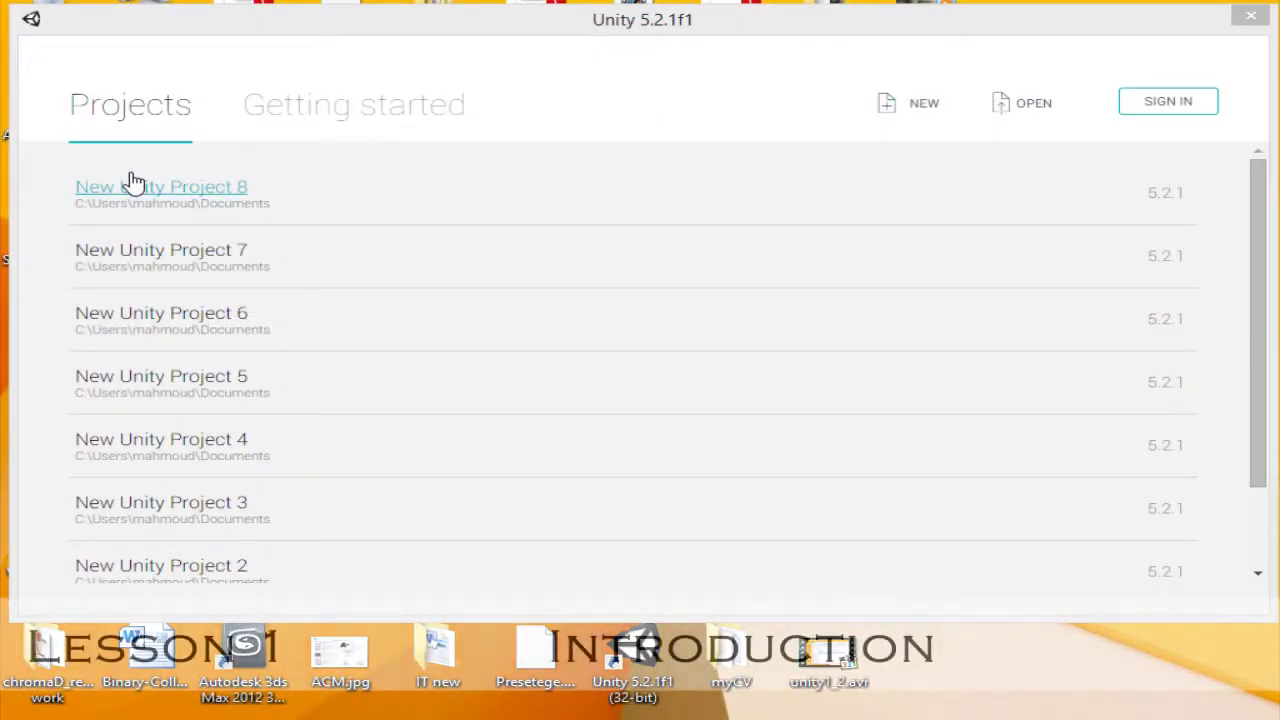
Start a new project named New Unity Project 9, saved in the Documents folder.
{"action": "left_click", "coordinate": [944, 108]}
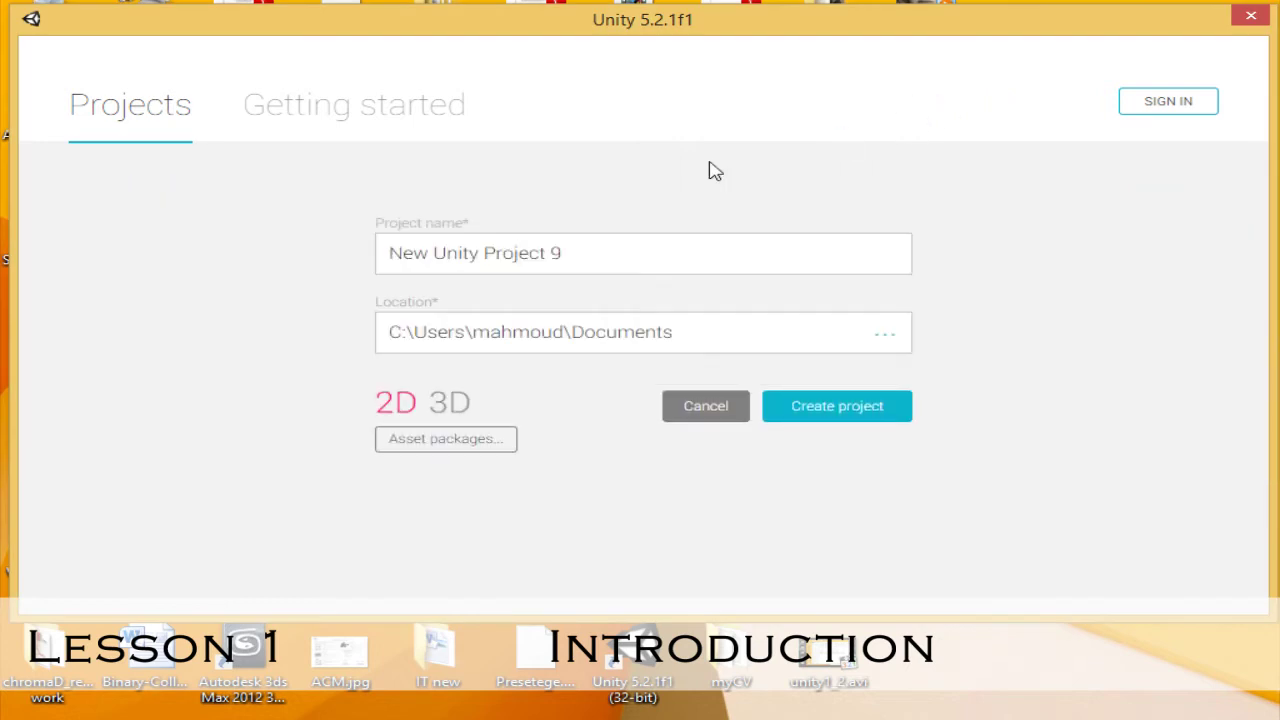
{"action": "left_click", "coordinate": [588, 260]}
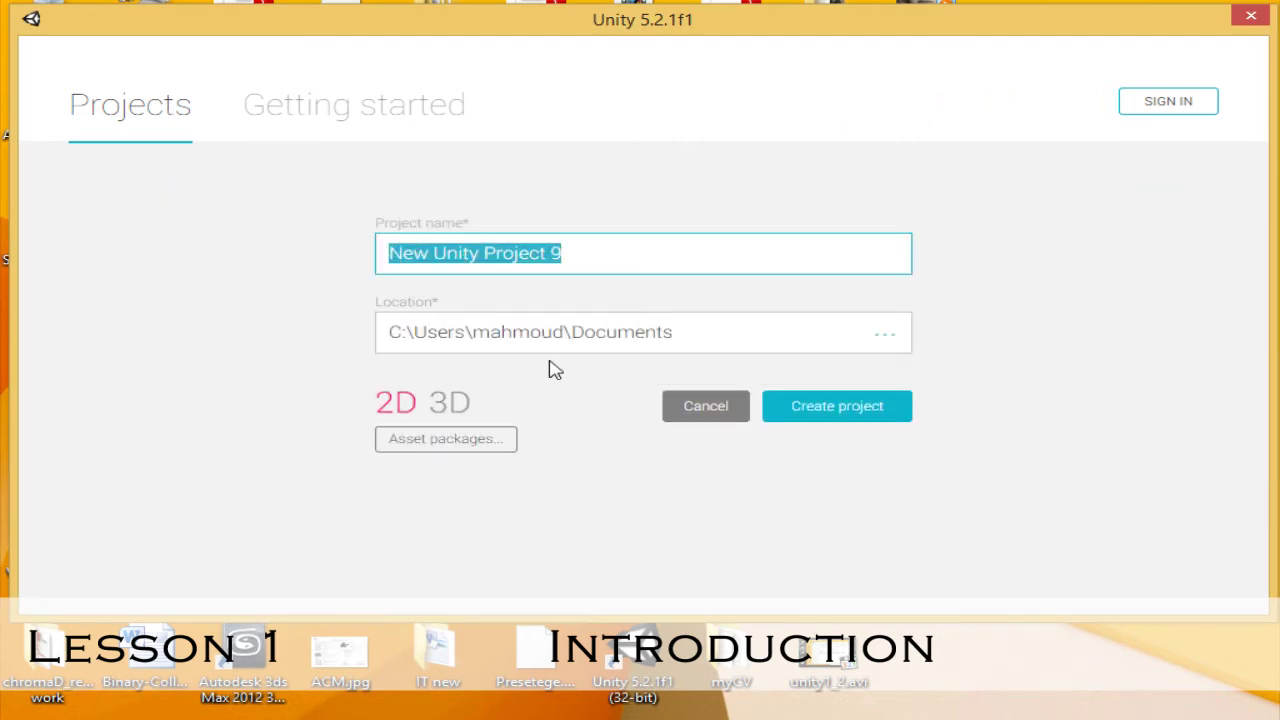
{"action": "left_click", "coordinate": [690, 341]}
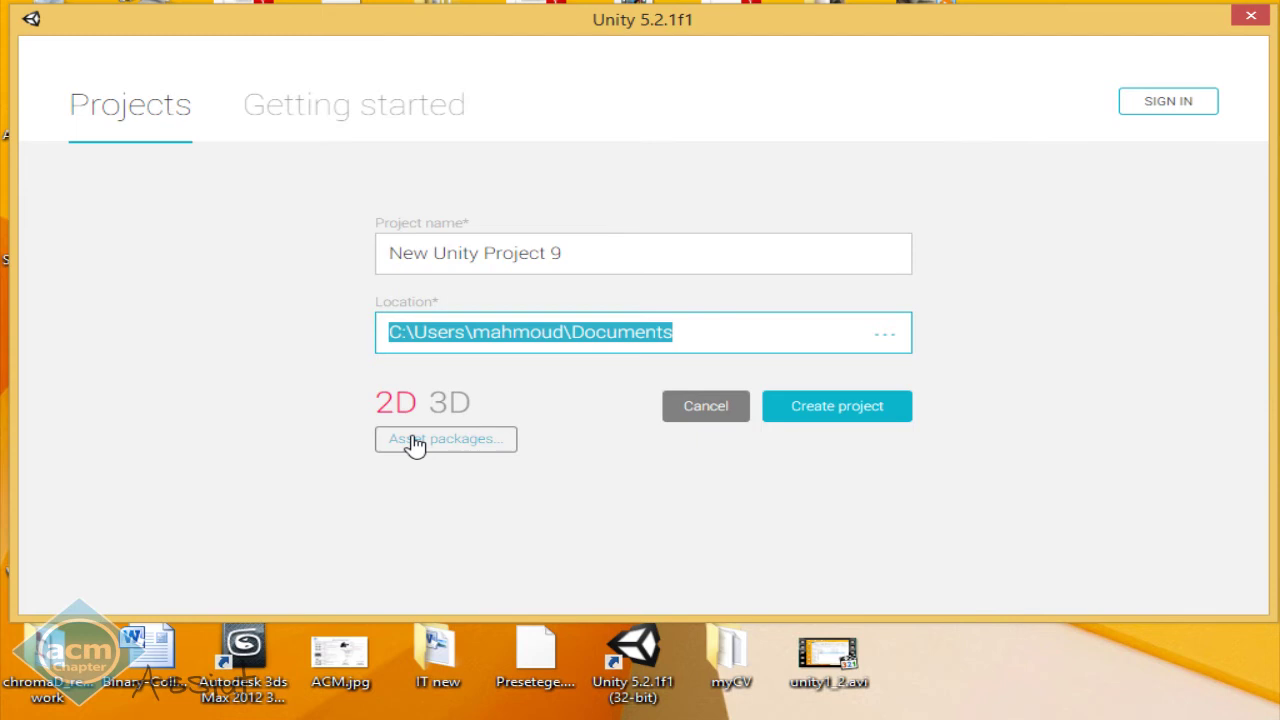
Review the asset packages without adding any, and set the project mode to 2D.
{"action": "left_click", "coordinate": [415, 445]}
{"action": "scroll", "coordinate": [637, 349], "scroll_direction": "down", "scroll_amount": 3}
{"action": "scroll", "coordinate": [637, 349], "scroll_direction": "up", "scroll_amount": 3}
{"action": "scroll", "coordinate": [643, 350], "scroll_direction": "down", "scroll_amount": 3}
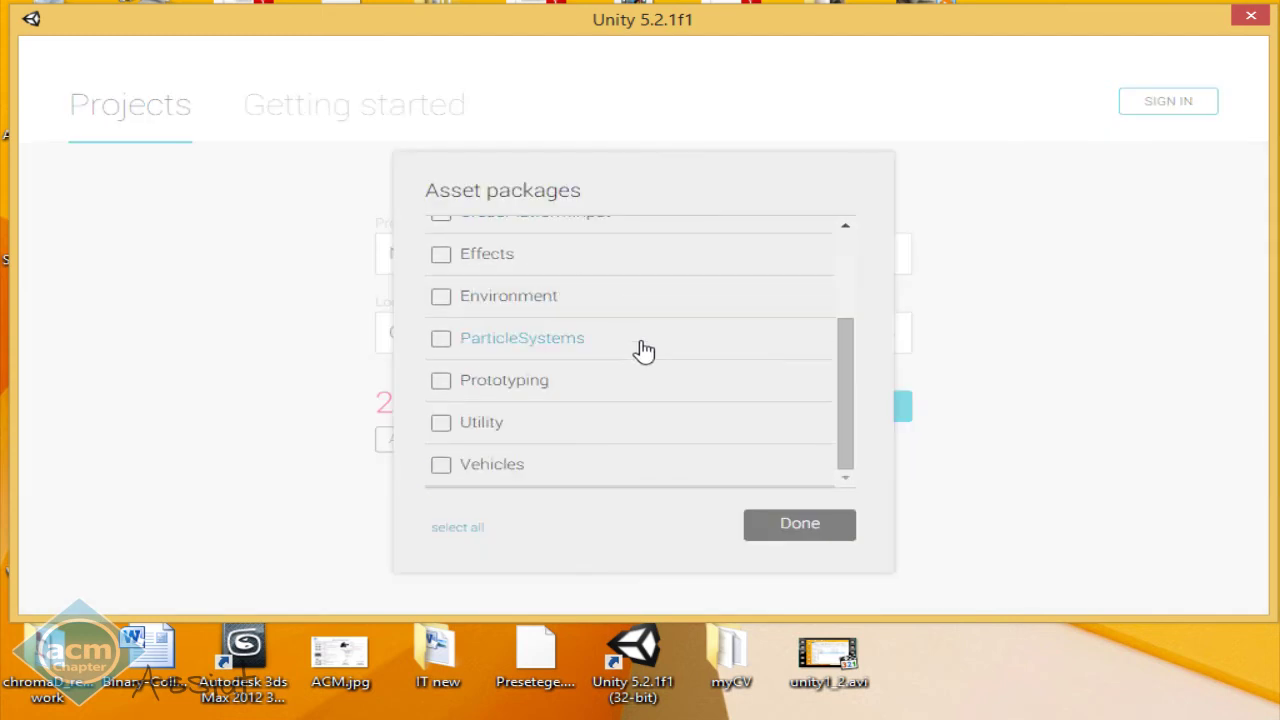
{"action": "left_click", "coordinate": [325, 391]}
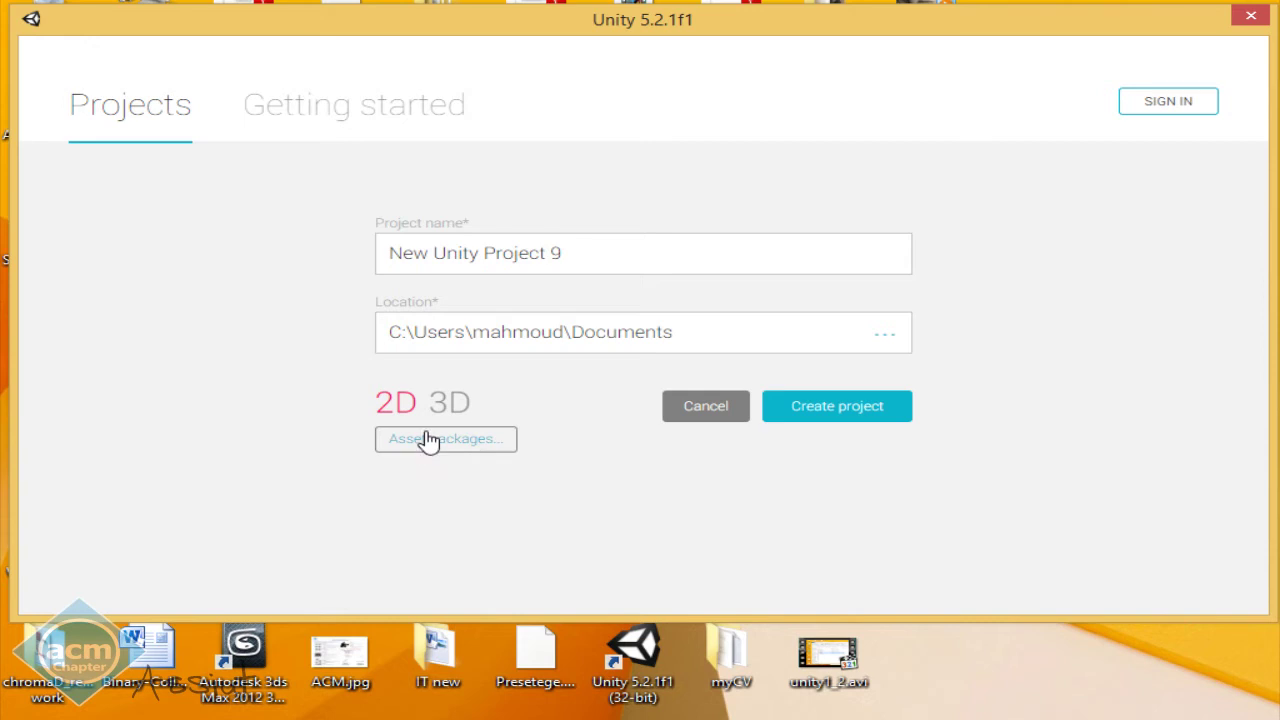
{"action": "left_click", "coordinate": [452, 401]}
{"action": "left_click", "coordinate": [400, 402]}
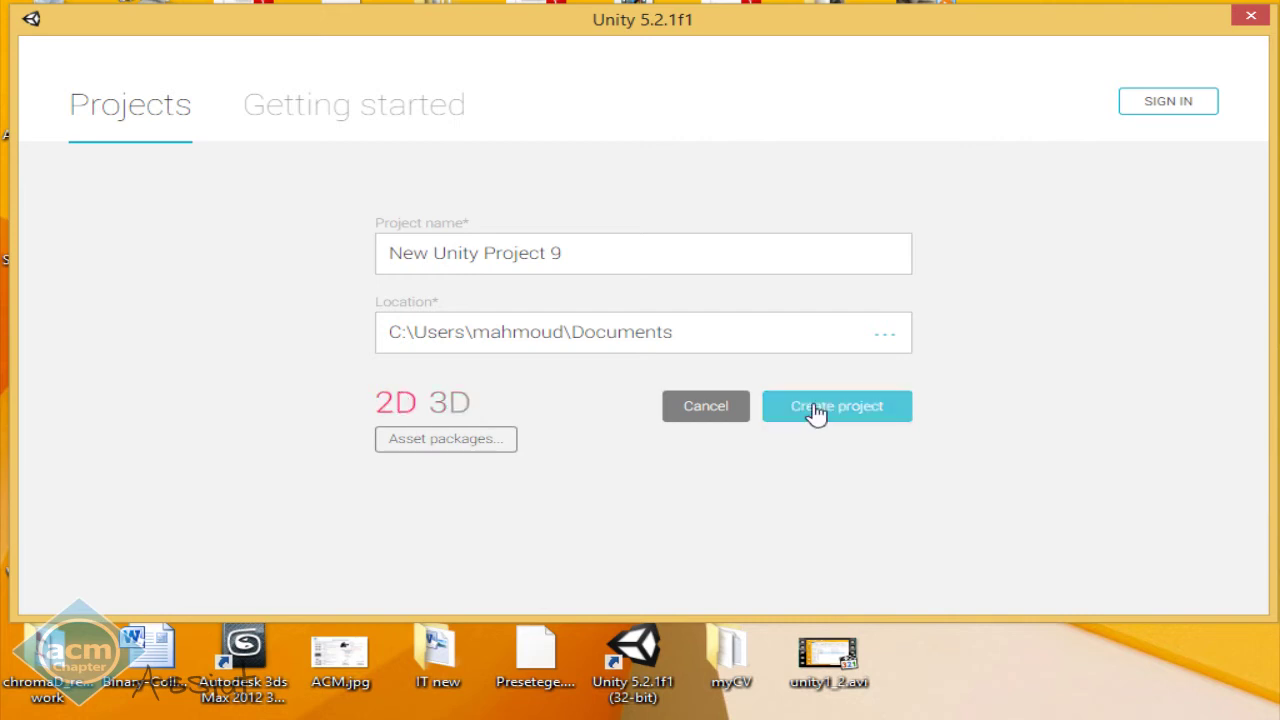
Create the project and let the editor load an empty scene holding only Main Camera.
{"action": "left_click", "coordinate": [815, 410]}
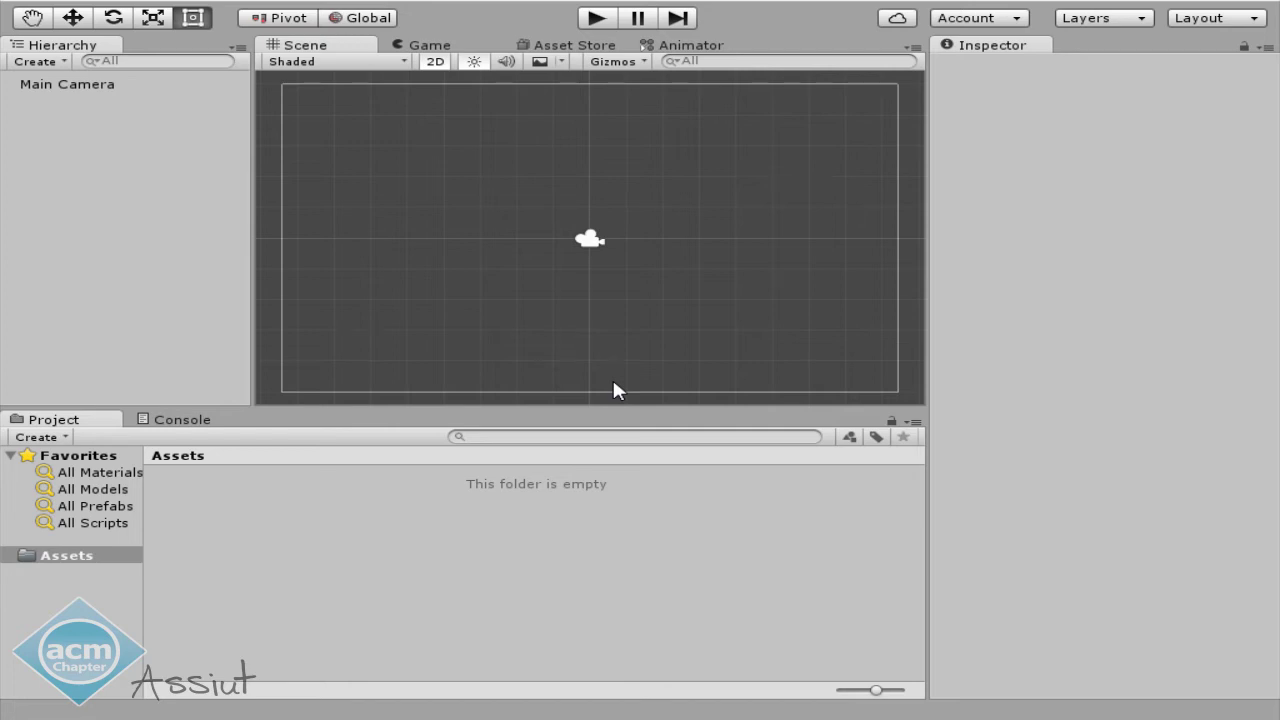
{"action": "middle_click_drag", "start_coordinate": [674, 166], "coordinate": [670, 167]}
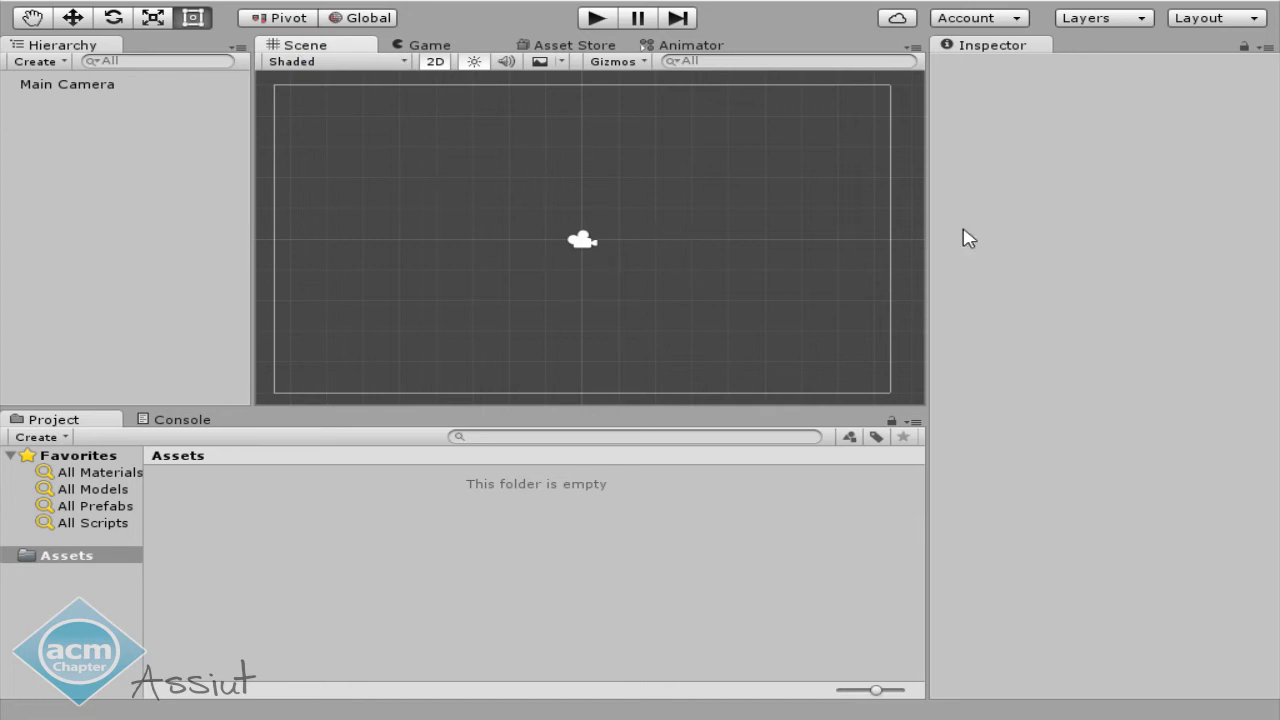
Preview the Game view, then turn off 2D mode to see the grid in perspective.
{"action": "left_click", "coordinate": [439, 46]}
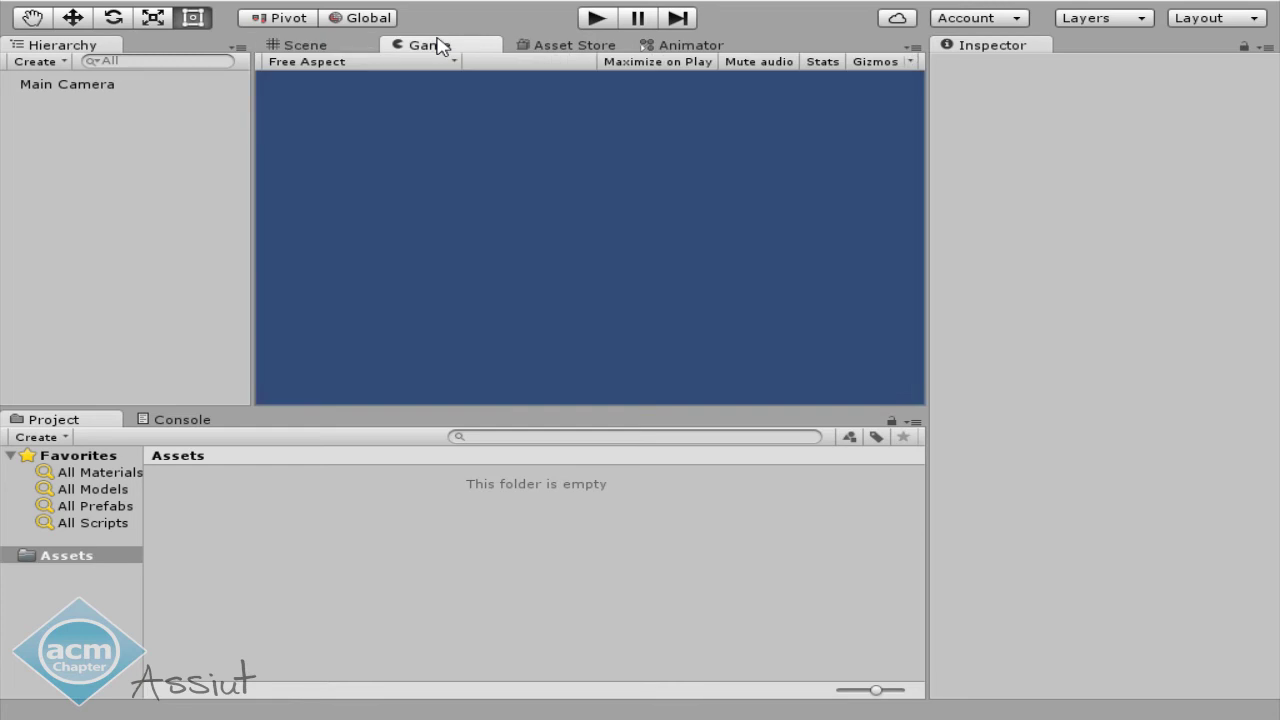
{"action": "left_click", "coordinate": [322, 48]}
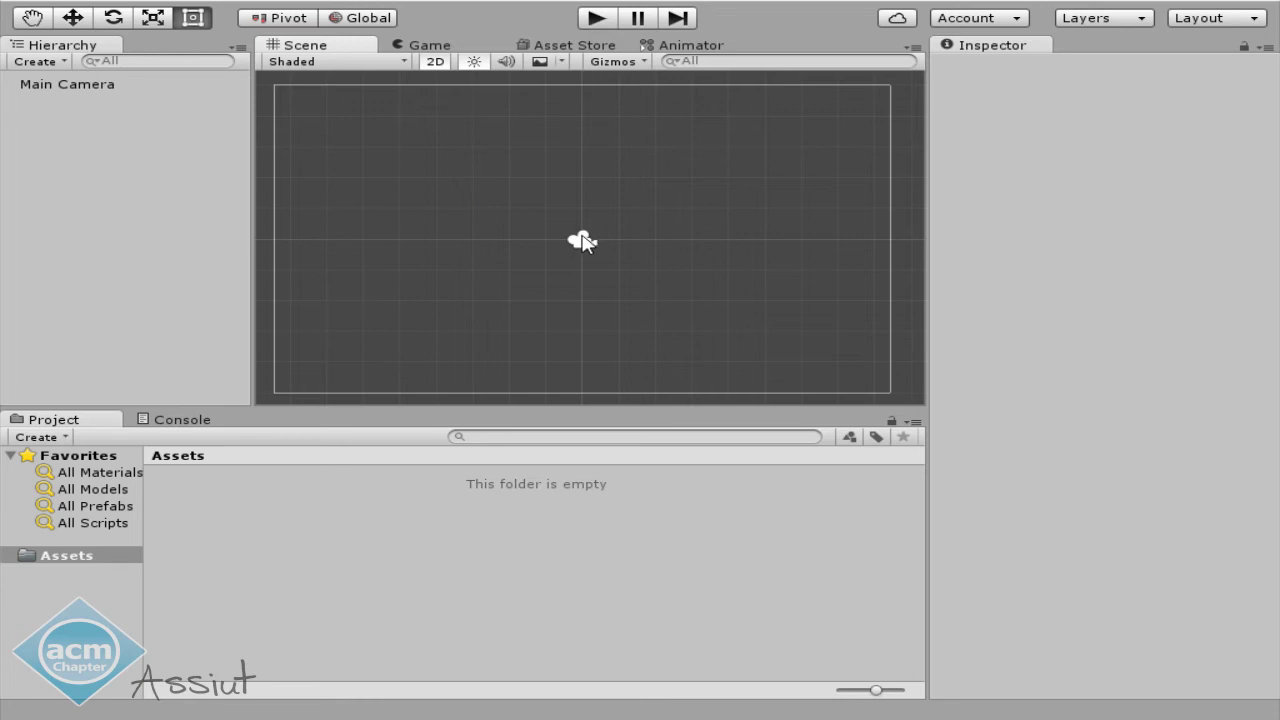
{"action": "left_click", "coordinate": [437, 62]}
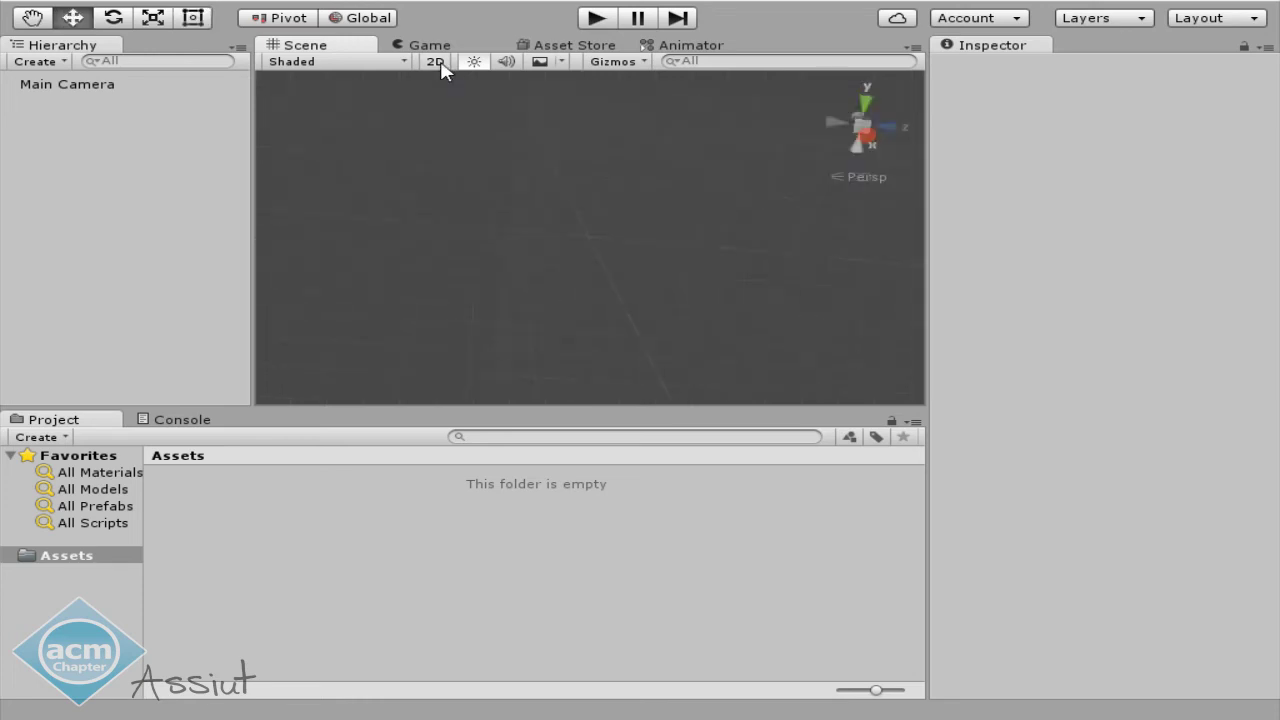
{"action": "left_click", "coordinate": [441, 63]}
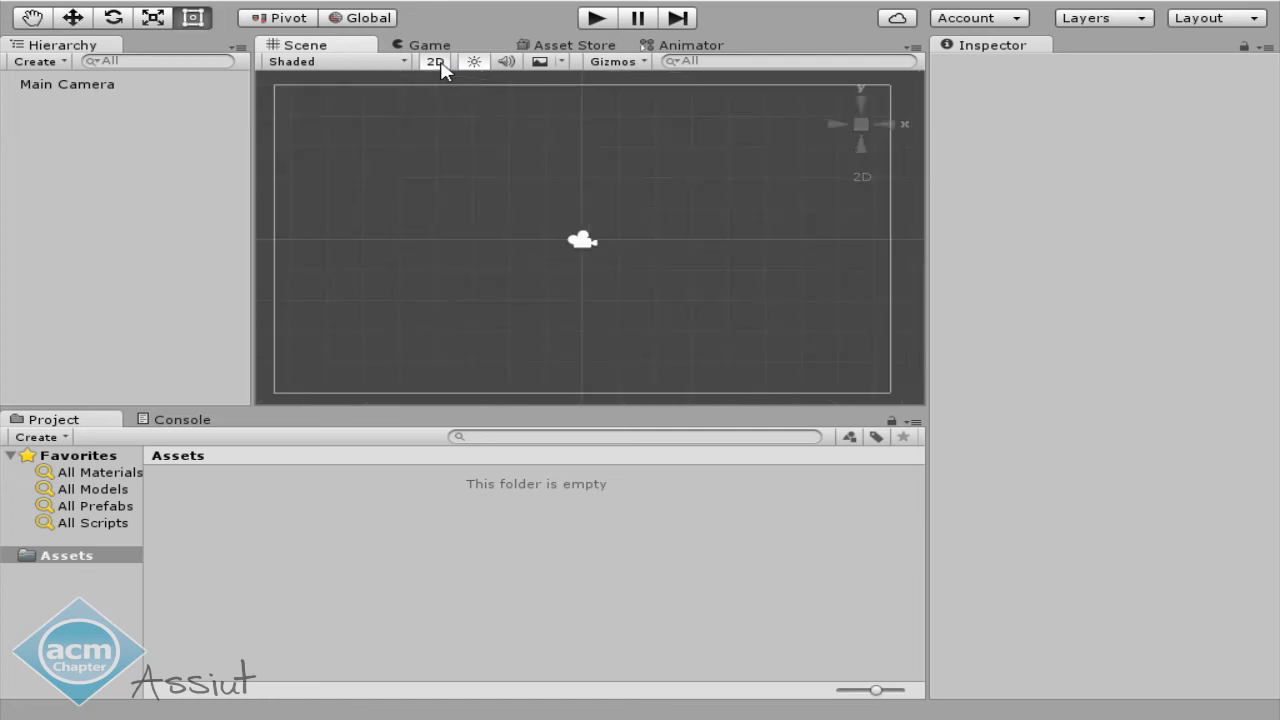
{"action": "left_click", "coordinate": [441, 63]}
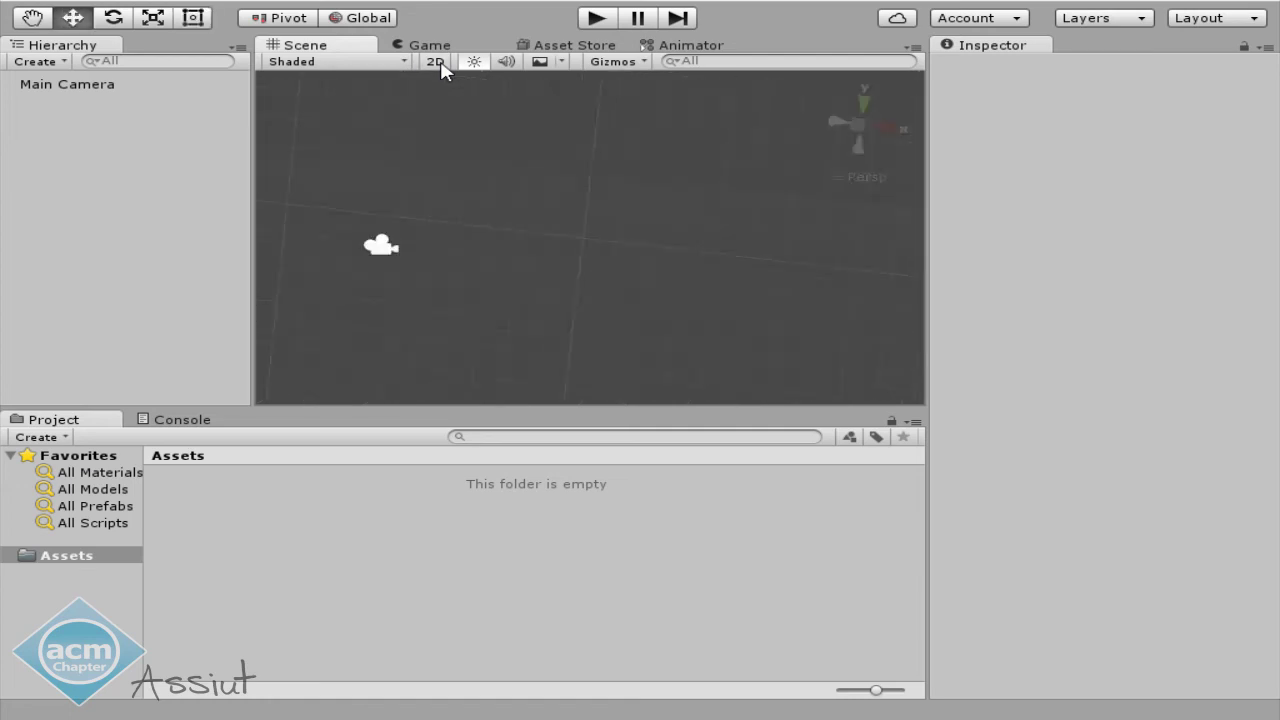
{"action": "mouse_move", "coordinate": [514, 171]}
{"action": "middle_mouse_down"}
{"action": "mouse_move", "coordinate": [620, 278]}
{"action": "mouse_move", "coordinate": [823, 220]}
{"action": "mouse_move", "coordinate": [543, 257]}
{"action": "middle_mouse_up"}
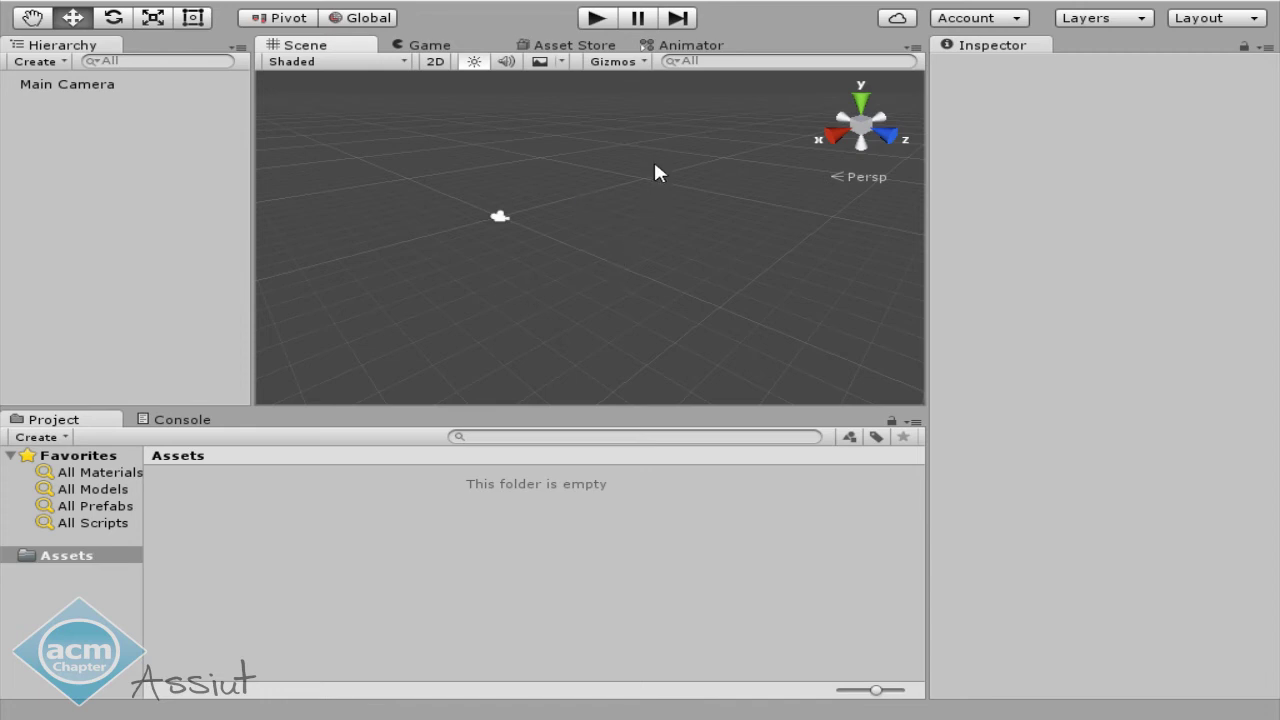
{"action": "mouse_move", "coordinate": [635, 142]}
{"action": "middle_mouse_down"}
{"action": "mouse_move", "coordinate": [713, 197]}
{"action": "mouse_move", "coordinate": [697, 193]}
{"action": "middle_mouse_up"}
{"action": "left_click", "coordinate": [862, 102]}
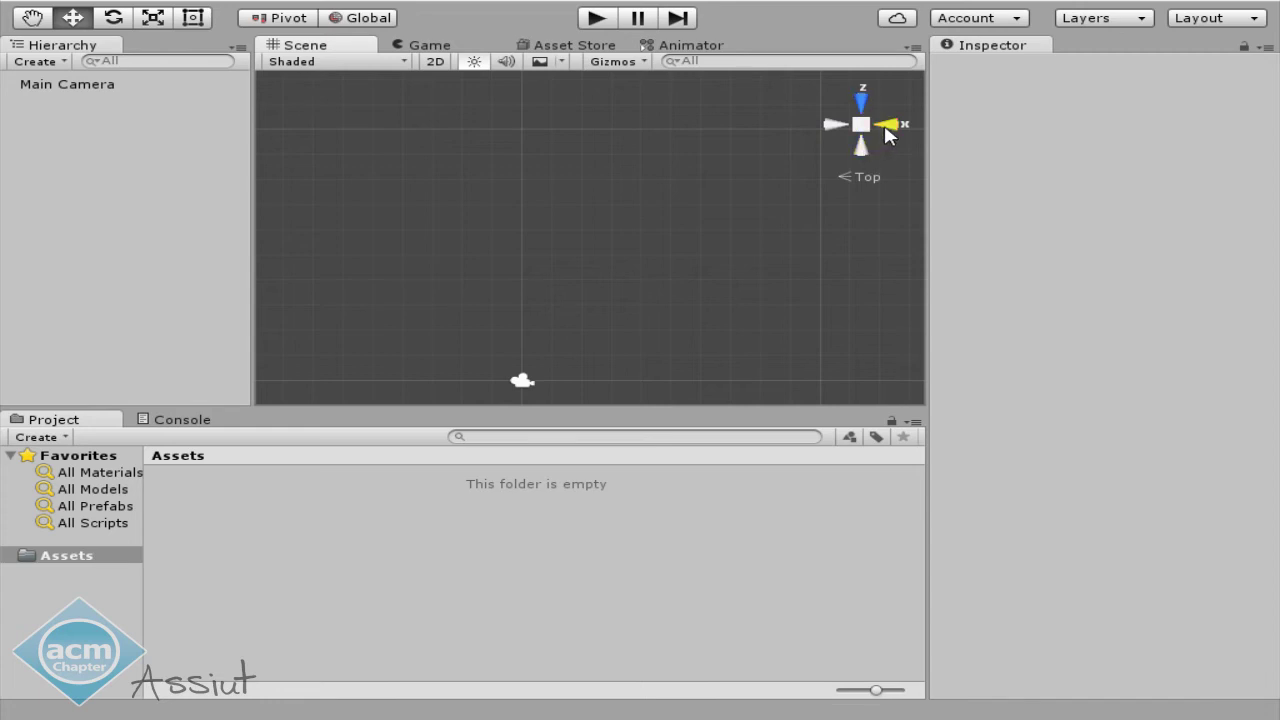
{"action": "left_click", "coordinate": [886, 130]}
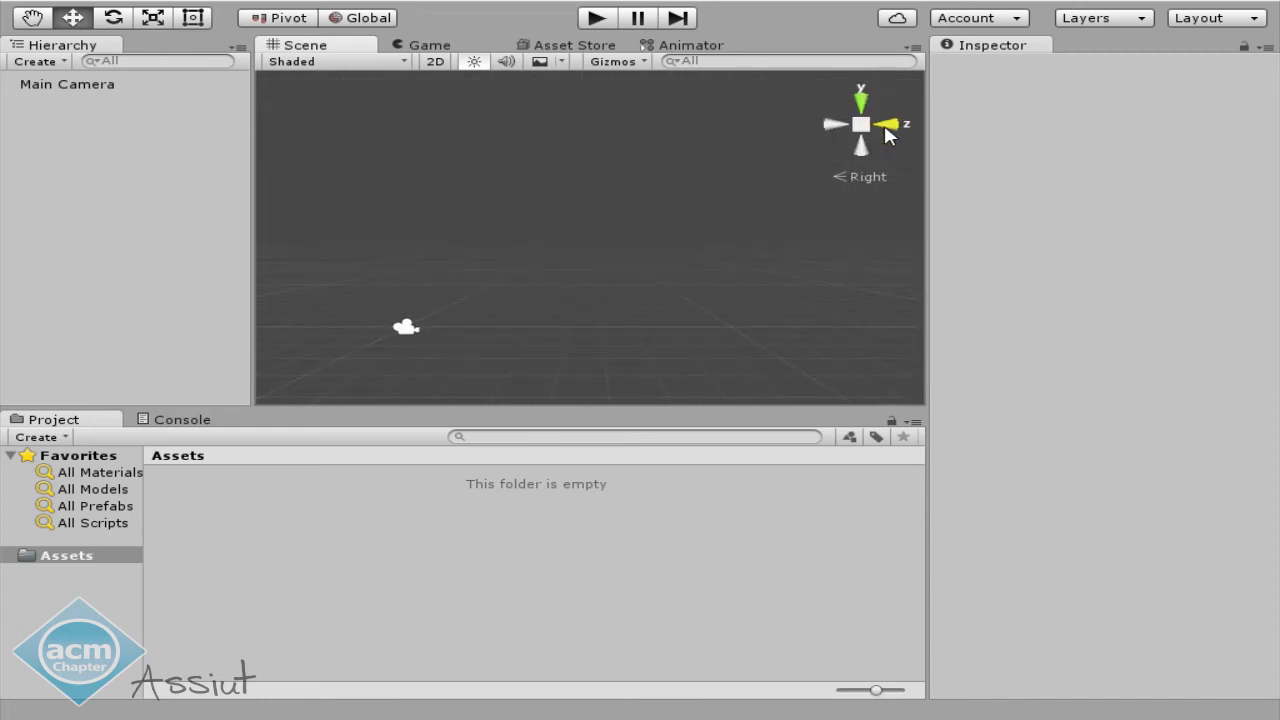
{"action": "left_click", "coordinate": [834, 130]}
{"action": "middle_click_drag", "start_coordinate": [690, 195], "coordinate": [690, 208]}
{"action": "mouse_move", "coordinate": [690, 208]}
{"action": "left_mouse_down", "text": "alt"}
{"action": "mouse_move", "coordinate": [542, 225]}
{"action": "mouse_move", "coordinate": [657, 234]}
{"action": "mouse_move", "coordinate": [540, 234]}
{"action": "mouse_move", "coordinate": [811, 257]}
{"action": "mouse_move", "coordinate": [871, 243]}
{"action": "mouse_move", "coordinate": [620, 229]}
{"action": "mouse_move", "coordinate": [800, 203]}
{"action": "mouse_move", "coordinate": [713, 264]}
{"action": "left_mouse_up", "text": "alt"}
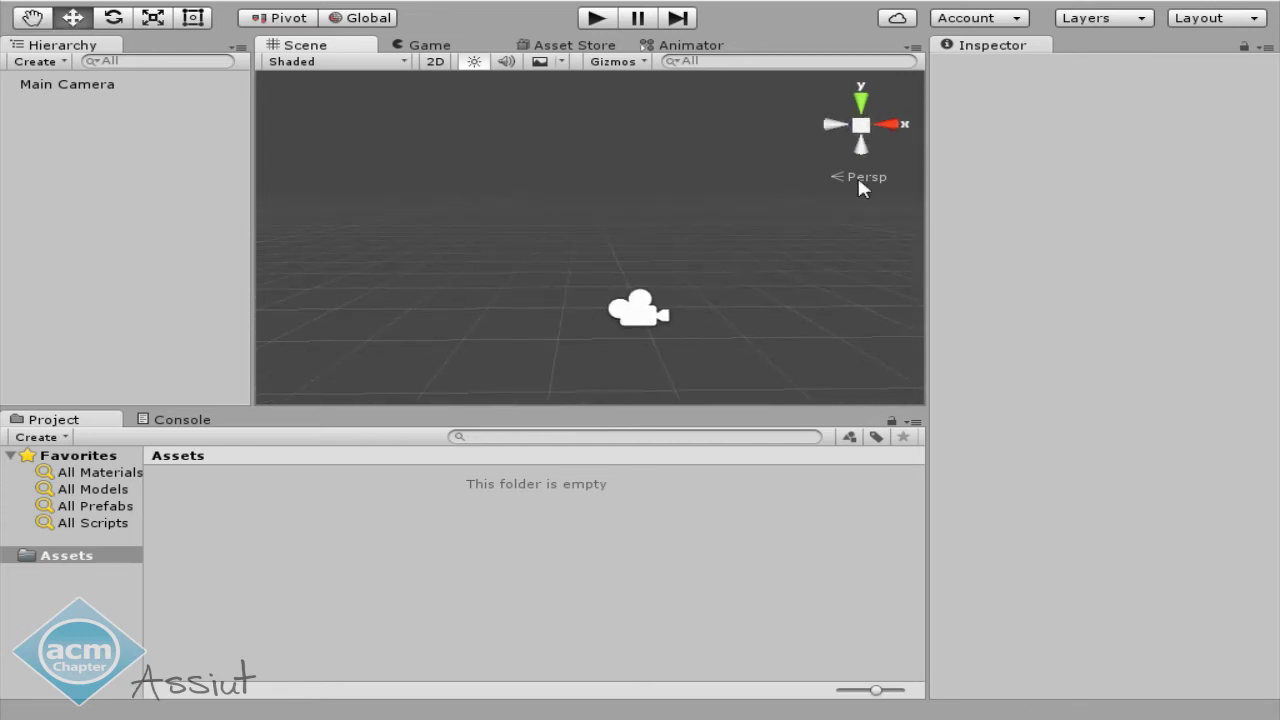
{"action": "mouse_move", "coordinate": [881, 164]}
{"action": "left_mouse_down", "text": "alt"}
{"action": "mouse_move", "coordinate": [588, 246]}
{"action": "mouse_move", "coordinate": [623, 246]}
{"action": "mouse_move", "coordinate": [646, 269]}
{"action": "left_mouse_up", "text": "alt"}
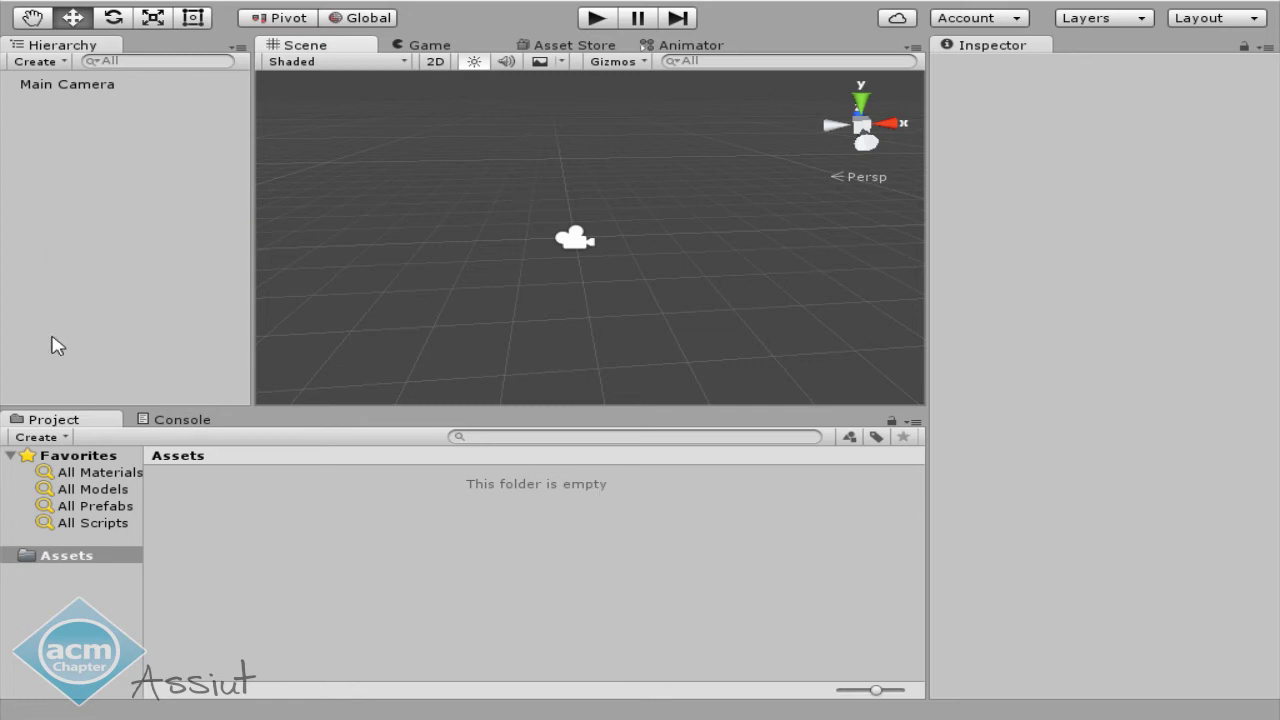
{"action": "middle_click_drag", "start_coordinate": [497, 257], "coordinate": [462, 252]}
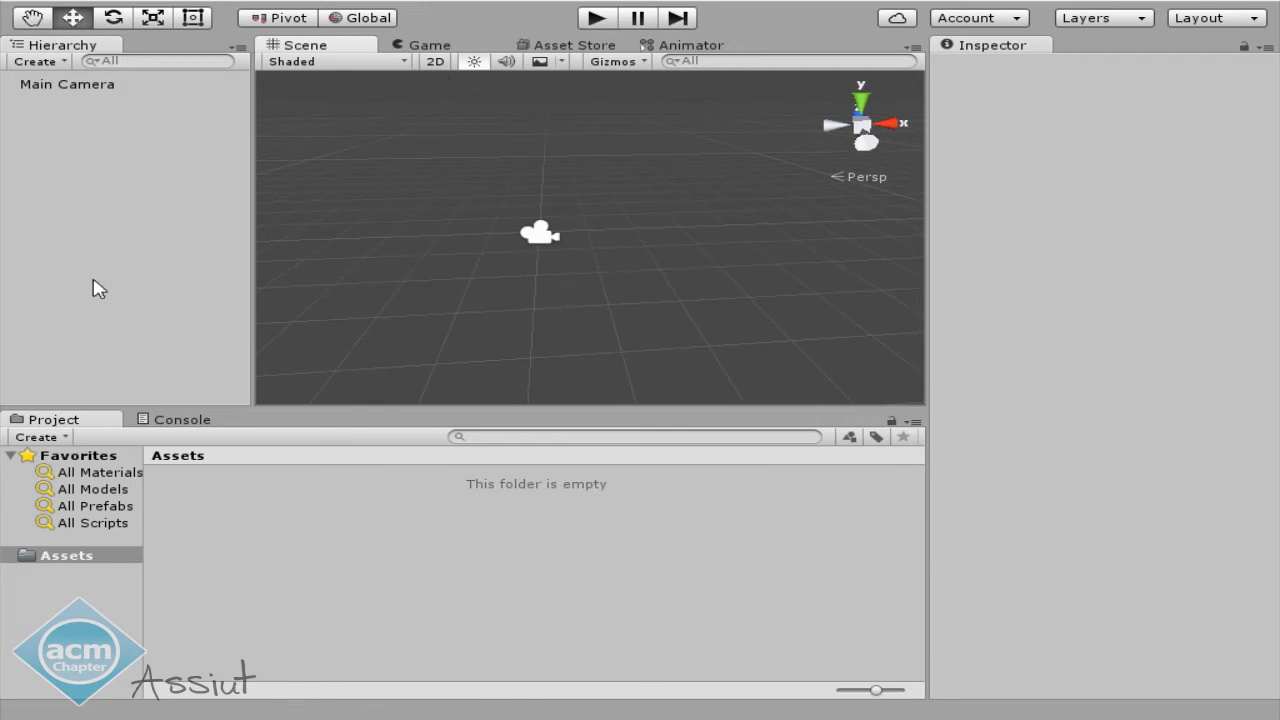
{"action": "middle_click_drag", "start_coordinate": [602, 266], "coordinate": [597, 294]}
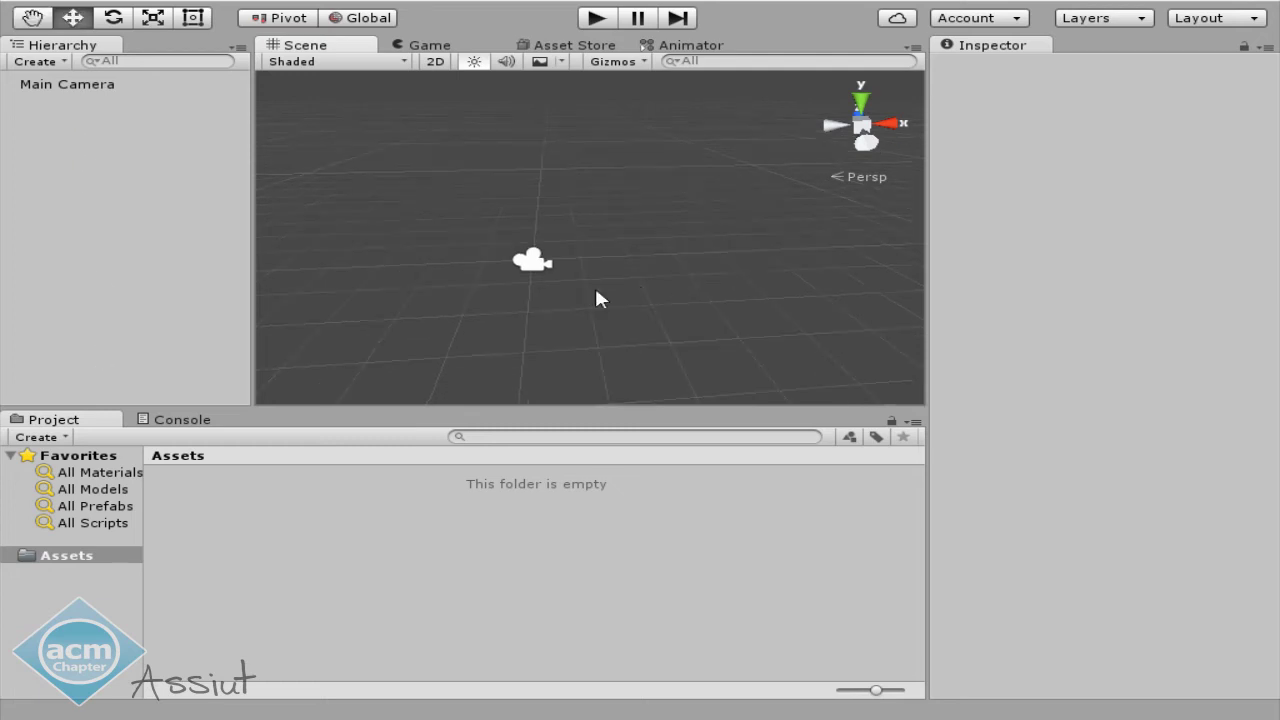
{"action": "left_click", "coordinate": [56, 93]}
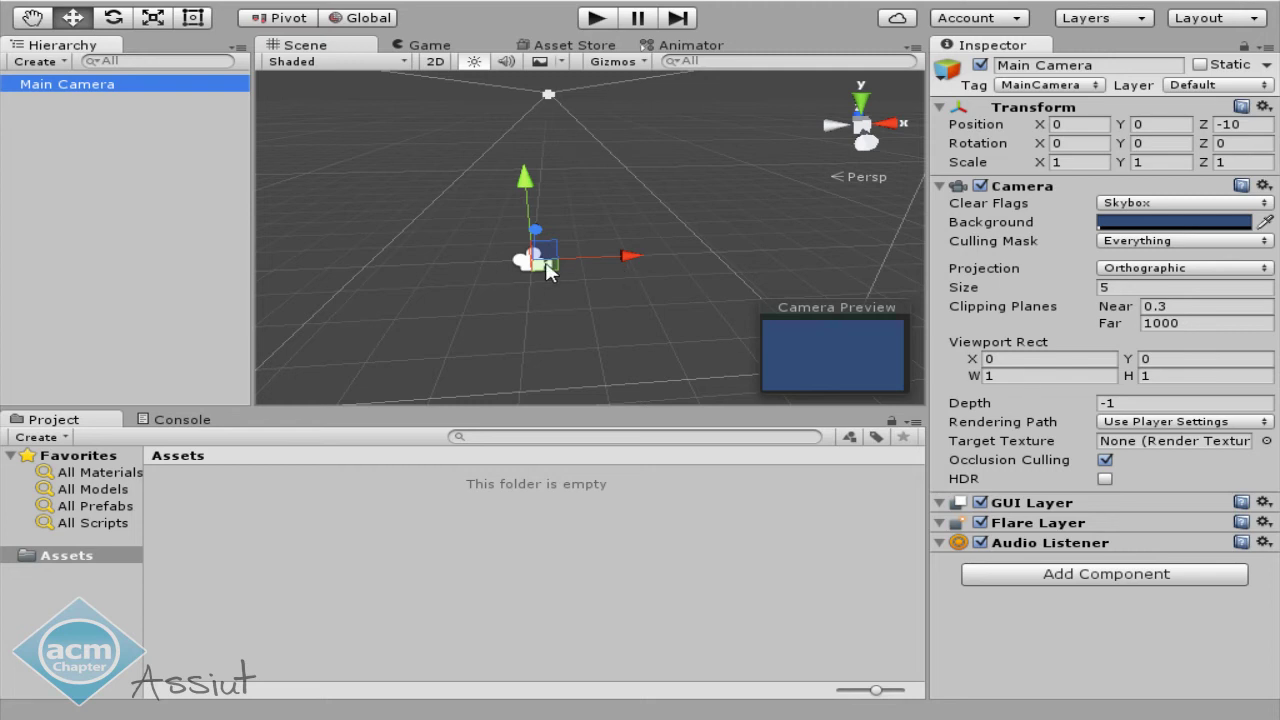
{"action": "left_click", "coordinate": [1145, 270]}
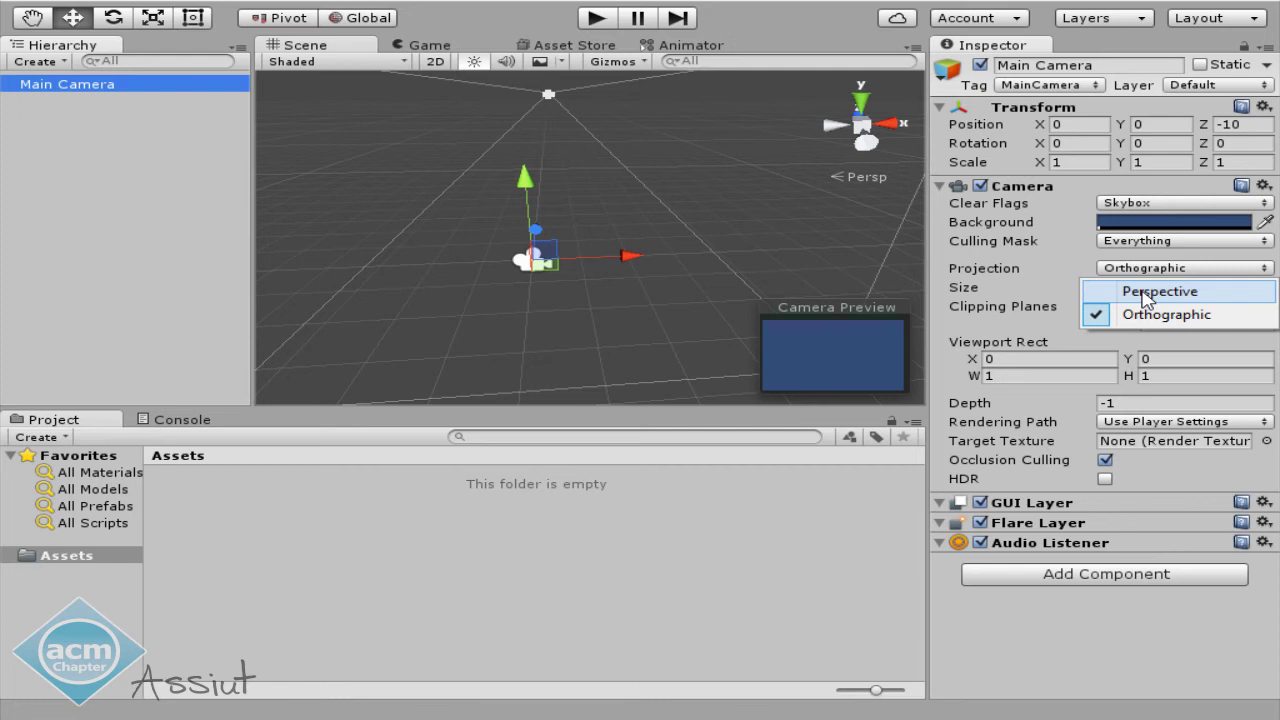
{"action": "left_click", "coordinate": [514, 187]}
{"action": "middle_click_drag", "start_coordinate": [514, 187], "coordinate": [490, 212]}
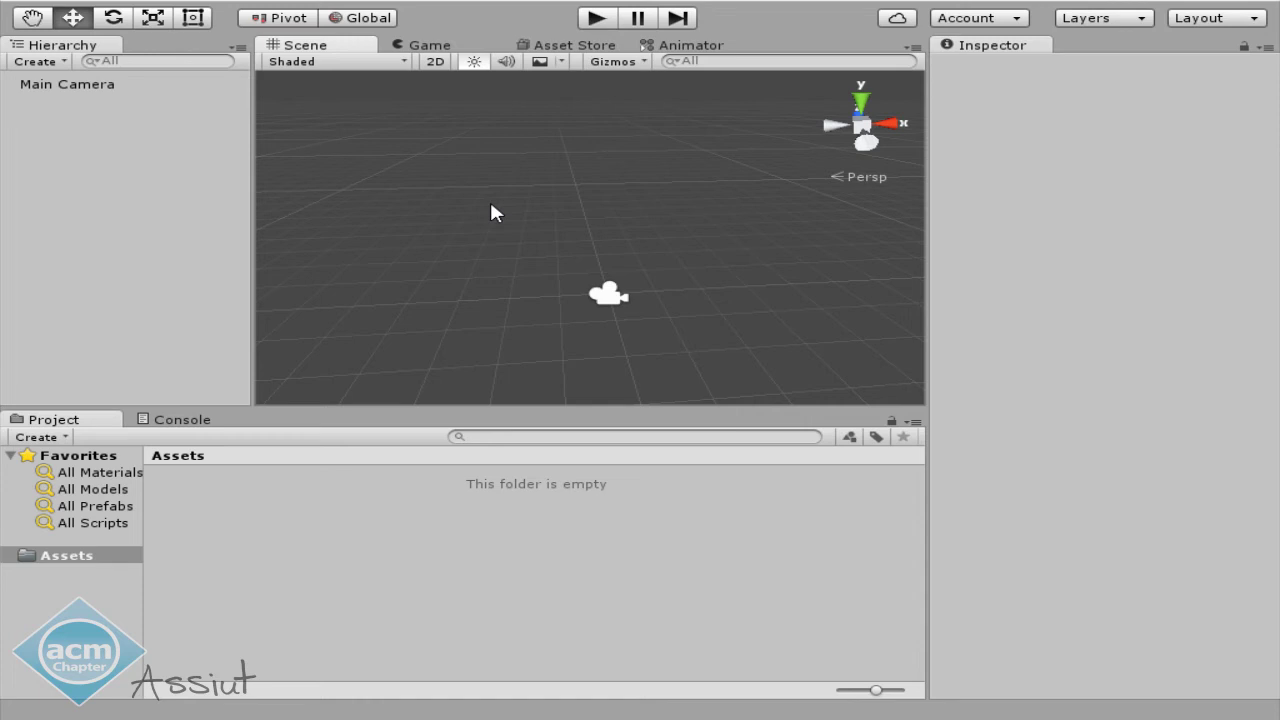
Add a Sphere from GameObject > 3D Object and frame it in the Scene view.
{"action": "left_click", "coordinate": [200, 2]}
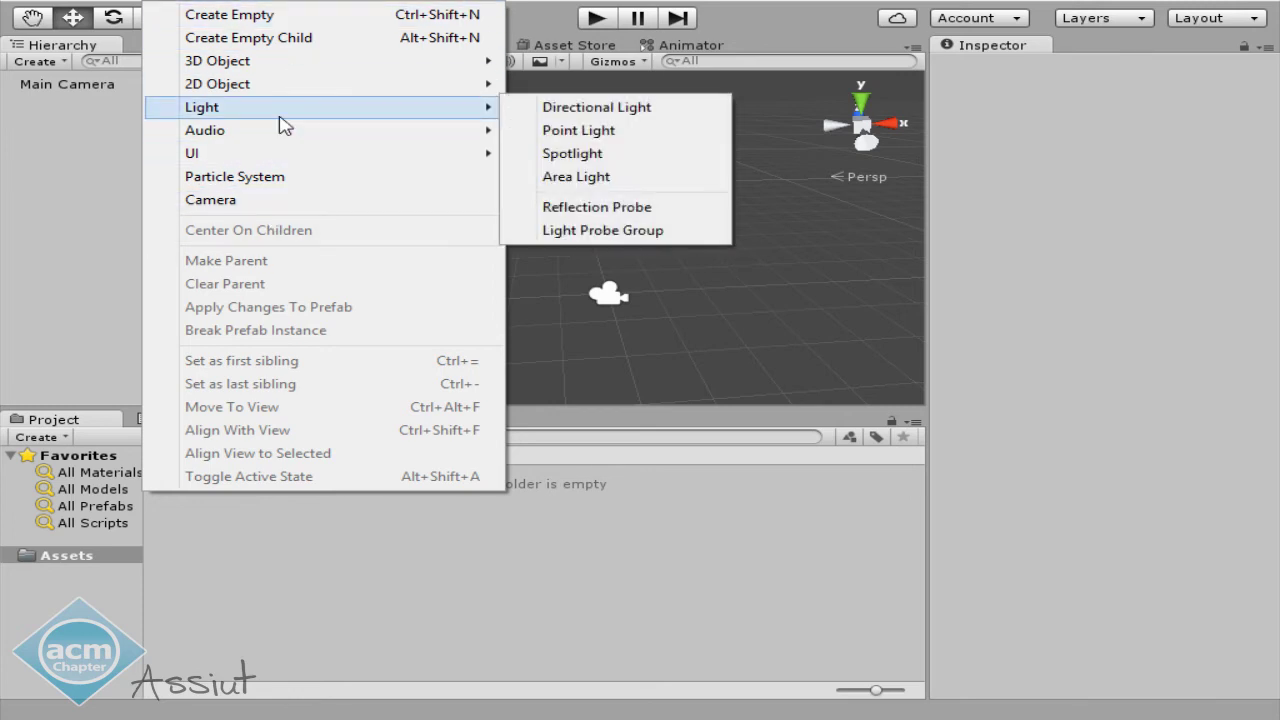
{"action": "mouse_move", "coordinate": [290, 90]}
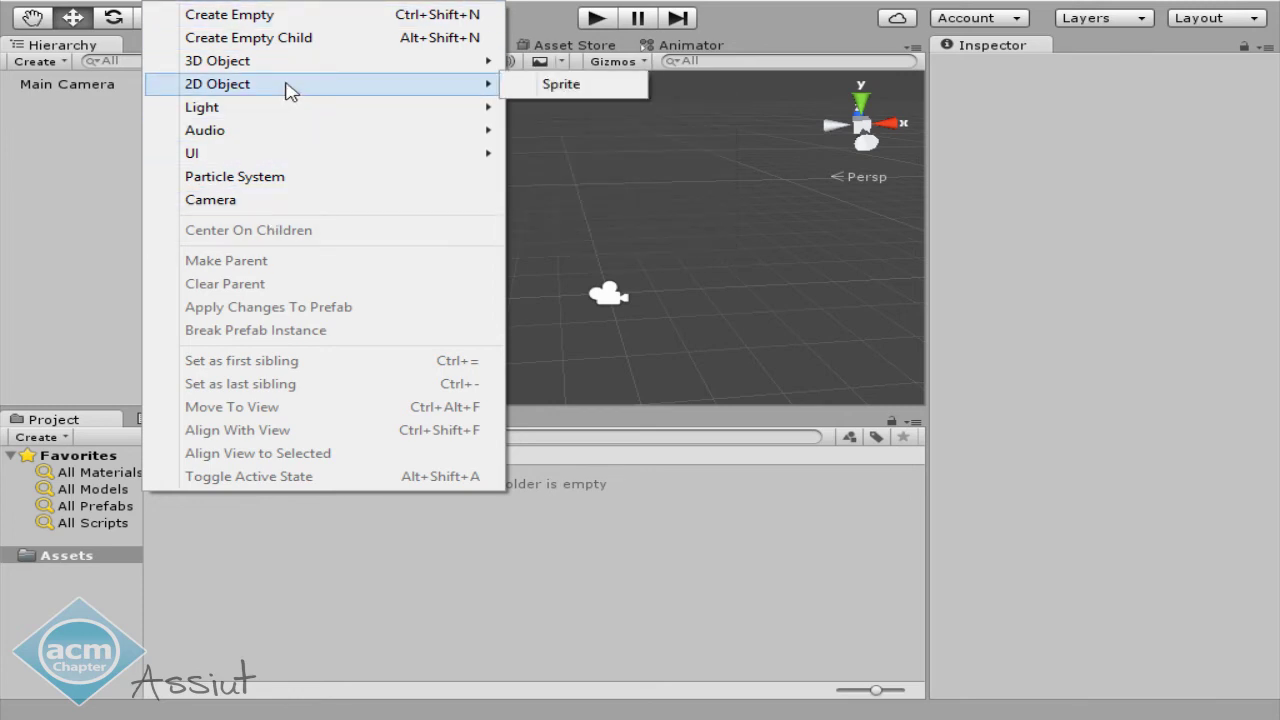
{"action": "mouse_move", "coordinate": [290, 65]}
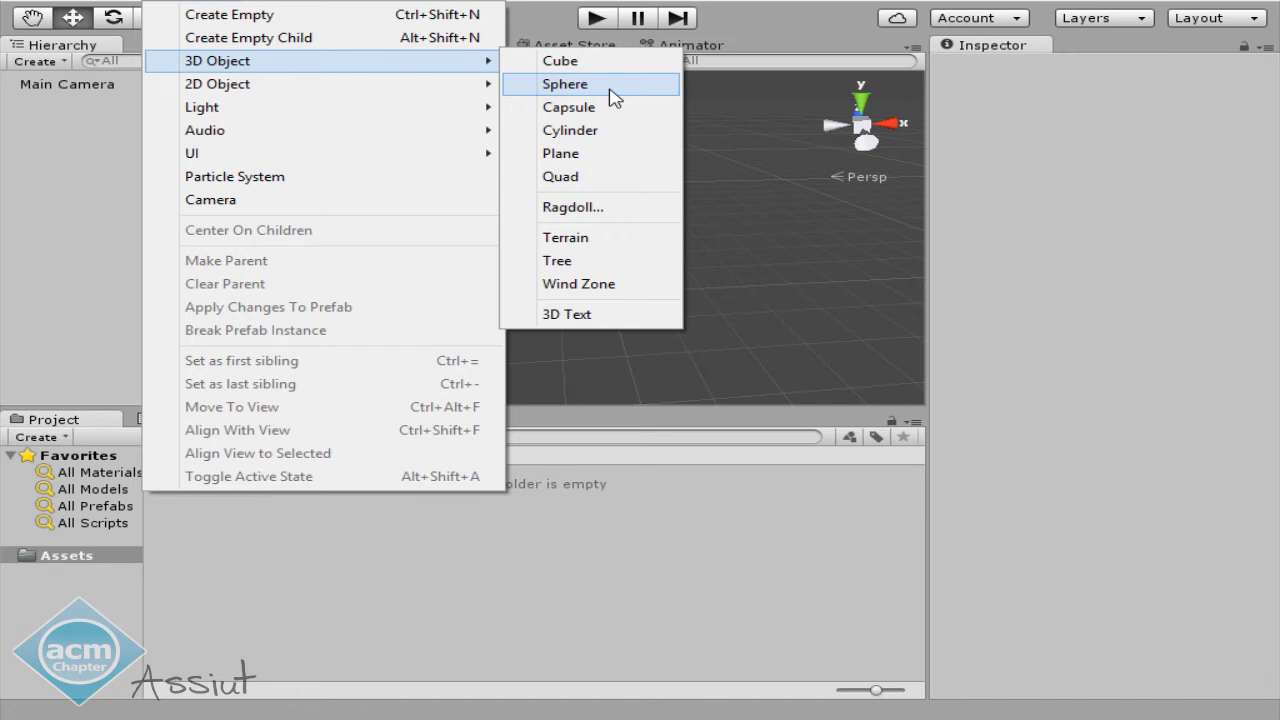
{"action": "left_click", "coordinate": [610, 88]}
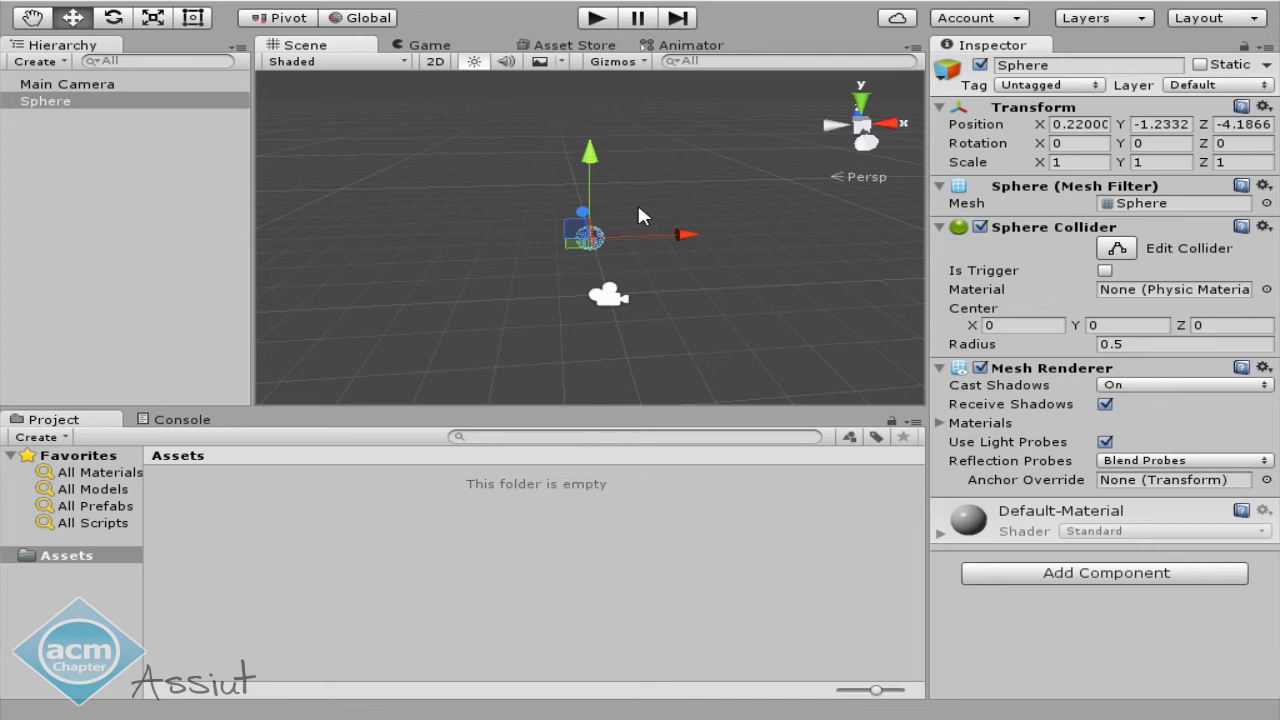
{"action": "middle_click_drag", "start_coordinate": [640, 215], "coordinate": [604, 230]}
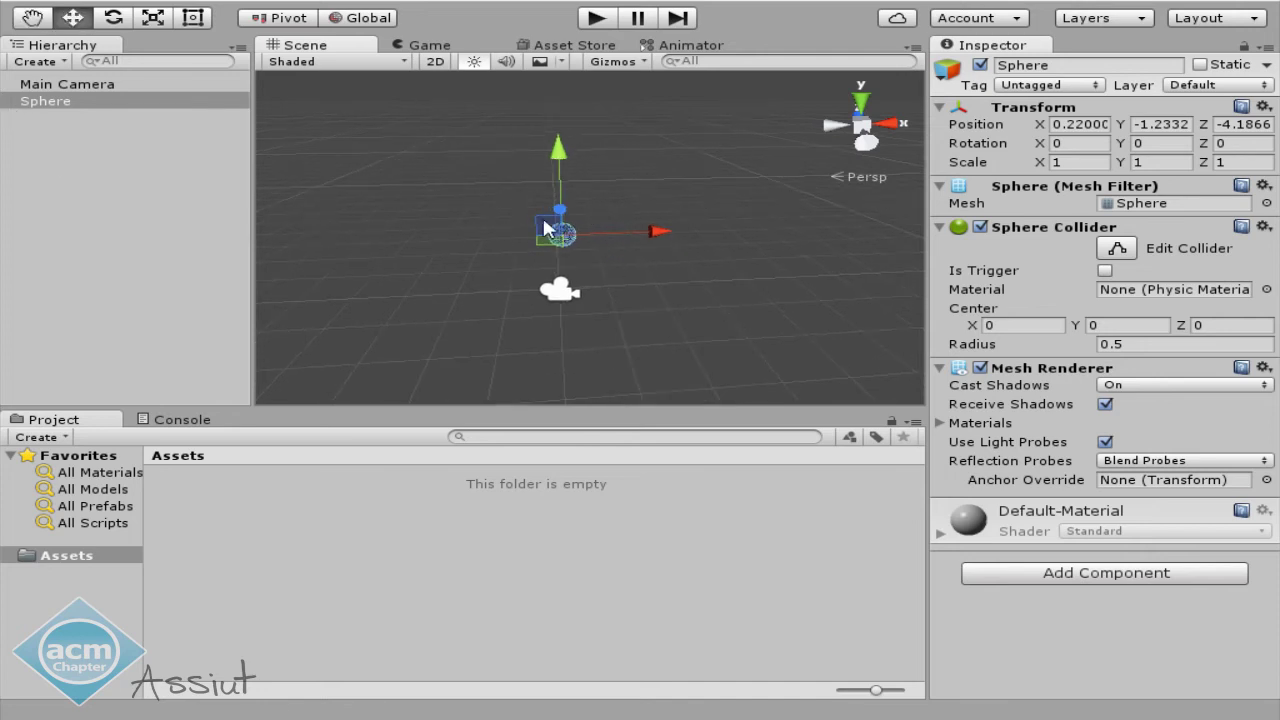
{"action": "key", "text": "f"}
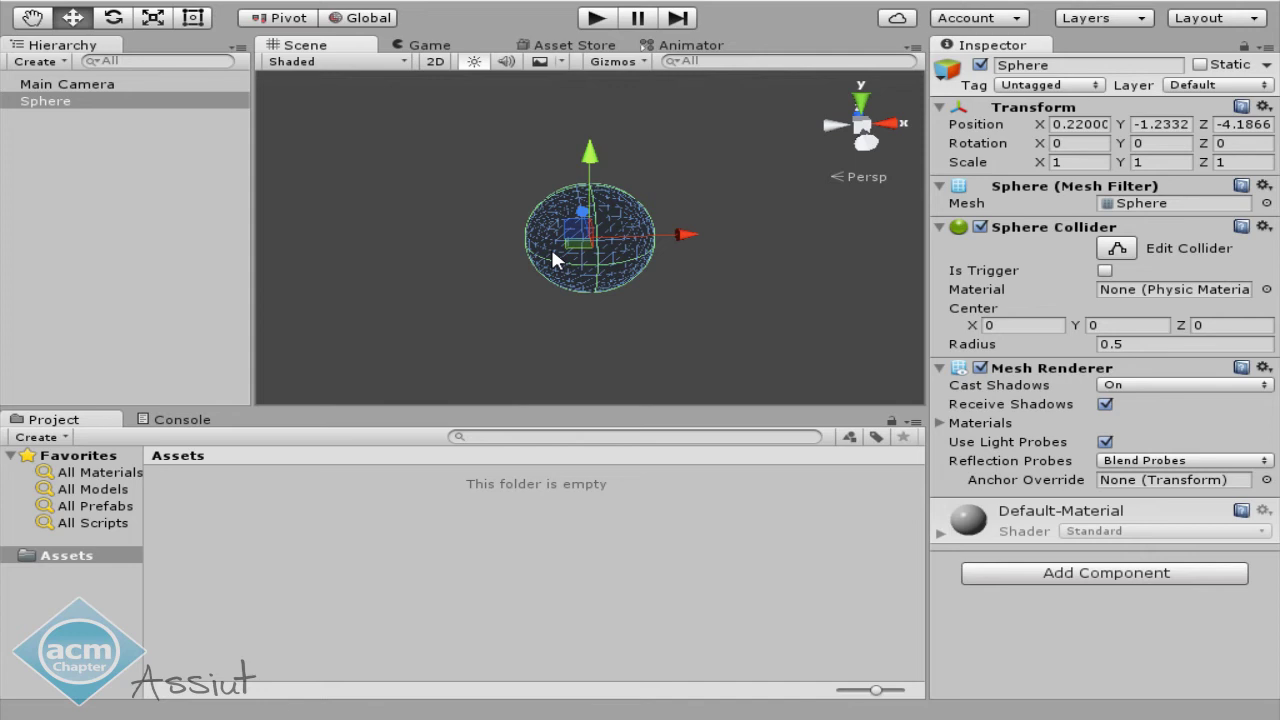
{"action": "scroll", "coordinate": [560, 244], "scroll_direction": "down", "scroll_amount": 5}
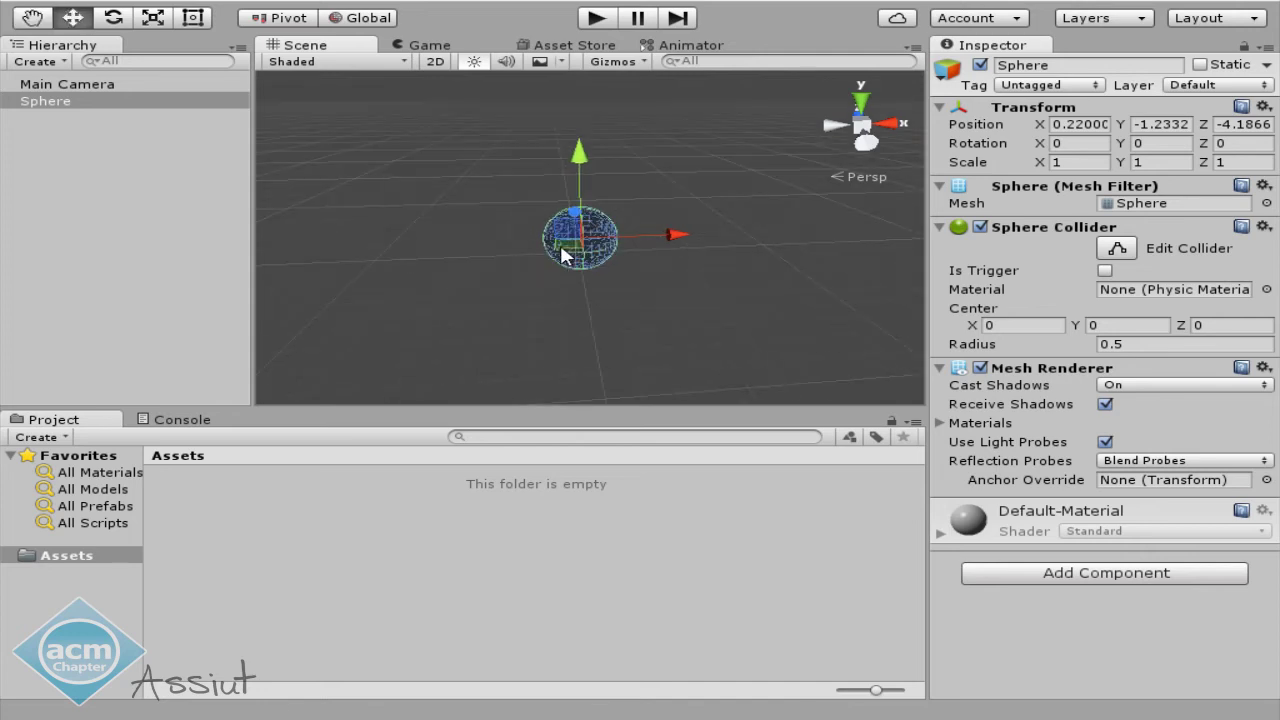
{"action": "middle_click_drag", "start_coordinate": [560, 244], "coordinate": [605, 240]}
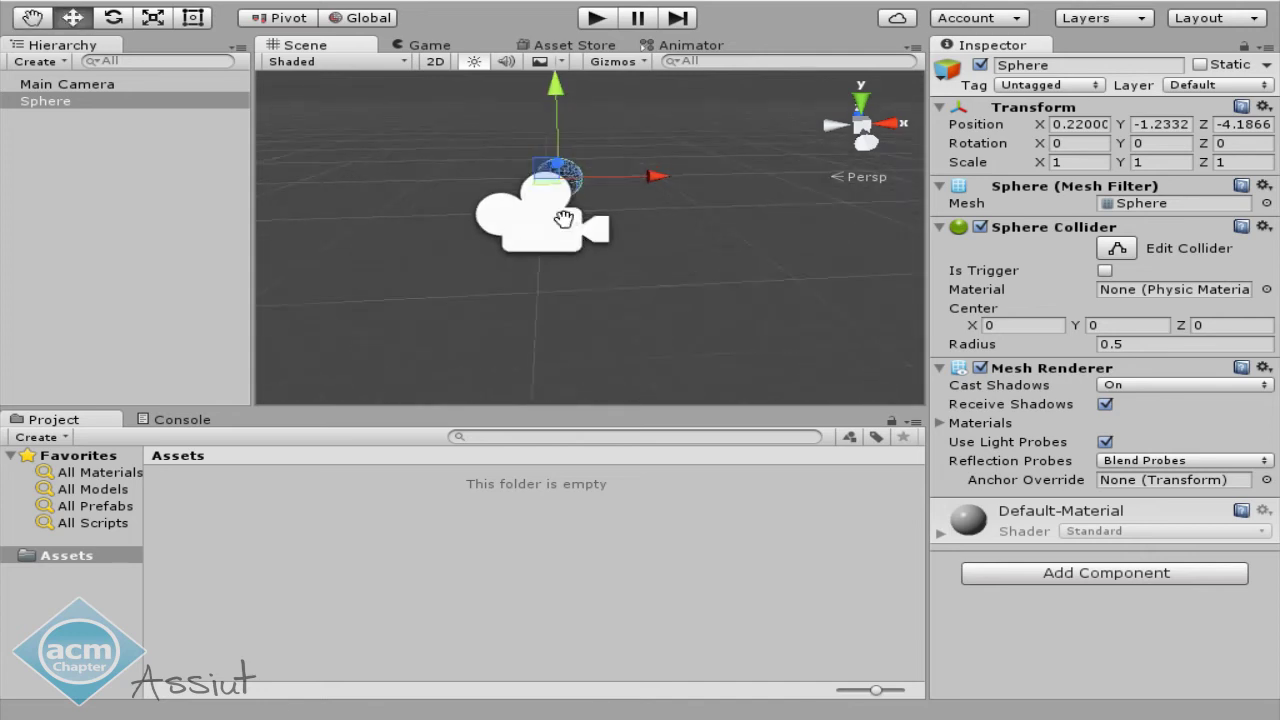
Check Main Camera's Game view, then lift the sphere to Y 0.32.
{"action": "left_click", "coordinate": [700, 302]}
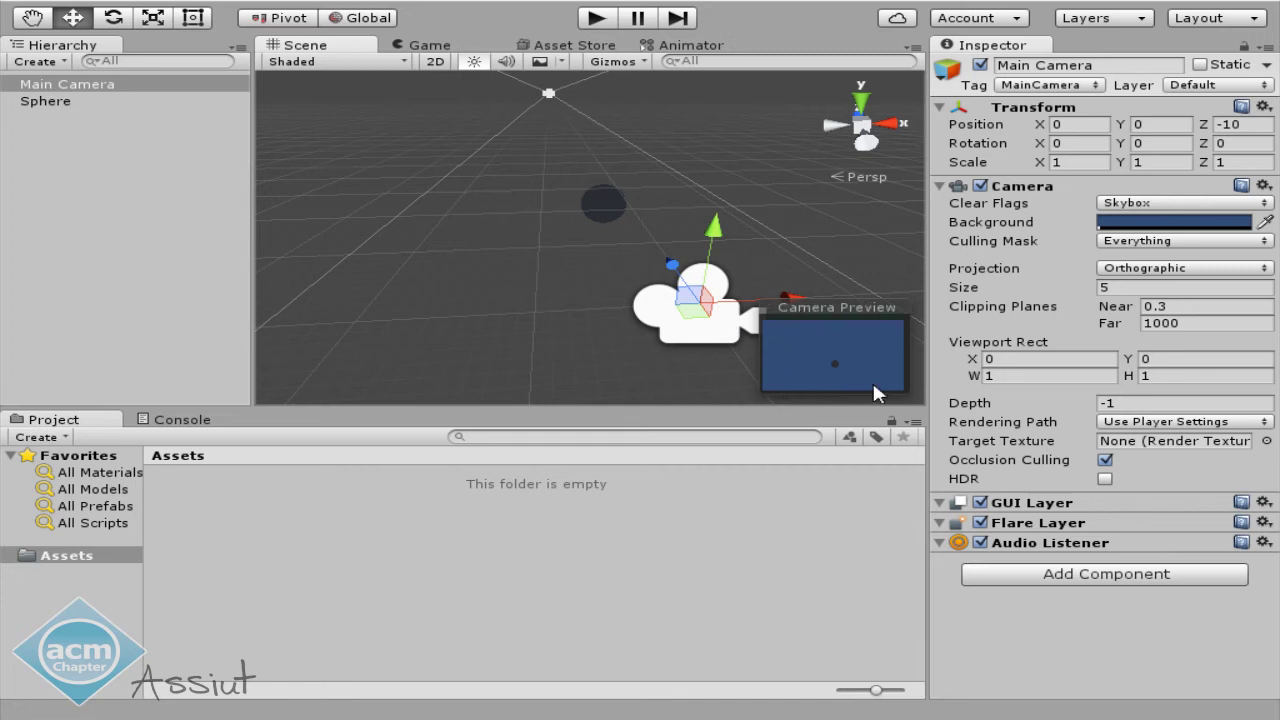
{"action": "left_click", "coordinate": [421, 46]}
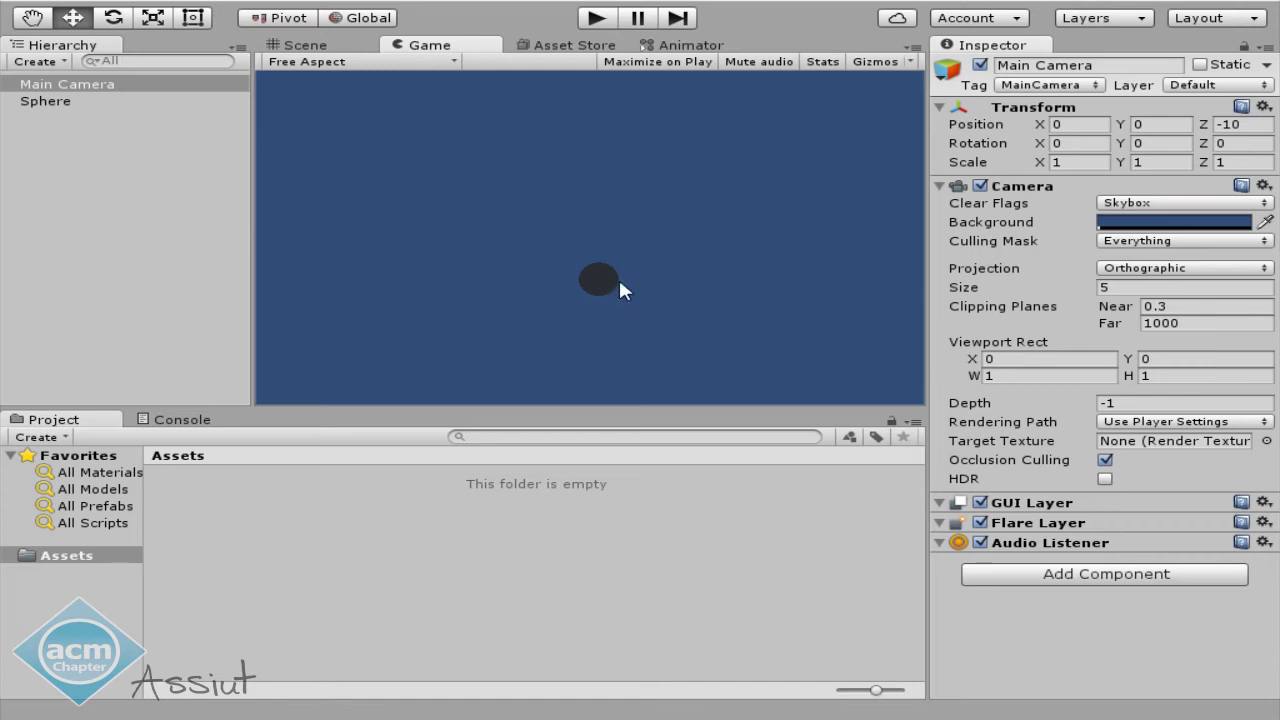
{"action": "left_click", "coordinate": [300, 45]}
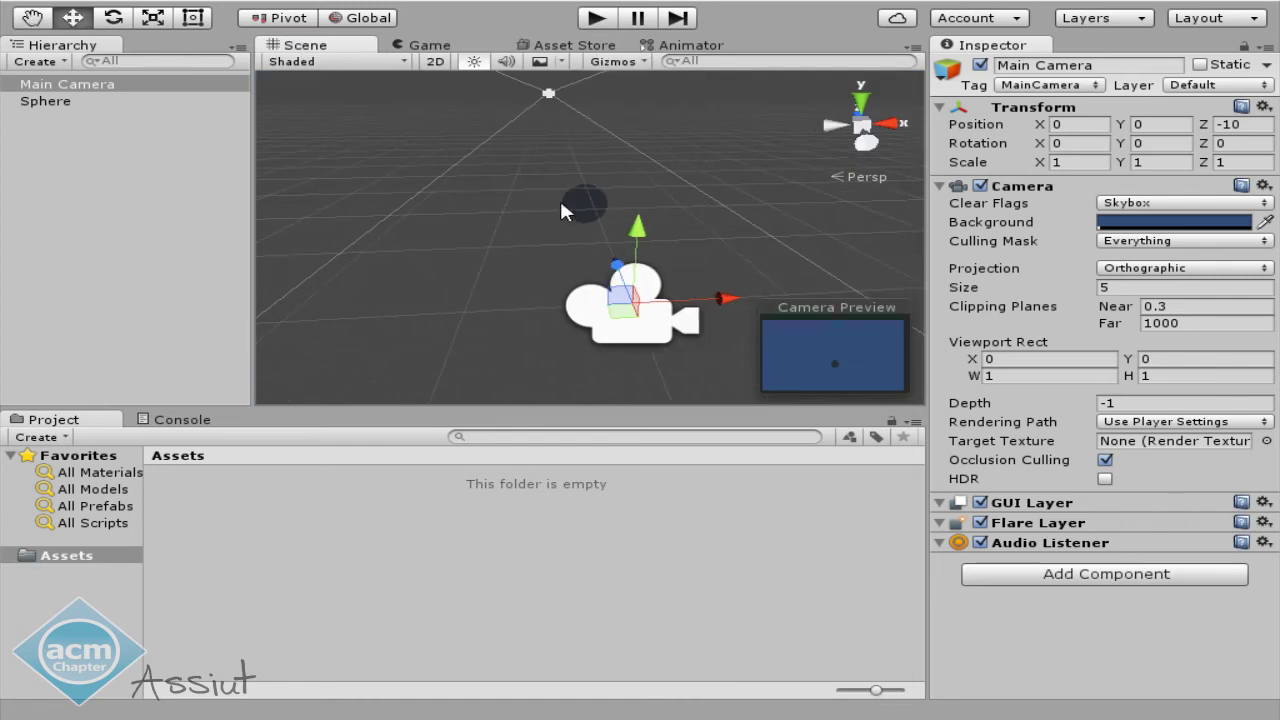
{"action": "left_click", "coordinate": [563, 205]}
{"action": "left_click_drag", "start_coordinate": [584, 153], "coordinate": [589, 92]}
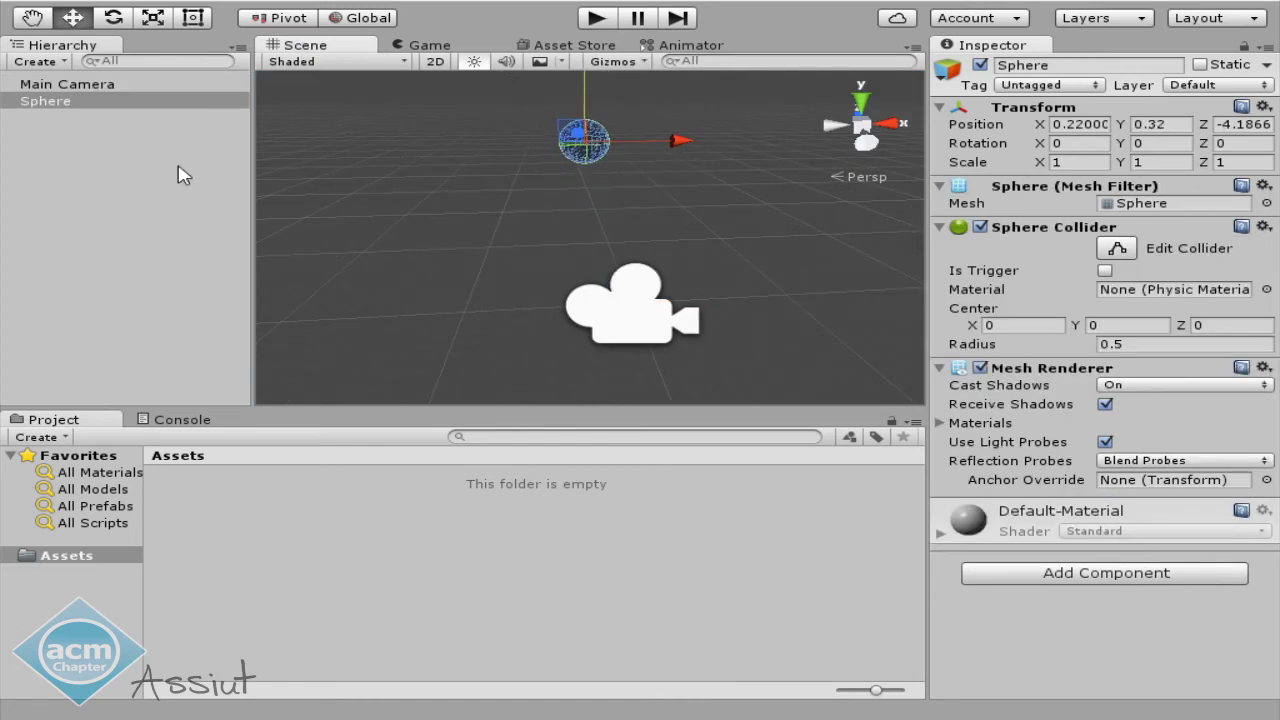
Add a Plane from GameObject > 3D Object beneath the sphere and orbit to view it.
{"action": "left_click", "coordinate": [176, 2]}
{"action": "mouse_move", "coordinate": [280, 60]}
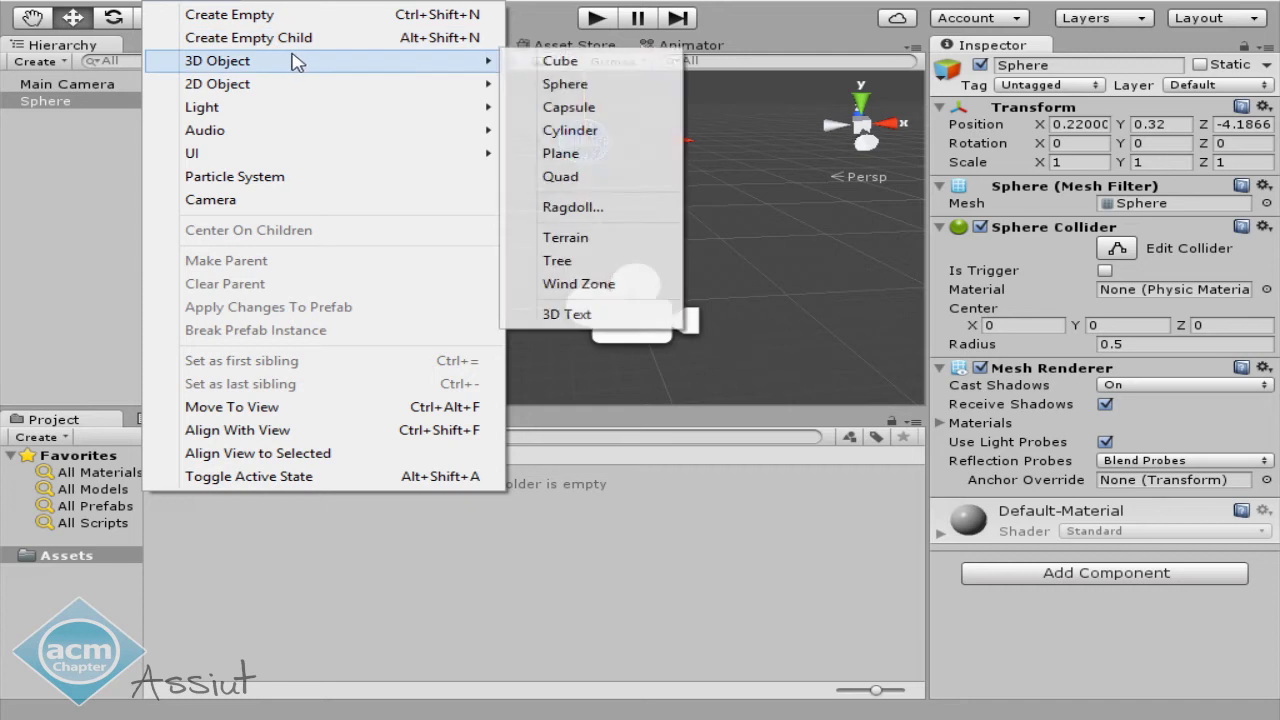
{"action": "left_click", "coordinate": [573, 160]}
{"action": "mouse_move", "coordinate": [594, 234]}
{"action": "left_mouse_down", "text": "alt"}
{"action": "mouse_move", "coordinate": [693, 217]}
{"action": "mouse_move", "coordinate": [637, 124]}
{"action": "mouse_move", "coordinate": [681, 178]}
{"action": "mouse_move", "coordinate": [660, 200]}
{"action": "left_mouse_up", "text": "alt"}
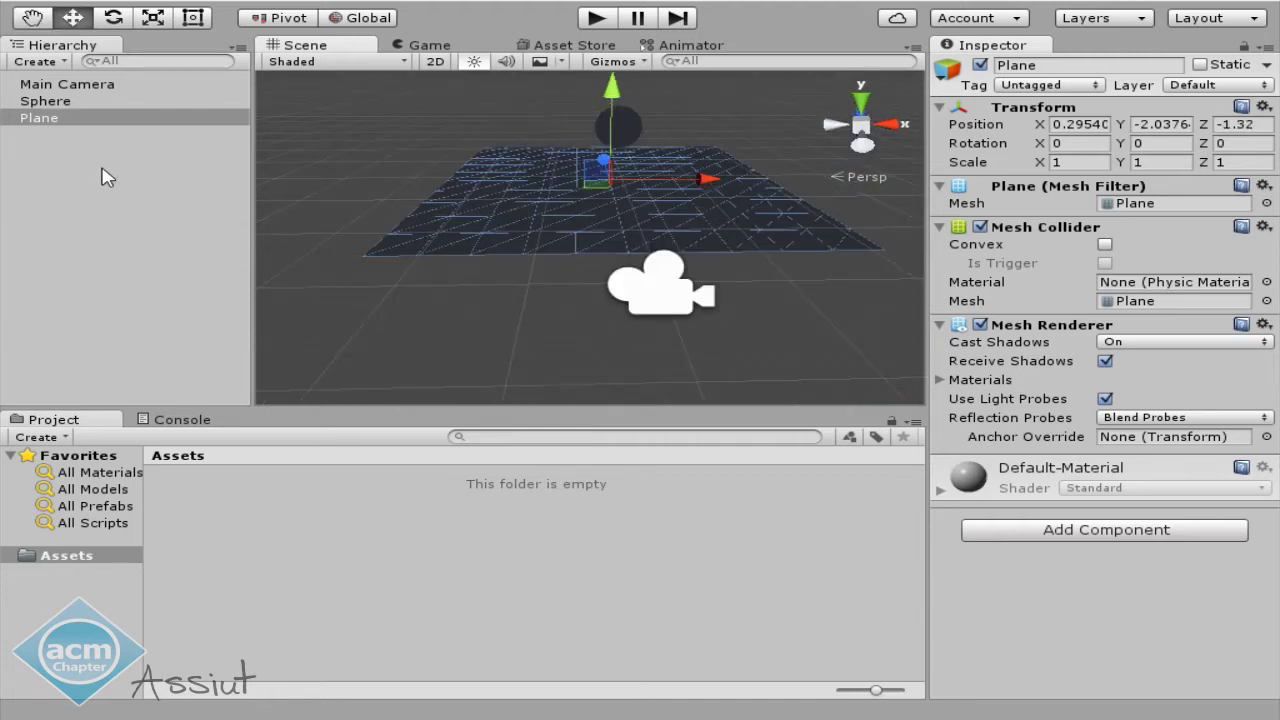
{"action": "scroll", "coordinate": [651, 215], "scroll_direction": "up", "scroll_amount": 2}
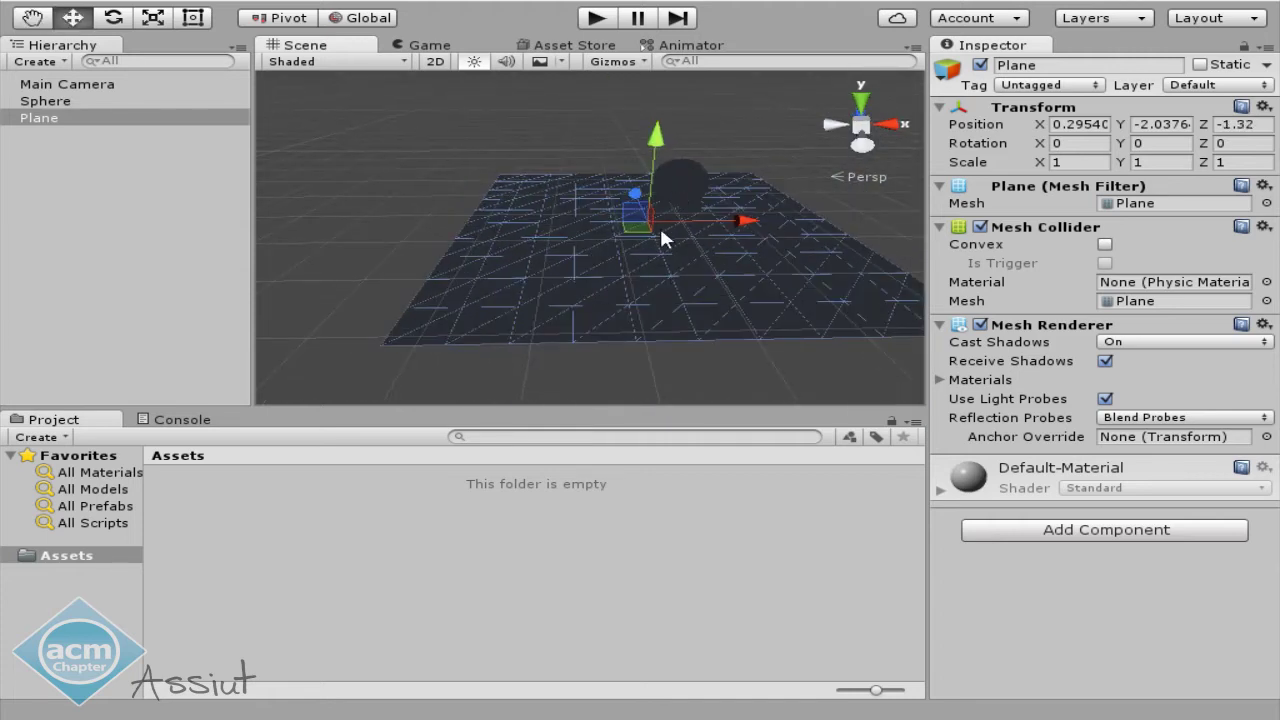
{"action": "left_click", "coordinate": [174, 2]}
Add a Directional Light from the GameObject > Light submenu.
{"action": "mouse_move", "coordinate": [302, 109]}
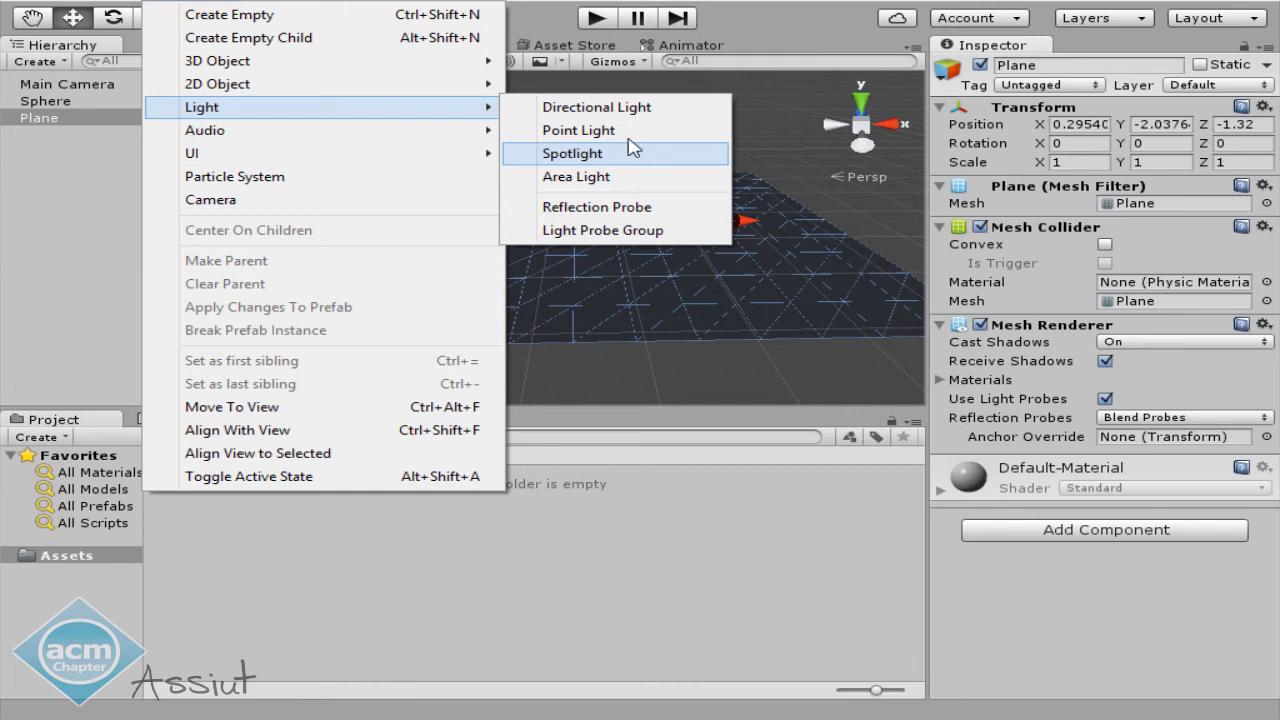
{"action": "left_click", "coordinate": [621, 107]}
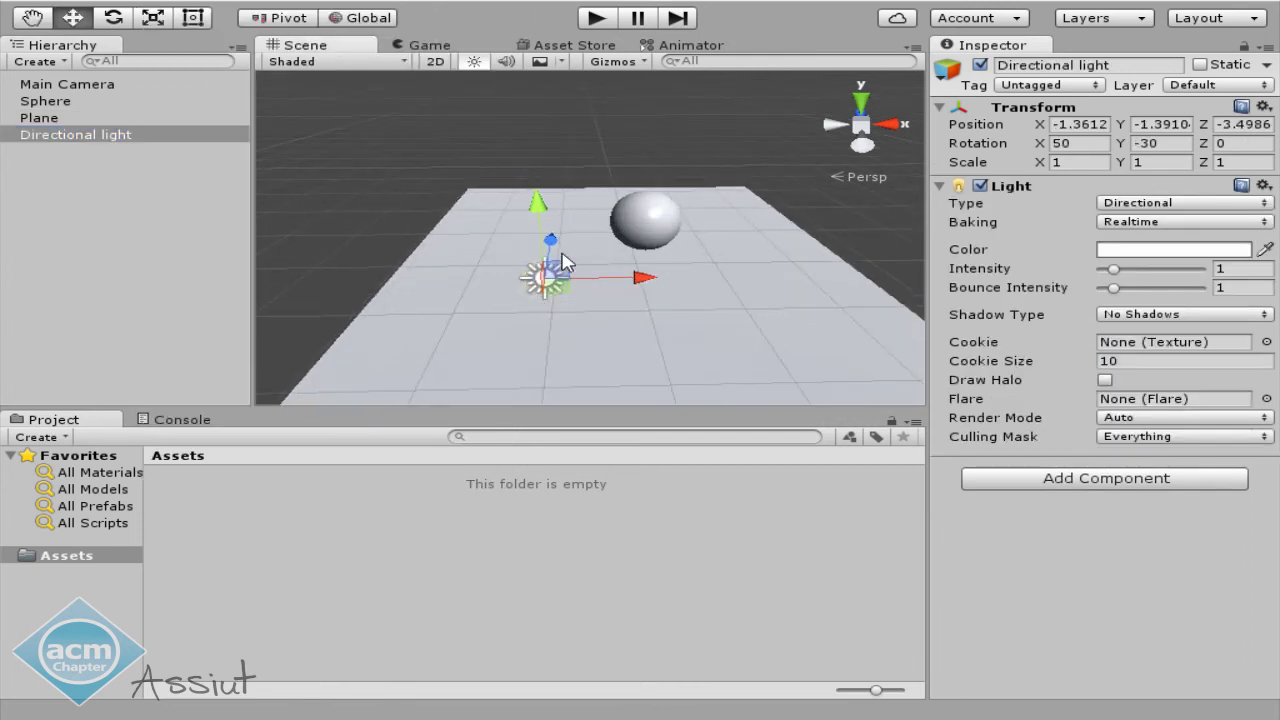
Raise the directional light to Y 1.34, then check the sphere through Main Camera.
{"action": "left_click_drag", "start_coordinate": [537, 275], "coordinate": [541, 183]}
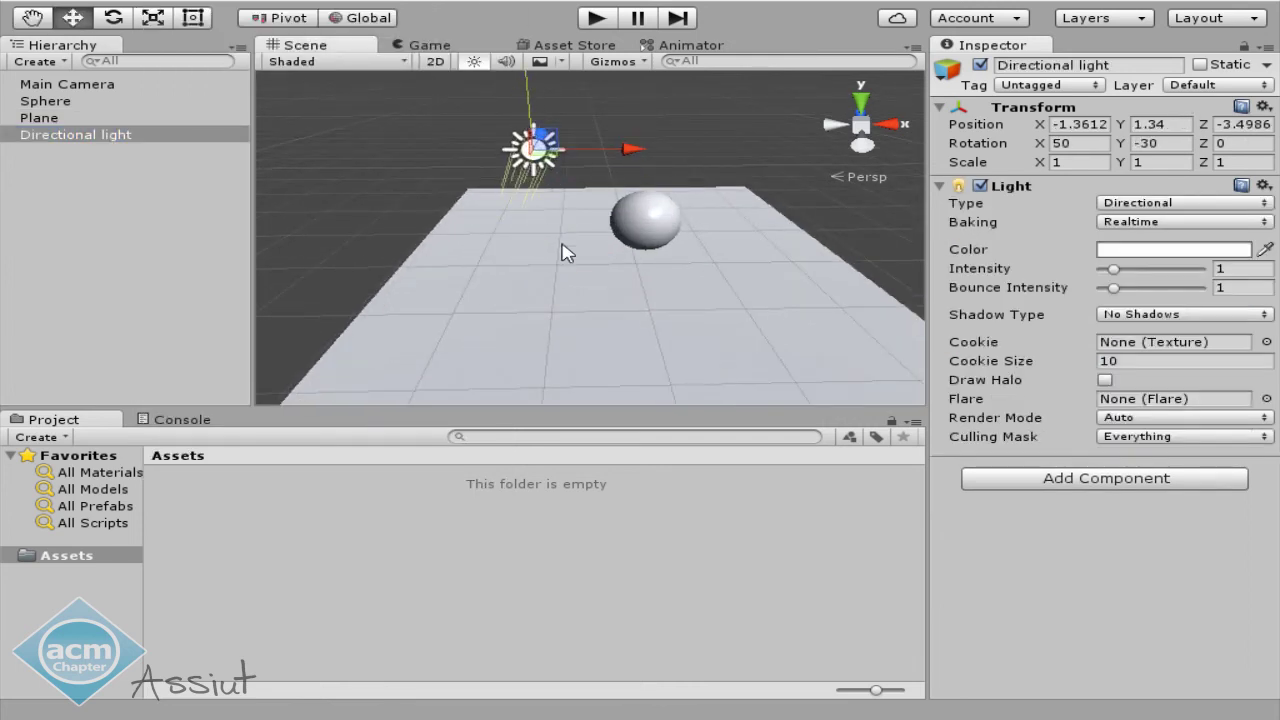
{"action": "middle_click_drag", "start_coordinate": [528, 240], "coordinate": [553, 228]}
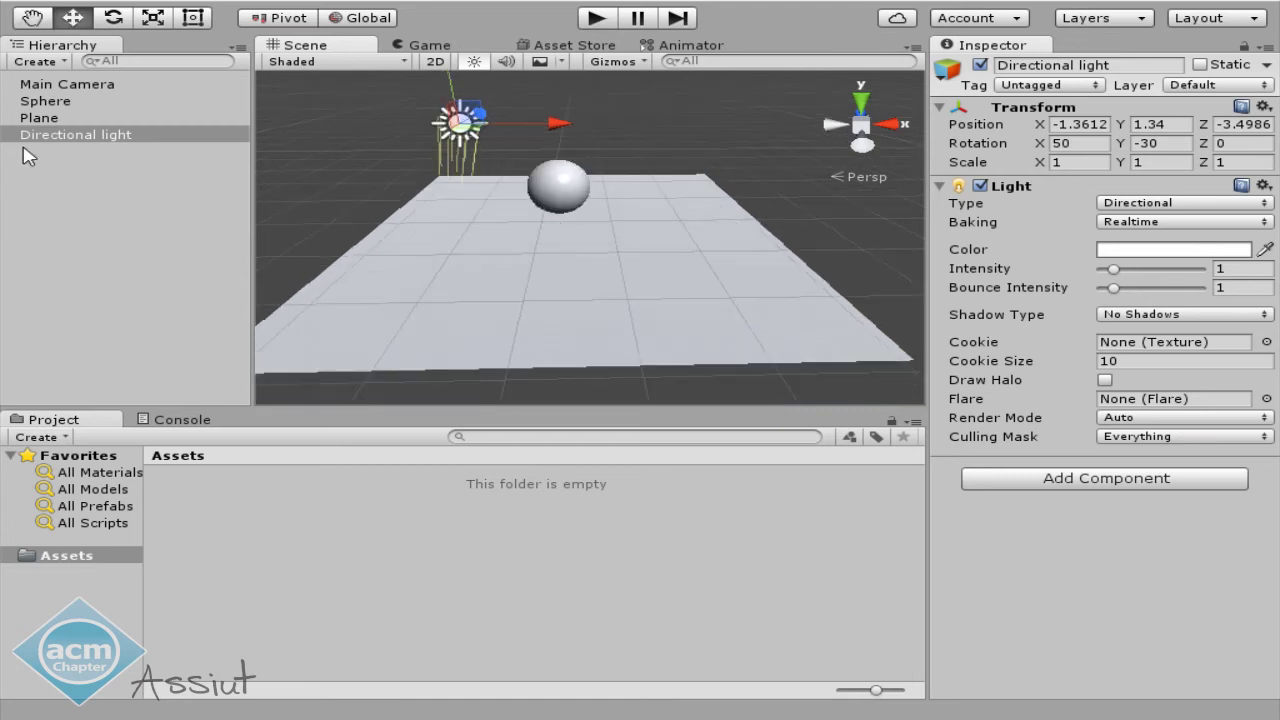
{"action": "left_click", "coordinate": [62, 85]}
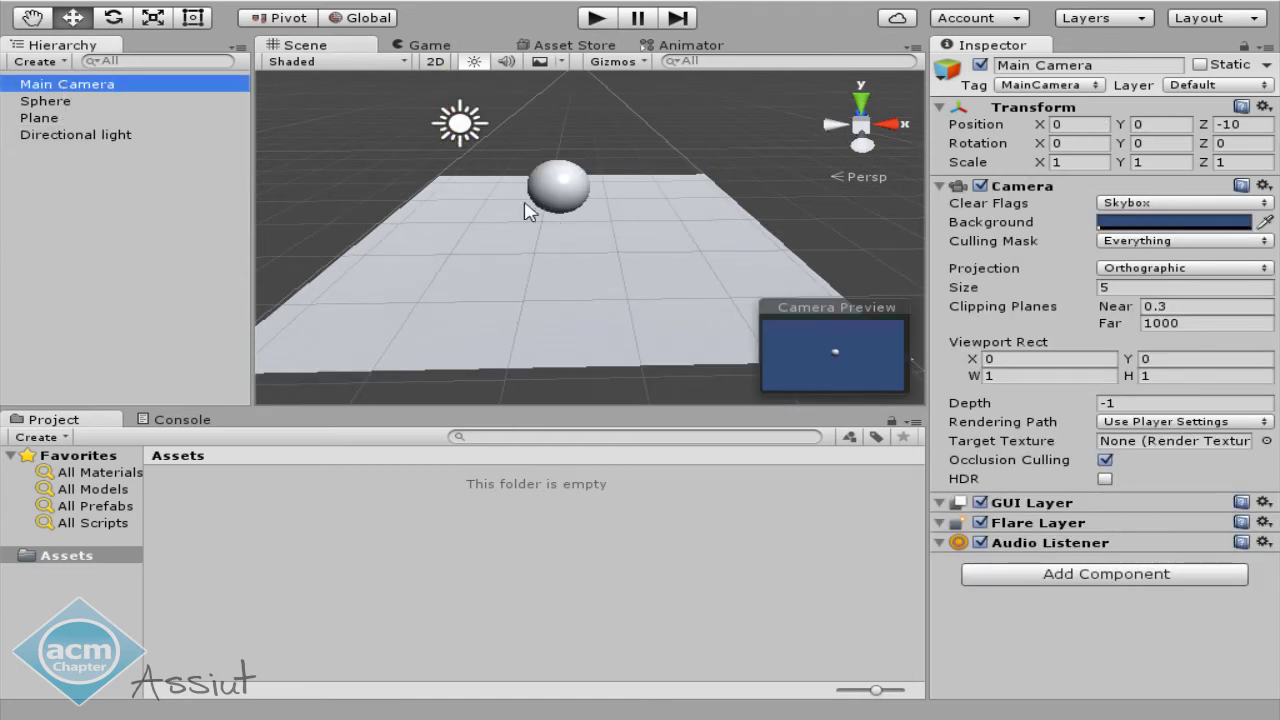
{"action": "middle_click_drag", "start_coordinate": [530, 203], "coordinate": [545, 210]}
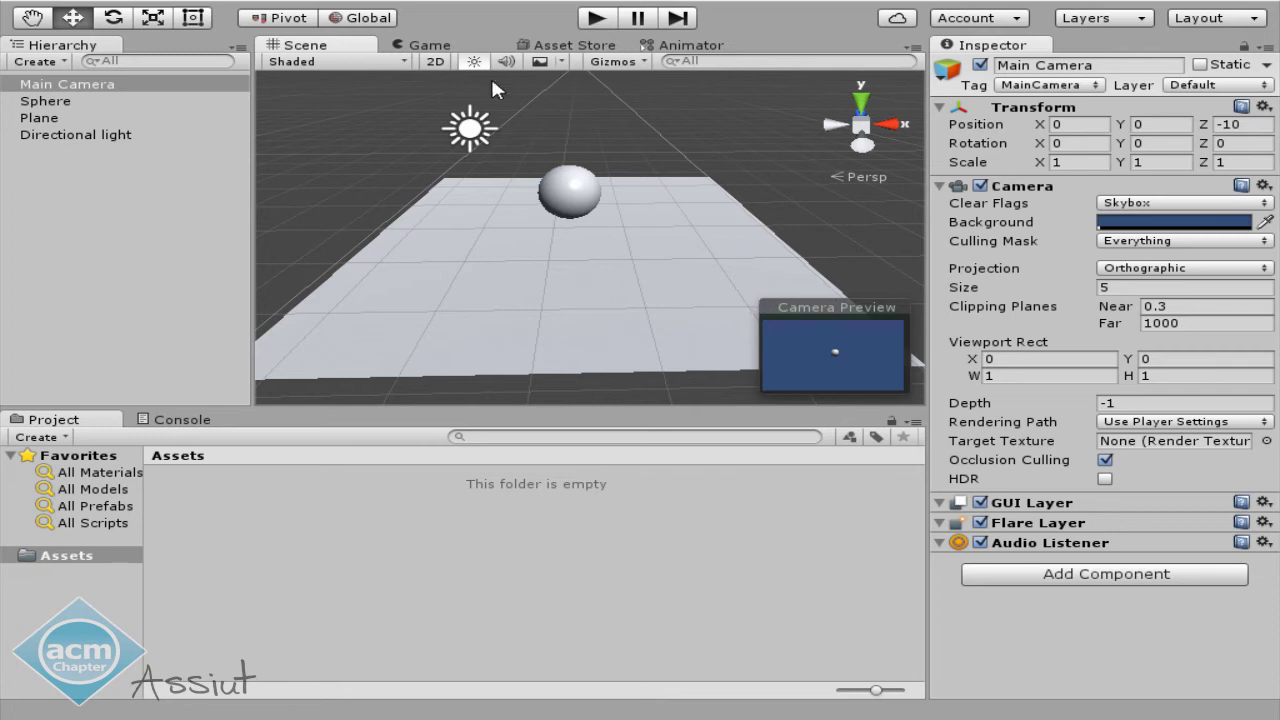
{"action": "left_click", "coordinate": [458, 46]}
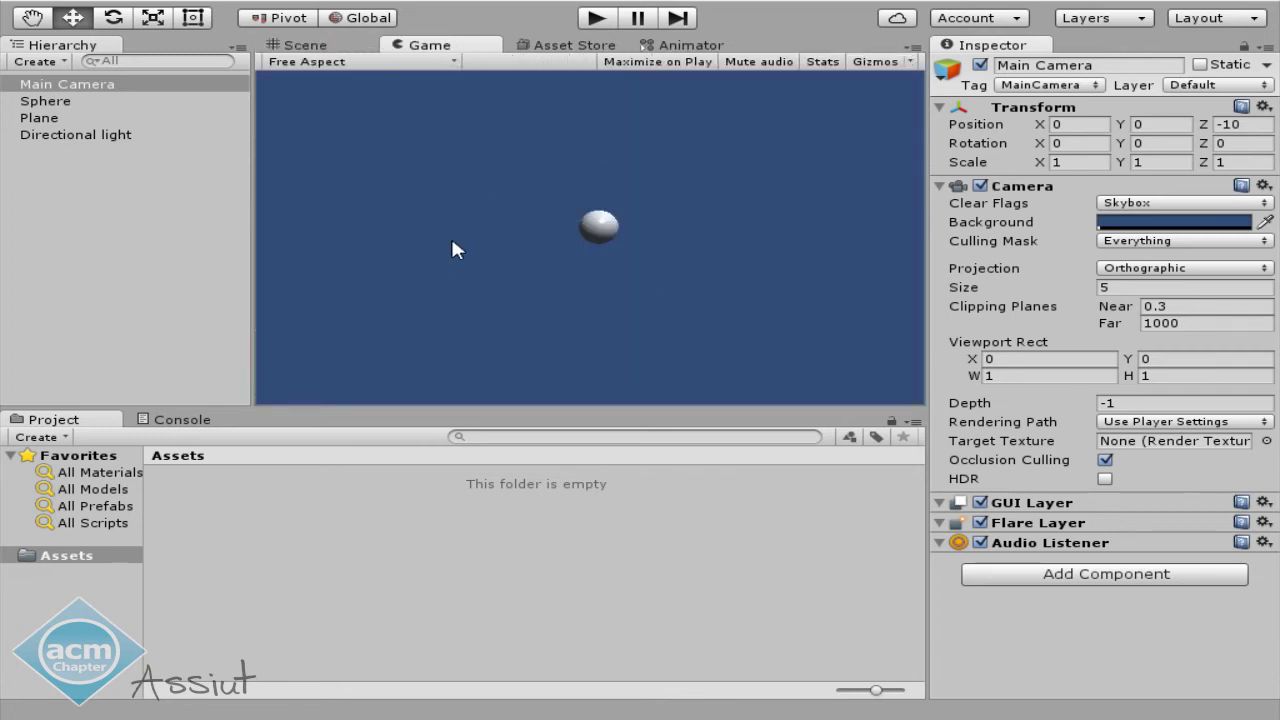
{"action": "left_click", "coordinate": [305, 45]}
Switch to the Move tool, select Main Camera and bring it into view.
{"action": "middle_click_drag", "start_coordinate": [480, 177], "coordinate": [494, 170]}
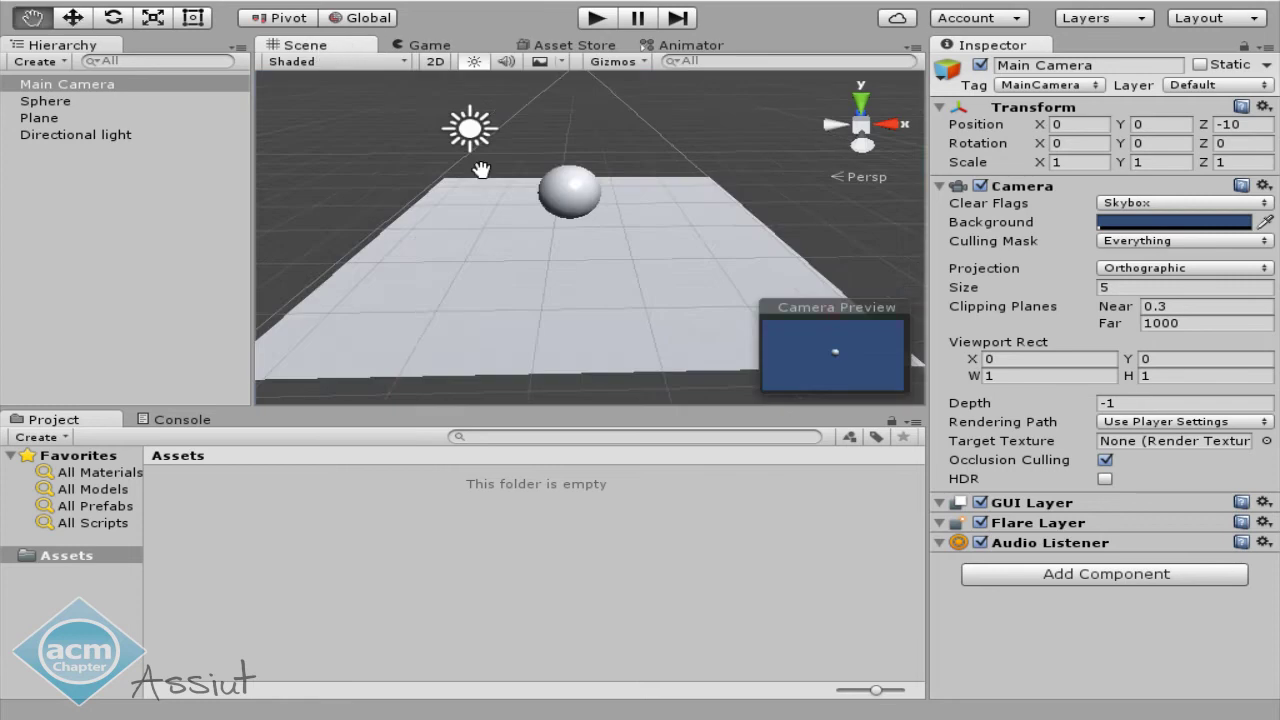
{"action": "key", "text": "w"}
{"action": "left_click", "coordinate": [82, 86]}
{"action": "scroll", "coordinate": [706, 178], "scroll_direction": "down", "scroll_amount": 3}
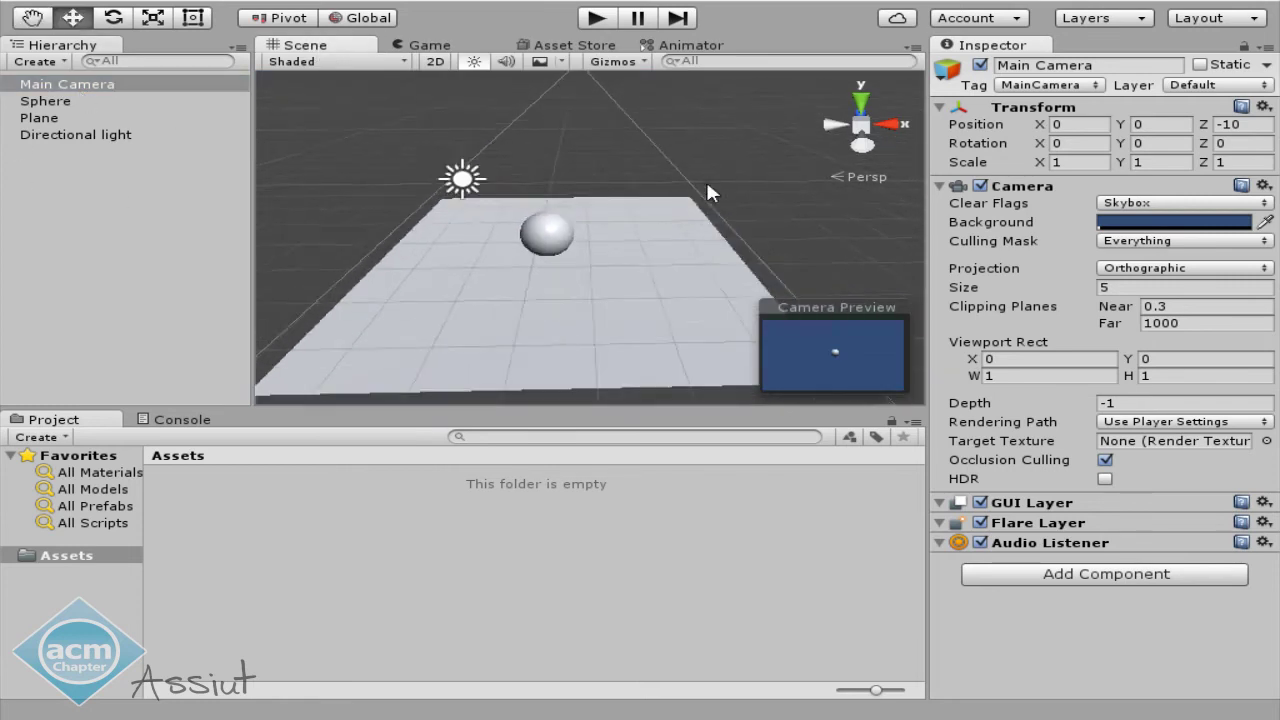
{"action": "scroll", "coordinate": [703, 178], "scroll_direction": "down", "scroll_amount": 3}
{"action": "middle_click_drag", "start_coordinate": [703, 178], "coordinate": [609, 106]}
{"action": "scroll", "coordinate": [440, 262], "scroll_direction": "up", "scroll_amount": 2}
{"action": "middle_click_drag", "start_coordinate": [440, 262], "coordinate": [541, 251]}
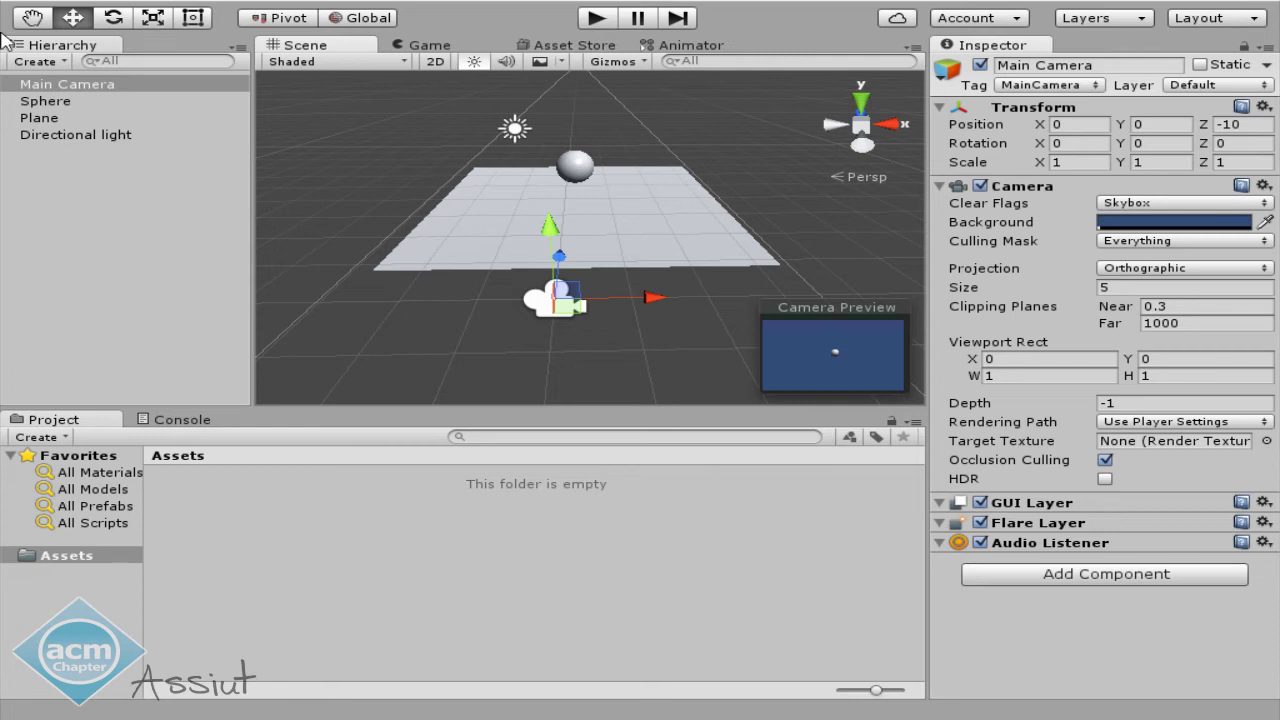
Raise Main Camera to Y 2.24 and tilt it down toward the plane (rotation X 12.63).
{"action": "left_click_drag", "start_coordinate": [556, 241], "coordinate": [548, 141]}
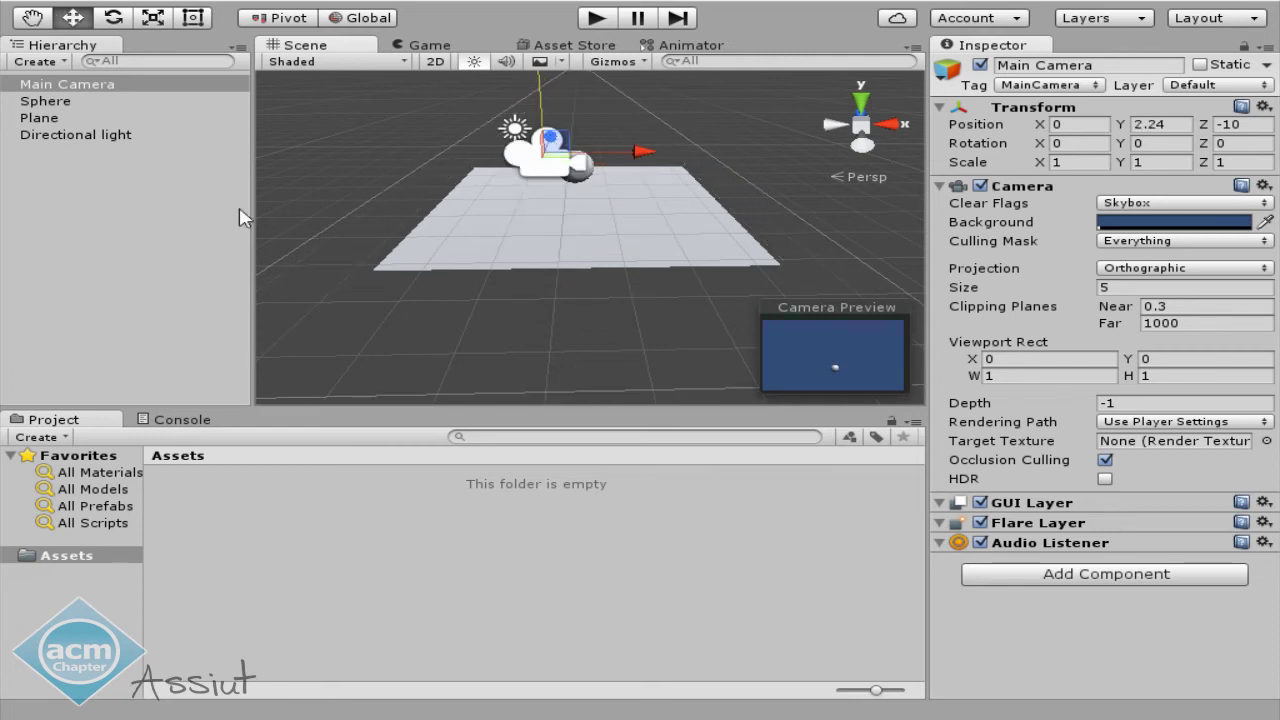
{"action": "left_click", "coordinate": [113, 17]}
{"action": "middle_click_drag", "start_coordinate": [410, 125], "coordinate": [406, 179]}
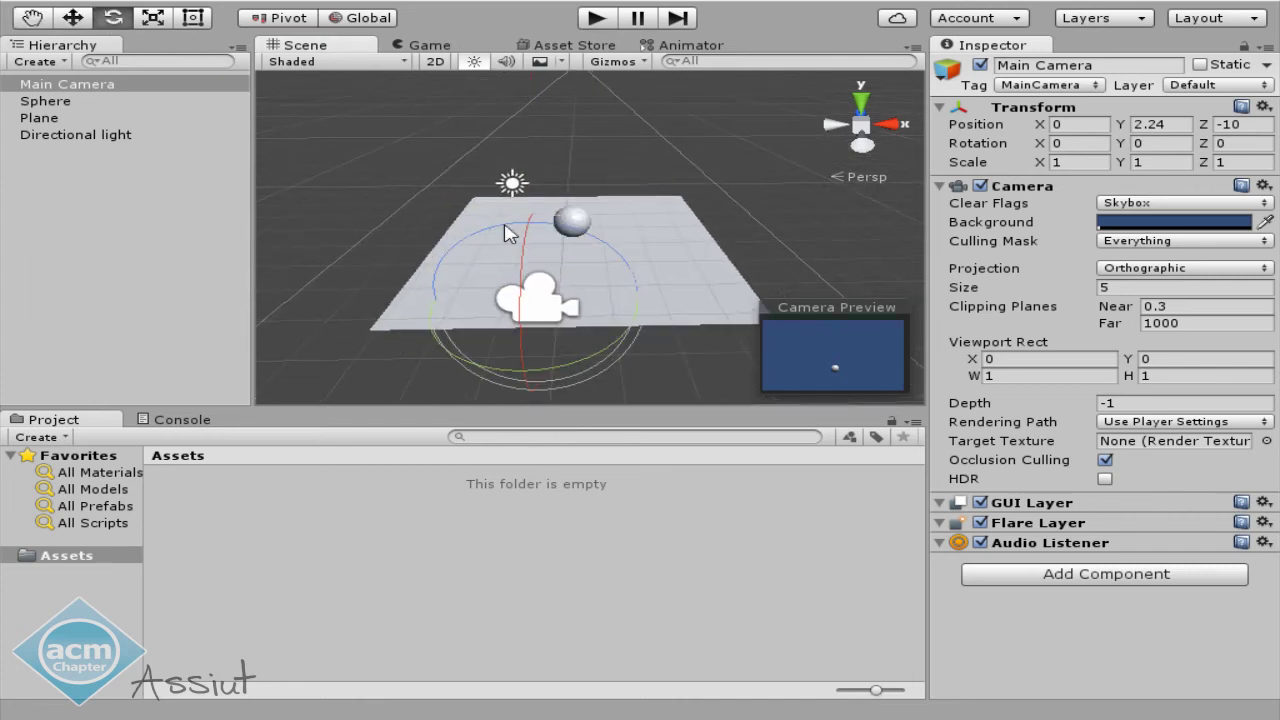
{"action": "mouse_move", "coordinate": [491, 229]}
{"action": "left_mouse_down", "text": "alt"}
{"action": "mouse_move", "coordinate": [505, 235]}
{"action": "mouse_move", "coordinate": [443, 197]}
{"action": "mouse_move", "coordinate": [507, 172]}
{"action": "mouse_move", "coordinate": [582, 195]}
{"action": "mouse_move", "coordinate": [567, 180]}
{"action": "mouse_move", "coordinate": [570, 198]}
{"action": "left_mouse_up", "text": "alt"}
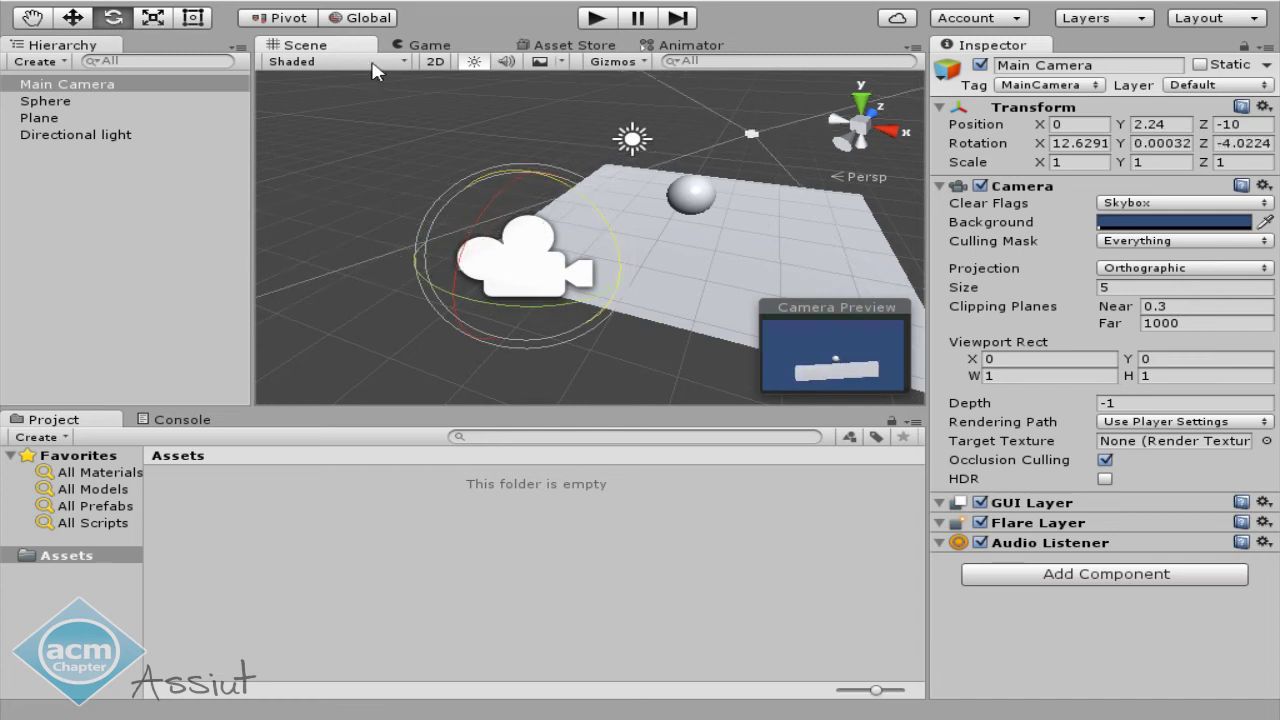
{"action": "left_click_drag", "start_coordinate": [575, 203], "coordinate": [562, 192]}
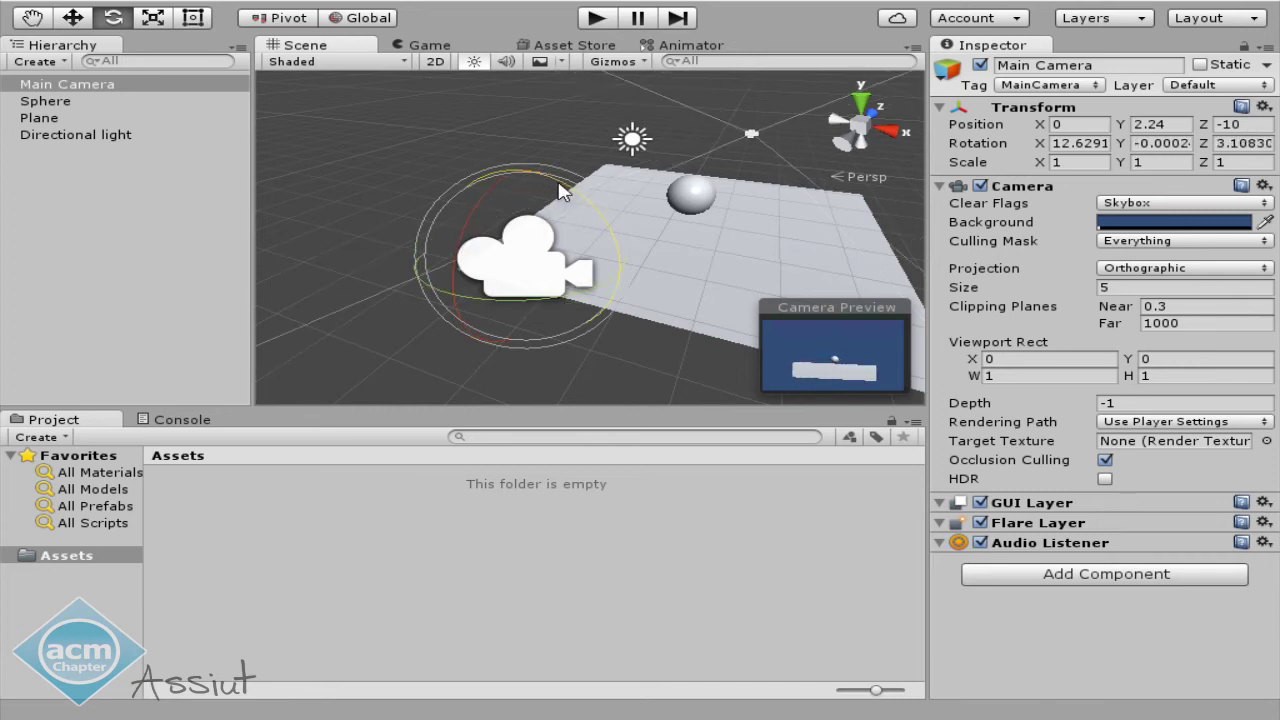
{"action": "mouse_move", "coordinate": [409, 215]}
{"action": "left_mouse_down", "text": "alt"}
{"action": "mouse_move", "coordinate": [597, 215]}
{"action": "mouse_move", "coordinate": [567, 198]}
{"action": "left_mouse_up", "text": "alt"}
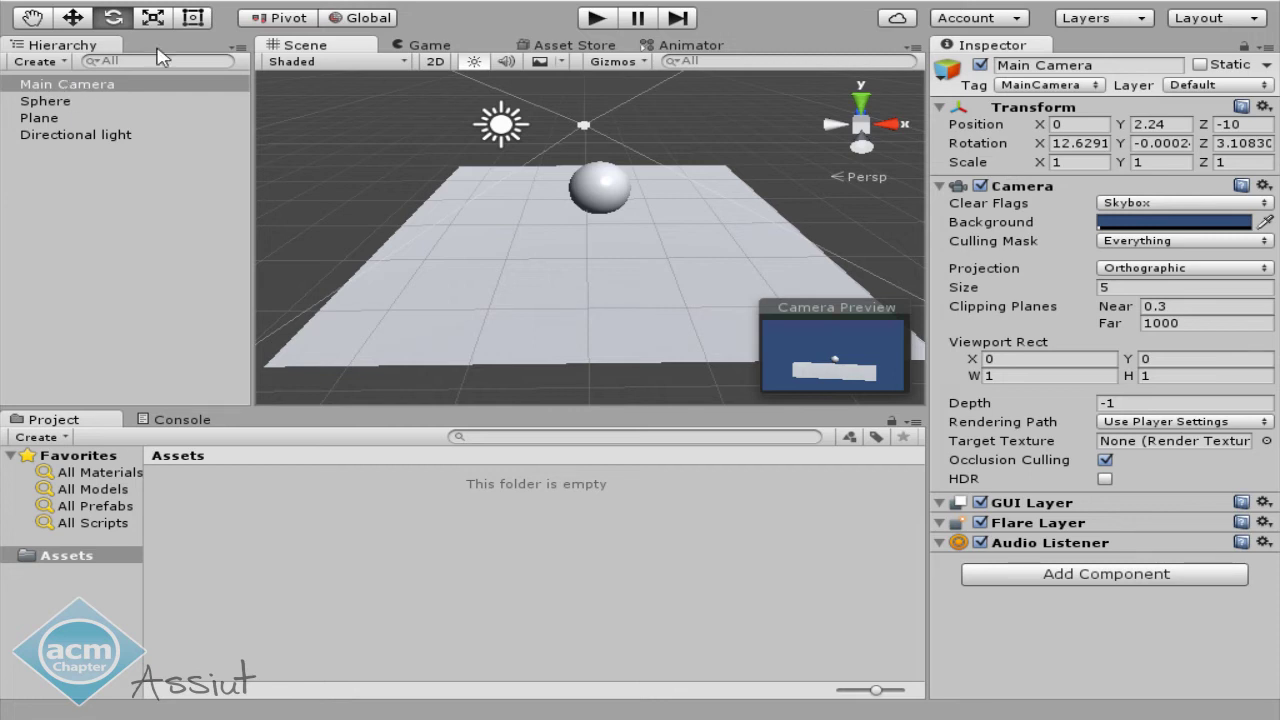
{"action": "middle_click_drag", "start_coordinate": [461, 179], "coordinate": [355, 240]}
{"action": "mouse_move", "coordinate": [355, 240]}
{"action": "left_mouse_down", "text": "alt"}
{"action": "mouse_move", "coordinate": [595, 152]}
{"action": "mouse_move", "coordinate": [520, 171]}
{"action": "left_mouse_up", "text": "alt"}
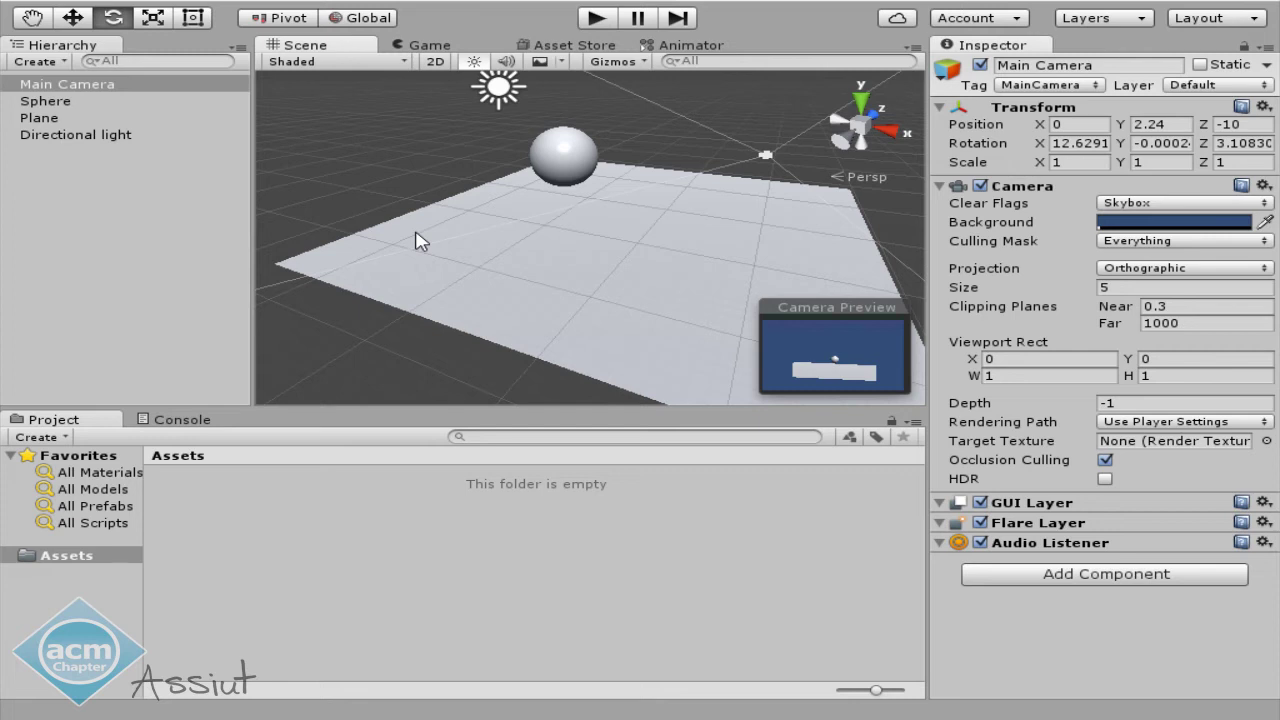
{"action": "left_click", "coordinate": [65, 86]}
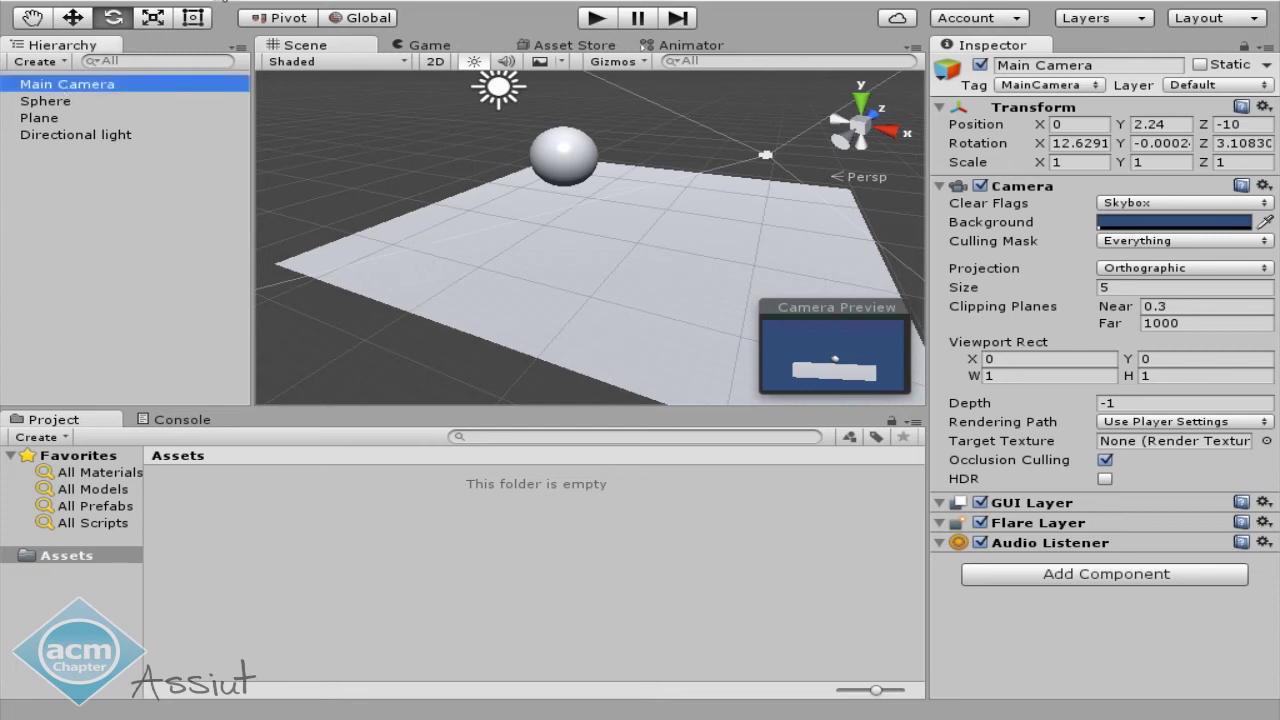
{"action": "left_click", "coordinate": [218, 0]}
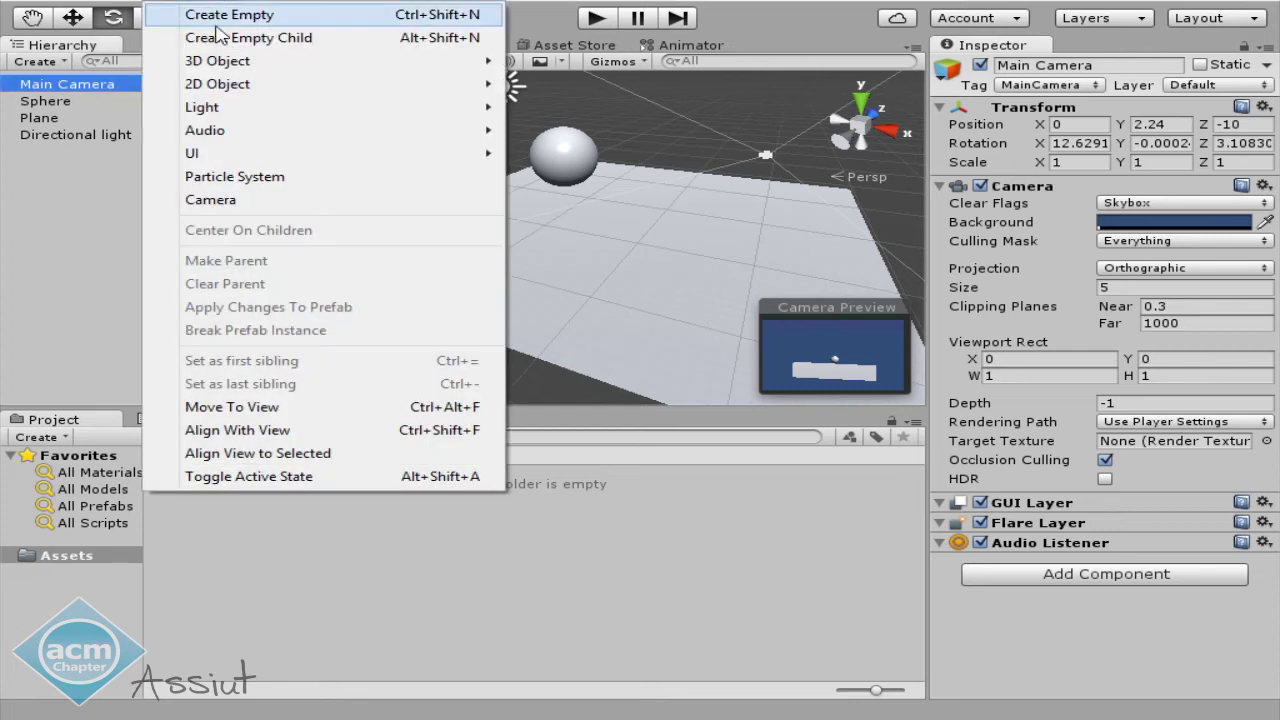
{"action": "left_click", "coordinate": [300, 440]}
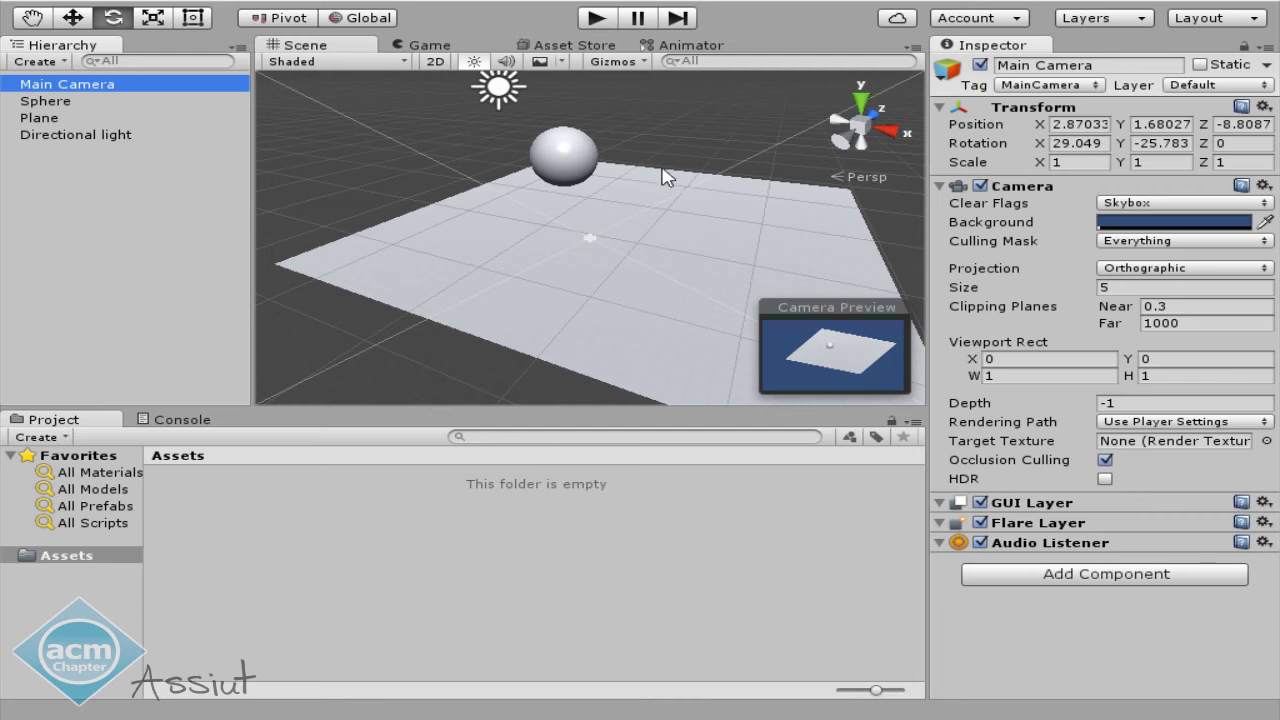
{"action": "left_click", "coordinate": [180, 1]}
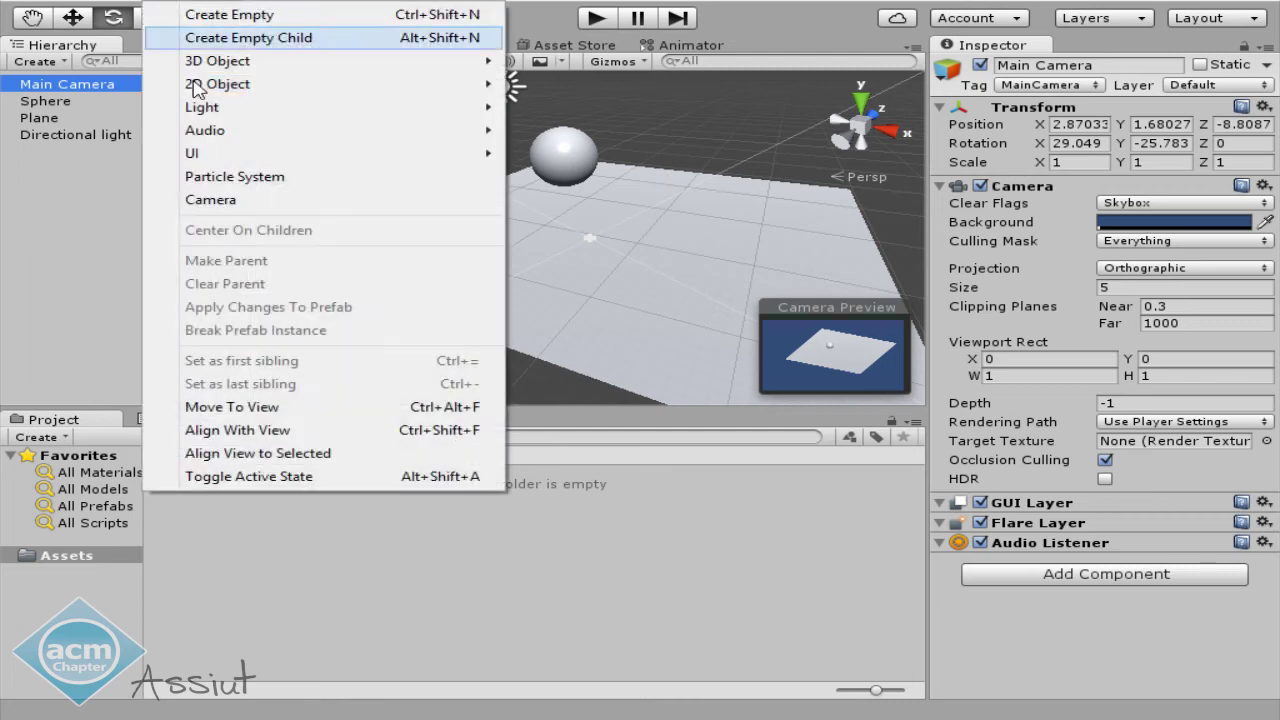
{"action": "left_click", "coordinate": [665, 283]}
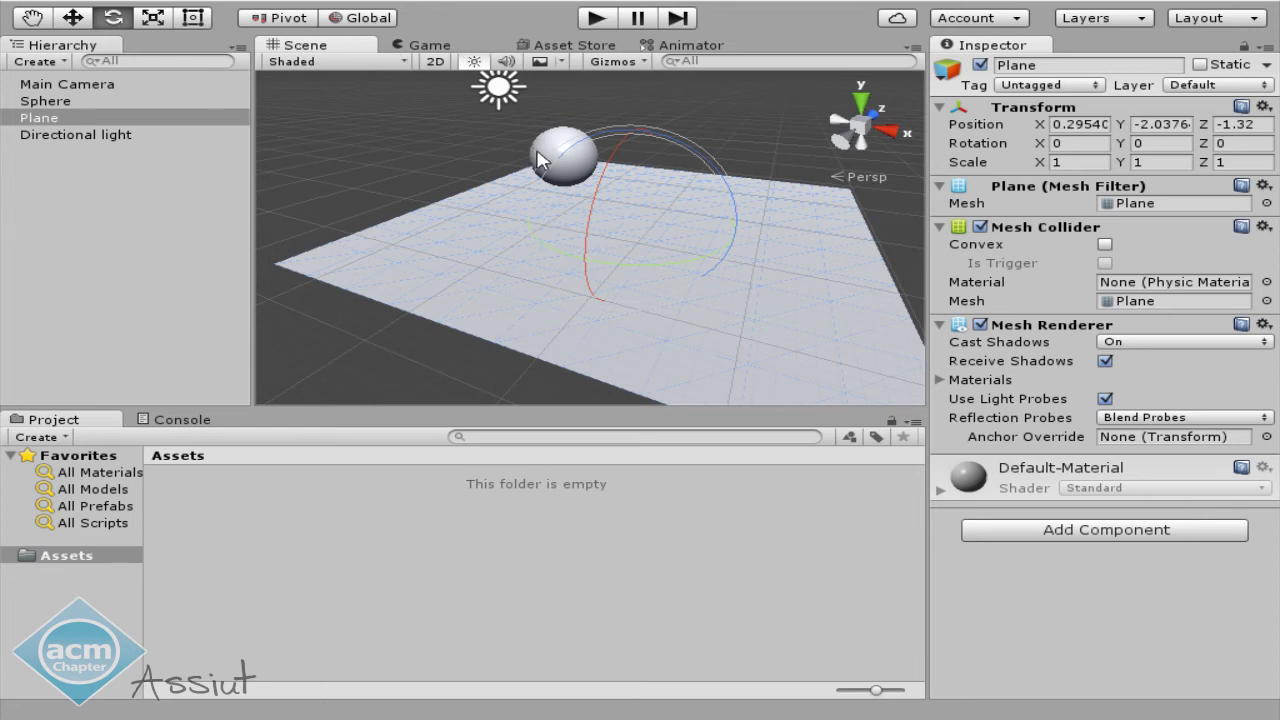
{"action": "left_click", "coordinate": [431, 47]}
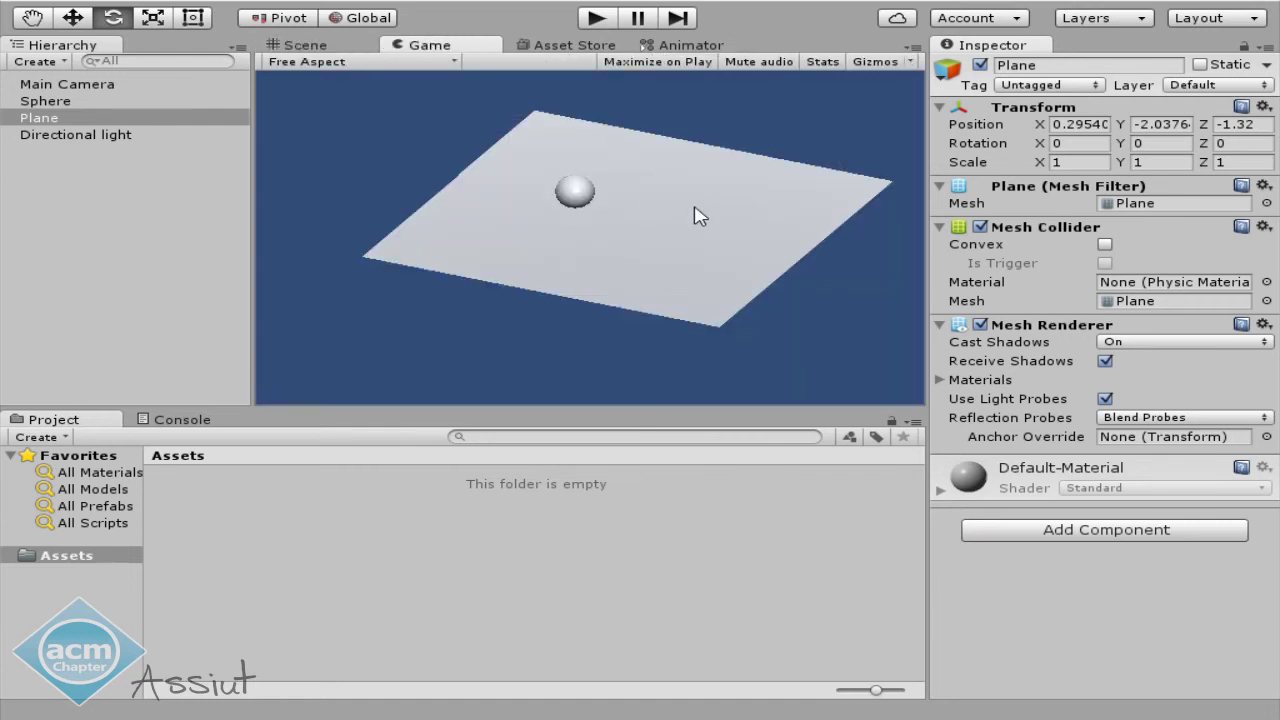
{"action": "left_click", "coordinate": [321, 50]}
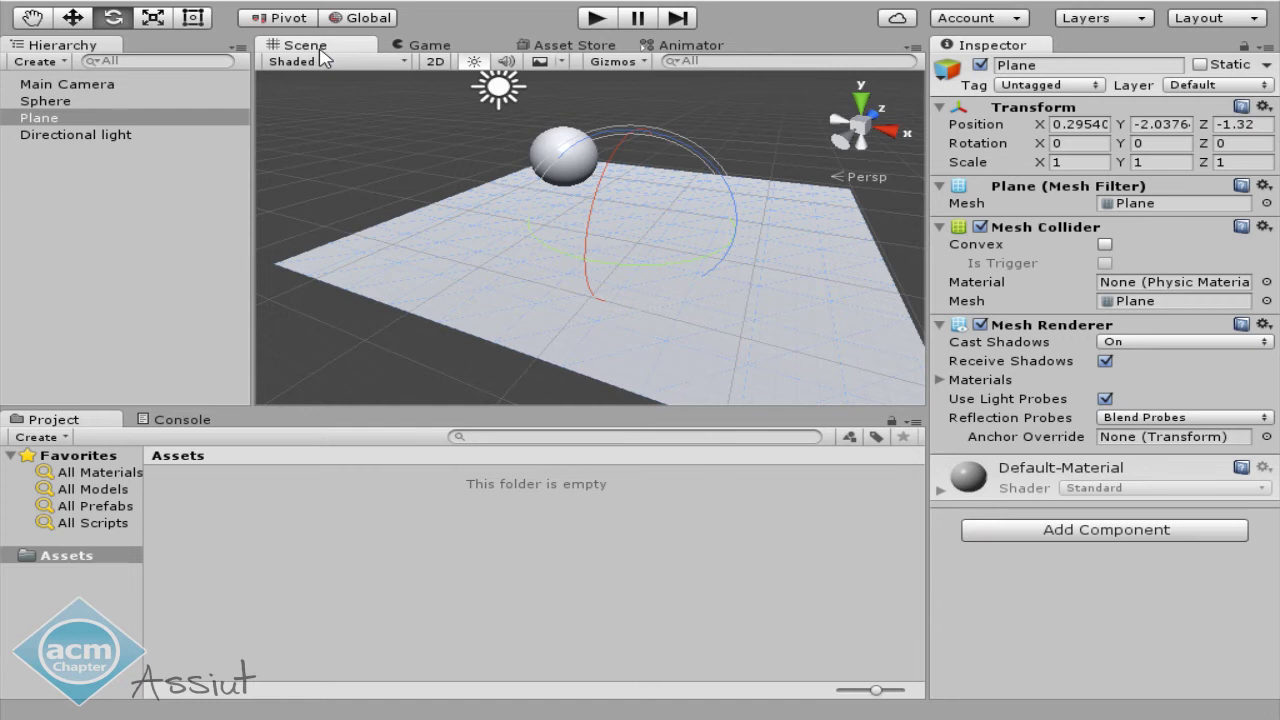
{"action": "left_click", "coordinate": [418, 46]}
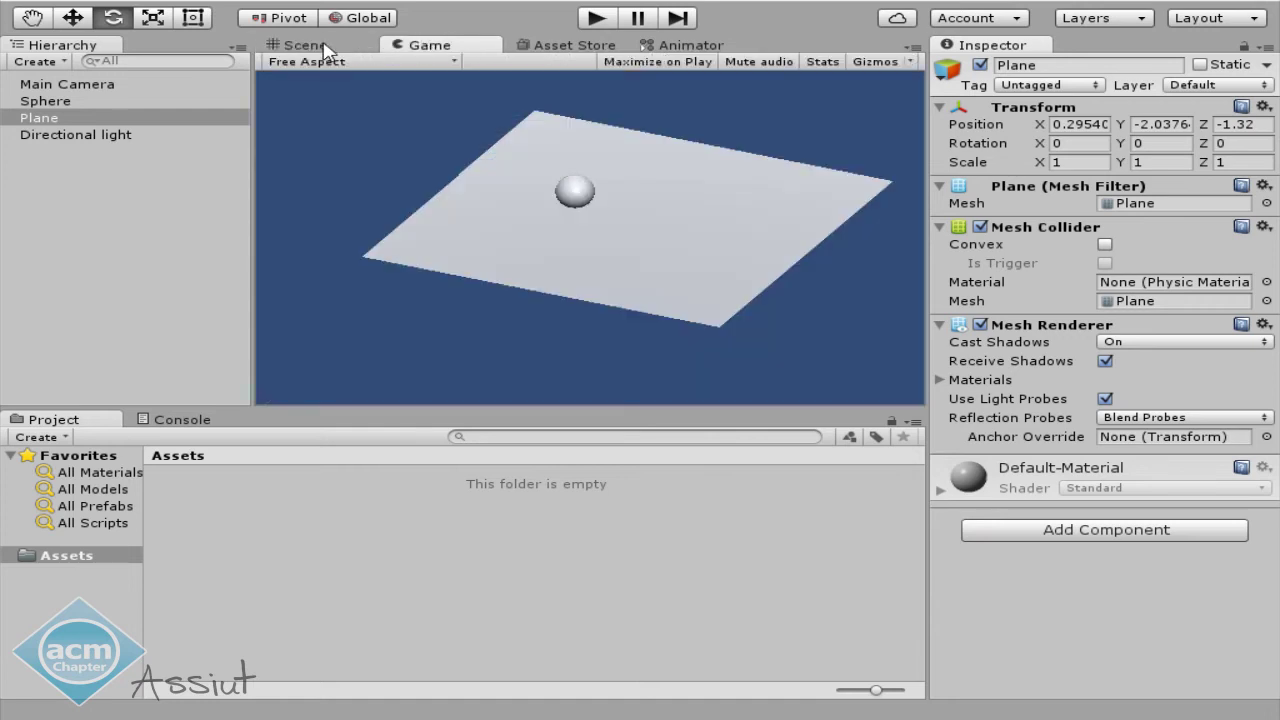
{"action": "left_click", "coordinate": [326, 52]}
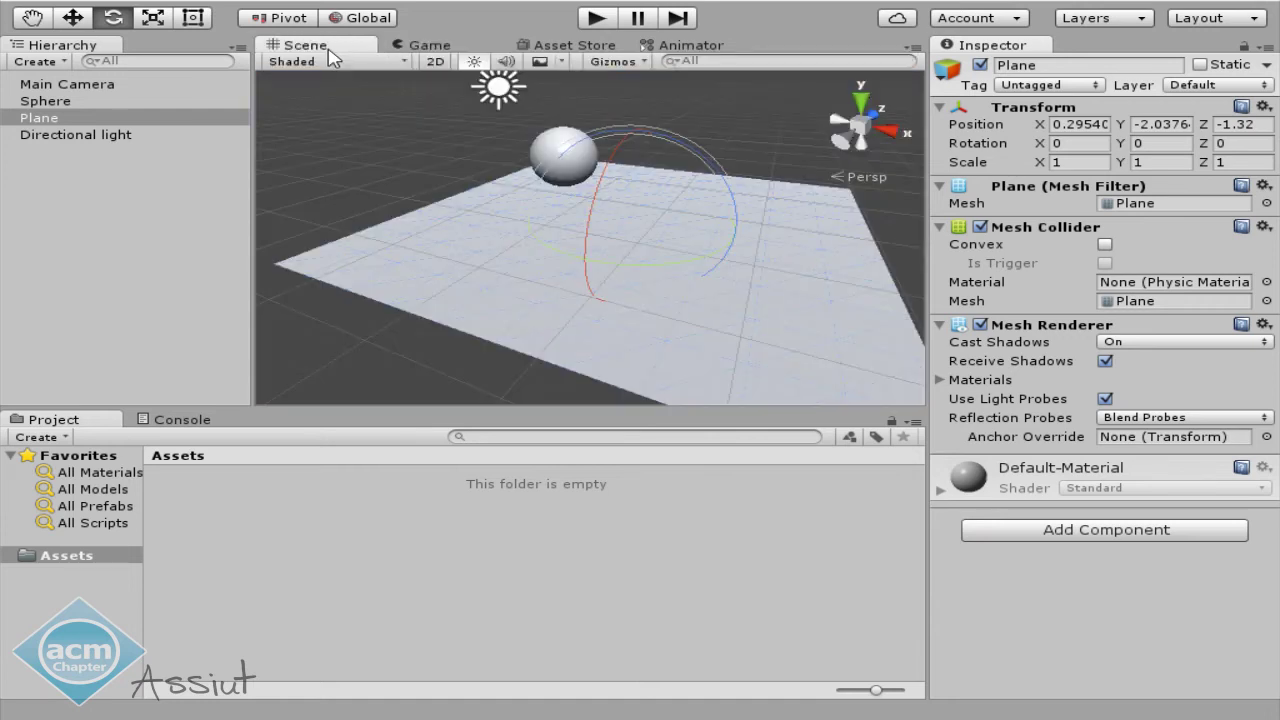
{"action": "left_click", "coordinate": [101, 86]}
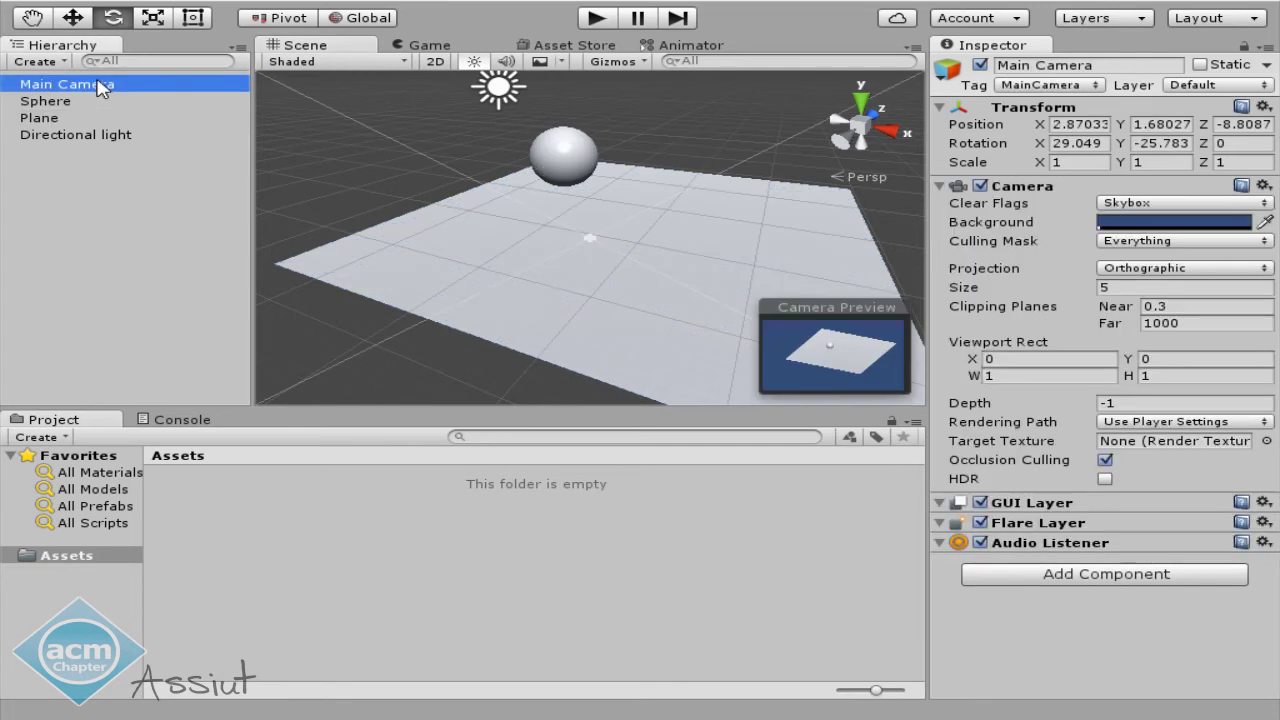
Set Main Camera's projection to Perspective with field of view 60, then check the Game view.
{"action": "left_click", "coordinate": [1212, 270]}
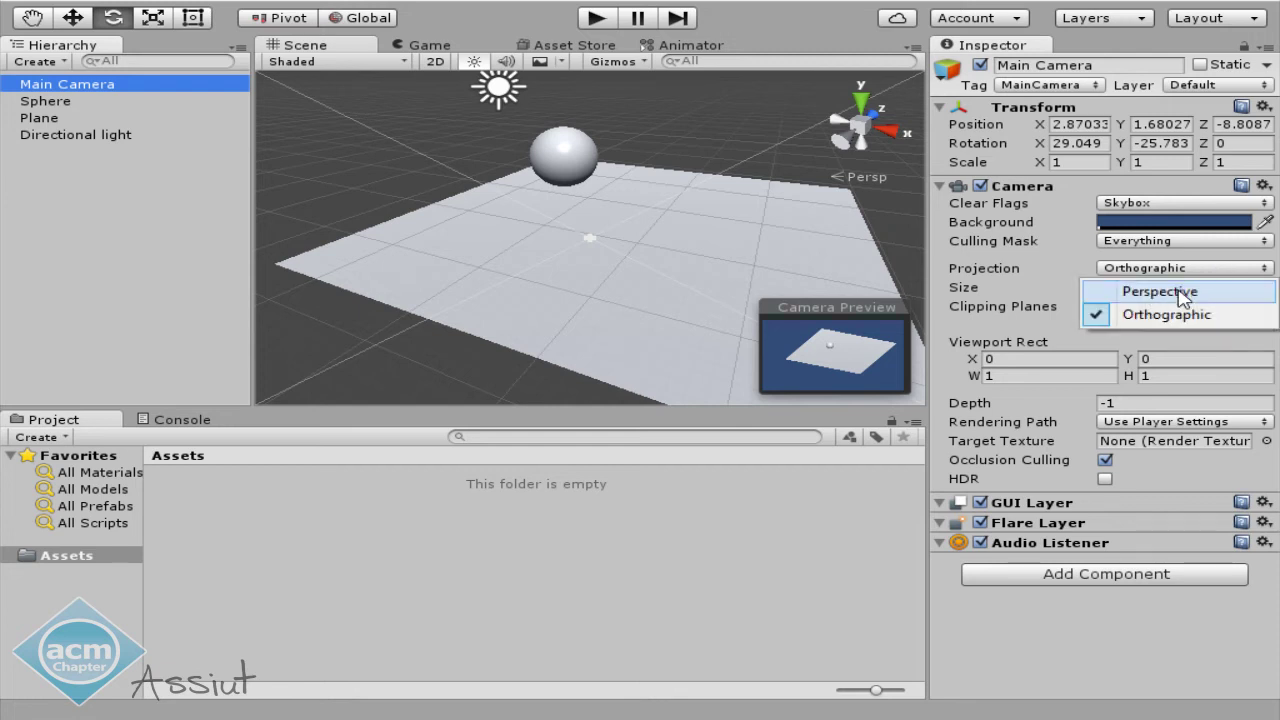
{"action": "left_click", "coordinate": [1175, 289]}
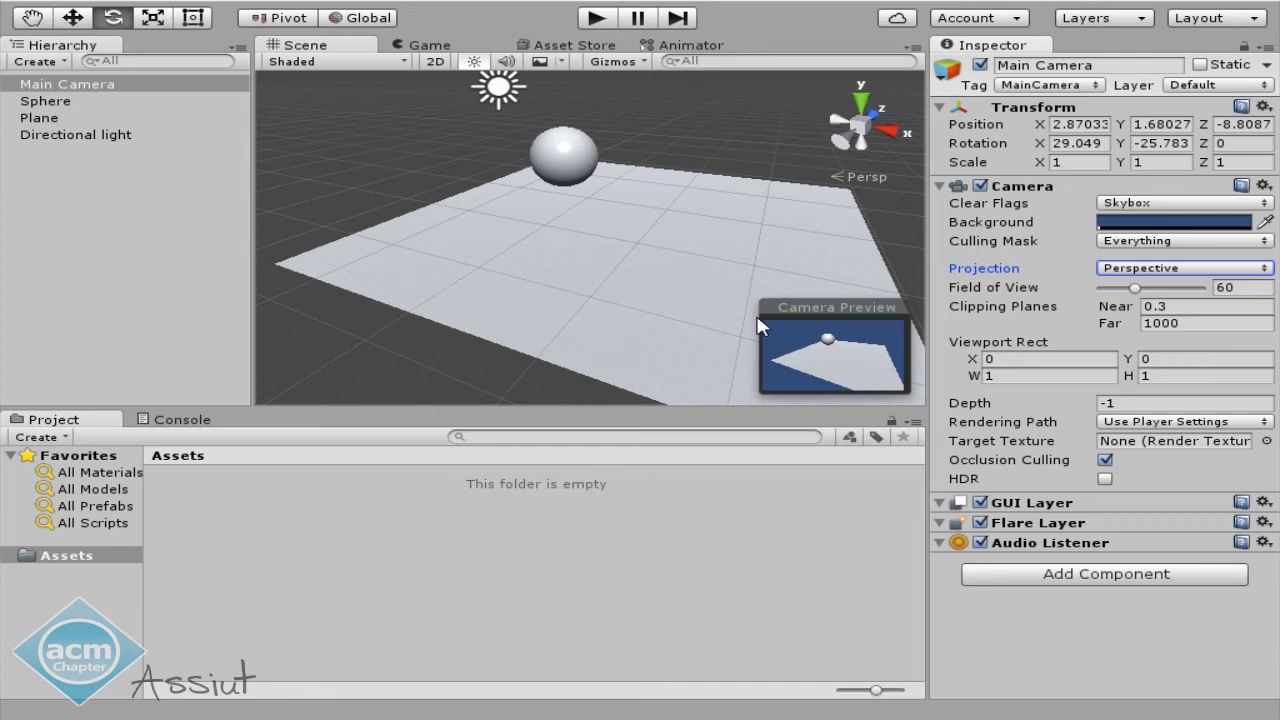
{"action": "left_click", "coordinate": [438, 45]}
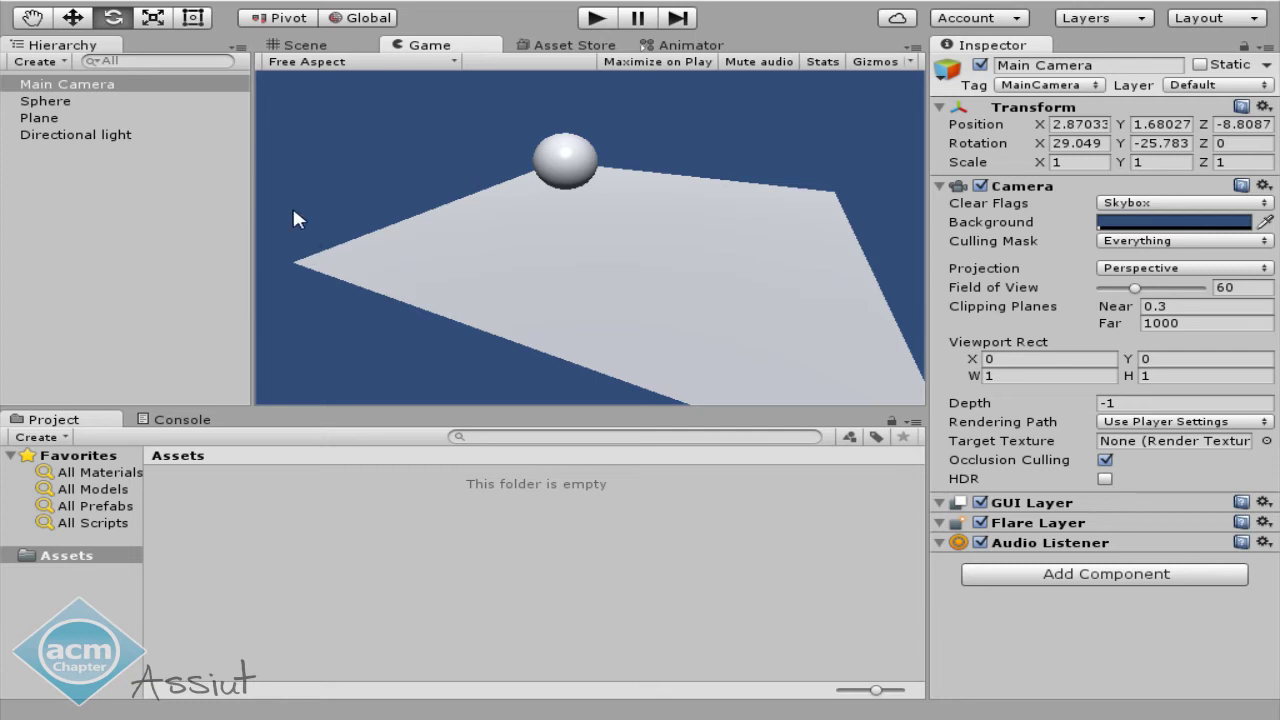
{"action": "left_click", "coordinate": [300, 45]}
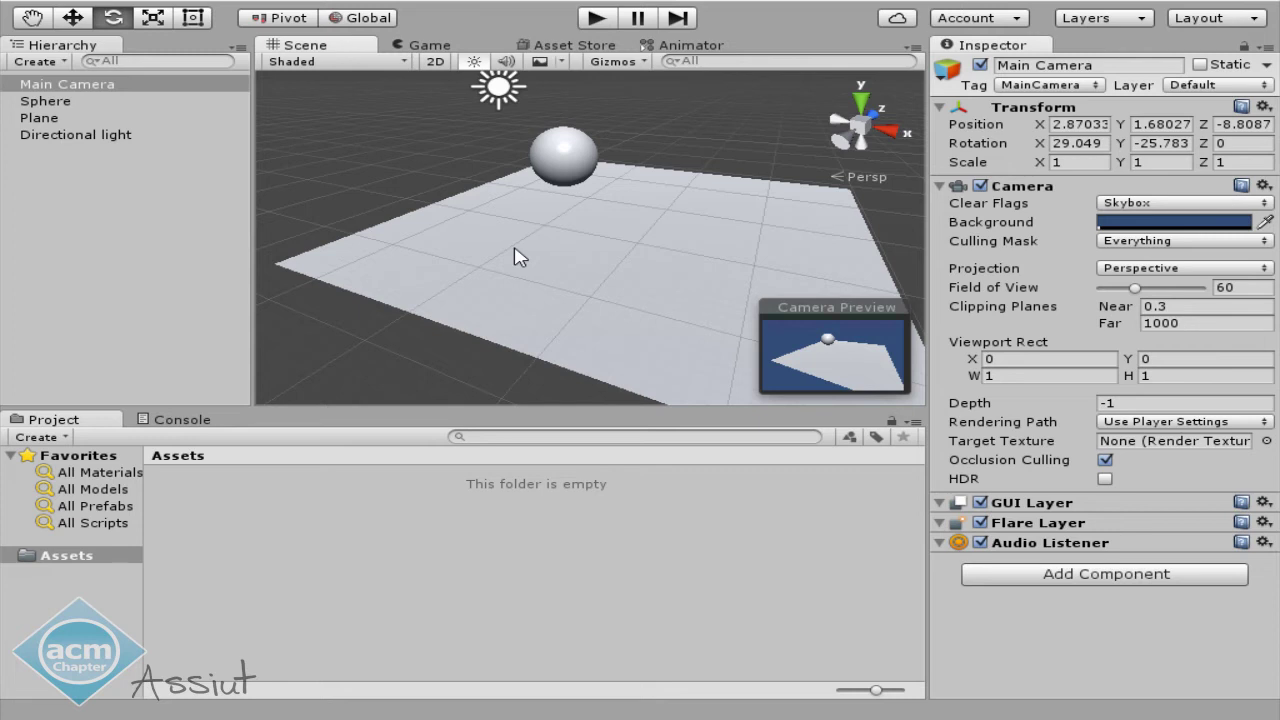
{"action": "left_click", "coordinate": [598, 20]}
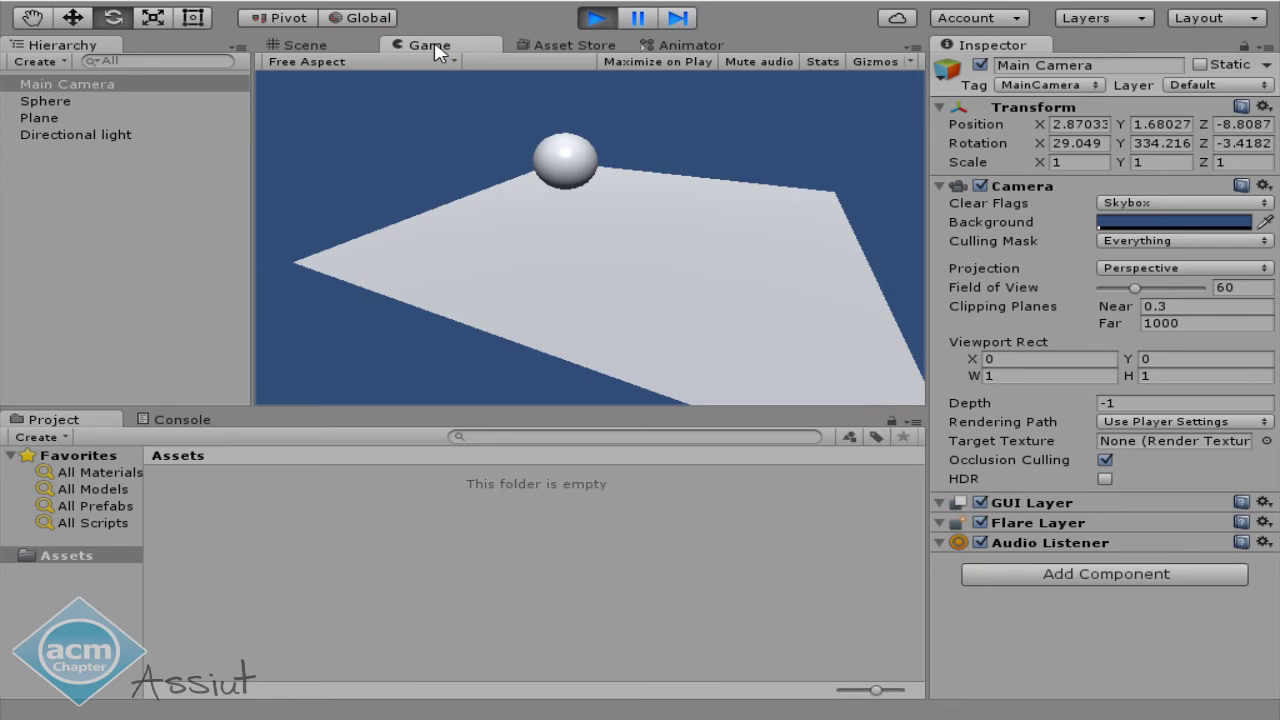
{"action": "left_click", "coordinate": [594, 19]}
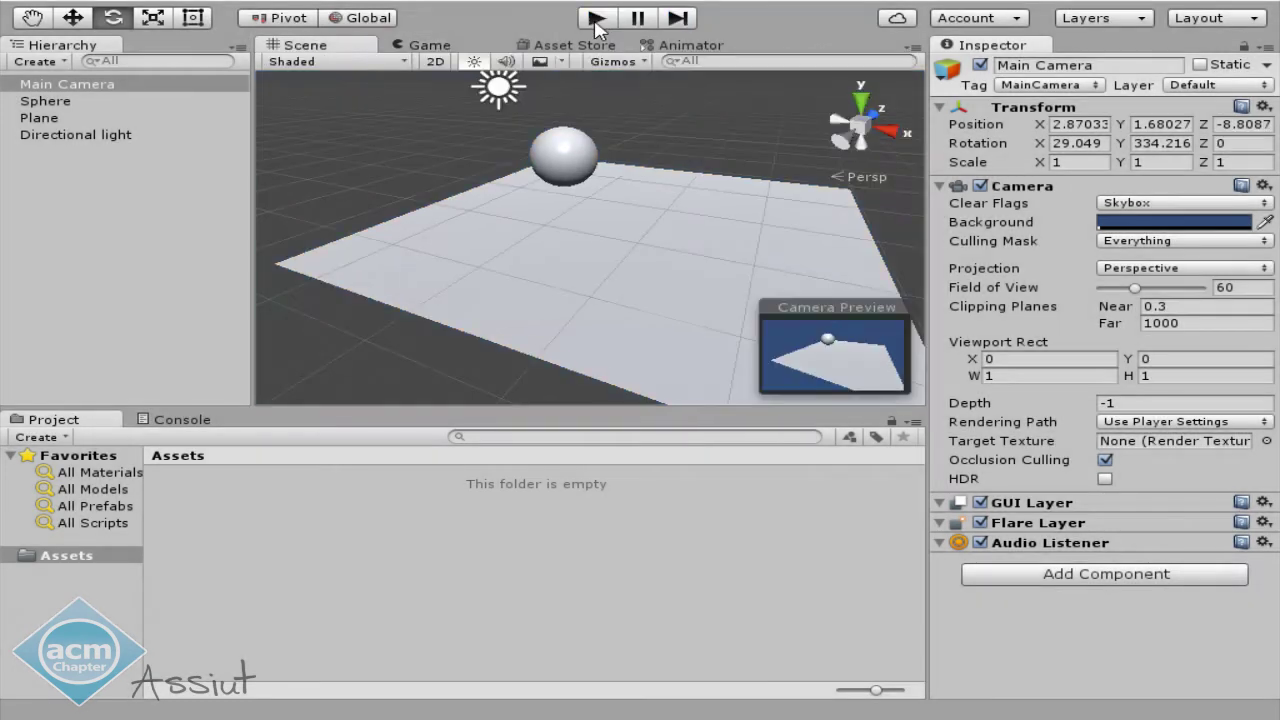
{"action": "middle_click_drag", "start_coordinate": [607, 159], "coordinate": [590, 192]}
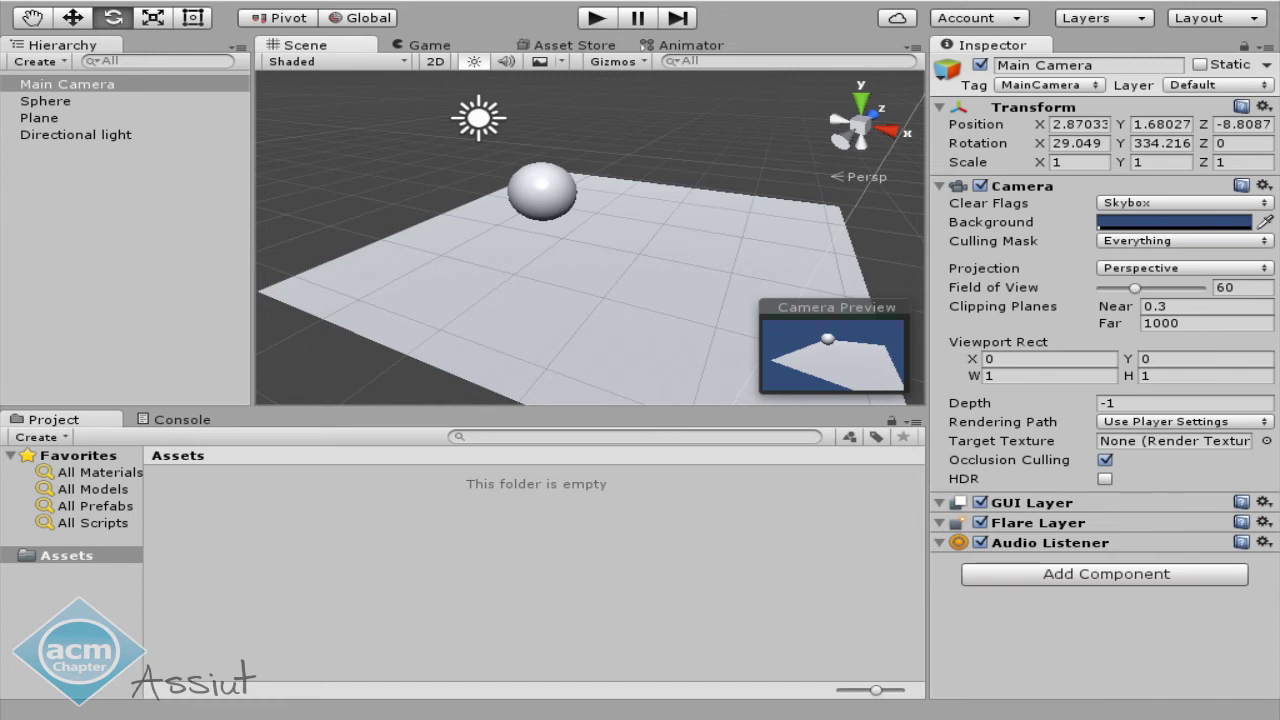
Switch to 3ds Max and close the Welcome to 3ds Max dialog, leaving the empty scene.
{"action": "mouse_move", "coordinate": [797, 715]}
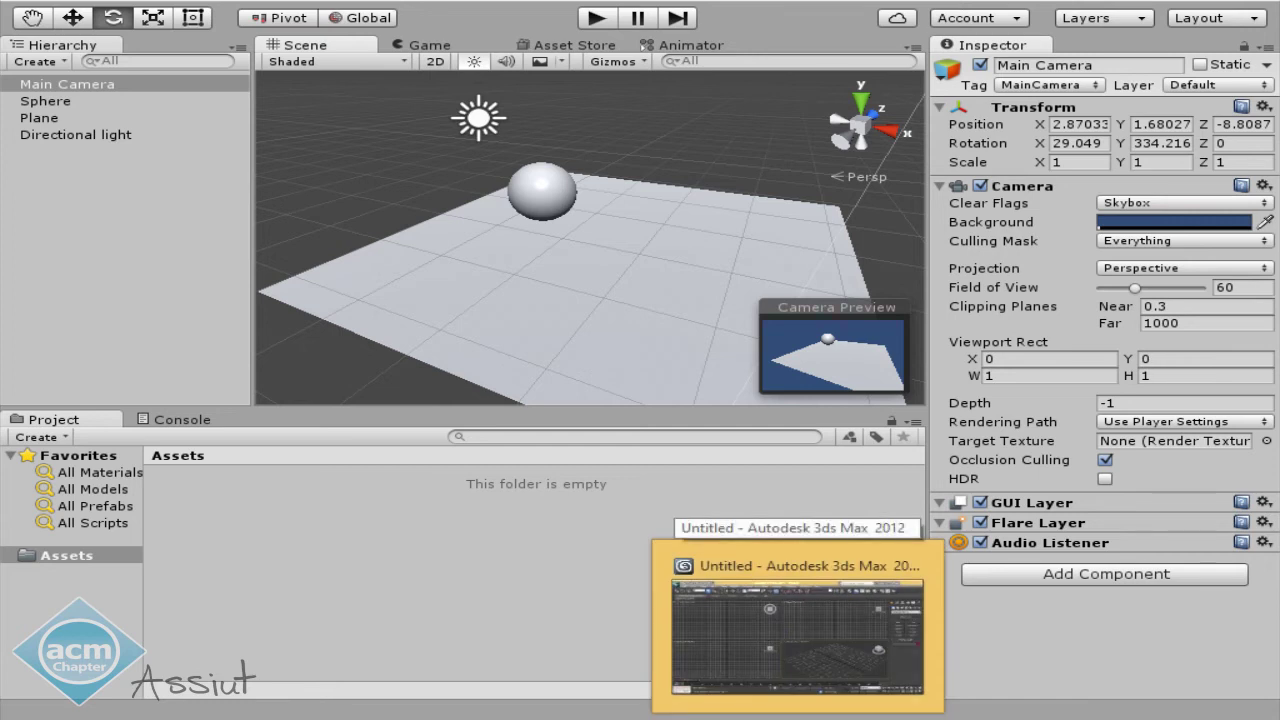
{"action": "left_click", "coordinate": [797, 620]}
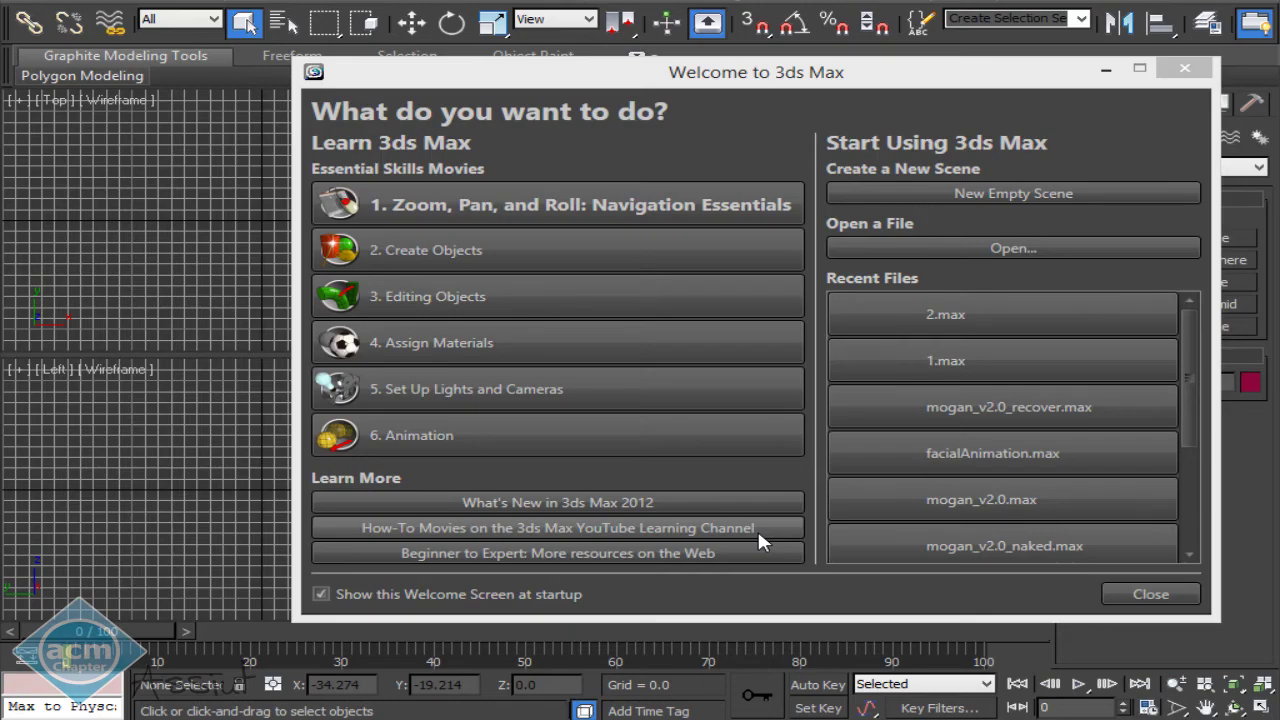
{"action": "left_click", "coordinate": [1118, 595]}
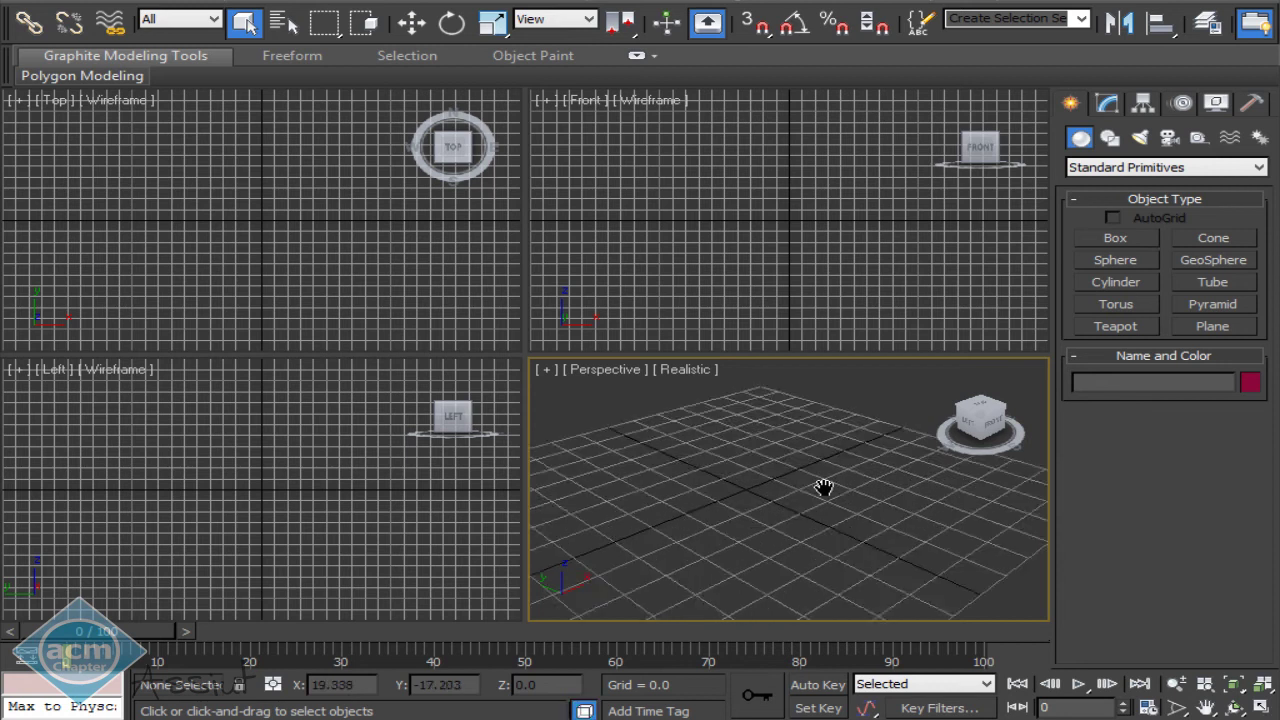
{"action": "middle_click_drag", "start_coordinate": [758, 488], "coordinate": [780, 474]}
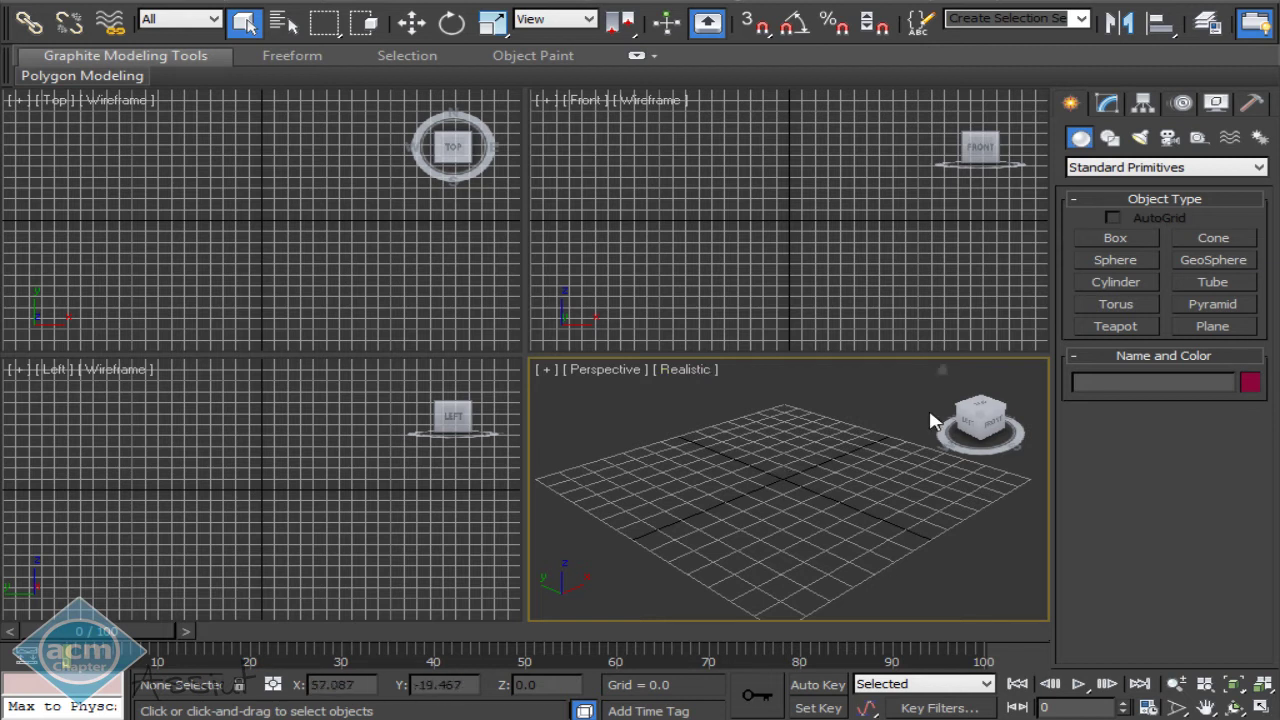
Create a teapot at the Perspective grid centre, reframe the view, and save the scene.
{"action": "left_click", "coordinate": [1115, 326]}
{"action": "left_click_drag", "start_coordinate": [784, 452], "coordinate": [790, 480]}
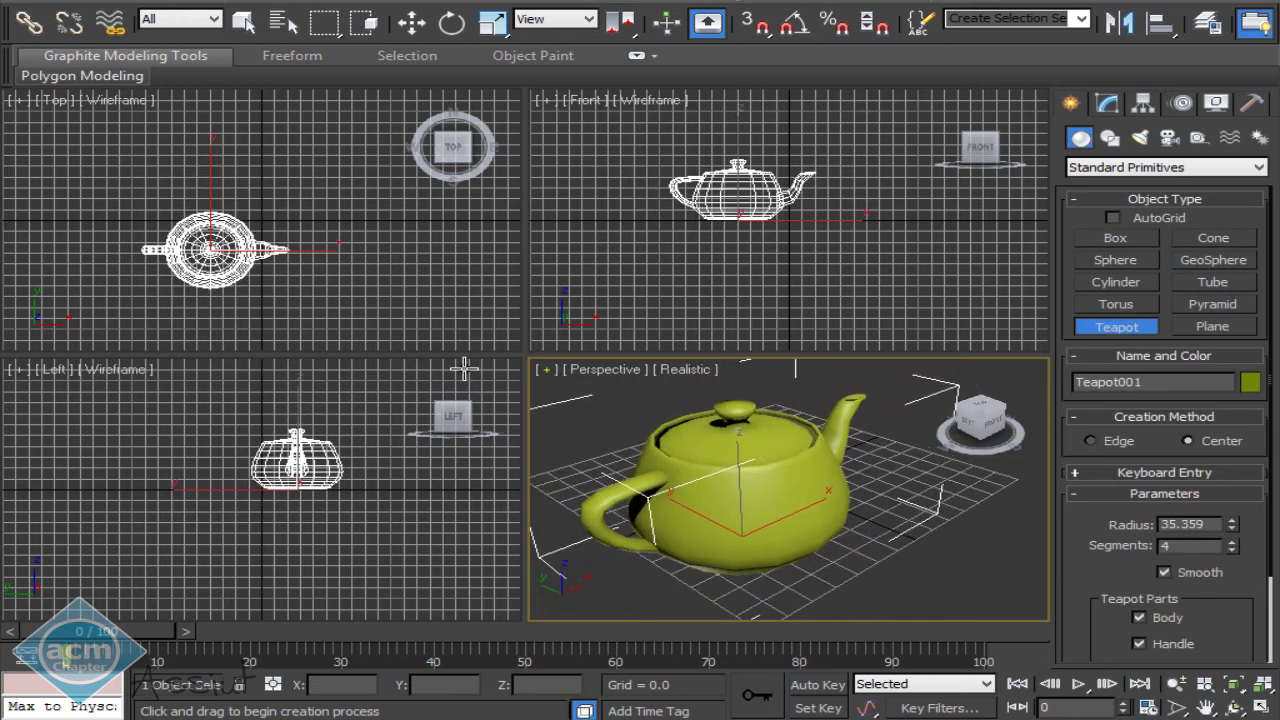
{"action": "middle_click_drag", "start_coordinate": [627, 395], "coordinate": [709, 421]}
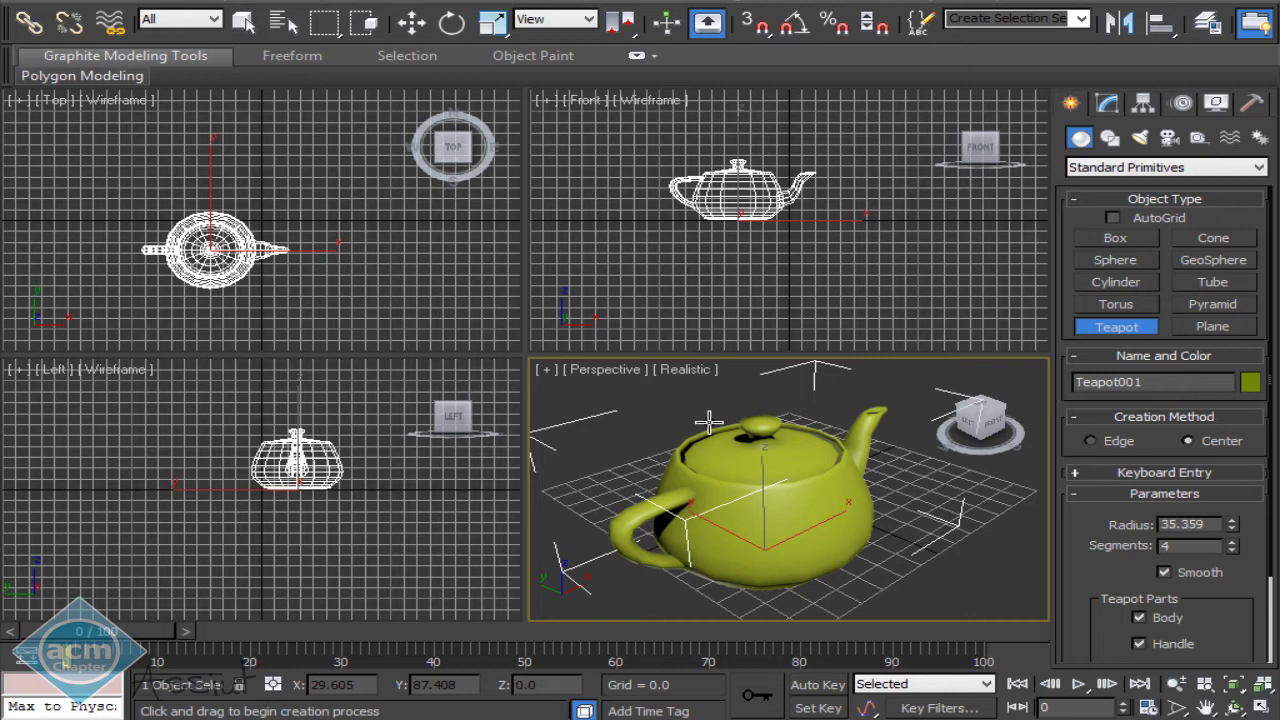
{"action": "middle_click_drag", "start_coordinate": [769, 471], "coordinate": [757, 468]}
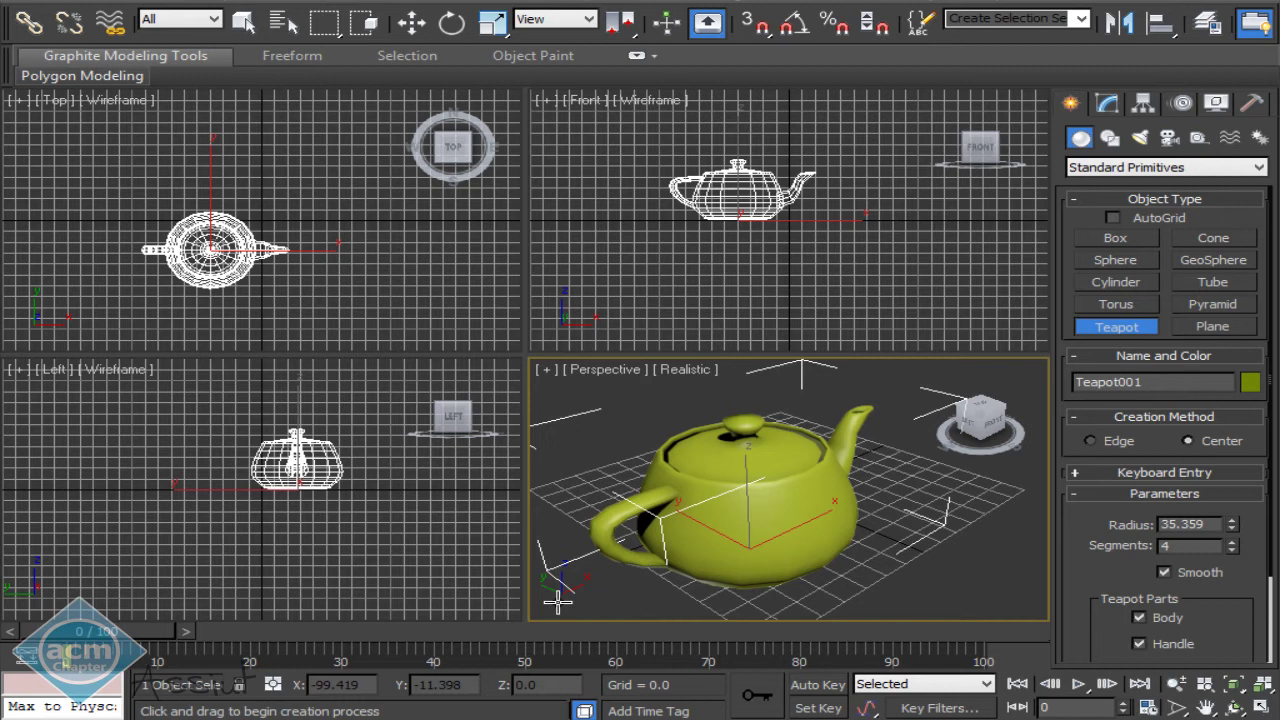
{"action": "key", "text": "ctrl+s"}
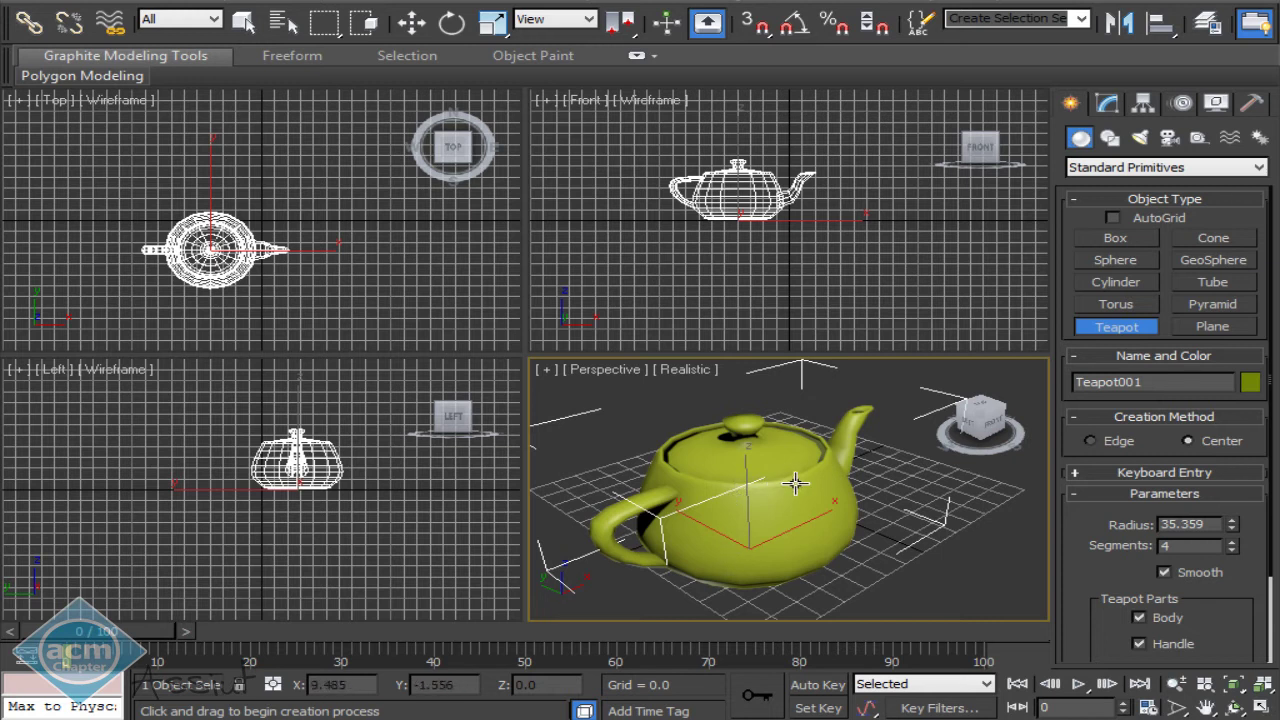
Rotate only the teapot's pivot 90° about X using Affect Pivot Only with angle snap.
{"action": "left_click", "coordinate": [1138, 103]}
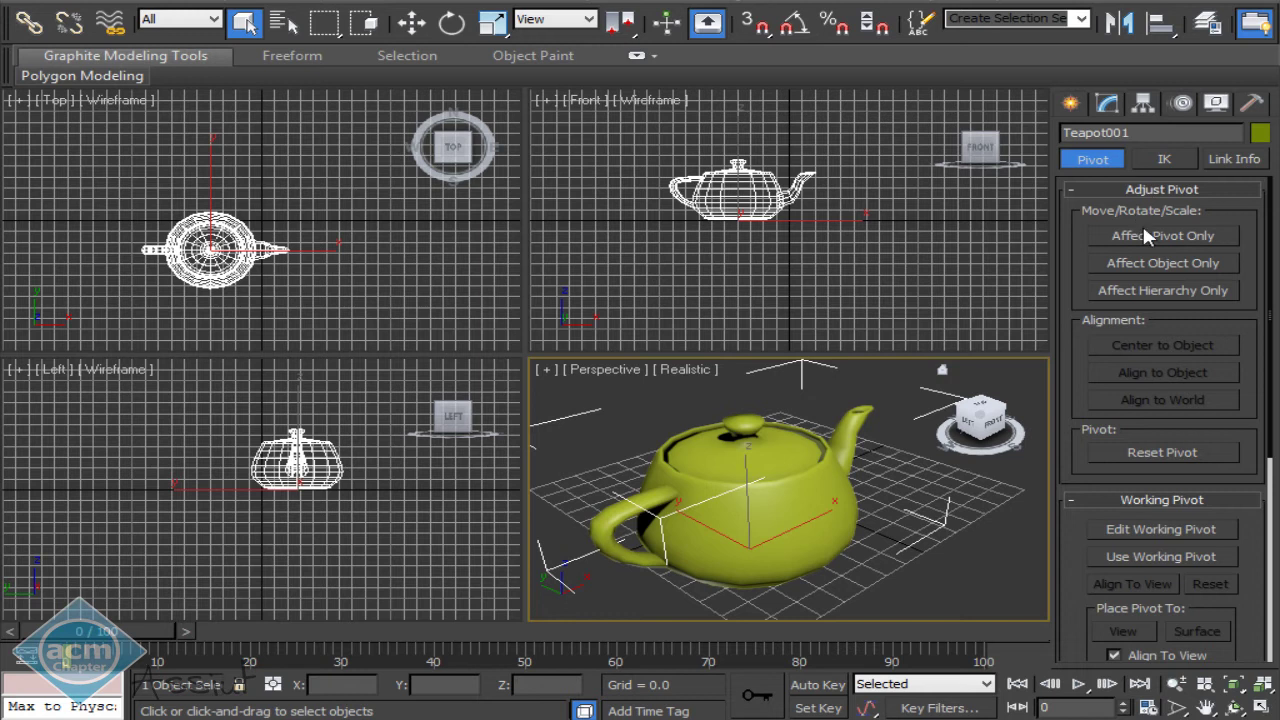
{"action": "left_click", "coordinate": [1112, 236]}
{"action": "left_click", "coordinate": [452, 22]}
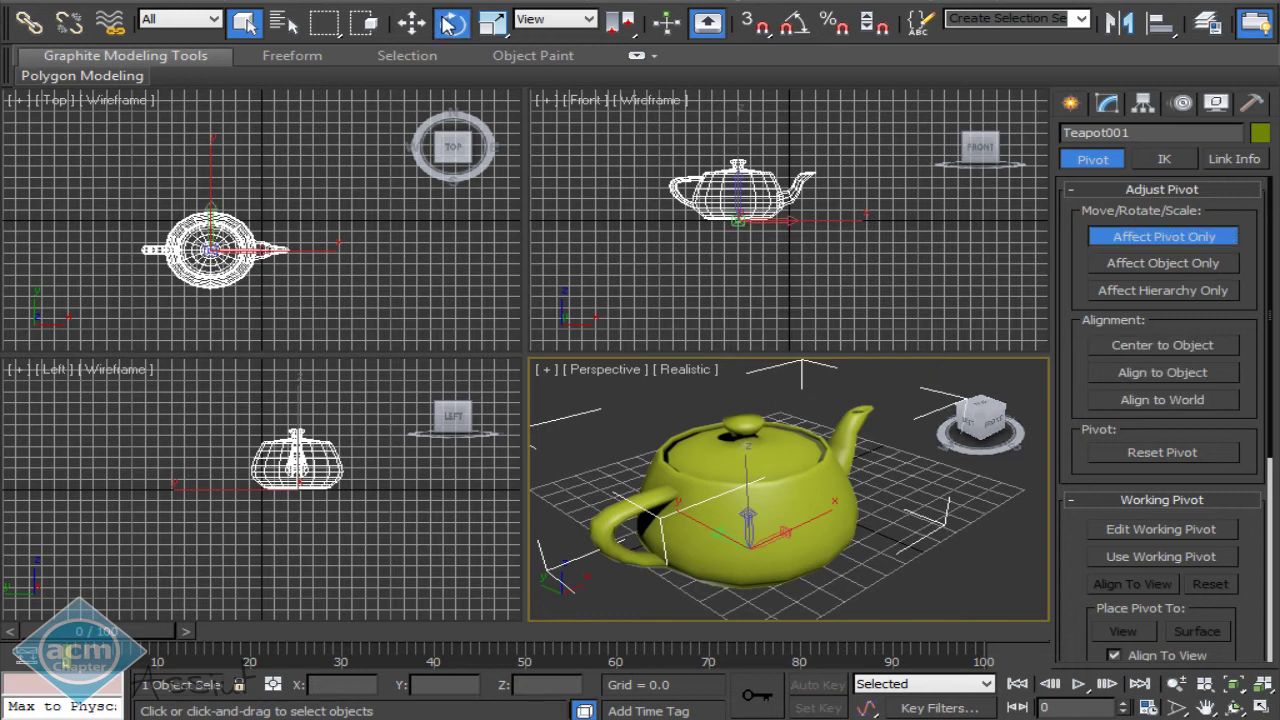
{"action": "left_click", "coordinate": [795, 22]}
{"action": "left_click_drag", "start_coordinate": [780, 508], "coordinate": [834, 596]}
{"action": "left_click", "coordinate": [1108, 240]}
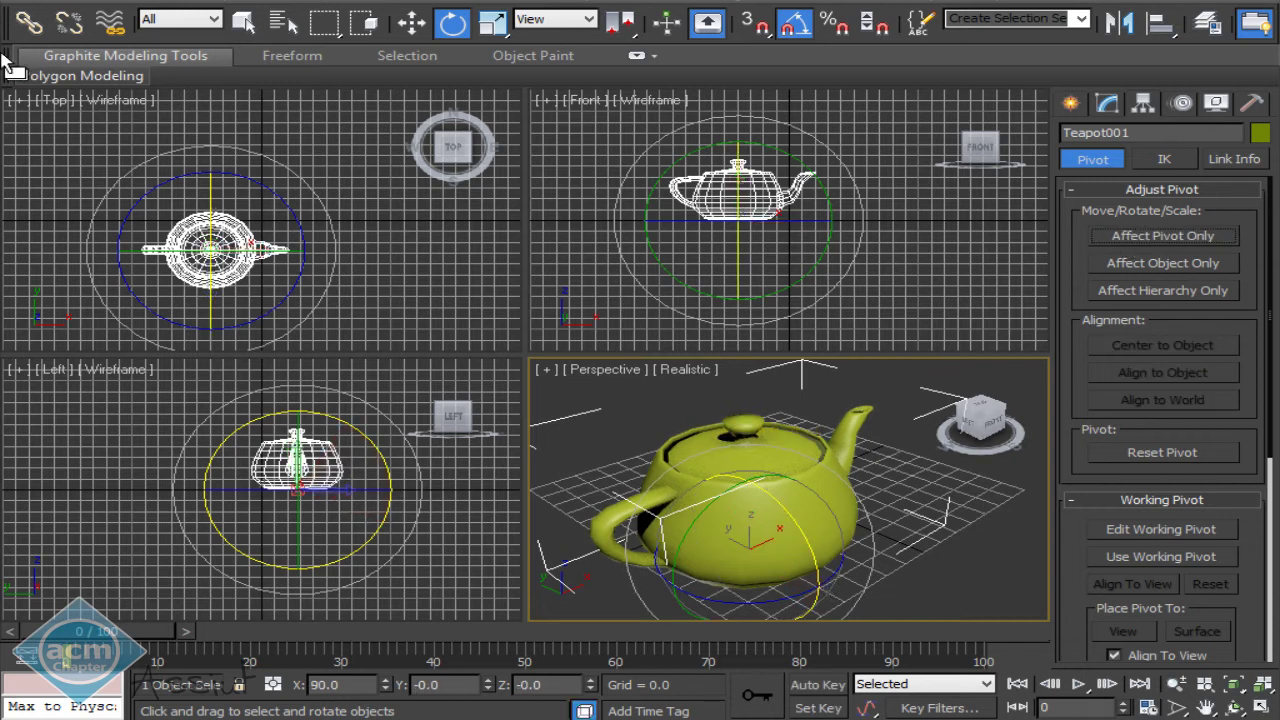
Export the selected teapot, naming the file 'teapot'.
{"action": "key", "text": "alt+f"}
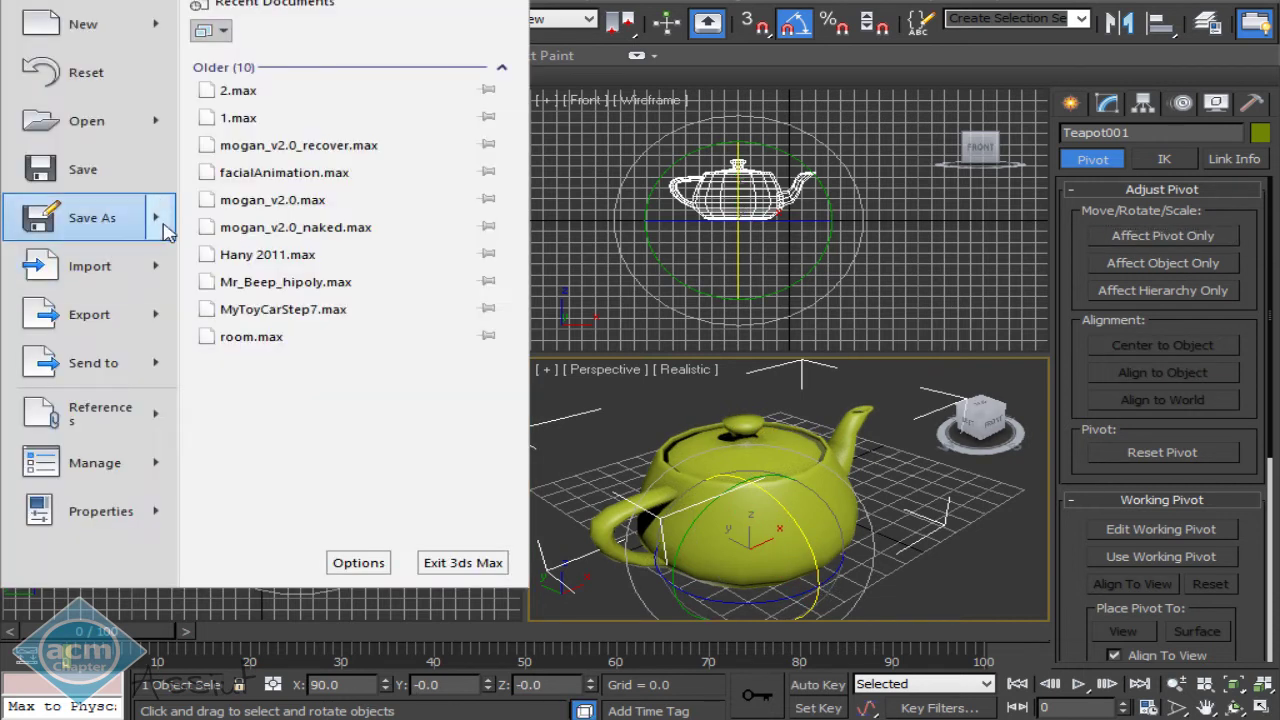
{"action": "mouse_move", "coordinate": [162, 313]}
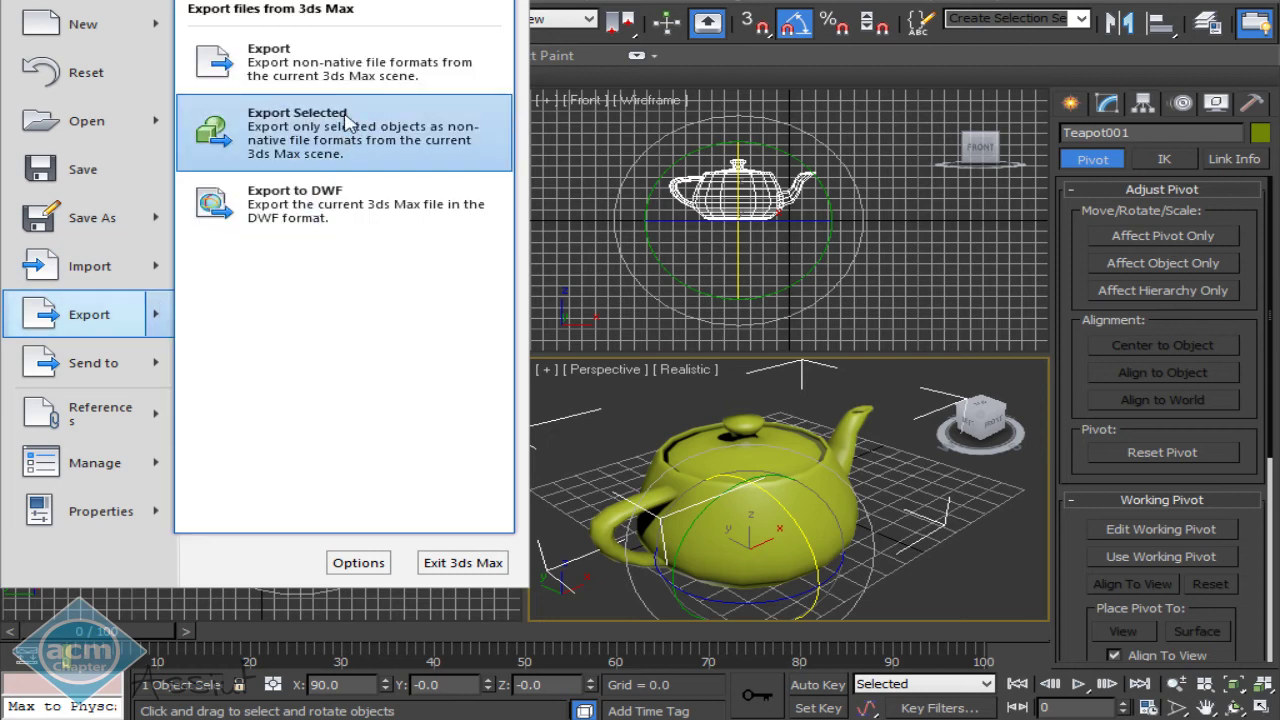
{"action": "left_click", "coordinate": [347, 121]}
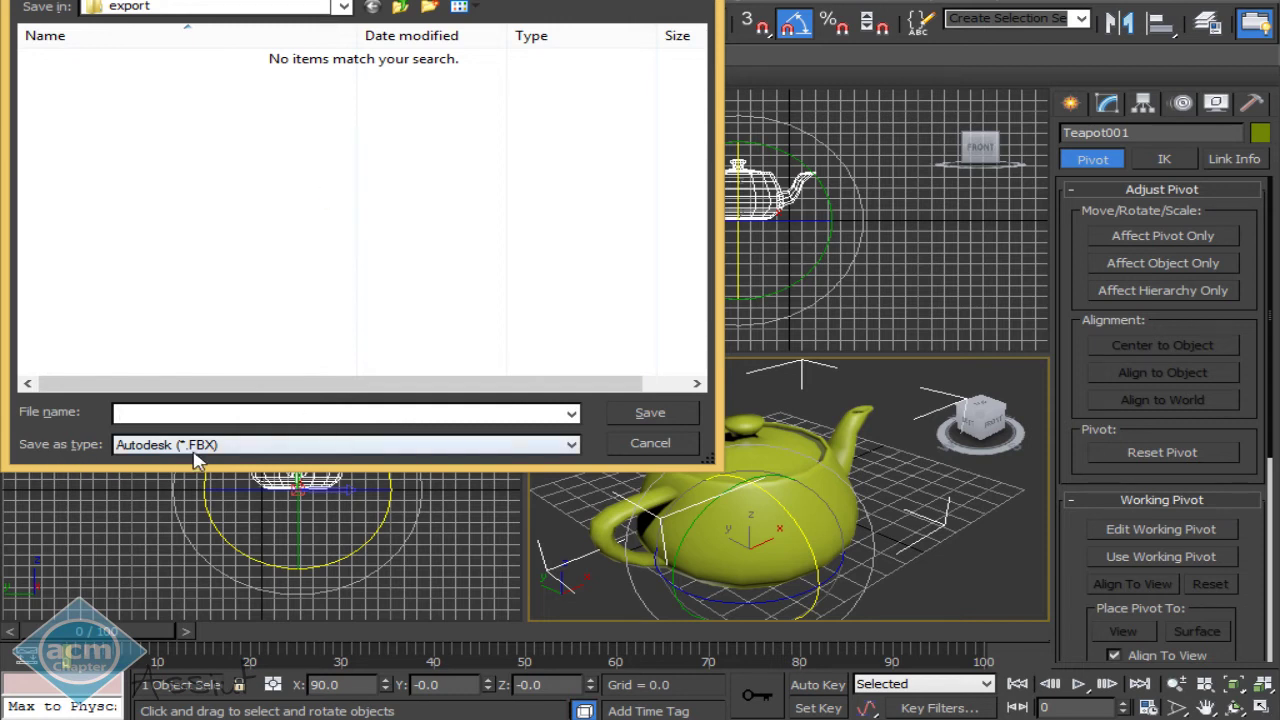
{"action": "type", "text": "teapot"}
Save teapot.FBX to the Desktop, replace the existing file, and accept the FBX export settings.
{"action": "left_click", "coordinate": [210, 14]}
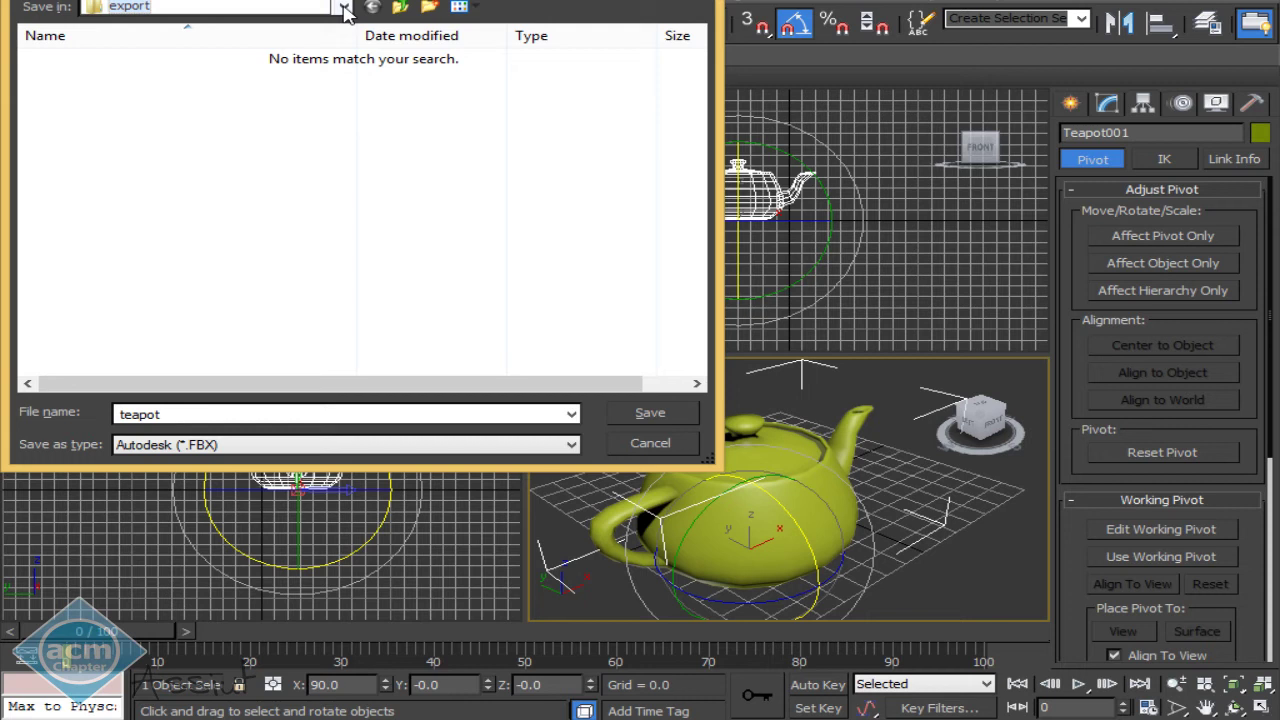
{"action": "left_click", "coordinate": [339, 8]}
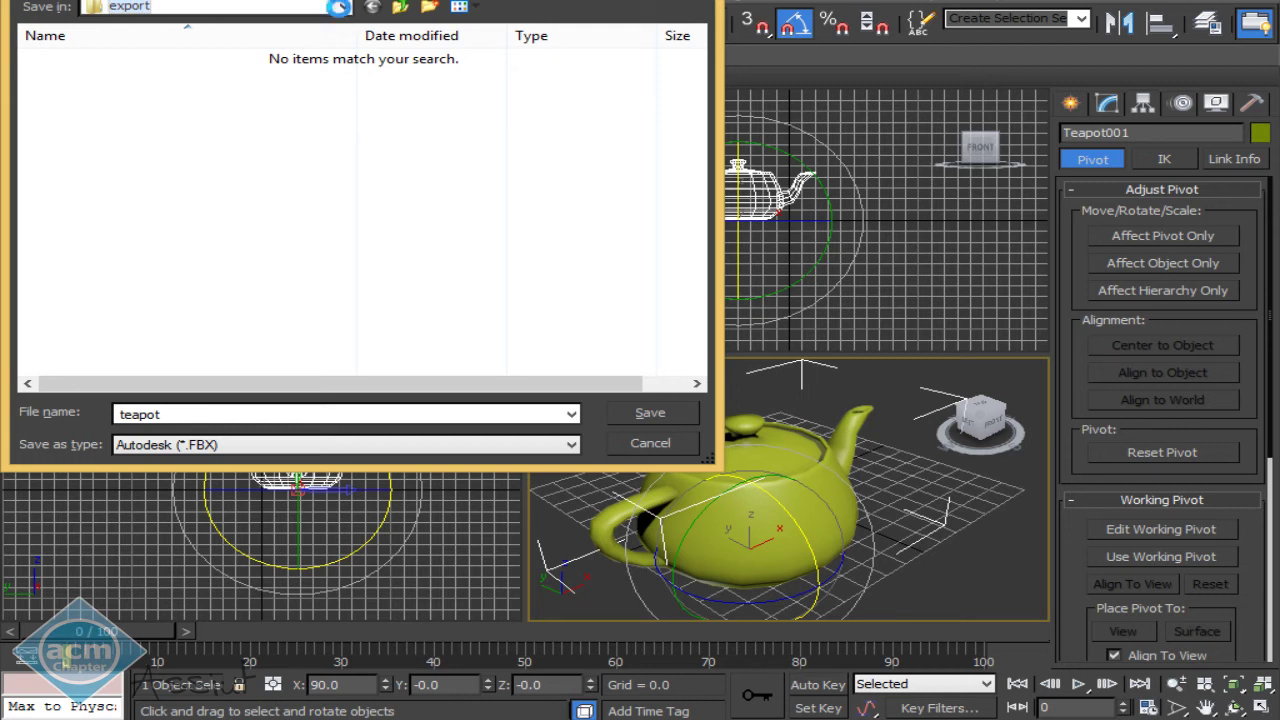
{"action": "left_click", "coordinate": [340, 8]}
{"action": "left_click", "coordinate": [340, 8]}
{"action": "left_click", "coordinate": [340, 8]}
{"action": "scroll", "coordinate": [193, 38], "scroll_direction": "up", "scroll_amount": 2}
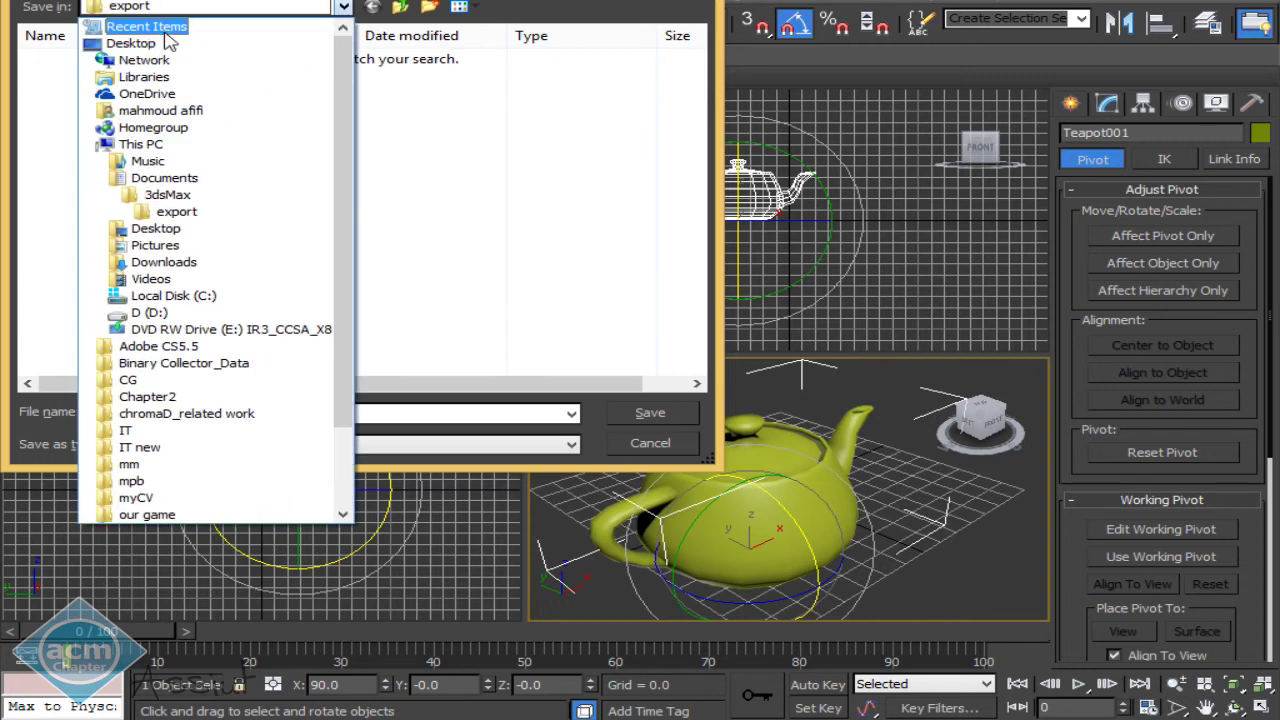
{"action": "left_click", "coordinate": [150, 43]}
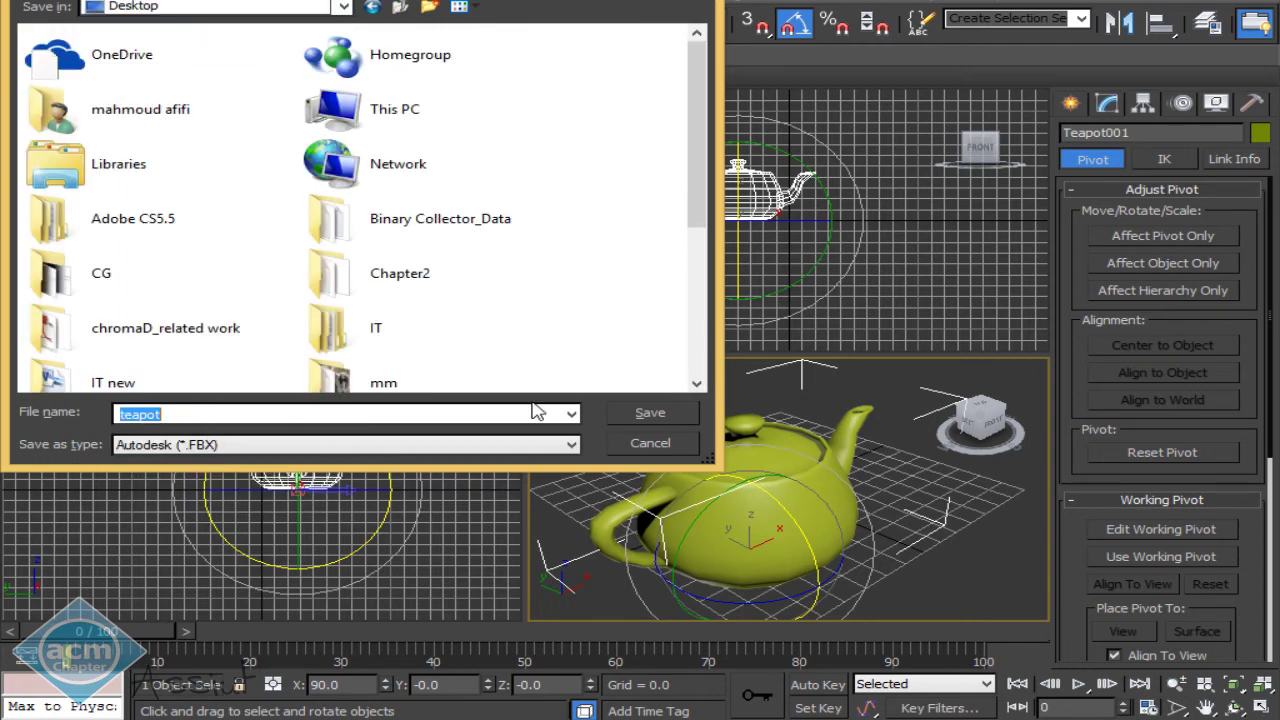
{"action": "left_click", "coordinate": [648, 413]}
{"action": "left_click", "coordinate": [694, 424]}
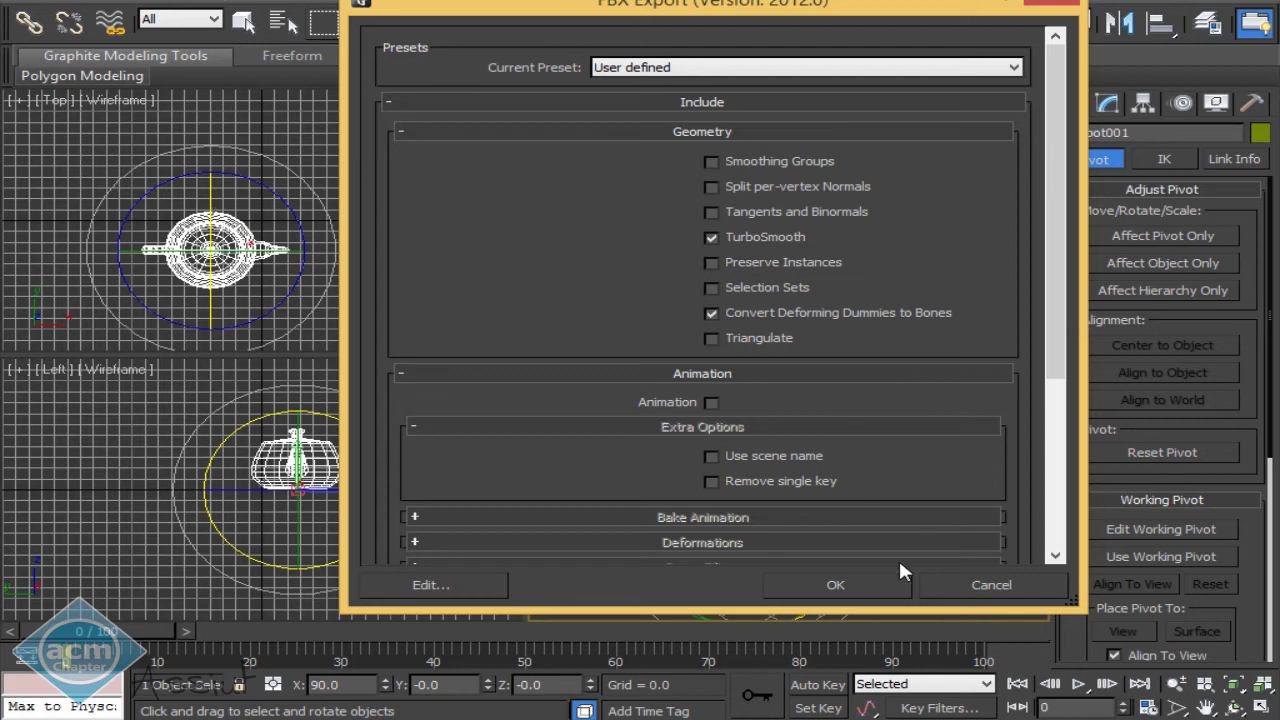
{"action": "left_click", "coordinate": [888, 585]}
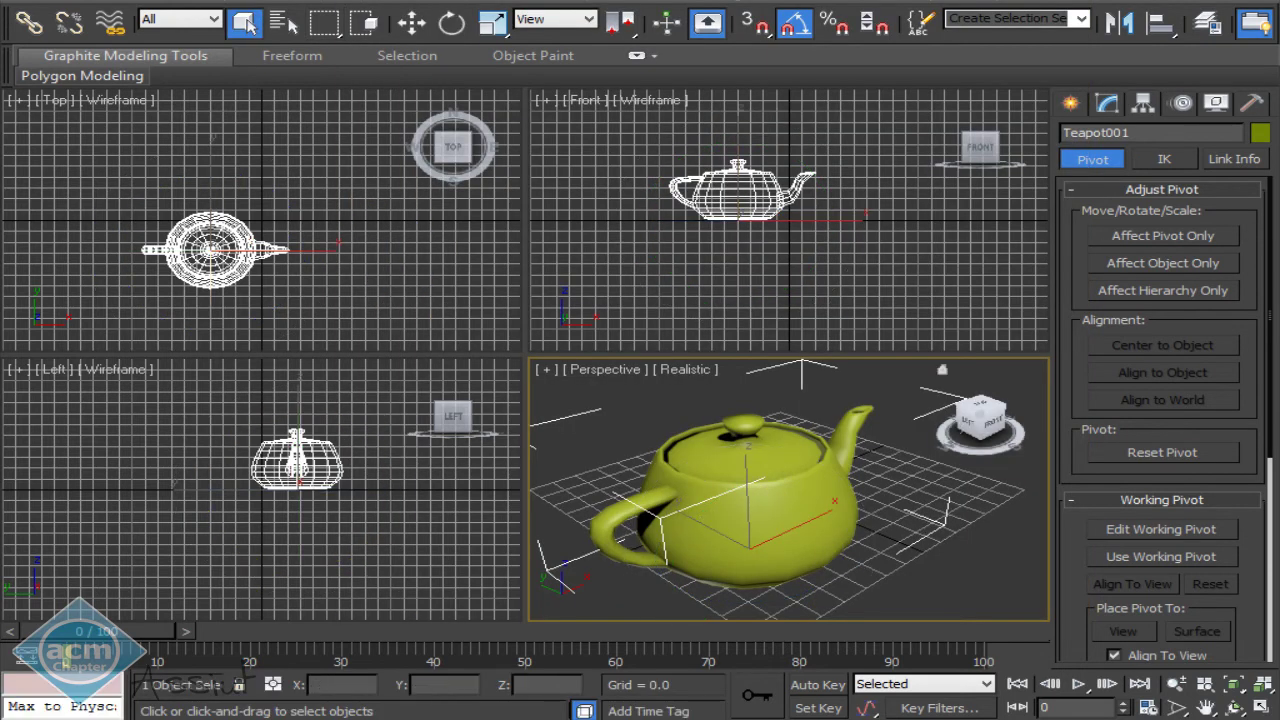
Decline saving the 3ds Max scene and bring up import options on Unity's Assets folder.
{"action": "left_click", "coordinate": [660, 420]}
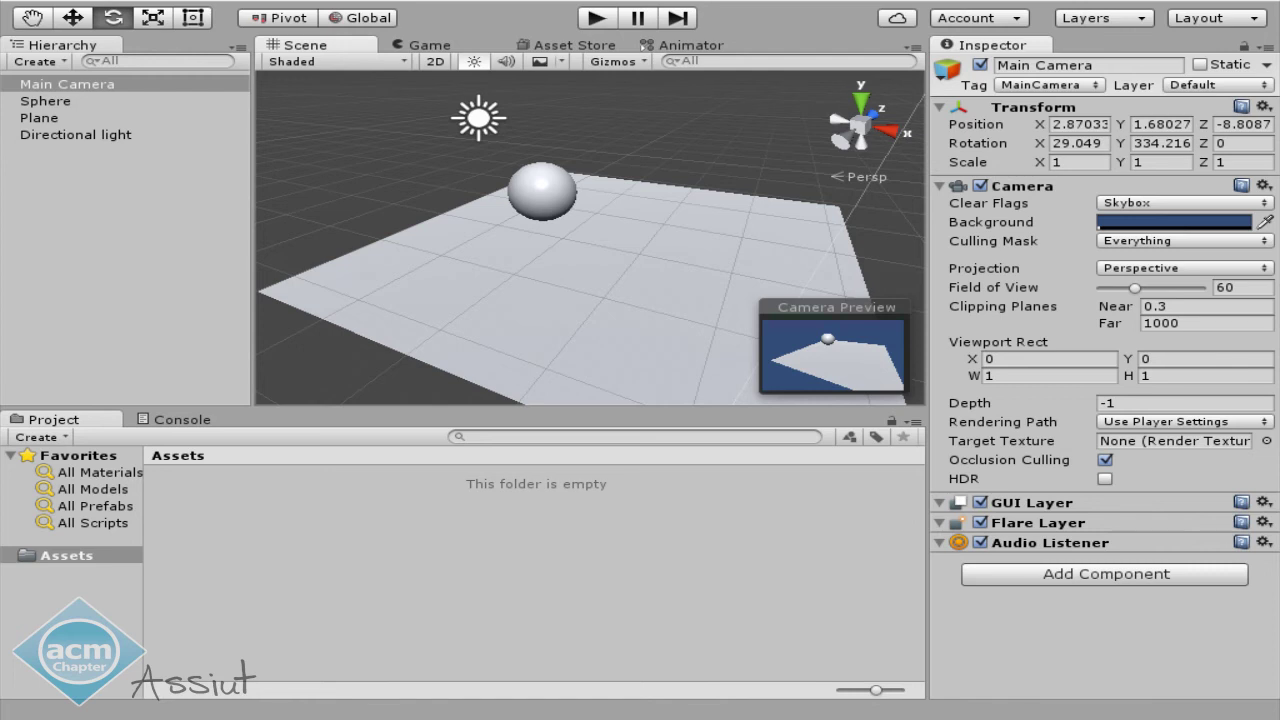
{"action": "right_click", "coordinate": [276, 536]}
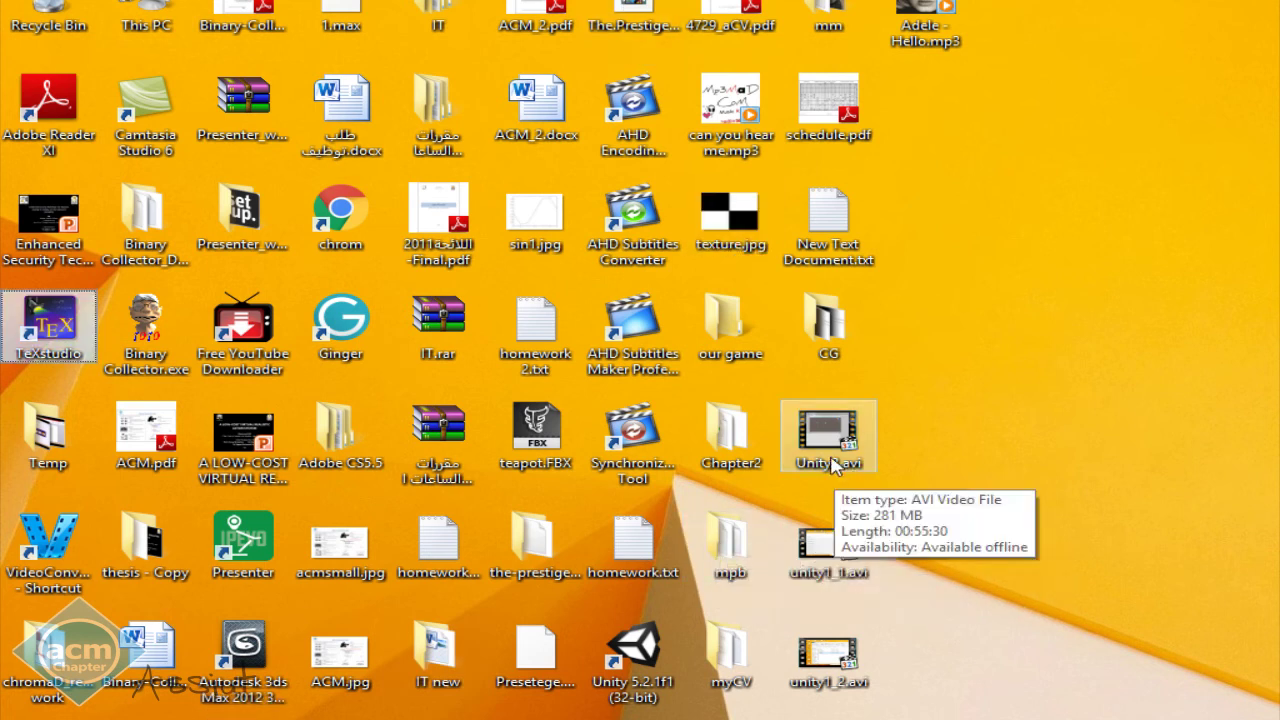
Select teapot.FBX on the desktop by typing 'tea' and drag it into Unity's Assets.
{"action": "type", "text": "tea"}
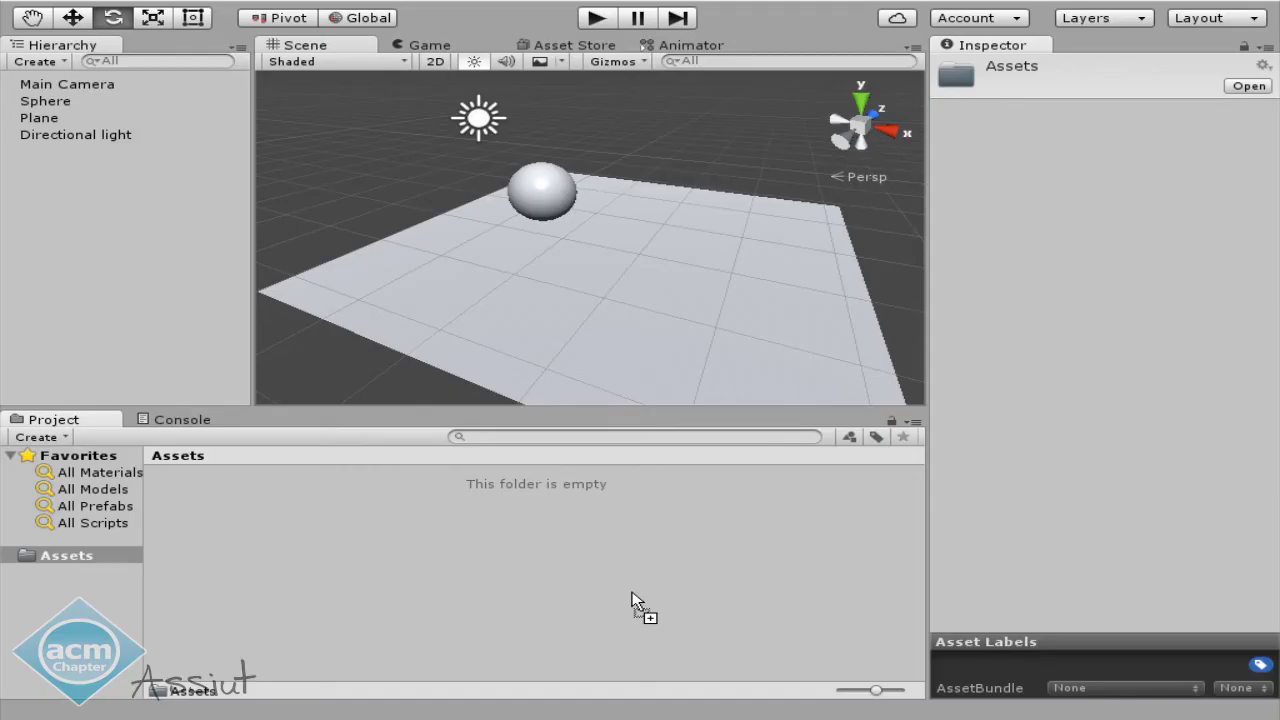
{"action": "left_click_drag", "start_coordinate": [634, 606], "coordinate": [569, 597]}
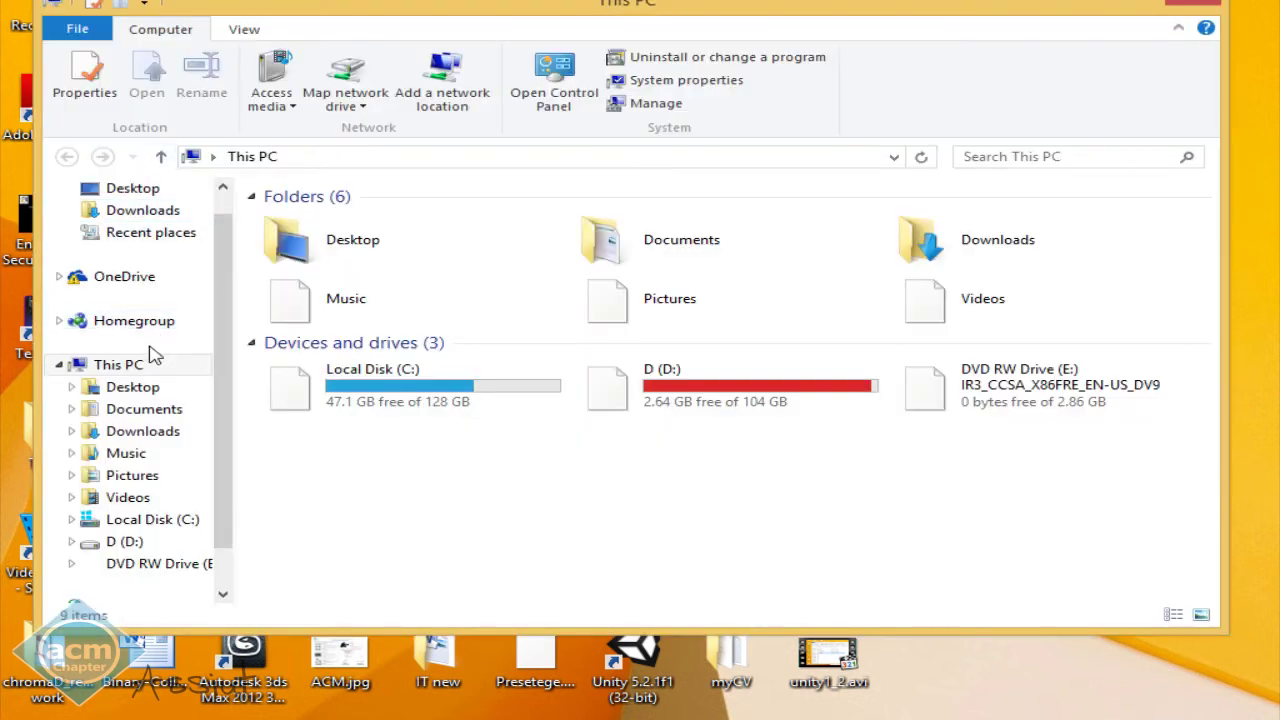
Browse Documents > New Unity Project 9 > Assets to check that teapot.FBX is there.
{"action": "left_click", "coordinate": [150, 418]}
{"action": "scroll", "coordinate": [423, 437], "scroll_direction": "down", "scroll_amount": 2}
{"action": "double_click", "coordinate": [414, 503]}
{"action": "left_click", "coordinate": [338, 224]}
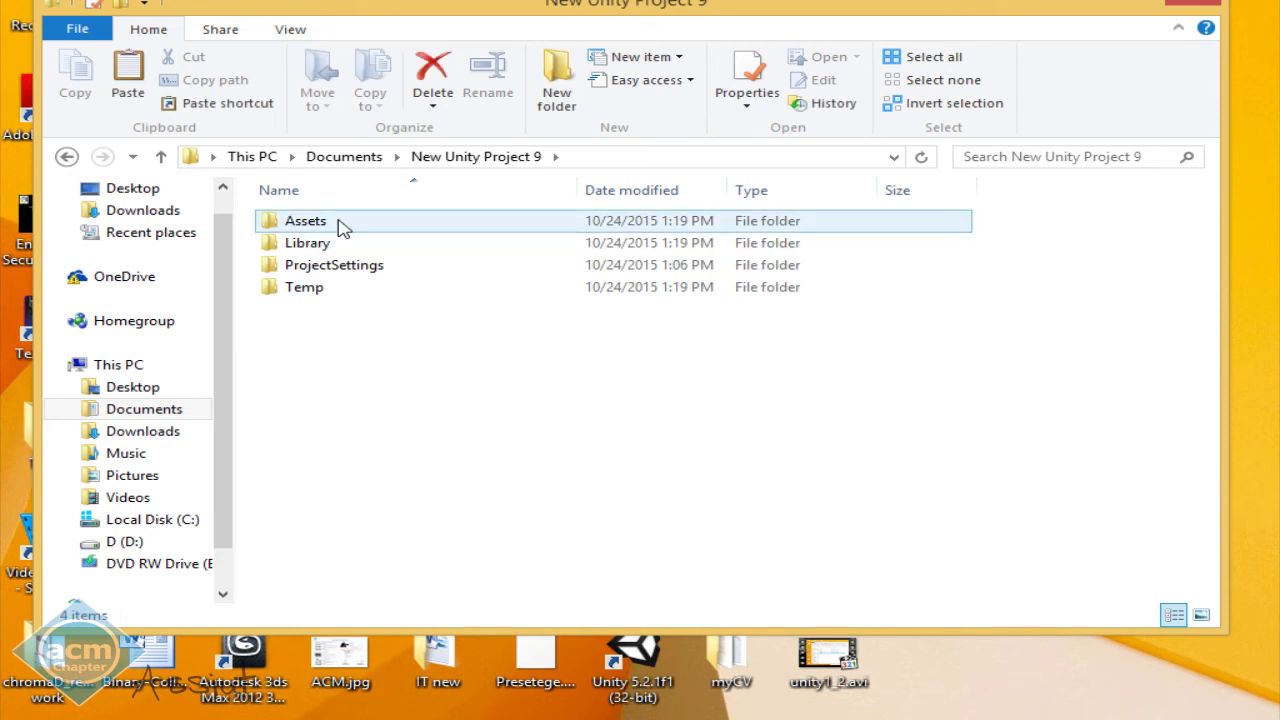
{"action": "double_click", "coordinate": [338, 224]}
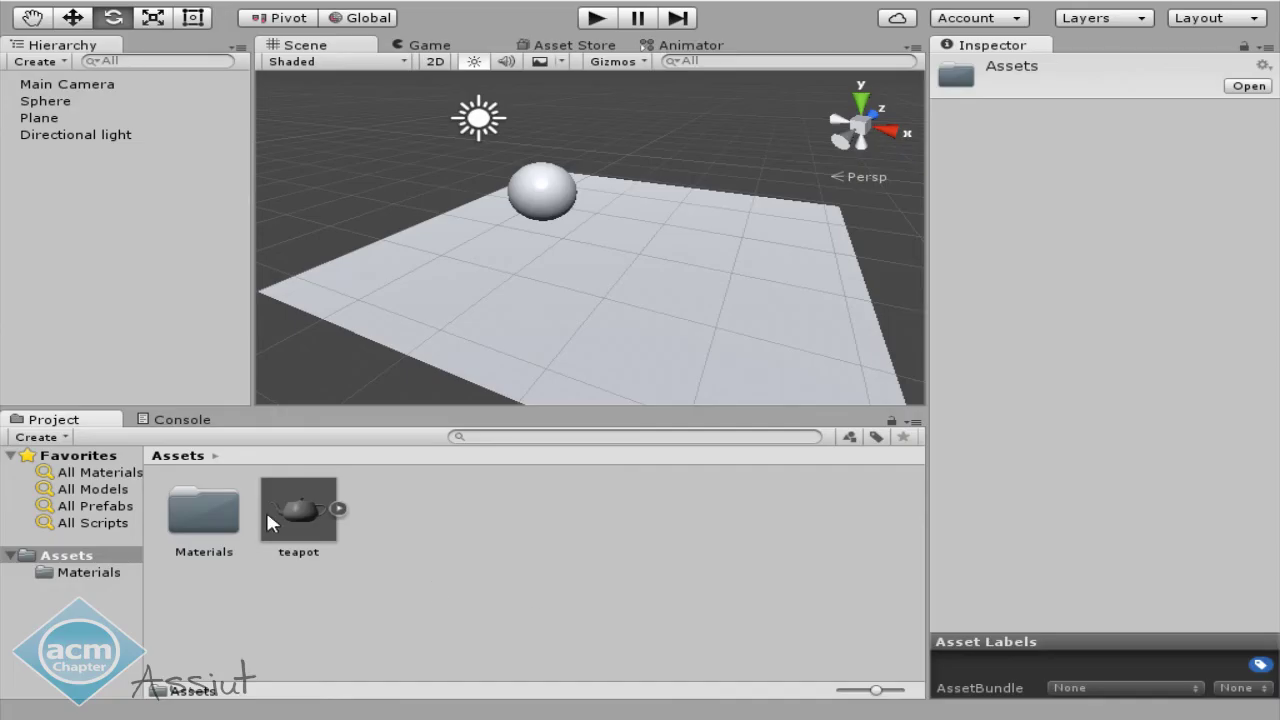
Drag the teapot model from Assets onto the plane in the scene and frame it.
{"action": "left_click", "coordinate": [266, 514]}
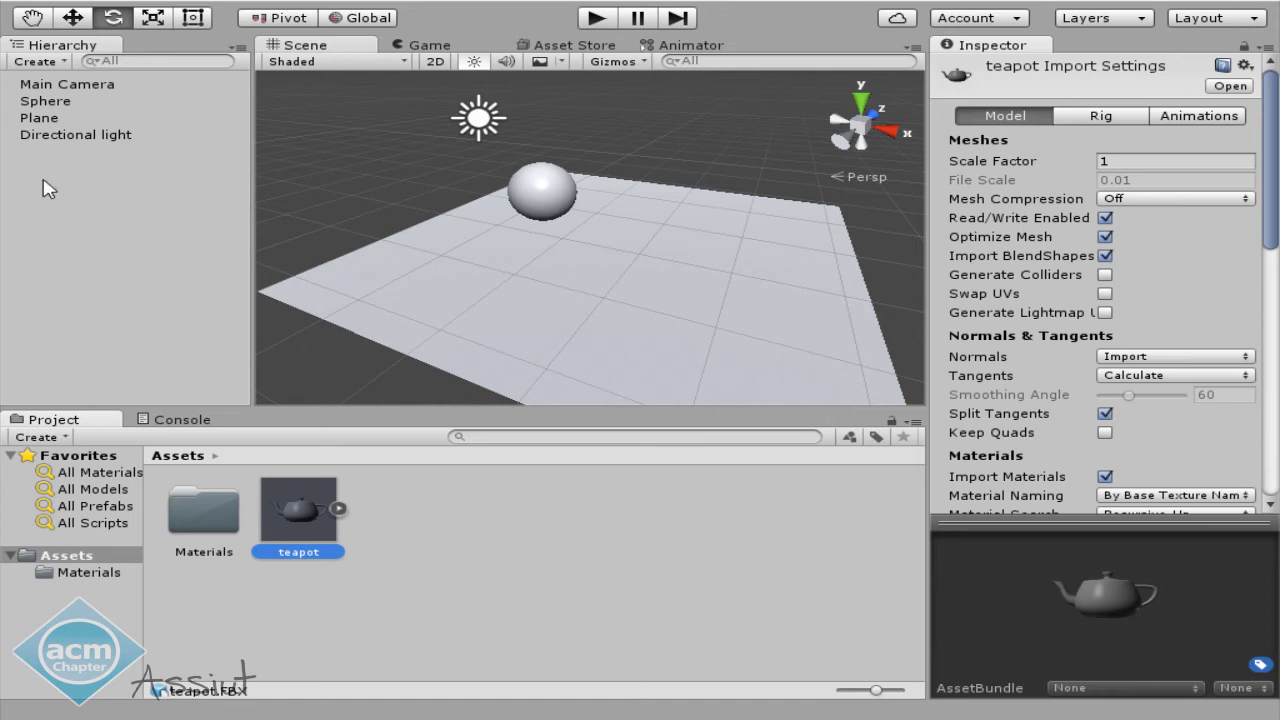
{"action": "left_click_drag", "start_coordinate": [326, 517], "coordinate": [433, 268]}
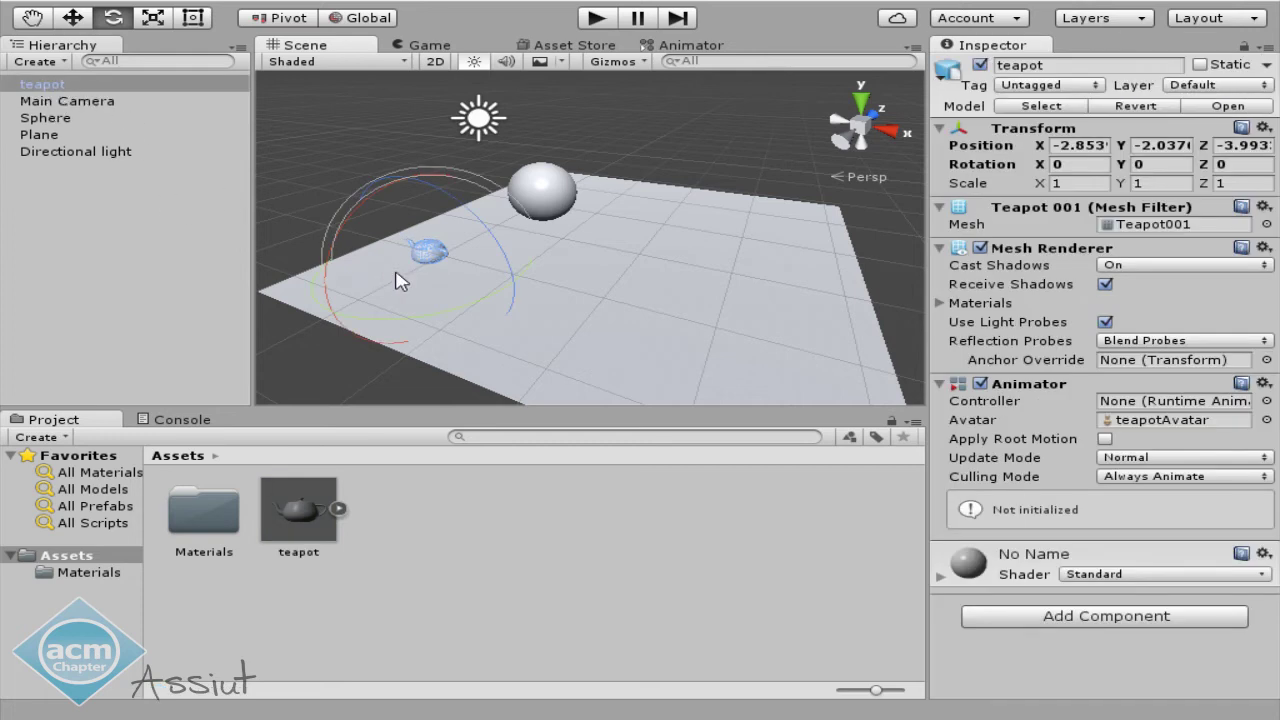
{"action": "scroll", "coordinate": [440, 268], "scroll_direction": "up", "scroll_amount": 5}
{"action": "key", "text": "f"}
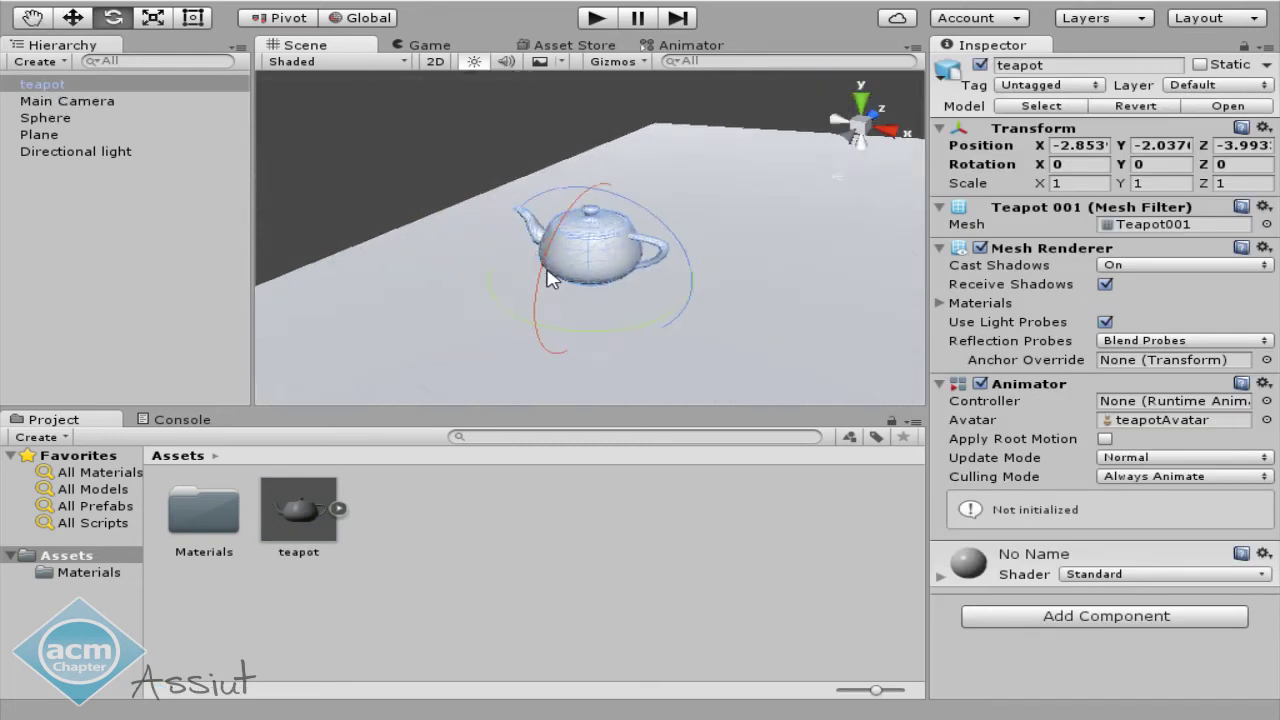
Scale the teapot up uniformly to about 1.94 and turn the view toward the sphere.
{"action": "left_click", "coordinate": [154, 20]}
{"action": "left_click_drag", "start_coordinate": [601, 277], "coordinate": [657, 200]}
{"action": "middle_click_drag", "start_coordinate": [657, 200], "coordinate": [526, 238]}
{"action": "scroll", "coordinate": [526, 238], "scroll_direction": "down", "scroll_amount": 5}
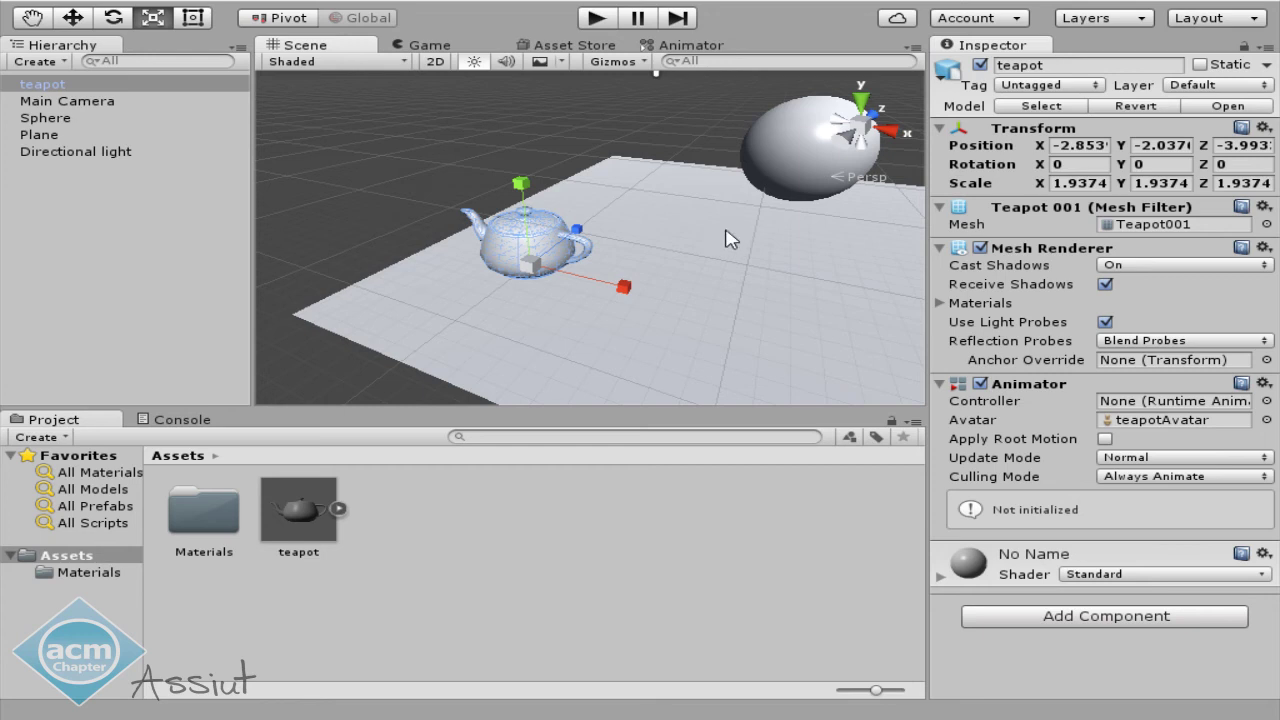
{"action": "right_click_drag", "start_coordinate": [645, 252], "coordinate": [663, 263]}
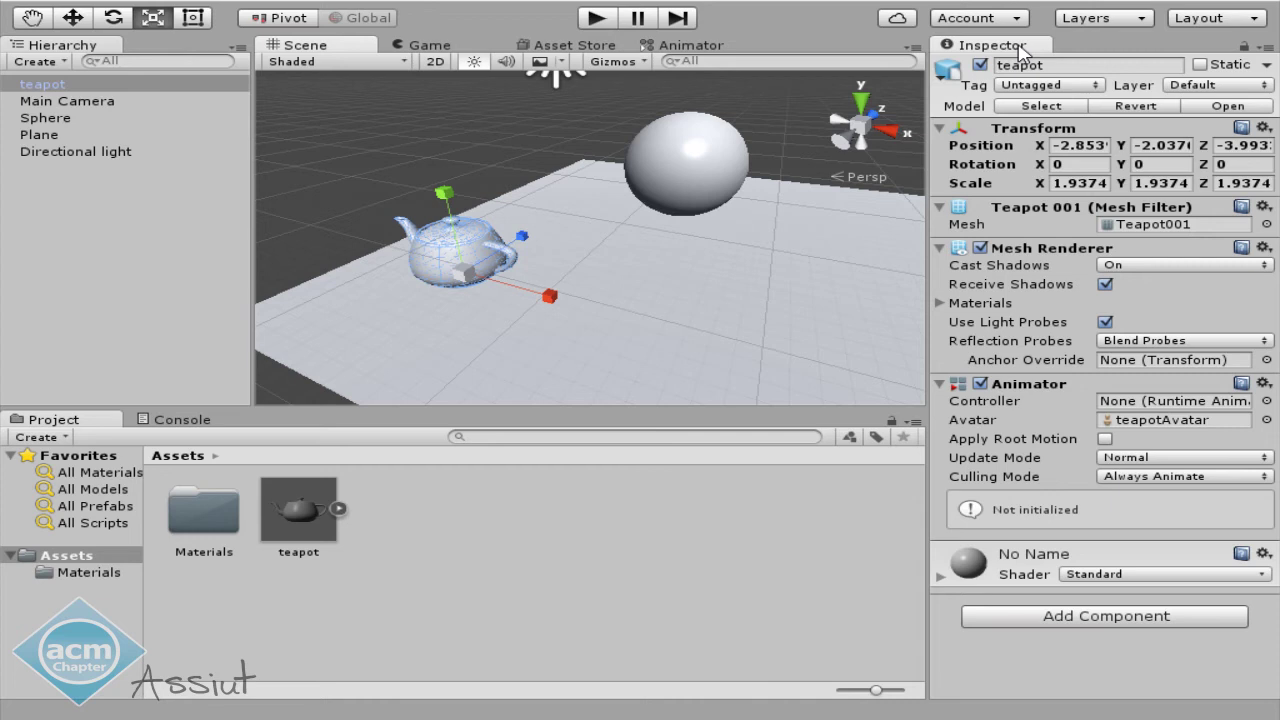
Reframe the view and scale the teapot up further to 2.4317.
{"action": "key", "text": "q"}
{"action": "mouse_move", "coordinate": [677, 194]}
{"action": "left_mouse_down"}
{"action": "mouse_move", "coordinate": [630, 224]}
{"action": "mouse_move", "coordinate": [720, 150]}
{"action": "left_mouse_up"}
{"action": "key", "text": "r"}
{"action": "left_click_drag", "start_coordinate": [508, 268], "coordinate": [510, 242]}
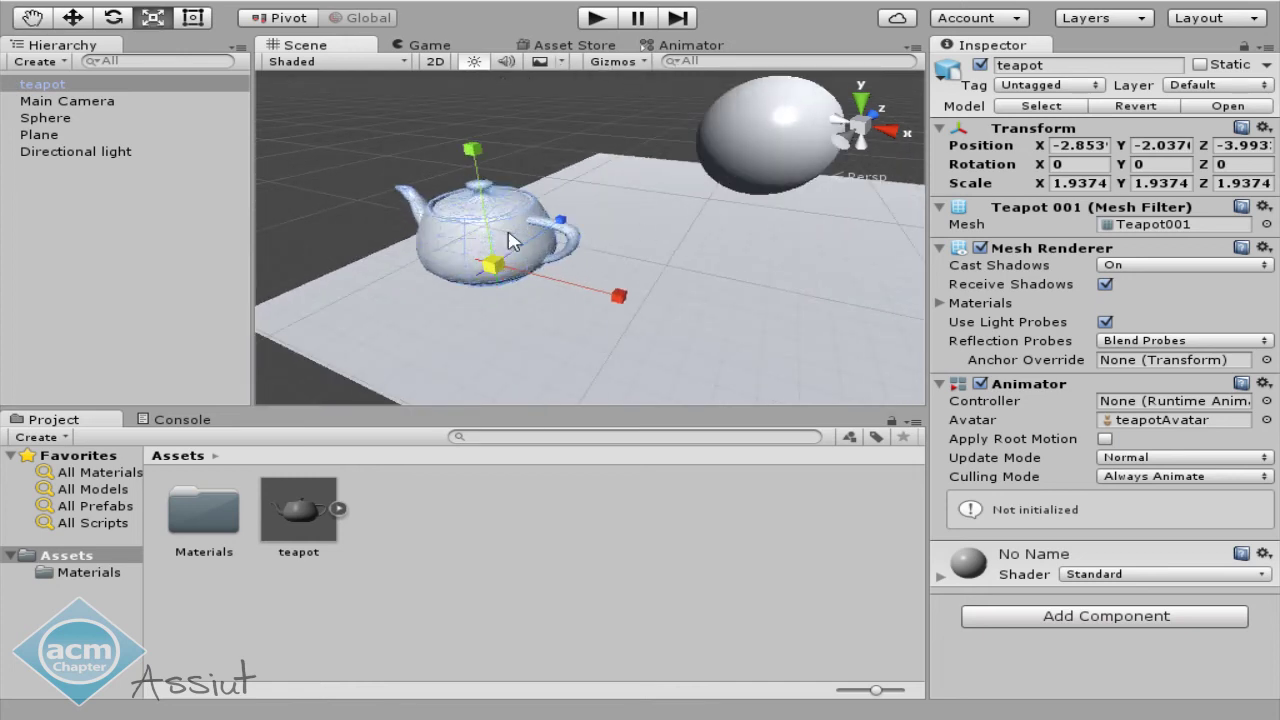
Move the teapot to position -1.92, -2.07, -3.56 and pan the view toward the sphere.
{"action": "key", "text": "w"}
{"action": "left_click_drag", "start_coordinate": [558, 287], "coordinate": [640, 300]}
{"action": "mouse_move", "coordinate": [612, 250]}
{"action": "left_mouse_down"}
{"action": "mouse_move", "coordinate": [625, 232]}
{"action": "mouse_move", "coordinate": [602, 252]}
{"action": "left_mouse_up"}
{"action": "left_click_drag", "start_coordinate": [566, 196], "coordinate": [564, 192]}
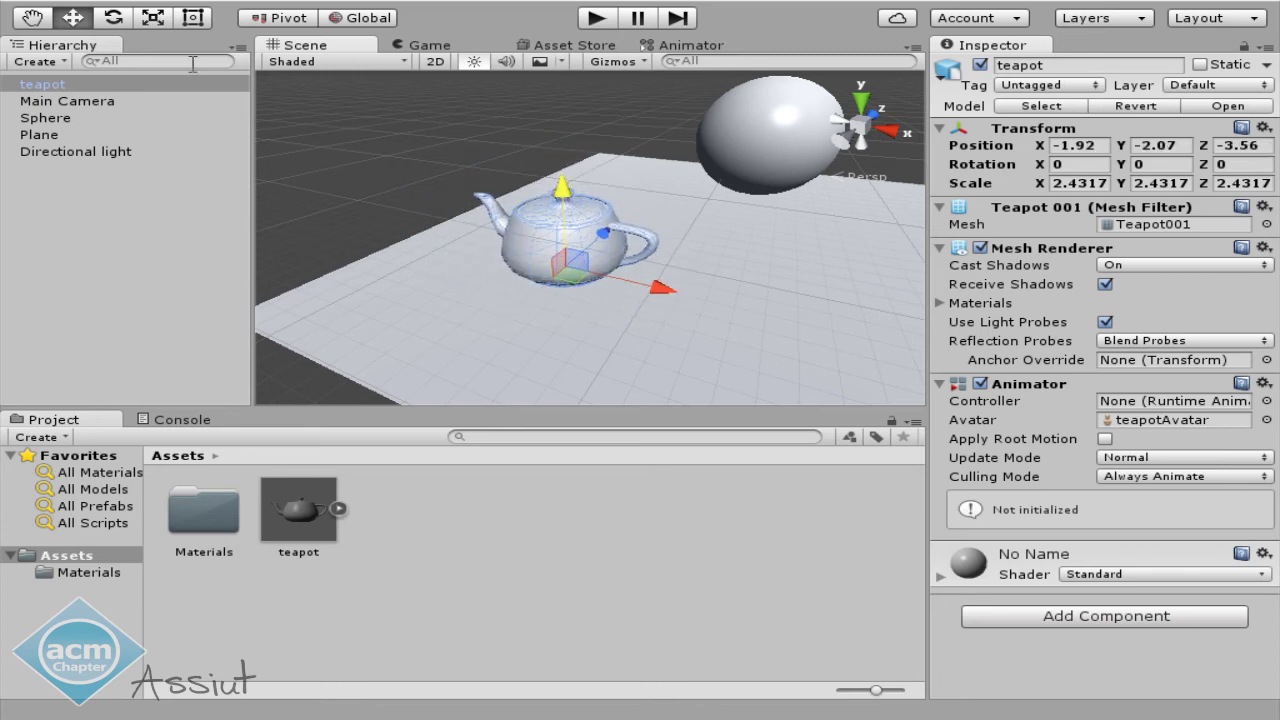
{"action": "left_click", "coordinate": [128, 18]}
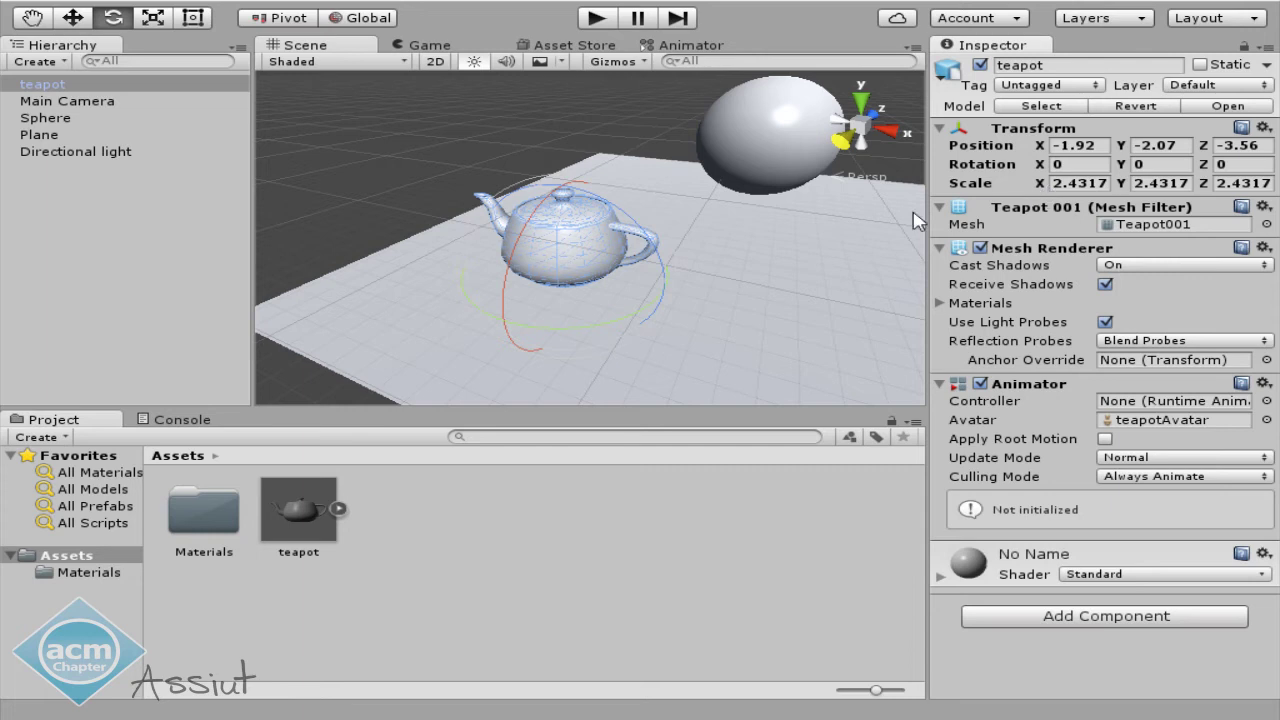
{"action": "middle_click_drag", "start_coordinate": [800, 257], "coordinate": [737, 257]}
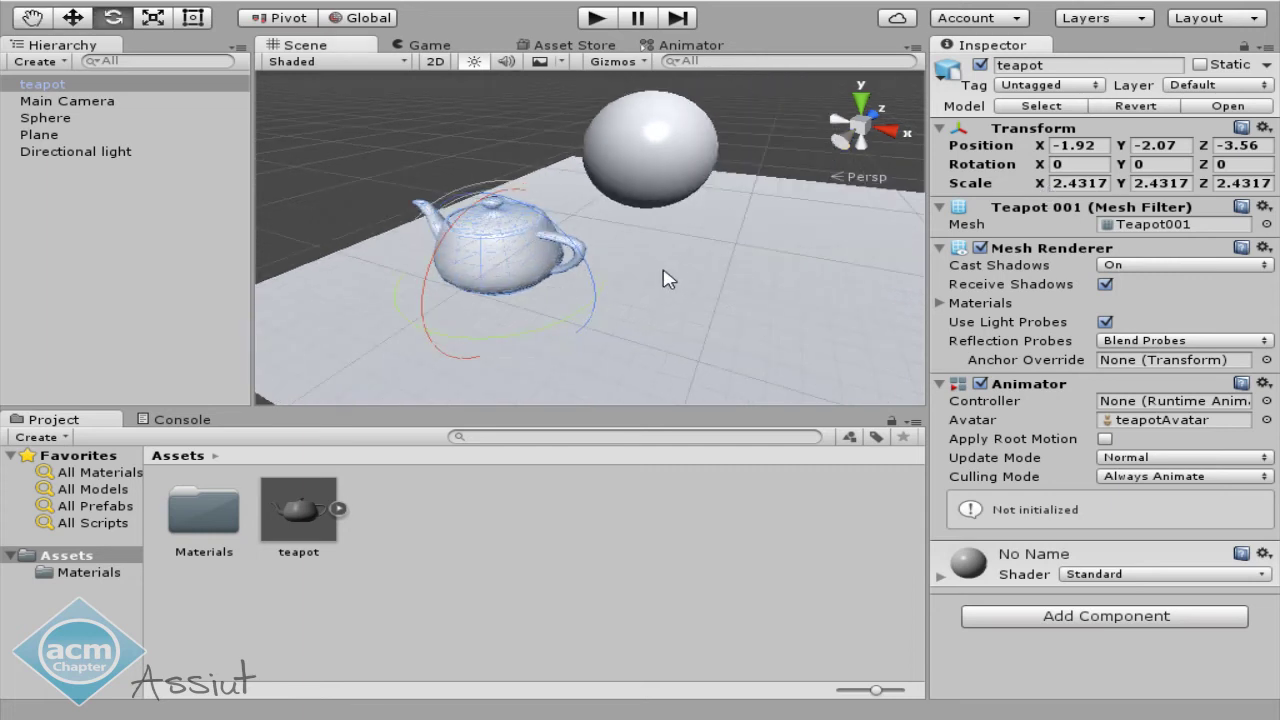
{"action": "scroll", "coordinate": [672, 270], "scroll_direction": "up", "scroll_amount": 1}
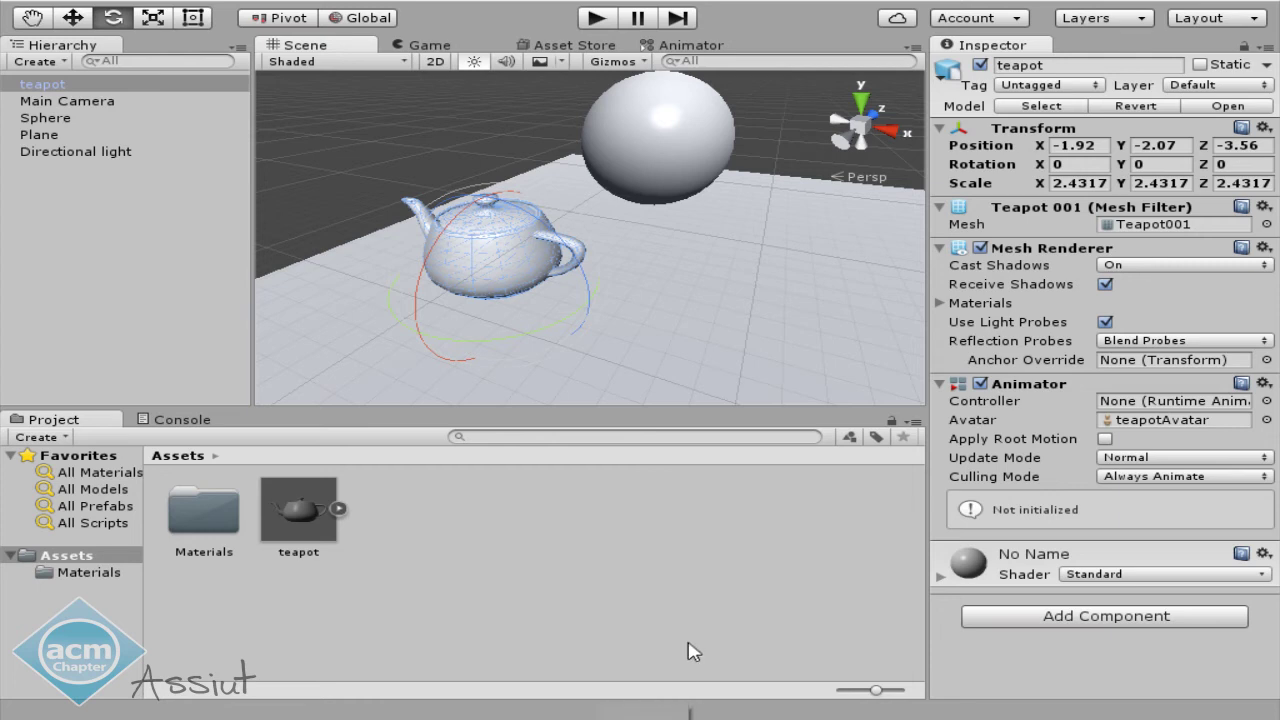
{"action": "left_click", "coordinate": [48, 118]}
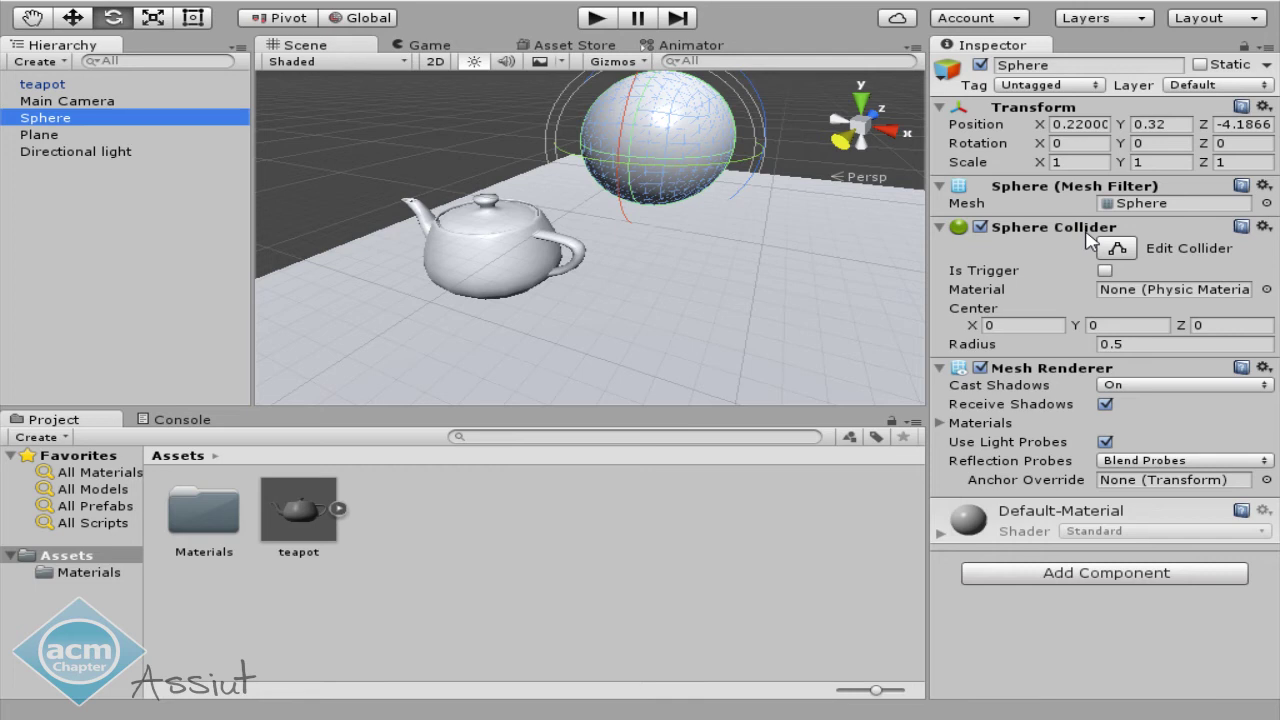
{"action": "left_click", "coordinate": [985, 240]}
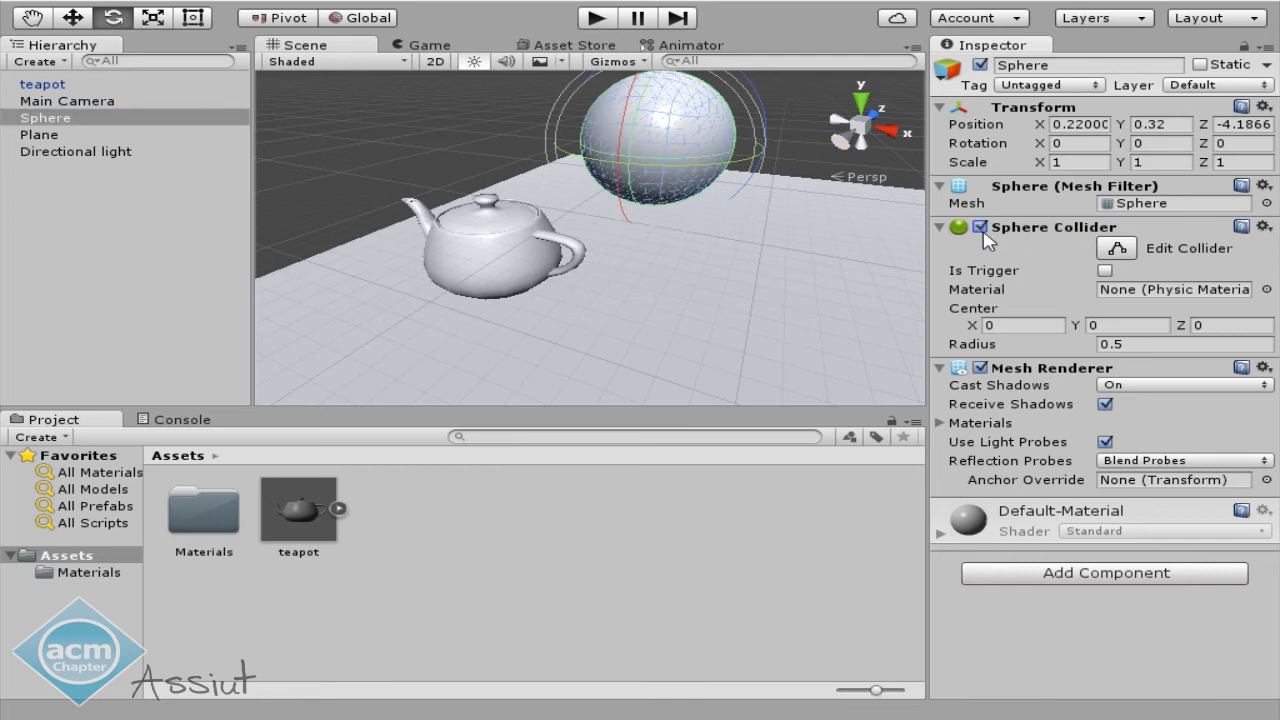
{"action": "right_click", "coordinate": [1035, 230]}
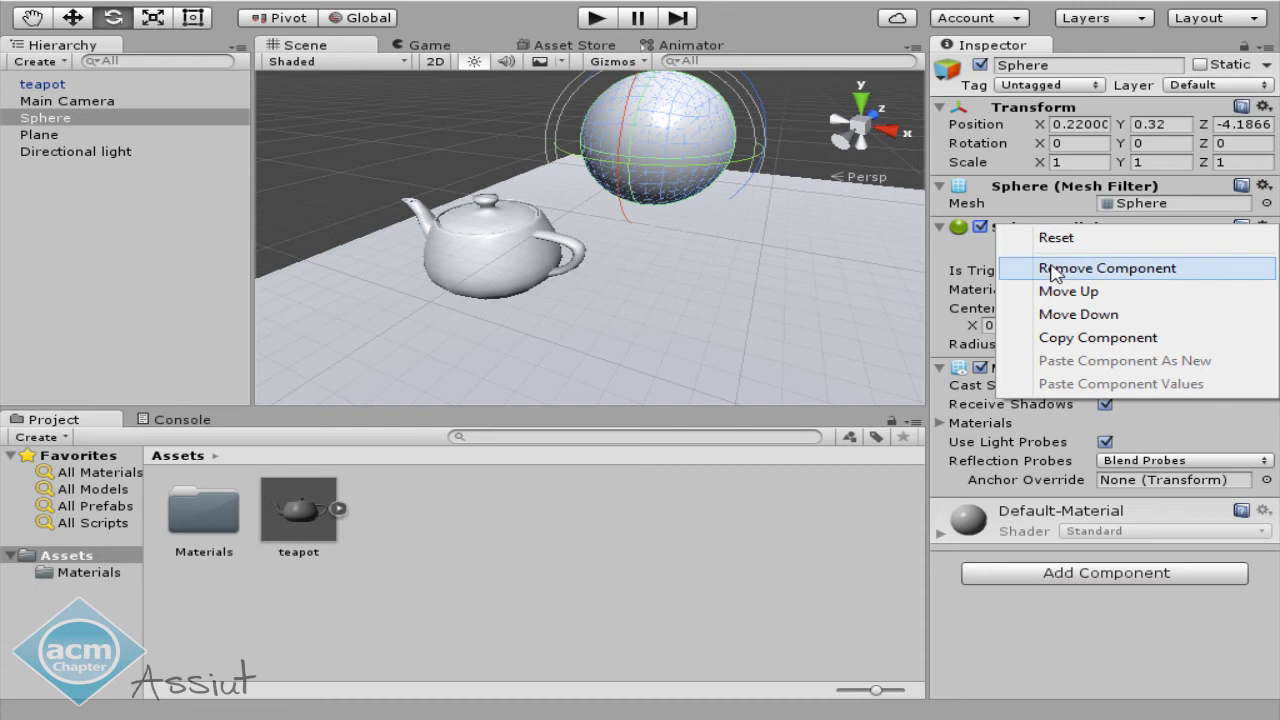
{"action": "left_click", "coordinate": [987, 292]}
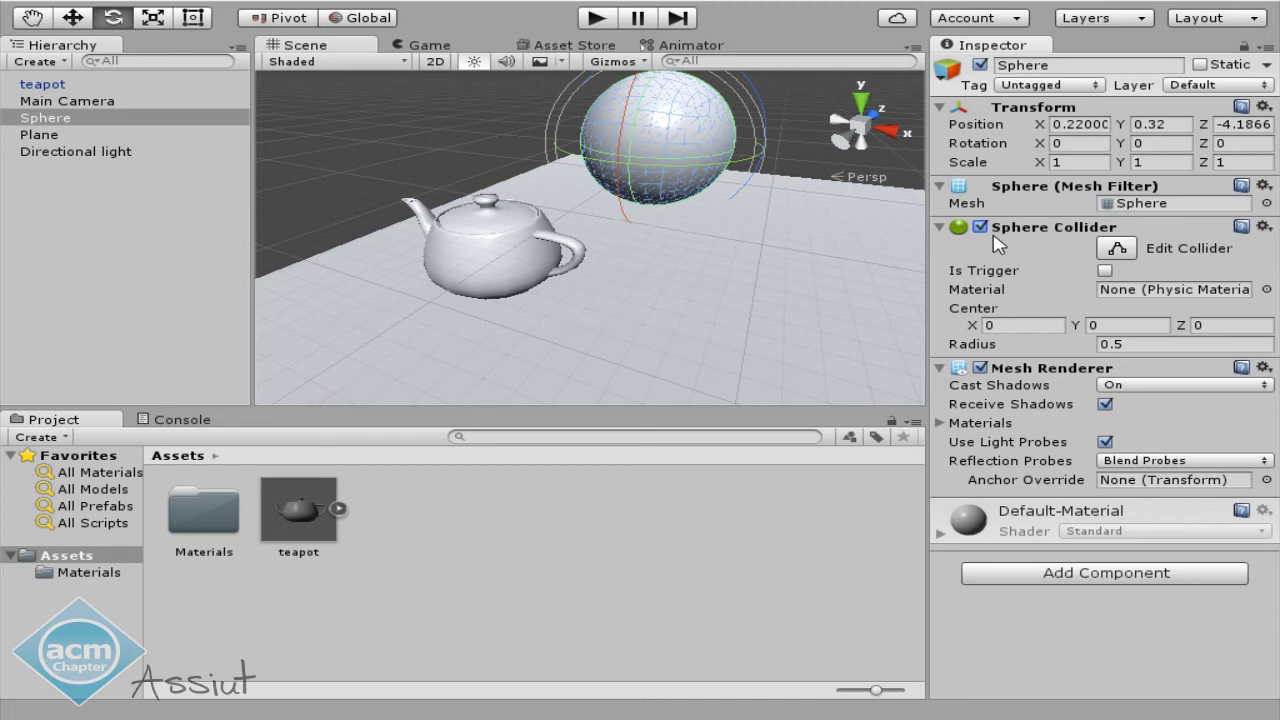
{"action": "left_click", "coordinate": [762, 245]}
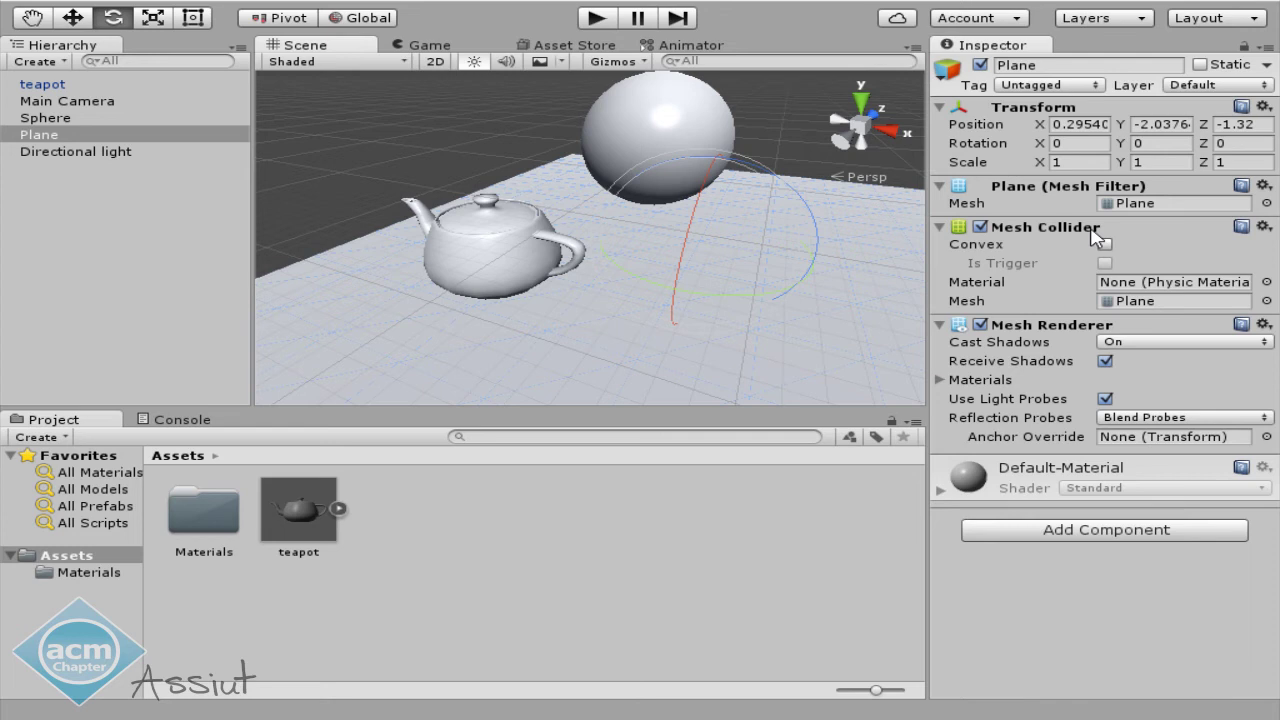
{"action": "left_click", "coordinate": [531, 277]}
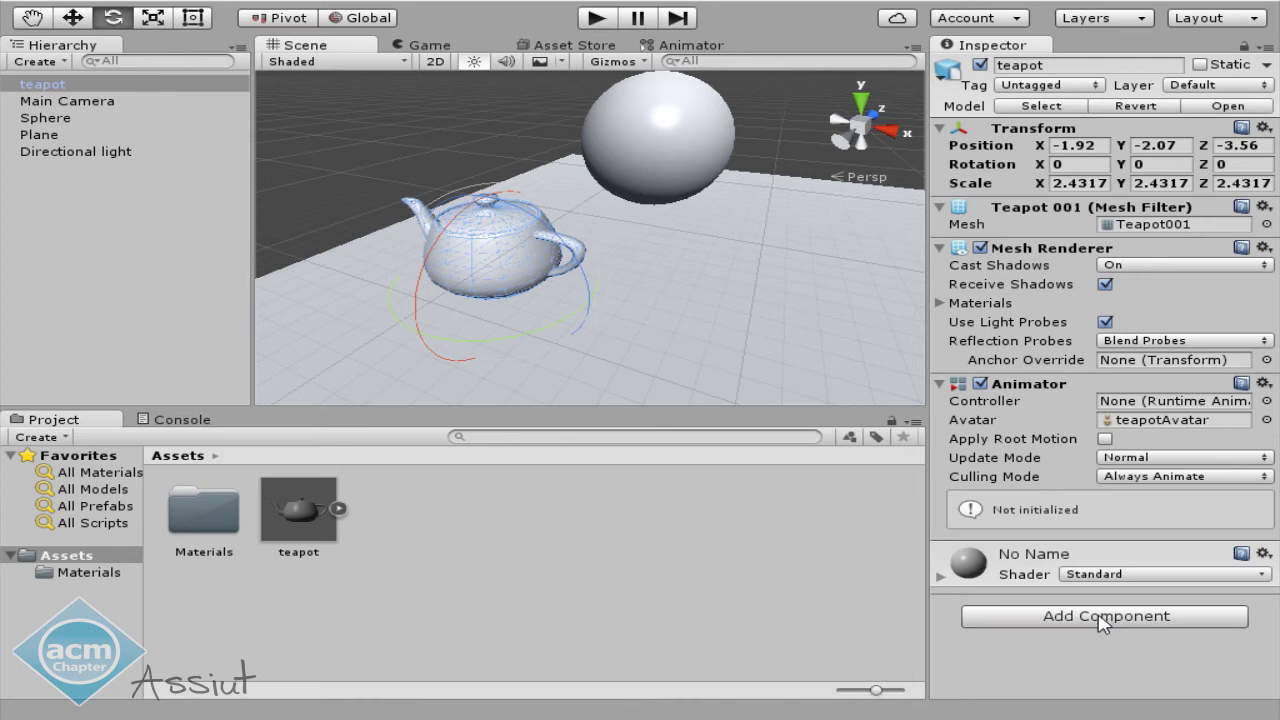
Open Add Component on the teapot and browse to the Physics components.
{"action": "left_click", "coordinate": [1103, 617]}
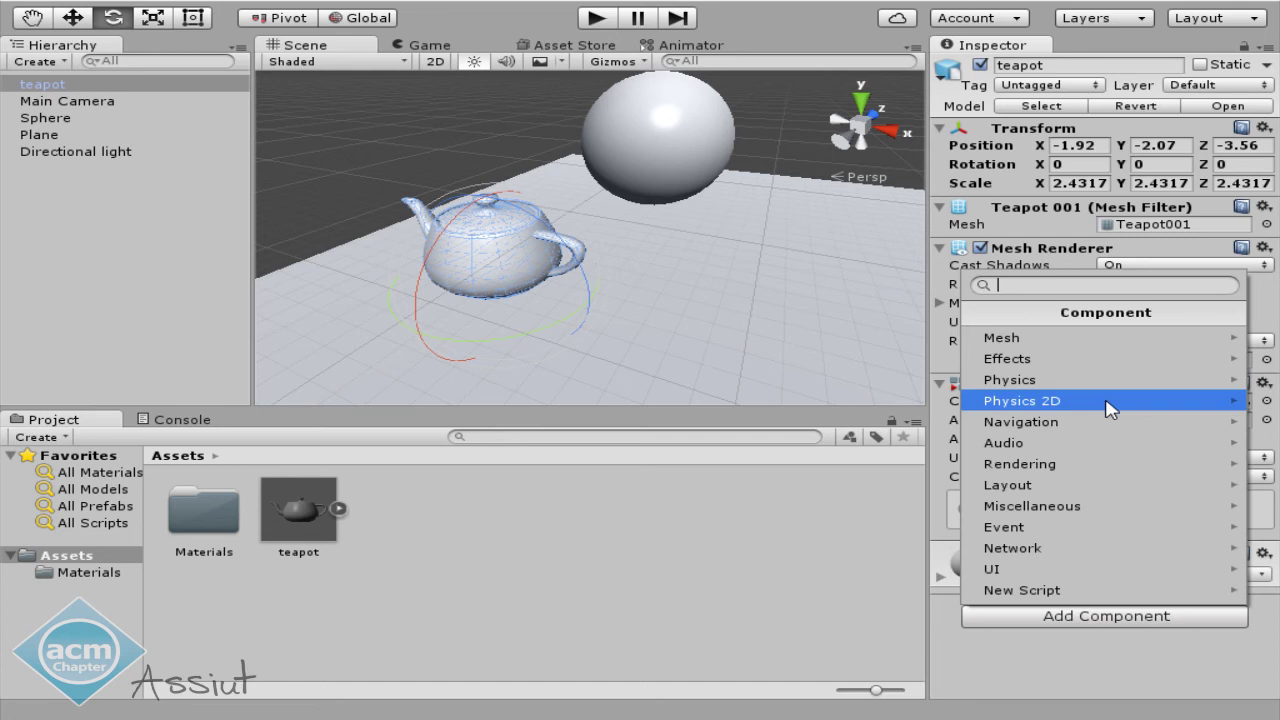
{"action": "left_click", "coordinate": [1108, 382]}
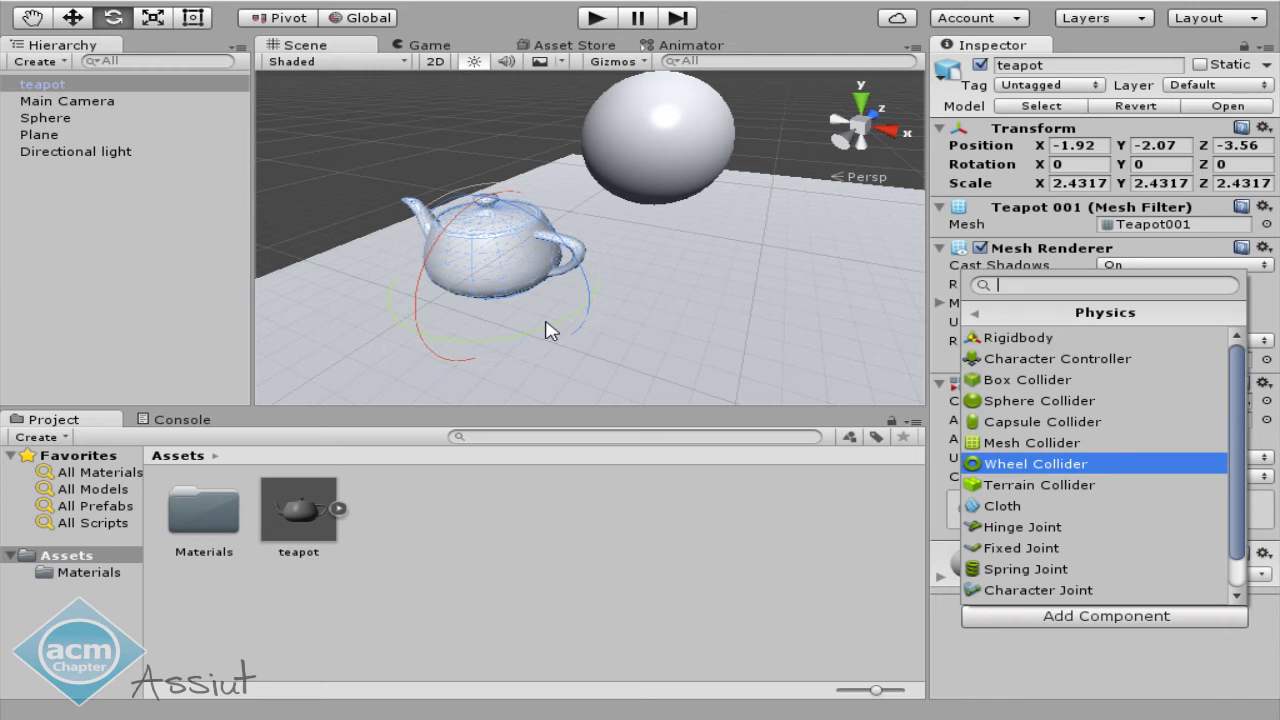
Add a Box Collider to the teapot and frame it in the Scene view.
{"action": "left_click", "coordinate": [1022, 384]}
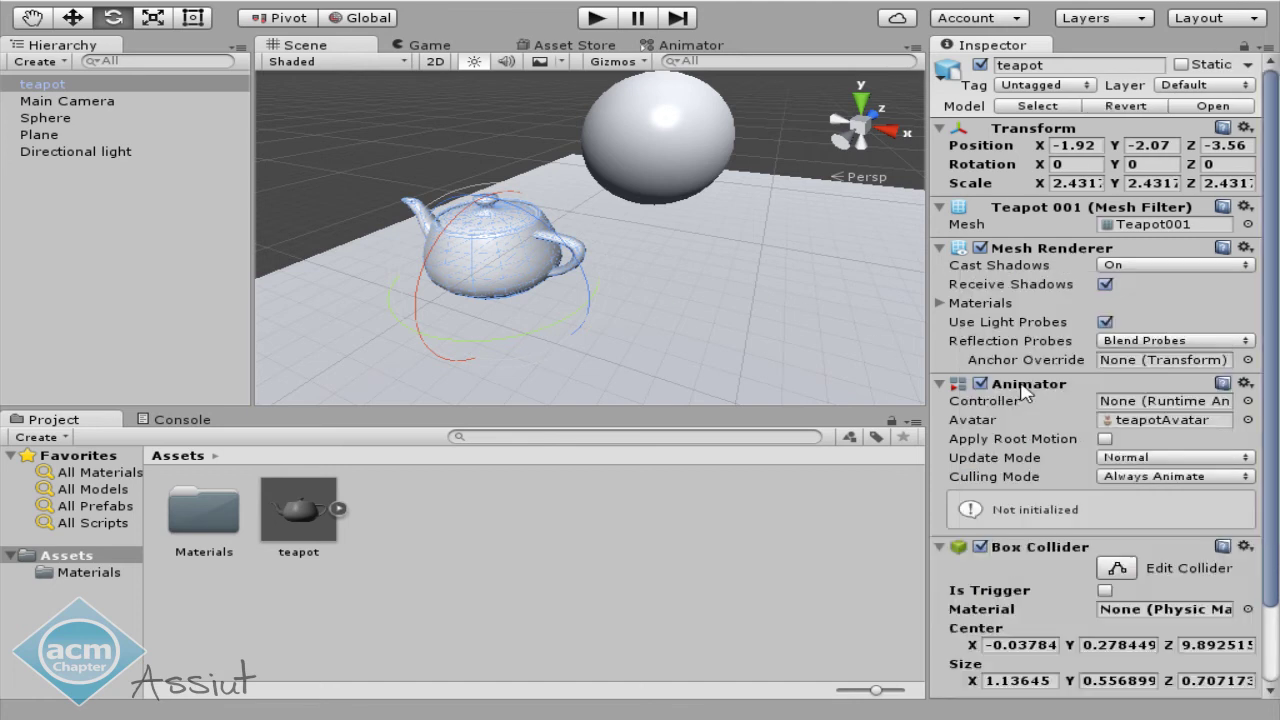
{"action": "key", "text": "f"}
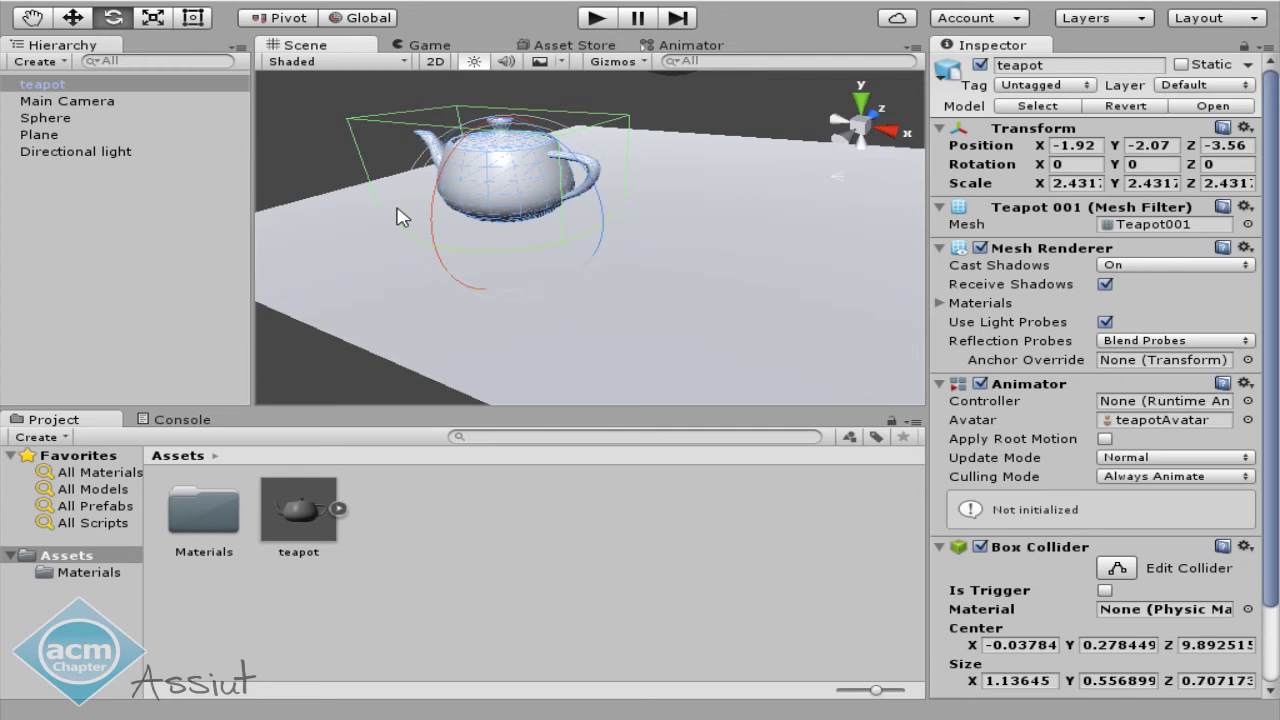
{"action": "scroll", "coordinate": [1027, 481], "scroll_direction": "down", "scroll_amount": 2}
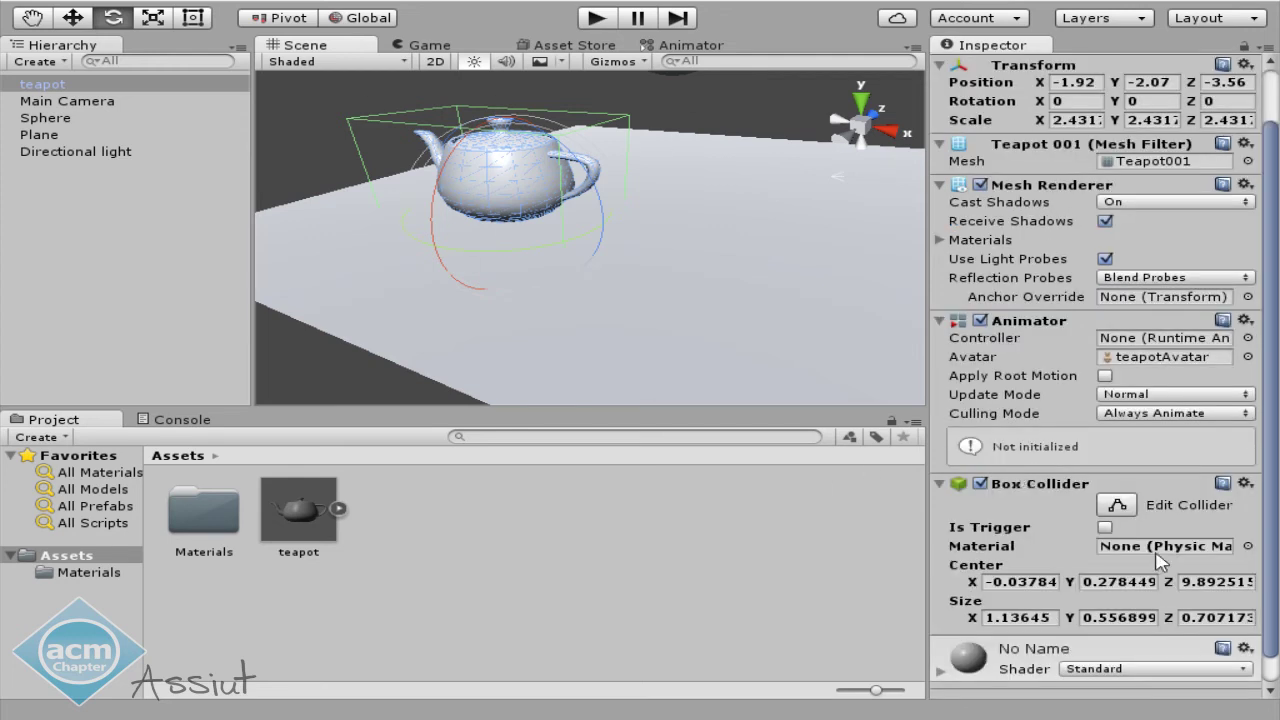
Drag the collider's Z face back onto the teapot so Center Z is about -0.00174.
{"action": "left_click", "coordinate": [1127, 503]}
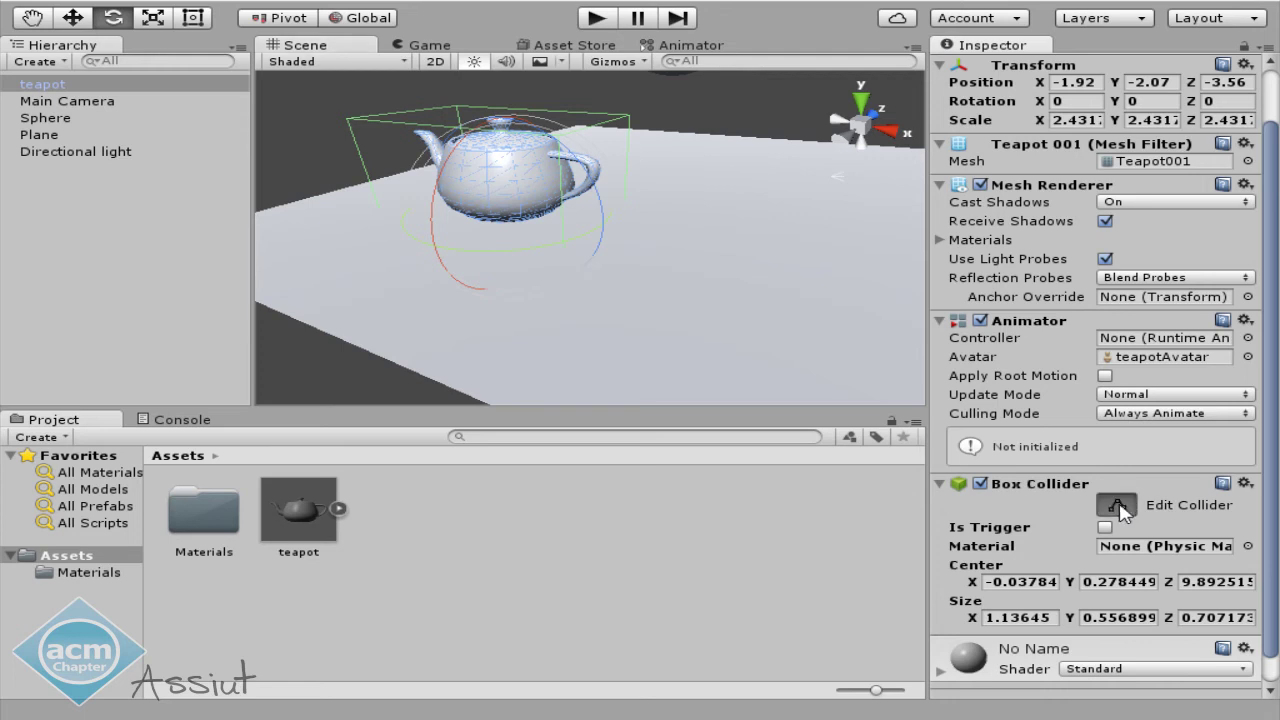
{"action": "scroll", "coordinate": [520, 177], "scroll_direction": "up", "scroll_amount": 5}
{"action": "scroll", "coordinate": [478, 172], "scroll_direction": "down", "scroll_amount": 5}
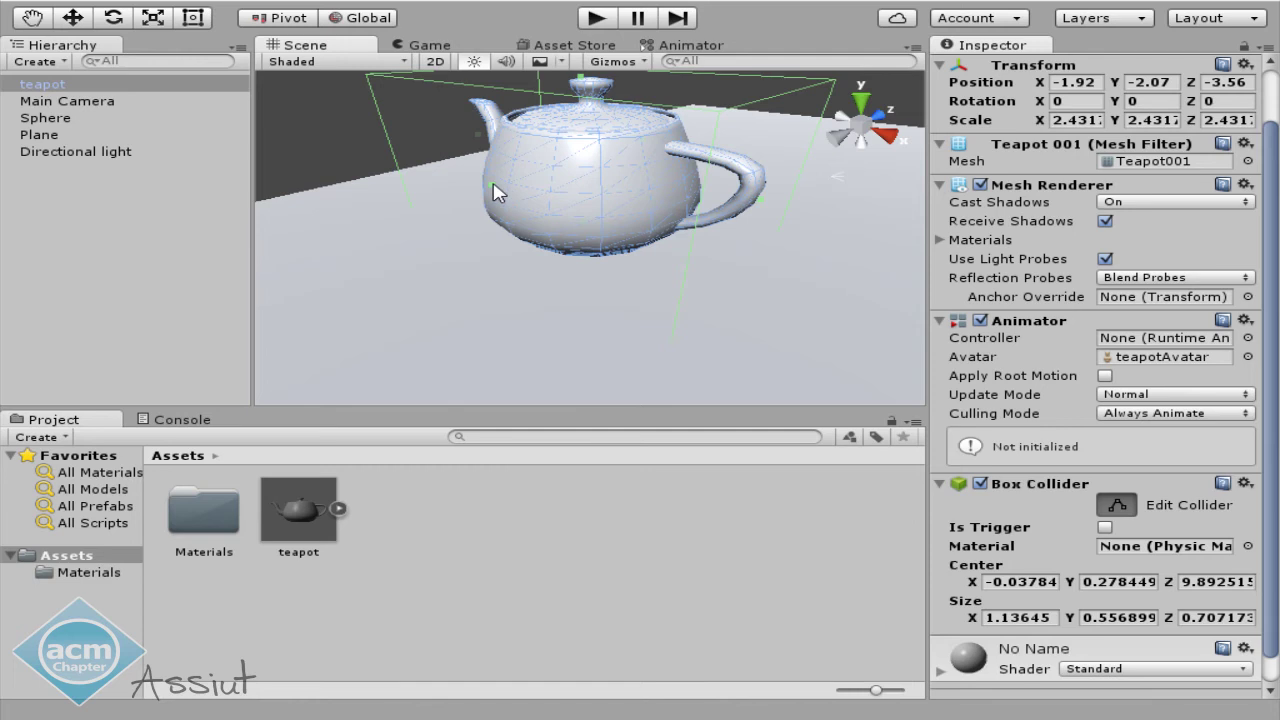
{"action": "left_click_drag", "start_coordinate": [491, 193], "coordinate": [493, 200]}
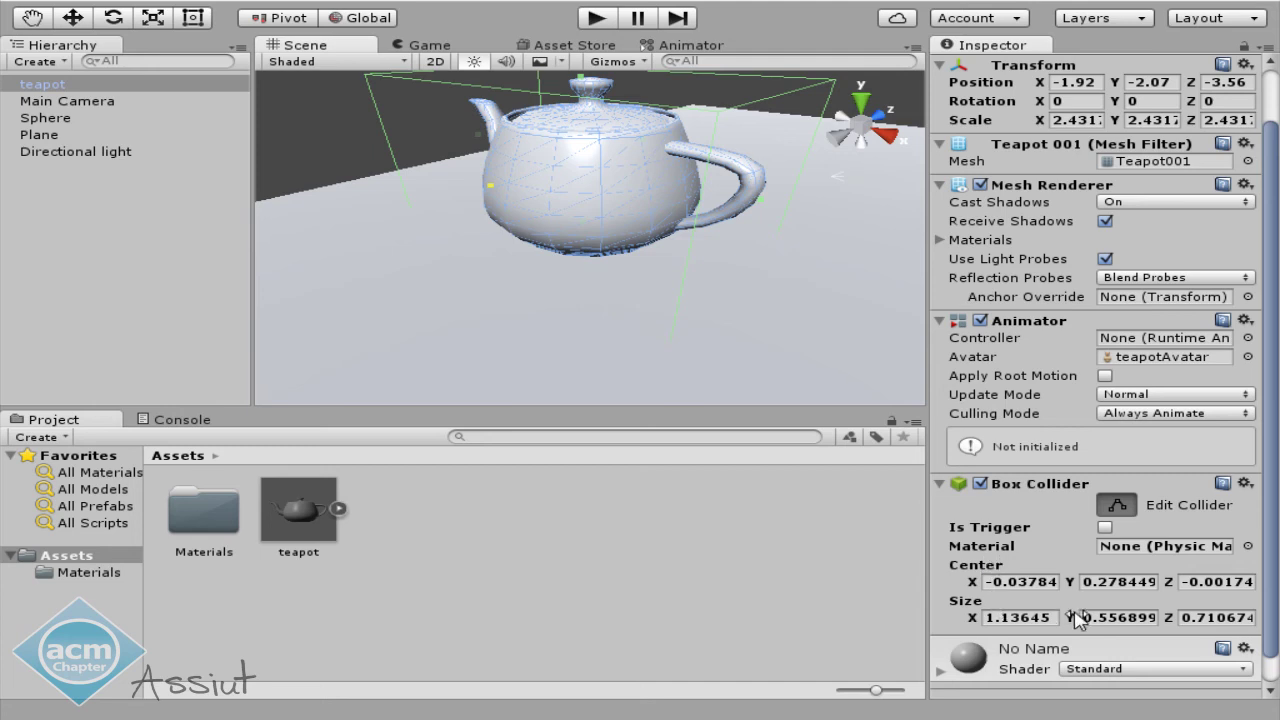
{"action": "left_click", "coordinate": [1117, 505]}
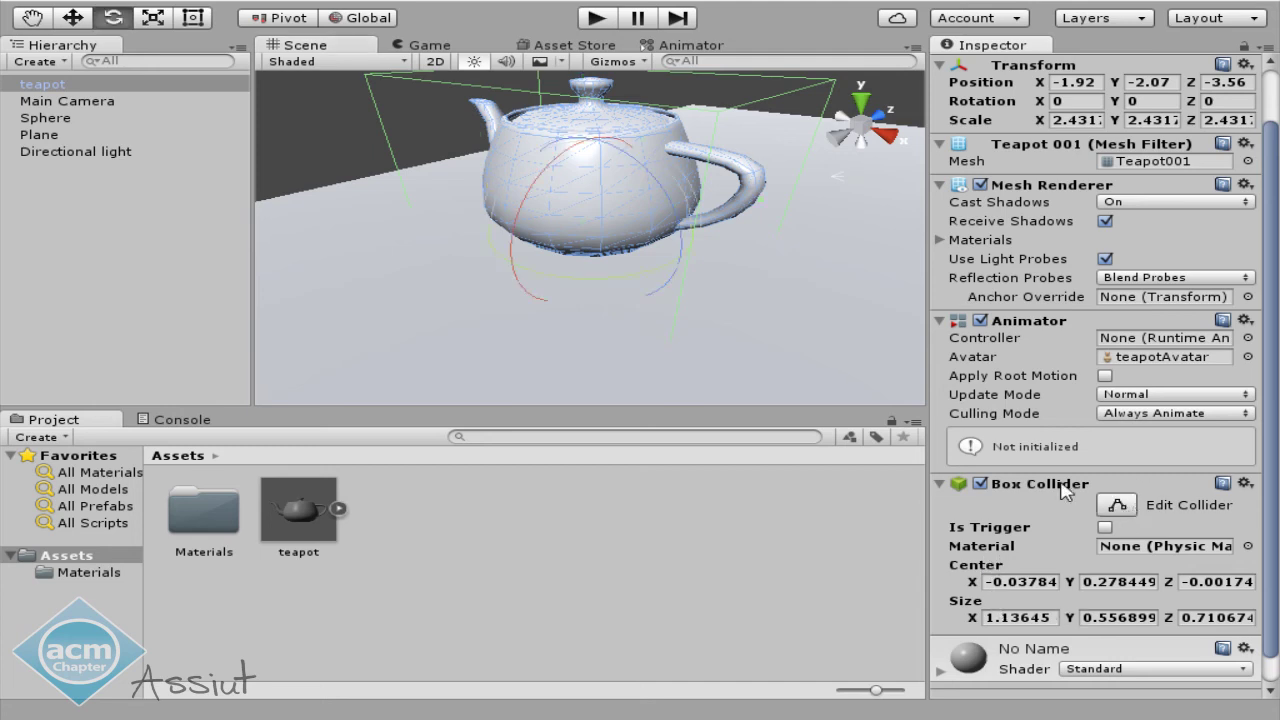
{"action": "middle_click_drag", "start_coordinate": [652, 262], "coordinate": [648, 244]}
{"action": "scroll", "coordinate": [648, 250], "scroll_direction": "down", "scroll_amount": 2}
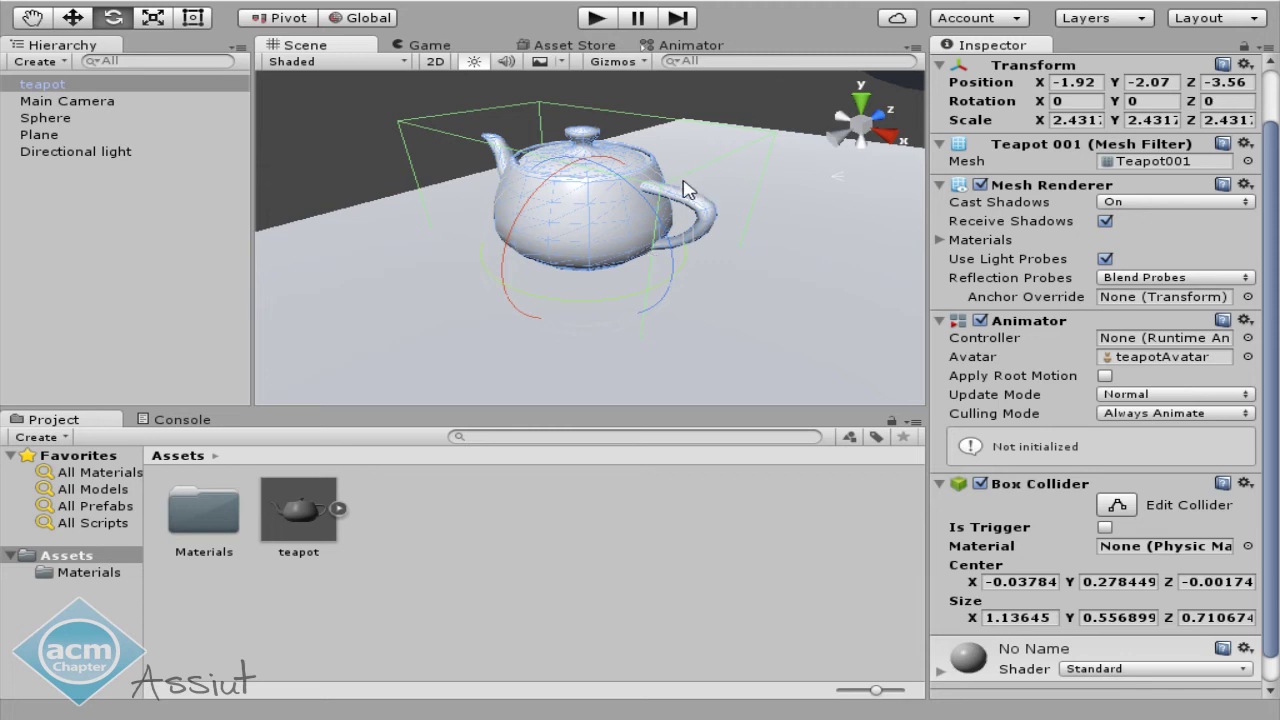
{"action": "left_click", "coordinate": [599, 25]}
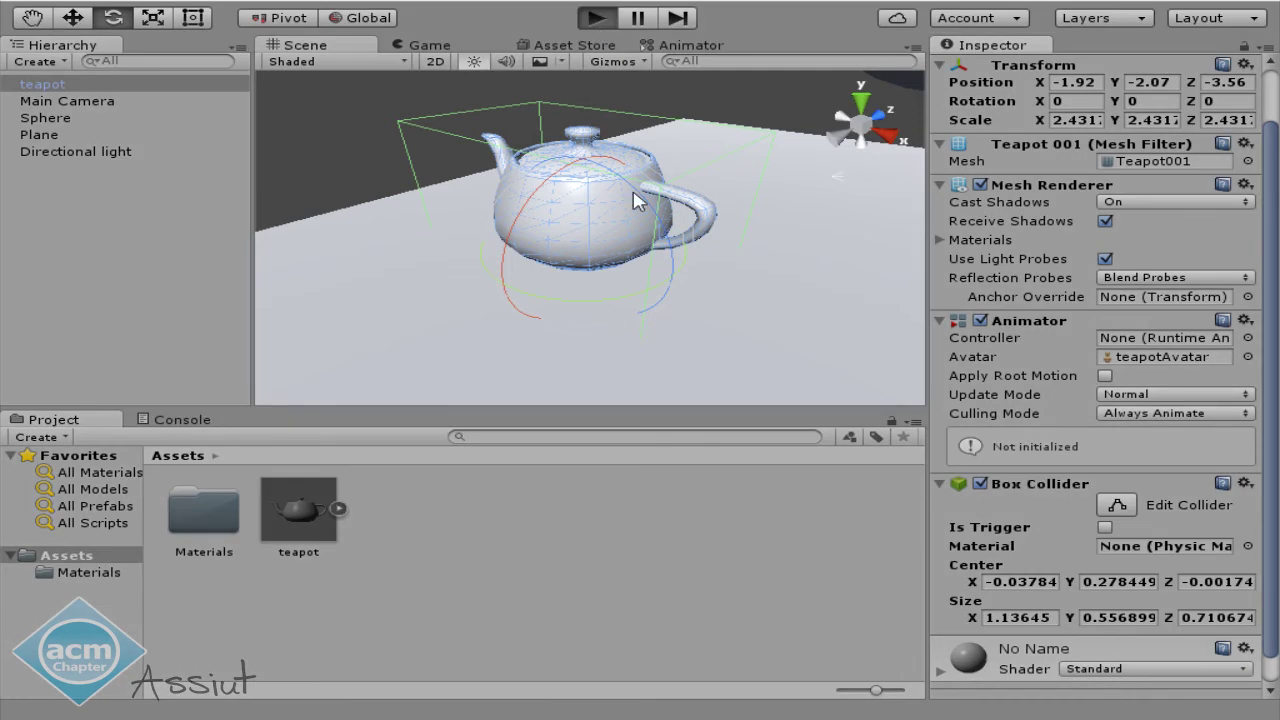
{"action": "left_click", "coordinate": [68, 119]}
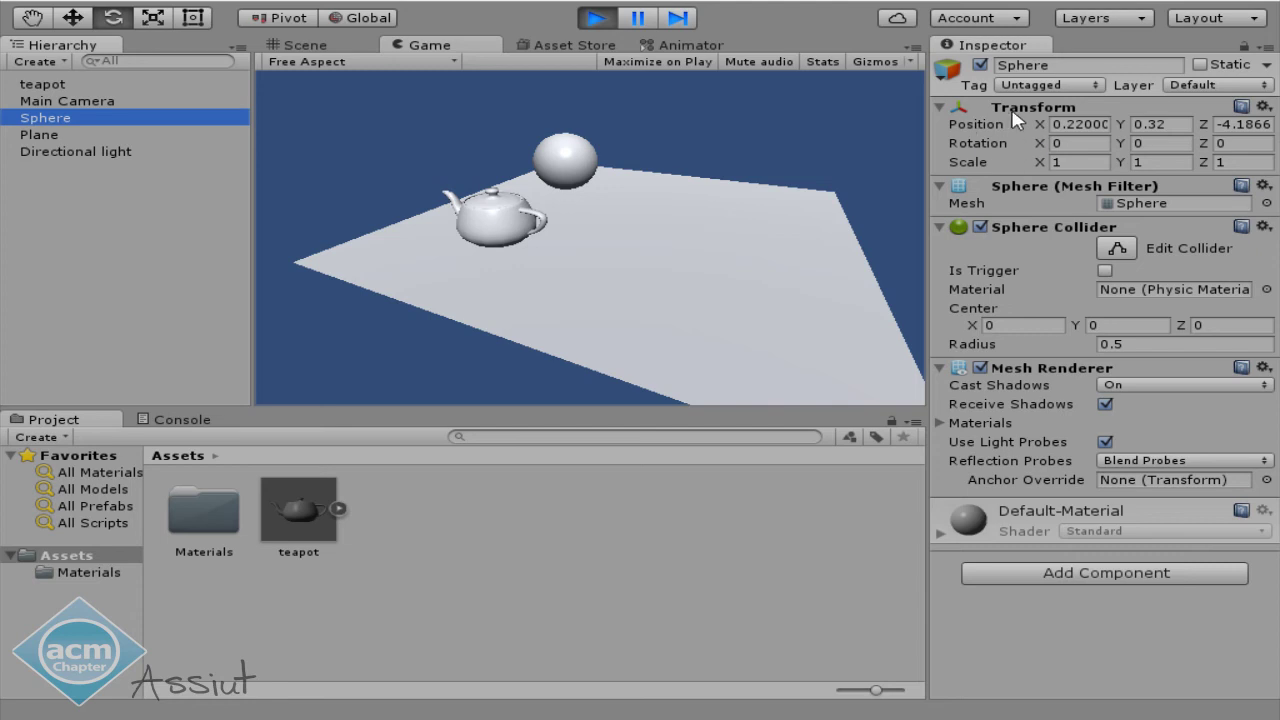
{"action": "left_click", "coordinate": [1050, 124]}
{"action": "mouse_move", "coordinate": [1050, 124]}
{"action": "left_mouse_down"}
{"action": "mouse_move", "coordinate": [1100, 128]}
{"action": "mouse_move", "coordinate": [960, 120]}
{"action": "left_mouse_up"}
{"action": "left_click", "coordinate": [1155, 128]}
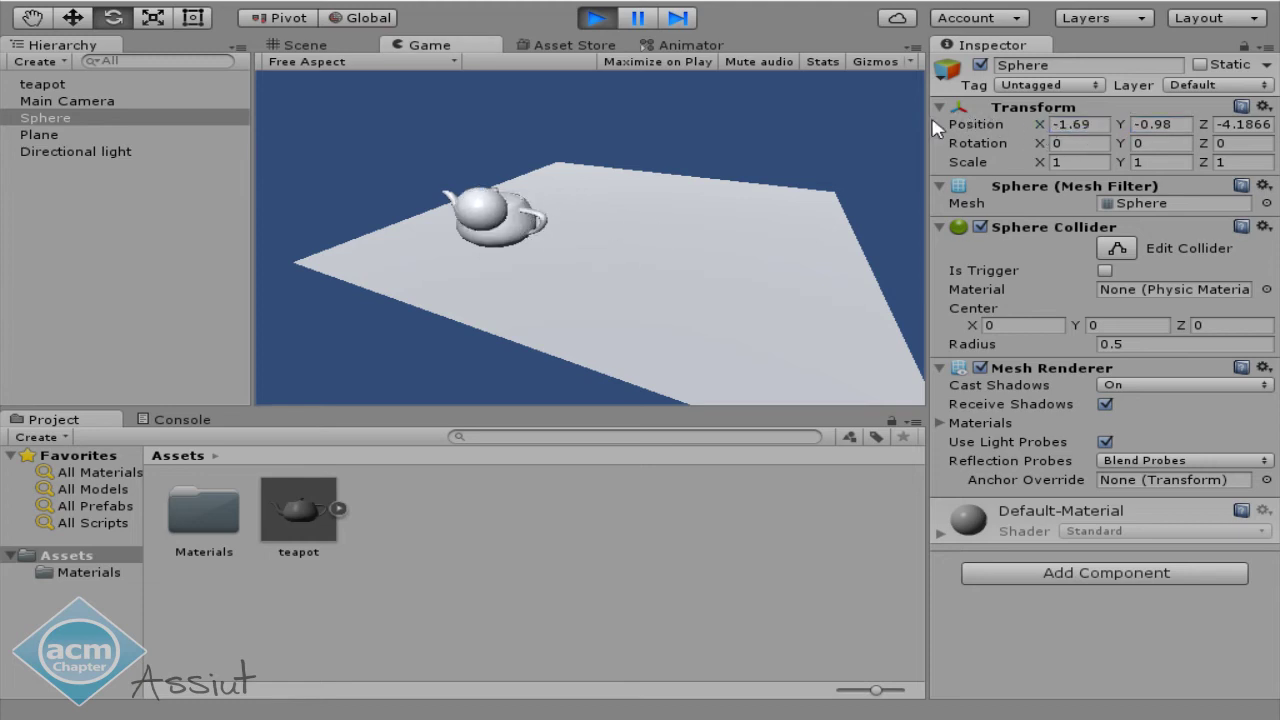
{"action": "left_click", "coordinate": [596, 18]}
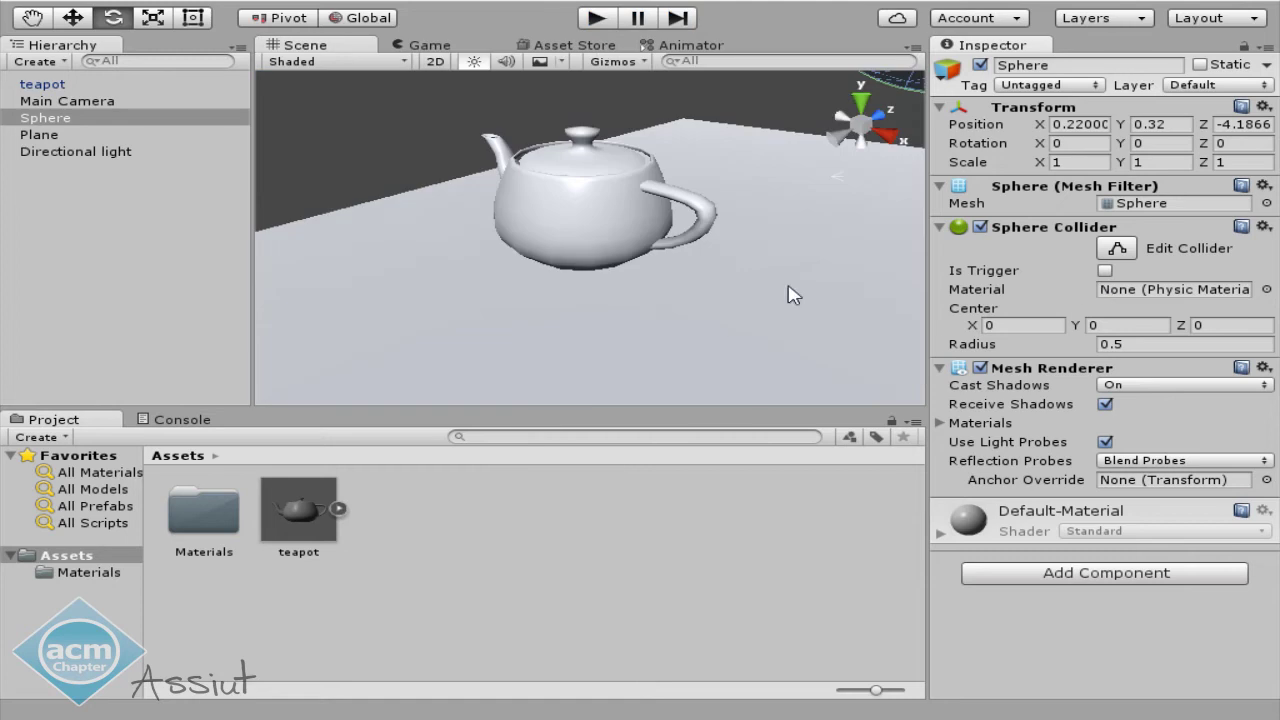
Move the sphere down and right to 0.73, -1.69, -3.74, beside the teapot.
{"action": "left_click_drag", "start_coordinate": [686, 236], "coordinate": [786, 266], "text": "alt"}
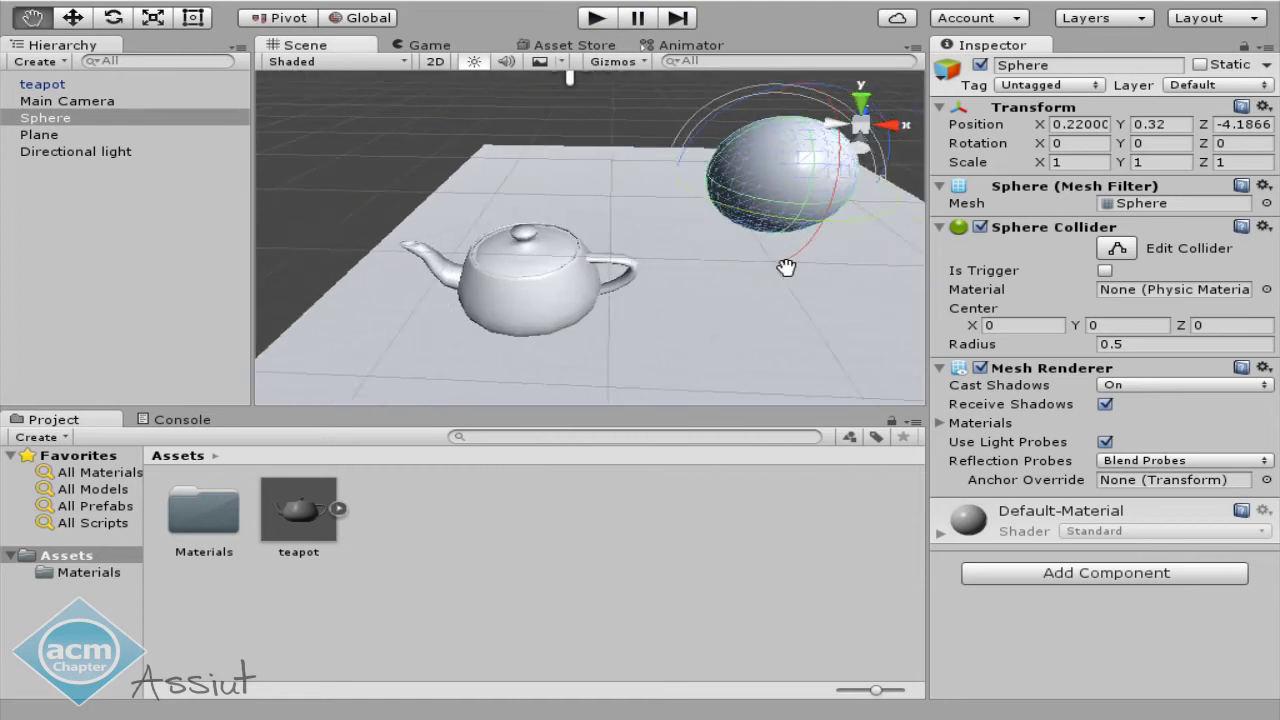
{"action": "key", "text": "w"}
{"action": "mouse_move", "coordinate": [706, 145]}
{"action": "left_mouse_down"}
{"action": "mouse_move", "coordinate": [690, 333]}
{"action": "mouse_move", "coordinate": [657, 266]}
{"action": "left_mouse_up"}
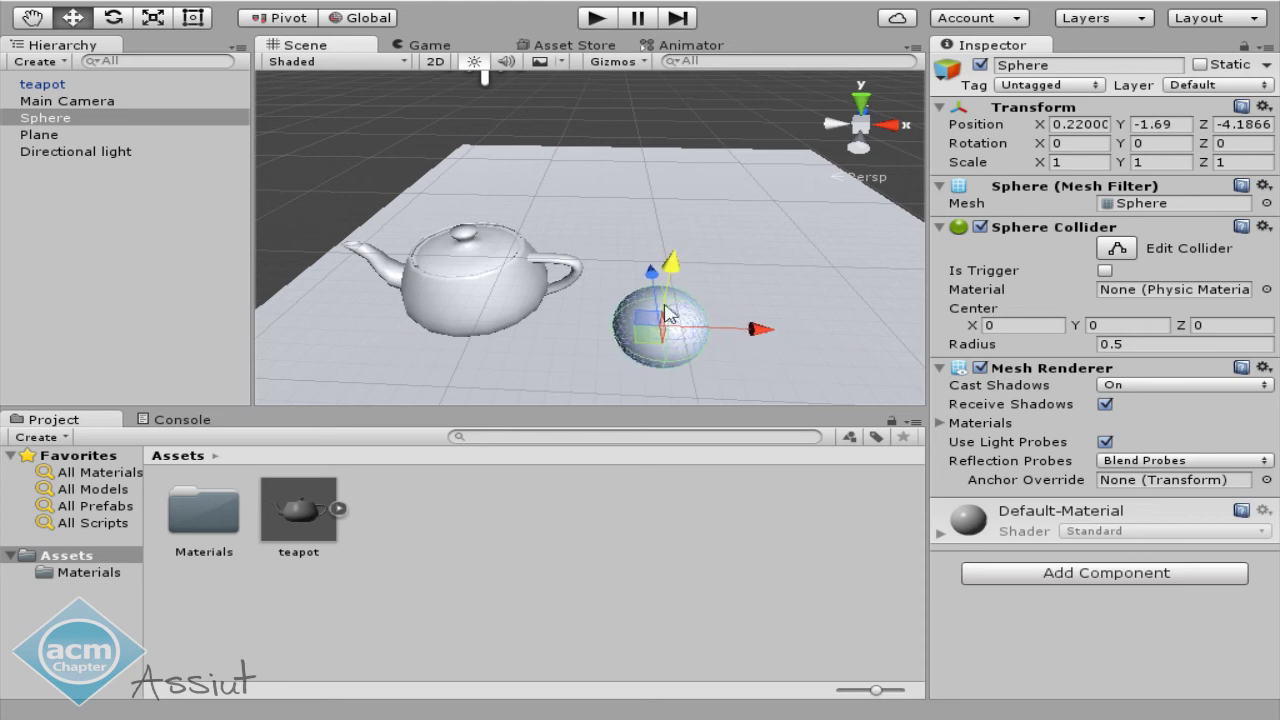
{"action": "left_click_drag", "start_coordinate": [743, 300], "coordinate": [788, 303]}
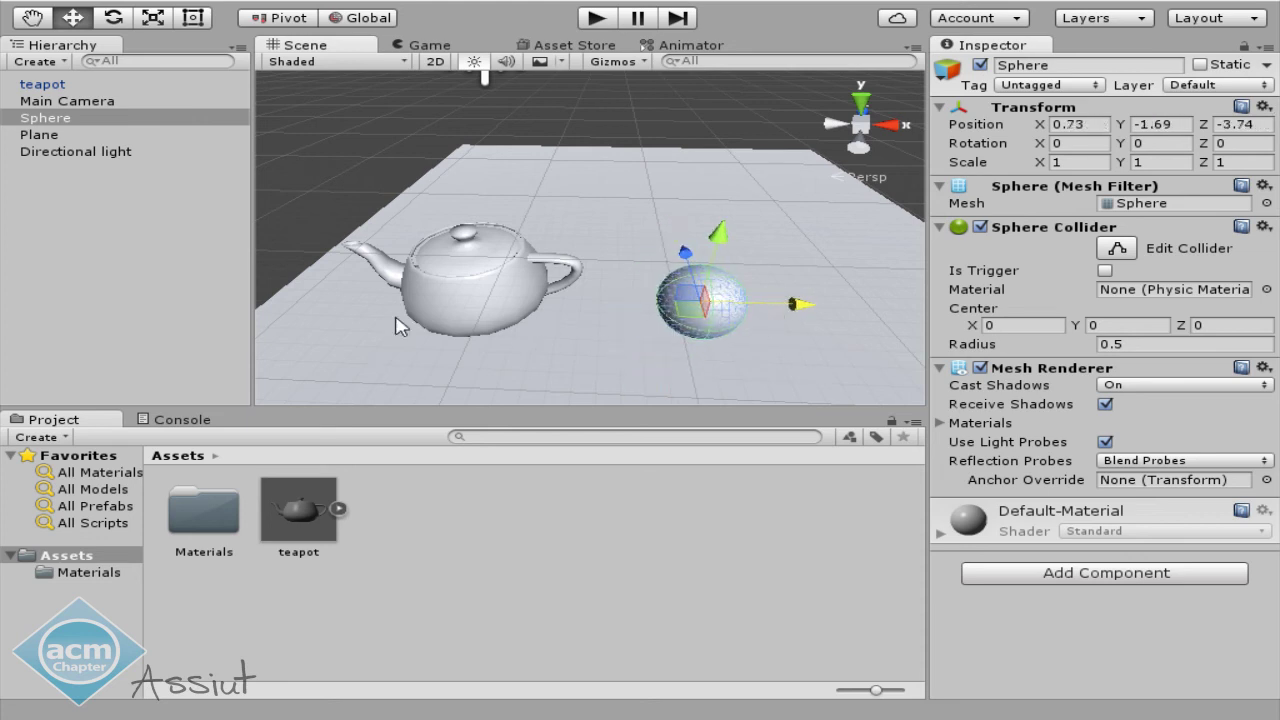
{"action": "left_click", "coordinate": [466, 332]}
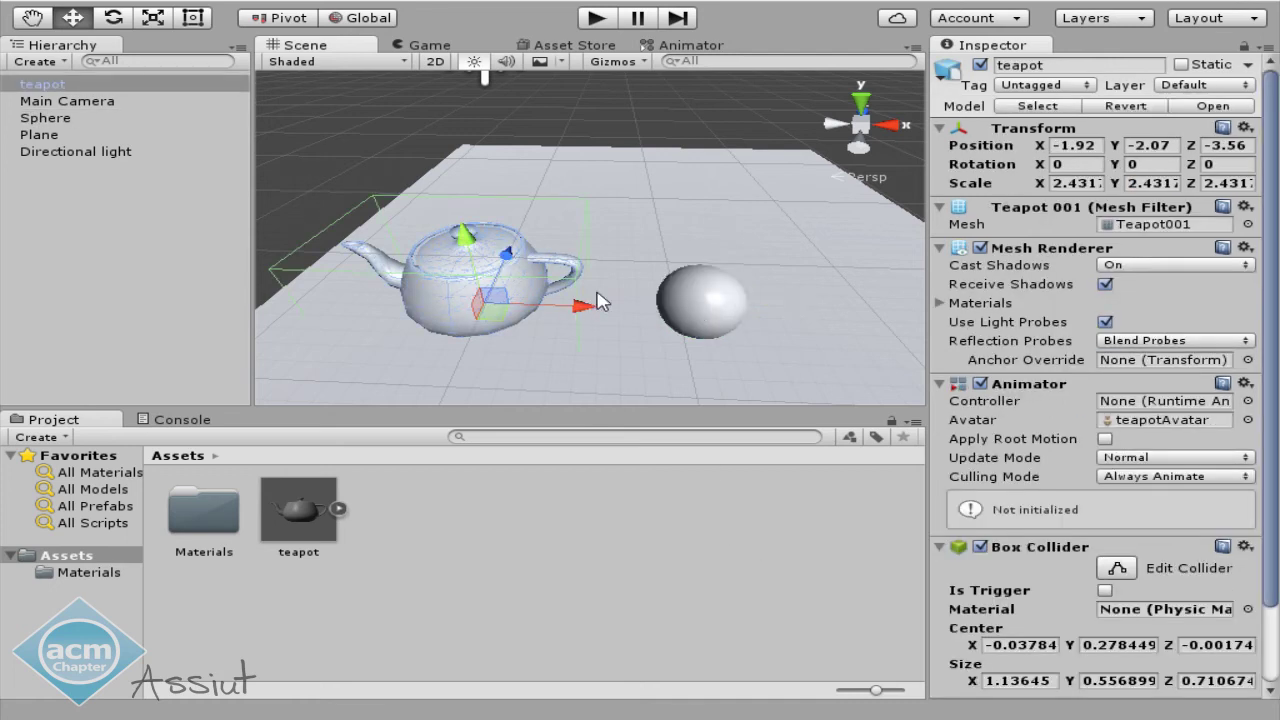
{"action": "left_click", "coordinate": [679, 303]}
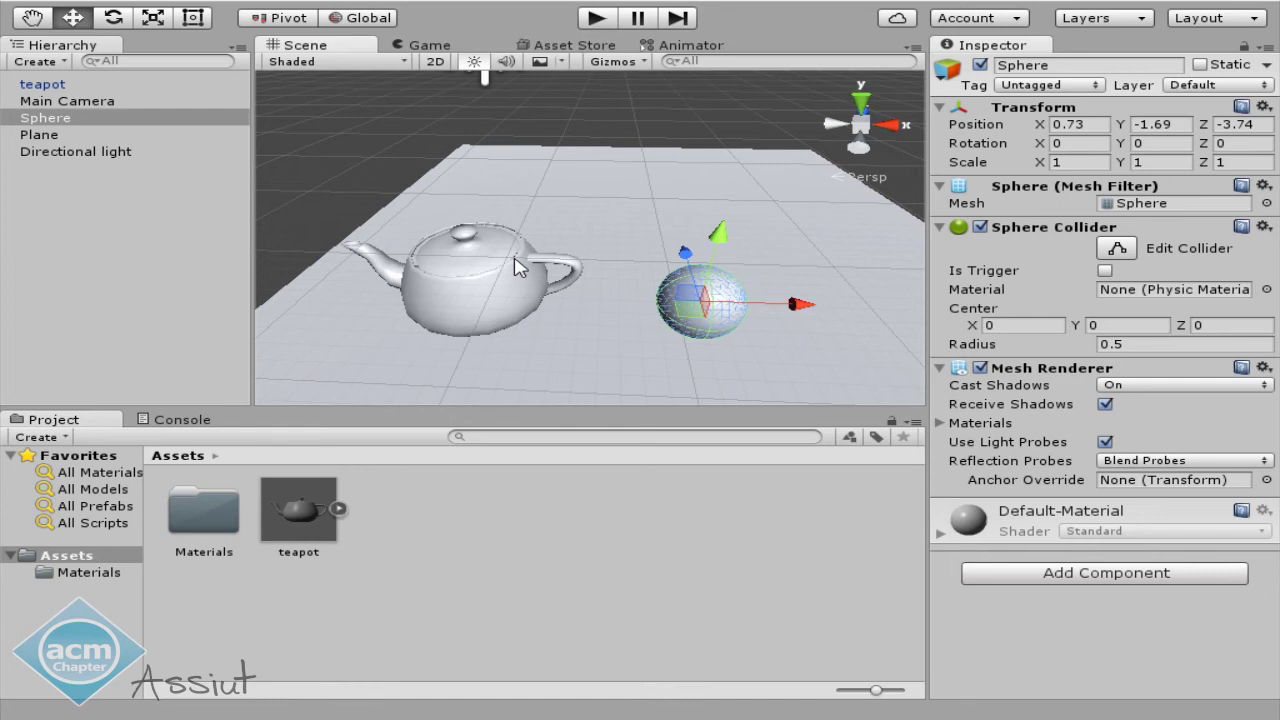
{"action": "left_click", "coordinate": [490, 283]}
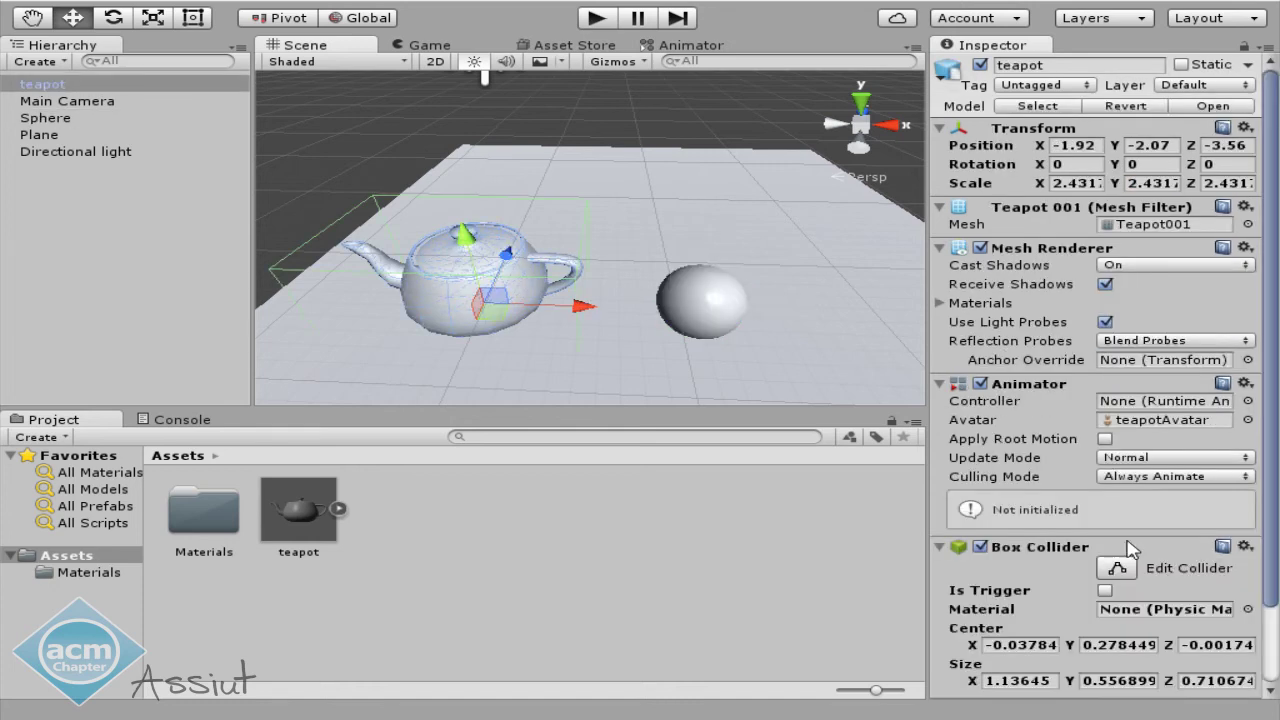
{"action": "scroll", "coordinate": [1090, 595], "scroll_direction": "down", "scroll_amount": 3}
Add a Physics > Rigidbody component to the teapot.
{"action": "left_click", "coordinate": [1058, 690]}
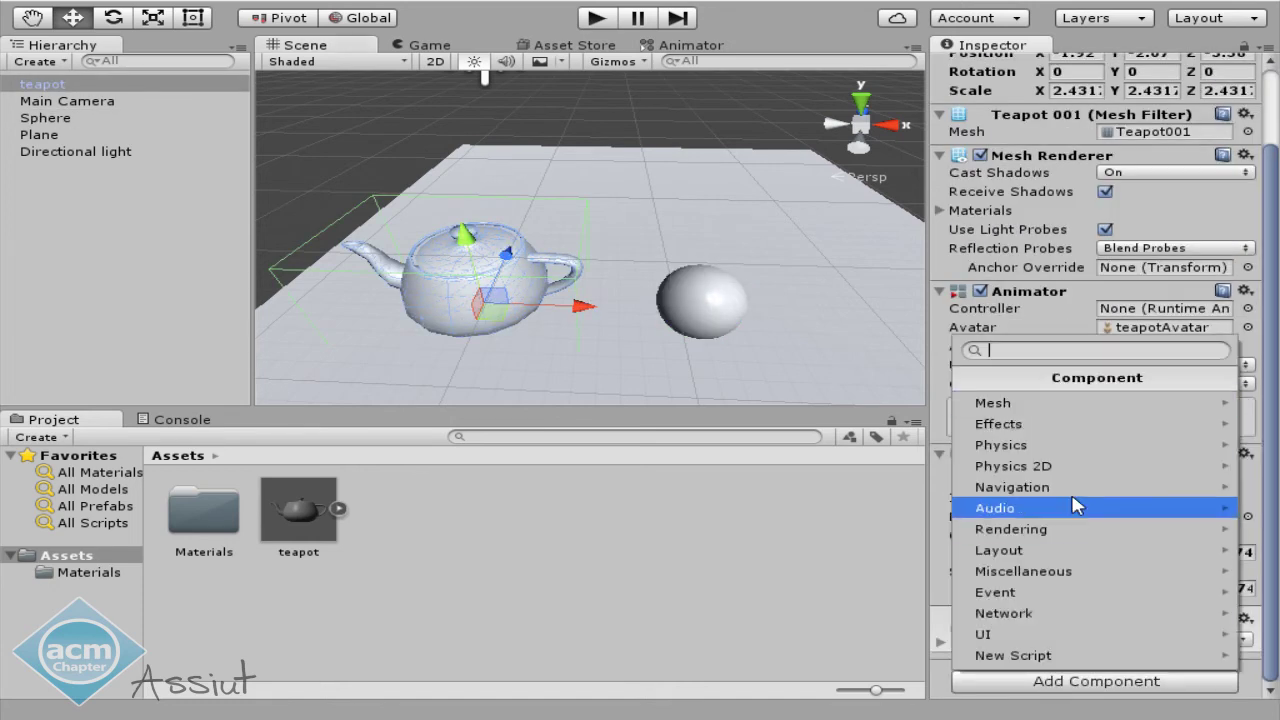
{"action": "left_click", "coordinate": [1050, 445]}
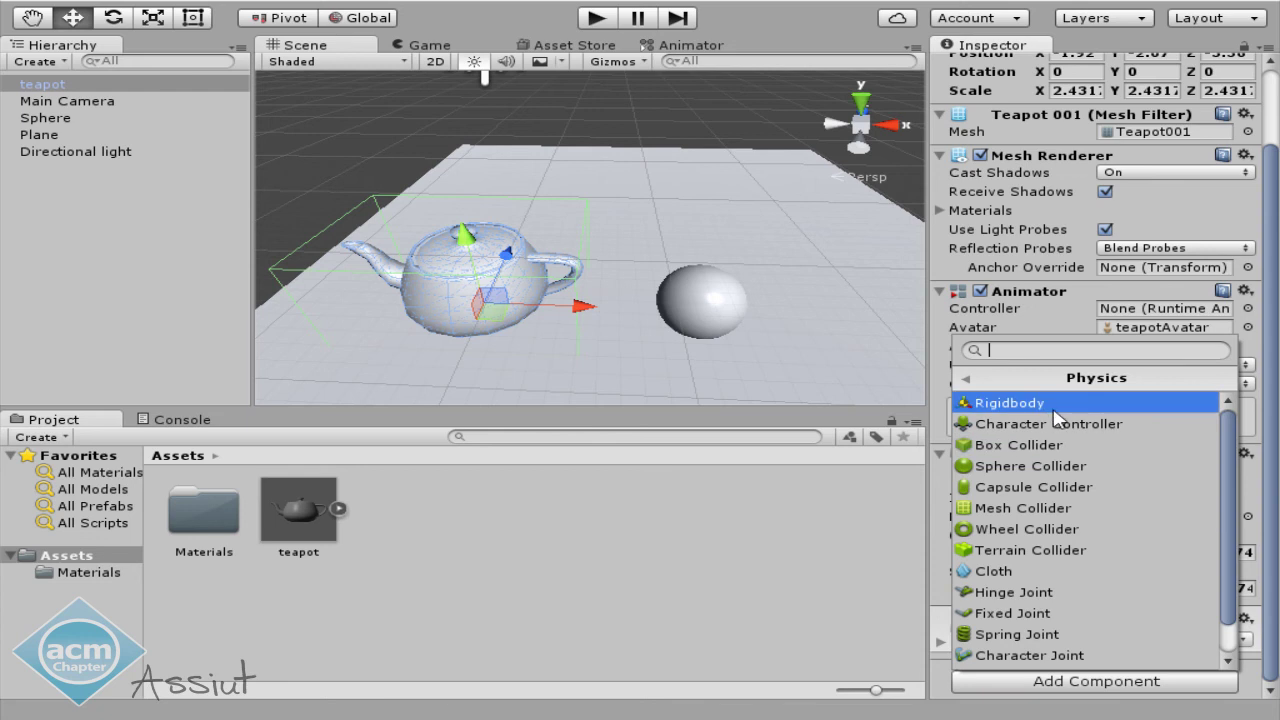
{"action": "left_click", "coordinate": [1053, 410]}
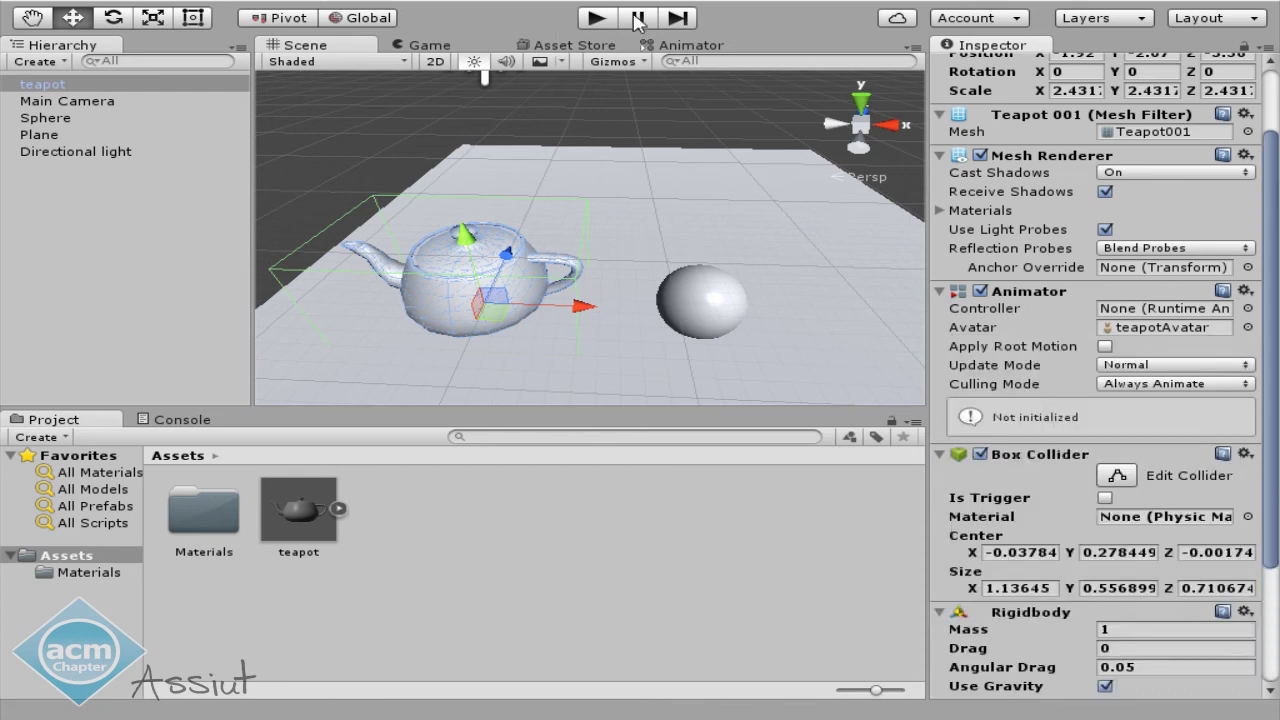
Run the scene and drag the Sphere's position to 0.17, -1.52, -3.74 beside the teapot.
{"action": "left_click", "coordinate": [596, 18]}
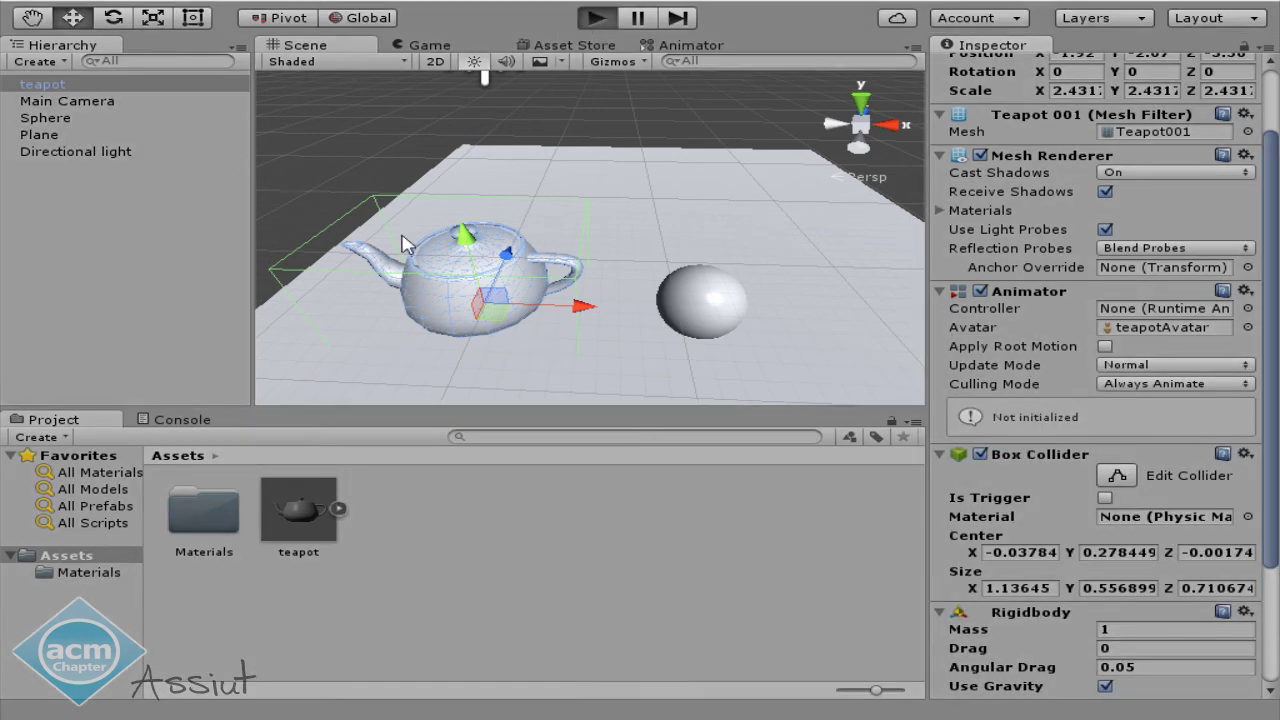
{"action": "left_click", "coordinate": [46, 118]}
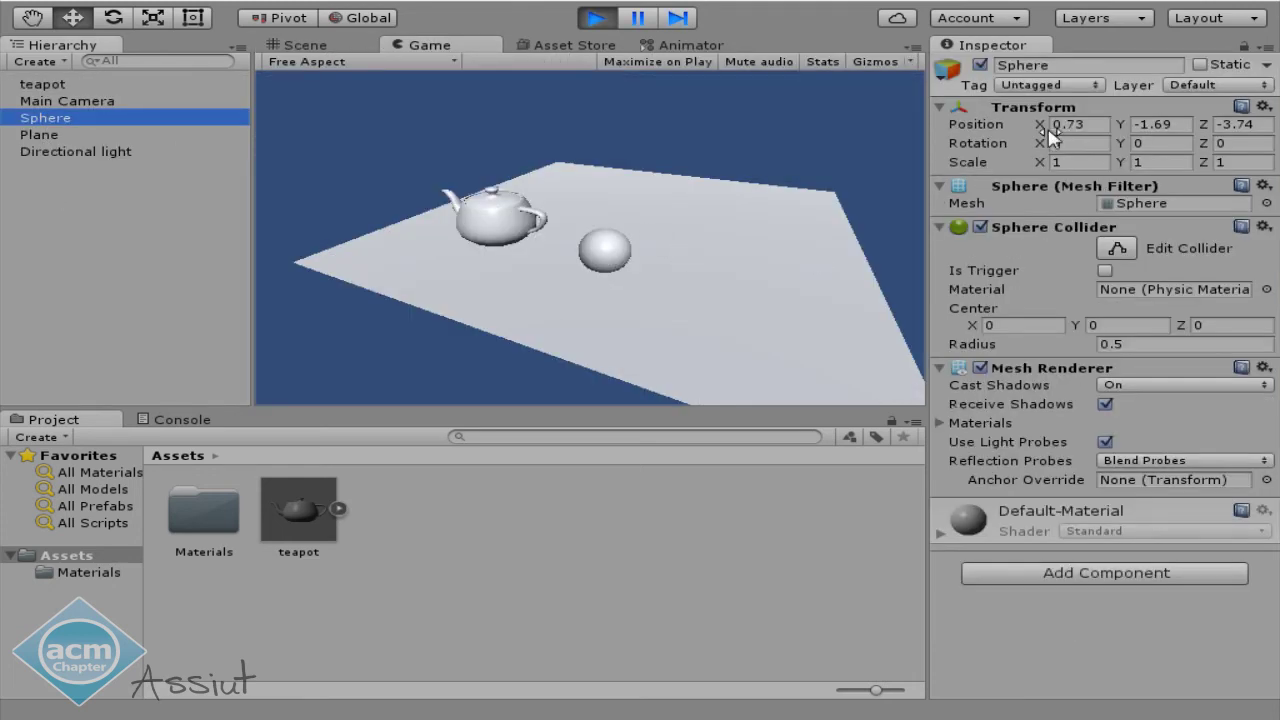
{"action": "mouse_move", "coordinate": [1120, 124]}
{"action": "left_mouse_down"}
{"action": "mouse_move", "coordinate": [1135, 132]}
{"action": "mouse_move", "coordinate": [977, 117]}
{"action": "mouse_move", "coordinate": [1034, 120]}
{"action": "left_mouse_up"}
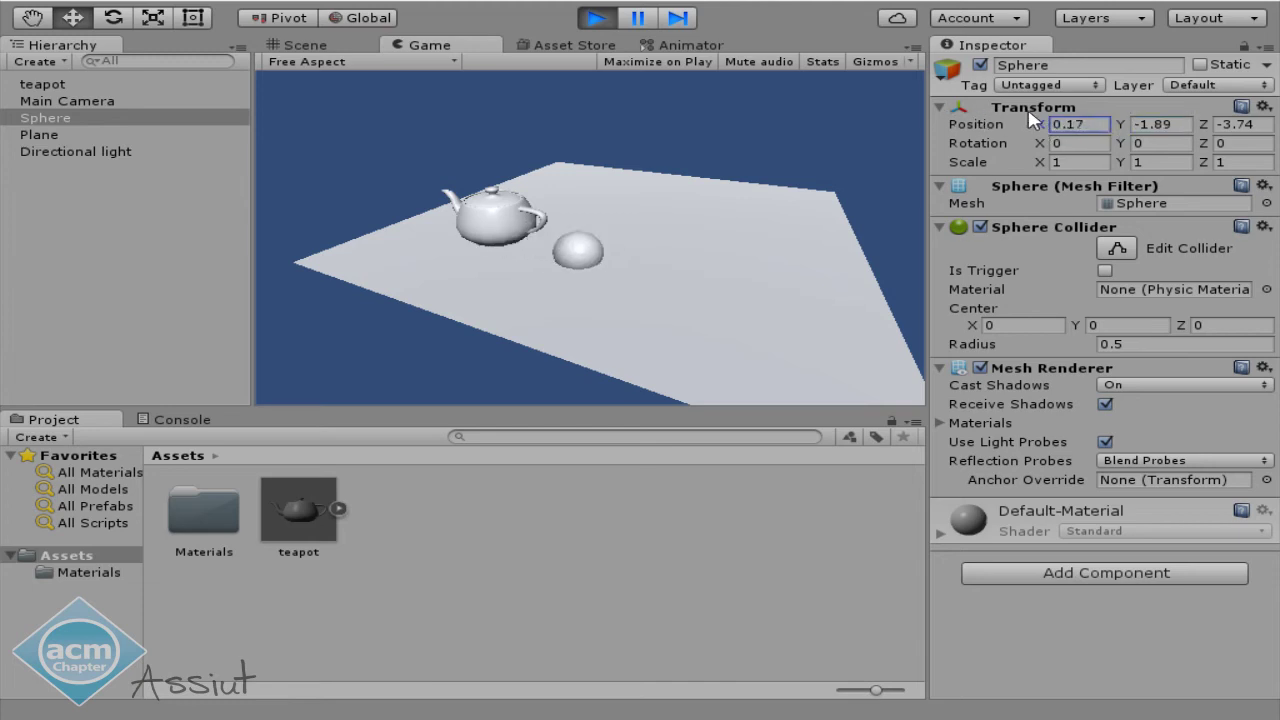
{"action": "left_click_drag", "start_coordinate": [1121, 124], "coordinate": [1133, 127]}
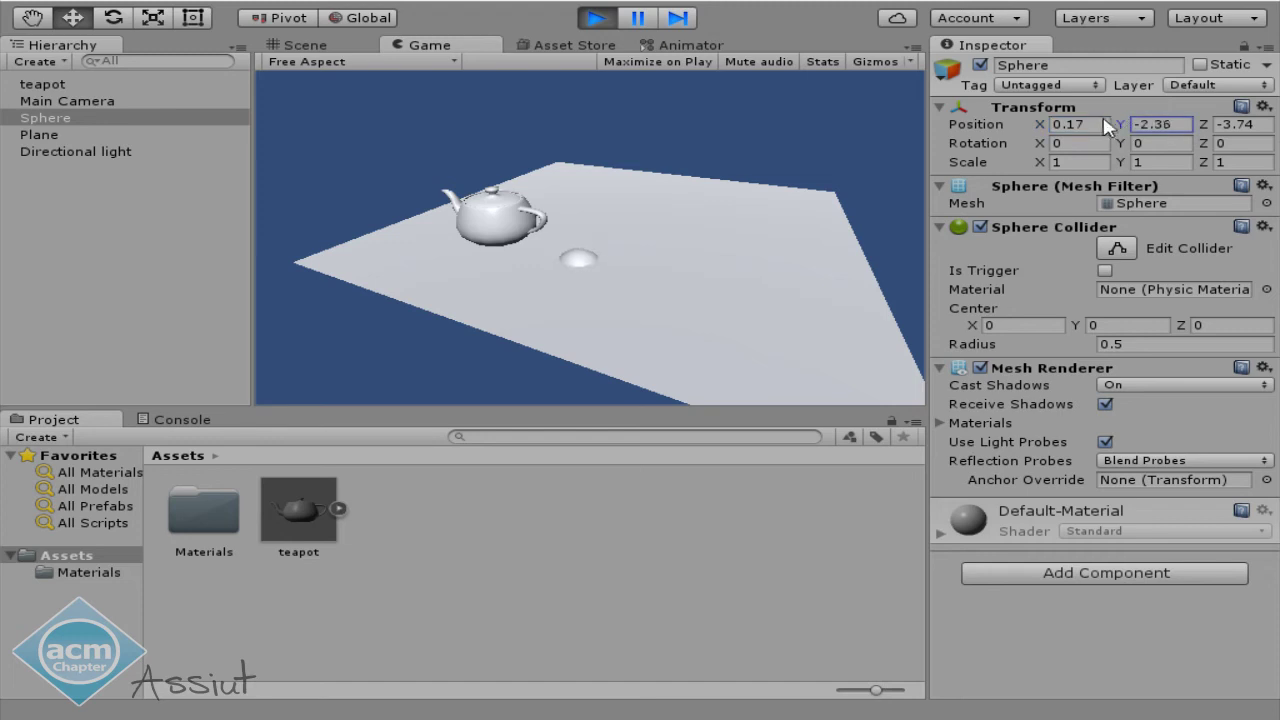
Check the teapot's components in the Inspector, then reselect the Sphere.
{"action": "left_click", "coordinate": [62, 88]}
{"action": "scroll", "coordinate": [1143, 480], "scroll_direction": "down", "scroll_amount": 3}
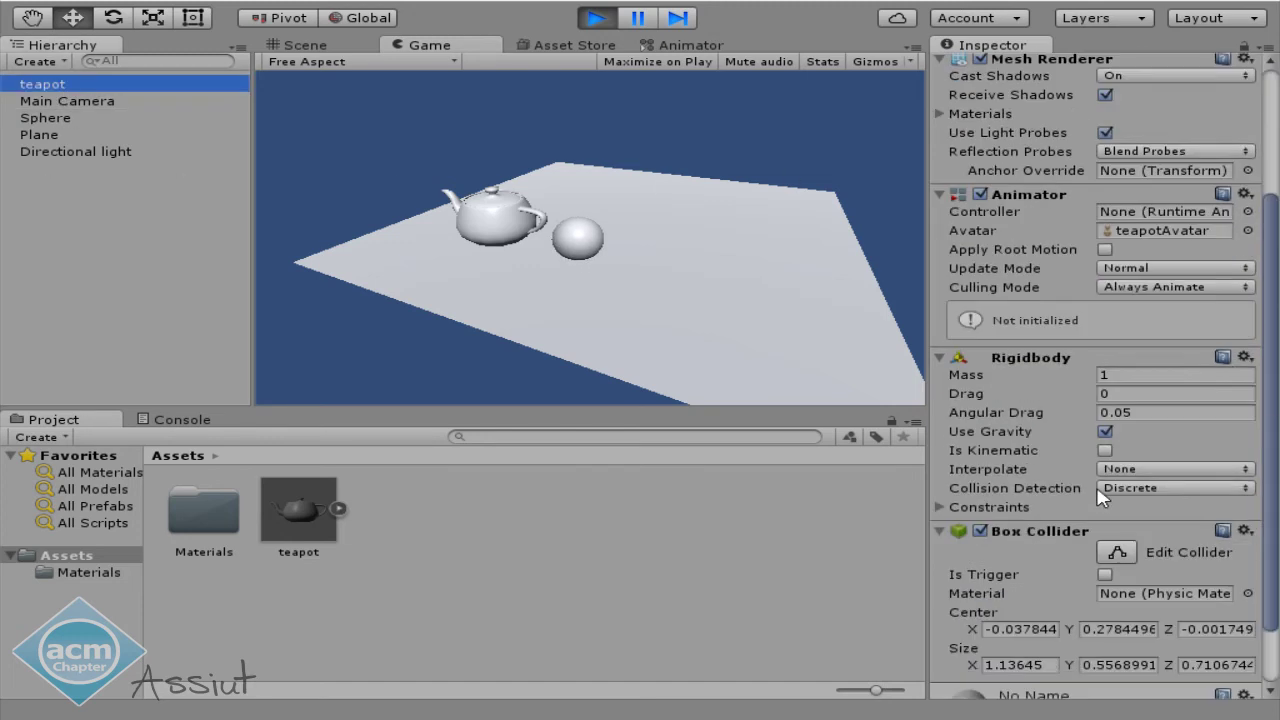
{"action": "scroll", "coordinate": [1100, 486], "scroll_direction": "up", "scroll_amount": 3}
{"action": "scroll", "coordinate": [1095, 485], "scroll_direction": "up", "scroll_amount": 2}
{"action": "scroll", "coordinate": [1095, 485], "scroll_direction": "down", "scroll_amount": 5}
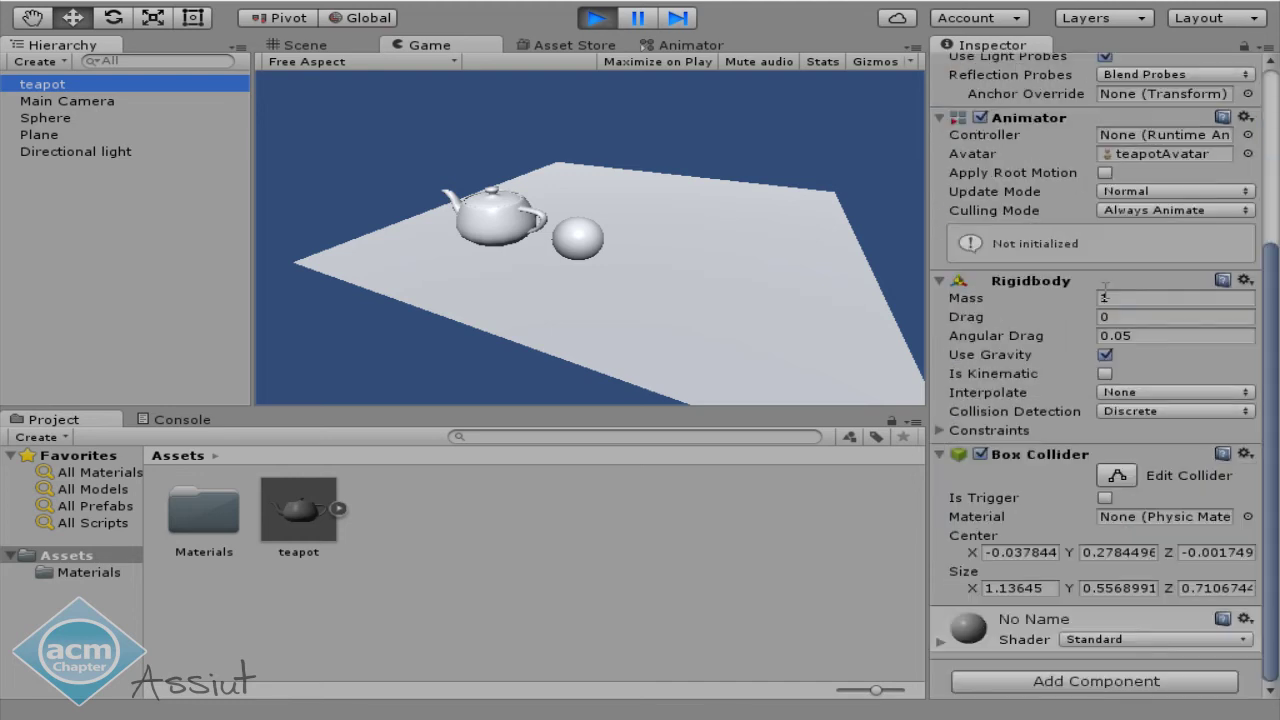
{"action": "left_click", "coordinate": [53, 121]}
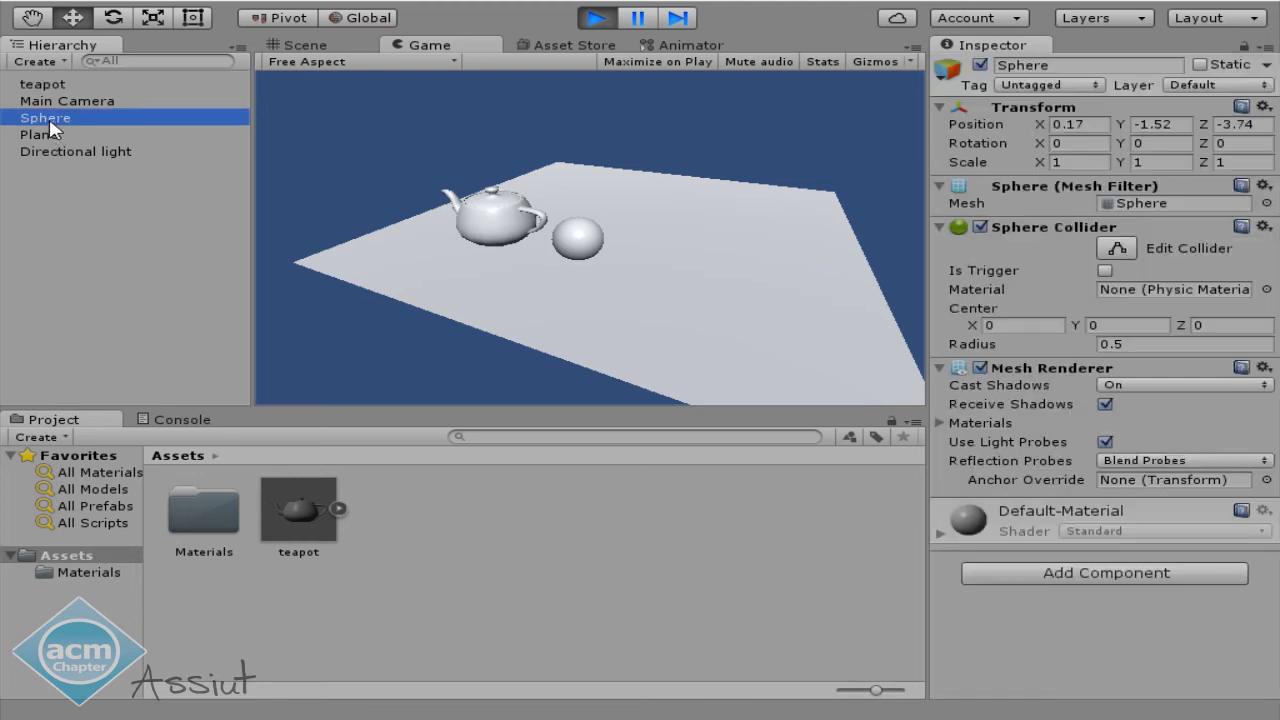
Stop the running scene and add a Physics > Rigidbody to the Sphere.
{"action": "left_click", "coordinate": [1154, 575]}
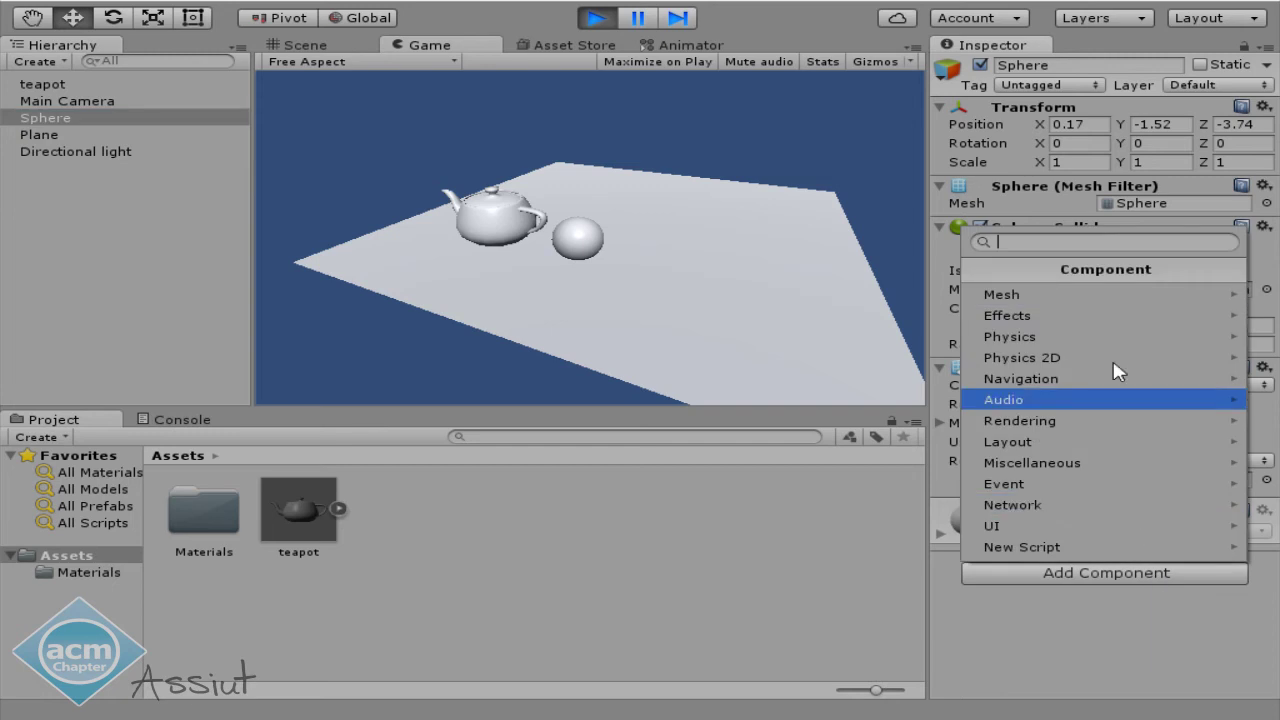
{"action": "left_click", "coordinate": [1090, 337]}
{"action": "left_click", "coordinate": [598, 18]}
{"action": "left_click", "coordinate": [1130, 574]}
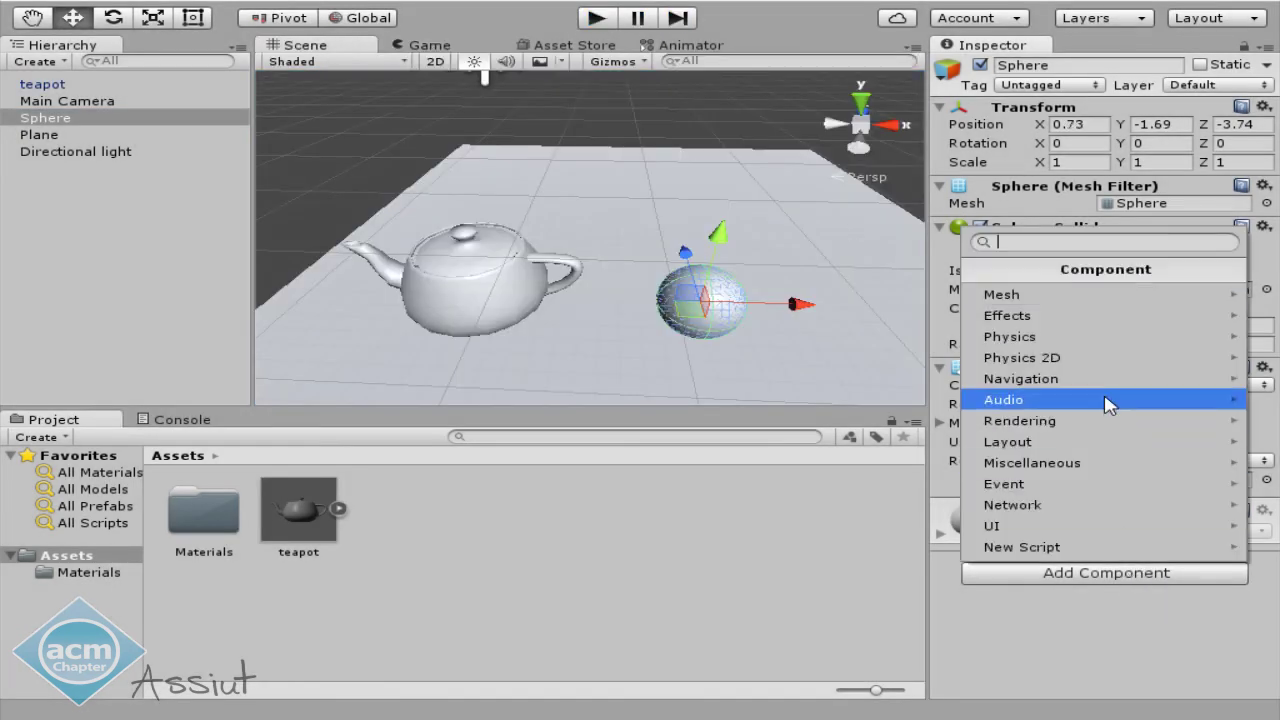
{"action": "left_click", "coordinate": [1095, 343]}
{"action": "left_click", "coordinate": [1065, 296]}
Play-test the scene, sliding the sphere left next to the teapot, then stop it.
{"action": "middle_click_drag", "start_coordinate": [650, 265], "coordinate": [612, 262]}
{"action": "left_click", "coordinate": [598, 18]}
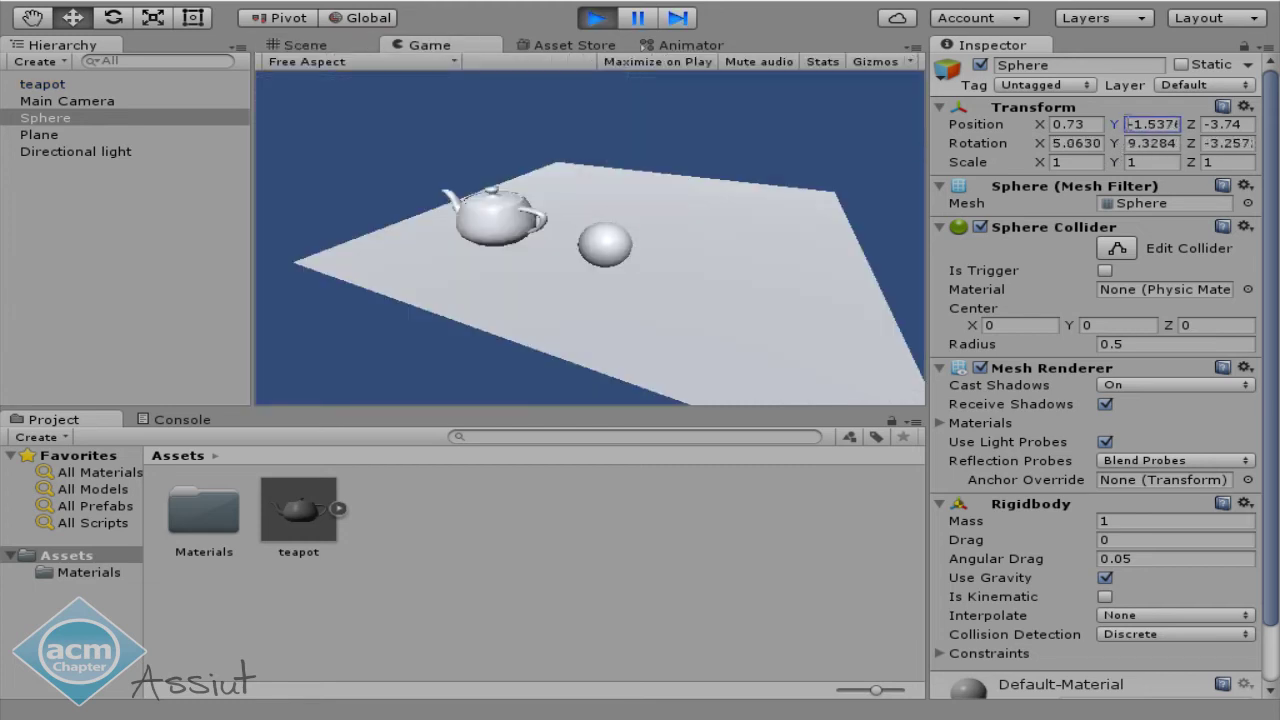
{"action": "mouse_move", "coordinate": [1040, 125]}
{"action": "left_mouse_down"}
{"action": "mouse_move", "coordinate": [1068, 128]}
{"action": "mouse_move", "coordinate": [876, 114]}
{"action": "left_mouse_up"}
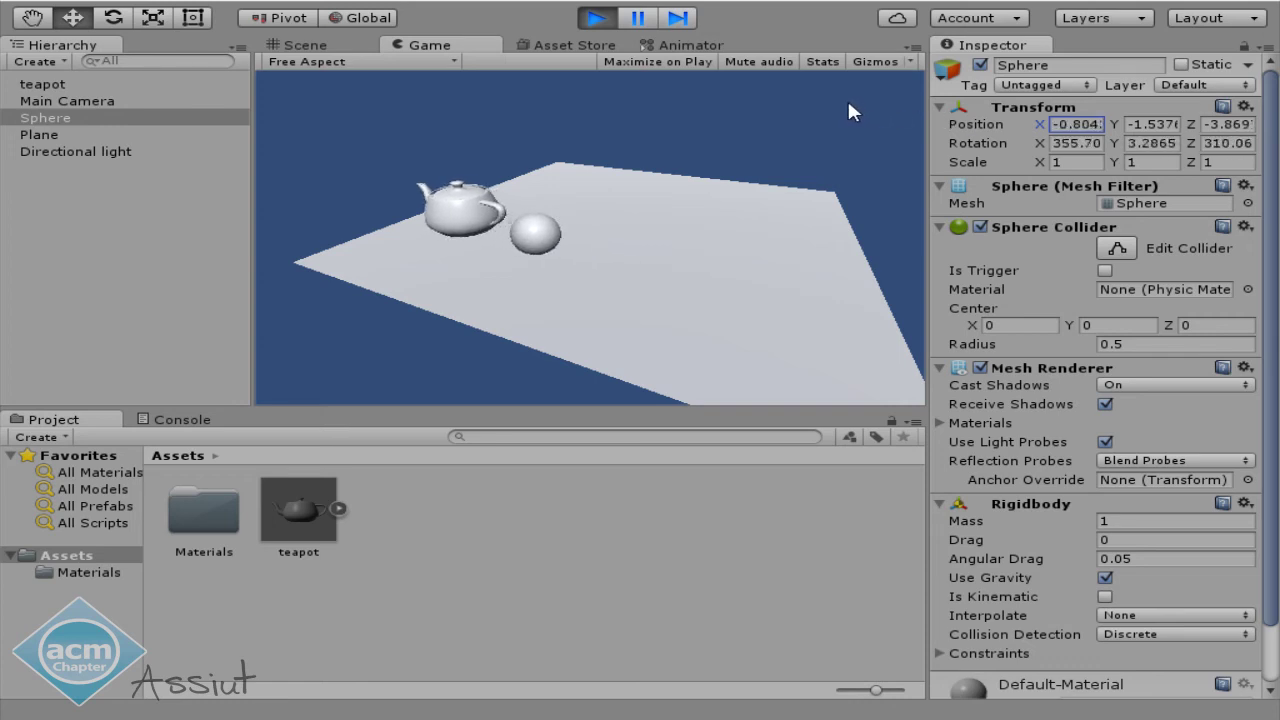
{"action": "left_click_drag", "start_coordinate": [849, 103], "coordinate": [675, 64]}
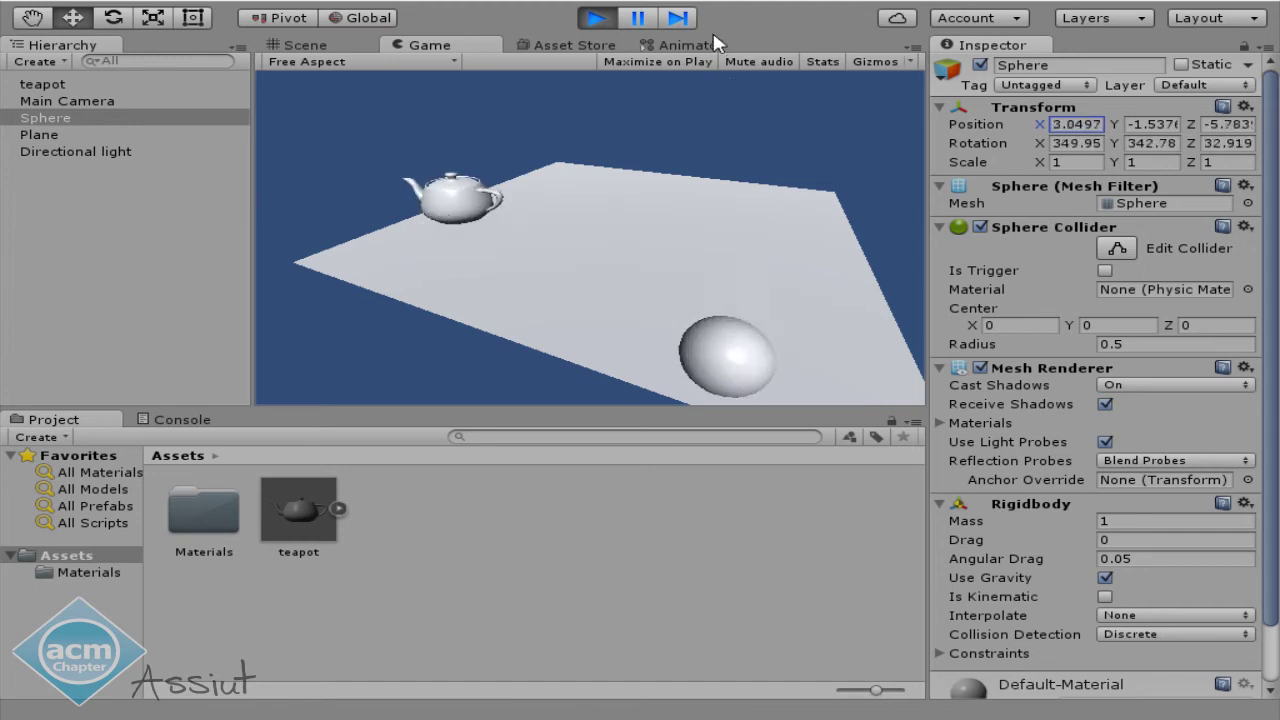
{"action": "left_click", "coordinate": [606, 18]}
{"action": "middle_click_drag", "start_coordinate": [640, 217], "coordinate": [744, 212]}
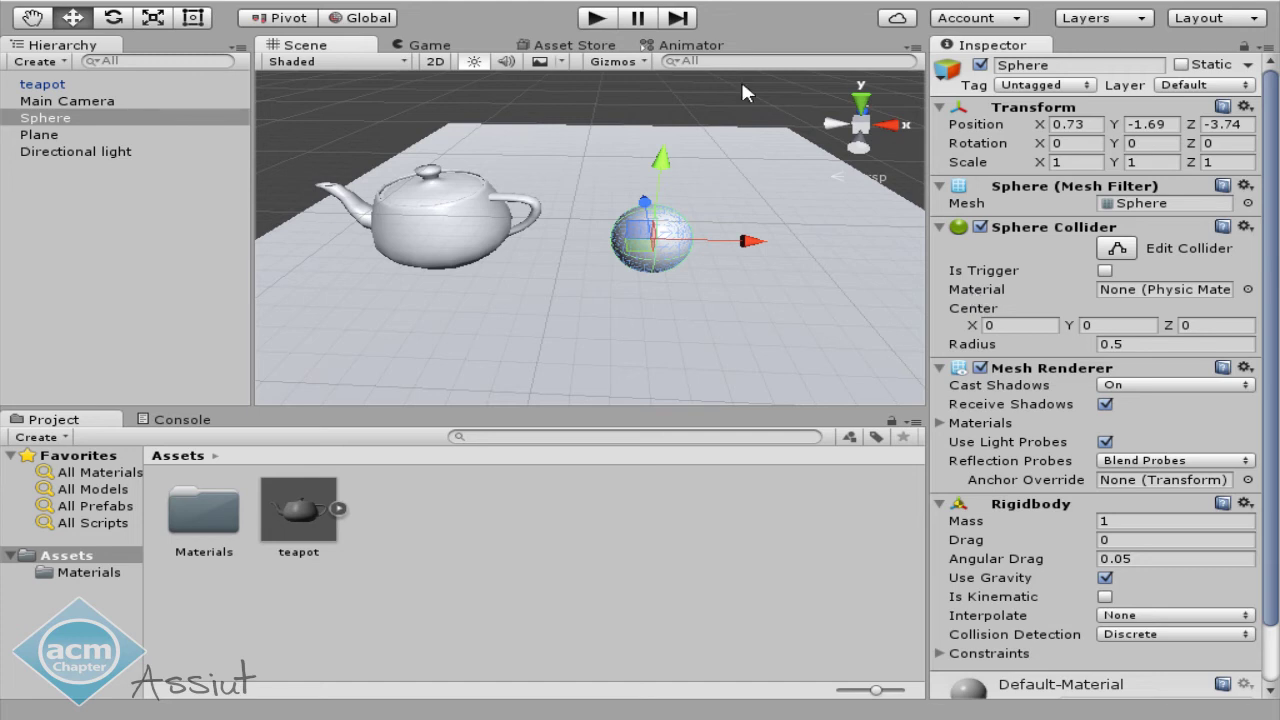
Open the GameObject menu in the menu bar.
{"action": "left_click", "coordinate": [184, 2]}
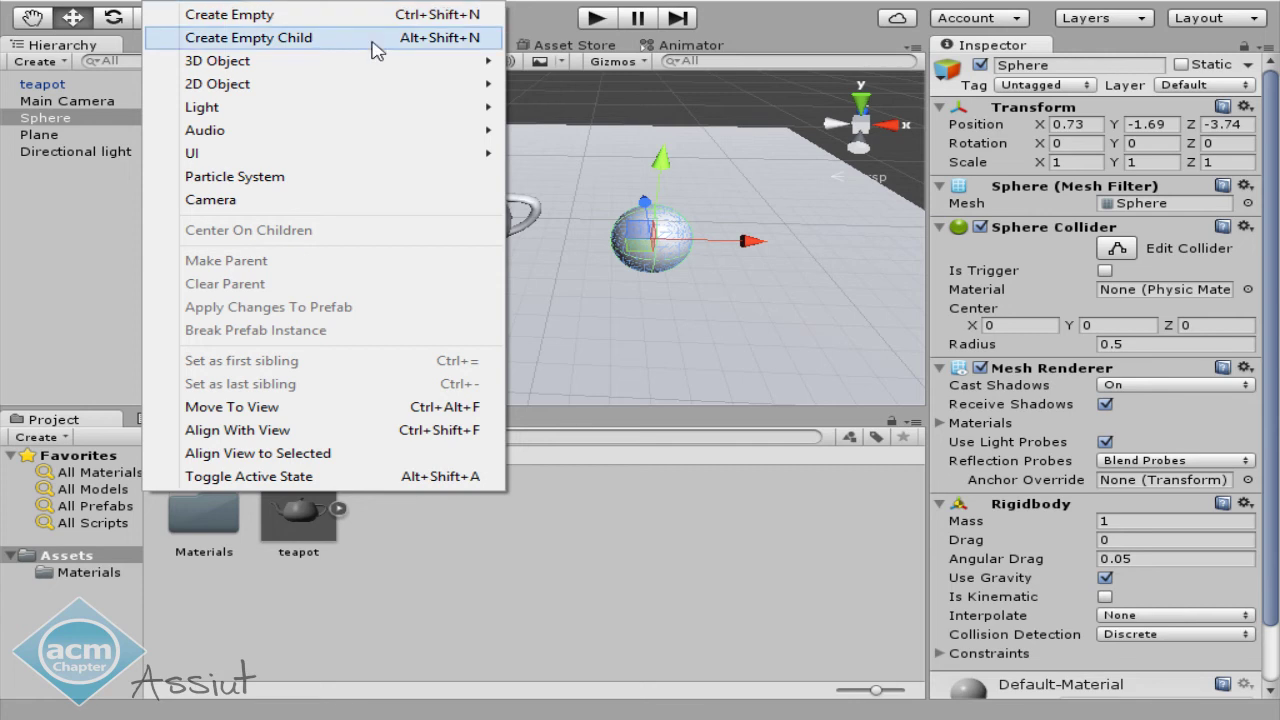
Dismiss the GameObject menu and select the teapot to view its Rigidbody and Box Collider.
{"action": "left_click", "coordinate": [638, 192]}
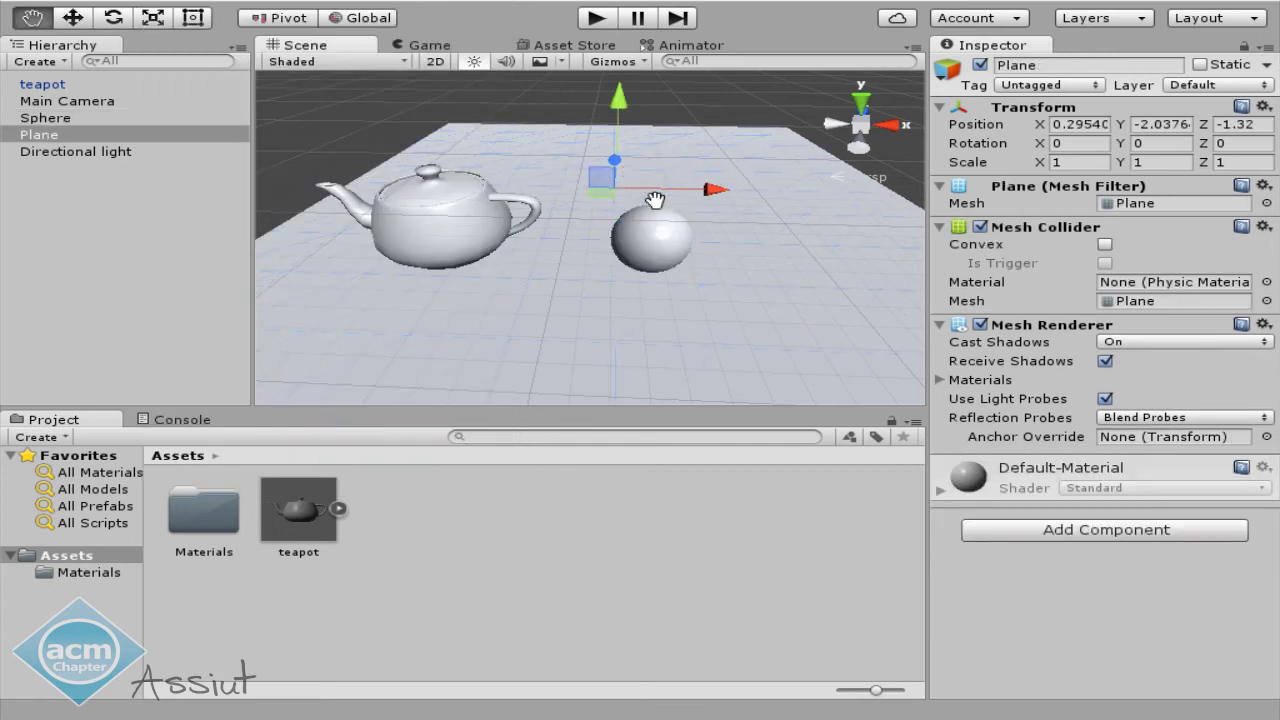
{"action": "scroll", "coordinate": [655, 203], "scroll_direction": "up", "scroll_amount": 3}
{"action": "left_click", "coordinate": [468, 276]}
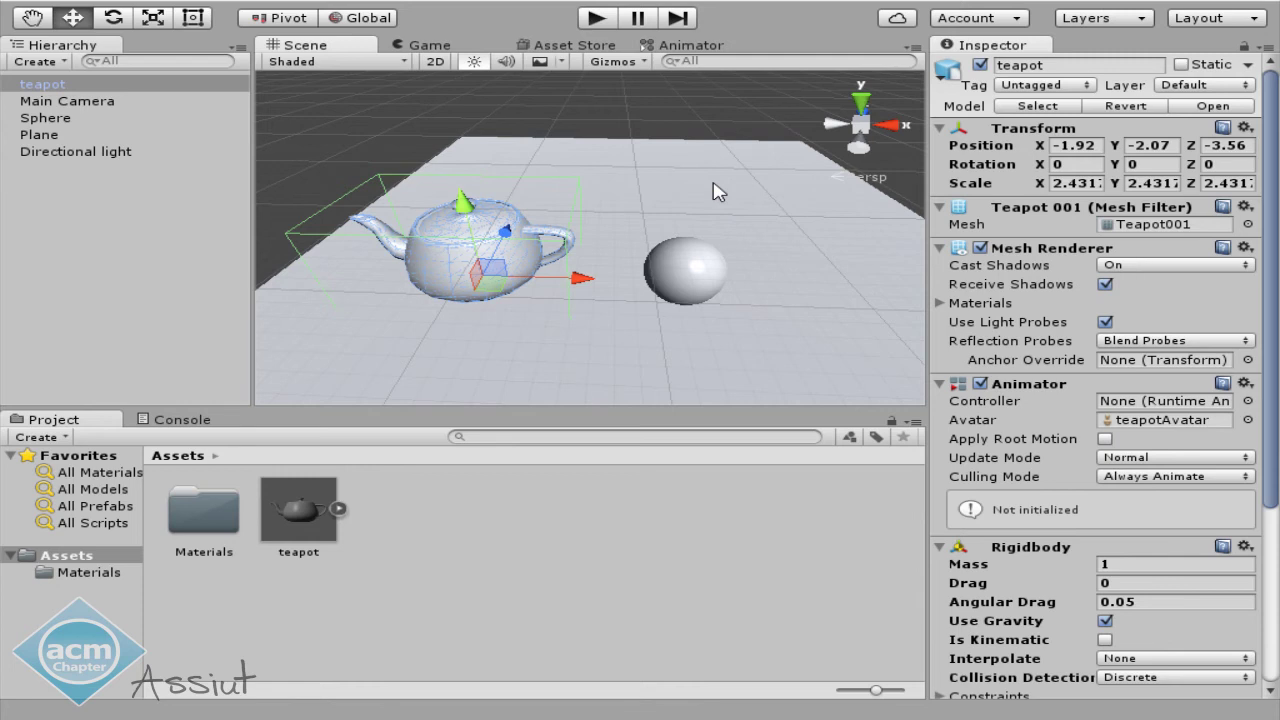
Remove the teapot's Rigidbody and re-add it so it follows the Box Collider.
{"action": "scroll", "coordinate": [1030, 465], "scroll_direction": "down", "scroll_amount": 3}
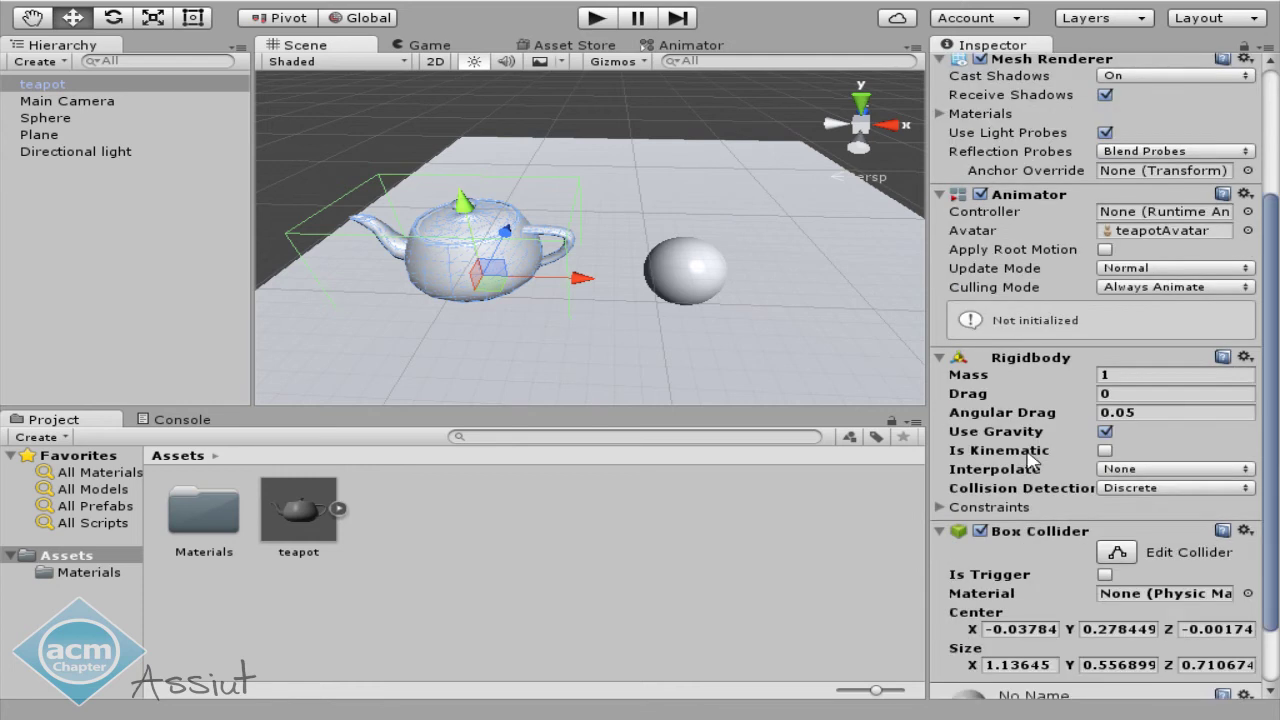
{"action": "right_click", "coordinate": [1040, 368]}
{"action": "left_click", "coordinate": [1095, 403]}
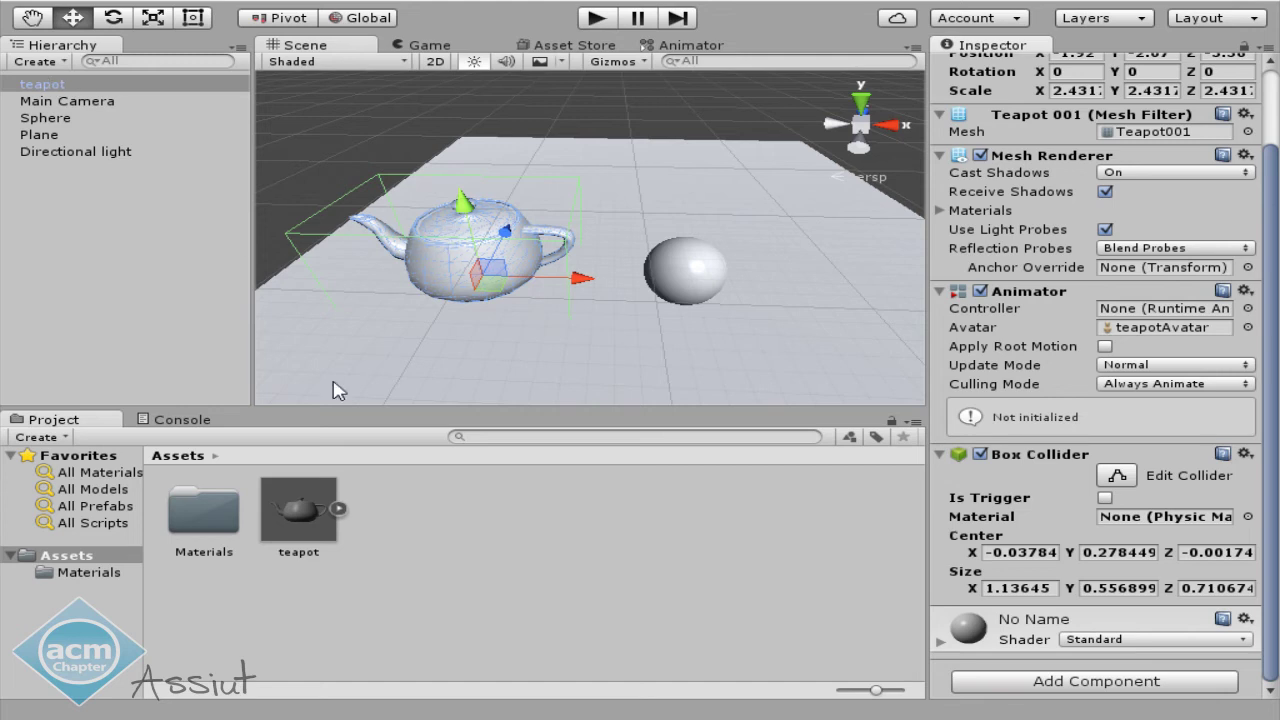
{"action": "left_click", "coordinate": [1133, 689]}
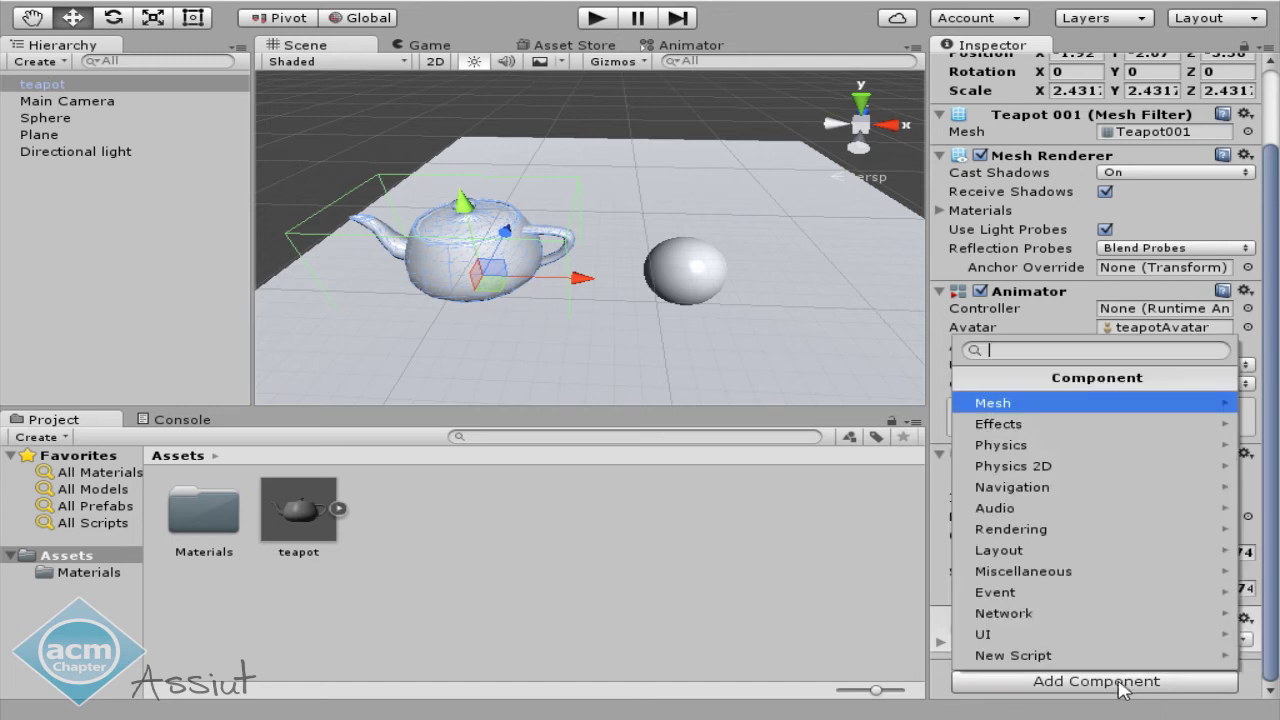
{"action": "left_click", "coordinate": [1105, 450]}
{"action": "left_click", "coordinate": [1010, 403]}
{"action": "scroll", "coordinate": [1030, 528], "scroll_direction": "down", "scroll_amount": 3}
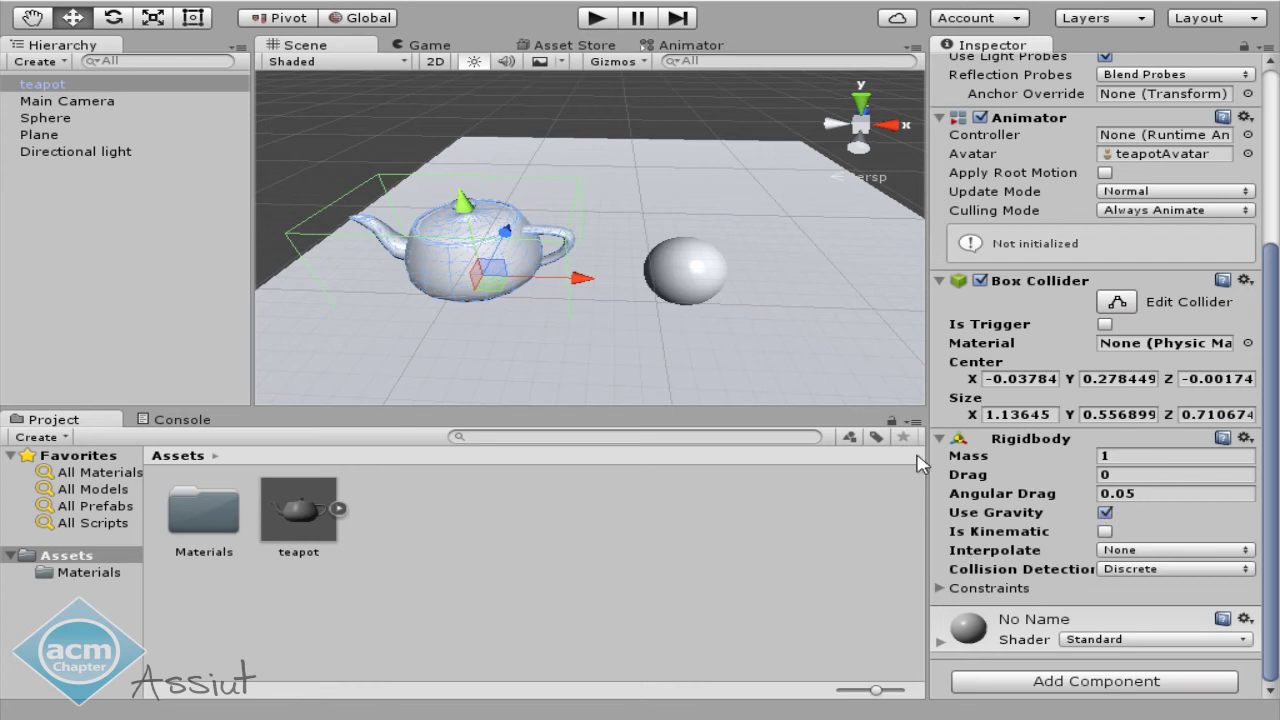
Raise the teapot above the plane and tilt it with the Rotate tool.
{"action": "left_click_drag", "start_coordinate": [465, 218], "coordinate": [434, 100]}
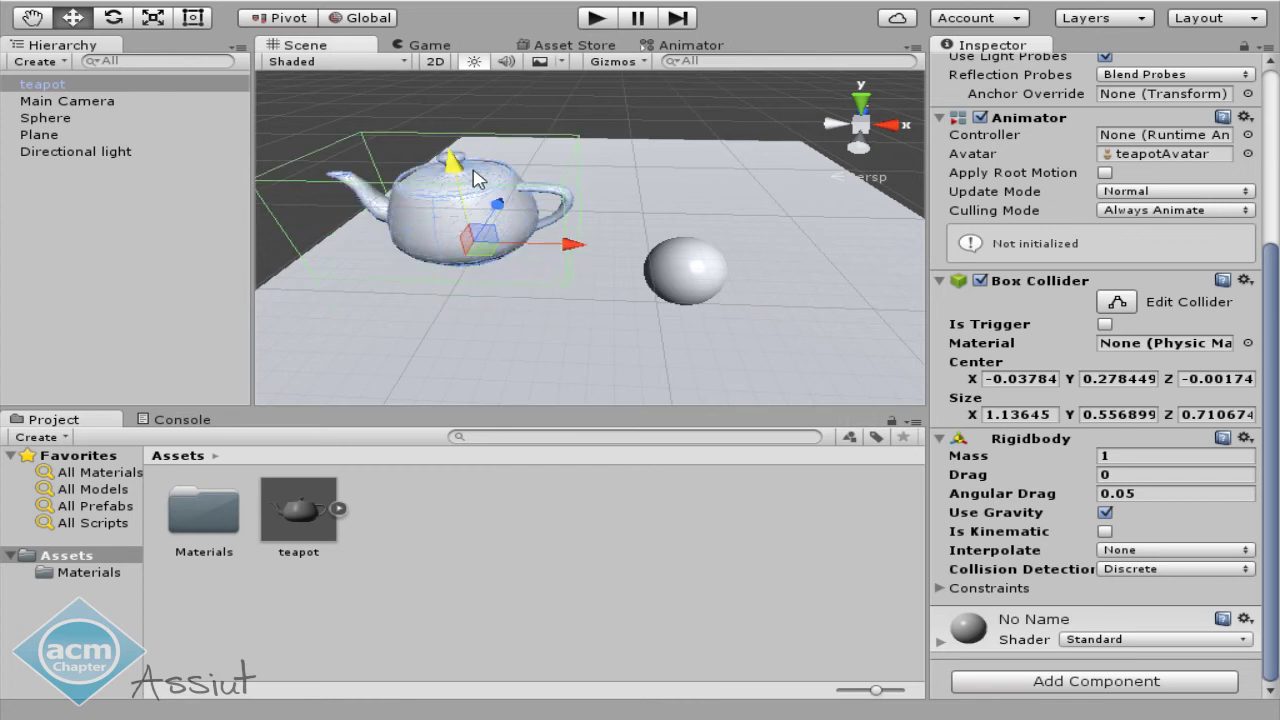
{"action": "left_click", "coordinate": [113, 17]}
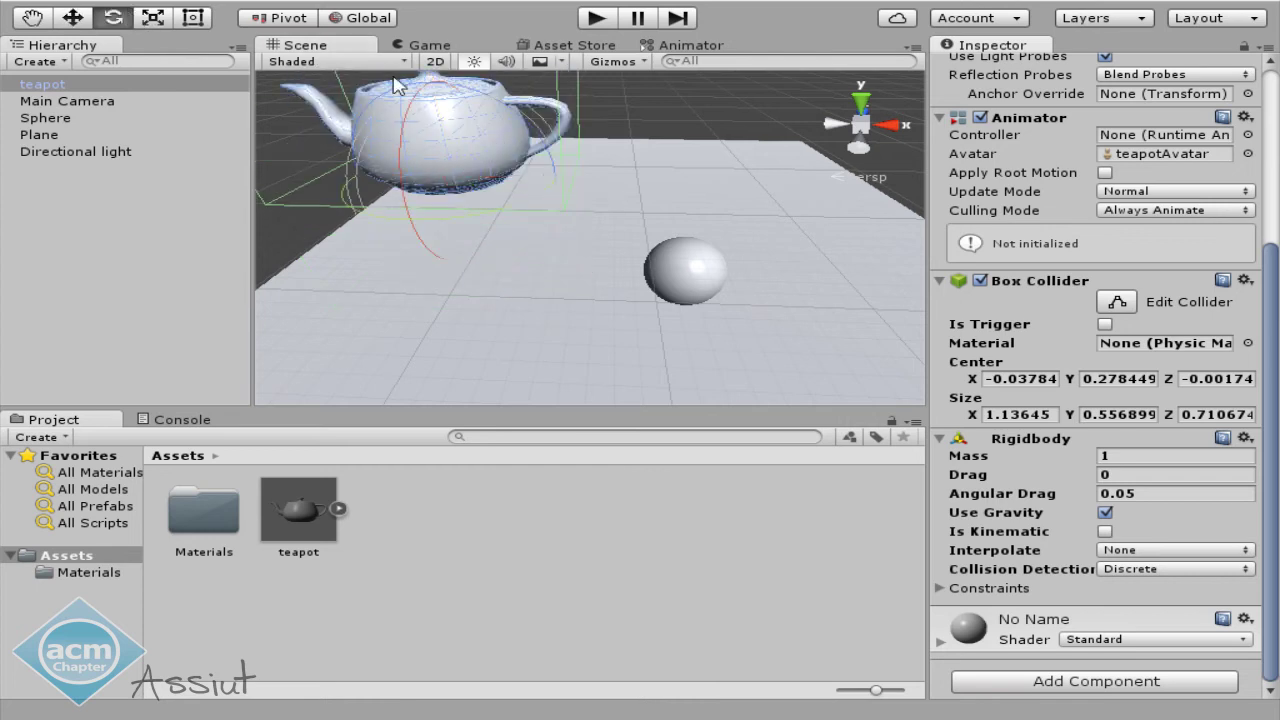
{"action": "left_click_drag", "start_coordinate": [543, 137], "coordinate": [562, 180]}
Reframe the Scene view, select the Main Camera and open the GameObject menu.
{"action": "key", "text": "q"}
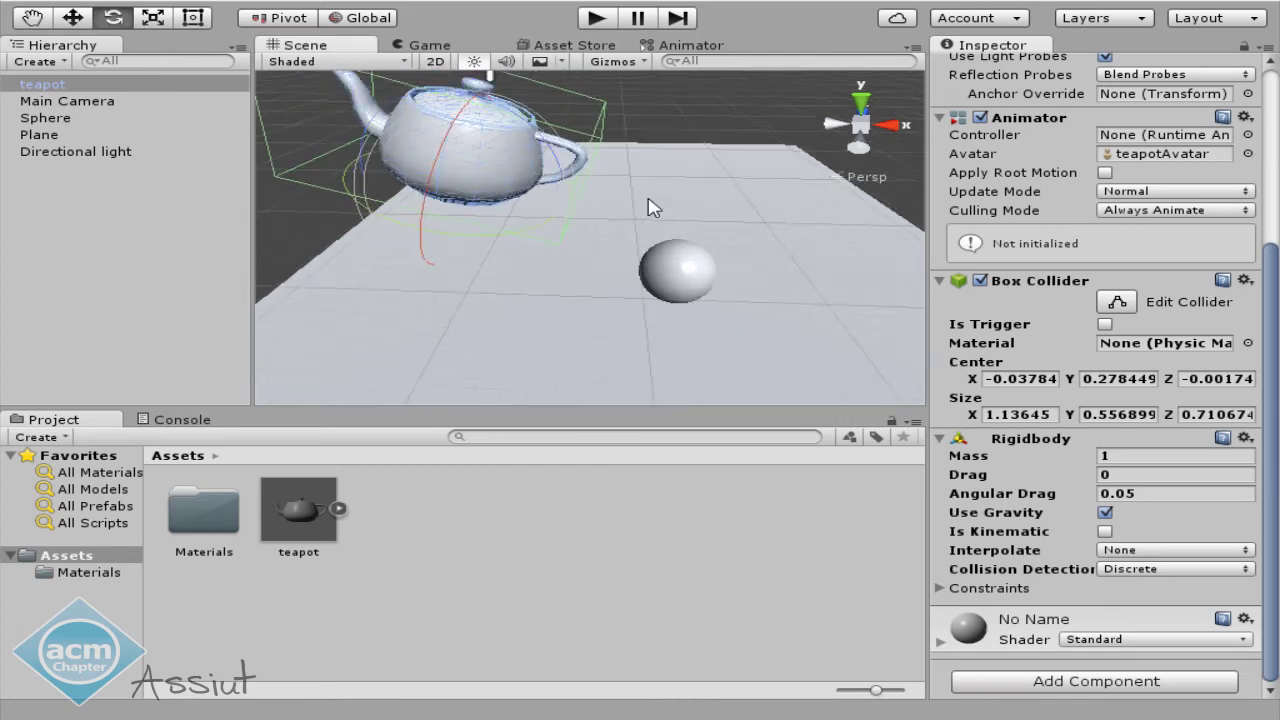
{"action": "scroll", "coordinate": [654, 206], "scroll_direction": "down", "scroll_amount": 5}
{"action": "scroll", "coordinate": [754, 231], "scroll_direction": "down", "scroll_amount": 3}
{"action": "middle_click_drag", "start_coordinate": [686, 198], "coordinate": [680, 199]}
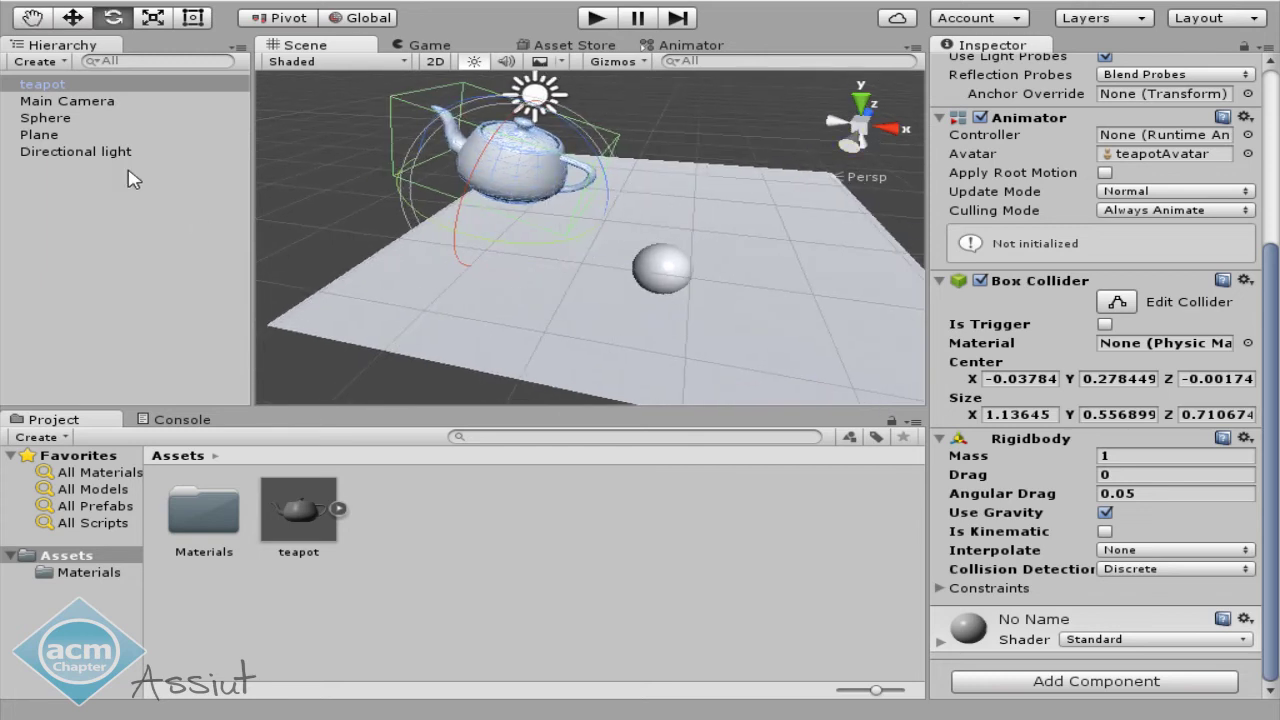
{"action": "left_click", "coordinate": [76, 106]}
{"action": "left_click", "coordinate": [147, 8]}
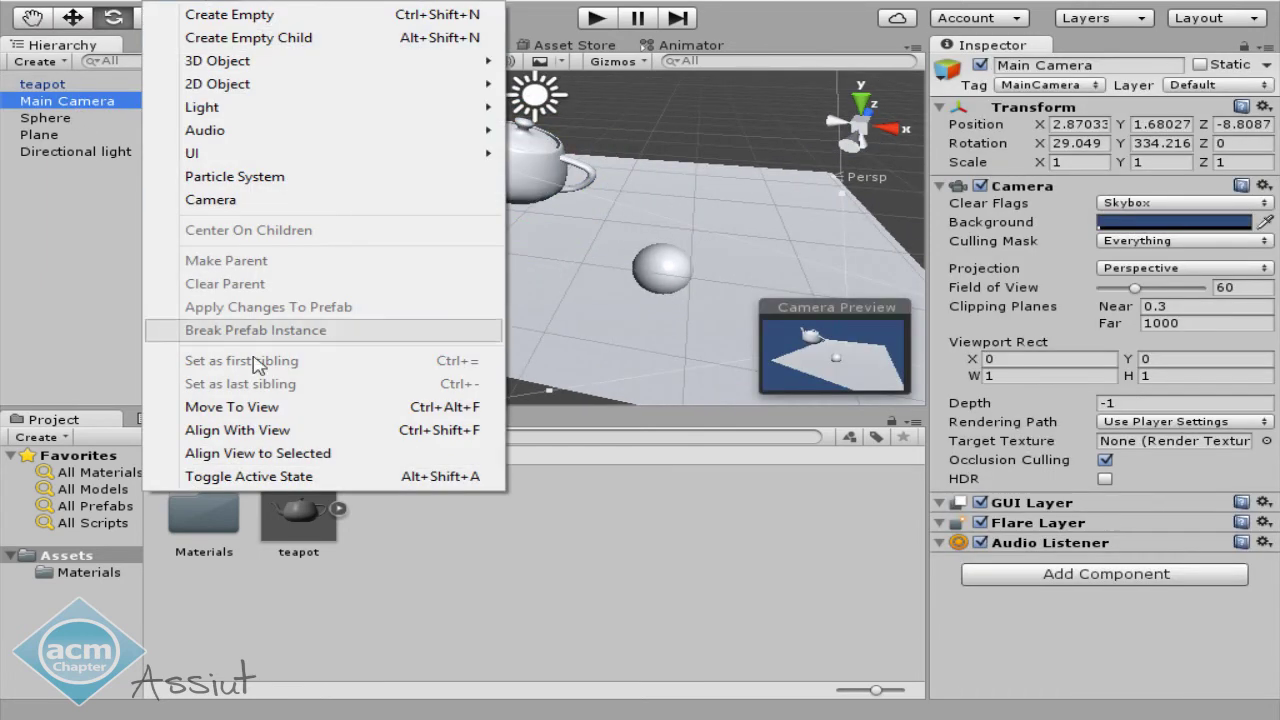
Align the Main Camera with the view, then play-test by sliding the sphere into the falling teapot.
{"action": "left_click", "coordinate": [320, 430]}
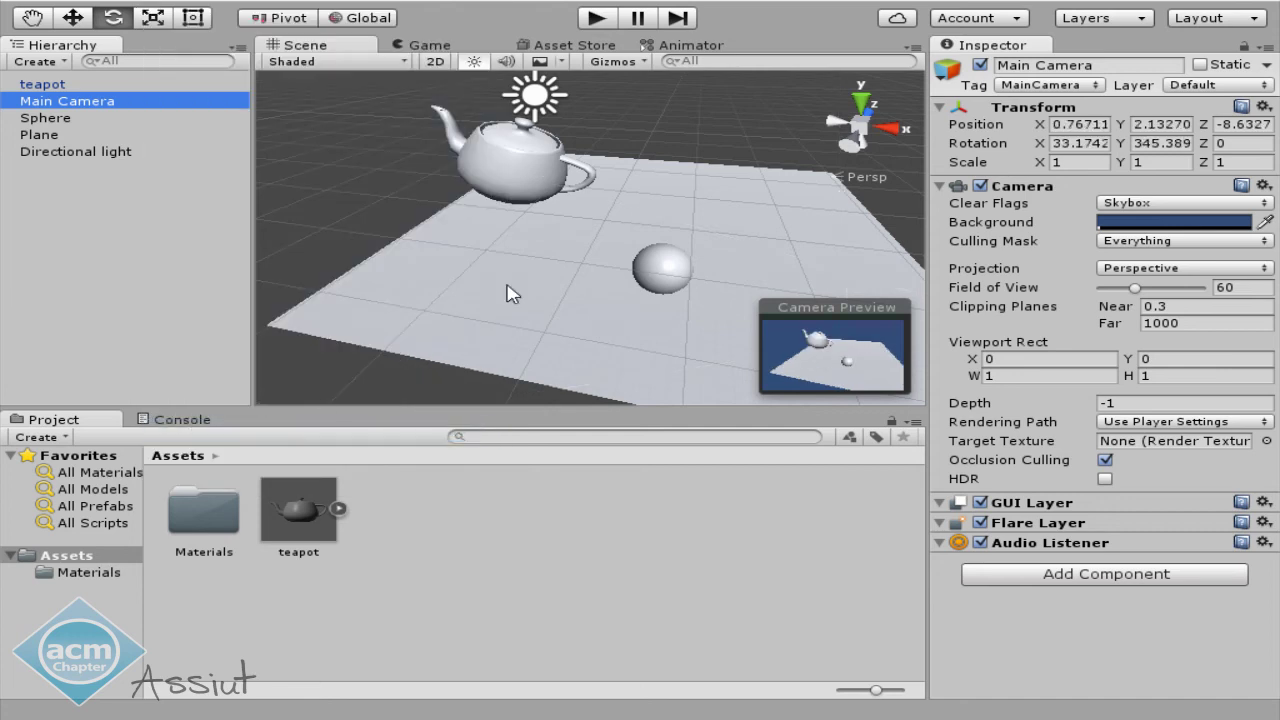
{"action": "left_click", "coordinate": [595, 19]}
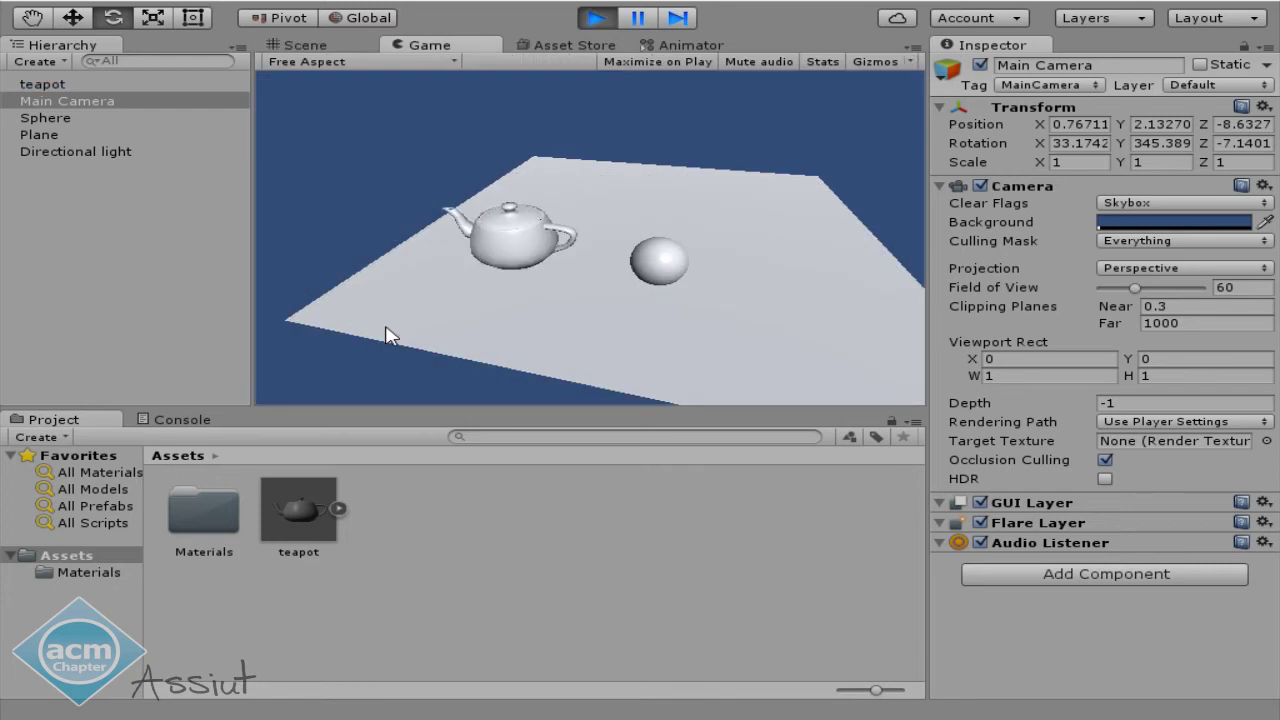
{"action": "left_click", "coordinate": [46, 117]}
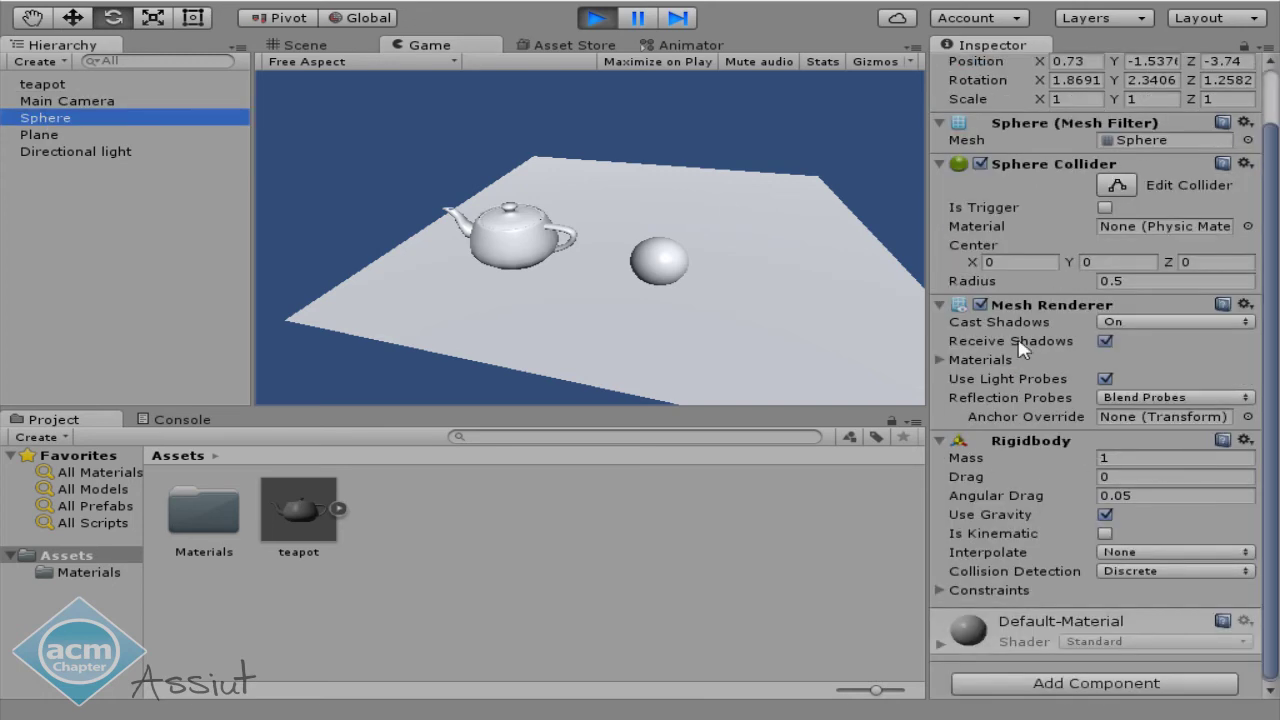
{"action": "left_click", "coordinate": [1135, 124]}
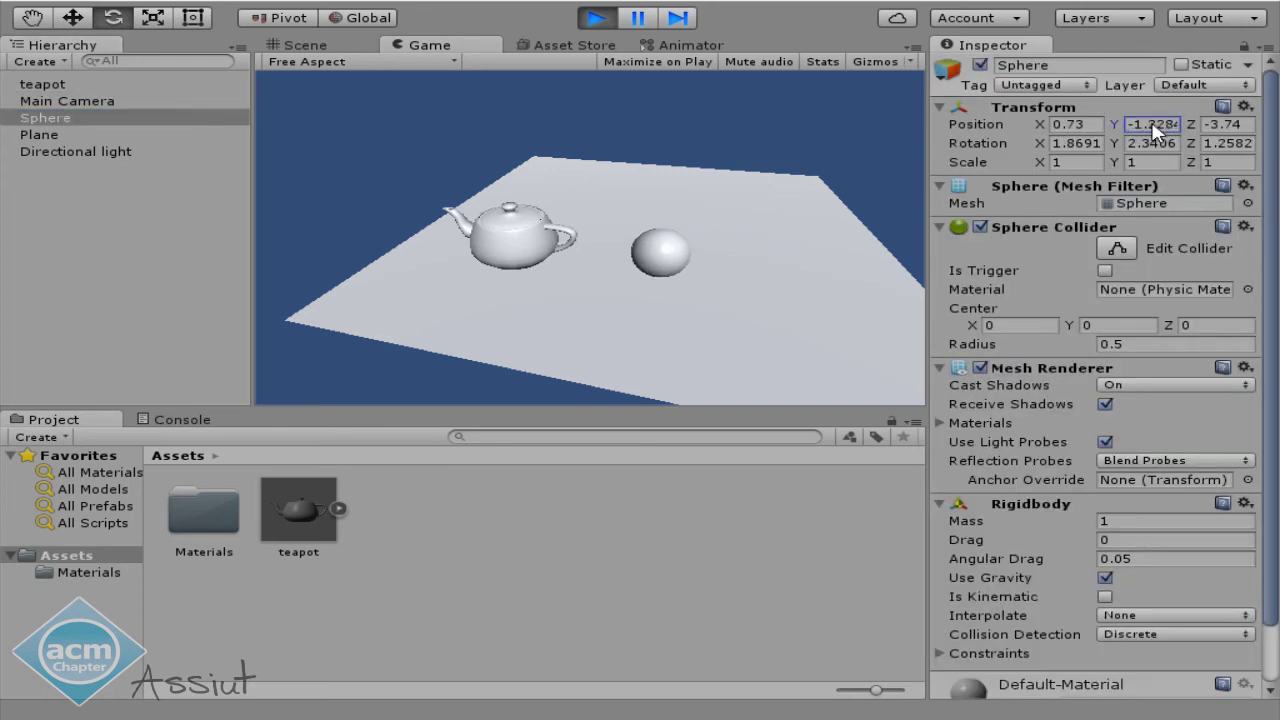
{"action": "left_click_drag", "start_coordinate": [1040, 124], "coordinate": [904, 125]}
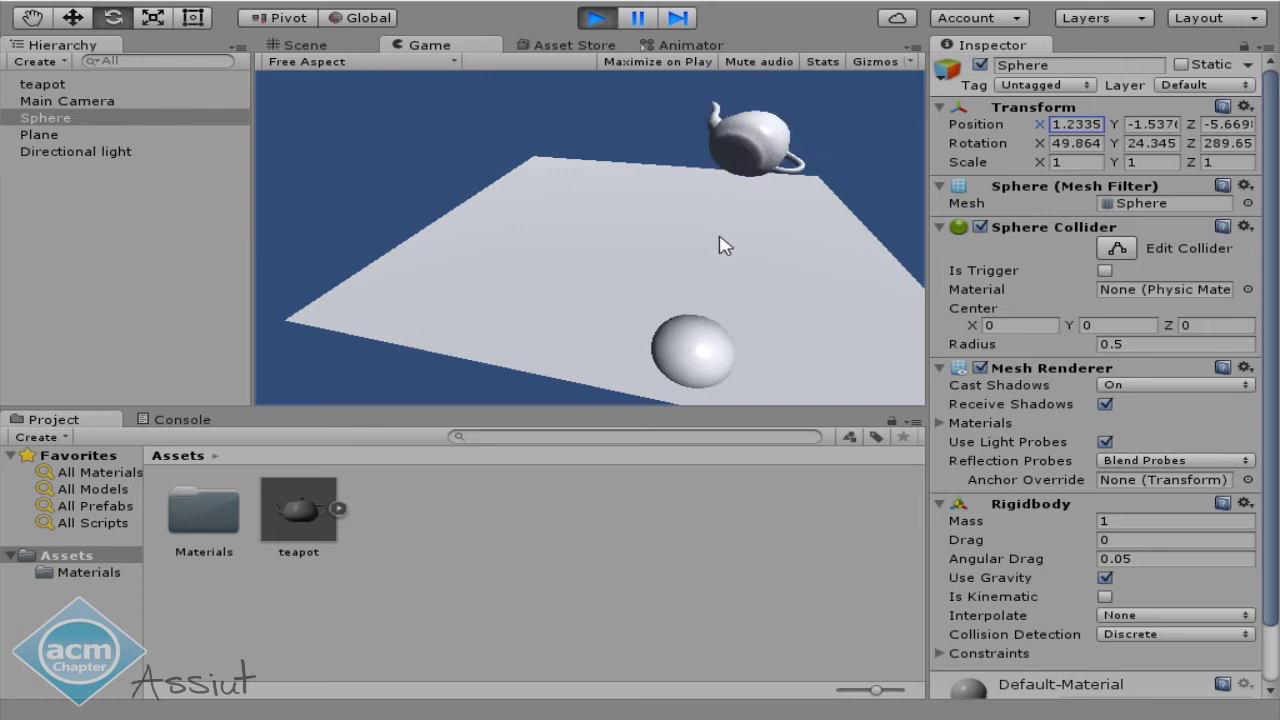
{"action": "left_click", "coordinate": [597, 18]}
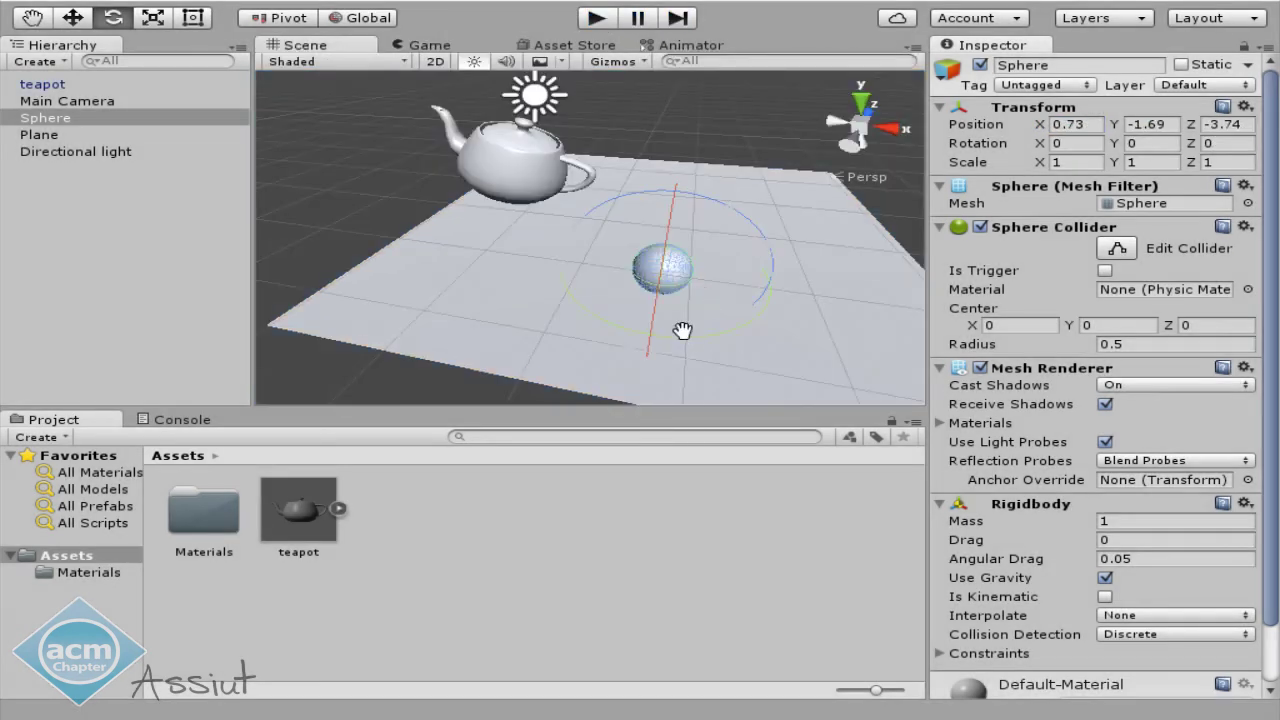
Zoom out and orbit the Scene view for a wider look at the sphere and tilted teapot.
{"action": "scroll", "coordinate": [566, 312], "scroll_direction": "down", "scroll_amount": 1}
{"action": "scroll", "coordinate": [614, 286], "scroll_direction": "down", "scroll_amount": 2}
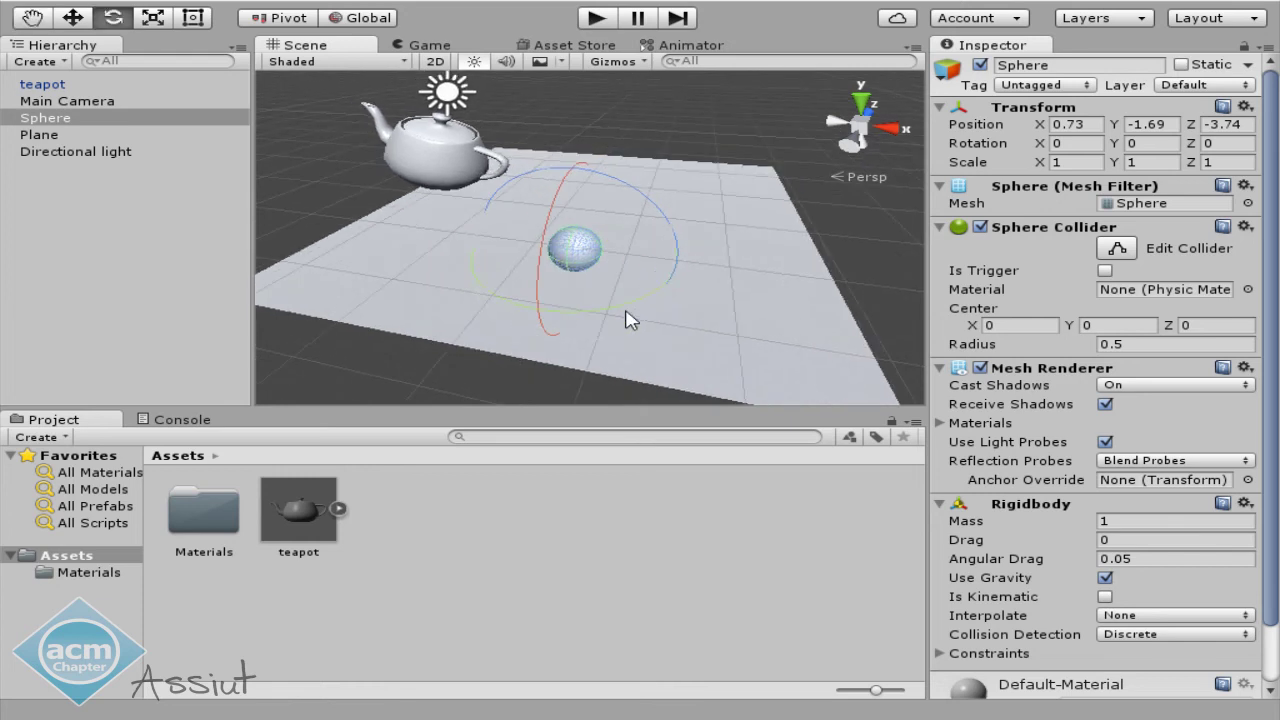
{"action": "scroll", "coordinate": [634, 314], "scroll_direction": "down", "scroll_amount": 1}
{"action": "left_click_drag", "start_coordinate": [497, 367], "coordinate": [504, 343], "text": "alt"}
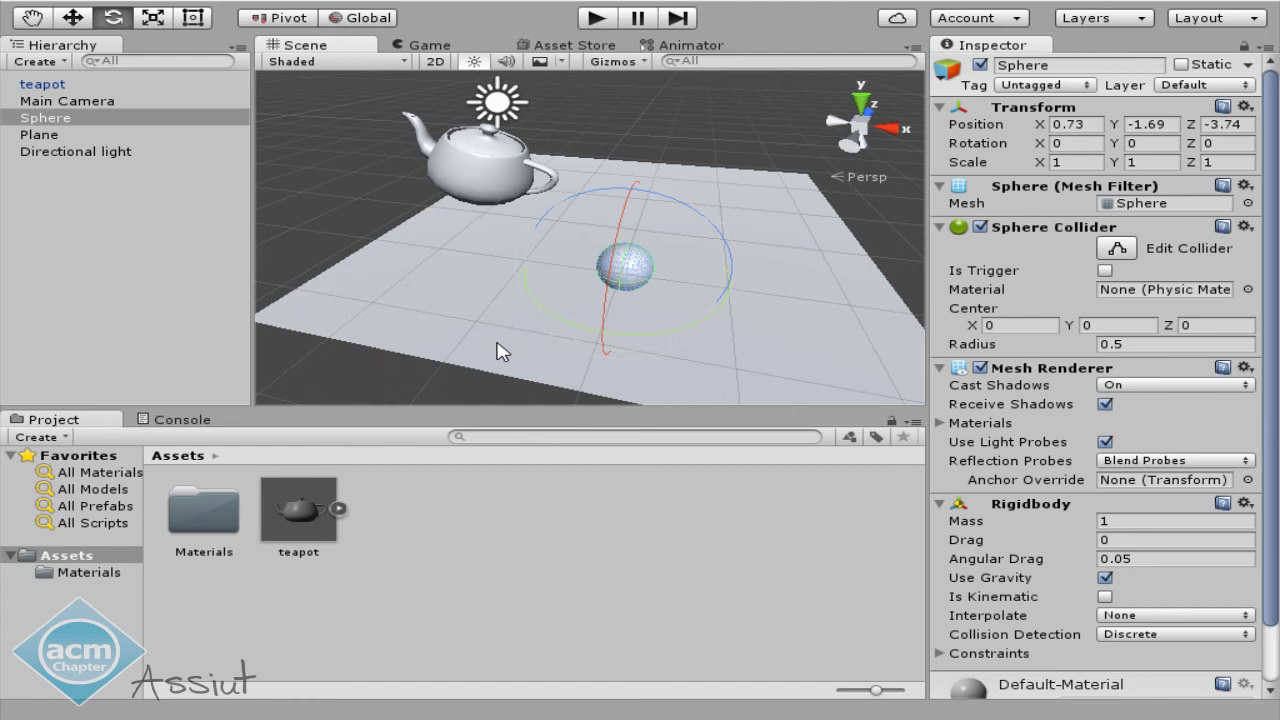
{"action": "mouse_move", "coordinate": [578, 313]}
{"action": "left_mouse_down", "text": "alt"}
{"action": "mouse_move", "coordinate": [586, 252]}
{"action": "mouse_move", "coordinate": [559, 246]}
{"action": "left_mouse_up", "text": "alt"}
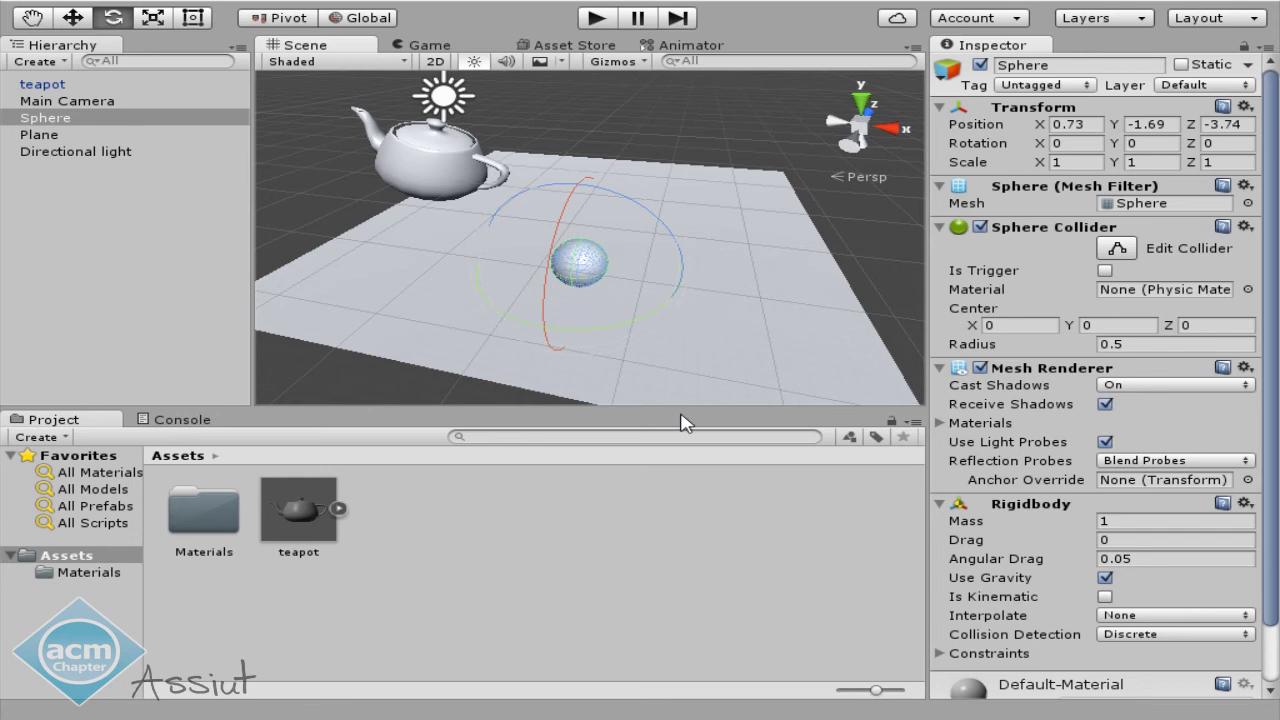
Import texture.jpg from the desktop into Assets and select it to see its import settings.
{"action": "key", "text": "super+d"}
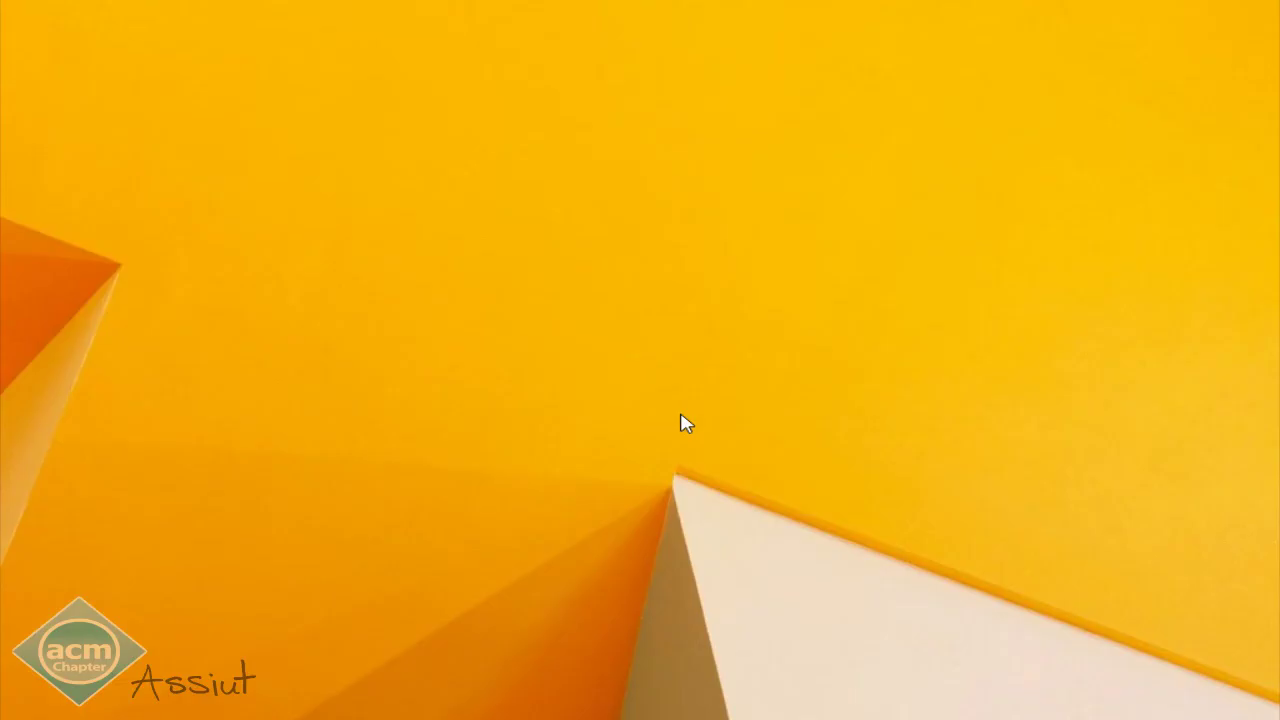
{"action": "mouse_move", "coordinate": [726, 228]}
{"action": "left_mouse_down"}
{"action": "mouse_move", "coordinate": [712, 680]}
{"action": "mouse_move", "coordinate": [714, 600]}
{"action": "left_mouse_up"}
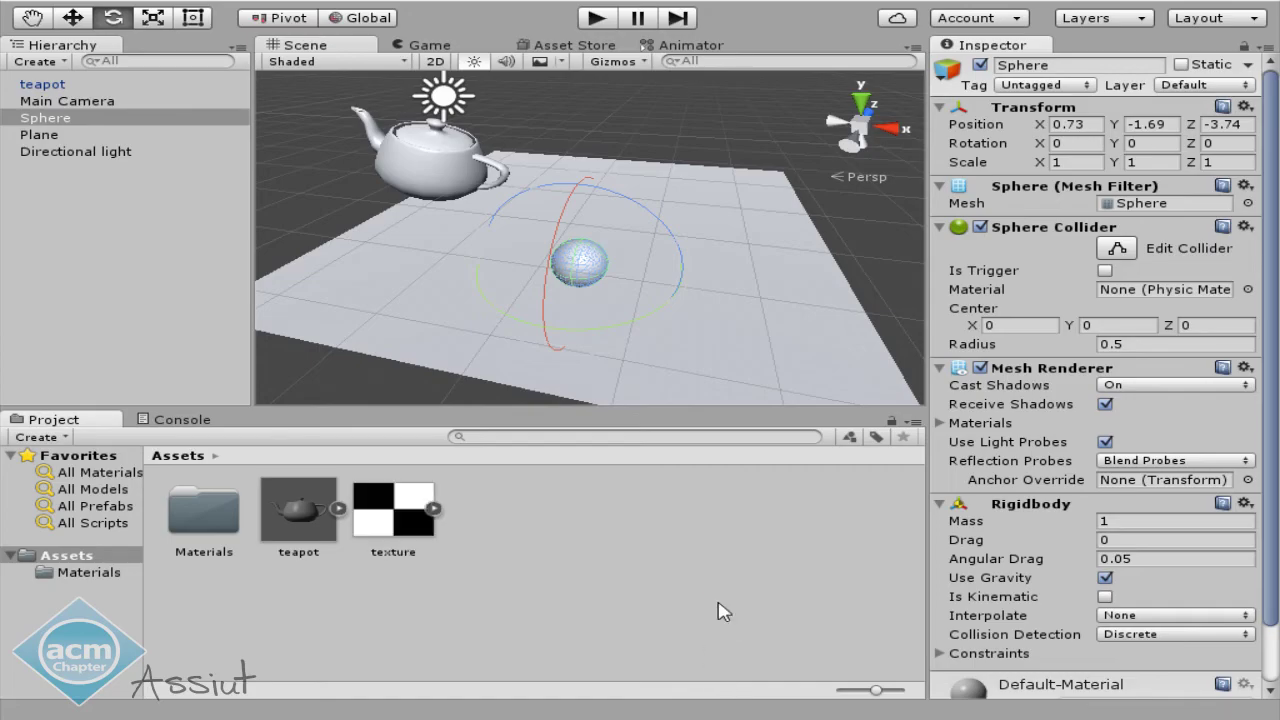
{"action": "left_click", "coordinate": [397, 507]}
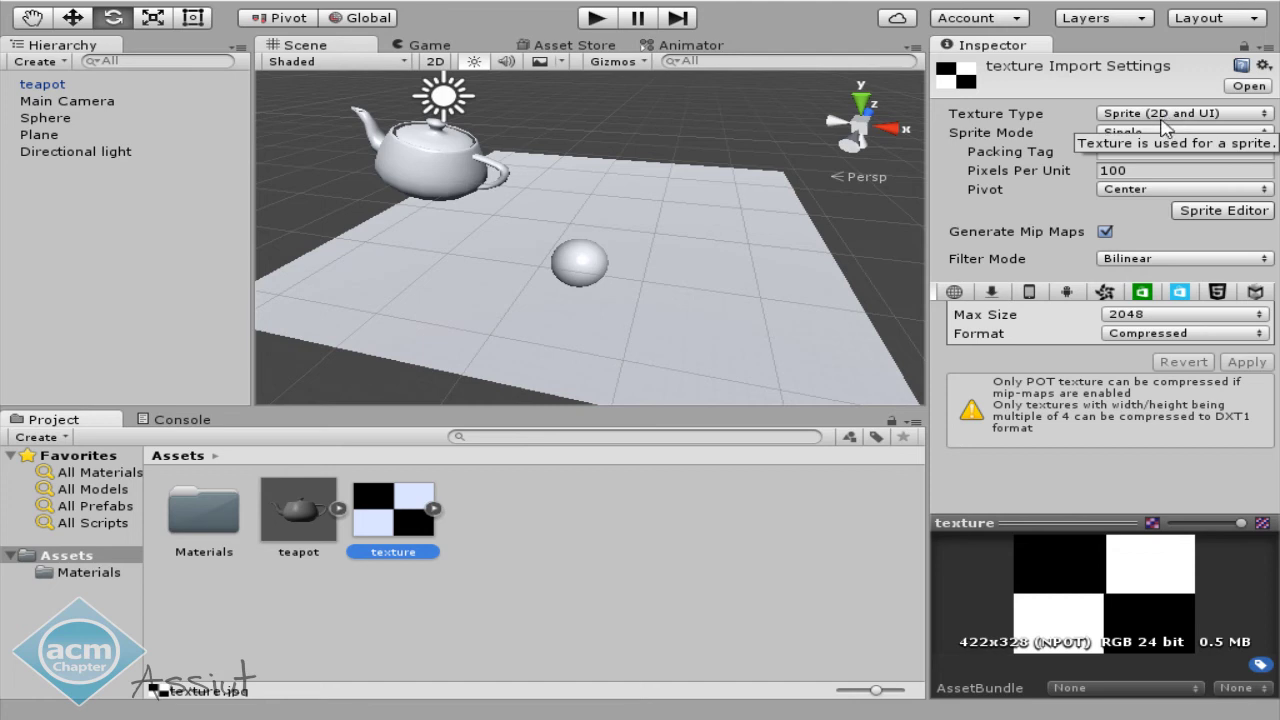
Set the texture type to Texture and Wrap Mode to Repeat, and apply the import settings.
{"action": "left_click", "coordinate": [1164, 117]}
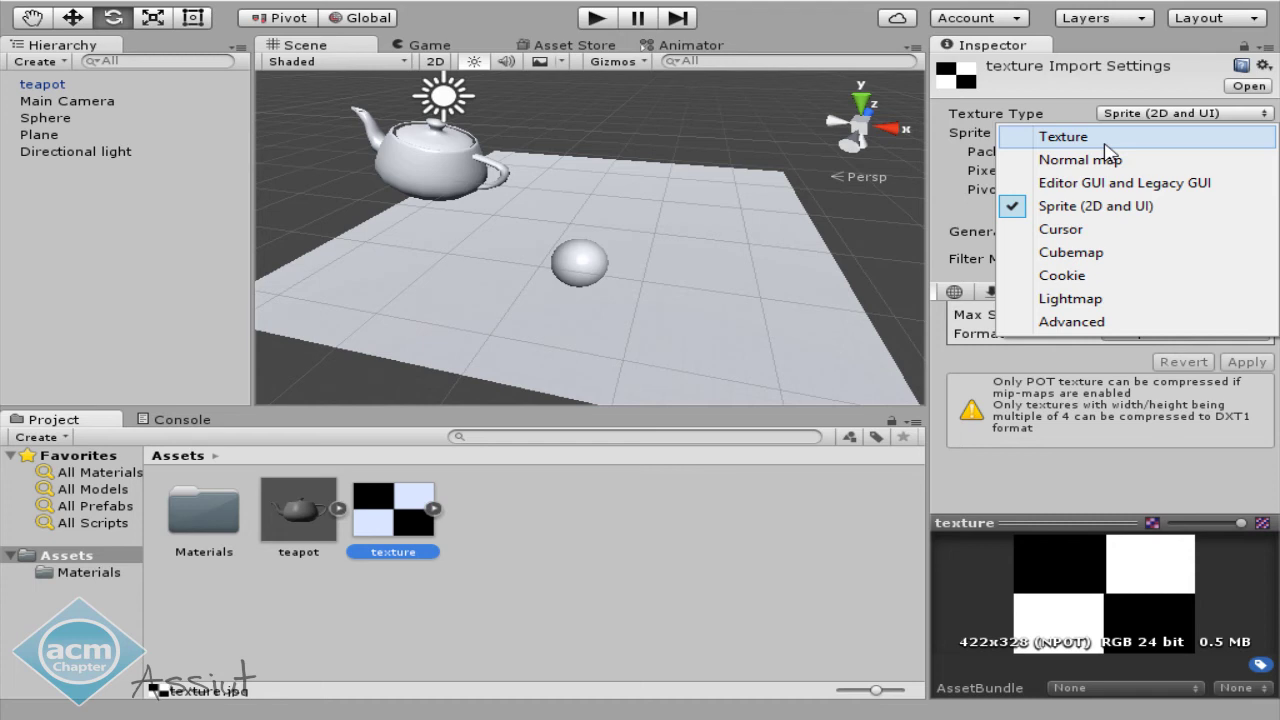
{"action": "left_click", "coordinate": [1105, 143]}
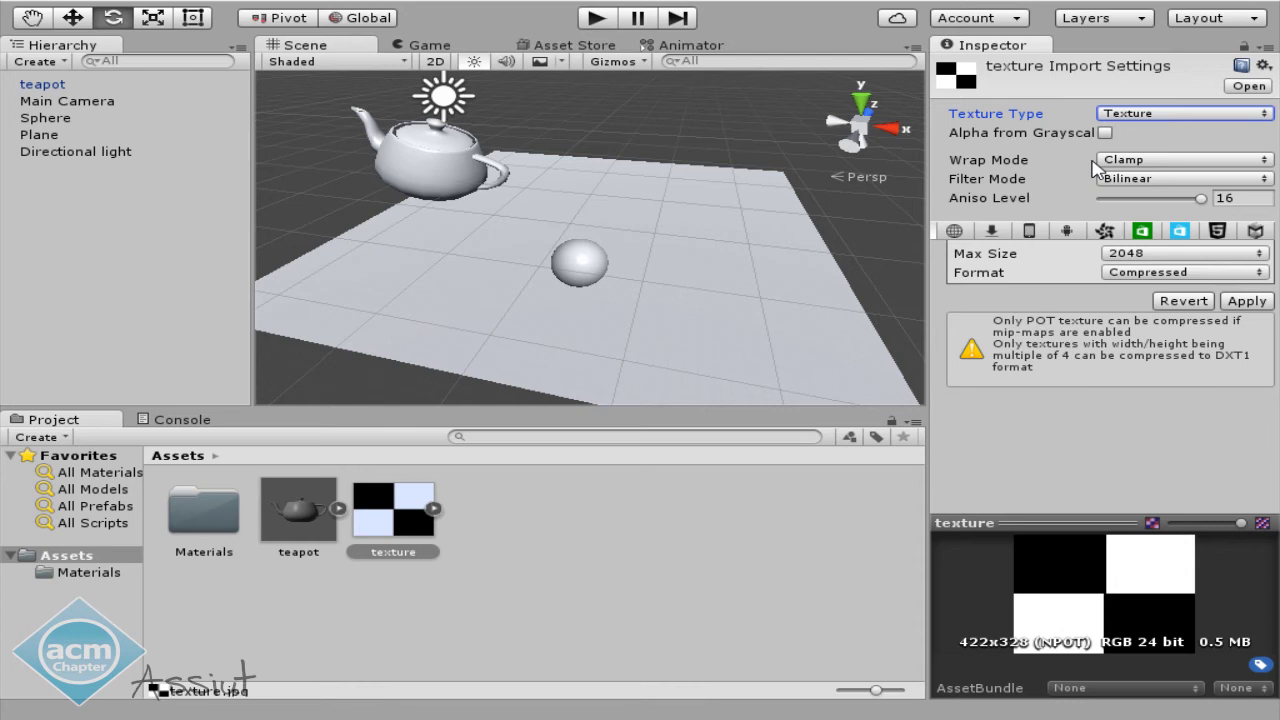
{"action": "left_click", "coordinate": [1190, 161]}
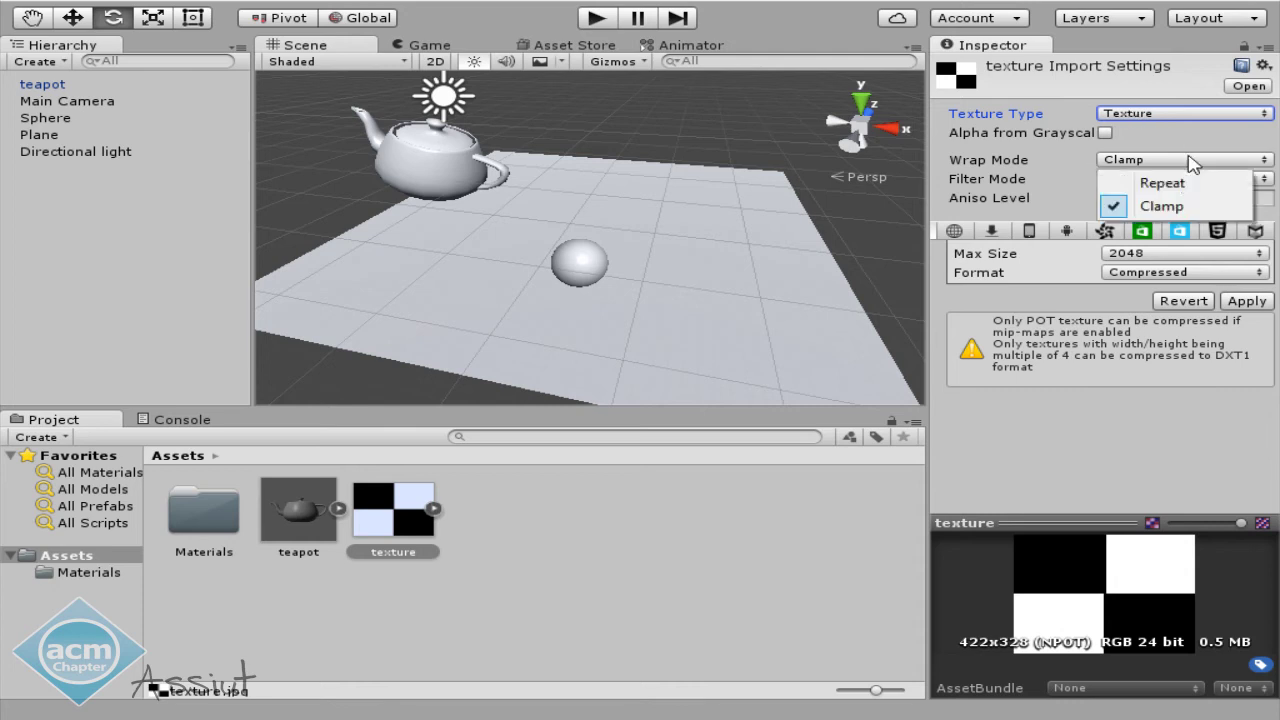
{"action": "left_click", "coordinate": [1172, 182]}
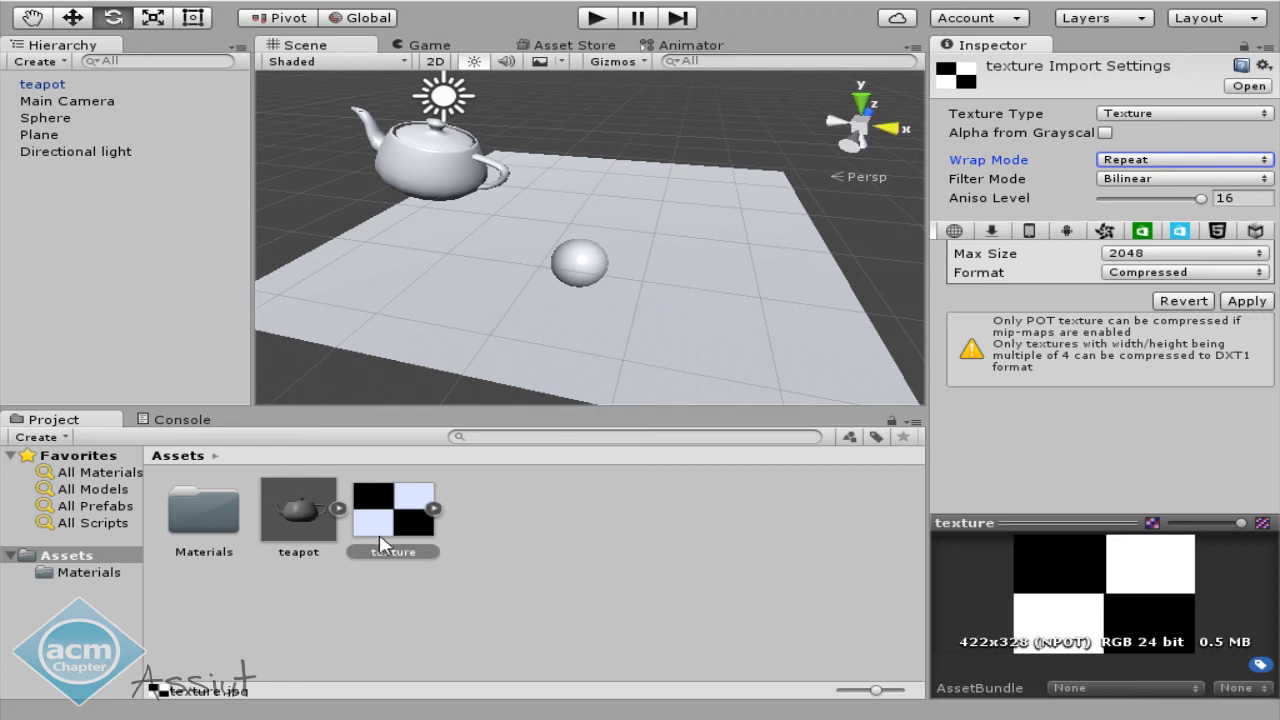
{"action": "left_click", "coordinate": [1247, 301]}
{"action": "left_click_drag", "start_coordinate": [408, 521], "coordinate": [404, 172]}
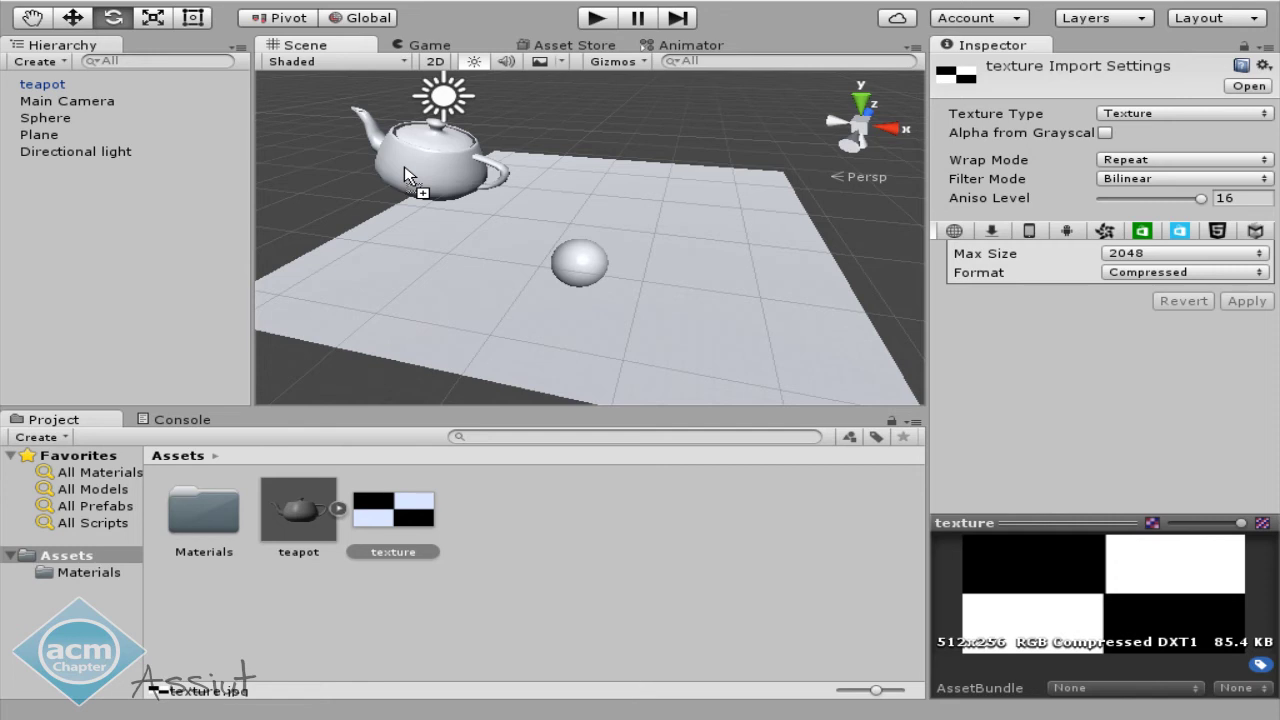
Apply the checker texture to the teapot, revert the plane to plain white, and select the teapot.
{"action": "left_click_drag", "start_coordinate": [404, 172], "coordinate": [402, 166]}
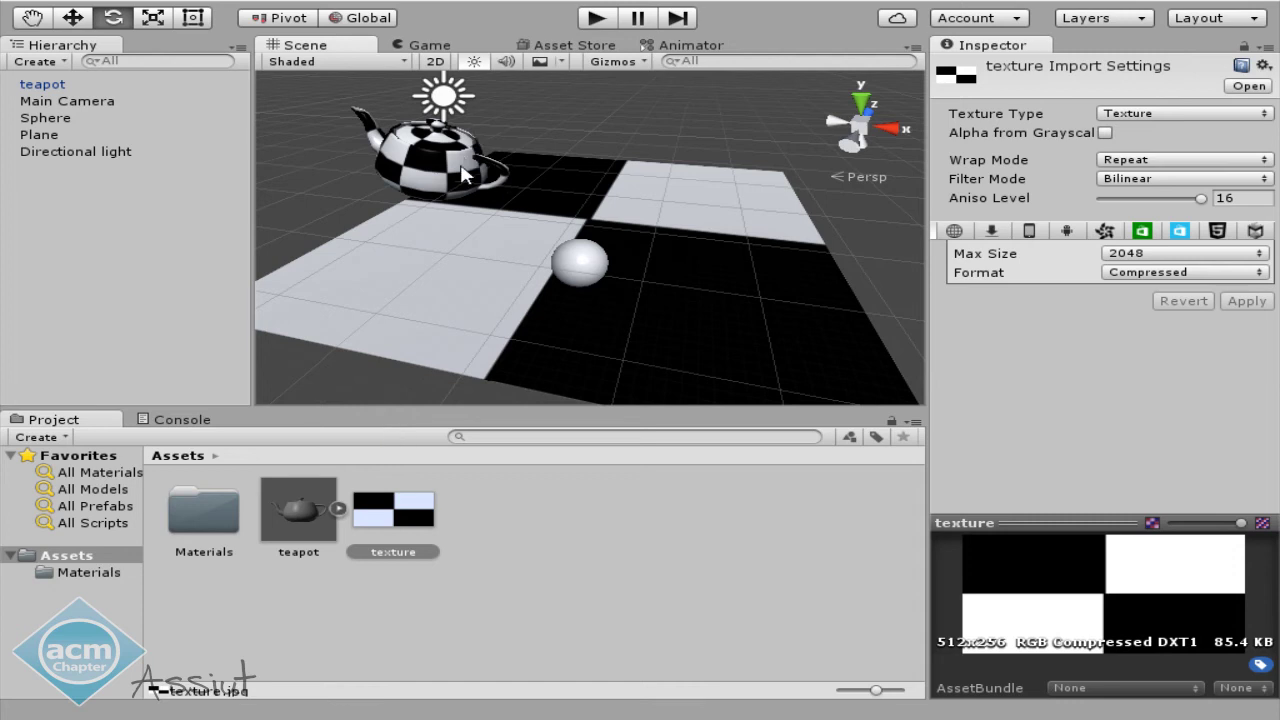
{"action": "key", "text": "ctrl+z"}
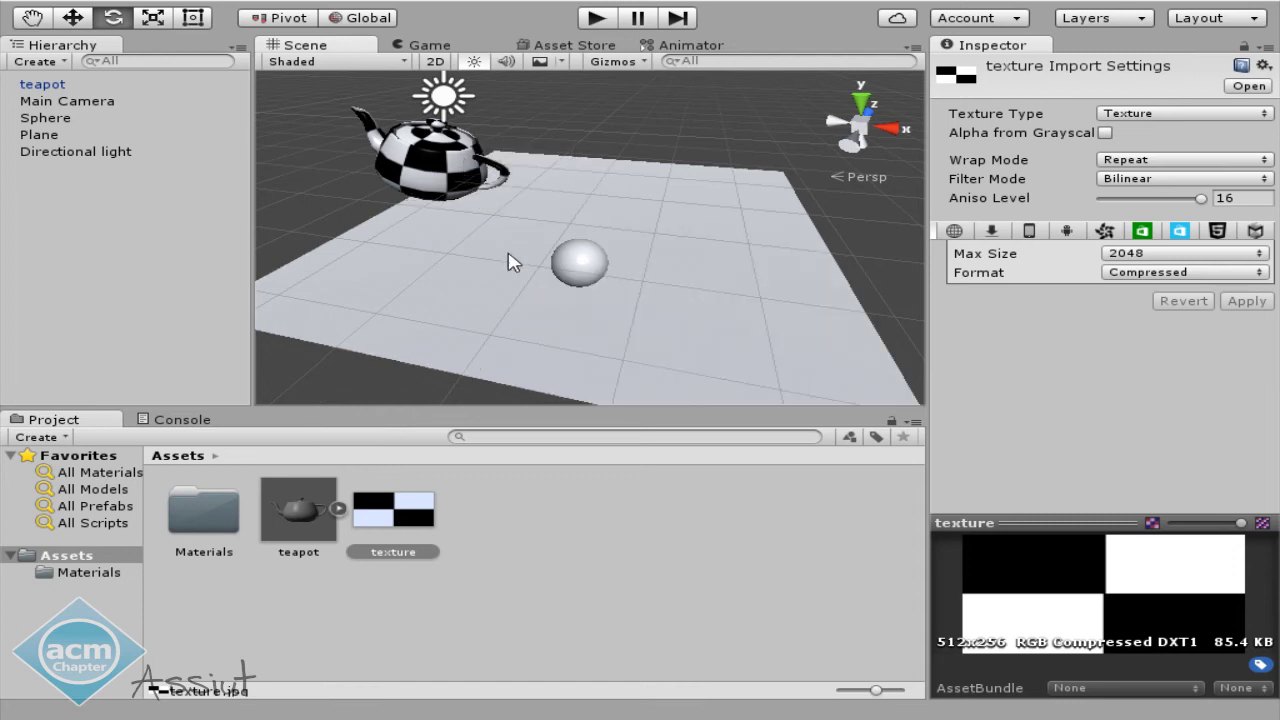
{"action": "left_click", "coordinate": [459, 148]}
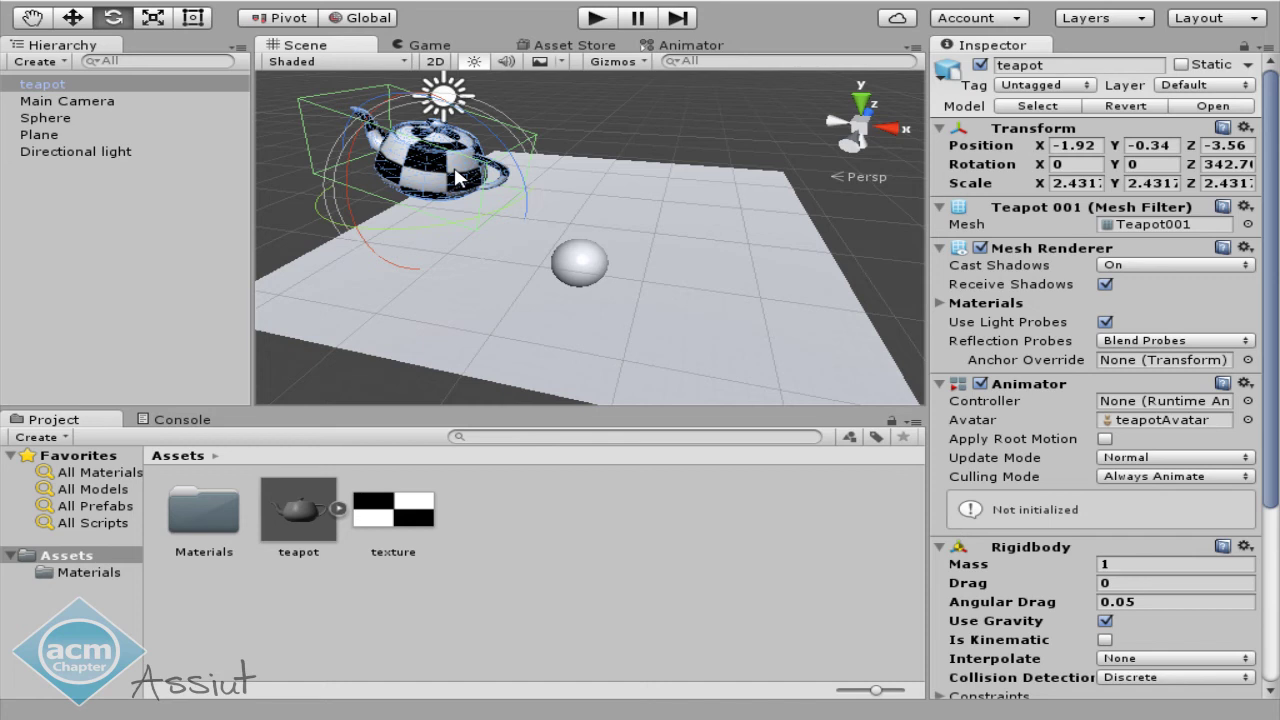
Create an empty prefab named T in the Assets folder, then select the teapot.
{"action": "left_click", "coordinate": [558, 528]}
{"action": "right_click", "coordinate": [558, 528]}
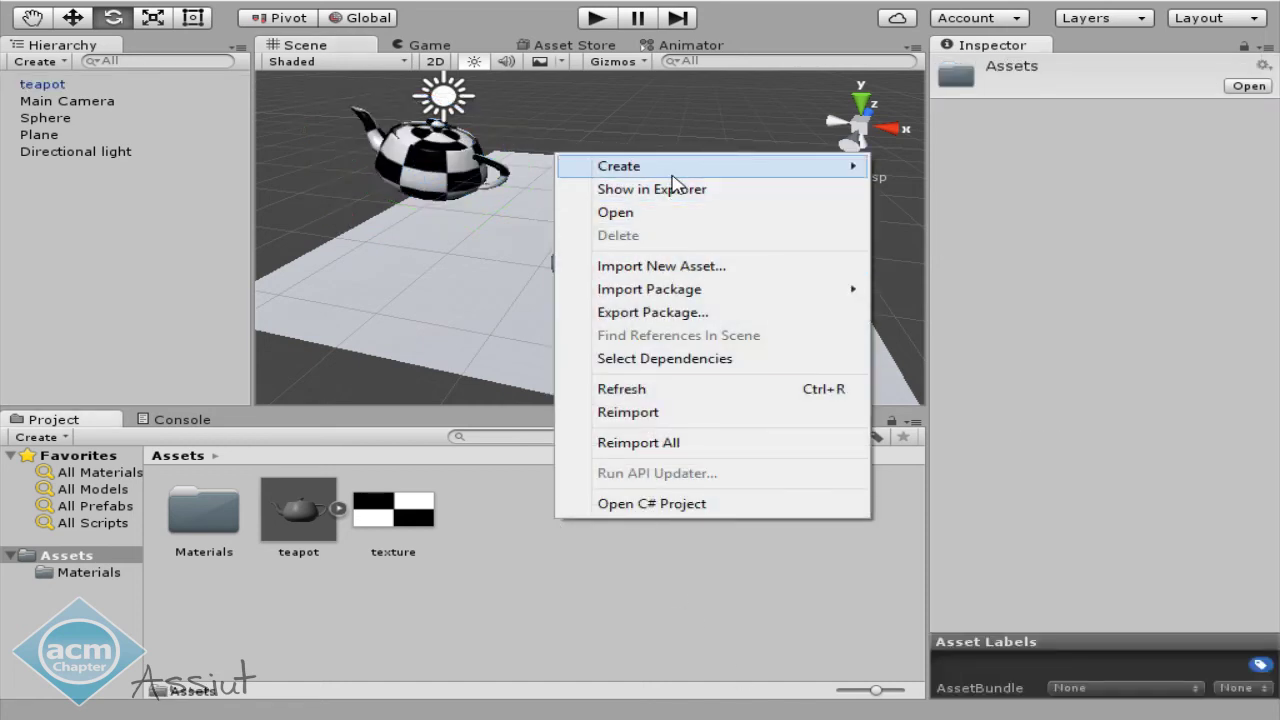
{"action": "mouse_move", "coordinate": [672, 177]}
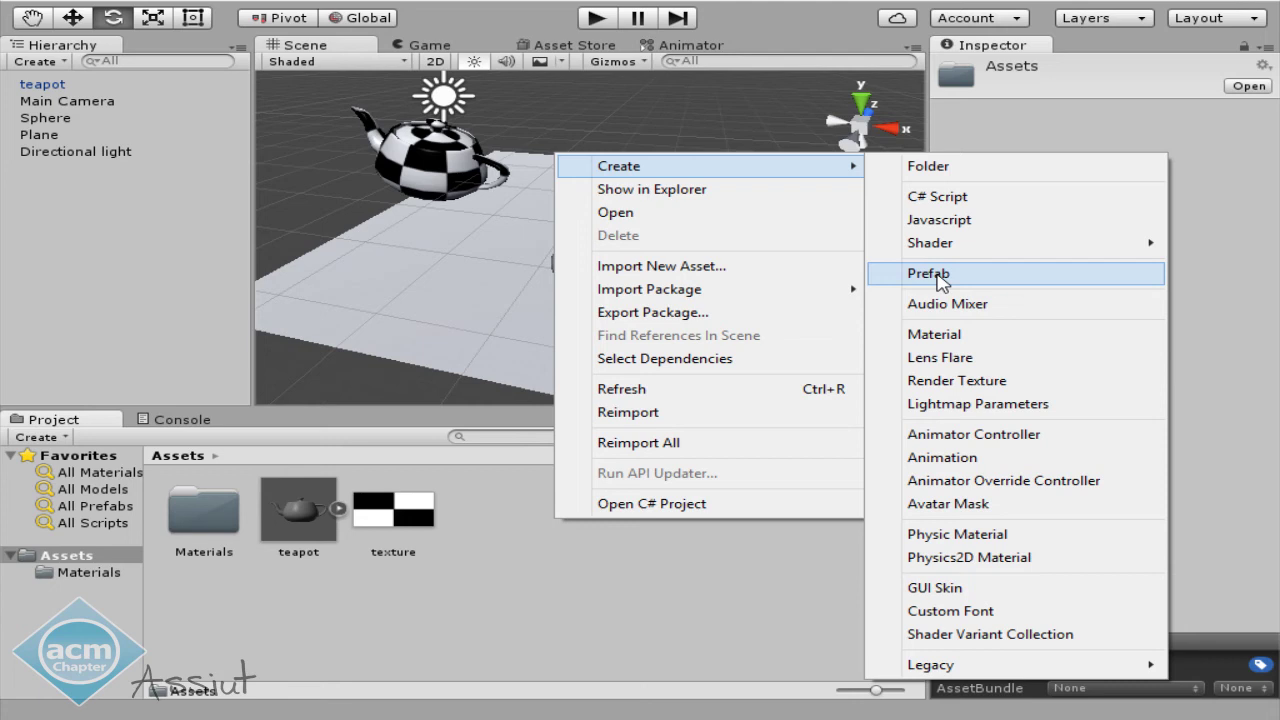
{"action": "left_click", "coordinate": [940, 280]}
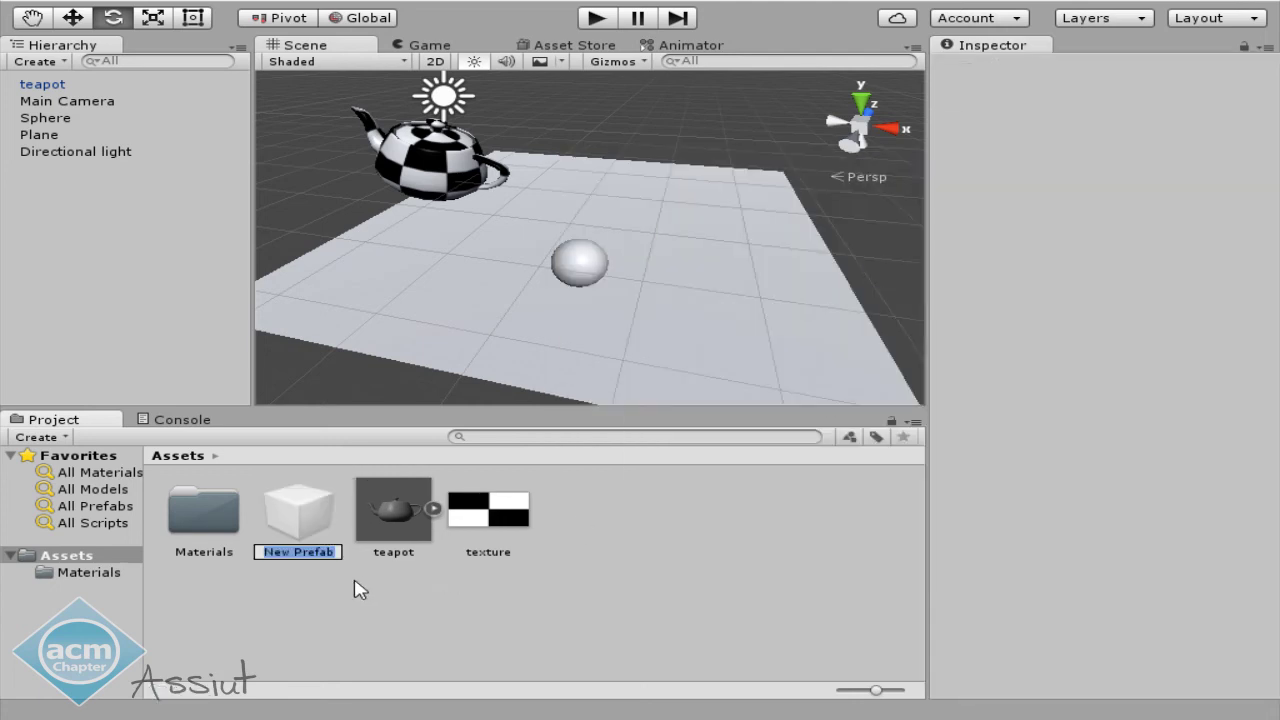
{"action": "type", "text": "T"}
{"action": "key", "text": "Return"}
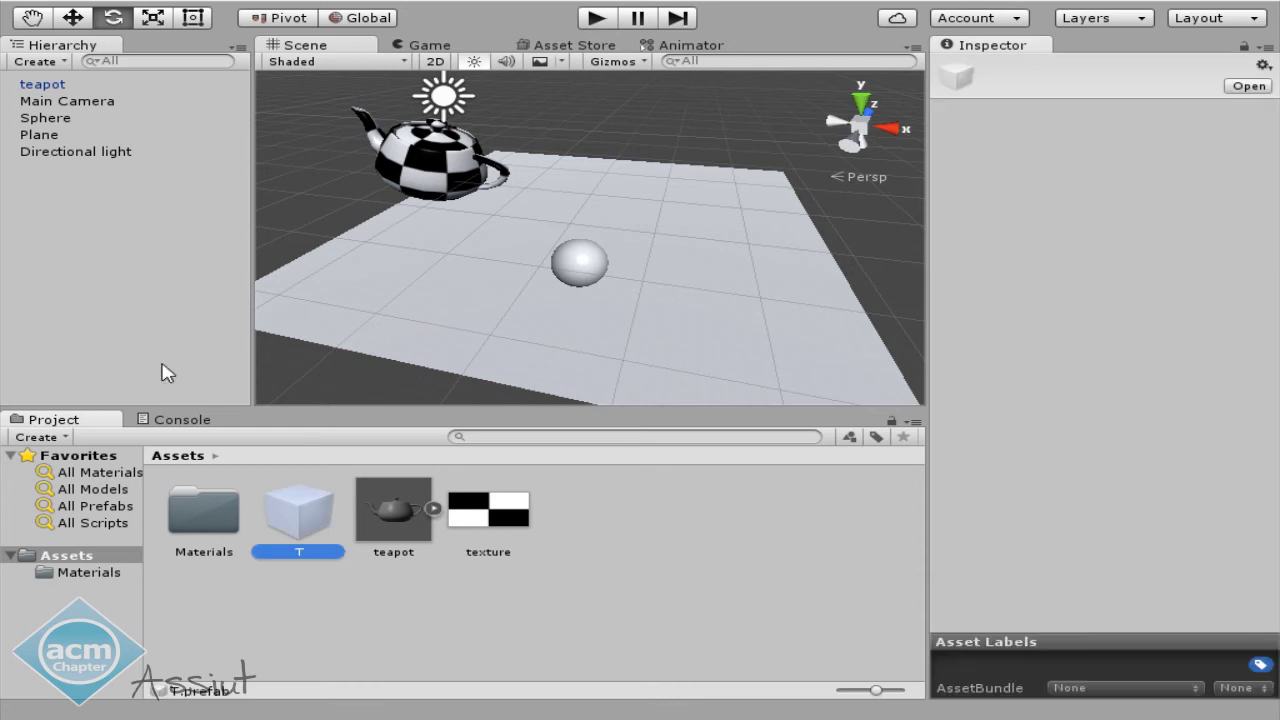
{"action": "left_click", "coordinate": [45, 85]}
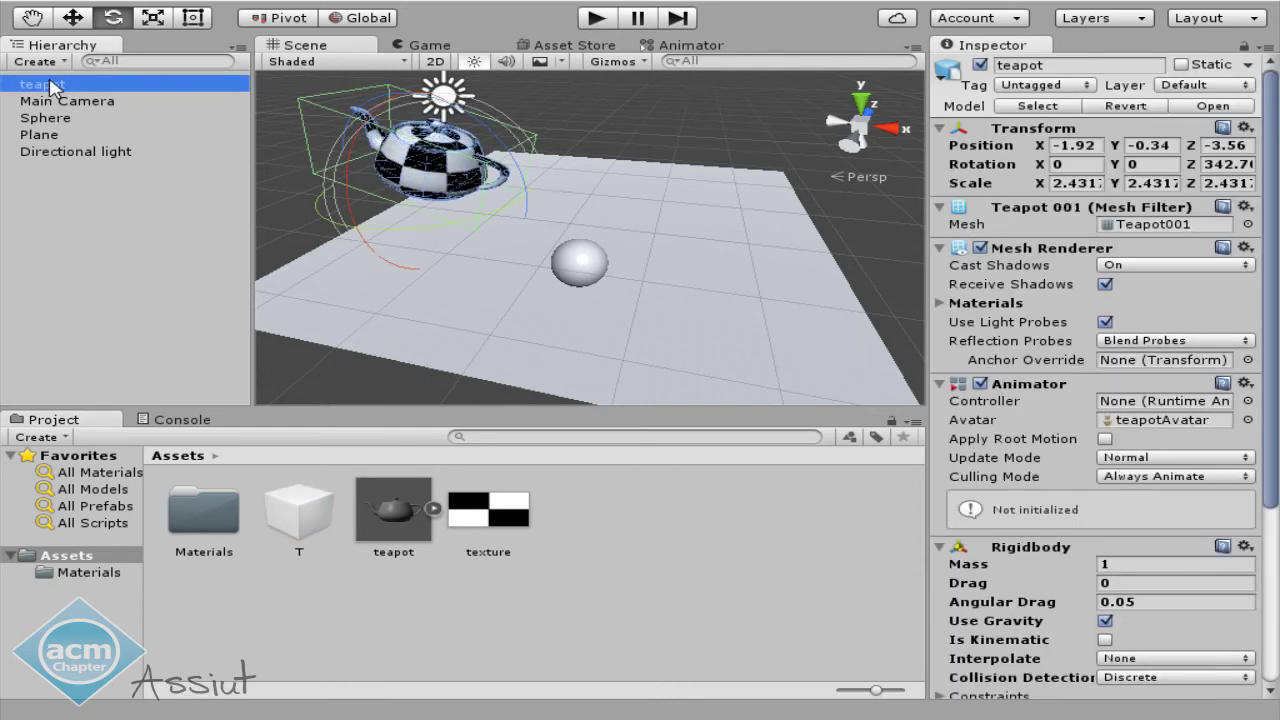
Store the checkered teapot in prefab T and delete the original teapot from the scene.
{"action": "mouse_move", "coordinate": [52, 87]}
{"action": "left_mouse_down"}
{"action": "mouse_move", "coordinate": [336, 460]}
{"action": "mouse_move", "coordinate": [324, 513]}
{"action": "left_mouse_up"}
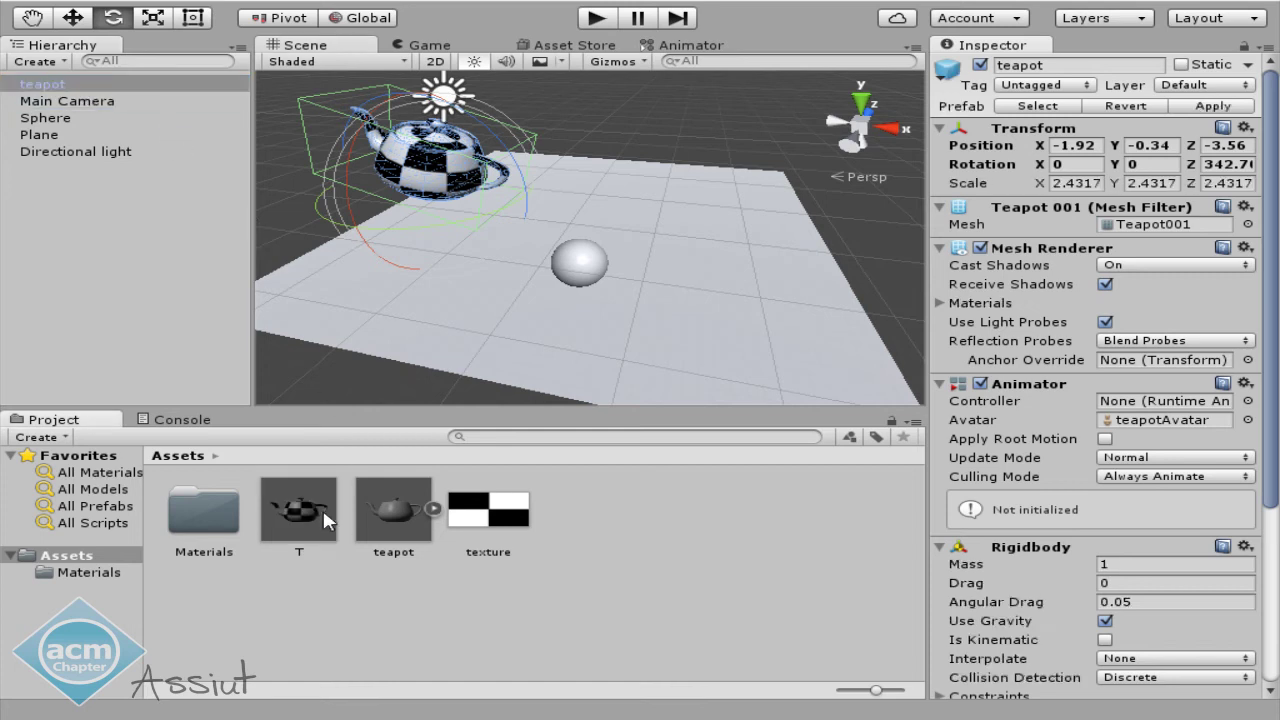
{"action": "left_click", "coordinate": [314, 517]}
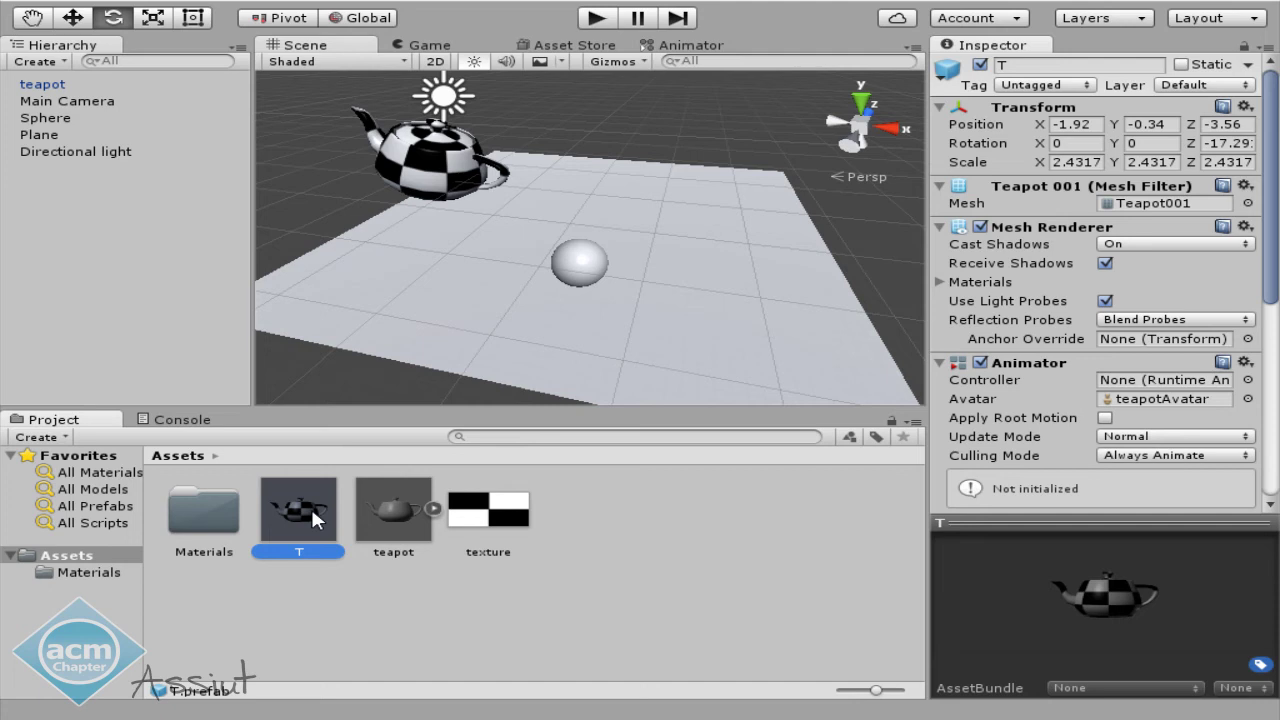
{"action": "left_click", "coordinate": [44, 86]}
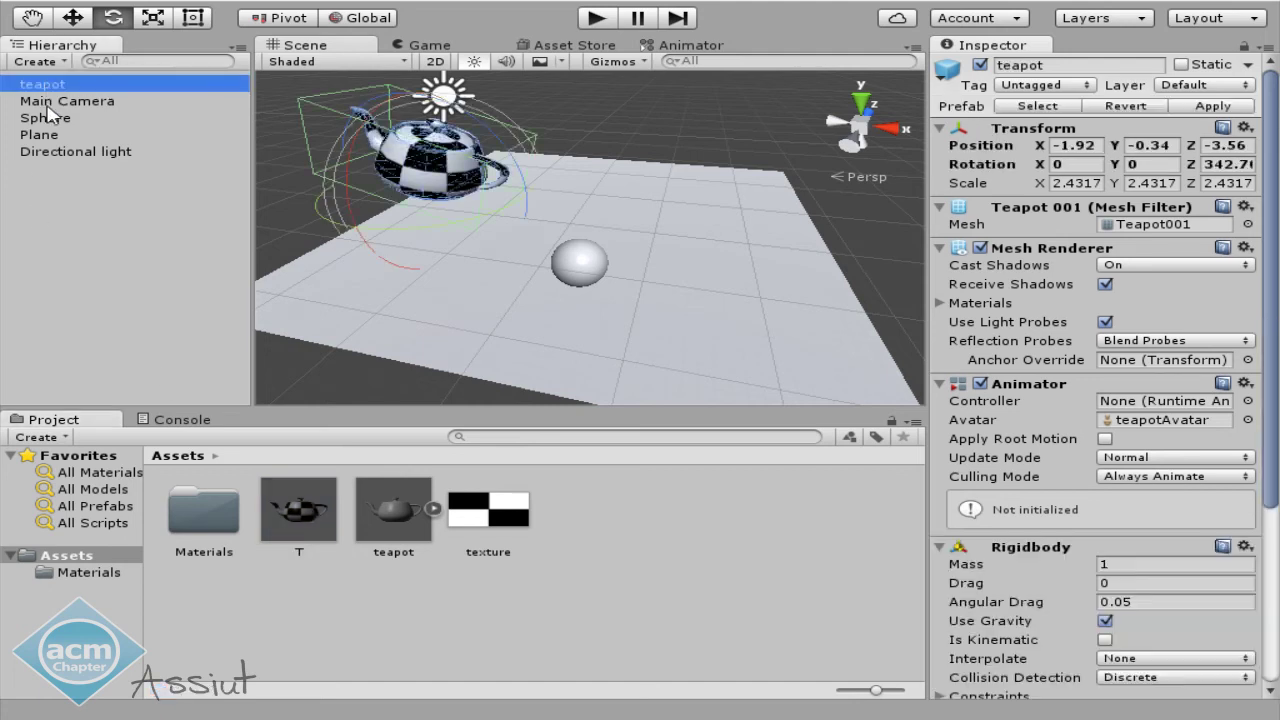
{"action": "key", "text": "Delete"}
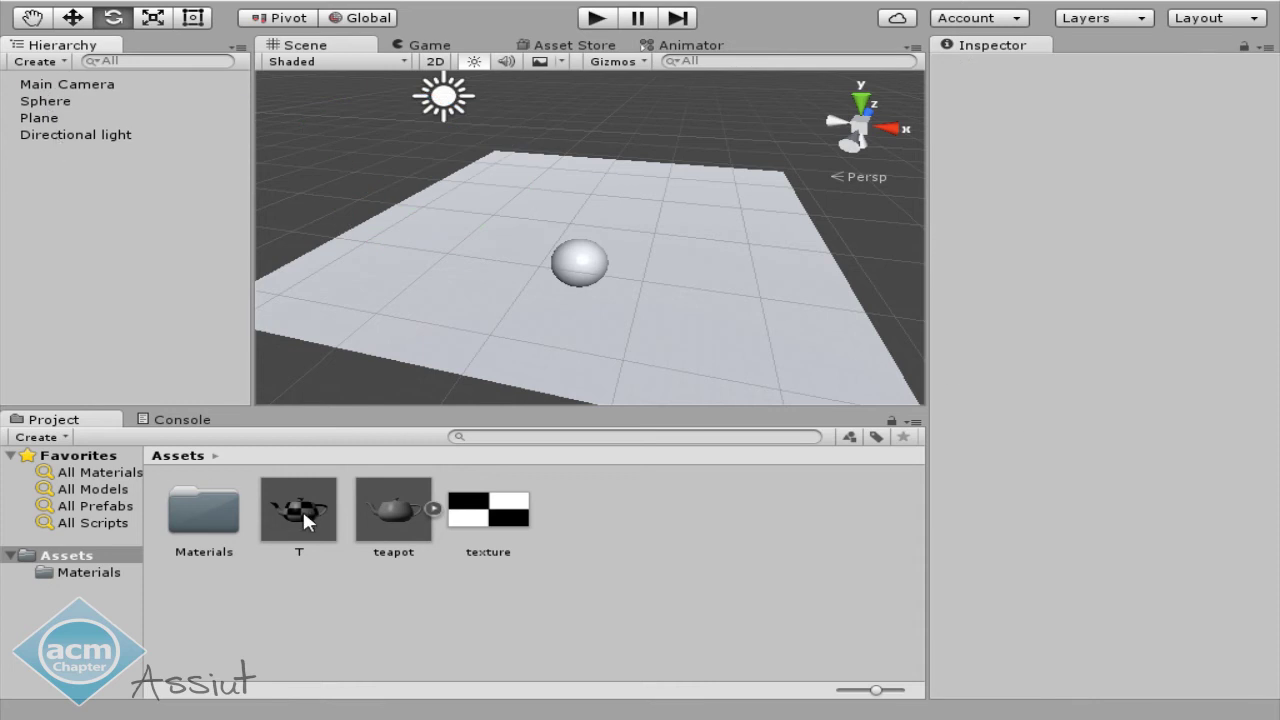
Add two T prefab instances to the scene and move the second one back along Z.
{"action": "left_click_drag", "start_coordinate": [302, 508], "coordinate": [80, 243]}
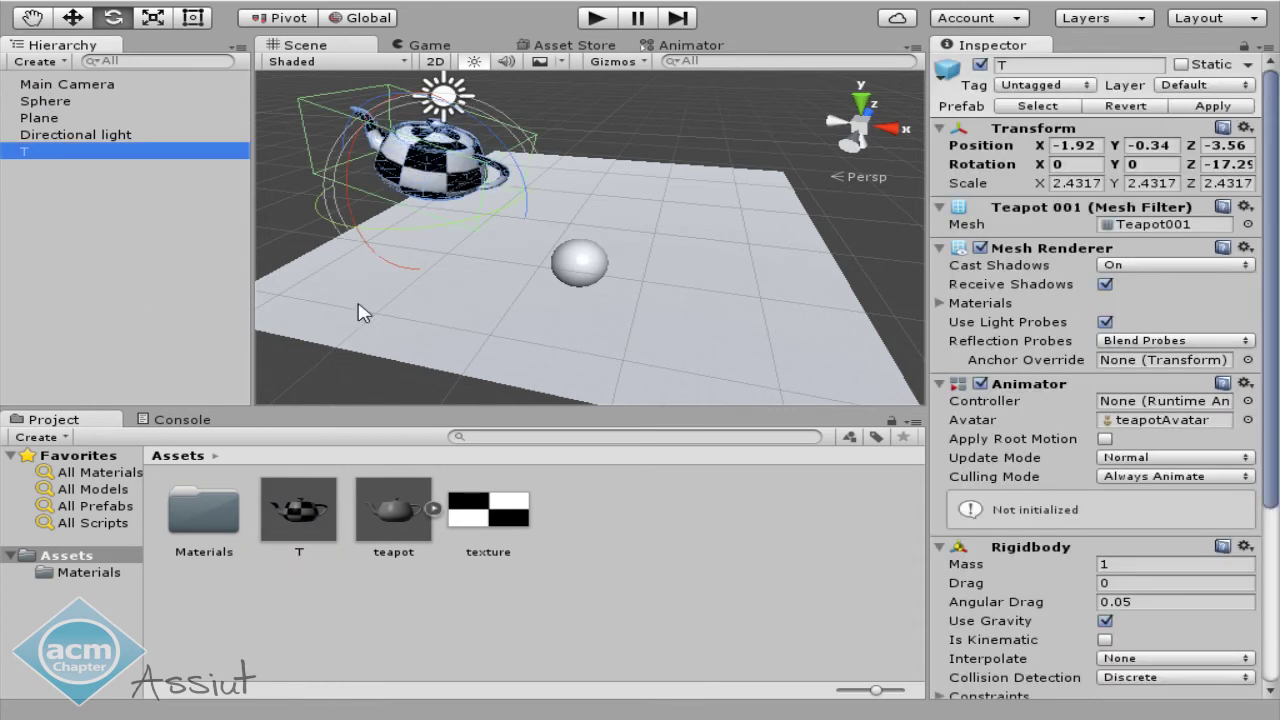
{"action": "left_click_drag", "start_coordinate": [300, 510], "coordinate": [132, 268]}
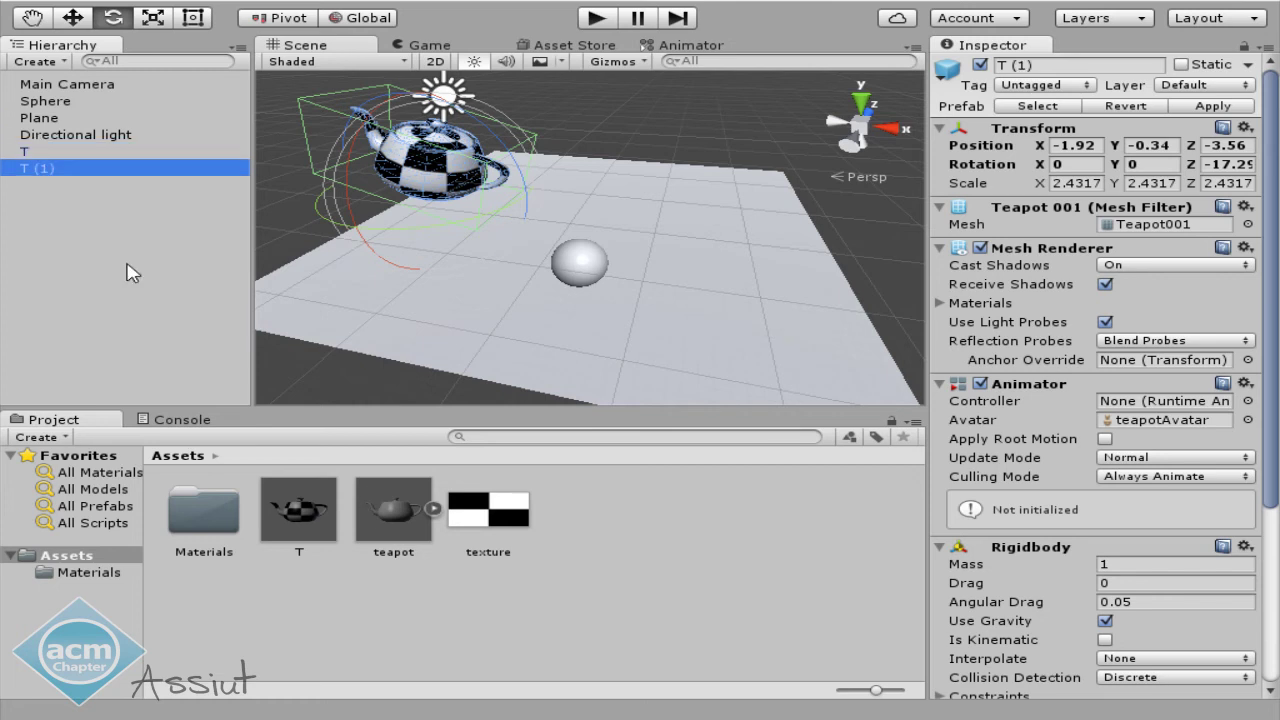
{"action": "left_click", "coordinate": [72, 17]}
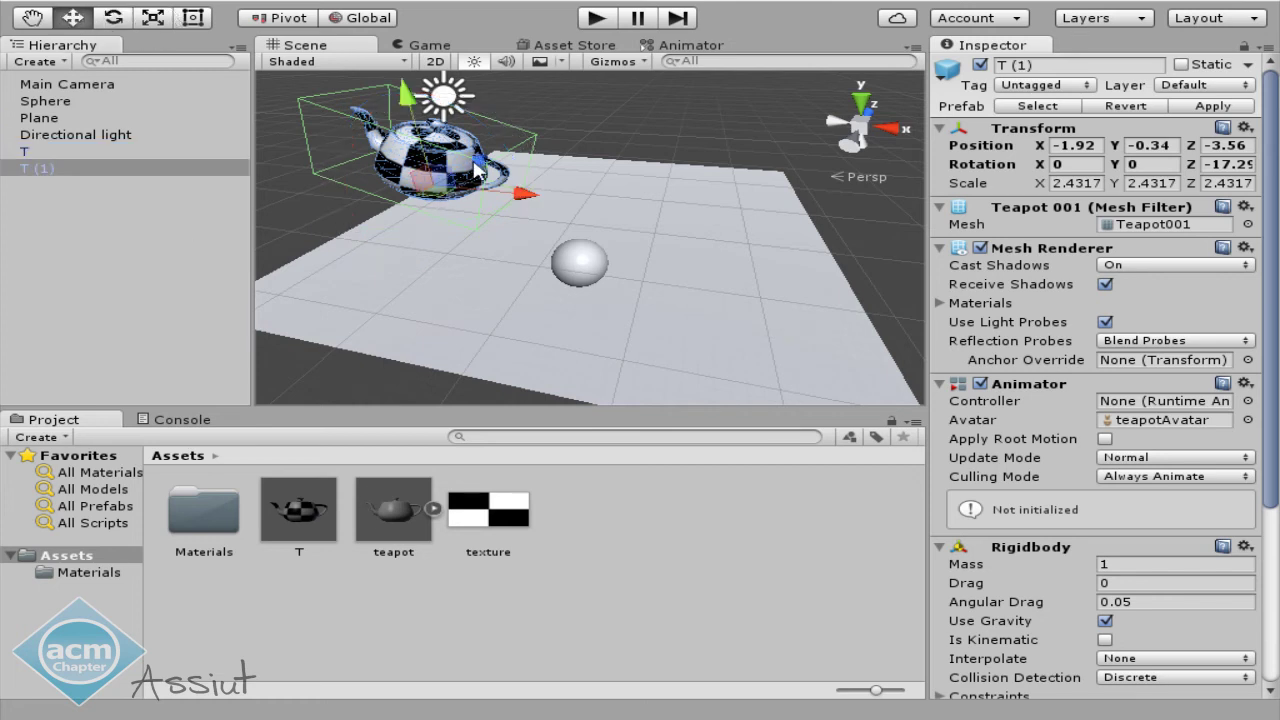
{"action": "left_click_drag", "start_coordinate": [470, 174], "coordinate": [580, 128]}
Add a third T instance, slide it right along X, and zoom closer to the teapots.
{"action": "left_click_drag", "start_coordinate": [299, 510], "coordinate": [432, 197]}
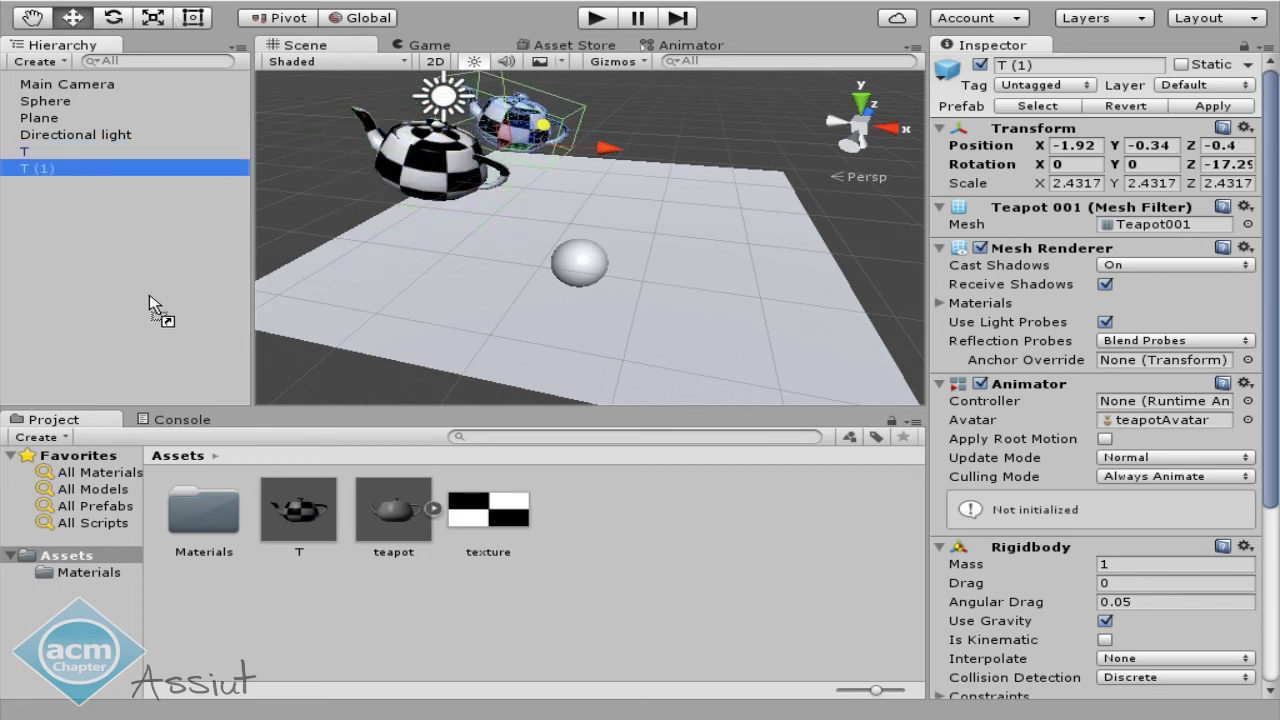
{"action": "left_click_drag", "start_coordinate": [522, 193], "coordinate": [614, 230]}
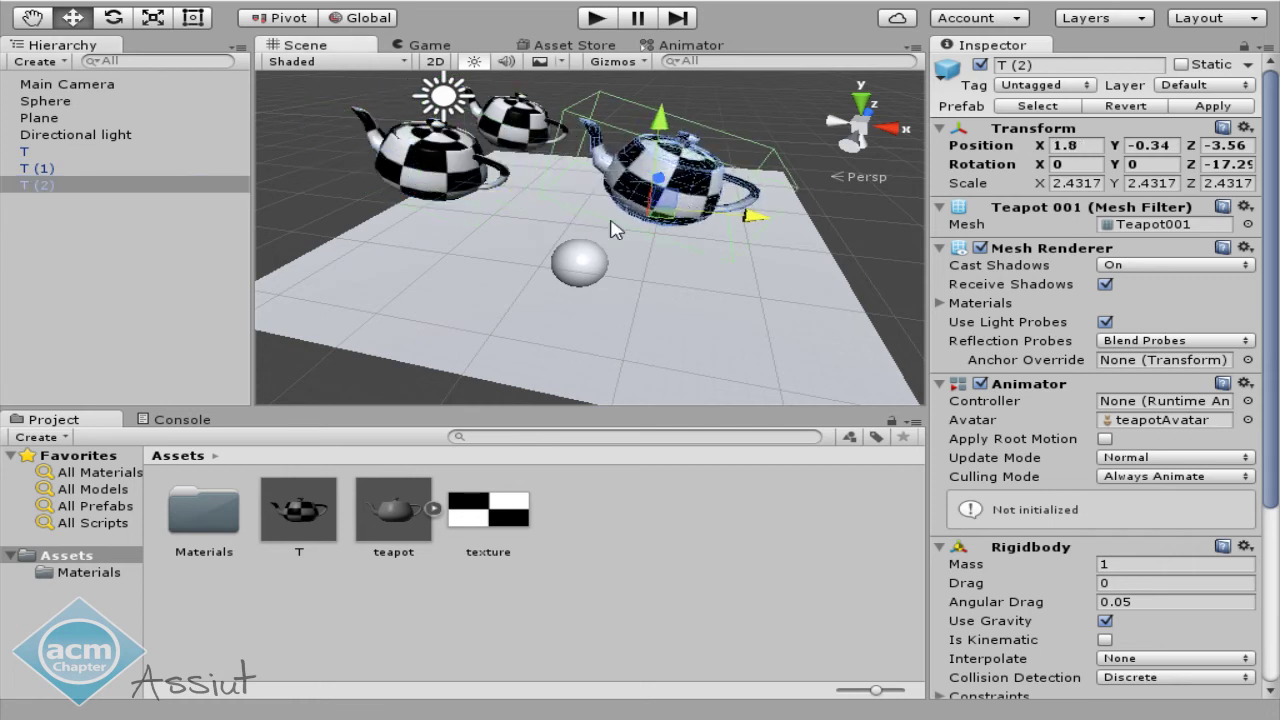
{"action": "right_click_drag", "start_coordinate": [614, 230], "coordinate": [584, 256], "text": "alt"}
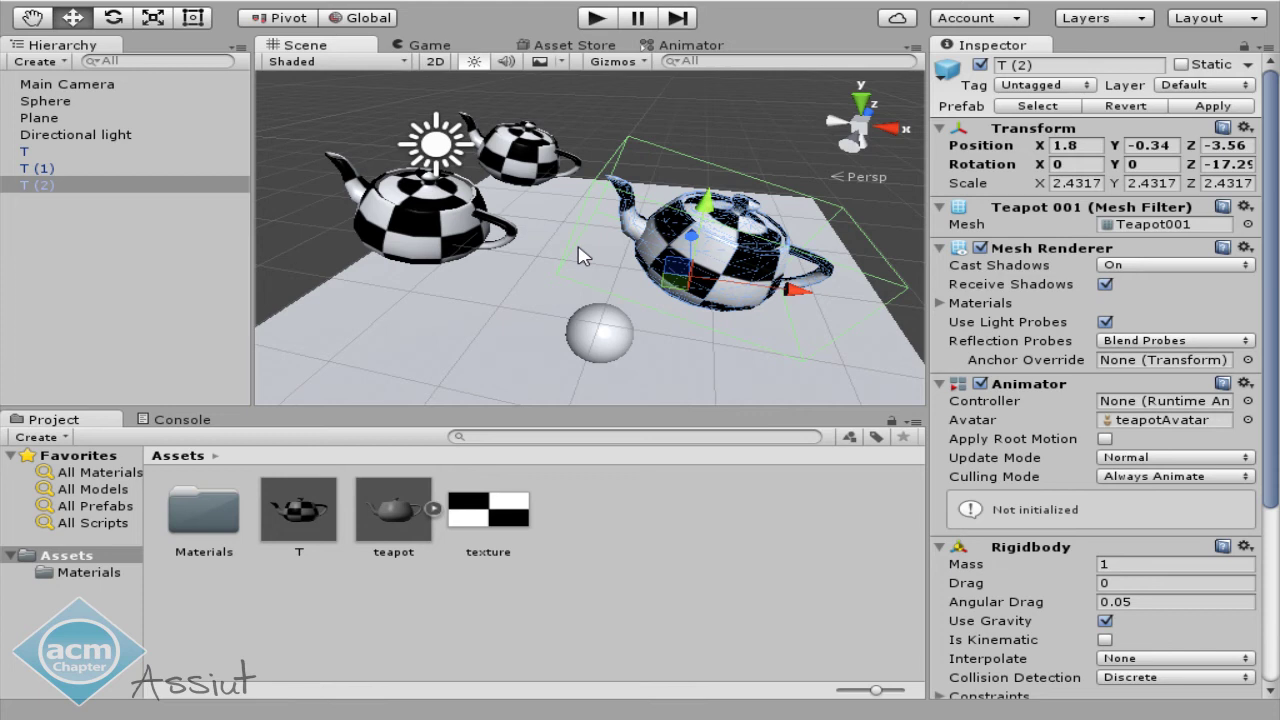
{"action": "scroll", "coordinate": [584, 256], "scroll_direction": "down", "scroll_amount": 2}
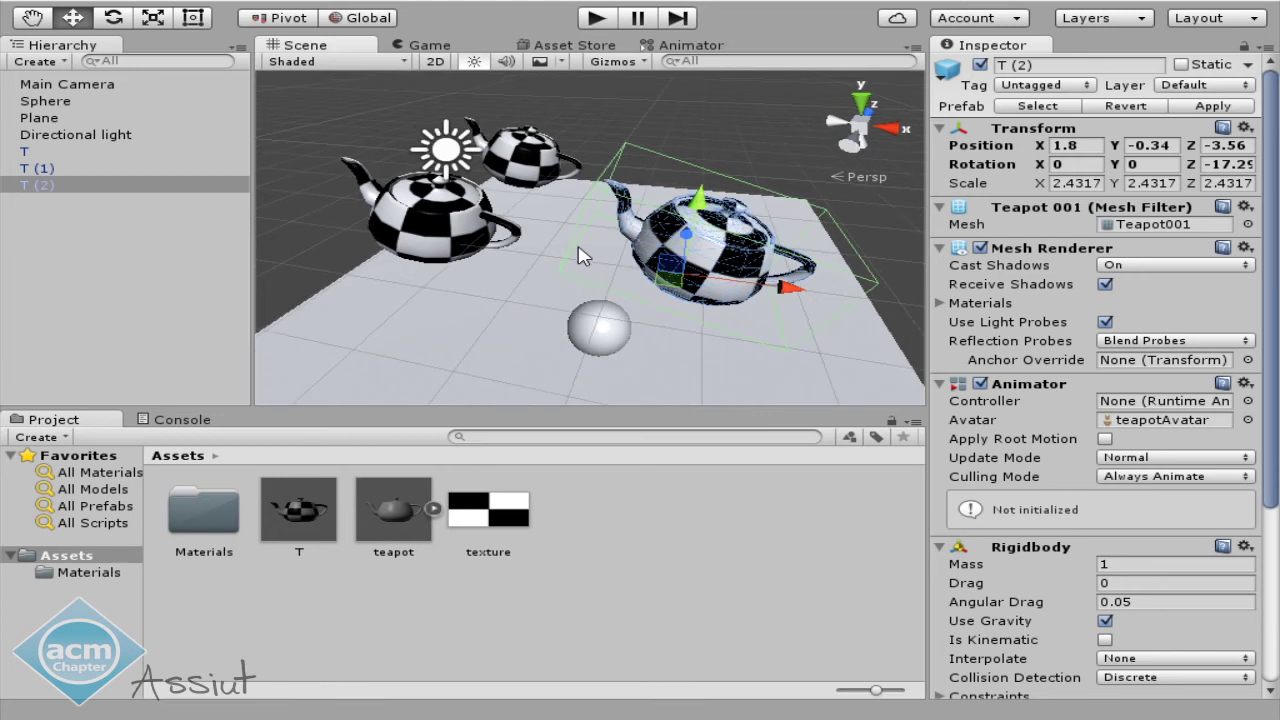
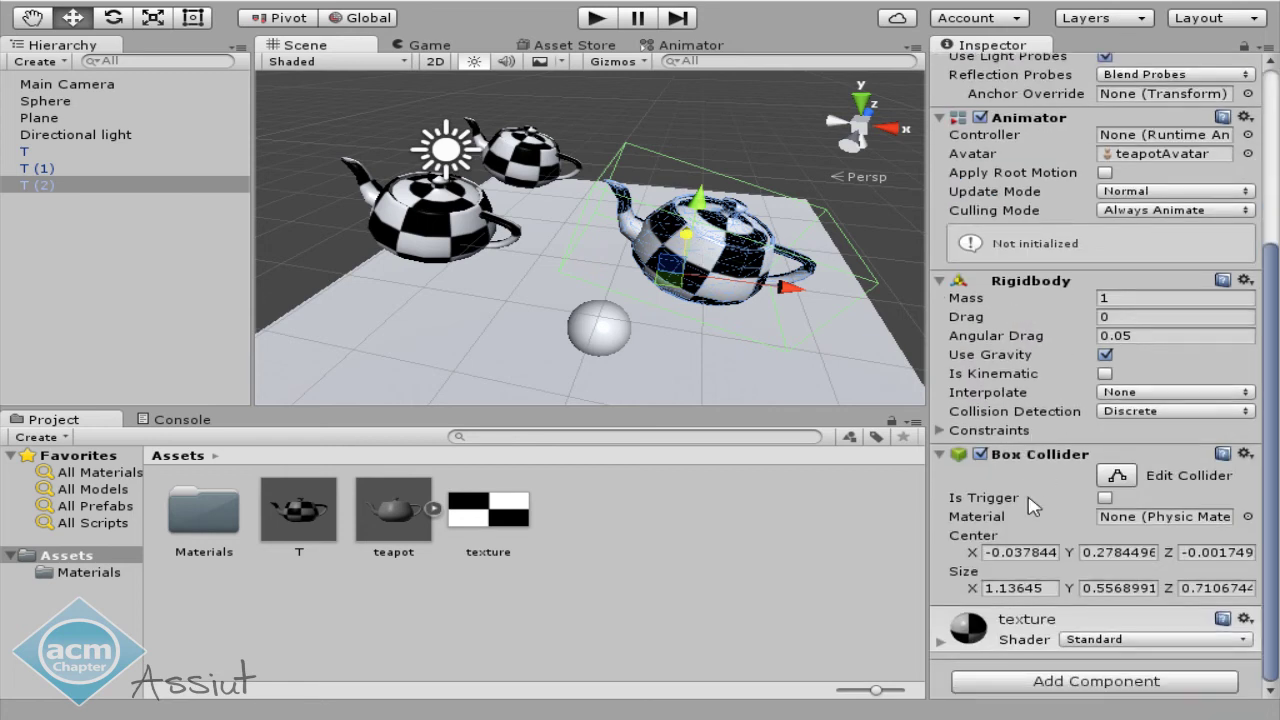
Expand the teapot's texture material and nudge its Metallic slider.
{"action": "left_click", "coordinate": [939, 643]}
{"action": "scroll", "coordinate": [939, 650], "scroll_direction": "down", "scroll_amount": 1}
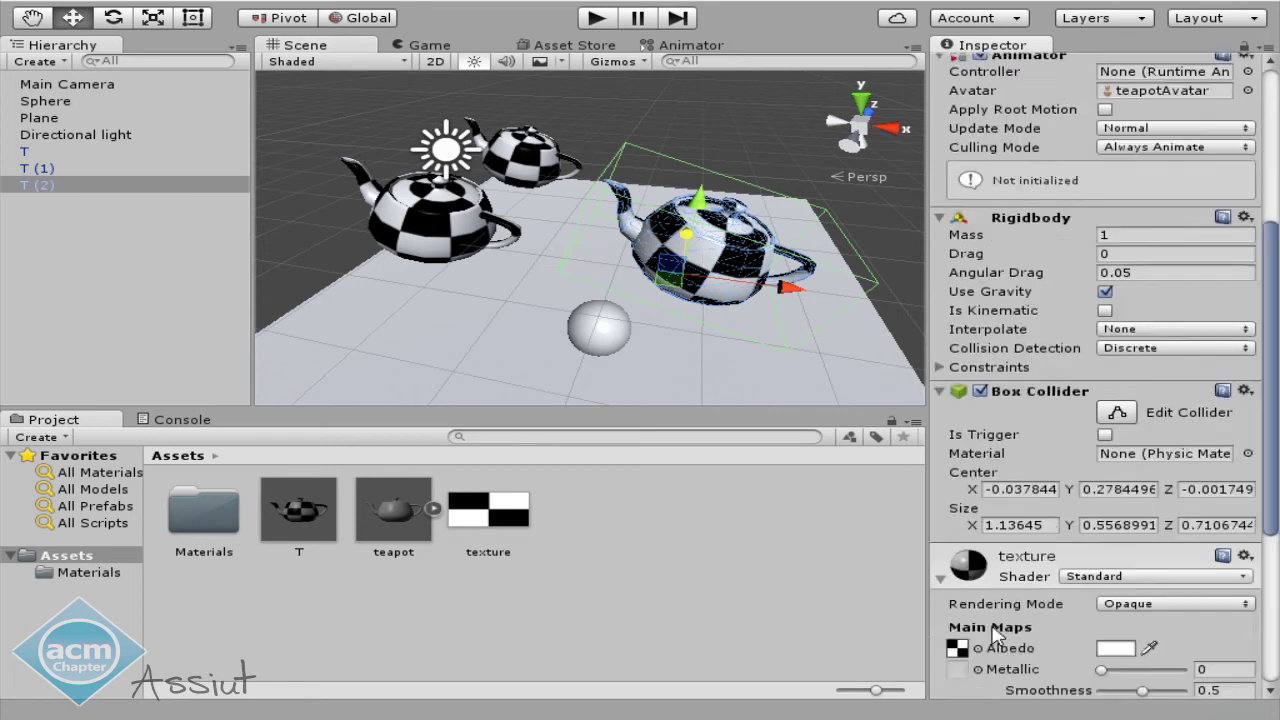
{"action": "scroll", "coordinate": [1050, 600], "scroll_direction": "down", "scroll_amount": 5}
{"action": "mouse_move", "coordinate": [1102, 418]}
{"action": "left_mouse_down"}
{"action": "mouse_move", "coordinate": [1150, 425]}
{"action": "mouse_move", "coordinate": [1099, 420]}
{"action": "left_mouse_up"}
Remove the Rigidbody component from teapot T (2).
{"action": "scroll", "coordinate": [1012, 405], "scroll_direction": "up", "scroll_amount": 1}
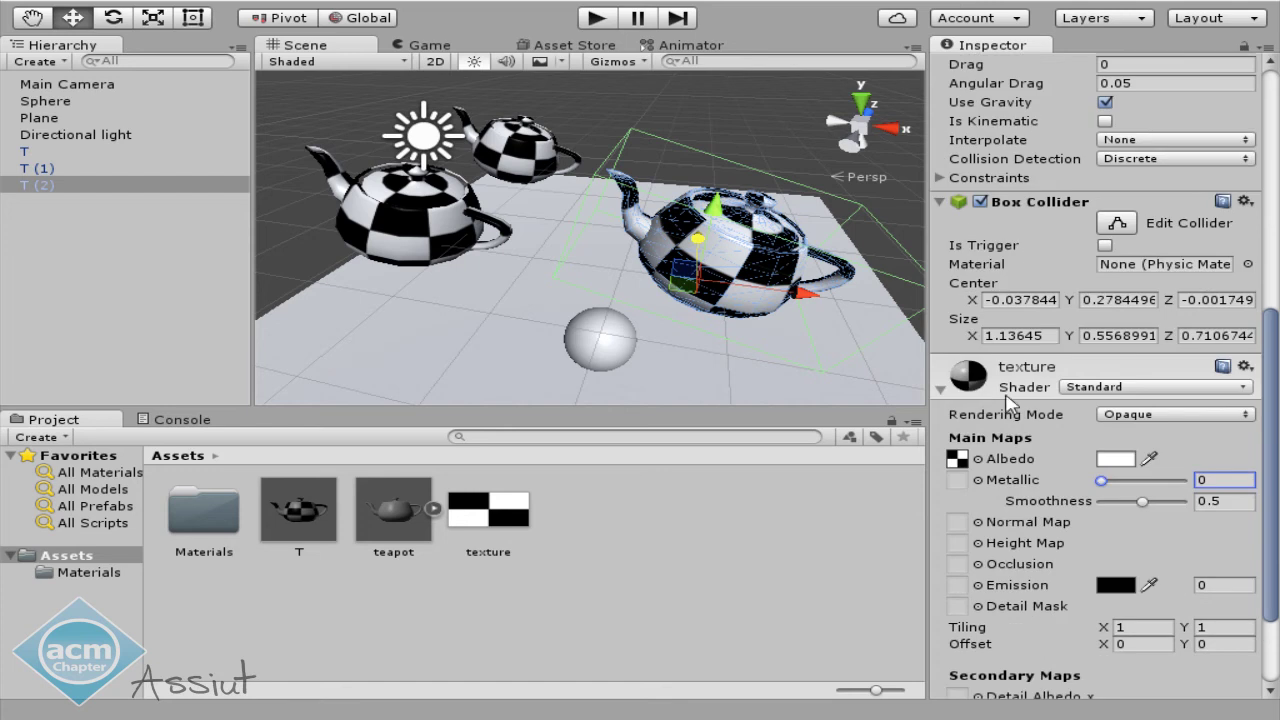
{"action": "scroll", "coordinate": [990, 395], "scroll_direction": "up", "scroll_amount": 3}
{"action": "scroll", "coordinate": [993, 397], "scroll_direction": "up", "scroll_amount": 1}
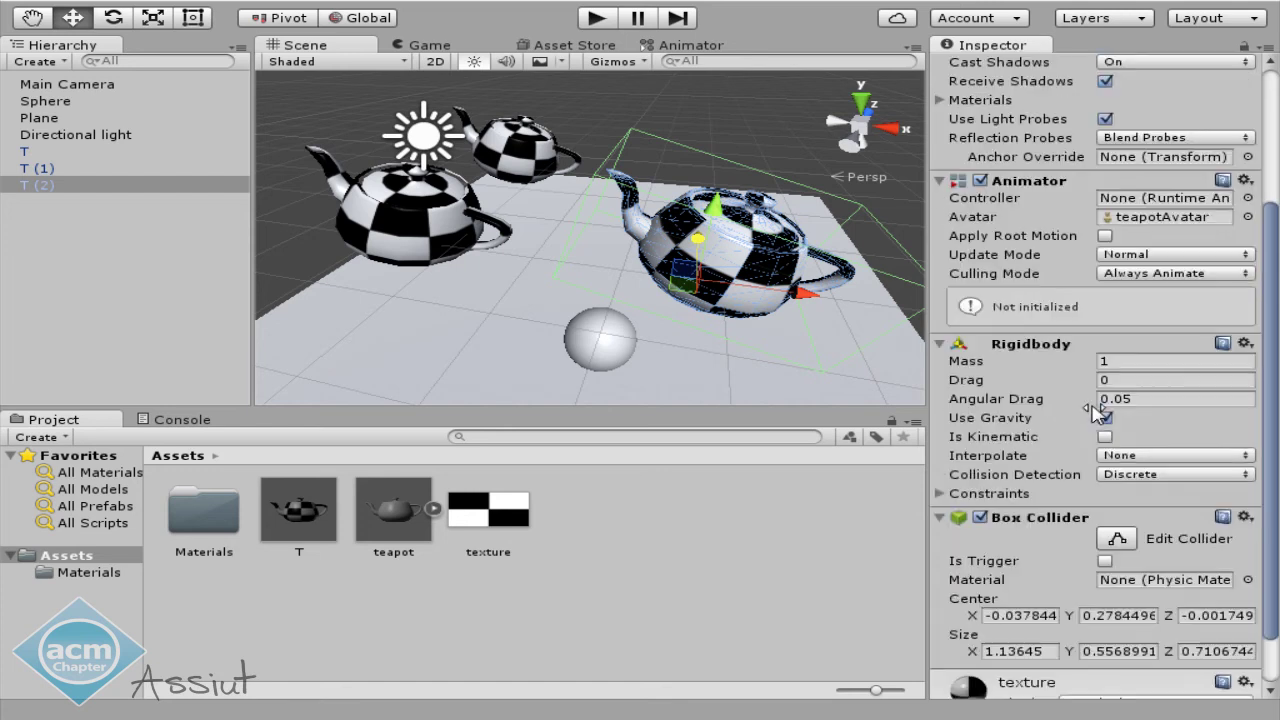
{"action": "right_click", "coordinate": [1036, 347]}
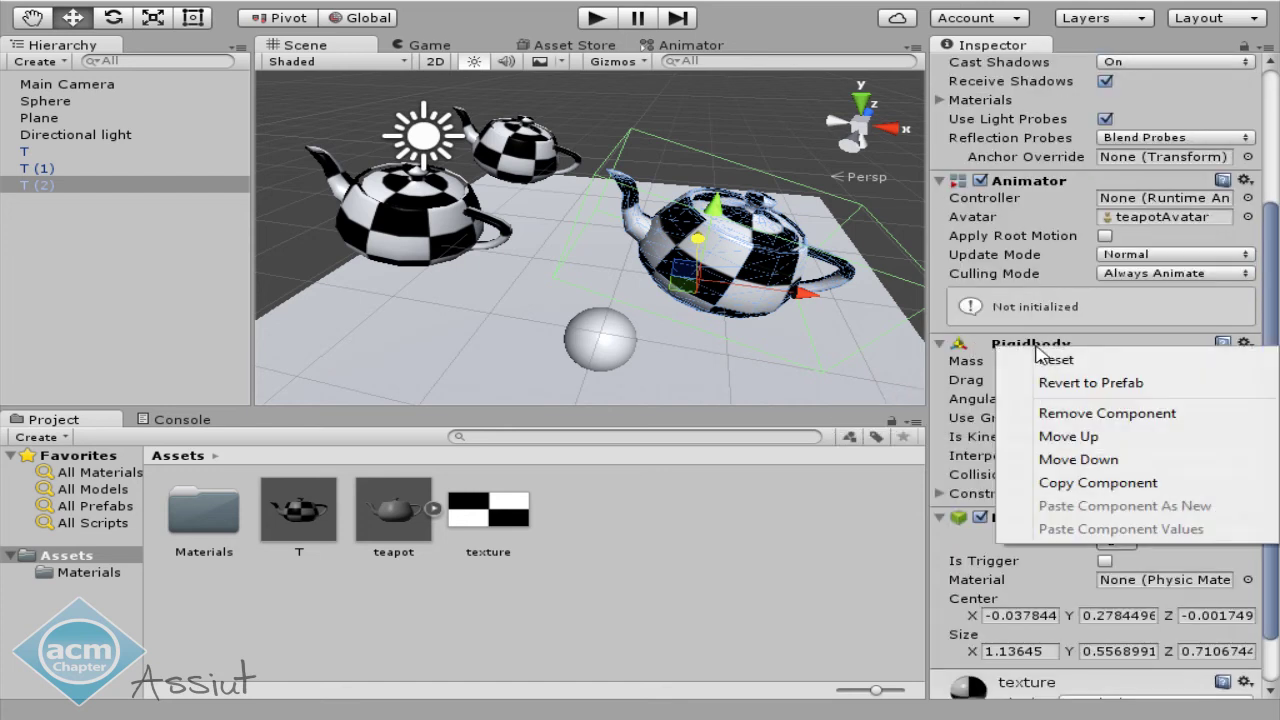
{"action": "left_click", "coordinate": [1055, 413]}
Recentre and orbit the Scene view around the teapots, then select teapot T.
{"action": "middle_click_drag", "start_coordinate": [745, 205], "coordinate": [689, 209]}
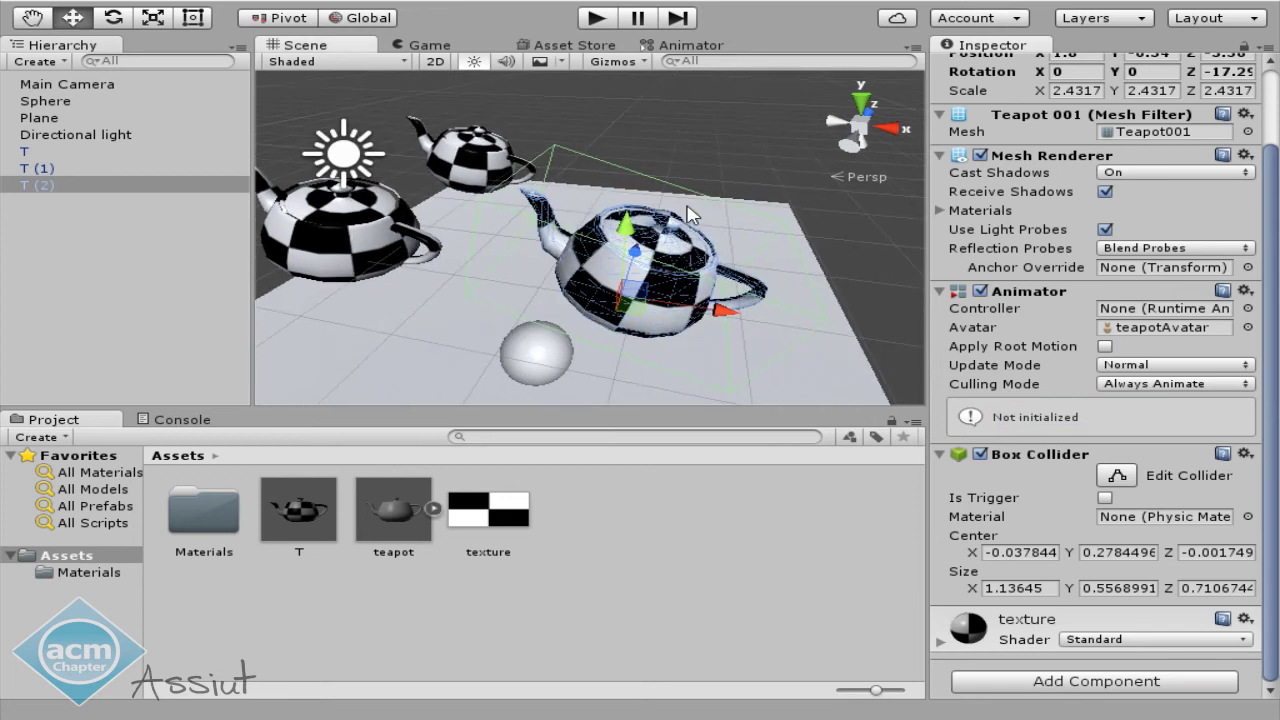
{"action": "scroll", "coordinate": [1200, 210], "scroll_direction": "up", "scroll_amount": 2}
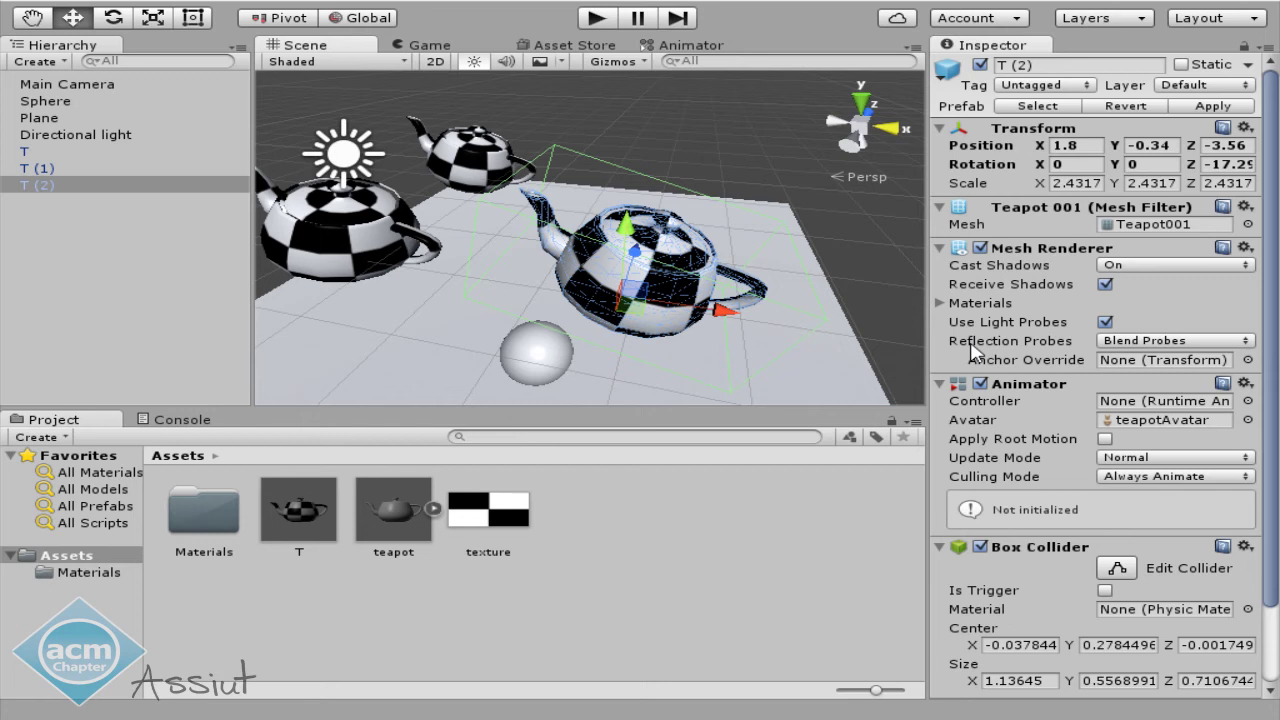
{"action": "scroll", "coordinate": [612, 310], "scroll_direction": "down", "scroll_amount": 5}
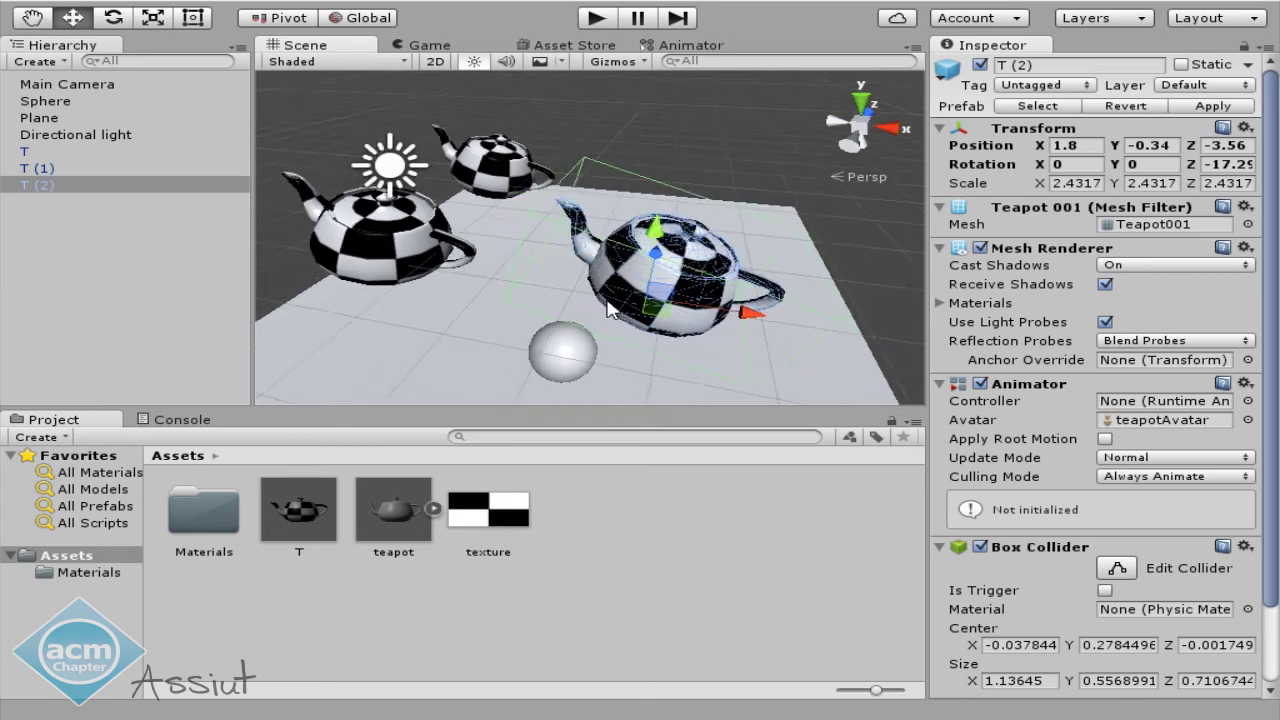
{"action": "left_click_drag", "start_coordinate": [612, 310], "coordinate": [605, 285], "text": "alt"}
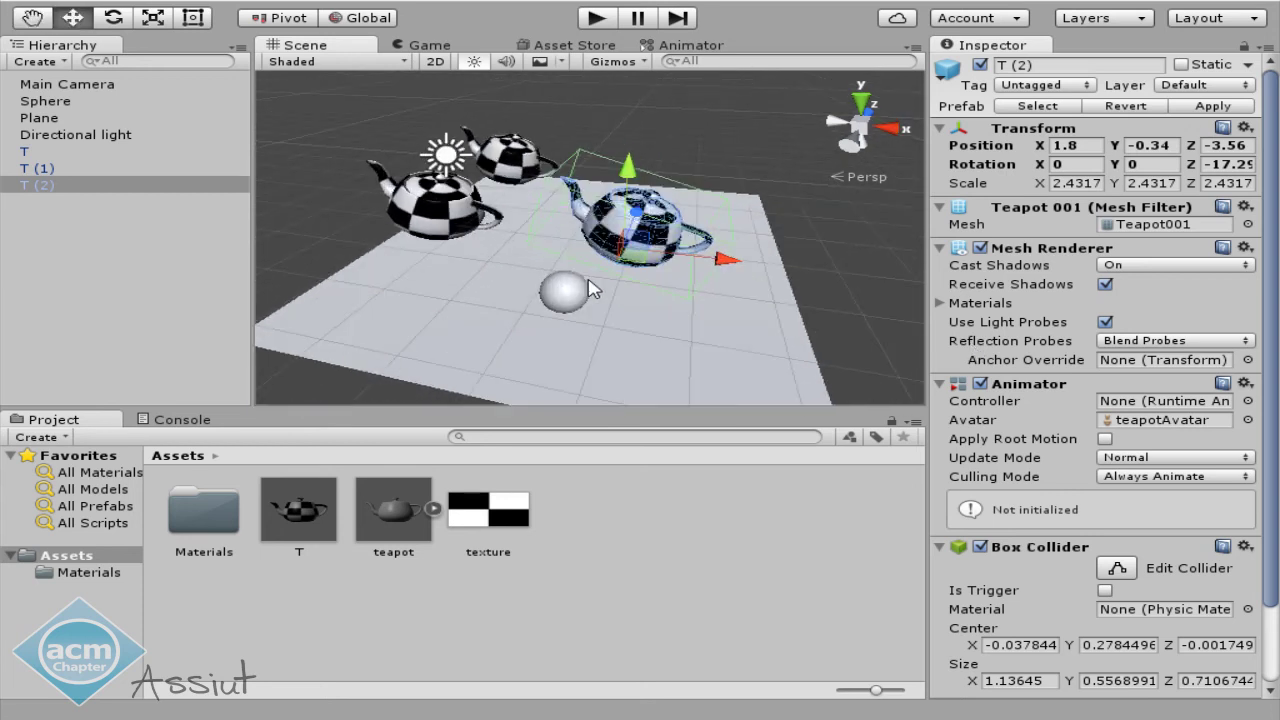
{"action": "left_click", "coordinate": [62, 274]}
{"action": "left_click", "coordinate": [44, 151]}
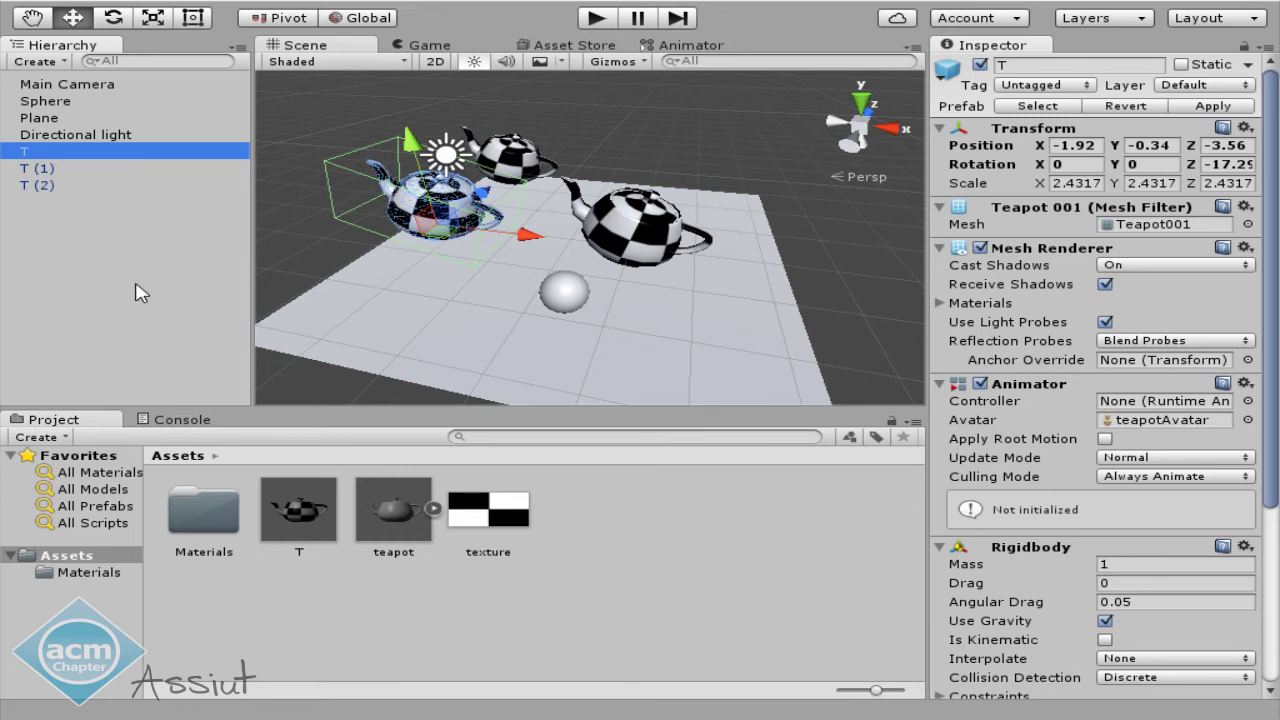
Delete teapots T, T (1) and T (2), then the Sphere and the Plane.
{"action": "key", "text": "shift+Down"}
{"action": "key", "text": "shift+Down"}
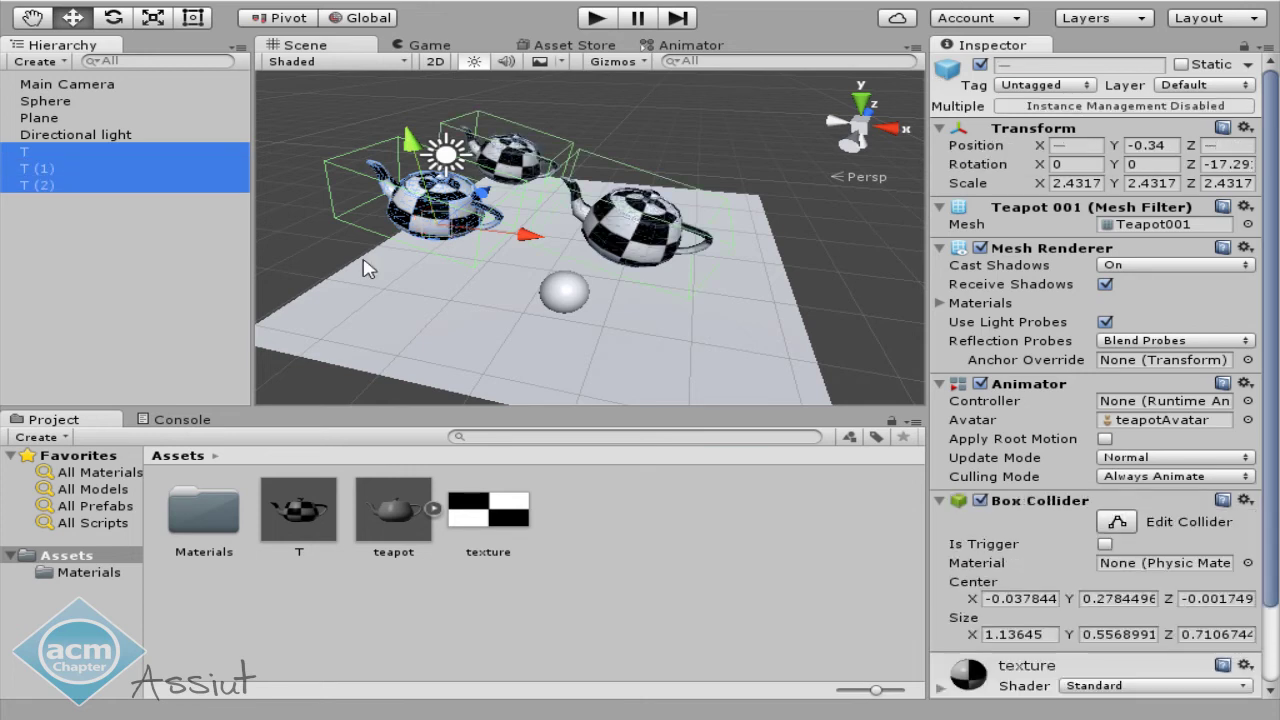
{"action": "key", "text": "Delete"}
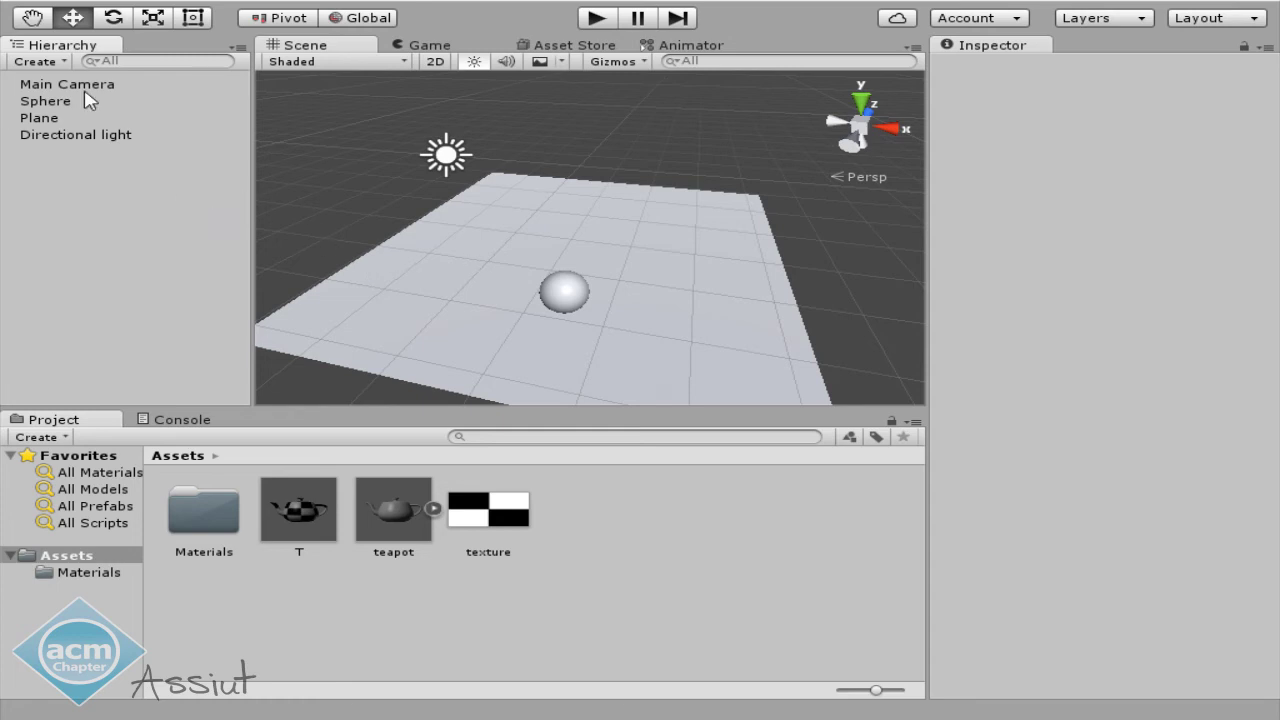
{"action": "left_click", "coordinate": [46, 102]}
{"action": "key", "text": "Delete"}
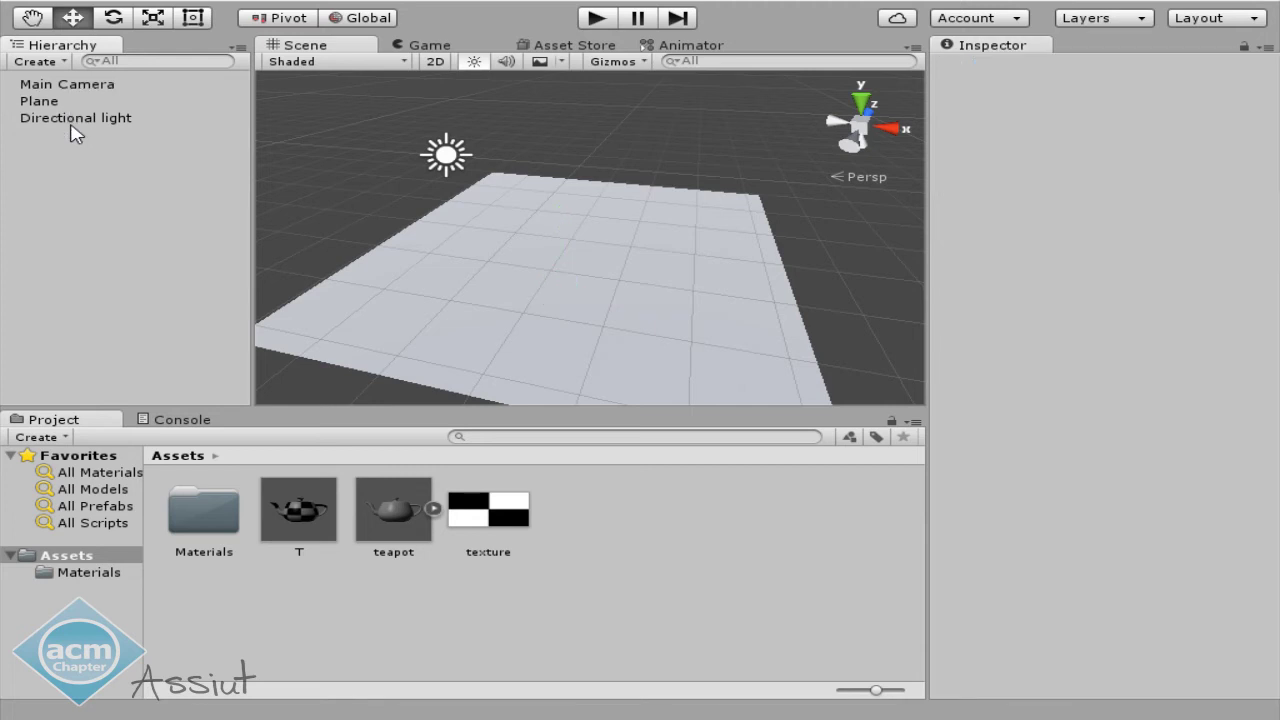
{"action": "left_click", "coordinate": [38, 104]}
{"action": "key", "text": "Delete"}
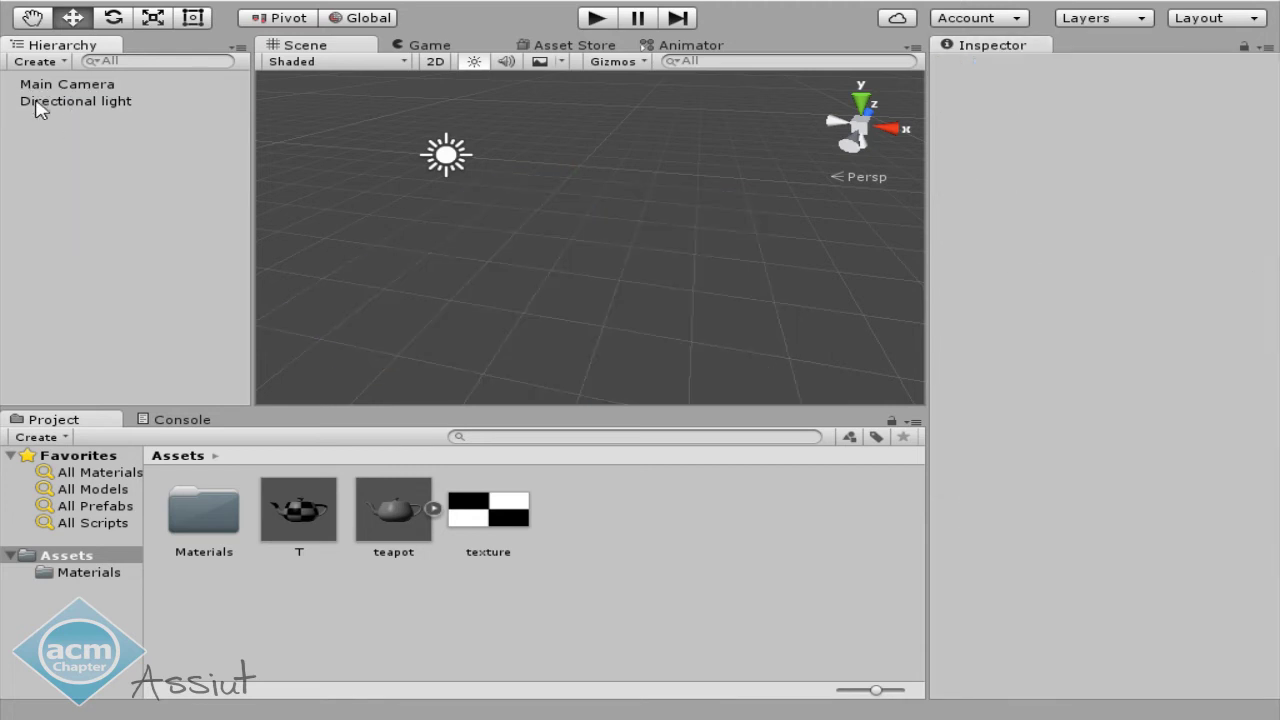
{"action": "mouse_move", "coordinate": [372, 210]}
{"action": "middle_mouse_down"}
{"action": "mouse_move", "coordinate": [551, 266]}
{"action": "mouse_move", "coordinate": [472, 250]}
{"action": "middle_mouse_up"}
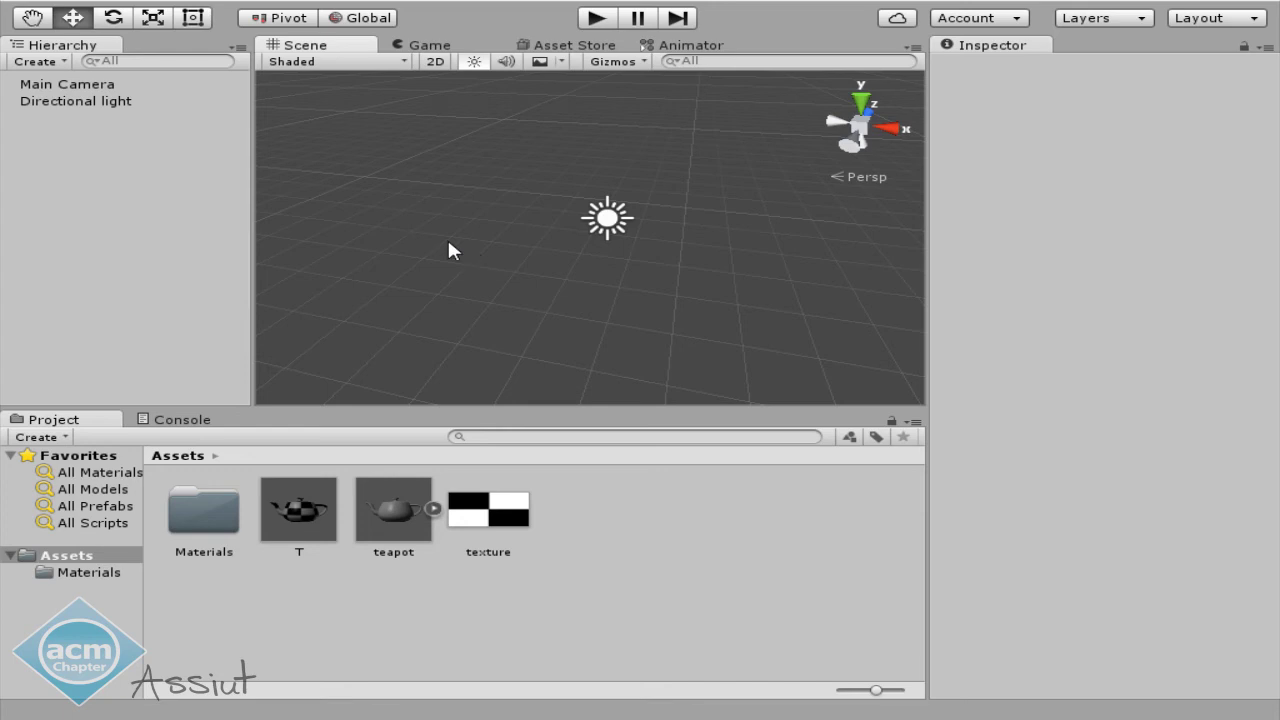
Create a Terrain from GameObject > 3D Object > Terrain and pan to view it.
{"action": "left_click", "coordinate": [219, 1]}
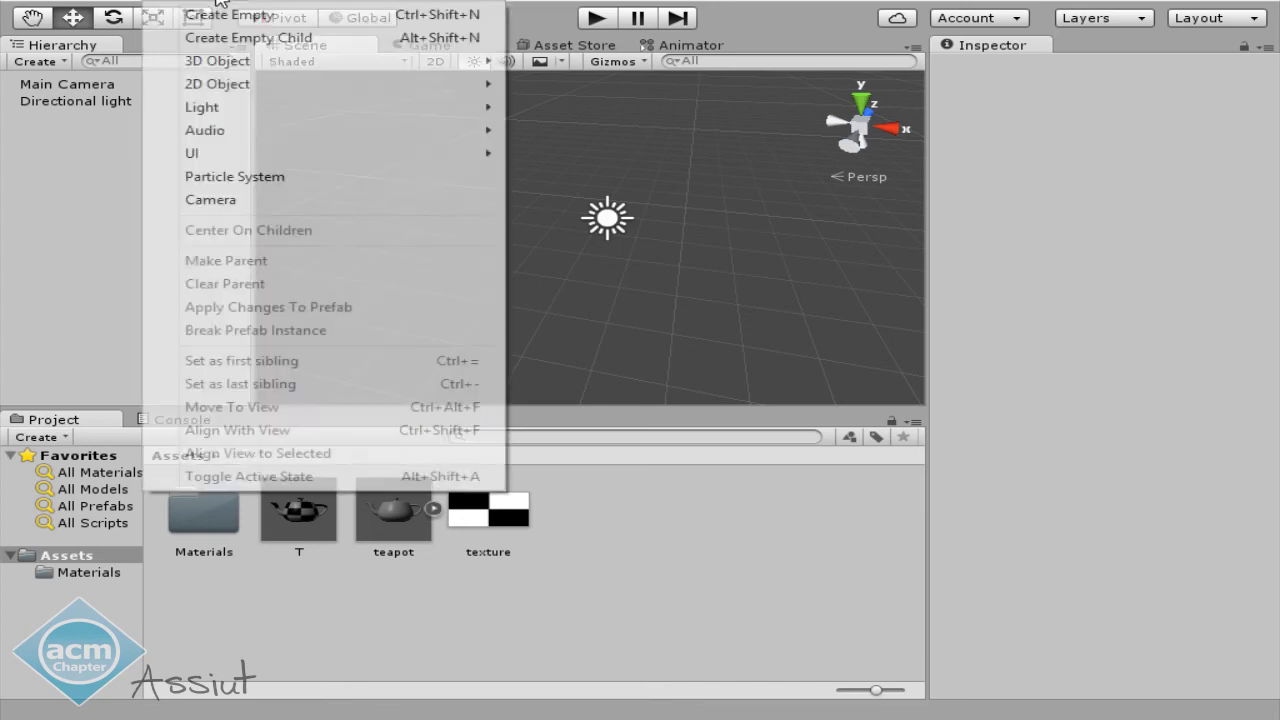
{"action": "mouse_move", "coordinate": [235, 60]}
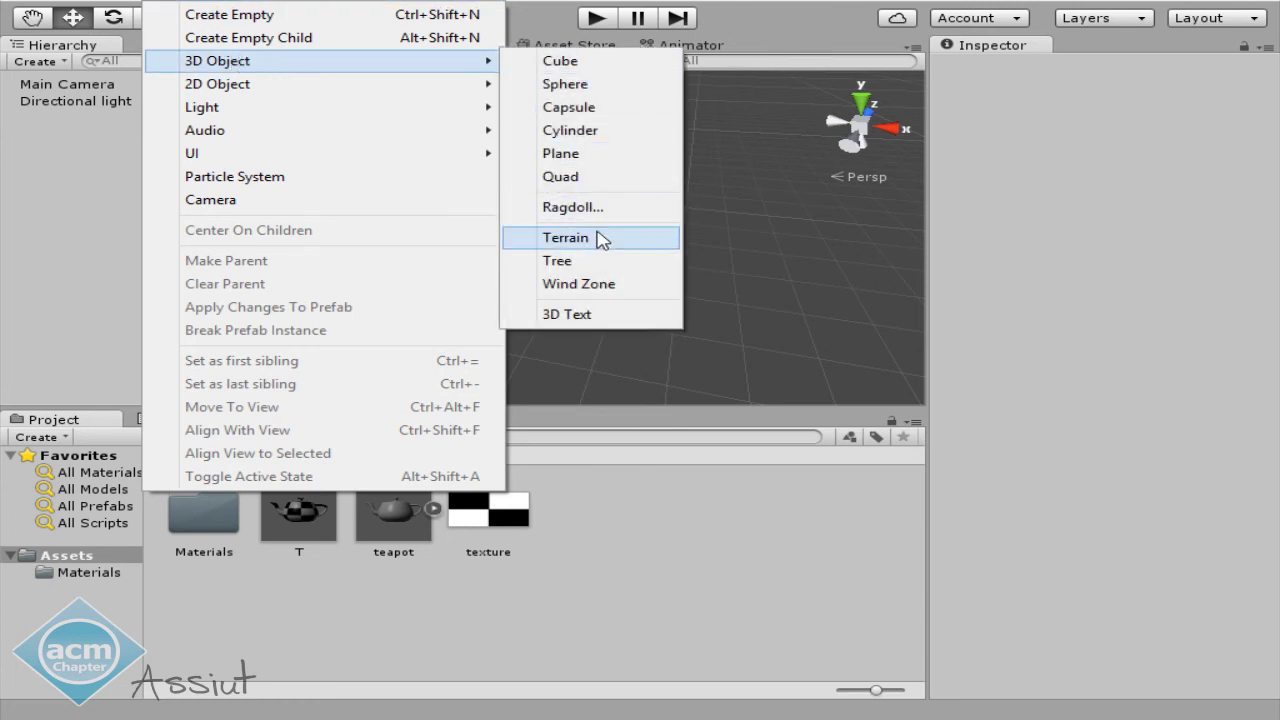
{"action": "left_click", "coordinate": [601, 238]}
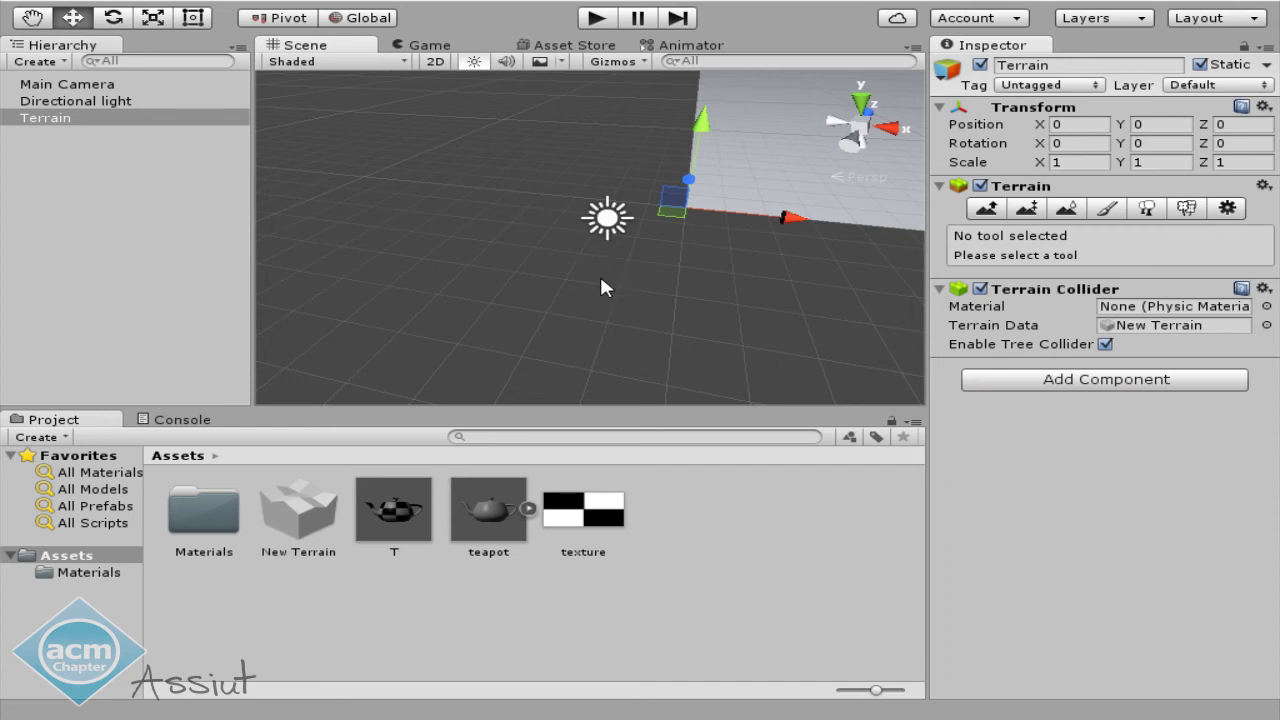
{"action": "middle_click_drag", "start_coordinate": [603, 286], "coordinate": [474, 309]}
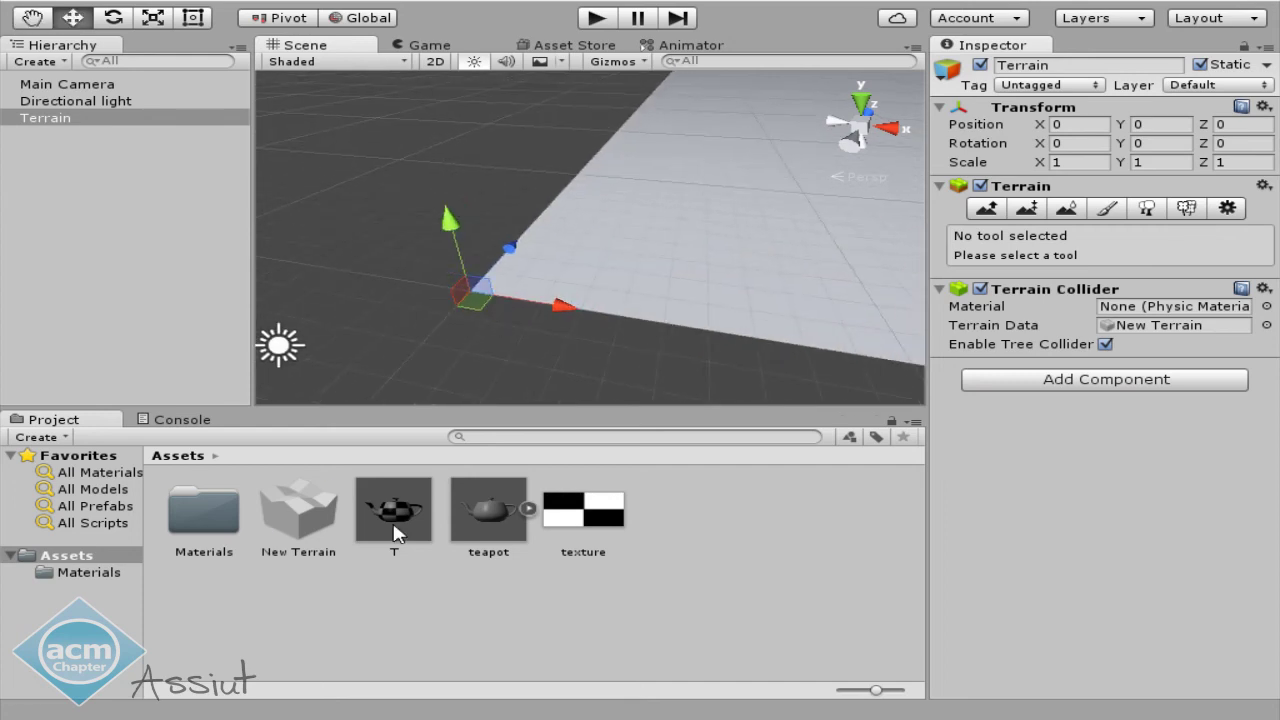
{"action": "mouse_move", "coordinate": [554, 354]}
{"action": "middle_mouse_down"}
{"action": "mouse_move", "coordinate": [445, 260]}
{"action": "mouse_move", "coordinate": [556, 231]}
{"action": "mouse_move", "coordinate": [500, 271]}
{"action": "middle_mouse_up"}
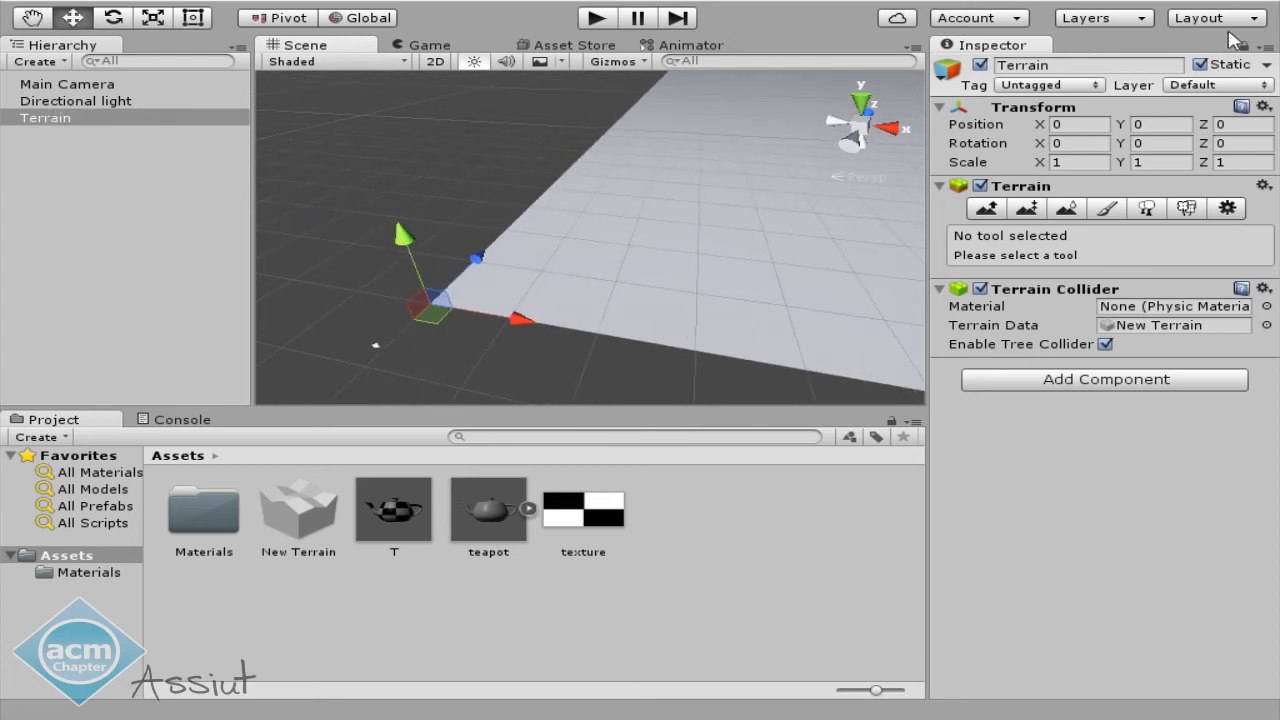
In the terrain's Settings, set Terrain Width and Terrain Length to 100.
{"action": "left_click", "coordinate": [1228, 210]}
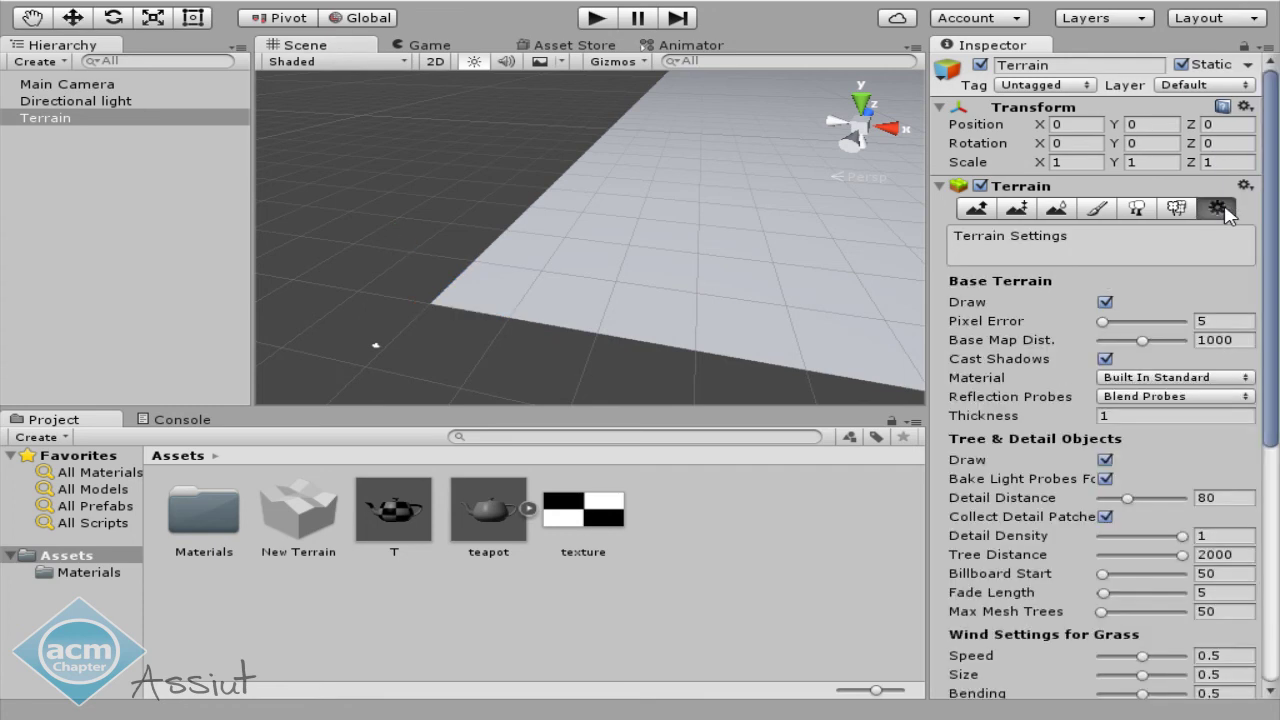
{"action": "scroll", "coordinate": [1080, 320], "scroll_direction": "down", "scroll_amount": 5}
{"action": "scroll", "coordinate": [1090, 380], "scroll_direction": "down", "scroll_amount": 3}
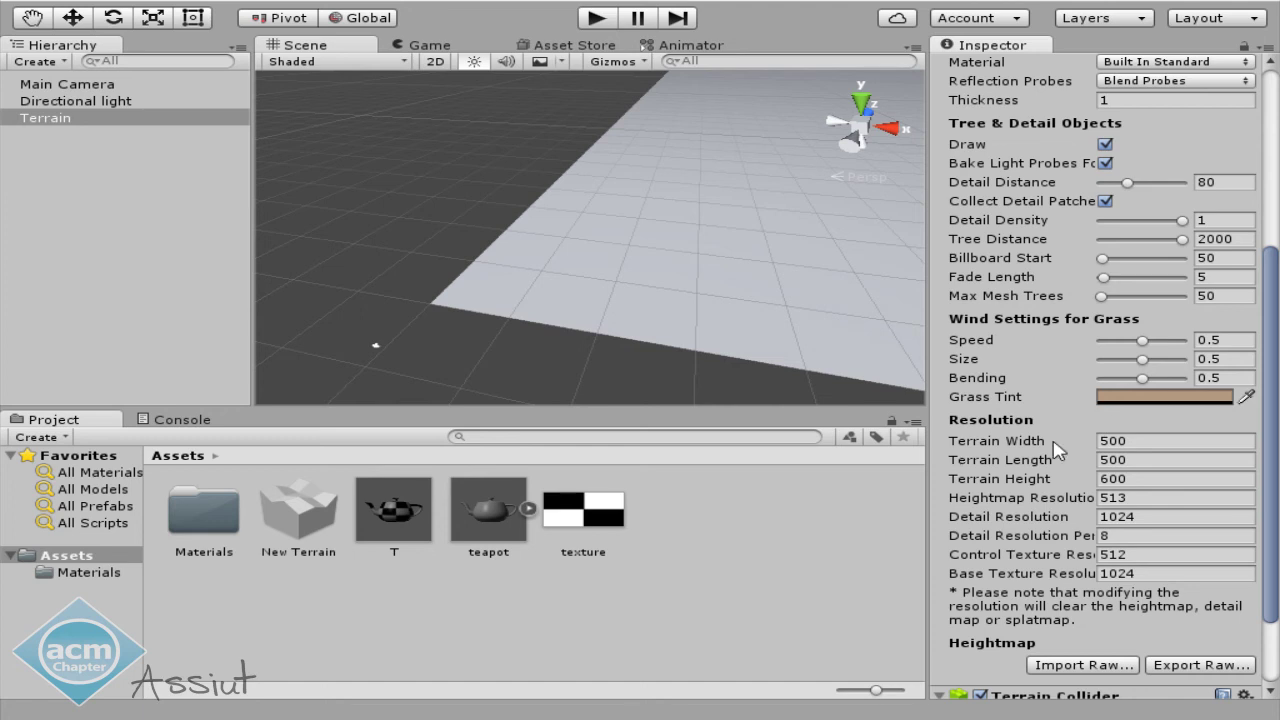
{"action": "left_click", "coordinate": [1127, 442]}
{"action": "left_click", "coordinate": [1118, 447]}
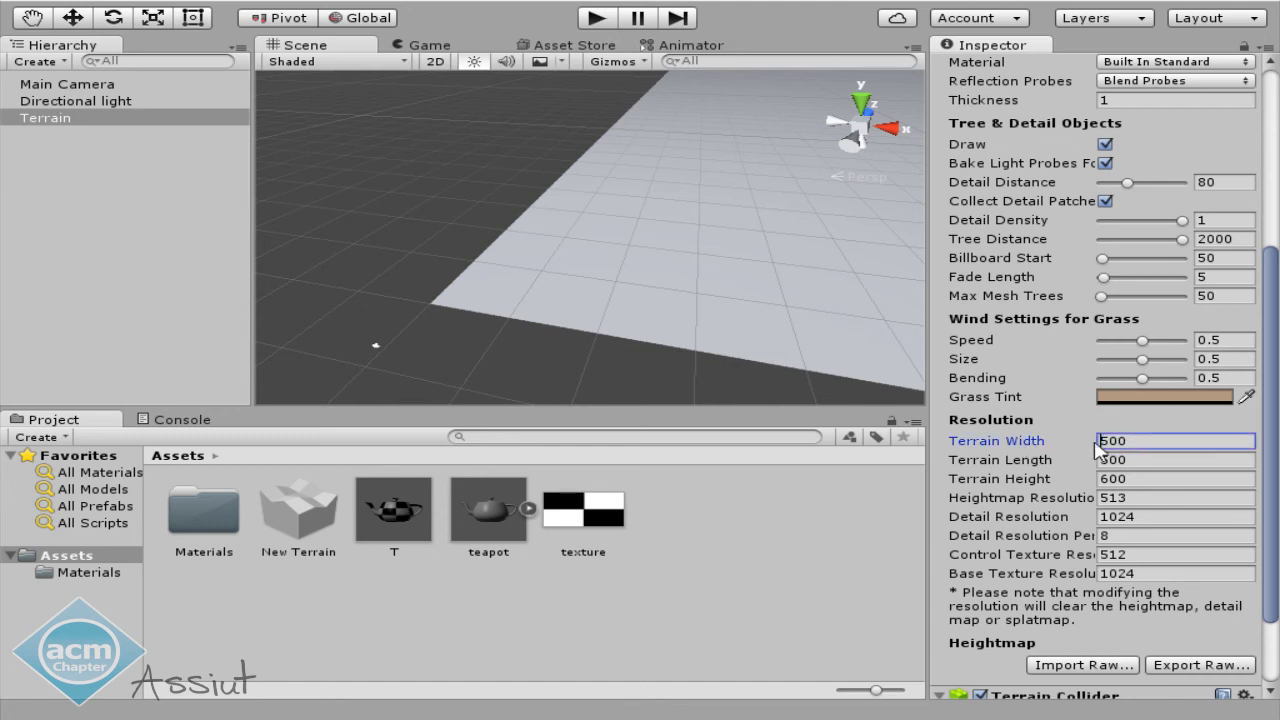
{"action": "key", "text": "Delete"}
{"action": "type", "text": "1"}
{"action": "key", "text": "Tab"}
{"action": "type", "text": "100"}
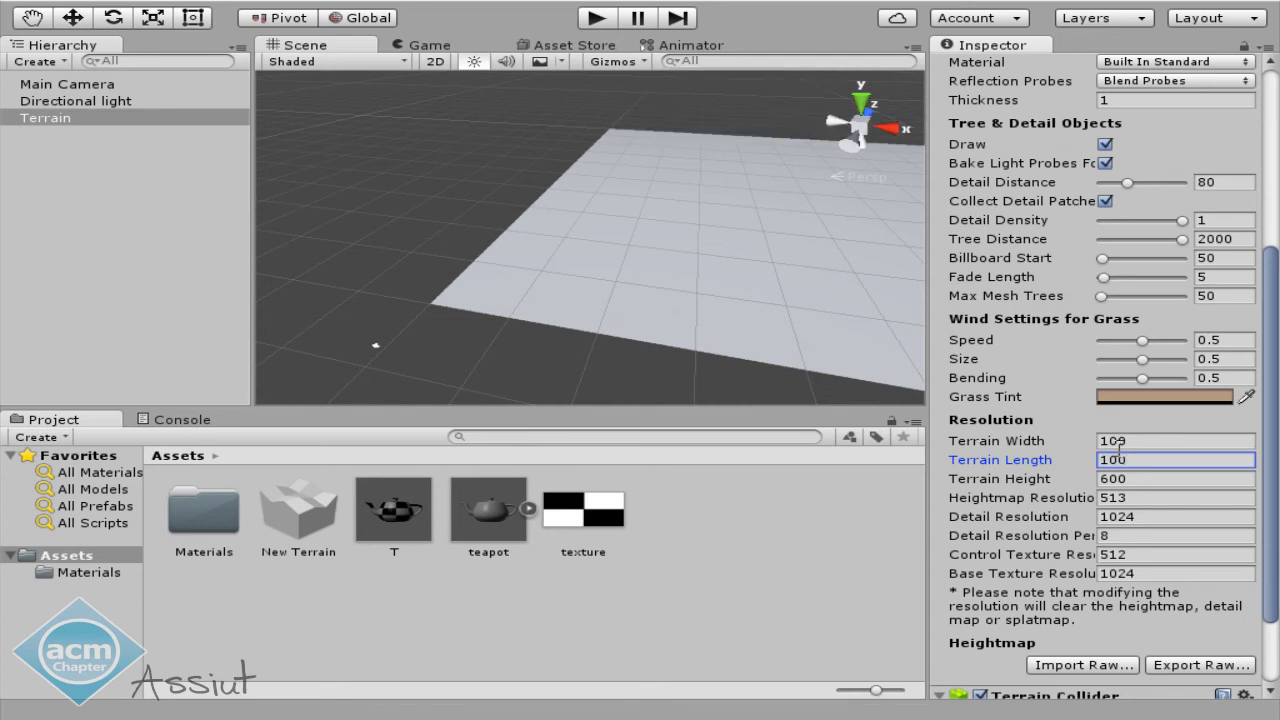
{"action": "left_click", "coordinate": [703, 219]}
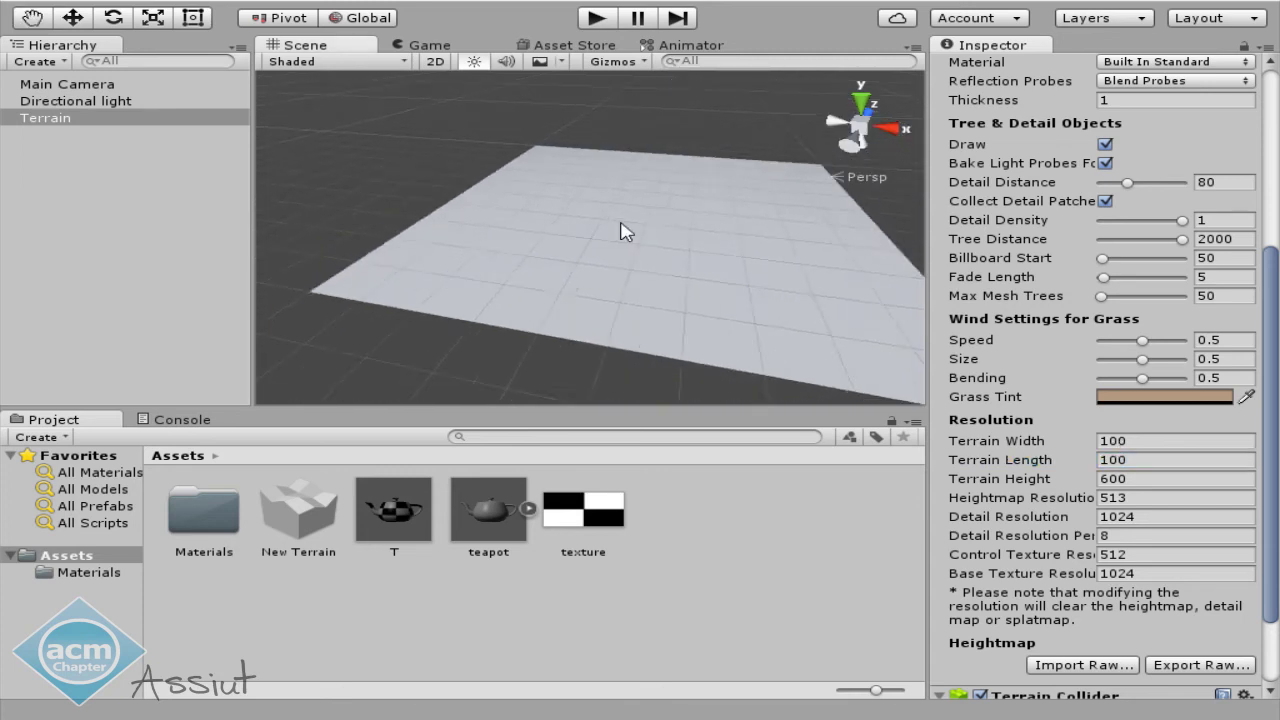
{"action": "middle_click_drag", "start_coordinate": [703, 219], "coordinate": [763, 277]}
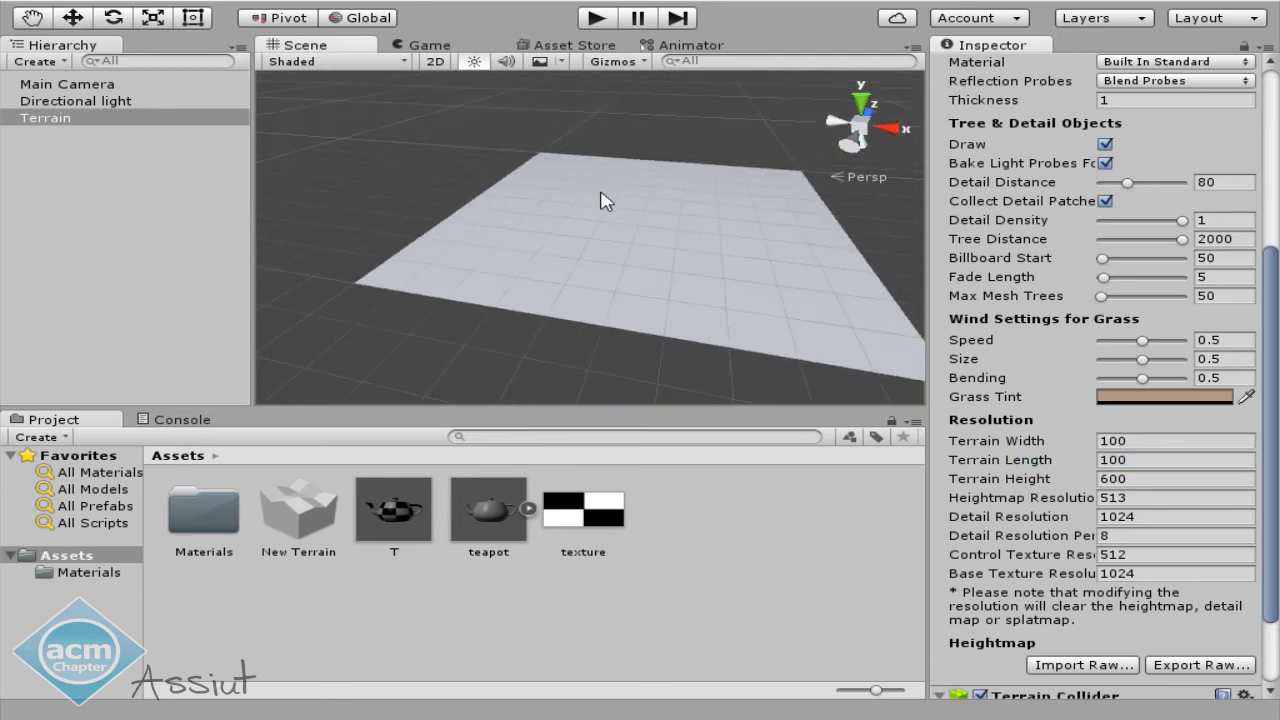
{"action": "scroll", "coordinate": [1000, 200], "scroll_direction": "up", "scroll_amount": 5}
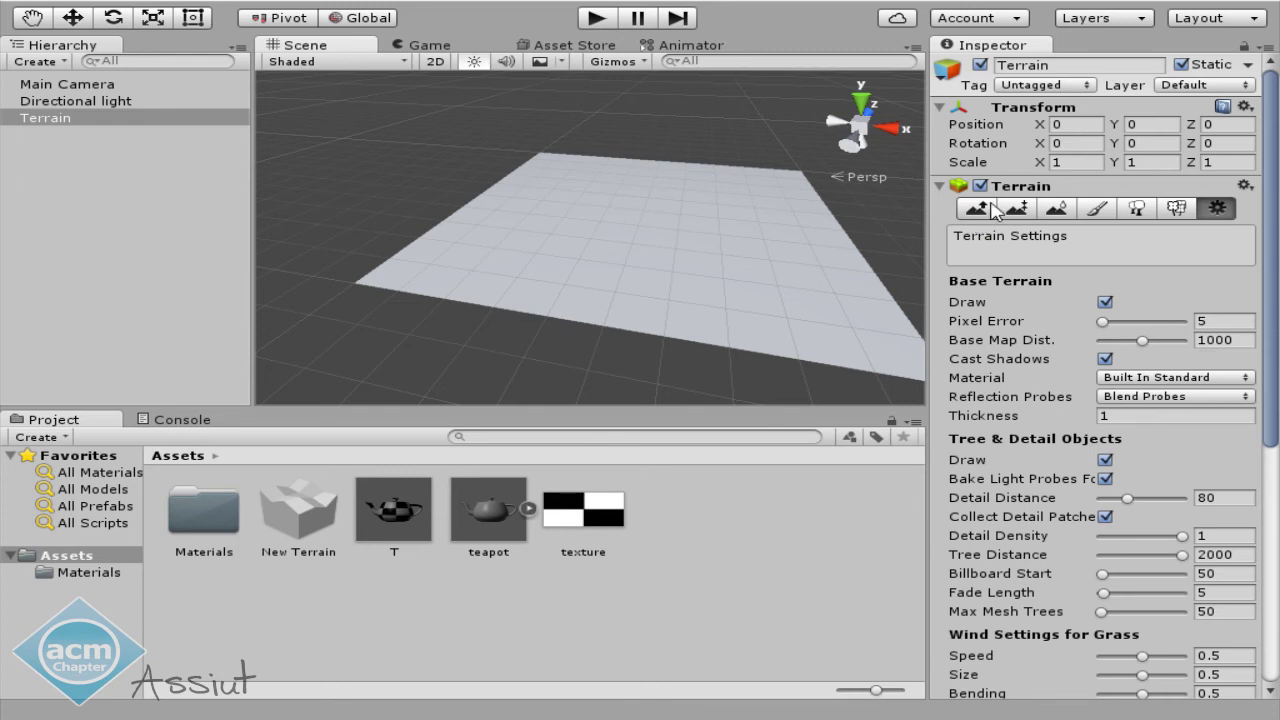
With Raise/Lower Terrain and a smaller splatter brush, raise jagged spikes on the terrain.
{"action": "left_click", "coordinate": [976, 208]}
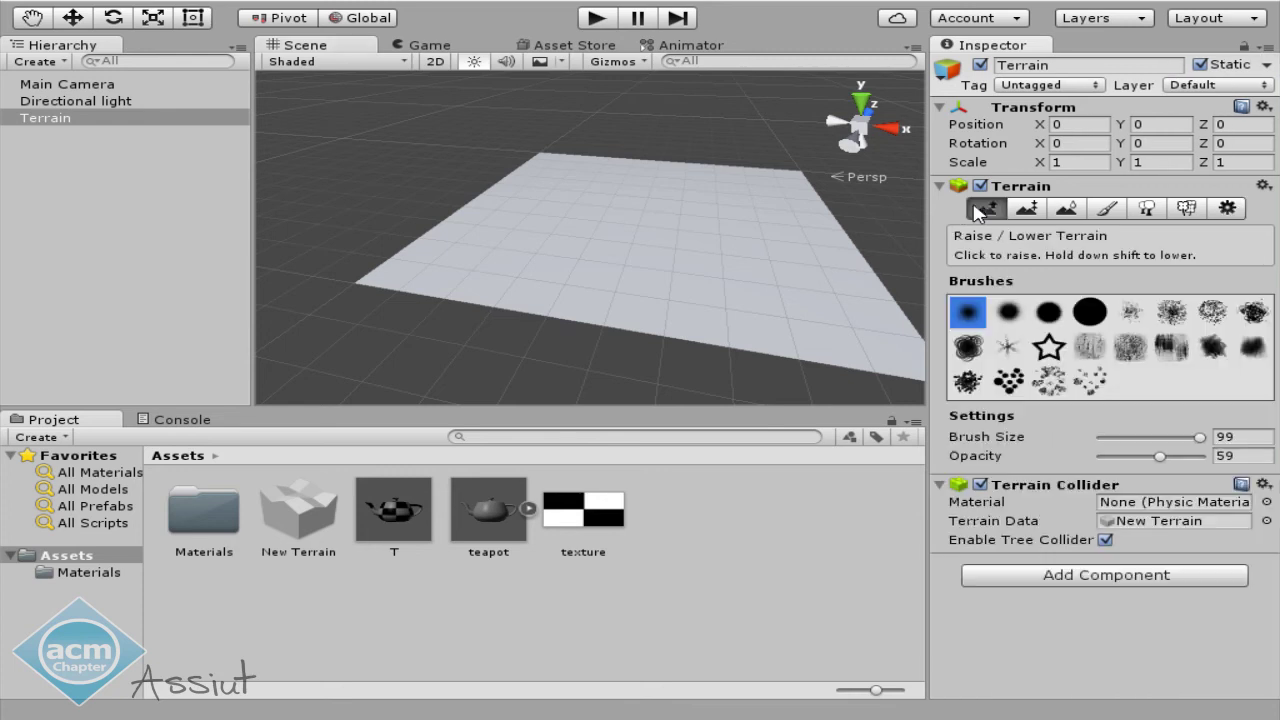
{"action": "scroll", "coordinate": [454, 271], "scroll_direction": "up", "scroll_amount": 2}
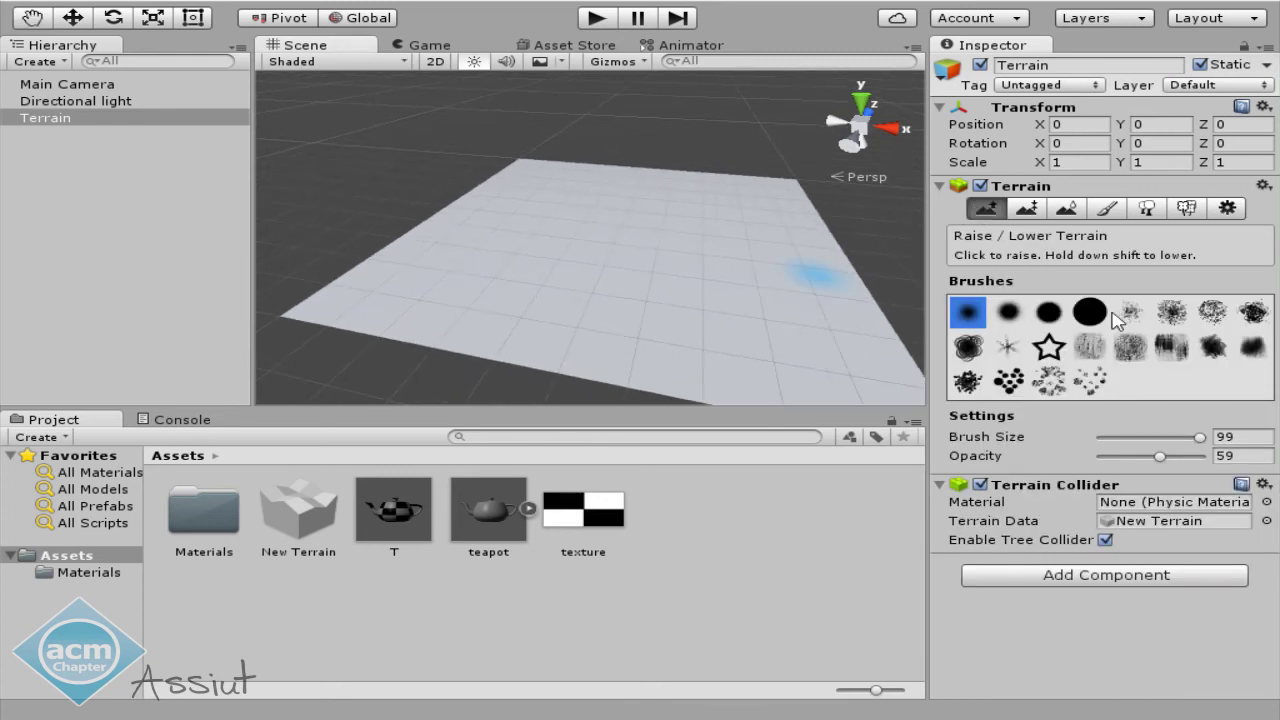
{"action": "left_click", "coordinate": [1089, 312]}
{"action": "left_click", "coordinate": [1130, 312]}
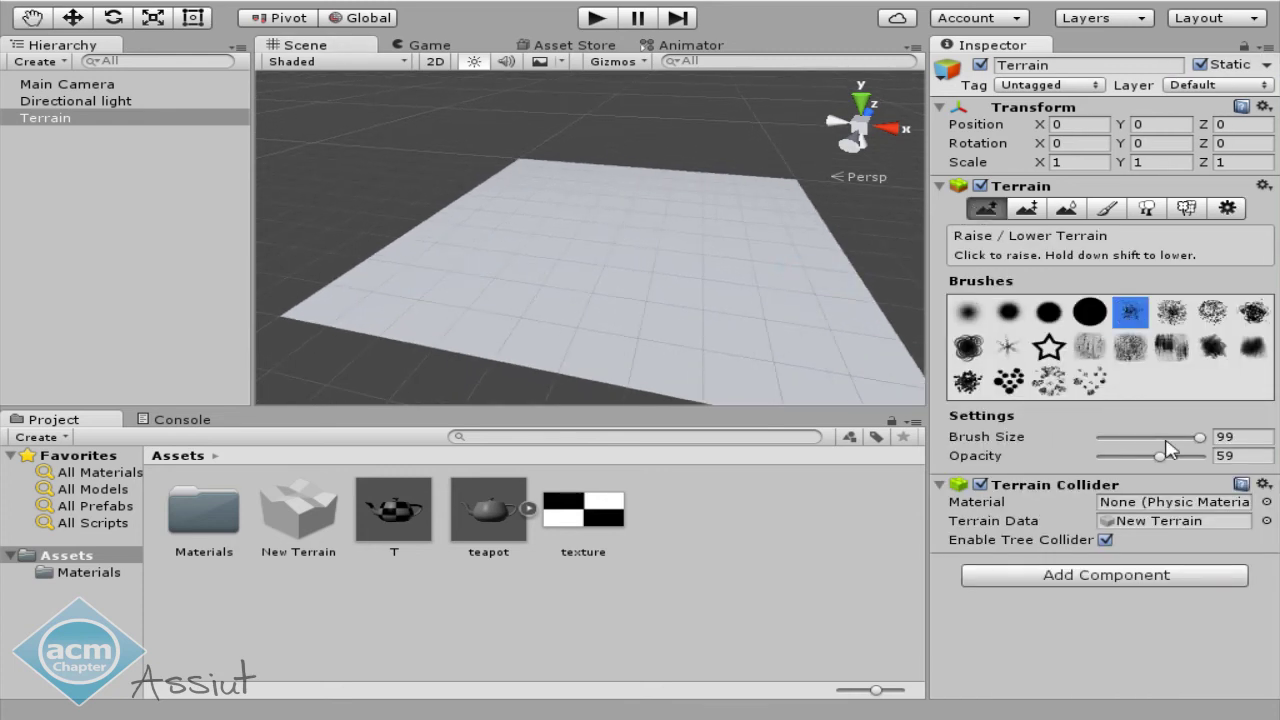
{"action": "mouse_move", "coordinate": [1200, 438]}
{"action": "left_mouse_down"}
{"action": "mouse_move", "coordinate": [1120, 443]}
{"action": "mouse_move", "coordinate": [1205, 440]}
{"action": "left_mouse_up"}
{"action": "scroll", "coordinate": [486, 277], "scroll_direction": "up", "scroll_amount": 3}
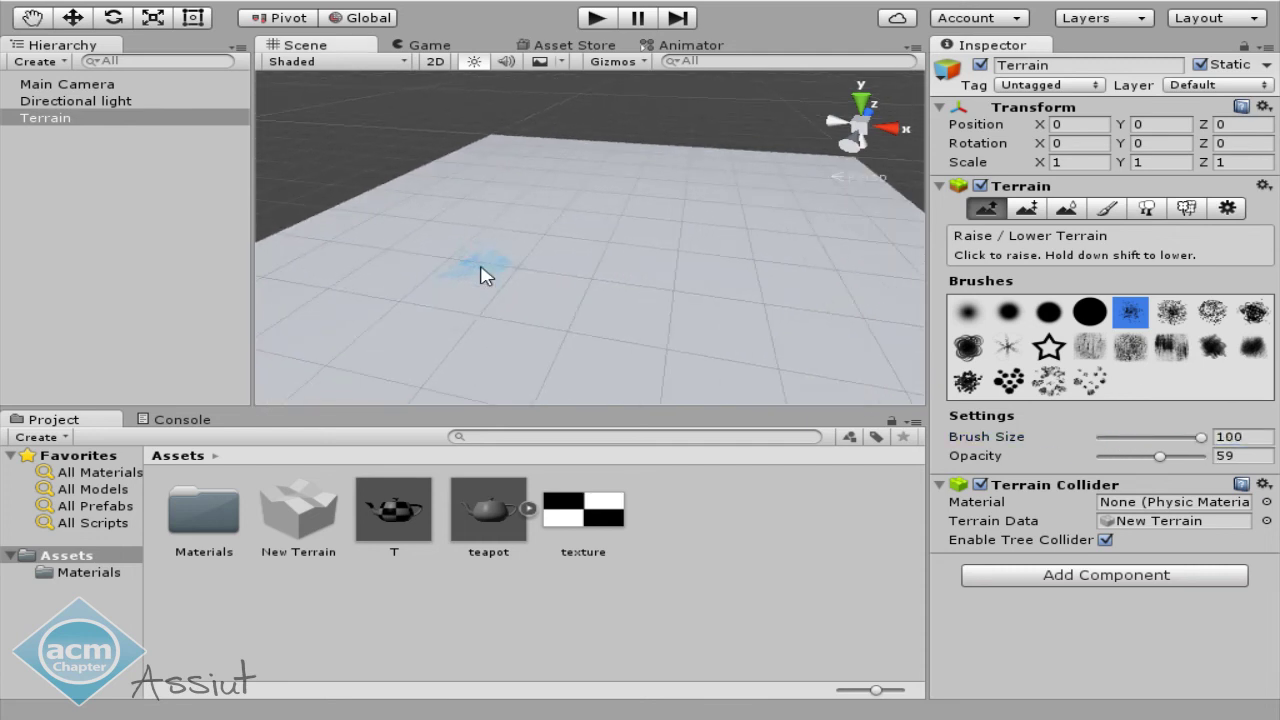
{"action": "left_click_drag", "start_coordinate": [529, 294], "coordinate": [433, 330]}
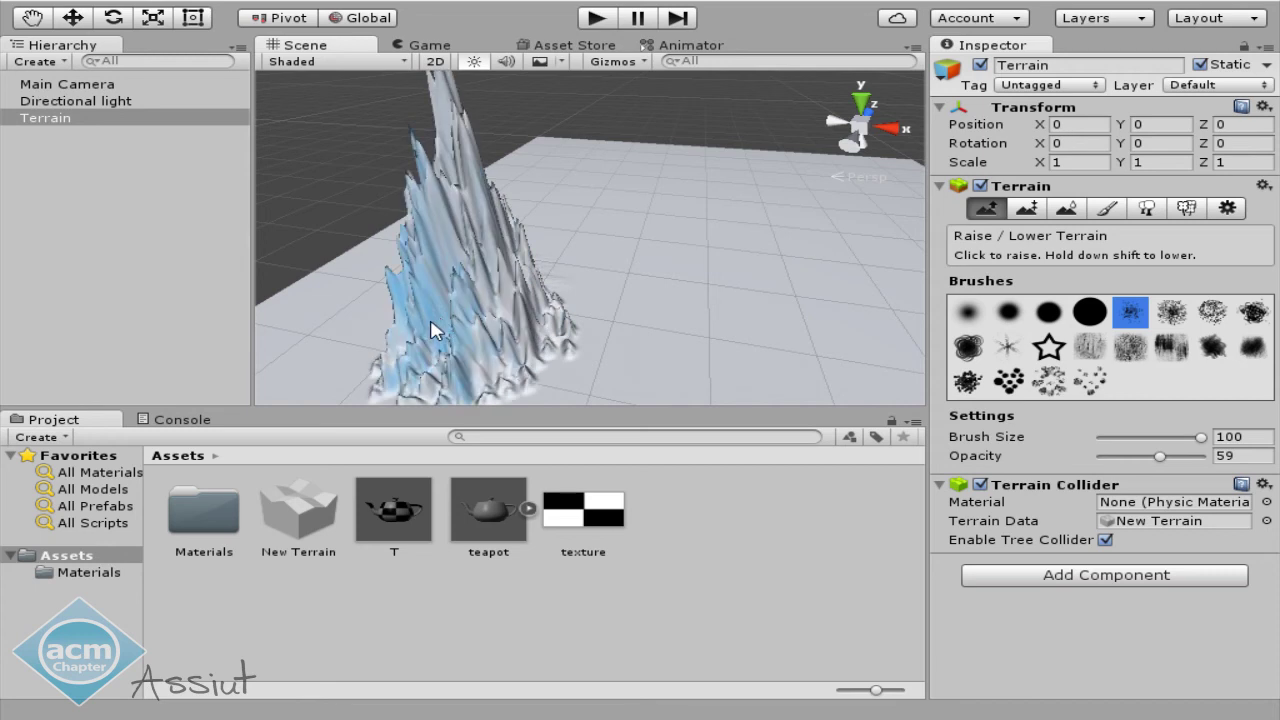
{"action": "middle_click_drag", "start_coordinate": [433, 330], "coordinate": [623, 274]}
{"action": "left_click_drag", "start_coordinate": [491, 363], "coordinate": [583, 375]}
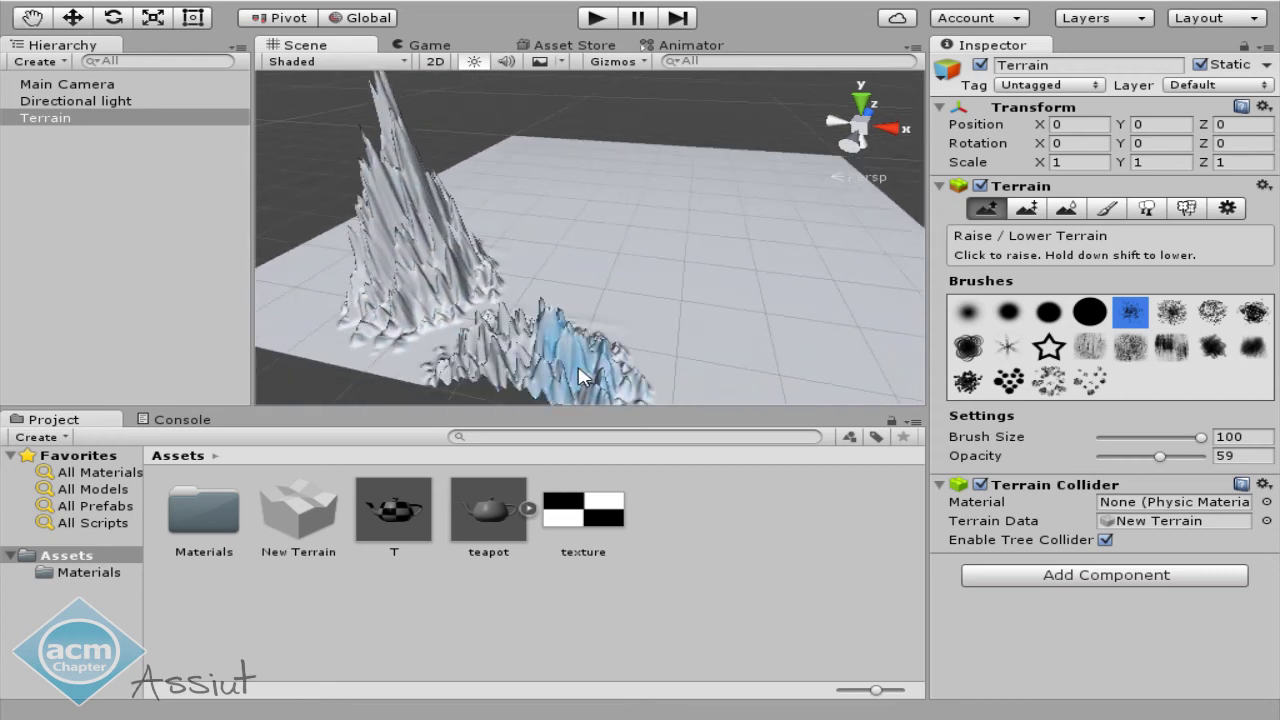
At opacity 19, raise a ridge along the bottom edge and a smooth bump with a round brush.
{"action": "scroll", "coordinate": [694, 323], "scroll_direction": "up", "scroll_amount": 2}
{"action": "left_click", "coordinate": [1122, 456]}
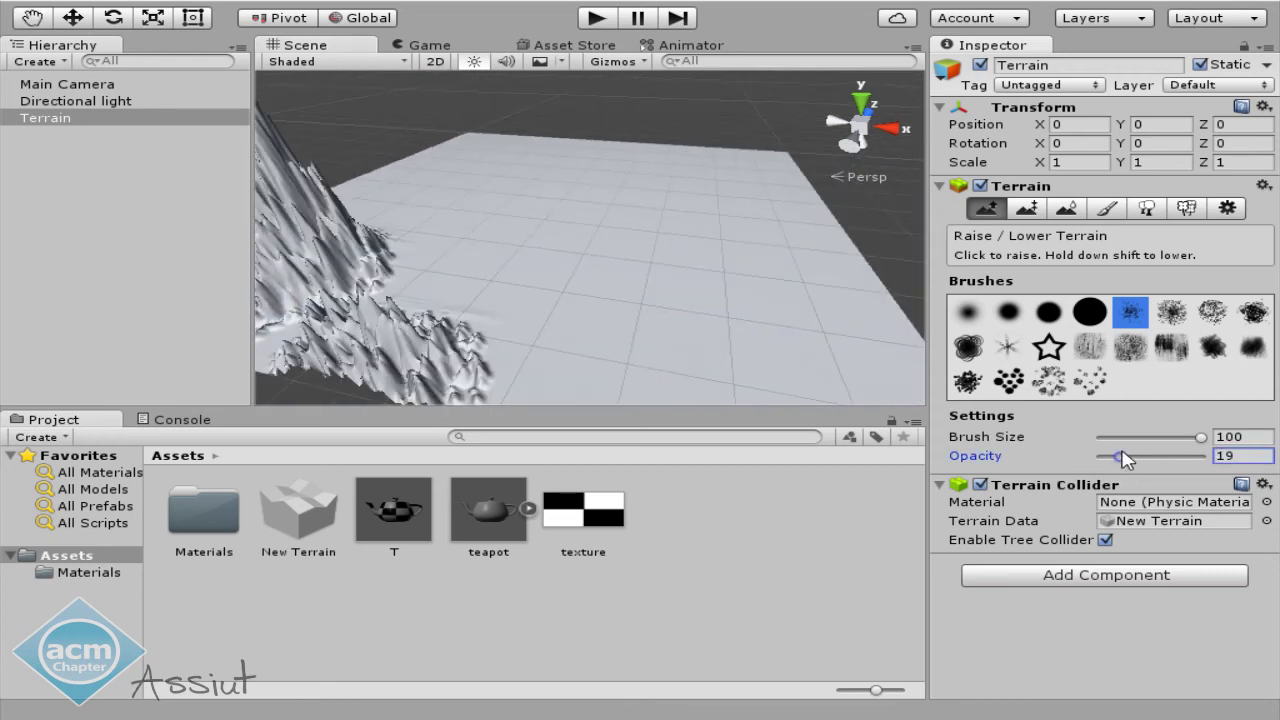
{"action": "left_click_drag", "start_coordinate": [423, 395], "coordinate": [330, 290]}
{"action": "middle_click_drag", "start_coordinate": [605, 310], "coordinate": [570, 305]}
{"action": "left_click", "coordinate": [1008, 312]}
{"action": "mouse_move", "coordinate": [430, 288]}
{"action": "left_mouse_down"}
{"action": "mouse_move", "coordinate": [614, 334]}
{"action": "mouse_move", "coordinate": [690, 390]}
{"action": "mouse_move", "coordinate": [640, 330]}
{"action": "mouse_move", "coordinate": [651, 209]}
{"action": "mouse_move", "coordinate": [460, 280]}
{"action": "mouse_move", "coordinate": [815, 265]}
{"action": "left_mouse_up"}
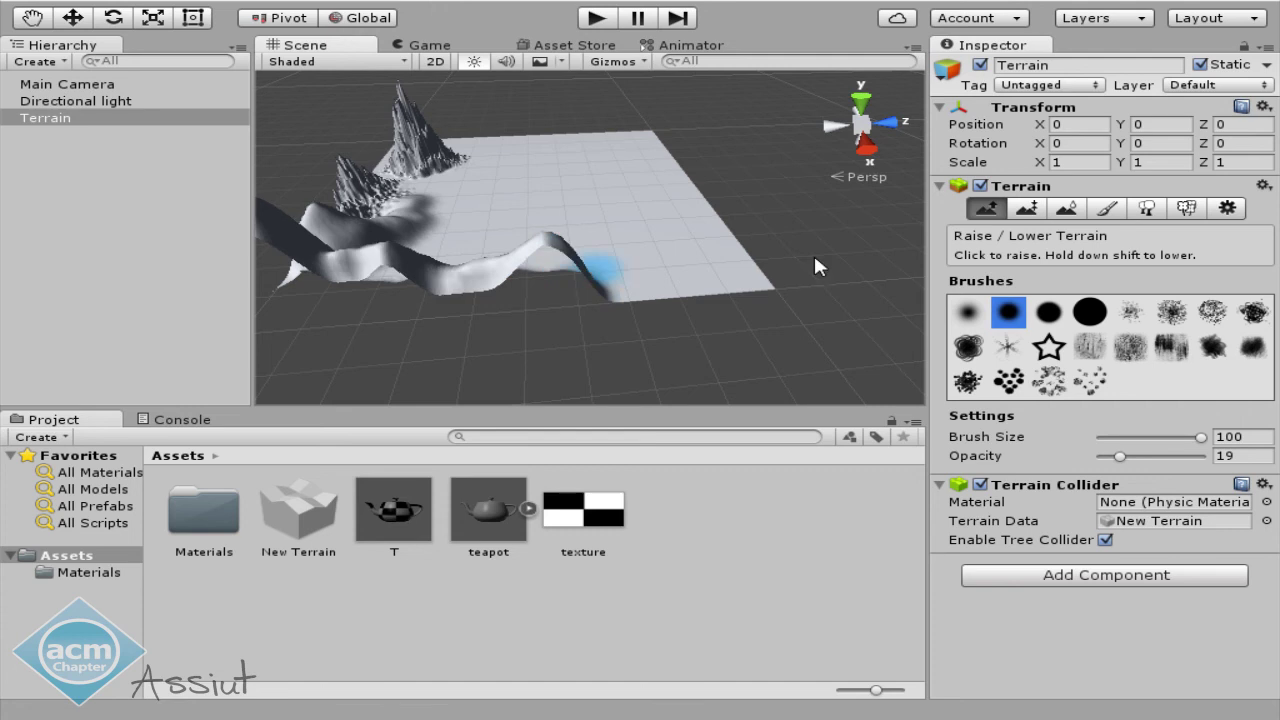
Paint spiky ridges along the front and right edges with splotchy brushes, then pick Paint Height.
{"action": "left_click", "coordinate": [968, 347]}
{"action": "mouse_move", "coordinate": [670, 293]}
{"action": "left_mouse_down"}
{"action": "mouse_move", "coordinate": [508, 272]}
{"action": "mouse_move", "coordinate": [526, 273]}
{"action": "mouse_move", "coordinate": [480, 300]}
{"action": "left_mouse_up"}
{"action": "left_click_drag", "start_coordinate": [430, 342], "coordinate": [735, 270]}
{"action": "left_click", "coordinate": [968, 381]}
{"action": "mouse_move", "coordinate": [809, 272]}
{"action": "left_mouse_down"}
{"action": "mouse_move", "coordinate": [706, 272]}
{"action": "mouse_move", "coordinate": [718, 160]}
{"action": "mouse_move", "coordinate": [605, 131]}
{"action": "mouse_move", "coordinate": [785, 200]}
{"action": "left_mouse_up"}
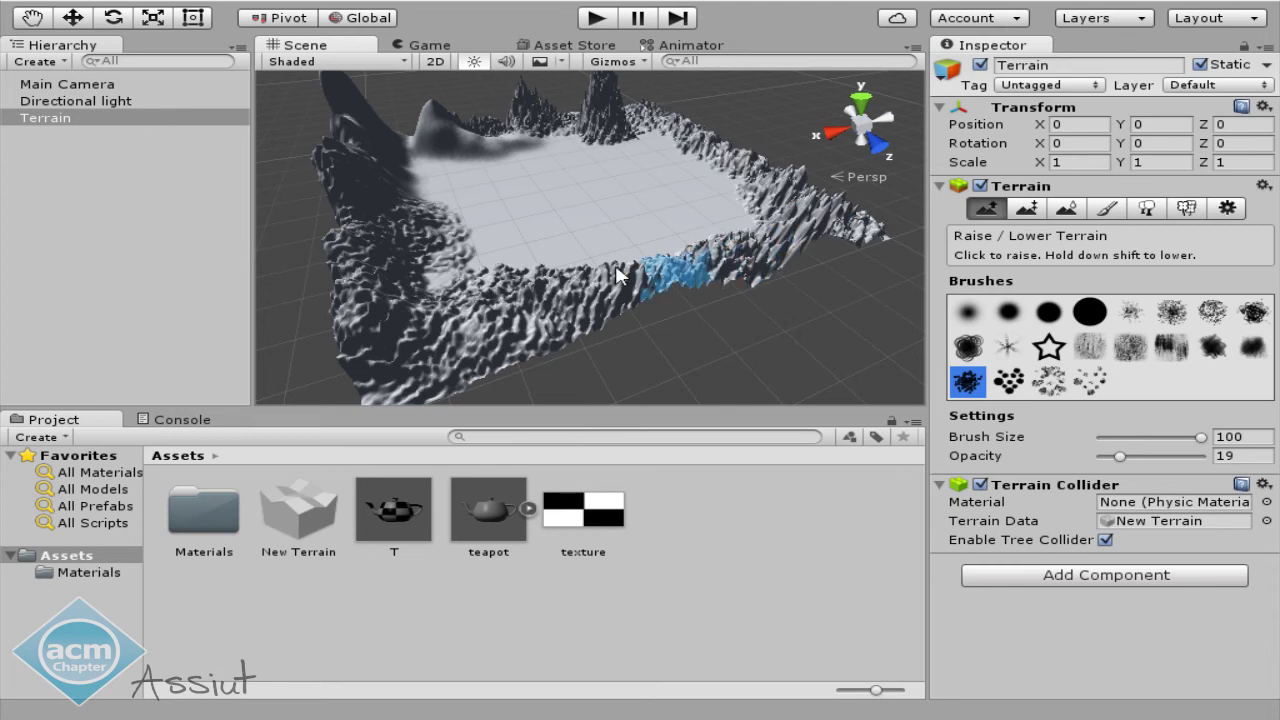
{"action": "scroll", "coordinate": [700, 280], "scroll_direction": "up", "scroll_amount": 5}
{"action": "mouse_move", "coordinate": [631, 306]}
{"action": "middle_mouse_down"}
{"action": "mouse_move", "coordinate": [651, 265]}
{"action": "mouse_move", "coordinate": [700, 290]}
{"action": "middle_mouse_up"}
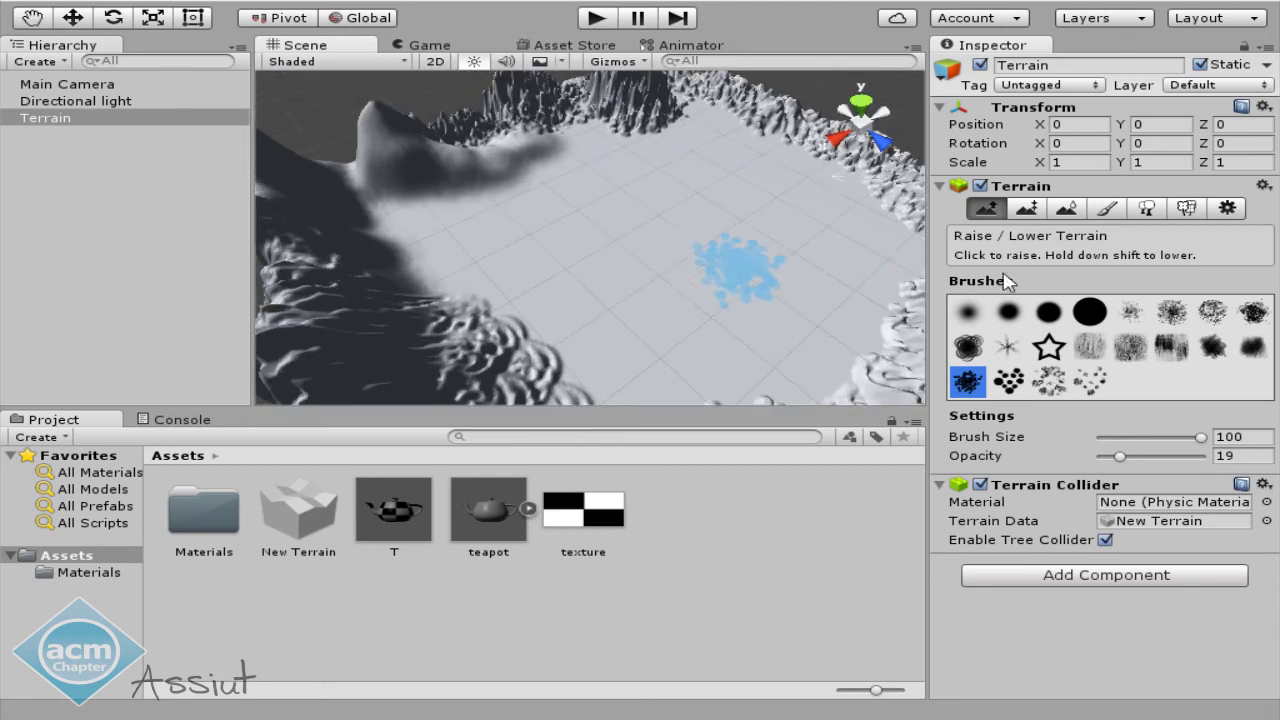
{"action": "left_click", "coordinate": [1027, 208]}
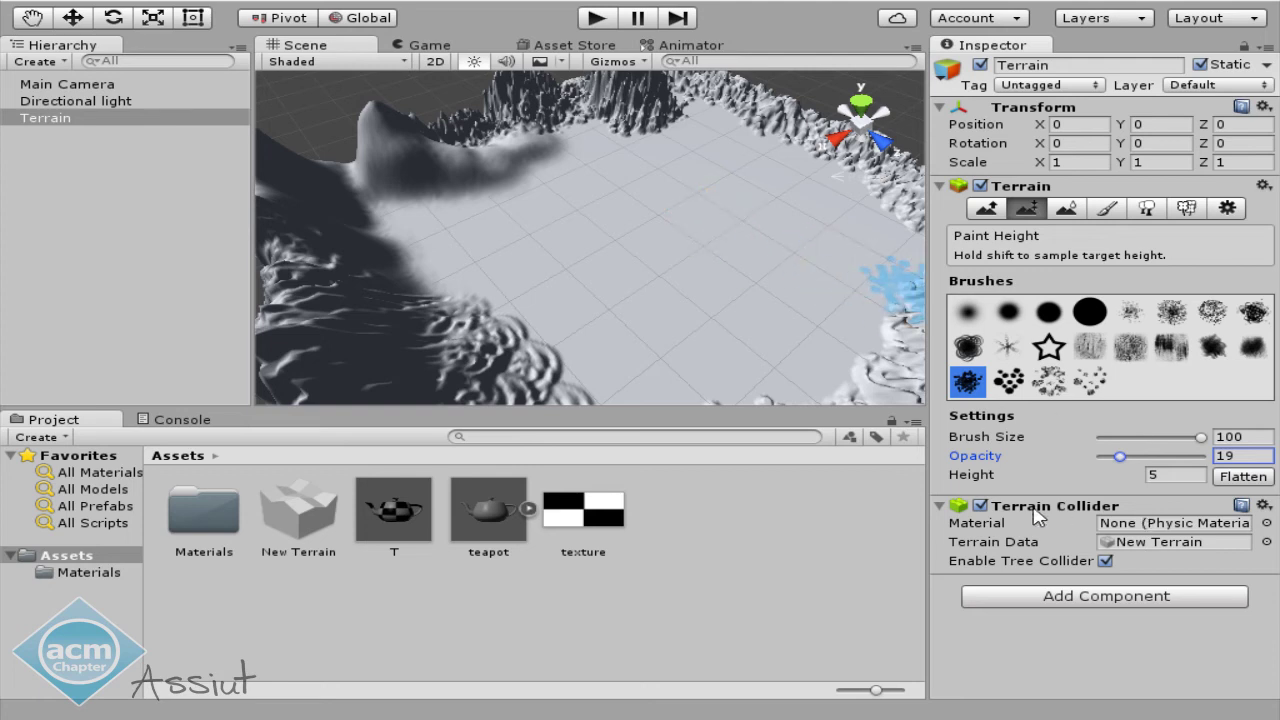
Paint a round flat-topped plateau at height 5 with a soft brush, redoing it after an undo.
{"action": "left_click", "coordinate": [1168, 475]}
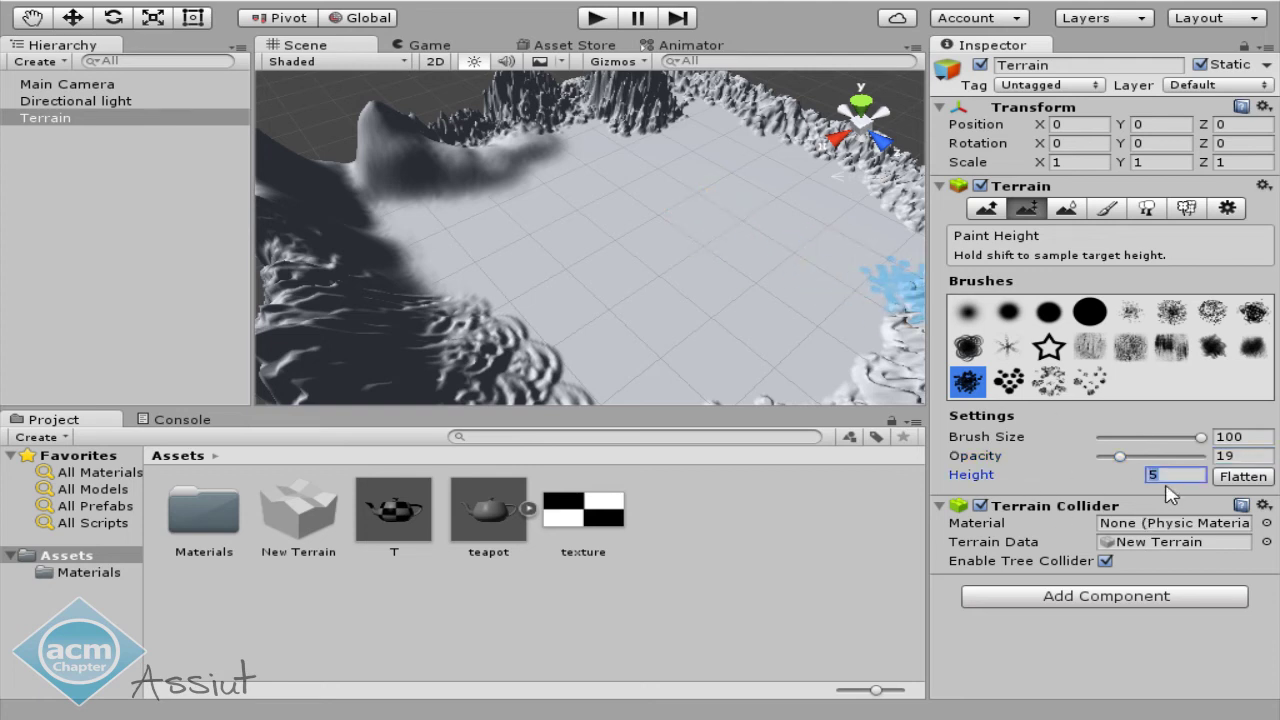
{"action": "left_click", "coordinate": [1007, 318]}
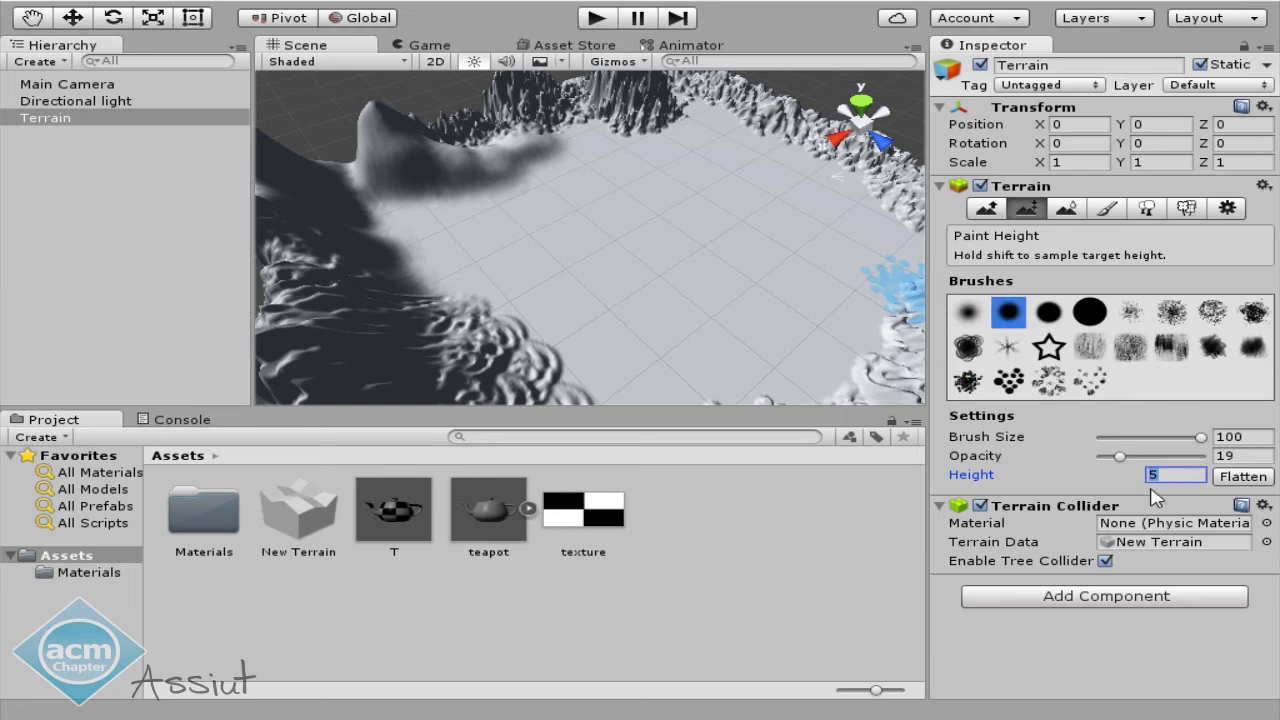
{"action": "scroll", "coordinate": [600, 340], "scroll_direction": "up", "scroll_amount": 5}
{"action": "mouse_move", "coordinate": [640, 265]}
{"action": "left_mouse_down"}
{"action": "mouse_move", "coordinate": [624, 232]}
{"action": "mouse_move", "coordinate": [623, 266]}
{"action": "left_mouse_up"}
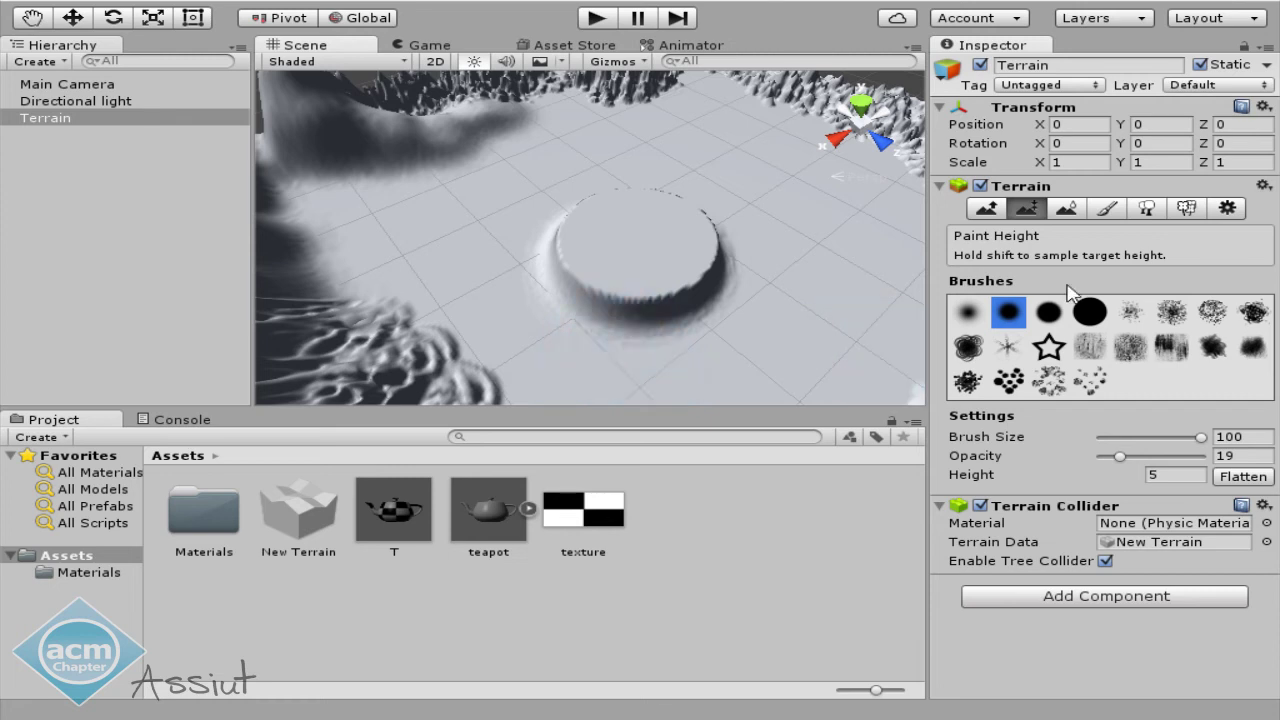
{"action": "key", "text": "ctrl+z"}
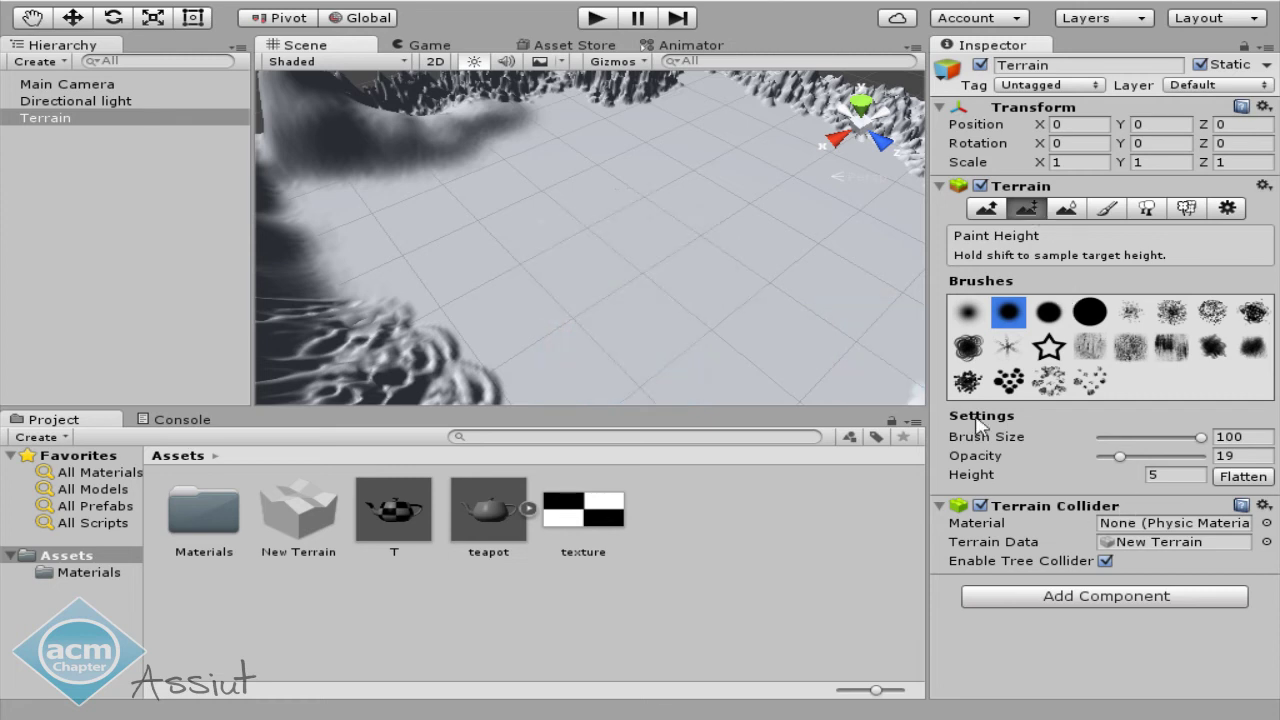
{"action": "left_click", "coordinate": [1085, 478]}
{"action": "left_click_drag", "start_coordinate": [600, 263], "coordinate": [596, 260]}
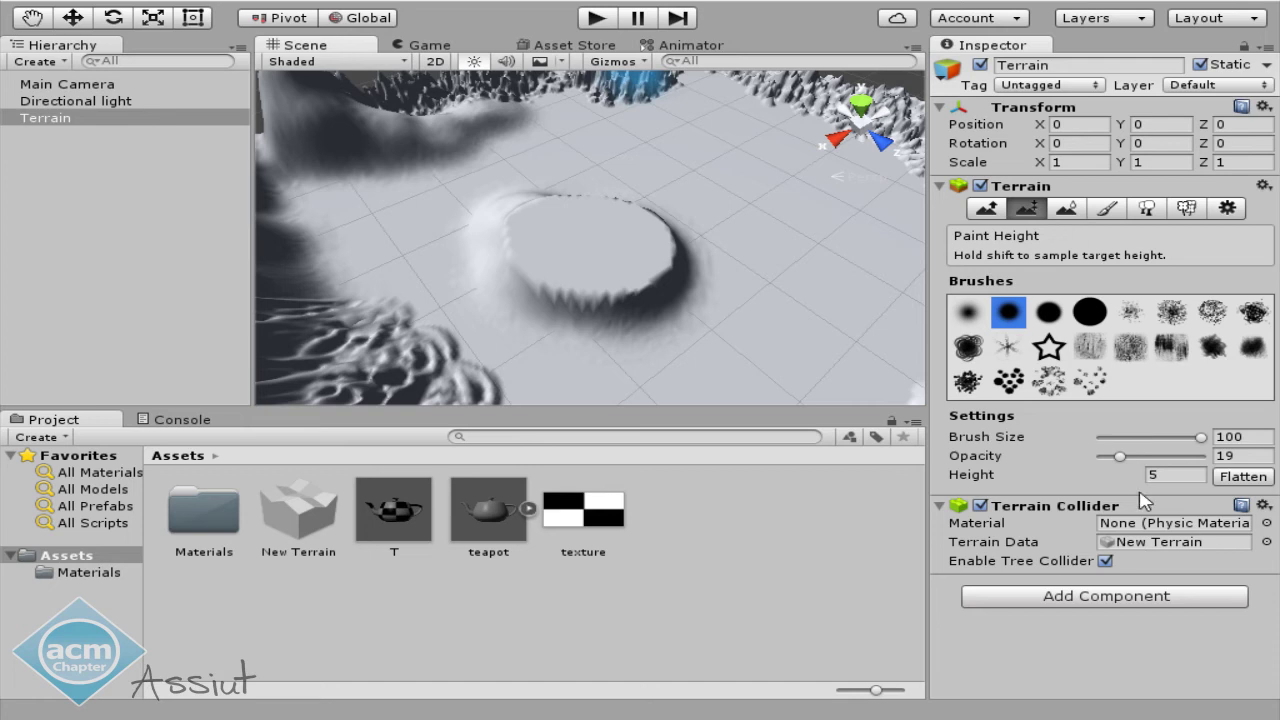
{"action": "left_click", "coordinate": [1176, 475]}
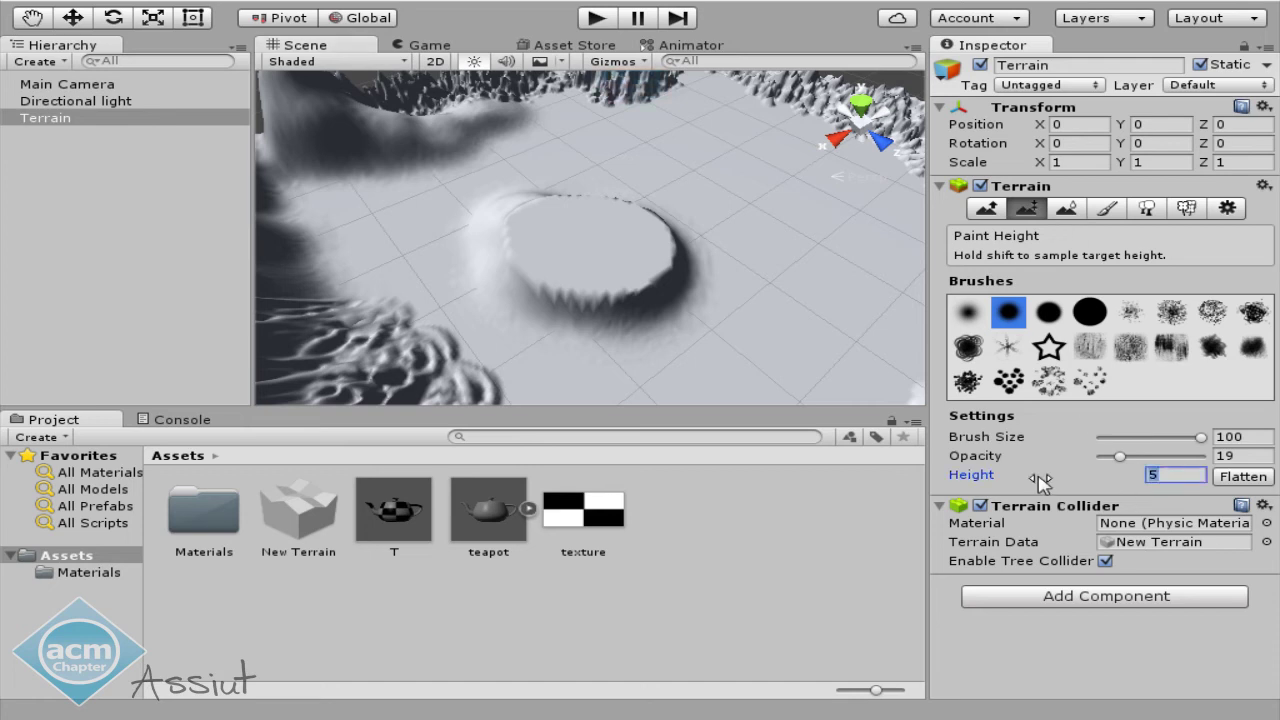
Try Smooth Height, then roughen the ground near the plateau with a scattered spotty brush.
{"action": "left_click", "coordinate": [1066, 210]}
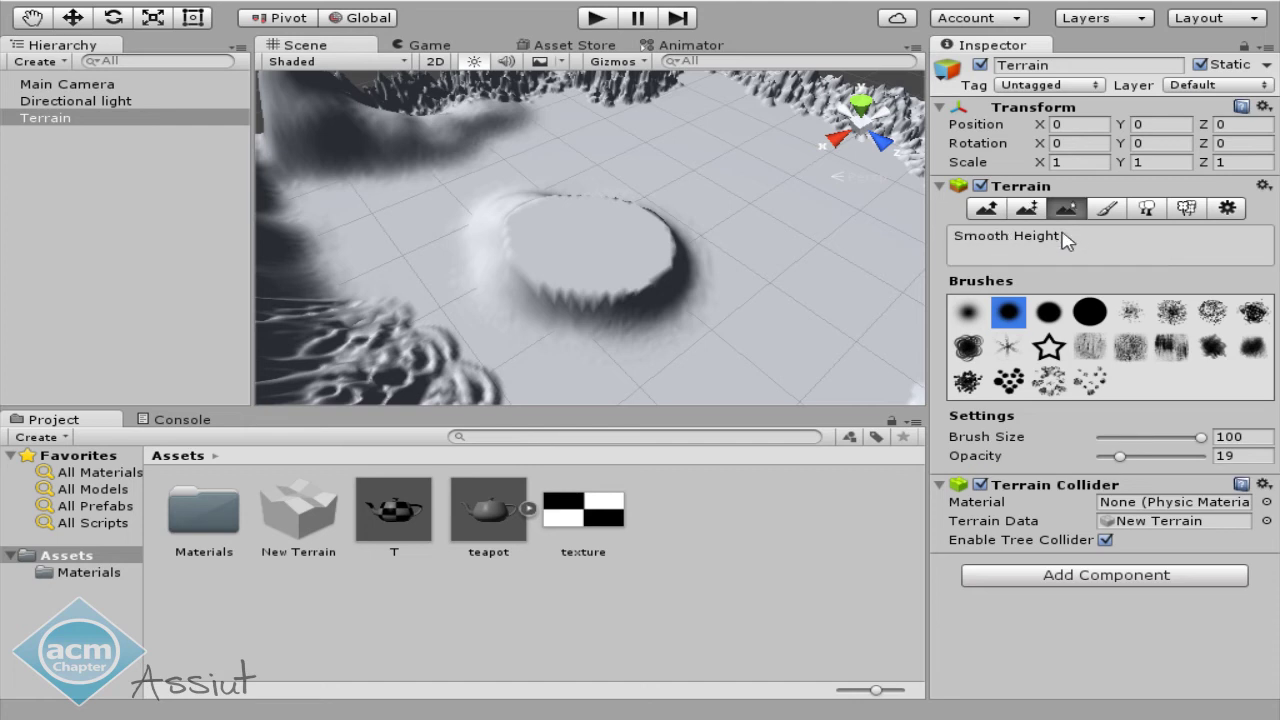
{"action": "mouse_move", "coordinate": [608, 263]}
{"action": "left_mouse_down", "text": "alt"}
{"action": "mouse_move", "coordinate": [572, 348]}
{"action": "mouse_move", "coordinate": [522, 238]}
{"action": "mouse_move", "coordinate": [668, 280]}
{"action": "mouse_move", "coordinate": [658, 272]}
{"action": "left_mouse_up", "text": "alt"}
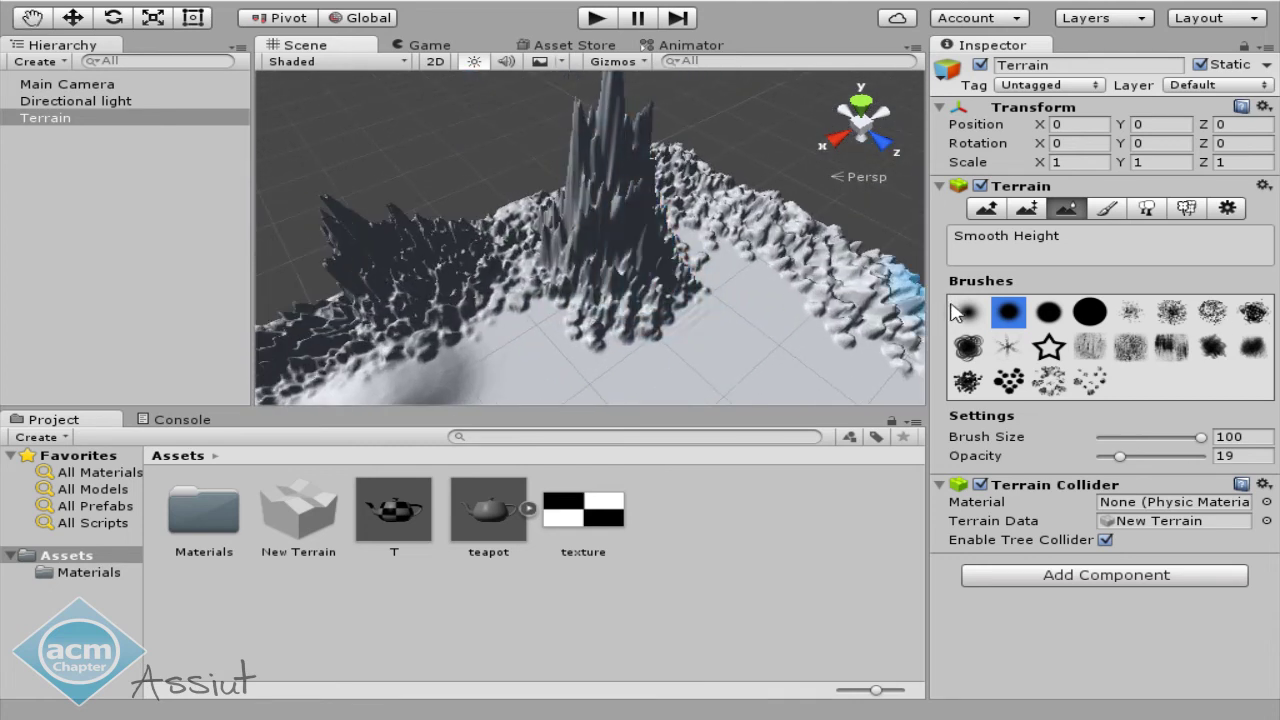
{"action": "left_click", "coordinate": [967, 313]}
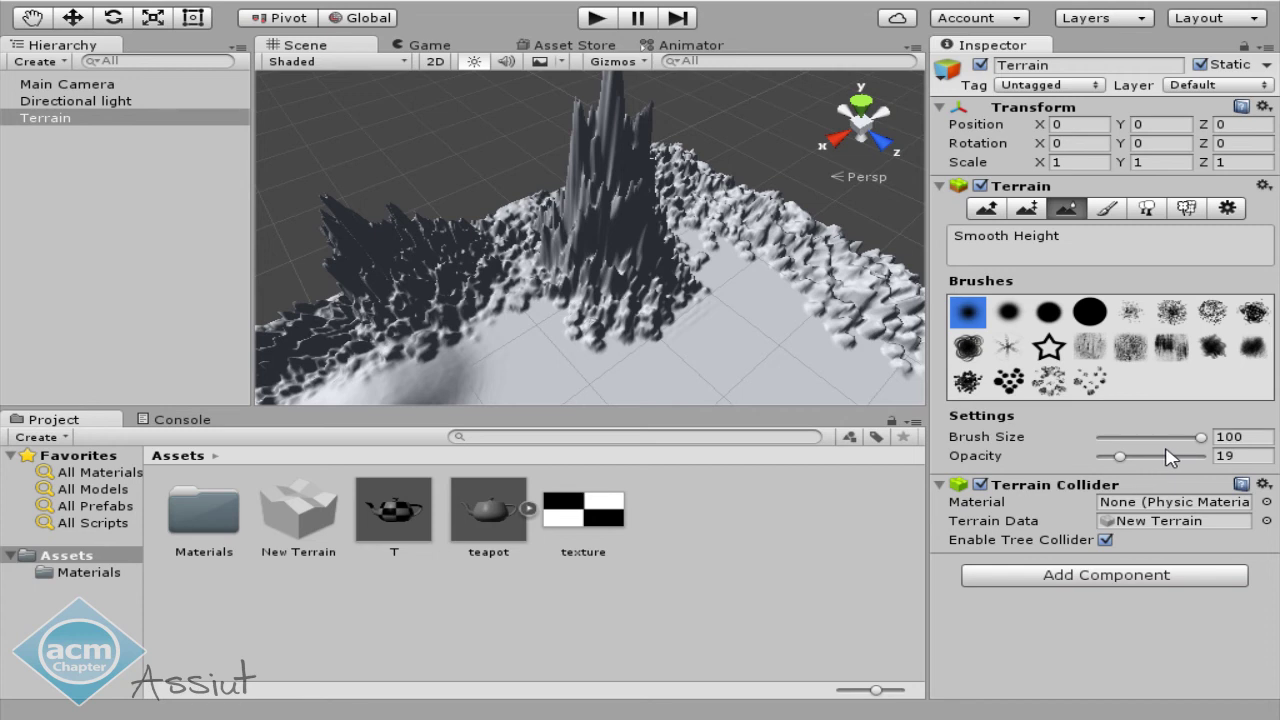
{"action": "left_click", "coordinate": [986, 209]}
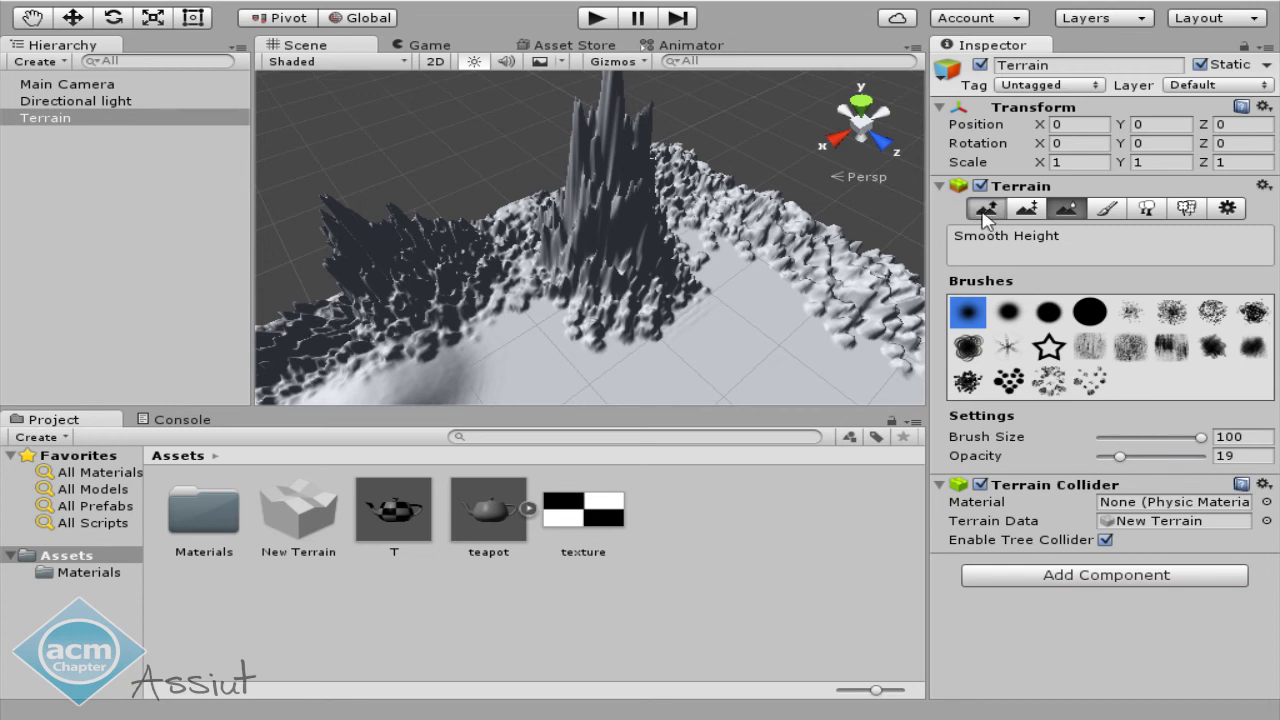
{"action": "left_click", "coordinate": [1131, 313]}
{"action": "left_click_drag", "start_coordinate": [580, 335], "coordinate": [652, 338]}
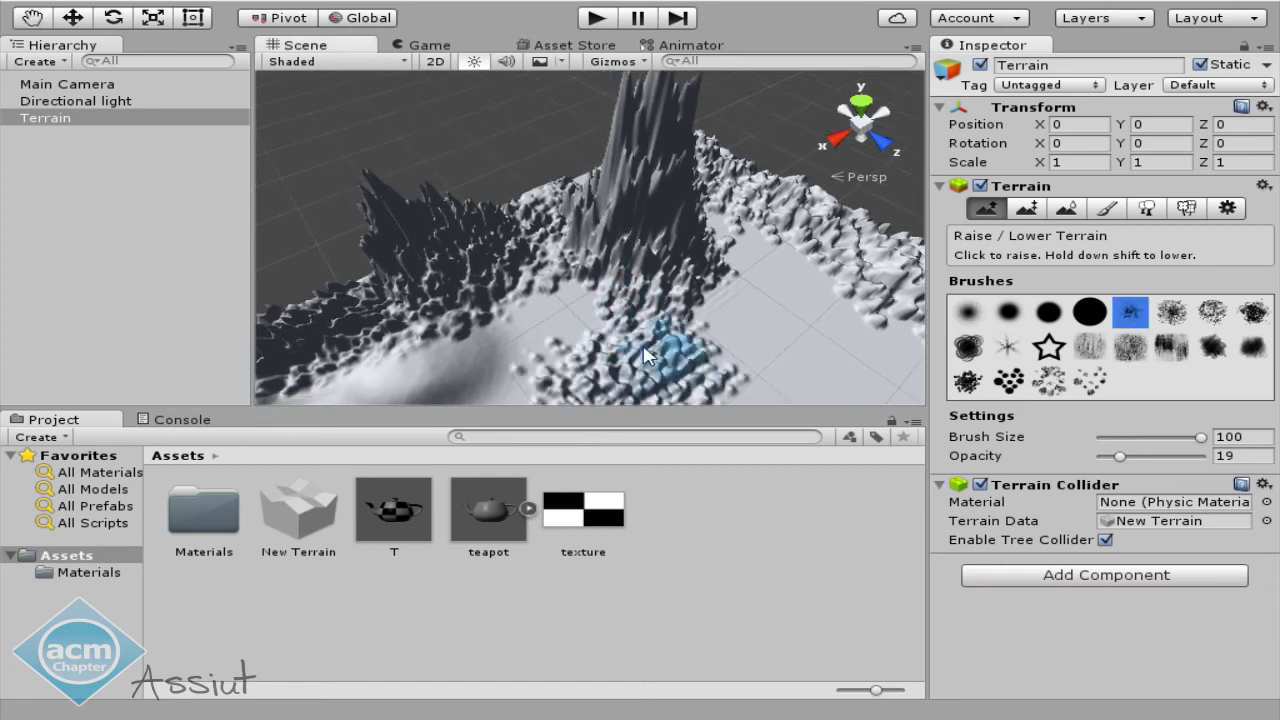
{"action": "middle_click_drag", "start_coordinate": [771, 343], "coordinate": [705, 280]}
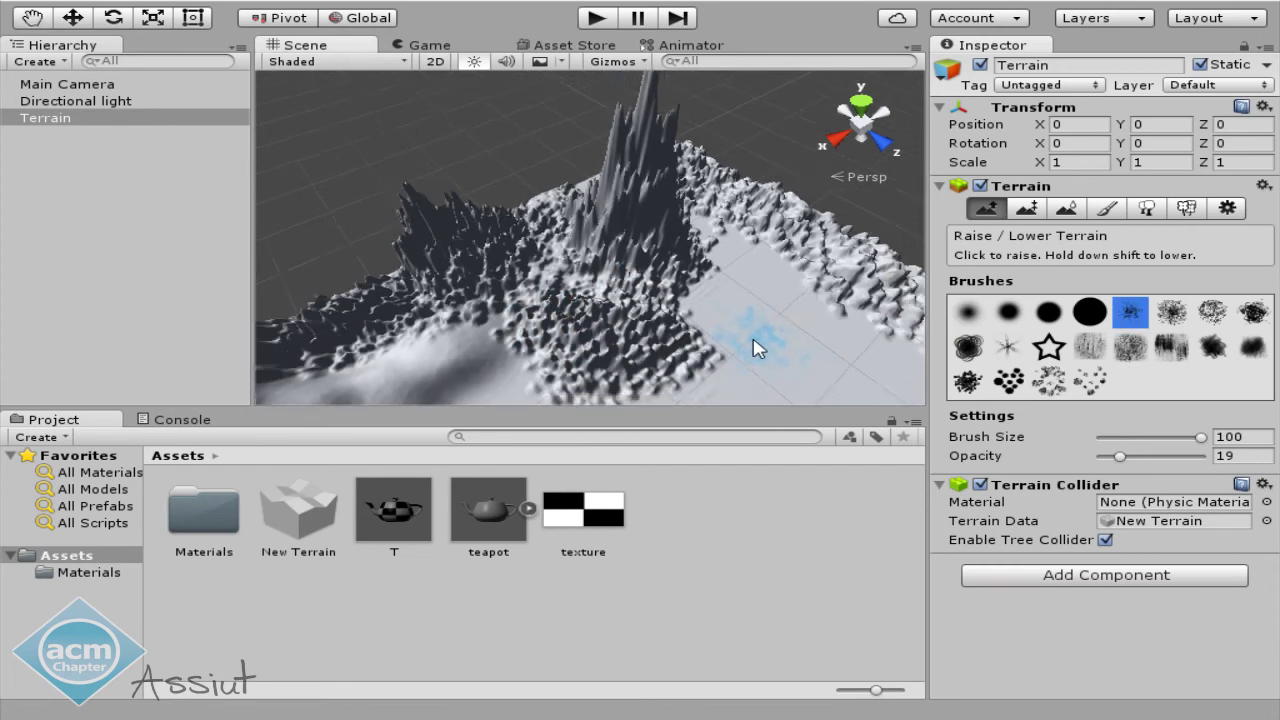
Smooth the spiky centre, left ridge and tall central spike with a soft brush at opacity 65.
{"action": "left_click", "coordinate": [1066, 208]}
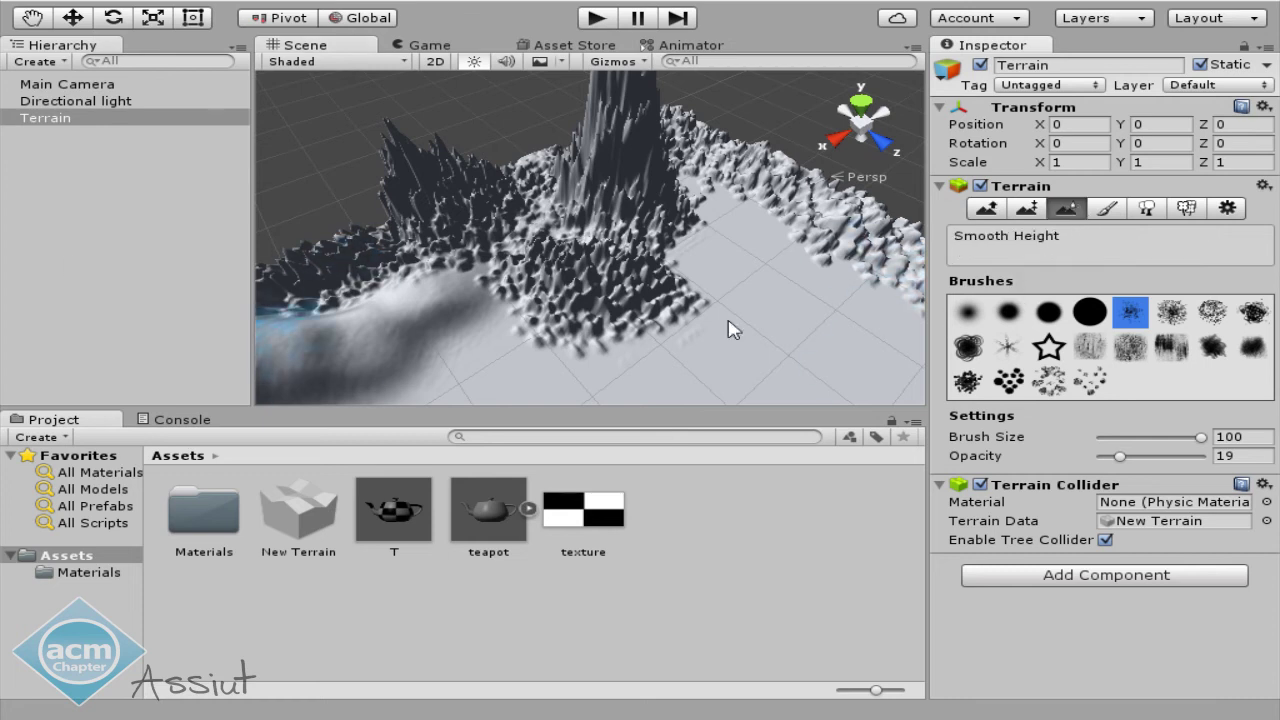
{"action": "left_click", "coordinate": [1008, 312]}
{"action": "scroll", "coordinate": [393, 240], "scroll_direction": "up", "scroll_amount": 3}
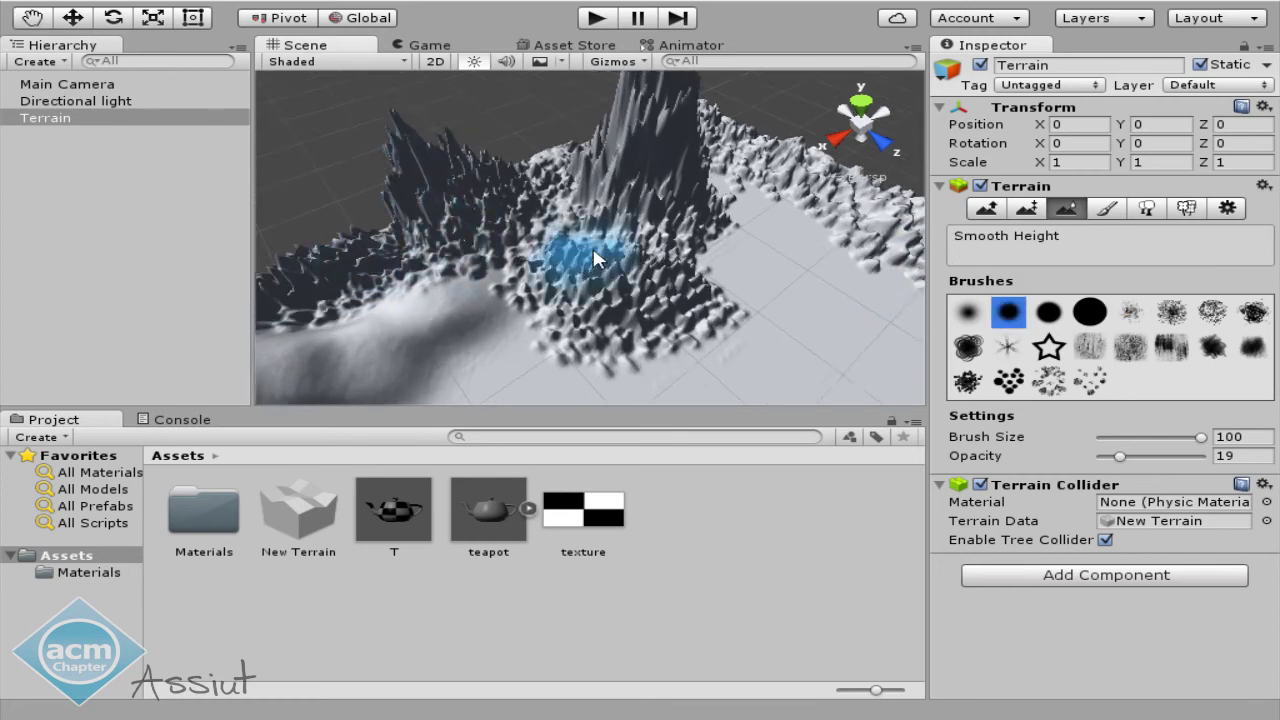
{"action": "left_click_drag", "start_coordinate": [1188, 456], "coordinate": [1166, 456]}
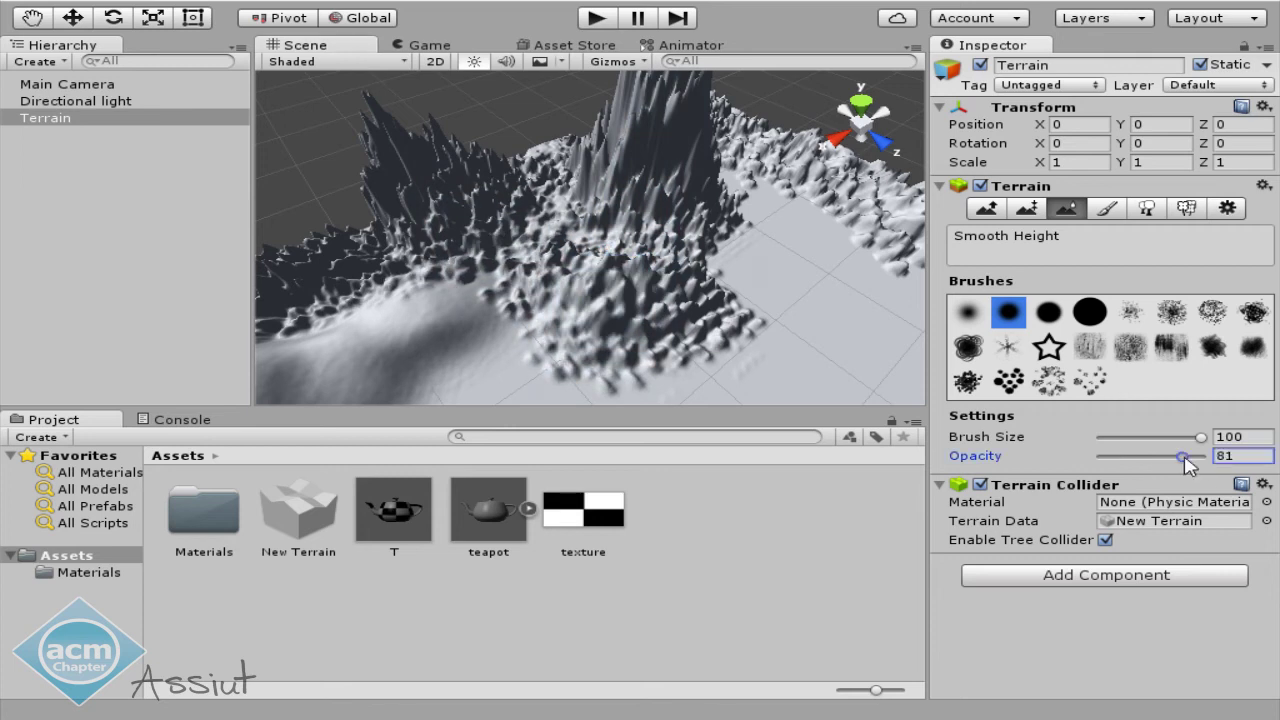
{"action": "left_click_drag", "start_coordinate": [520, 297], "coordinate": [560, 290]}
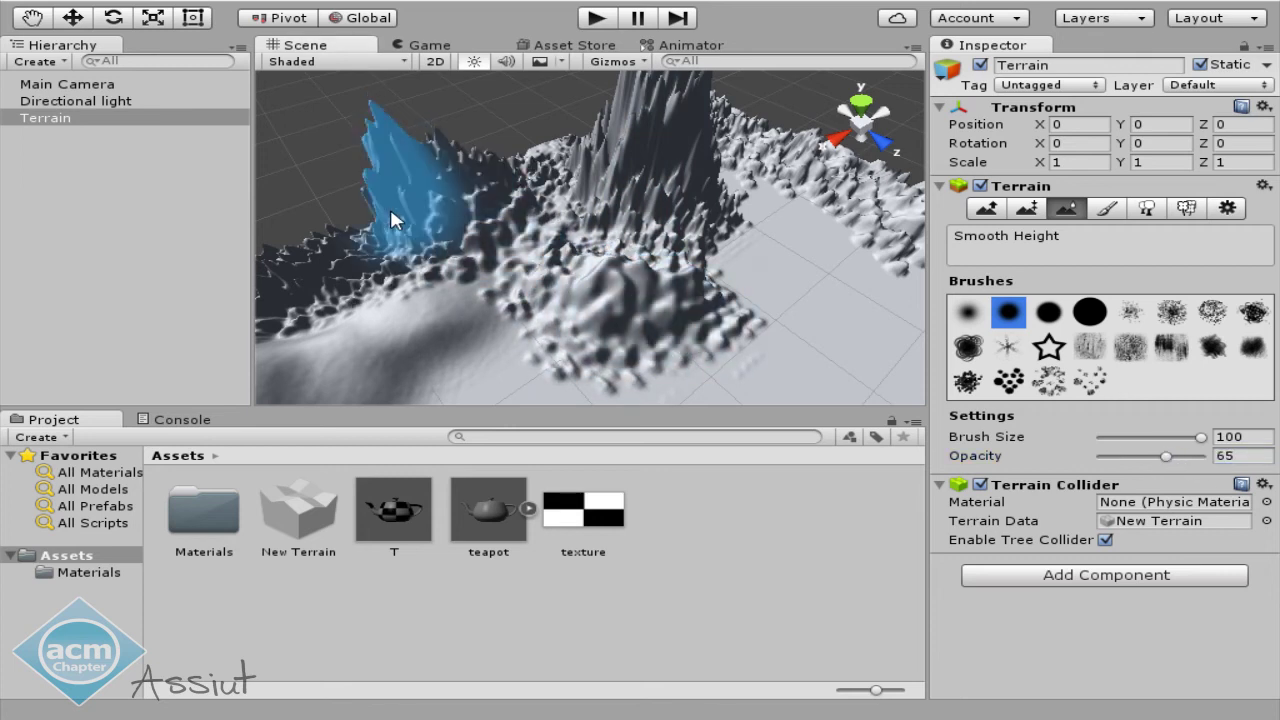
{"action": "left_click_drag", "start_coordinate": [465, 207], "coordinate": [300, 285]}
{"action": "mouse_move", "coordinate": [628, 131]}
{"action": "left_mouse_down"}
{"action": "mouse_move", "coordinate": [676, 195]}
{"action": "mouse_move", "coordinate": [650, 157]}
{"action": "mouse_move", "coordinate": [486, 314]}
{"action": "left_mouse_up"}
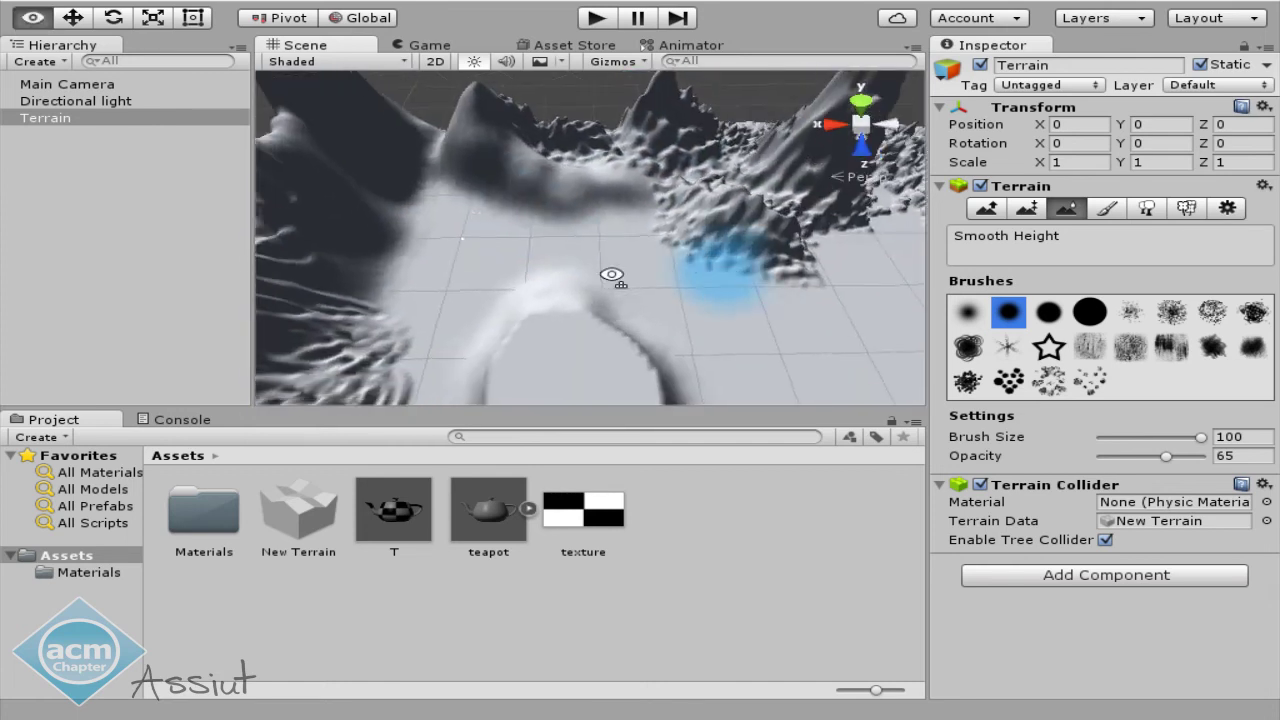
{"action": "mouse_move", "coordinate": [630, 232]}
{"action": "left_mouse_down", "text": "alt"}
{"action": "mouse_move", "coordinate": [494, 249]}
{"action": "mouse_move", "coordinate": [477, 214]}
{"action": "mouse_move", "coordinate": [417, 223]}
{"action": "mouse_move", "coordinate": [548, 188]}
{"action": "mouse_move", "coordinate": [428, 223]}
{"action": "mouse_move", "coordinate": [423, 200]}
{"action": "mouse_move", "coordinate": [510, 175]}
{"action": "left_mouse_up", "text": "alt"}
Switch the terrain's Inspector to the Paint Texture tool.
{"action": "left_click", "coordinate": [1110, 210]}
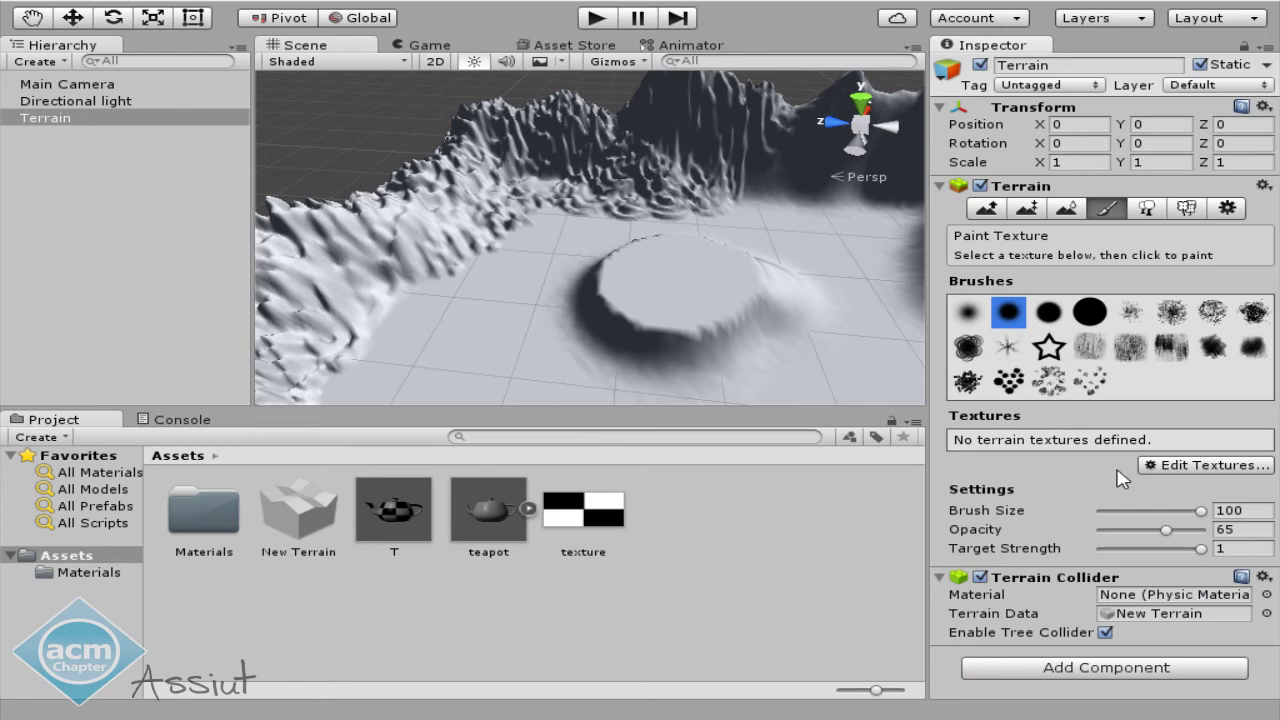
{"action": "right_click", "coordinate": [716, 537]}
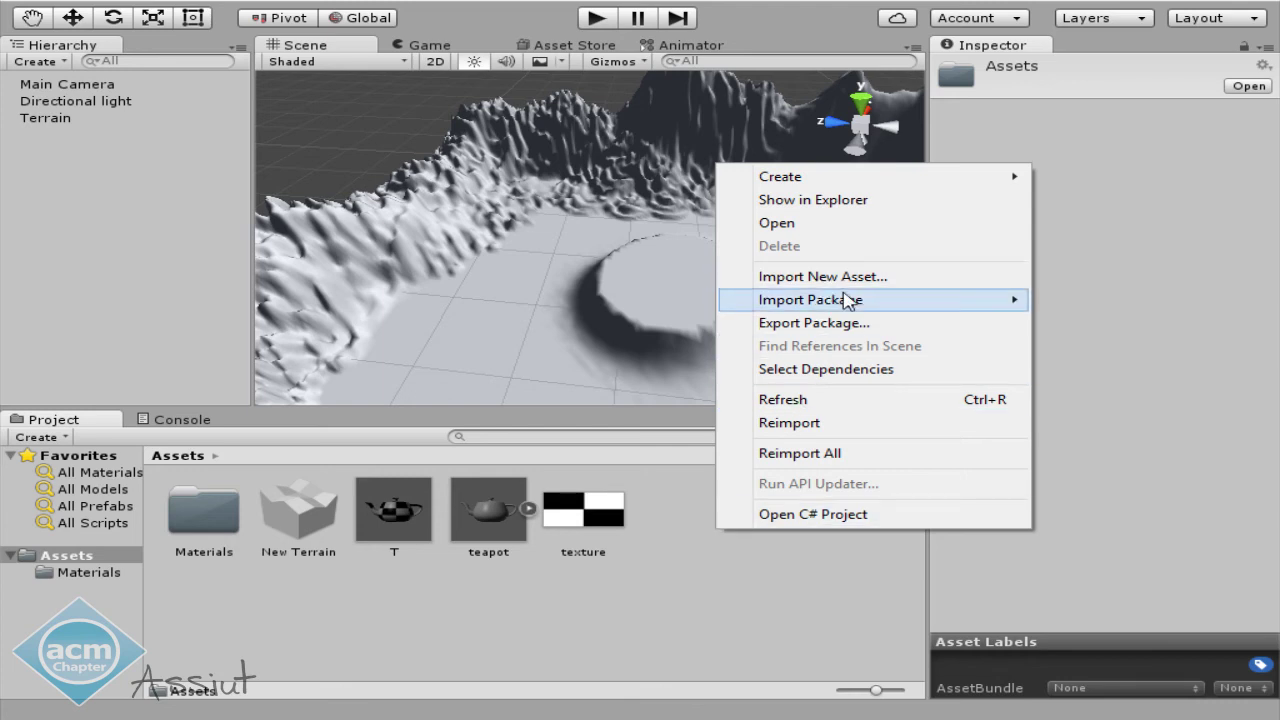
{"action": "mouse_move", "coordinate": [846, 300]}
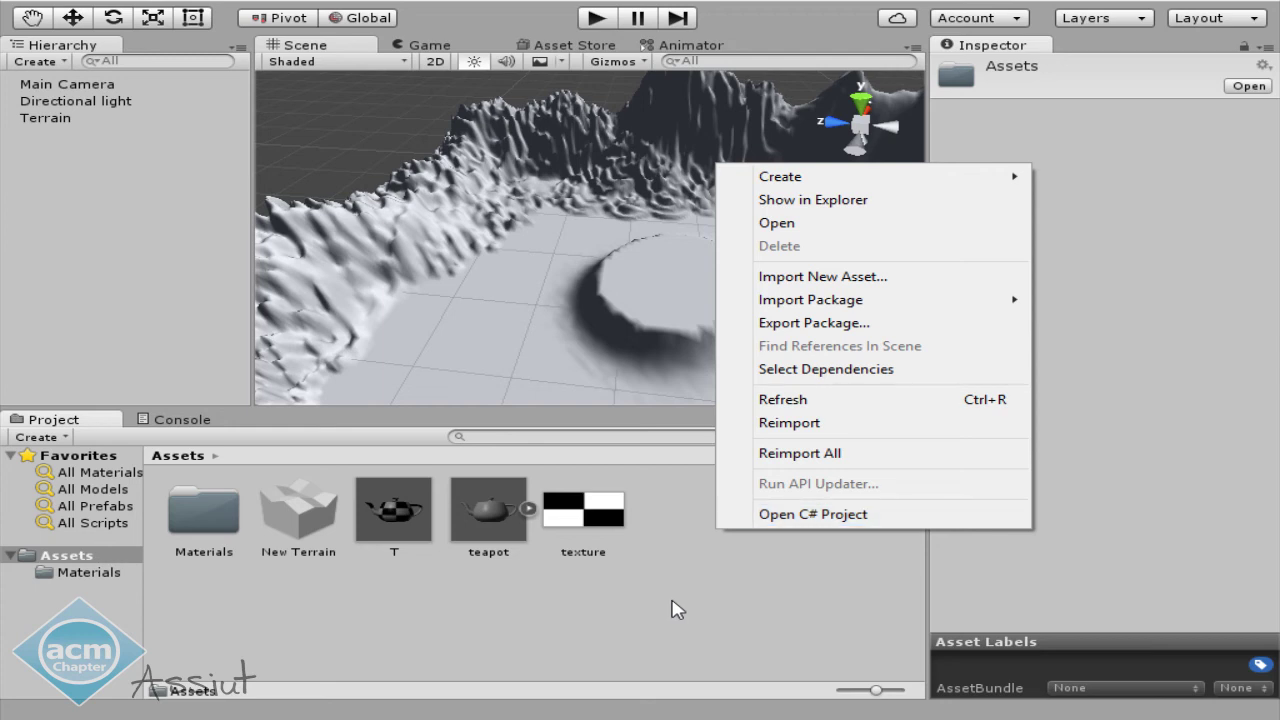
{"action": "left_click", "coordinate": [672, 610]}
{"action": "scroll", "coordinate": [626, 277], "scroll_direction": "down", "scroll_amount": 3}
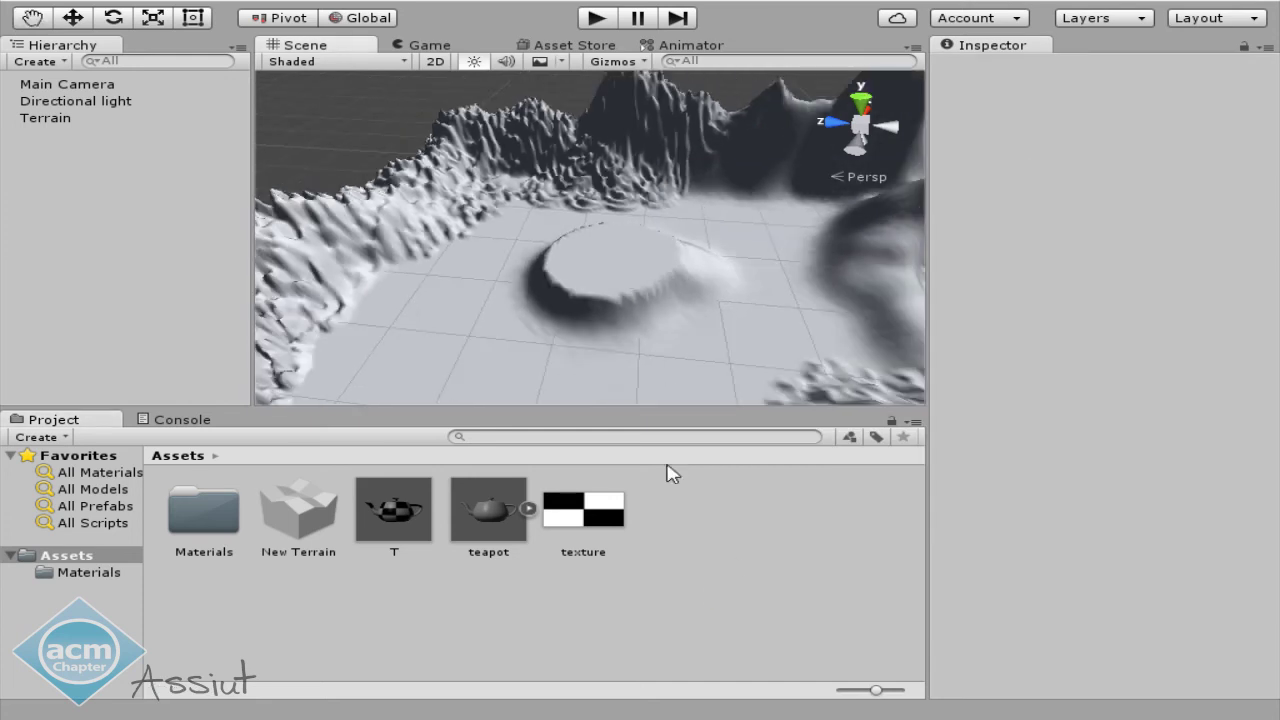
Select the Terrain, look over the texture image asset, and reselect the Terrain.
{"action": "left_click", "coordinate": [641, 280]}
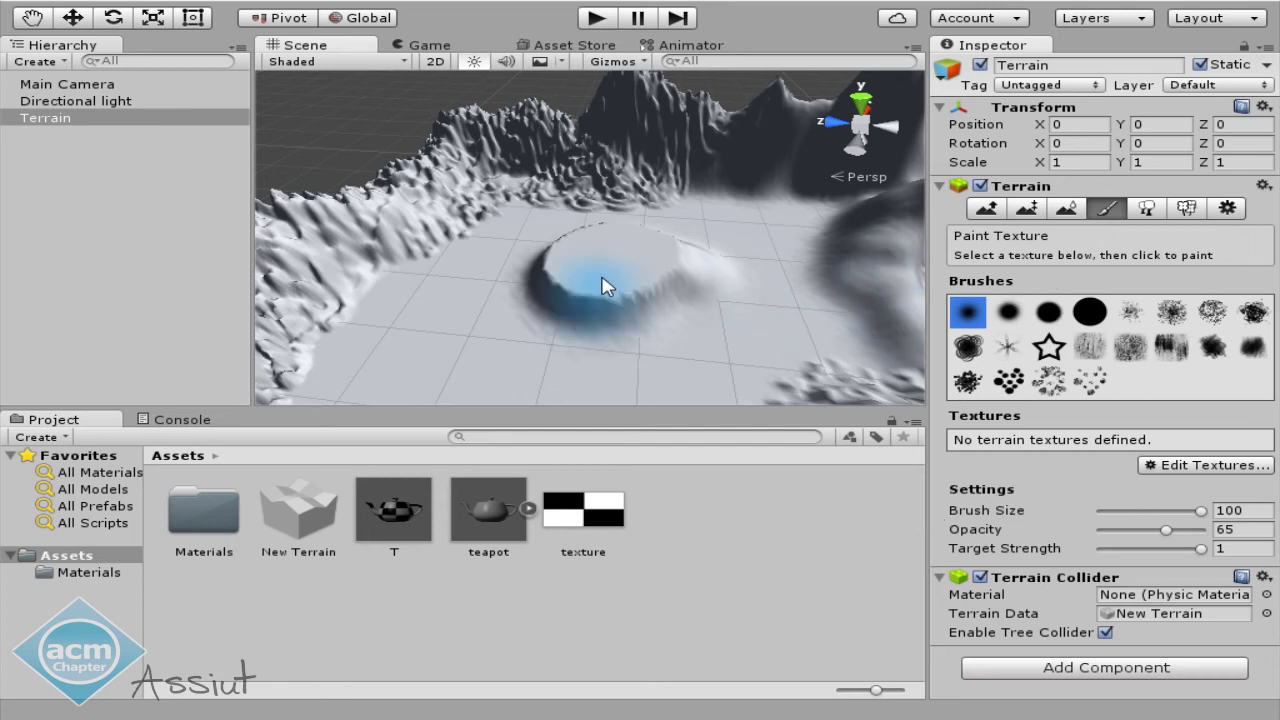
{"action": "middle_click_drag", "start_coordinate": [586, 277], "coordinate": [529, 271]}
{"action": "left_click", "coordinate": [577, 512]}
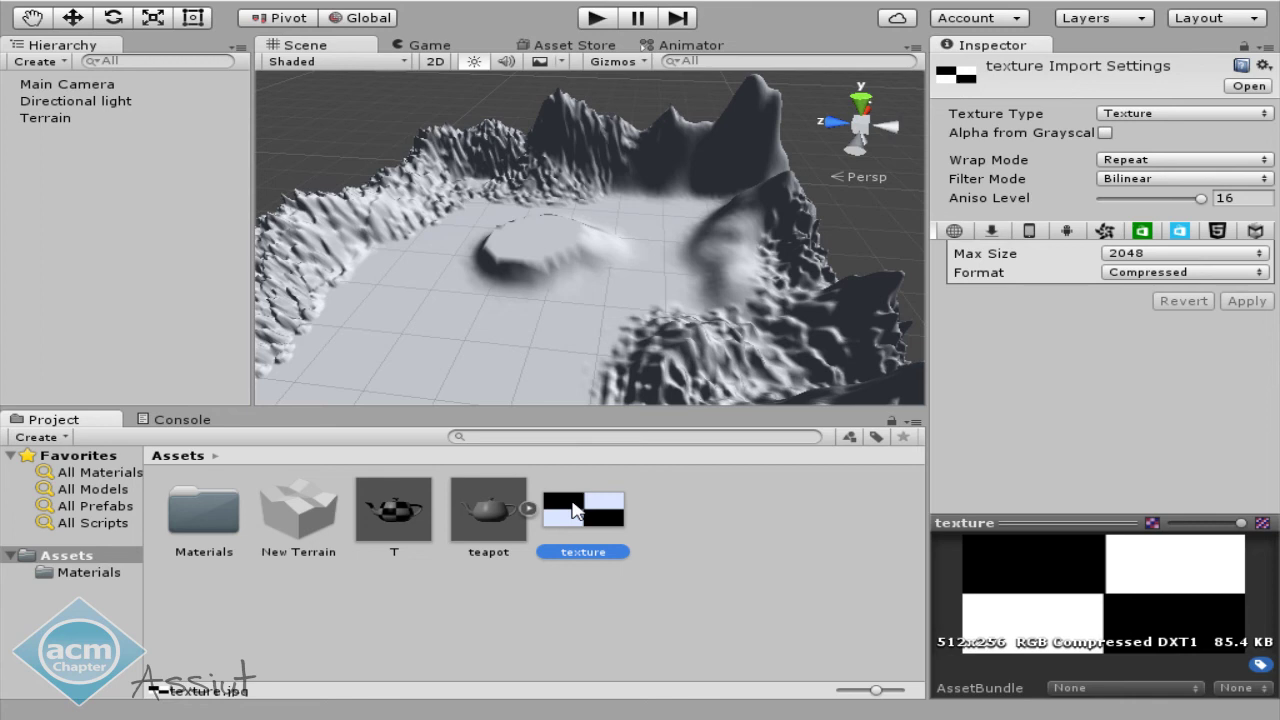
{"action": "left_click", "coordinate": [51, 120]}
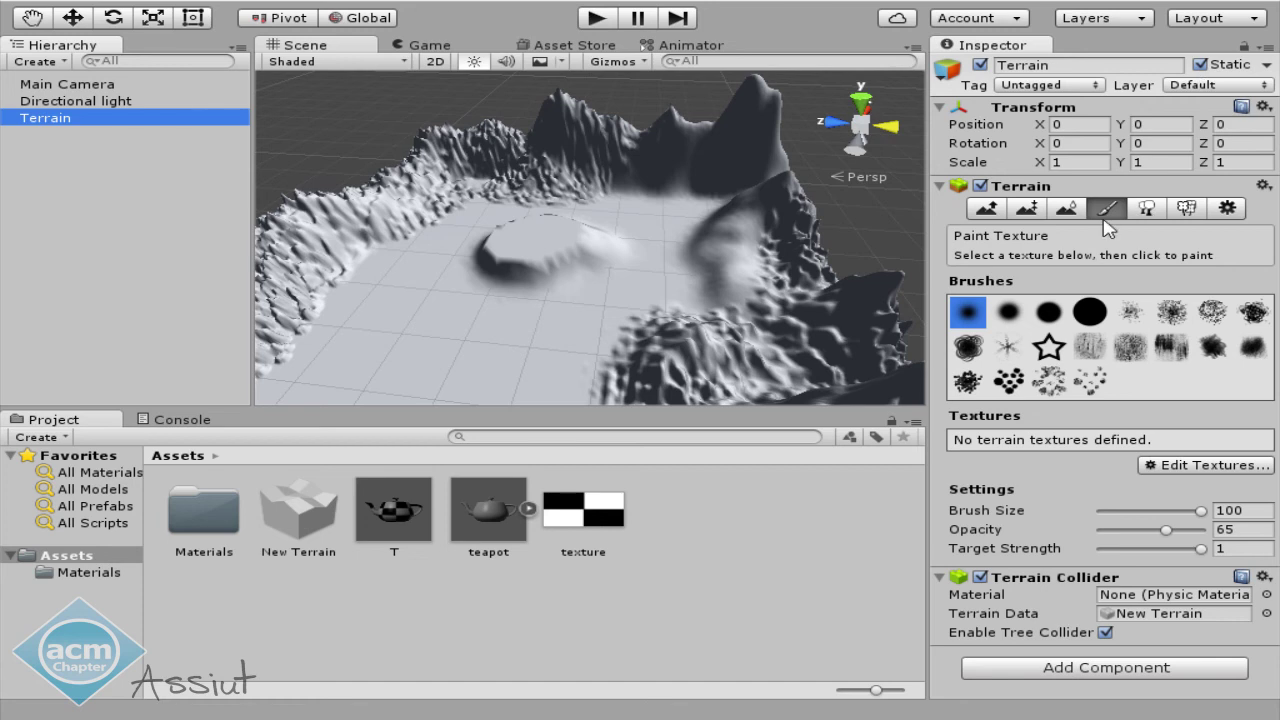
Add the black-and-white checker 'texture' asset as the terrain's first paint texture.
{"action": "left_click", "coordinate": [1195, 468]}
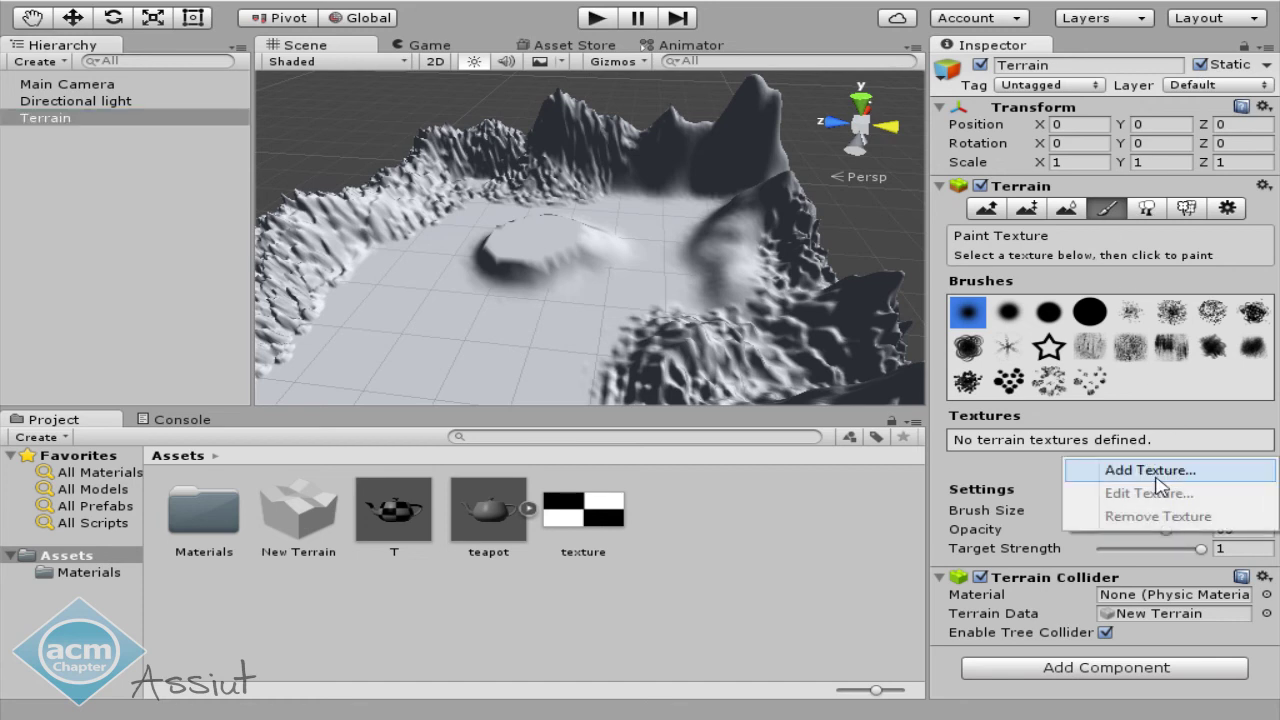
{"action": "left_click", "coordinate": [1156, 476]}
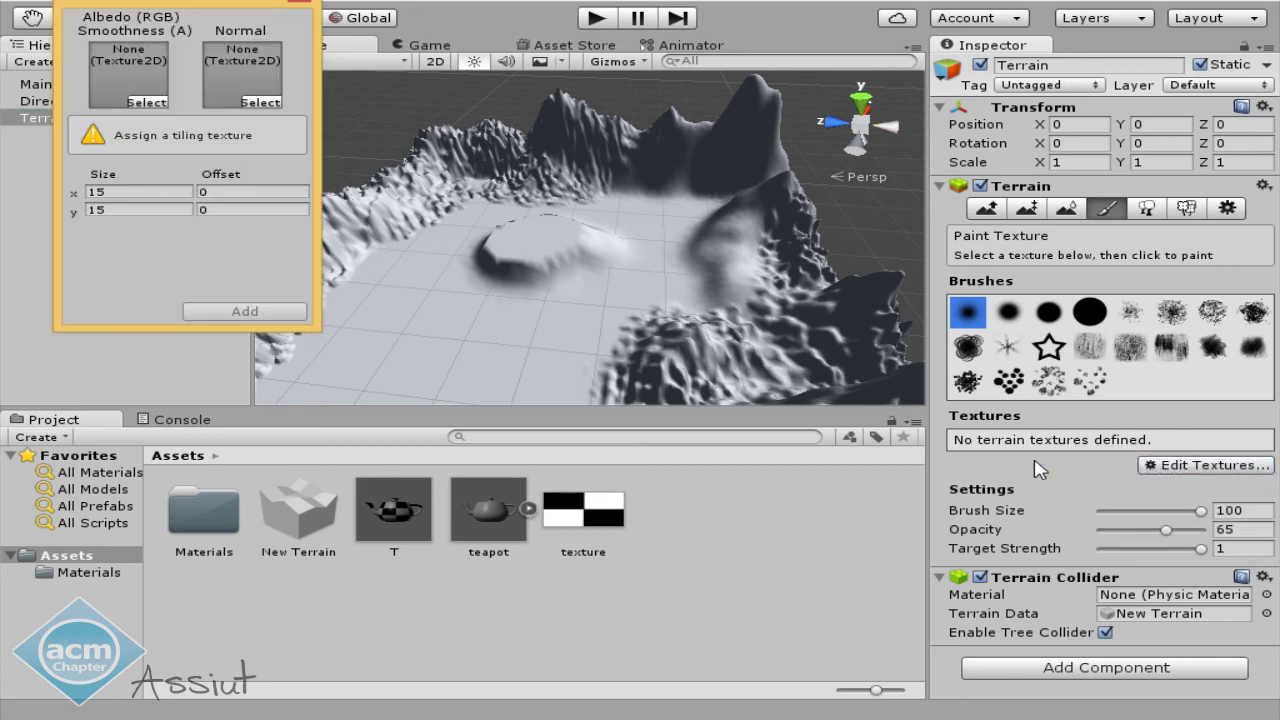
{"action": "left_click", "coordinate": [141, 103]}
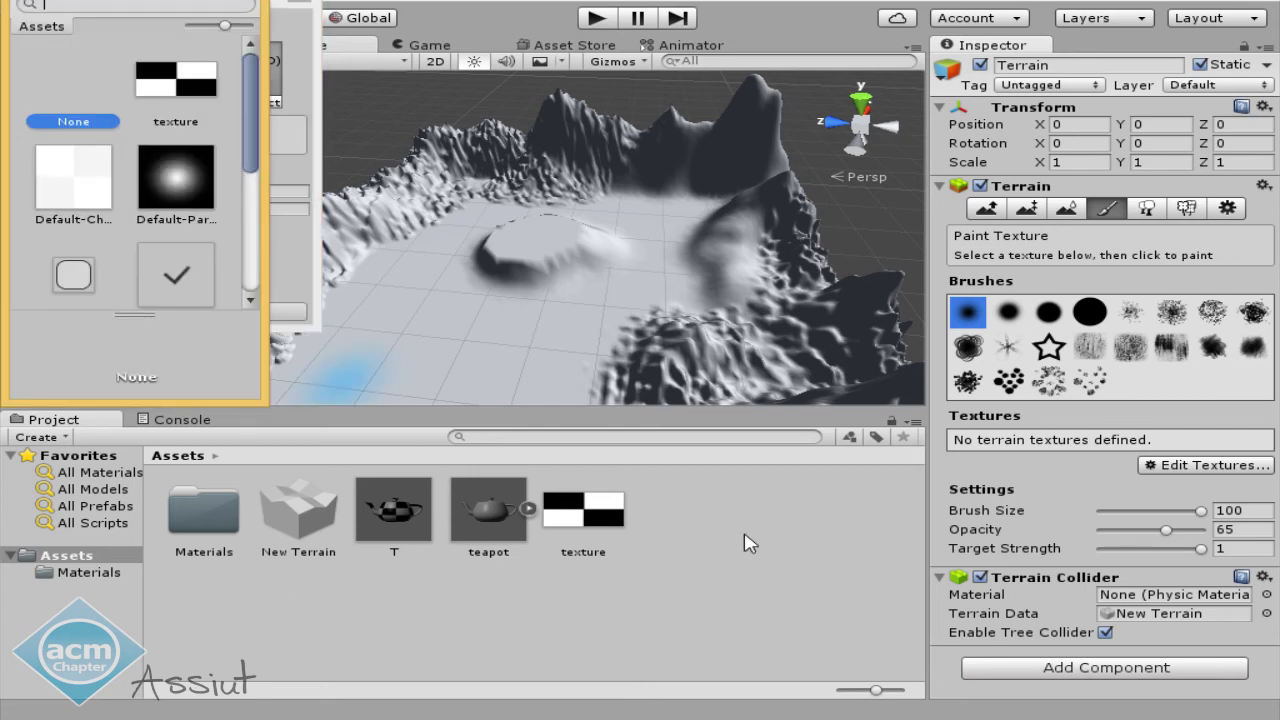
{"action": "left_click", "coordinate": [165, 88]}
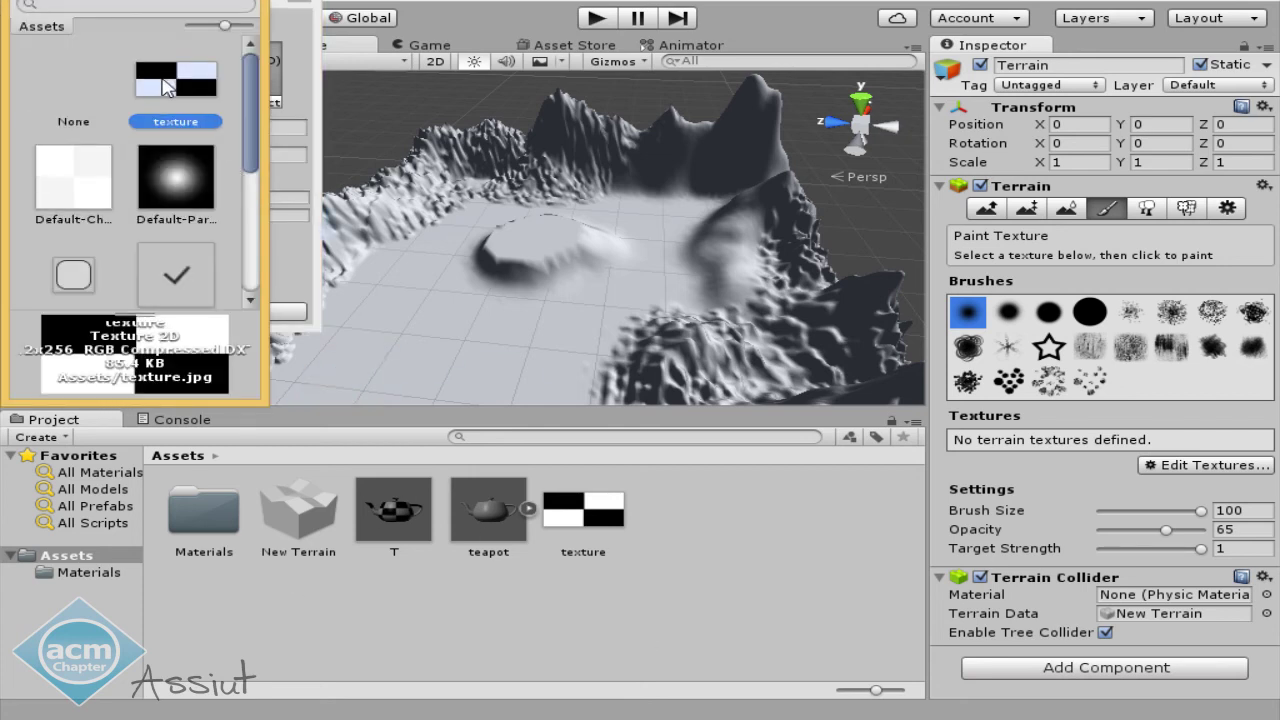
{"action": "double_click", "coordinate": [165, 88]}
{"action": "left_click", "coordinate": [281, 314]}
{"action": "left_click_drag", "start_coordinate": [283, 325], "coordinate": [735, 228], "text": "alt"}
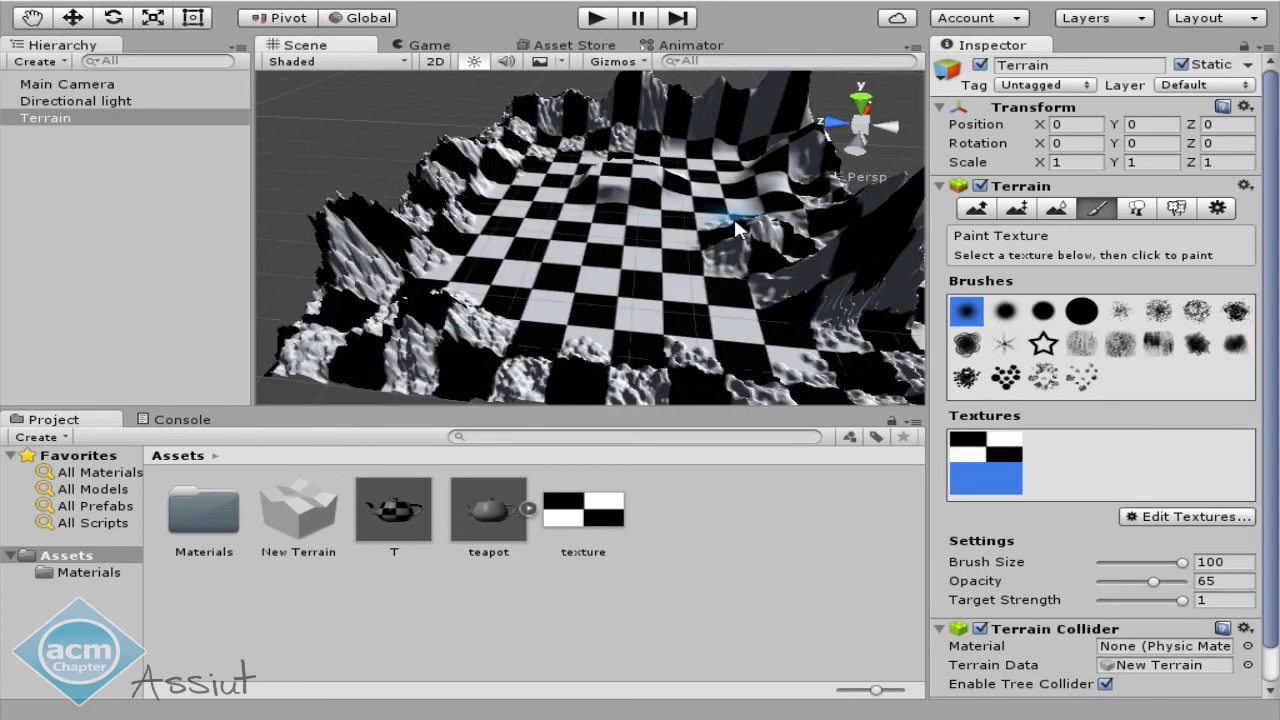
{"action": "scroll", "coordinate": [735, 228], "scroll_direction": "up", "scroll_amount": 3}
{"action": "scroll", "coordinate": [735, 228], "scroll_direction": "up", "scroll_amount": 2}
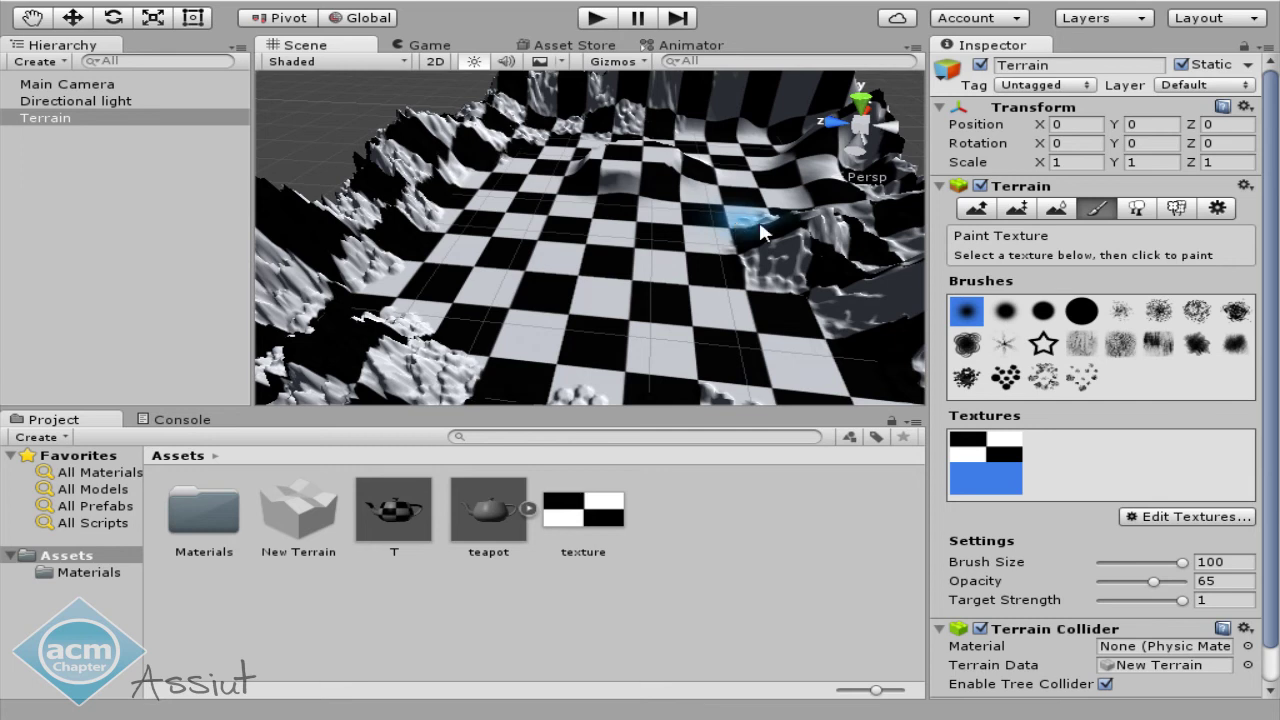
{"action": "left_click", "coordinate": [1225, 519]}
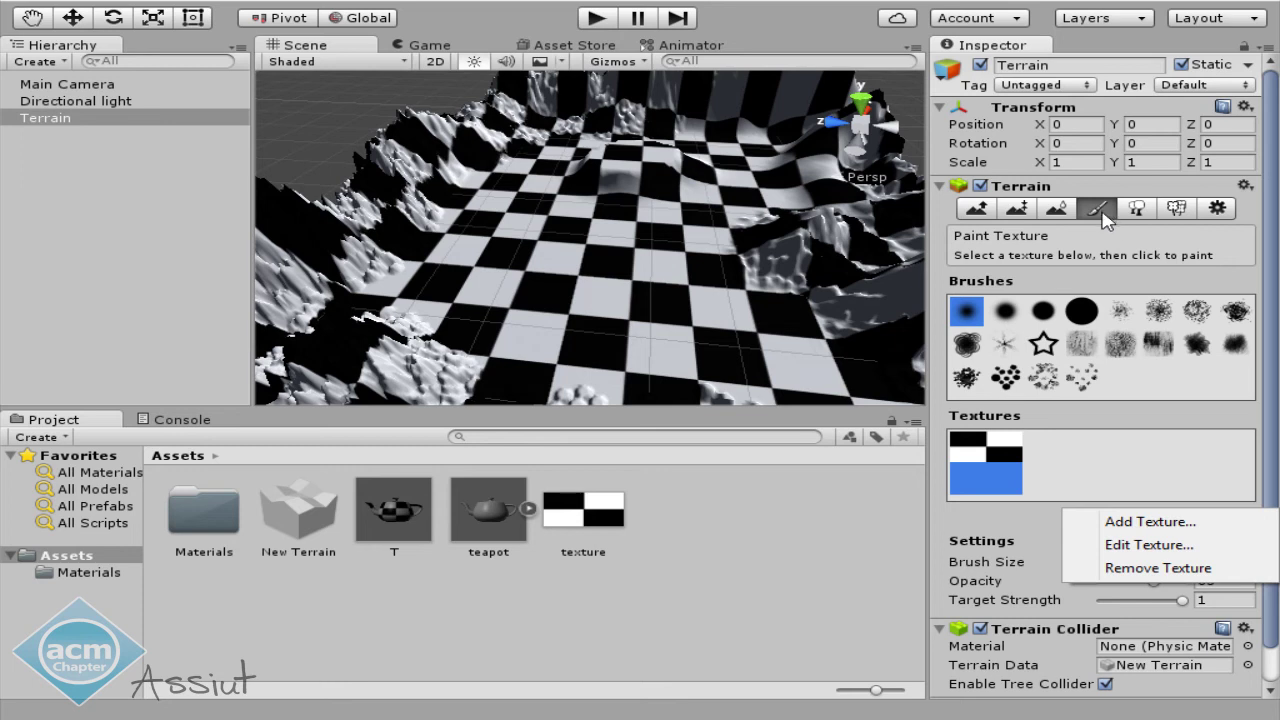
Add Default-Particle as a second terrain paint texture.
{"action": "left_click", "coordinate": [1150, 521]}
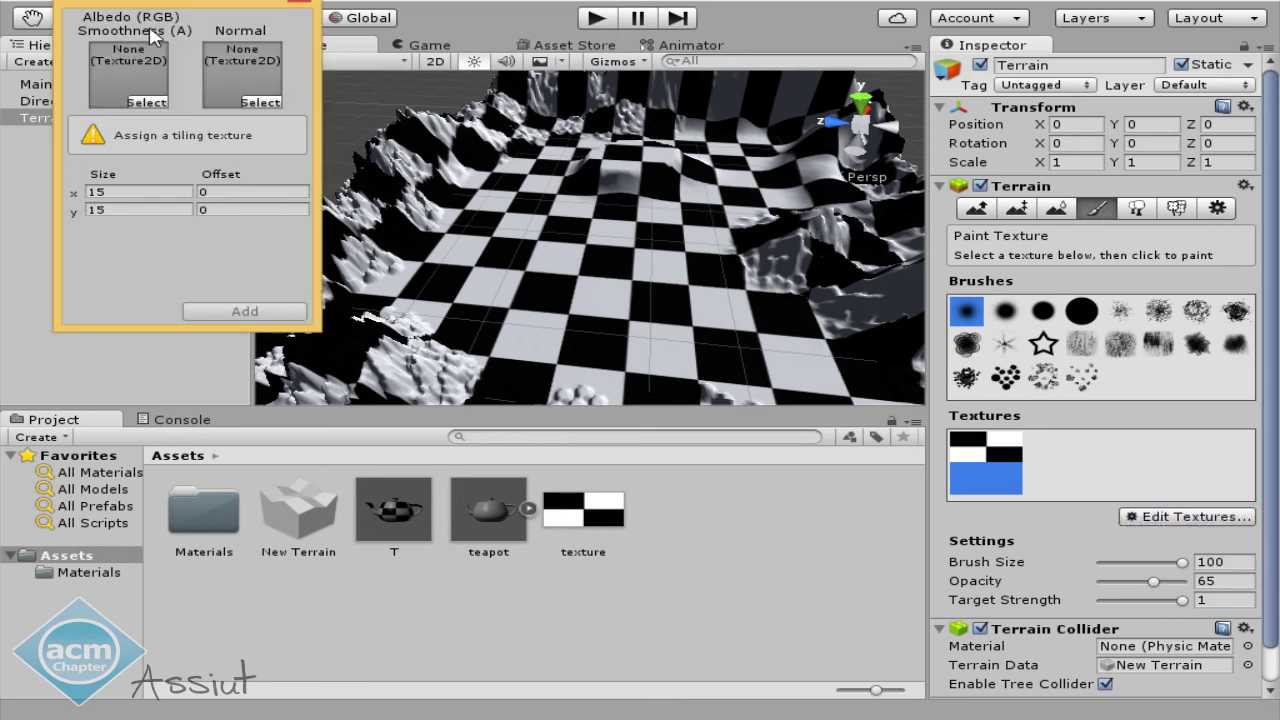
{"action": "left_click", "coordinate": [146, 108]}
{"action": "scroll", "coordinate": [146, 150], "scroll_direction": "down", "scroll_amount": 3}
{"action": "scroll", "coordinate": [146, 170], "scroll_direction": "down", "scroll_amount": 1}
{"action": "scroll", "coordinate": [146, 190], "scroll_direction": "up", "scroll_amount": 1}
{"action": "scroll", "coordinate": [146, 208], "scroll_direction": "up", "scroll_amount": 3}
{"action": "left_click", "coordinate": [172, 180]}
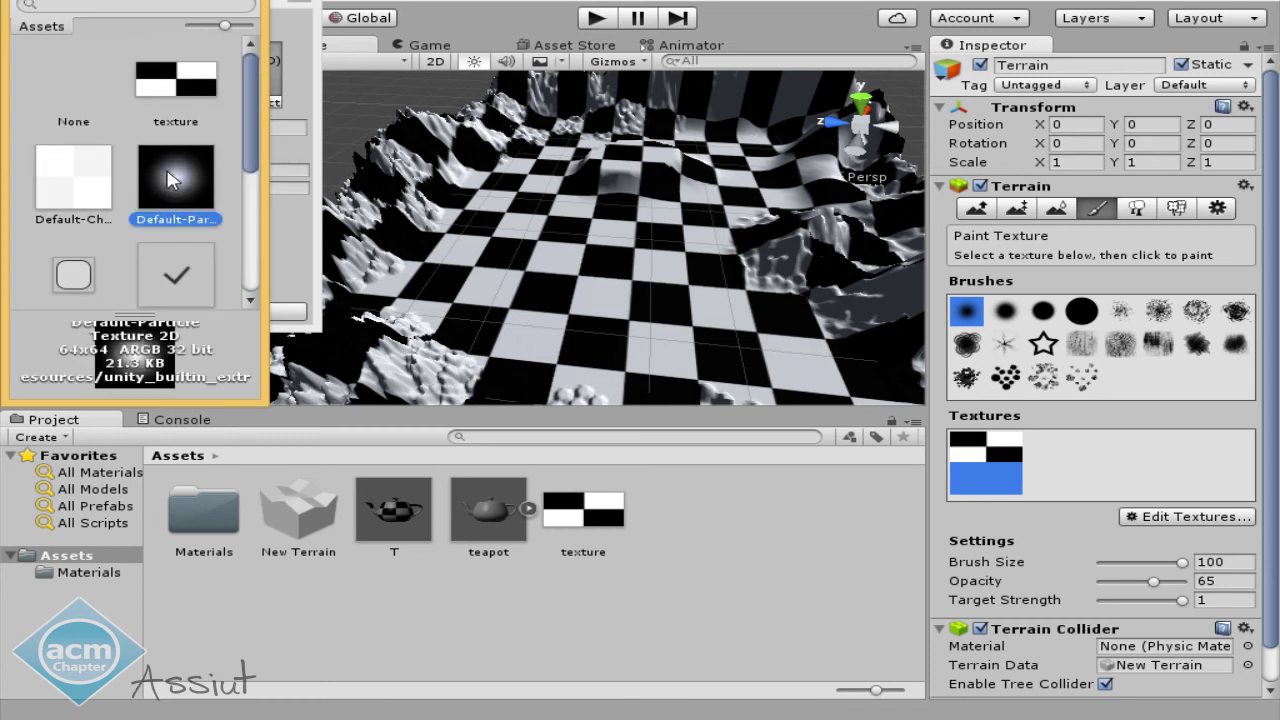
{"action": "double_click", "coordinate": [172, 180]}
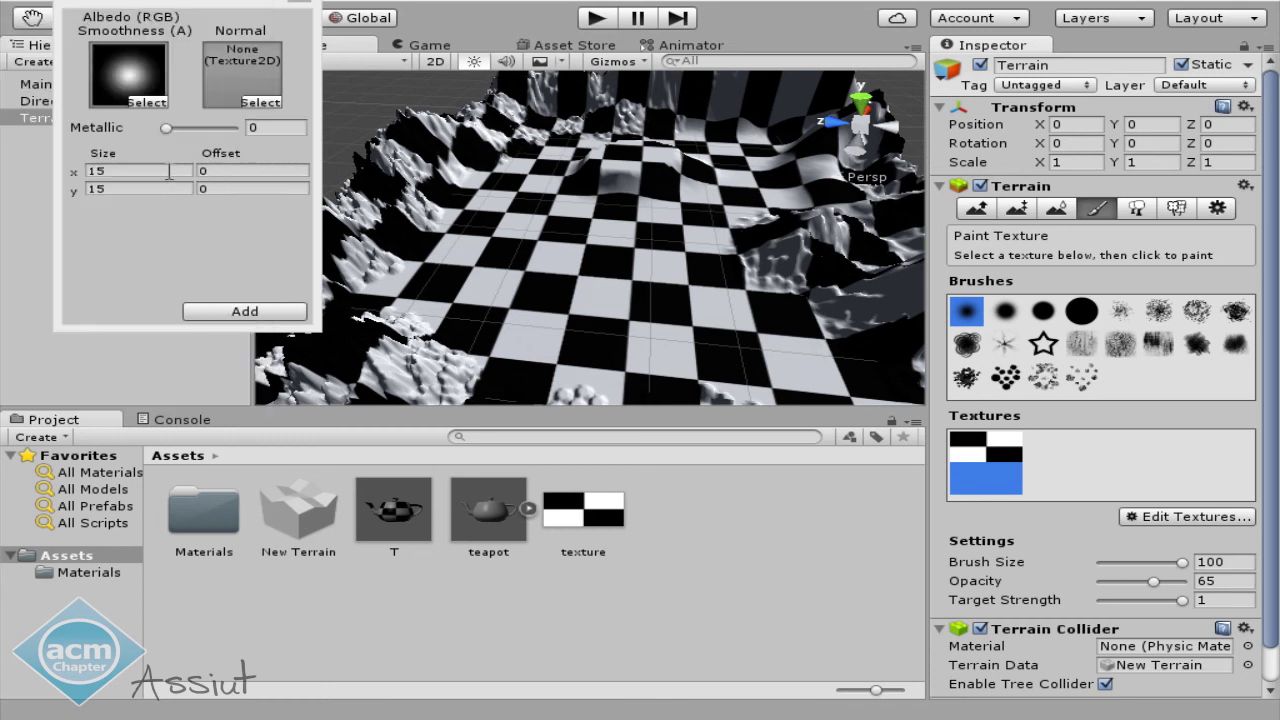
{"action": "left_click", "coordinate": [220, 312]}
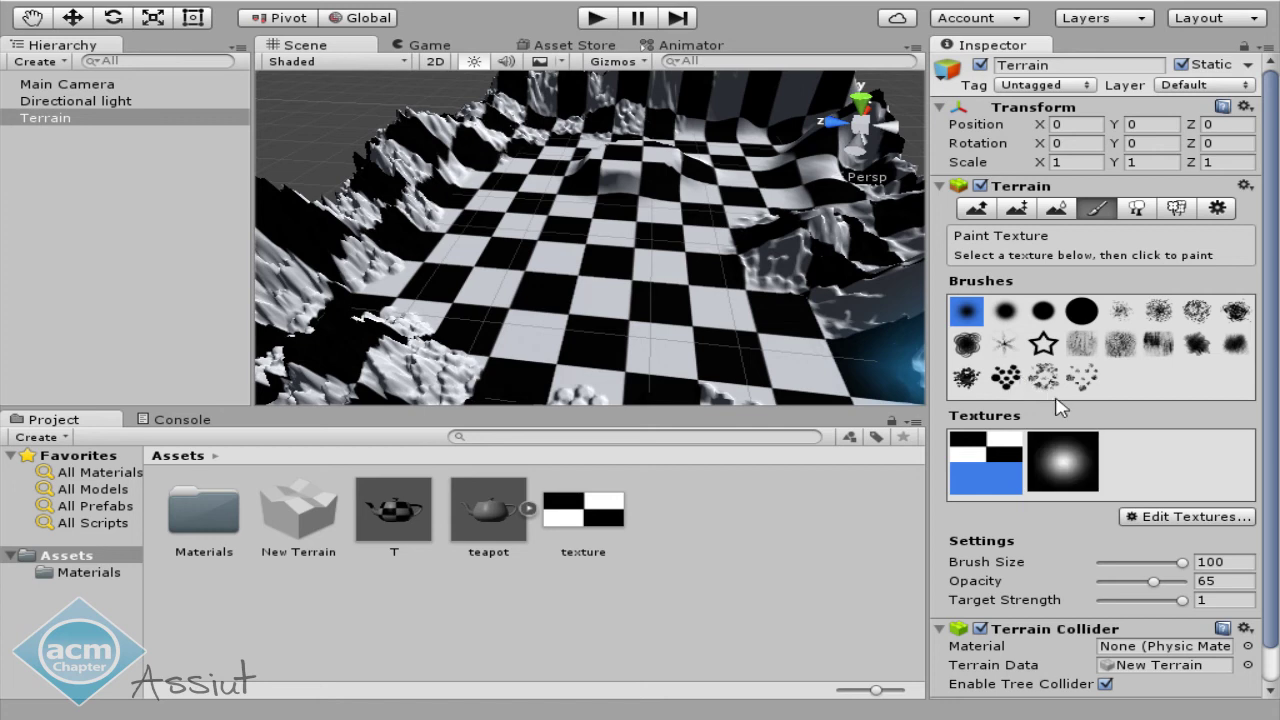
Paint soft Default-Particle blotches across the terrain's middle with the second brush.
{"action": "left_click", "coordinate": [1064, 466]}
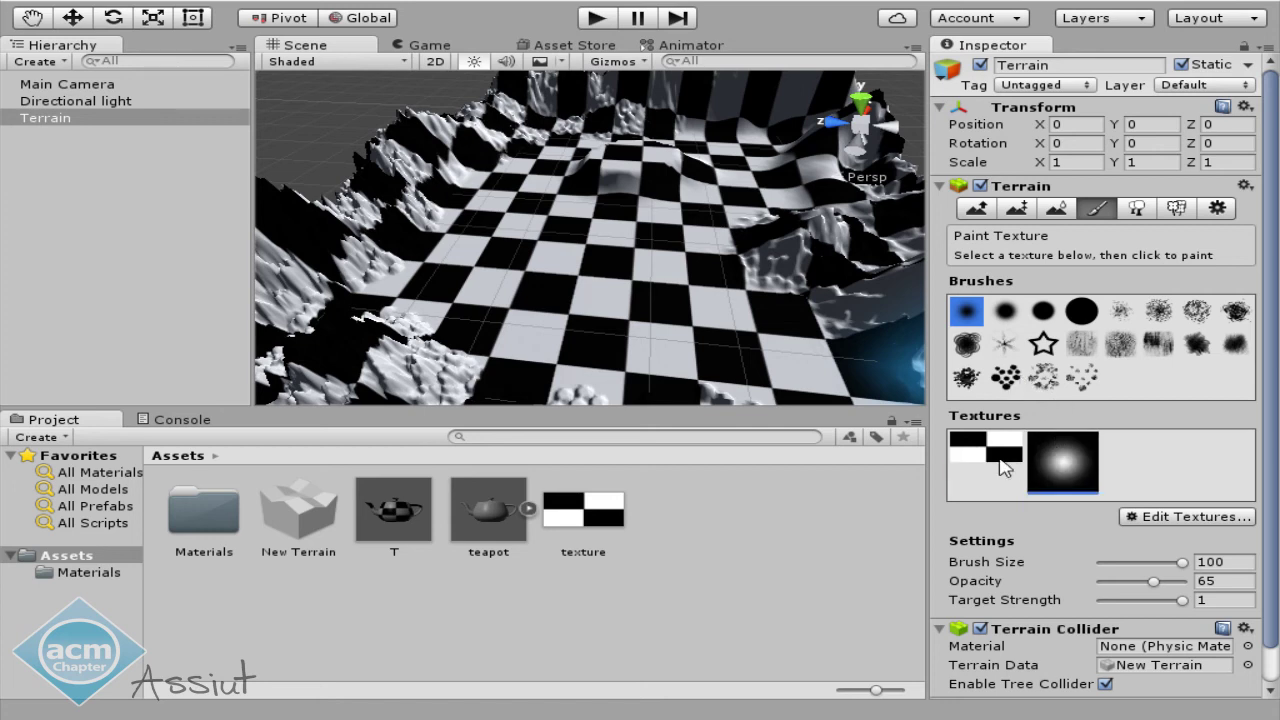
{"action": "left_click", "coordinate": [1005, 466]}
{"action": "left_click", "coordinate": [1062, 463]}
{"action": "left_click", "coordinate": [1005, 311]}
{"action": "mouse_move", "coordinate": [562, 228]}
{"action": "left_mouse_down"}
{"action": "mouse_move", "coordinate": [527, 198]}
{"action": "mouse_move", "coordinate": [638, 240]}
{"action": "mouse_move", "coordinate": [509, 245]}
{"action": "mouse_move", "coordinate": [757, 186]}
{"action": "mouse_move", "coordinate": [652, 192]}
{"action": "left_mouse_up"}
{"action": "scroll", "coordinate": [509, 245], "scroll_direction": "down", "scroll_amount": 3}
{"action": "scroll", "coordinate": [509, 245], "scroll_direction": "down", "scroll_amount": 3}
{"action": "scroll", "coordinate": [556, 232], "scroll_direction": "up", "scroll_amount": 2}
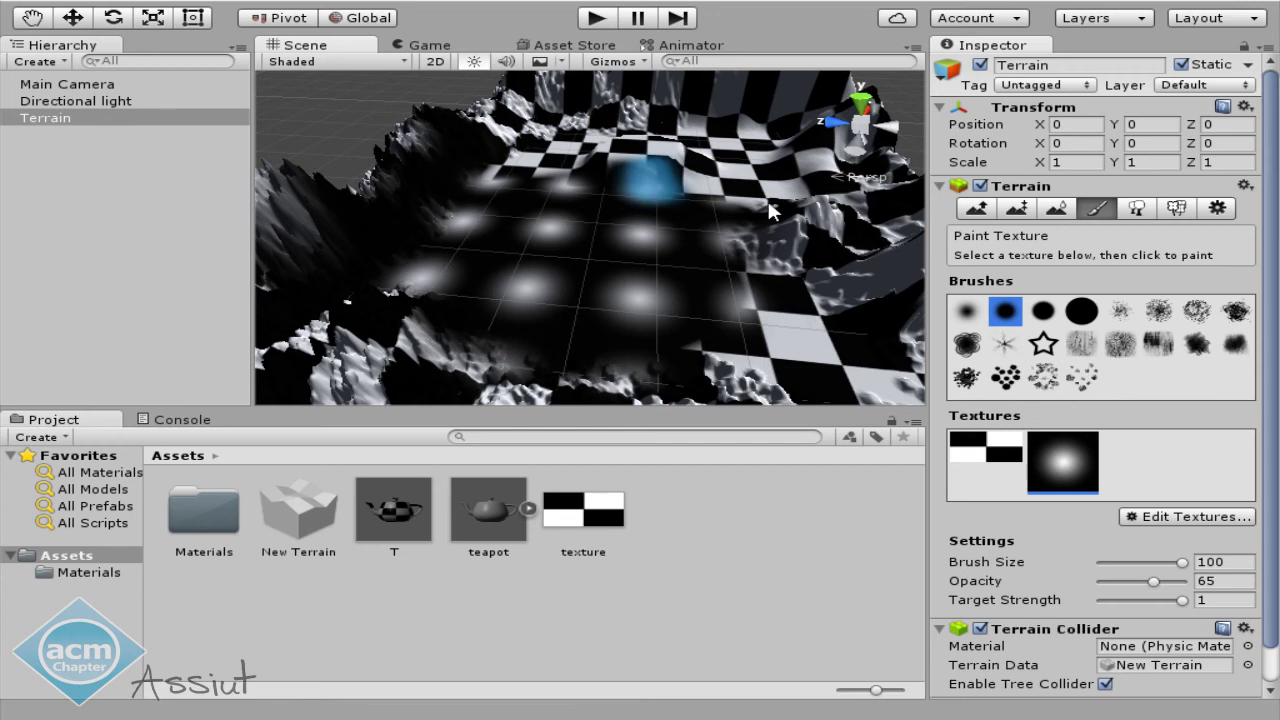
Select the Terrain and switch it to Place Trees mode, where no tree types are defined yet.
{"action": "left_click", "coordinate": [604, 530]}
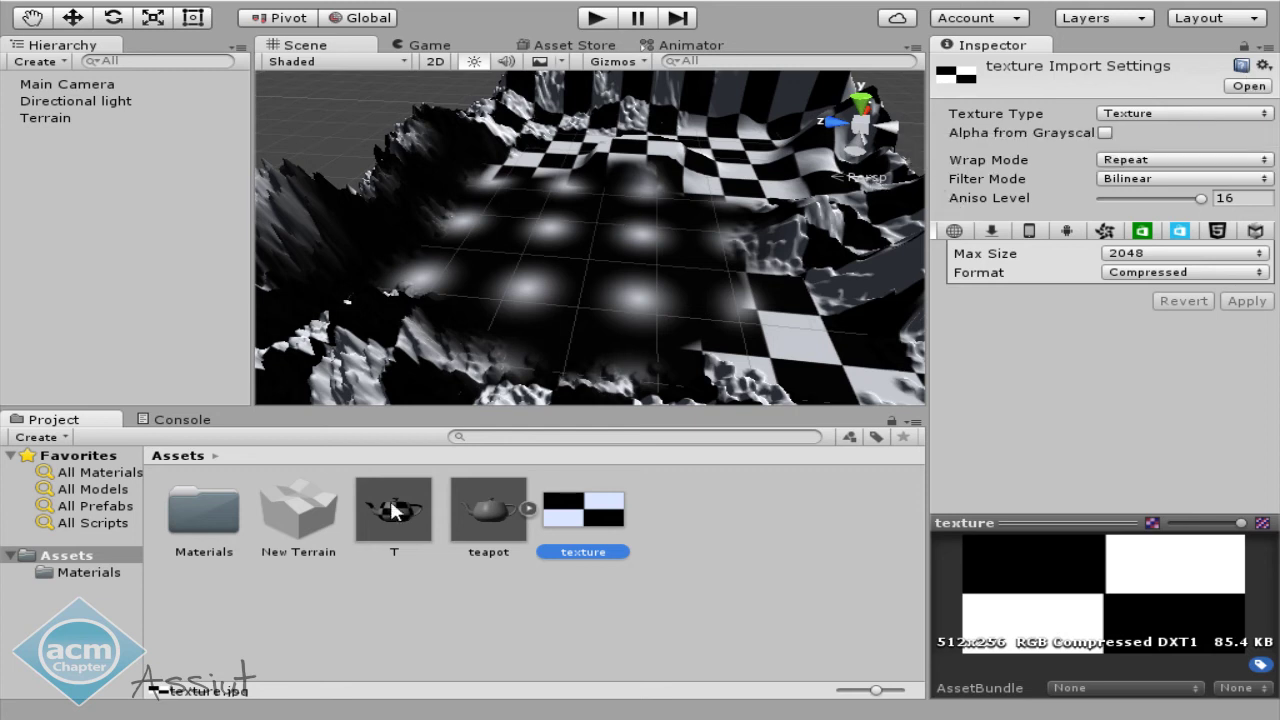
{"action": "left_click_drag", "start_coordinate": [571, 263], "coordinate": [566, 270], "text": "alt"}
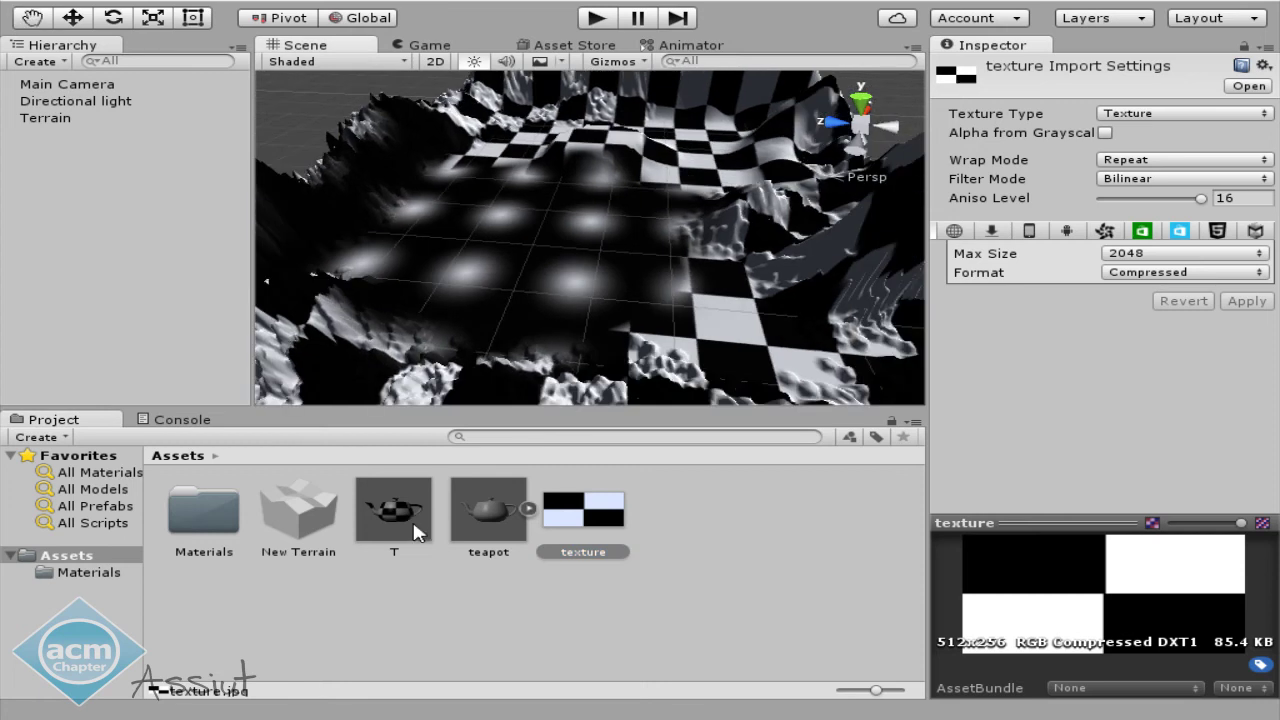
{"action": "left_click", "coordinate": [64, 118]}
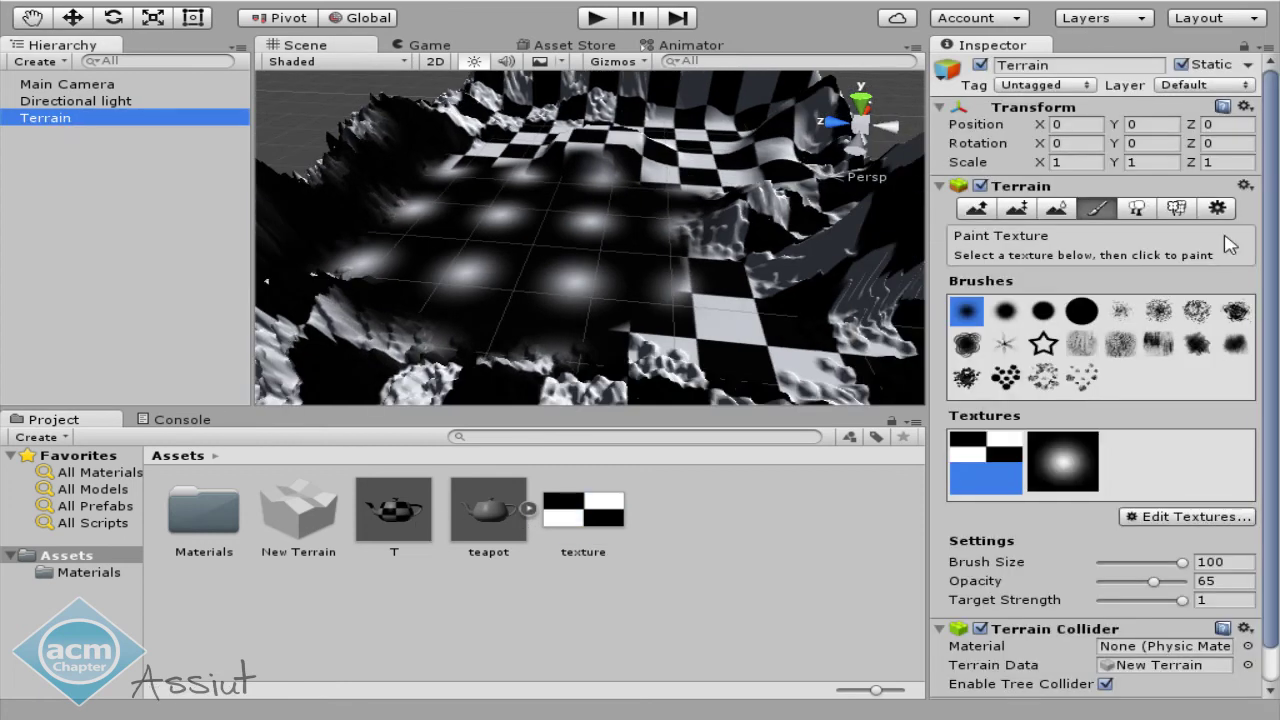
{"action": "left_click", "coordinate": [1140, 210]}
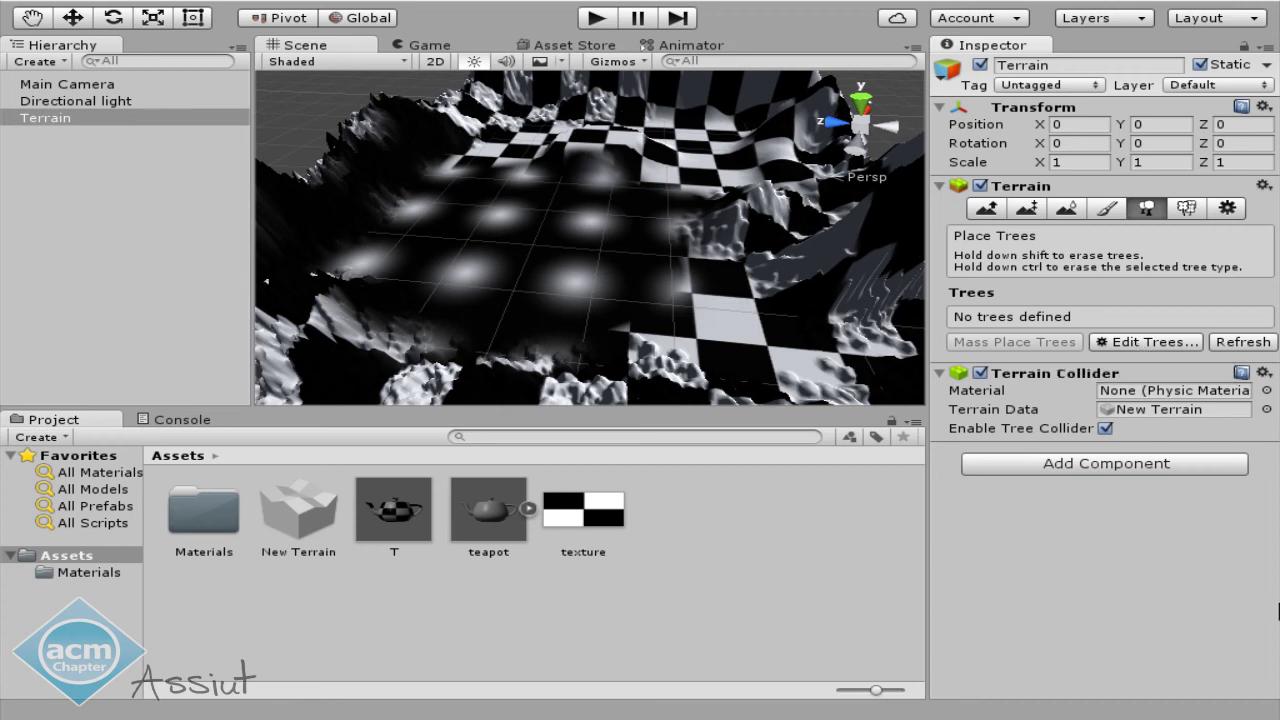
Zoom in and tilt the view lower across the checkerboard terrain toward the distant hills.
{"action": "scroll", "coordinate": [572, 277], "scroll_direction": "down", "scroll_amount": 10}
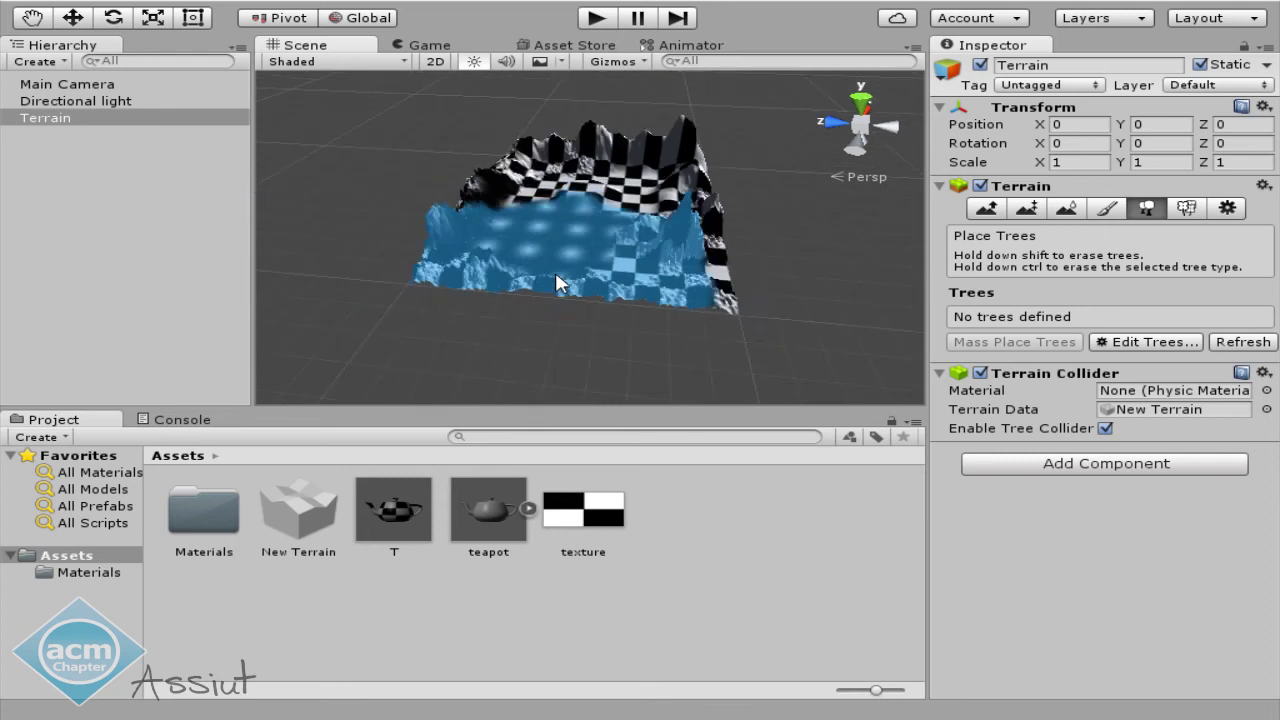
{"action": "scroll", "coordinate": [630, 240], "scroll_direction": "up", "scroll_amount": 3}
{"action": "scroll", "coordinate": [630, 250], "scroll_direction": "up", "scroll_amount": 2}
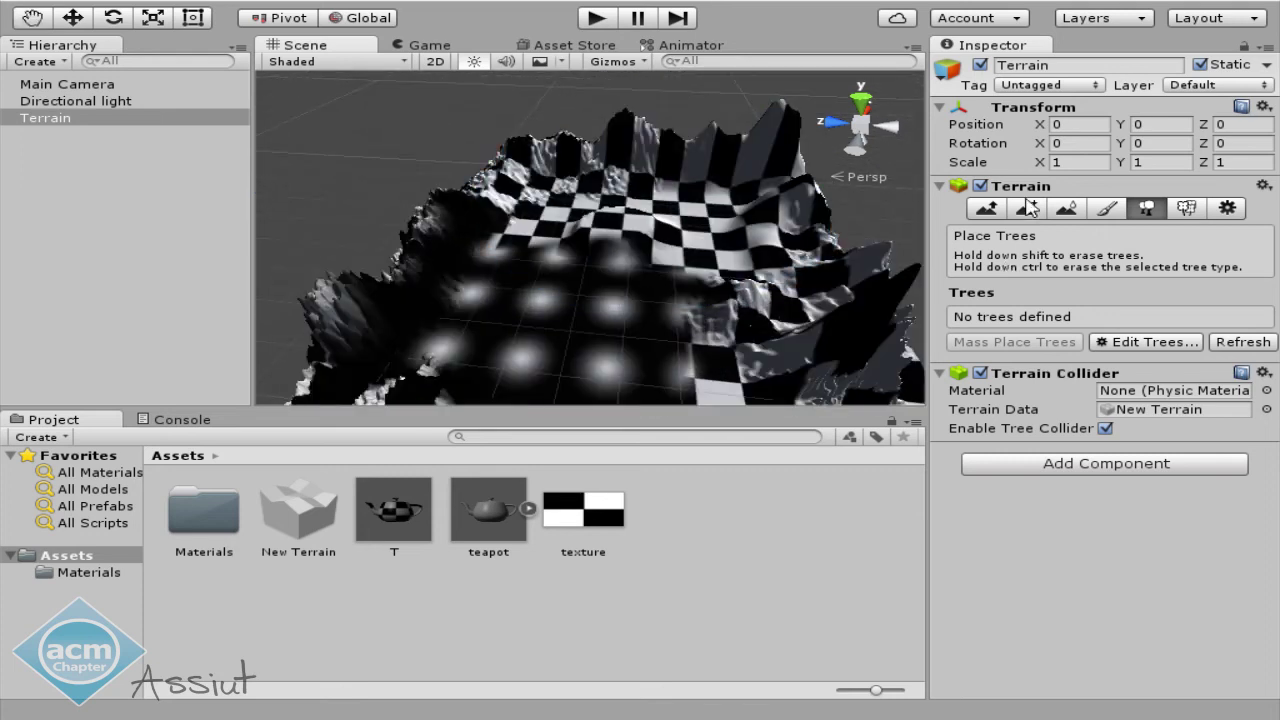
{"action": "scroll", "coordinate": [623, 251], "scroll_direction": "up", "scroll_amount": 3}
{"action": "scroll", "coordinate": [628, 250], "scroll_direction": "up", "scroll_amount": 3}
{"action": "right_click_drag", "start_coordinate": [629, 249], "coordinate": [603, 180]}
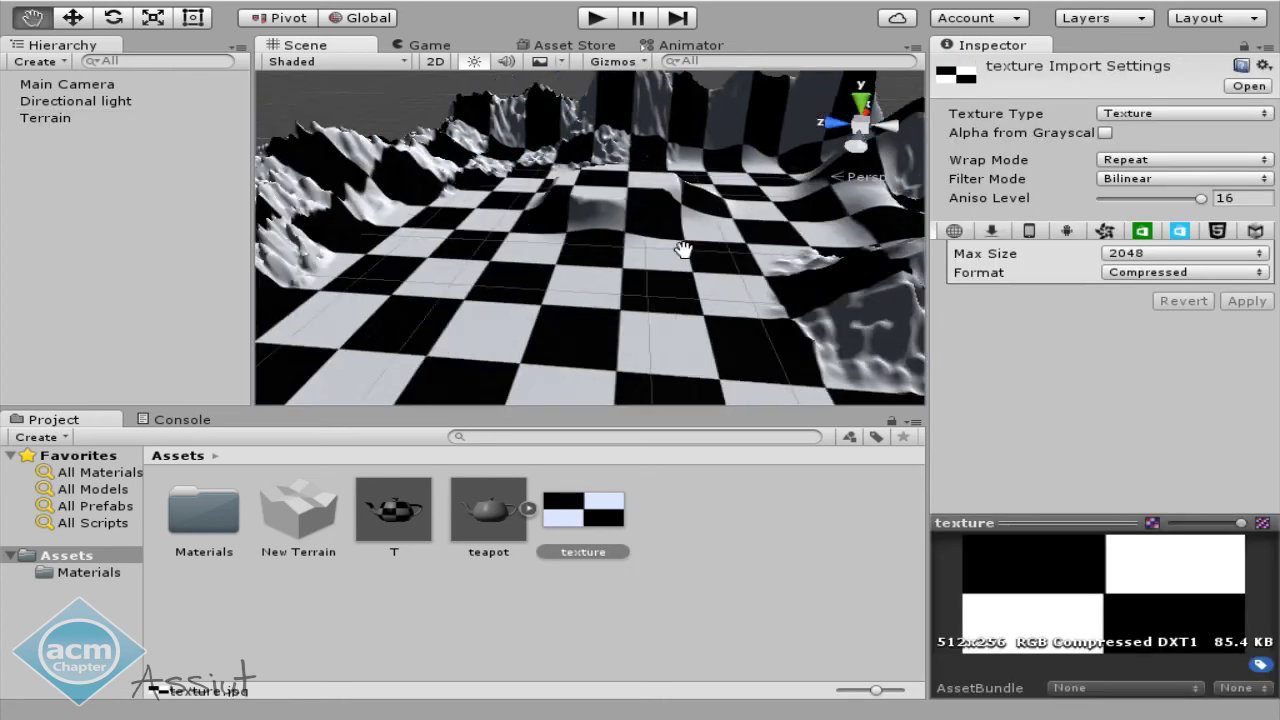
{"action": "middle_click_drag", "start_coordinate": [682, 250], "coordinate": [685, 258]}
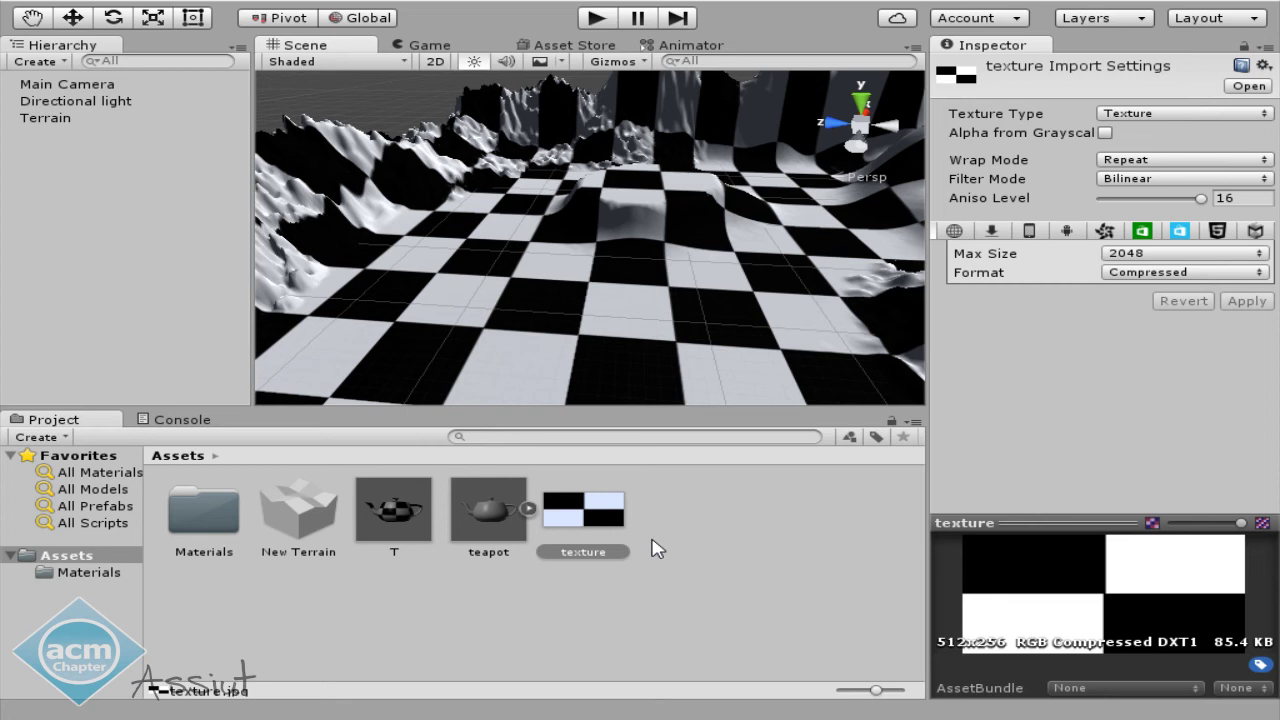
Import the Characters package from the Project panel's Import Package menu, accepting all its contents.
{"action": "right_click", "coordinate": [686, 537]}
{"action": "mouse_move", "coordinate": [815, 317]}
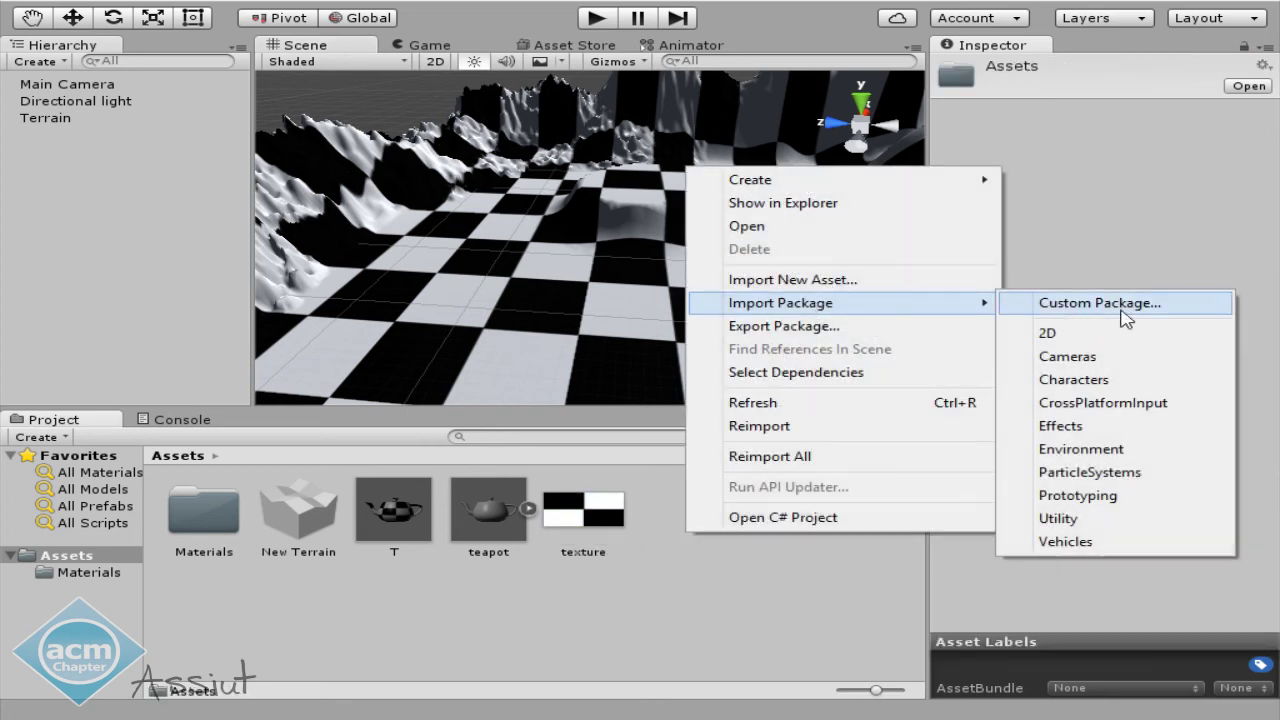
{"action": "left_click", "coordinate": [1113, 388]}
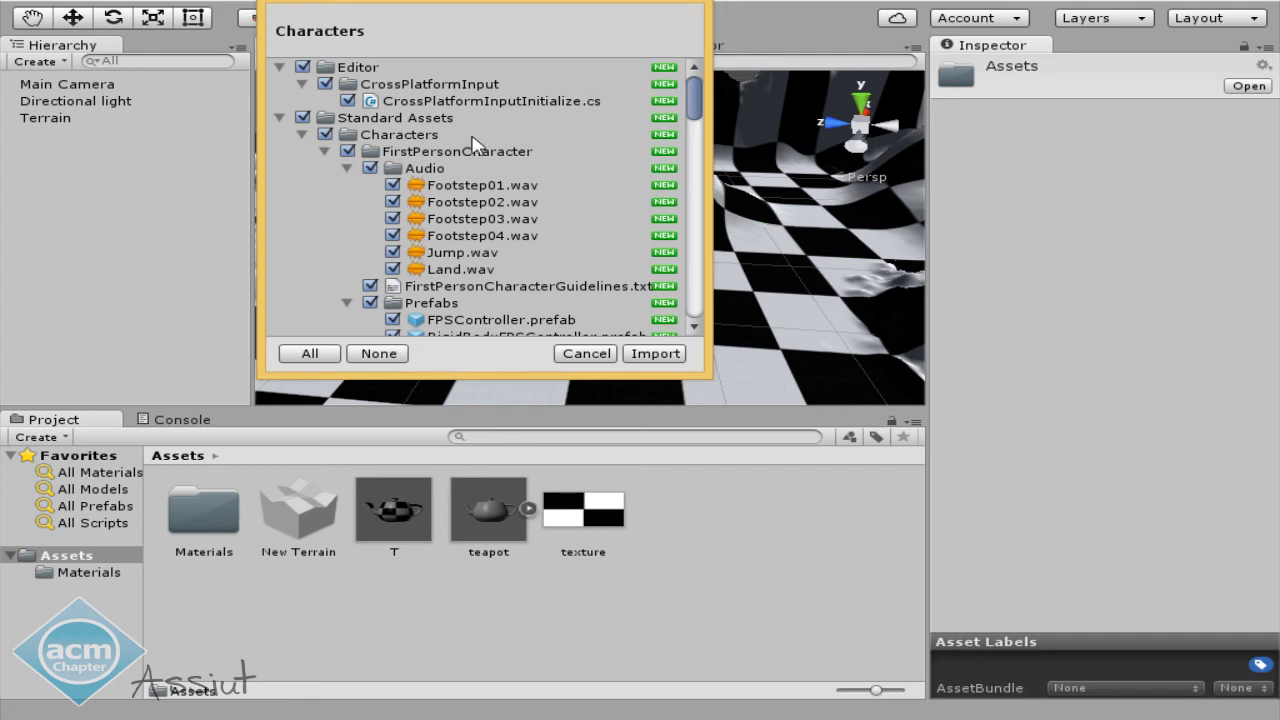
{"action": "scroll", "coordinate": [476, 144], "scroll_direction": "down", "scroll_amount": 5}
{"action": "scroll", "coordinate": [476, 144], "scroll_direction": "down", "scroll_amount": 5}
{"action": "scroll", "coordinate": [476, 144], "scroll_direction": "down", "scroll_amount": 5}
{"action": "scroll", "coordinate": [476, 144], "scroll_direction": "up", "scroll_amount": 5}
{"action": "scroll", "coordinate": [476, 144], "scroll_direction": "up", "scroll_amount": 5}
{"action": "scroll", "coordinate": [476, 144], "scroll_direction": "up", "scroll_amount": 5}
{"action": "left_click", "coordinate": [672, 354]}
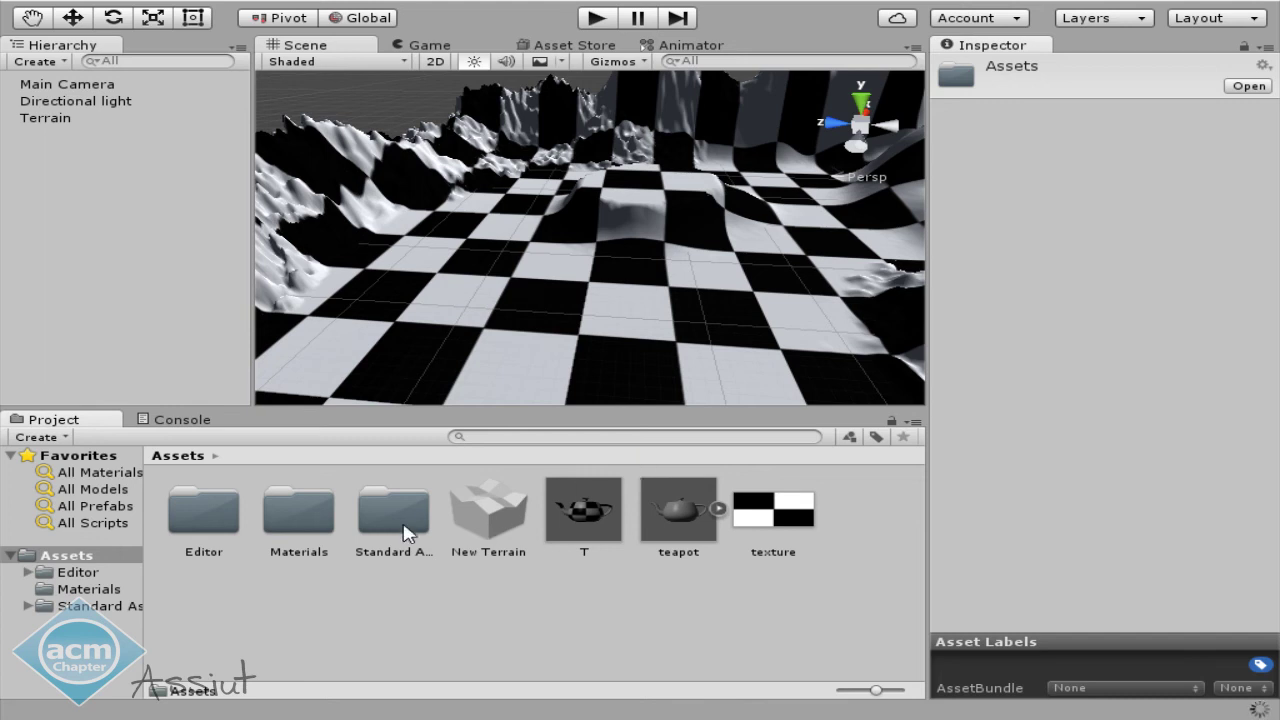
Open the Standard Assets folder to show Characters, CrossPlatformInput, PhysicsMaterials and Utility subfolders.
{"action": "left_click", "coordinate": [405, 532]}
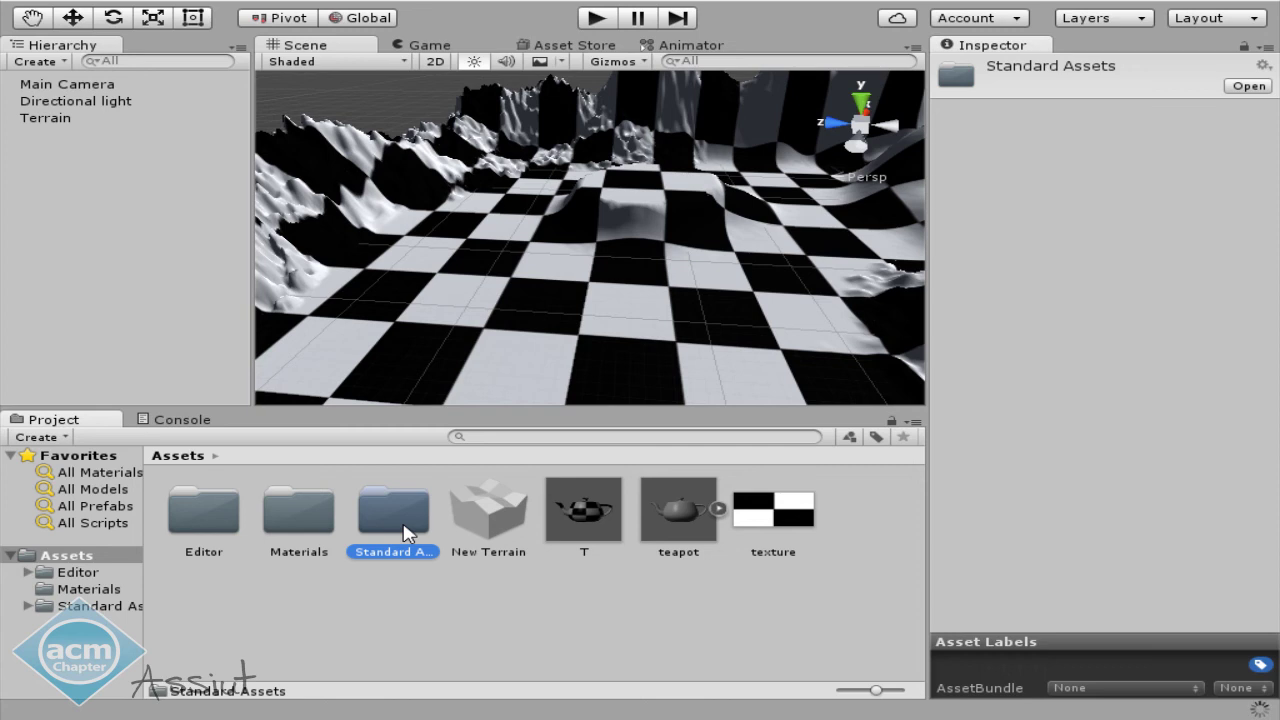
{"action": "right_click", "coordinate": [443, 591]}
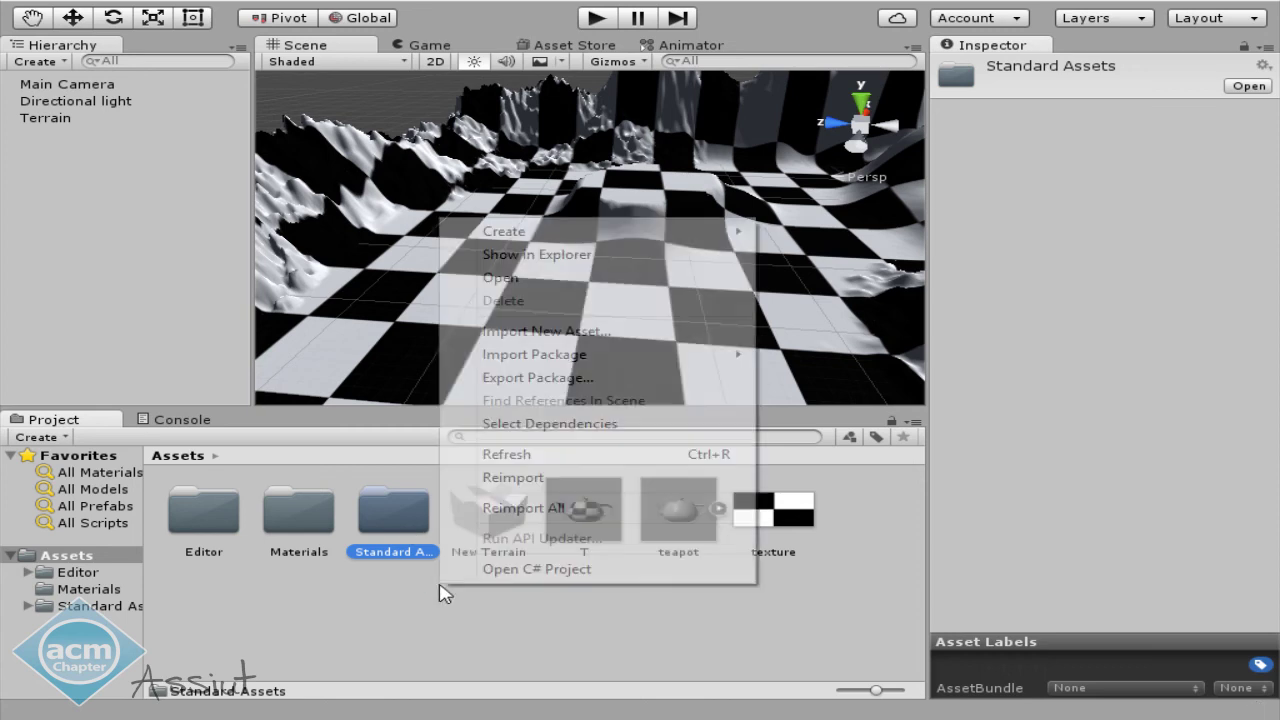
{"action": "mouse_move", "coordinate": [745, 354]}
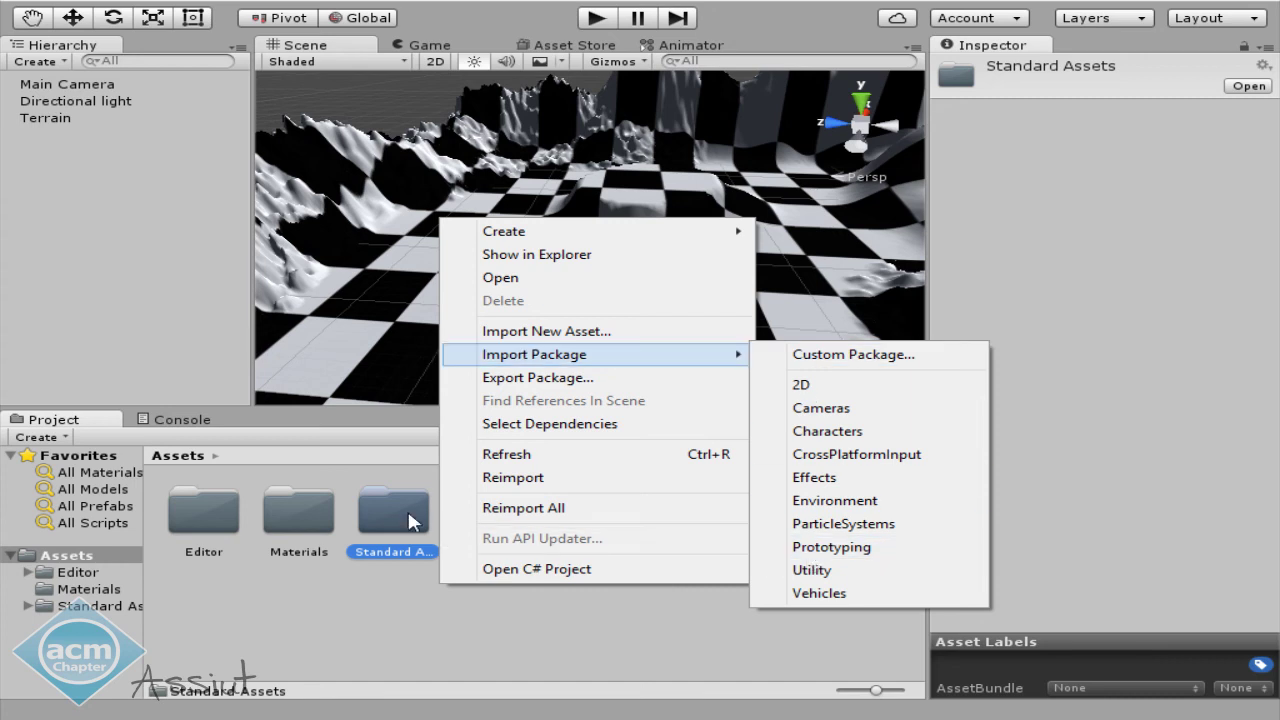
{"action": "left_click", "coordinate": [413, 521]}
{"action": "double_click", "coordinate": [408, 512]}
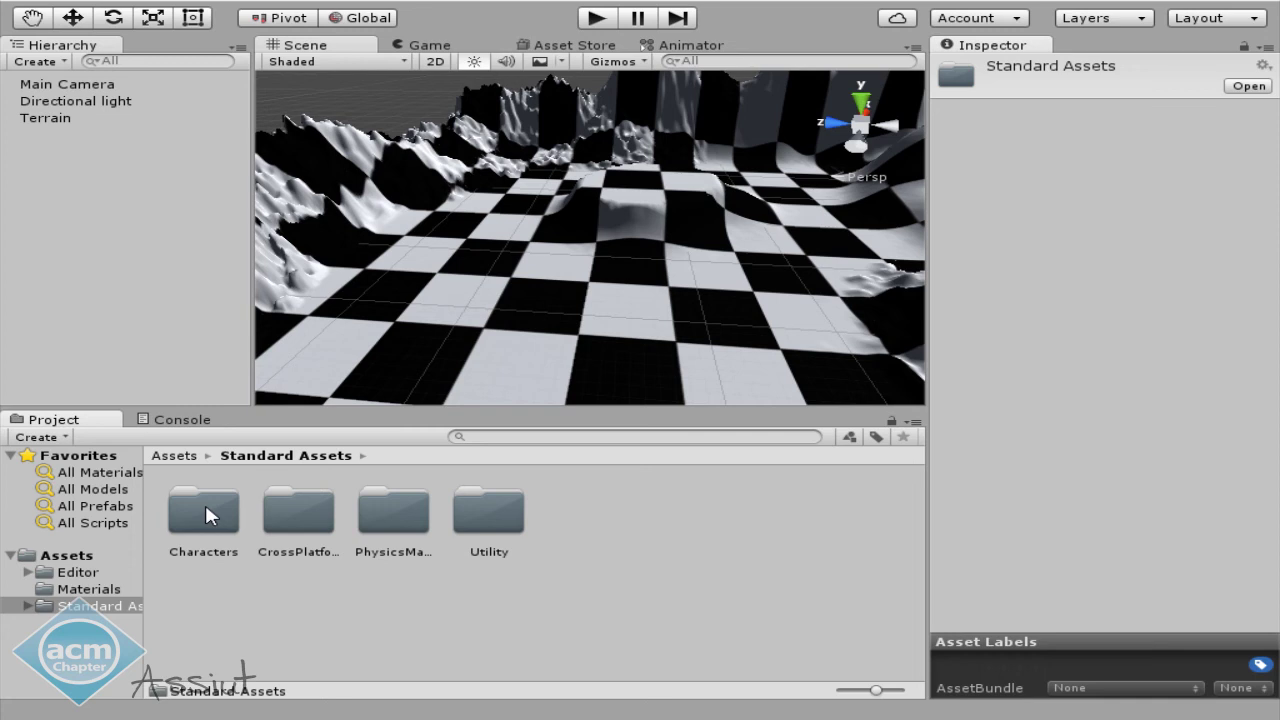
Browse to Characters > FirstPersonCharacter > Prefabs and drag FPSController into the Hierarchy.
{"action": "double_click", "coordinate": [205, 510]}
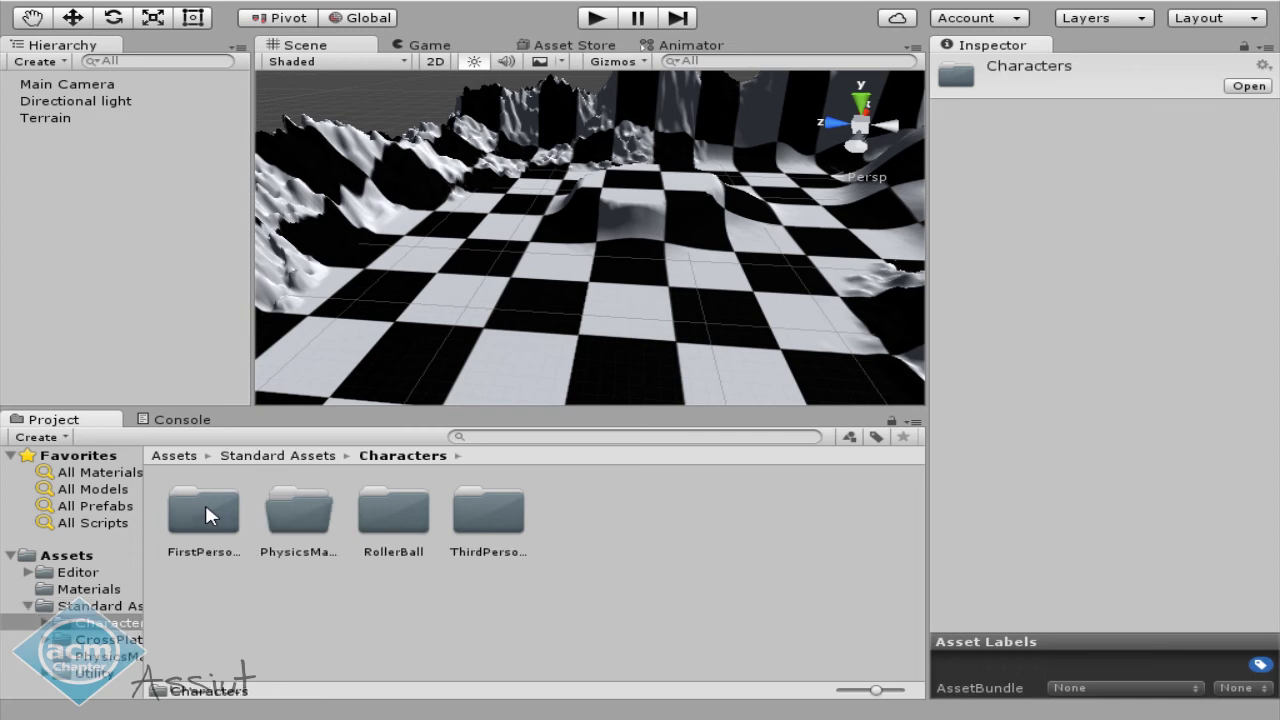
{"action": "left_click", "coordinate": [205, 514]}
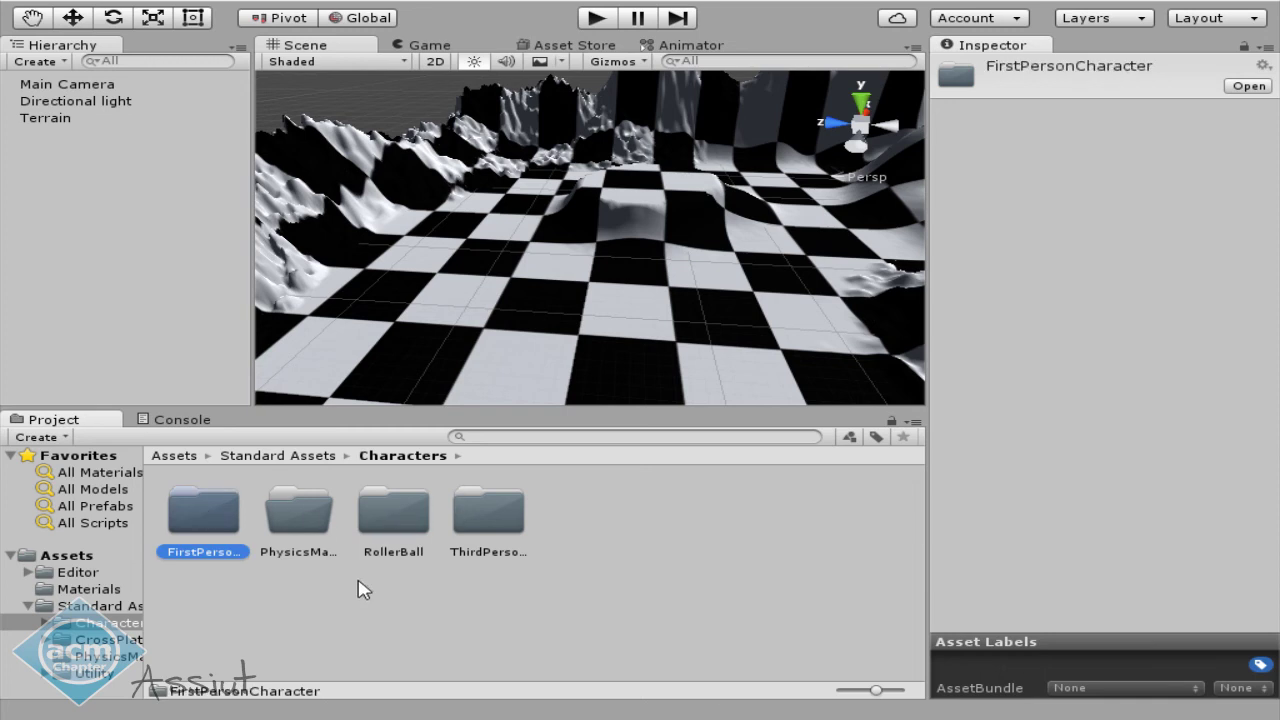
{"action": "double_click", "coordinate": [200, 524]}
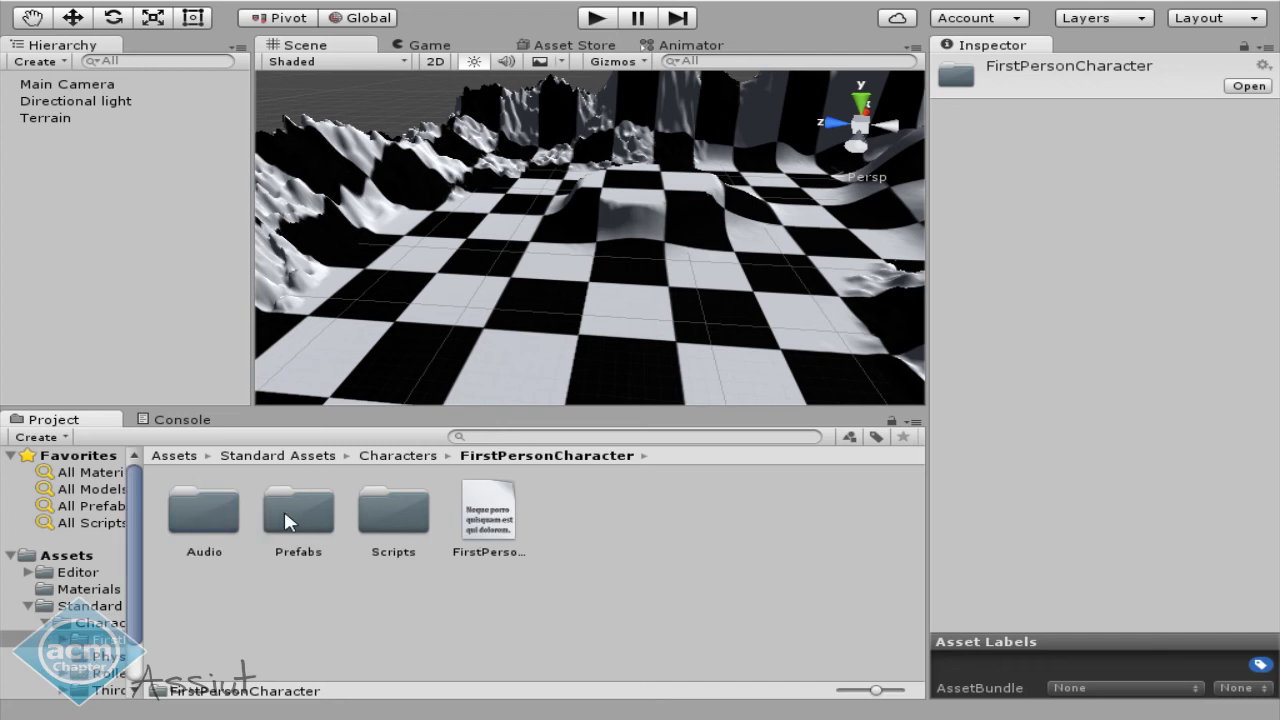
{"action": "double_click", "coordinate": [285, 520]}
{"action": "left_click", "coordinate": [200, 522]}
{"action": "left_click", "coordinate": [328, 528]}
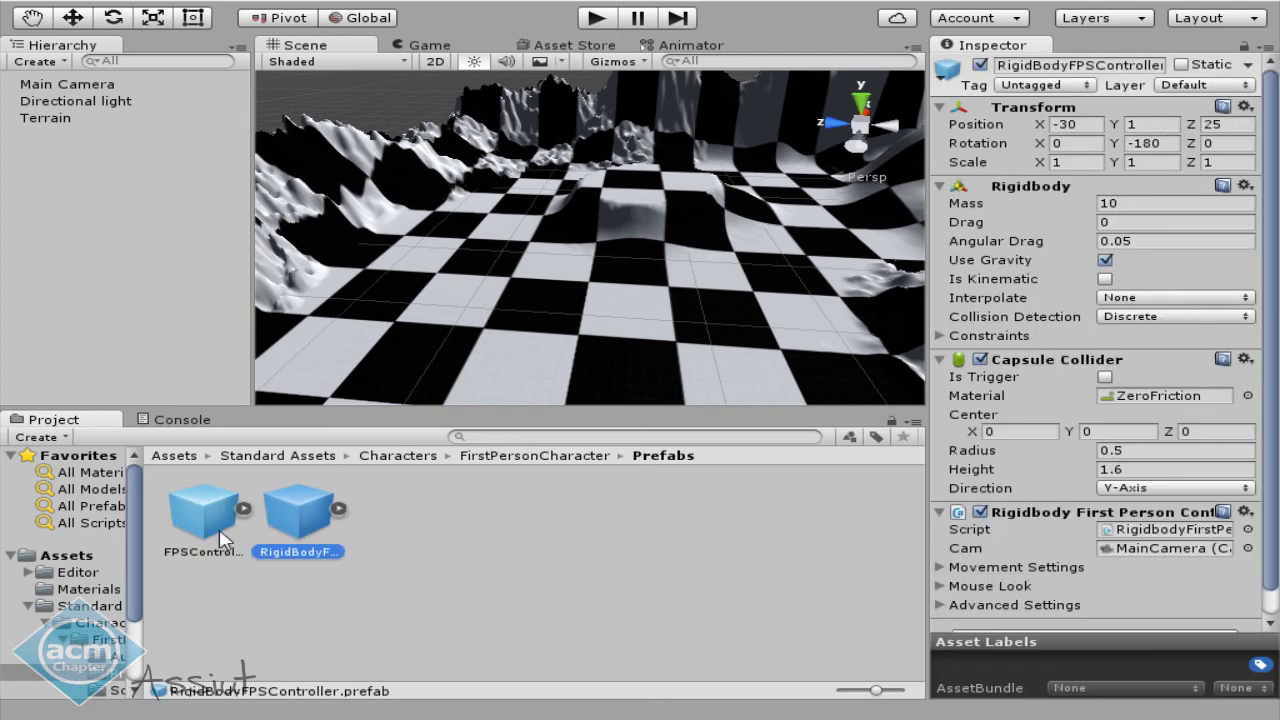
{"action": "left_click", "coordinate": [200, 530]}
{"action": "left_click_drag", "start_coordinate": [200, 530], "coordinate": [118, 140]}
{"action": "middle_click_drag", "start_coordinate": [475, 200], "coordinate": [618, 230]}
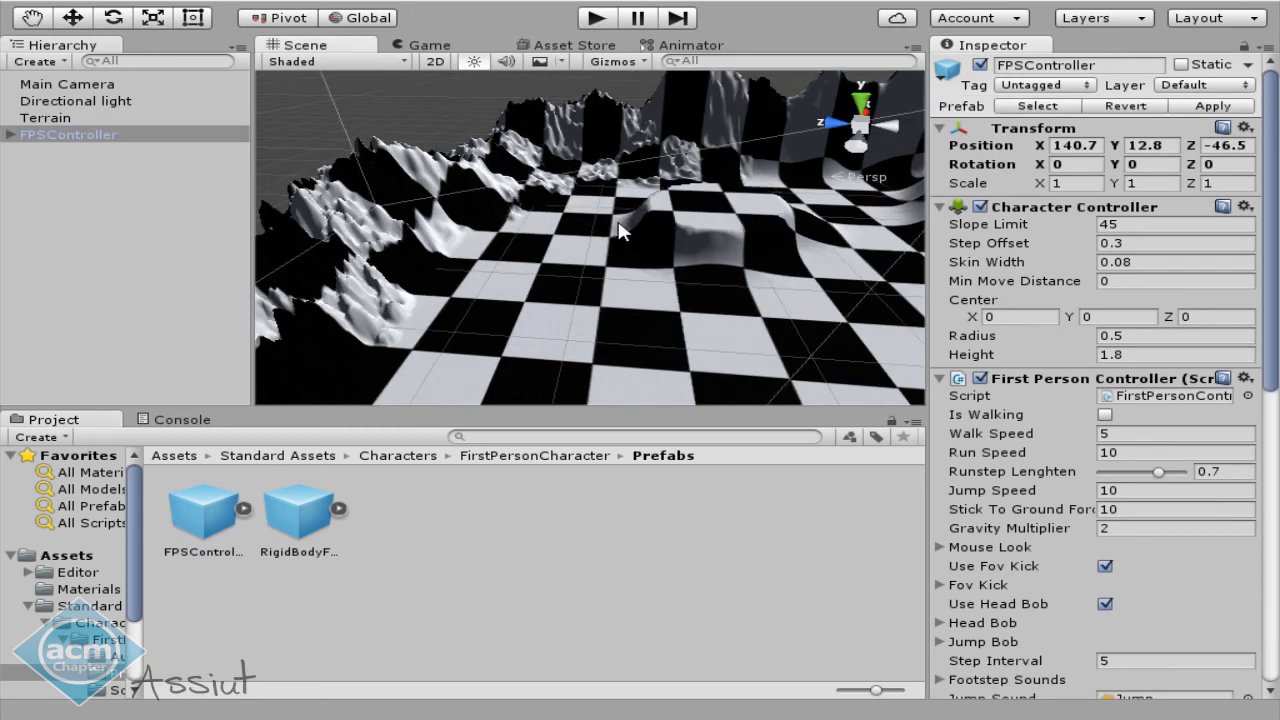
Move the FPSController onto the checkerboard terrain, at about 56.9, 12.8, 45.5, and frame it.
{"action": "key", "text": "f"}
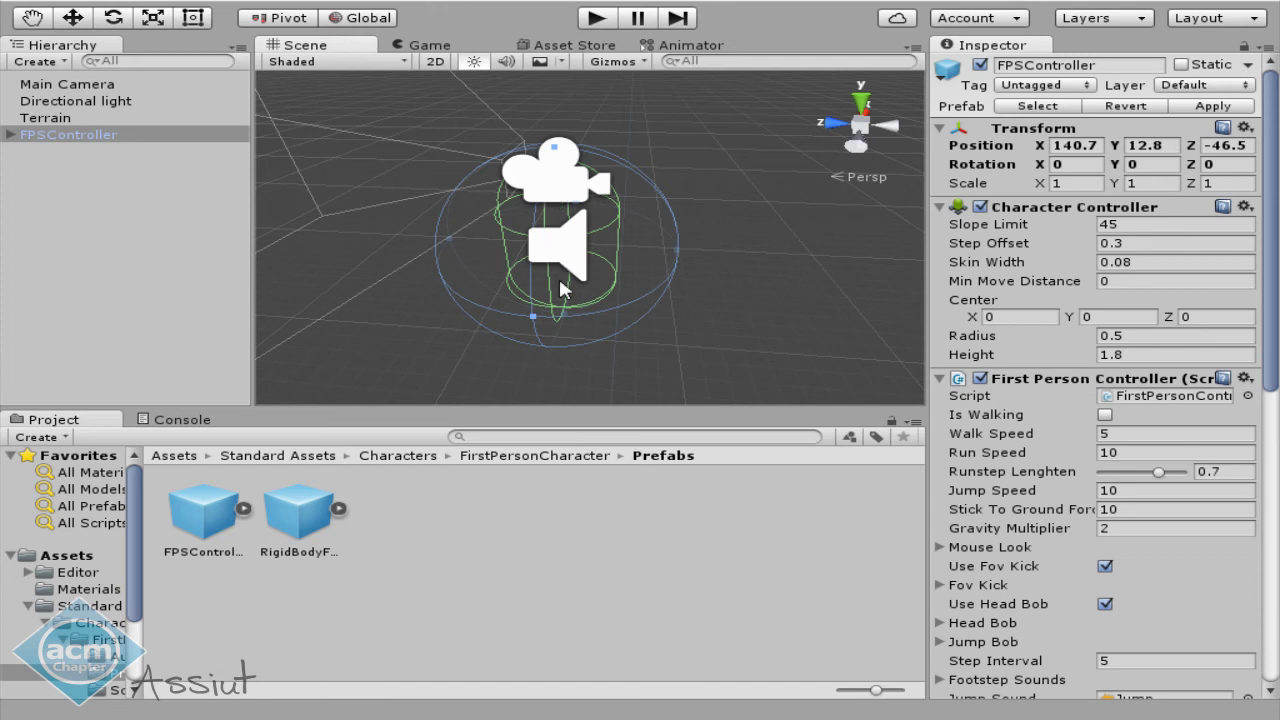
{"action": "left_click", "coordinate": [81, 14]}
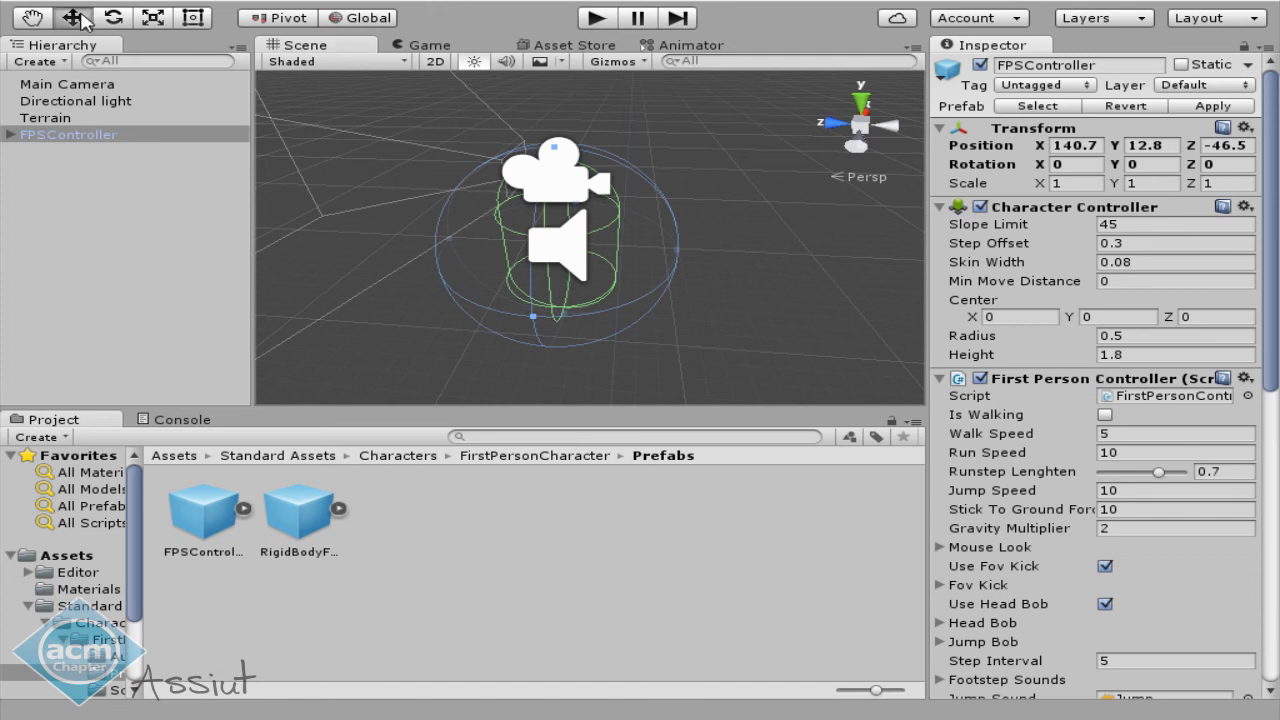
{"action": "scroll", "coordinate": [528, 196], "scroll_direction": "down", "scroll_amount": 5}
{"action": "scroll", "coordinate": [528, 220], "scroll_direction": "down", "scroll_amount": 3}
{"action": "scroll", "coordinate": [530, 230], "scroll_direction": "up", "scroll_amount": 4}
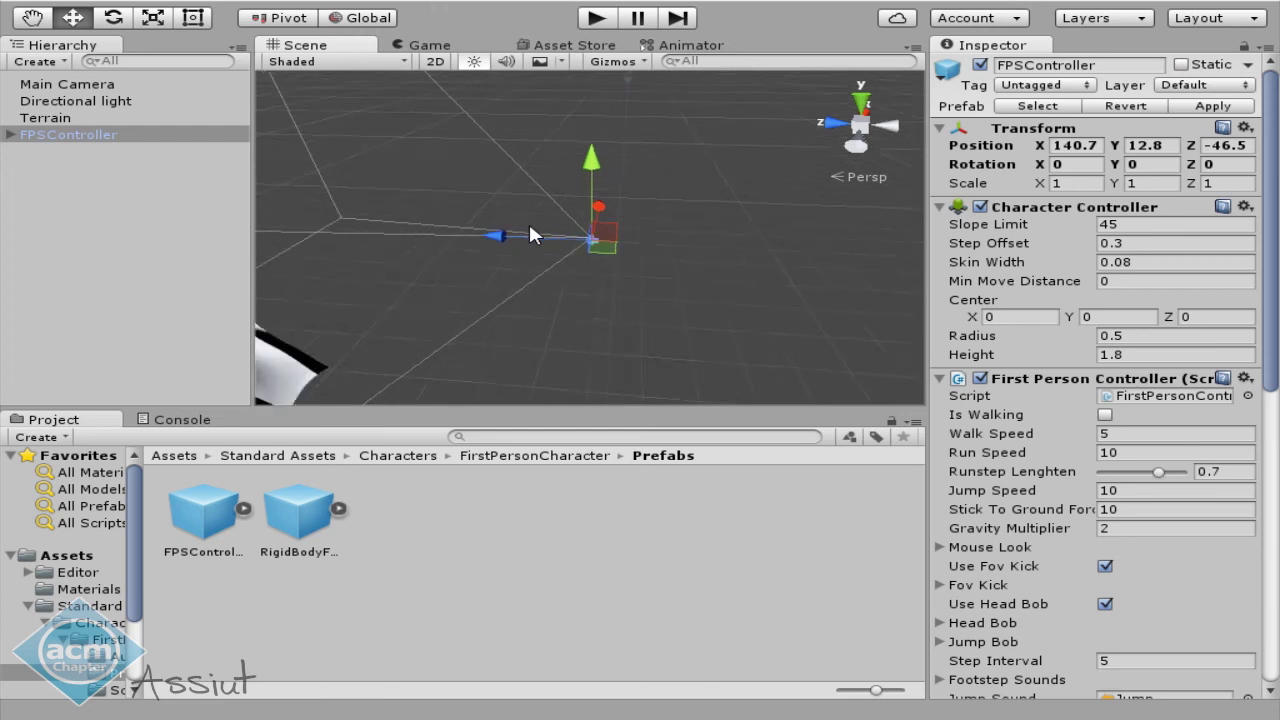
{"action": "mouse_move", "coordinate": [594, 245]}
{"action": "left_mouse_down"}
{"action": "mouse_move", "coordinate": [405, 318]}
{"action": "mouse_move", "coordinate": [340, 295]}
{"action": "left_mouse_up"}
{"action": "key", "text": "f"}
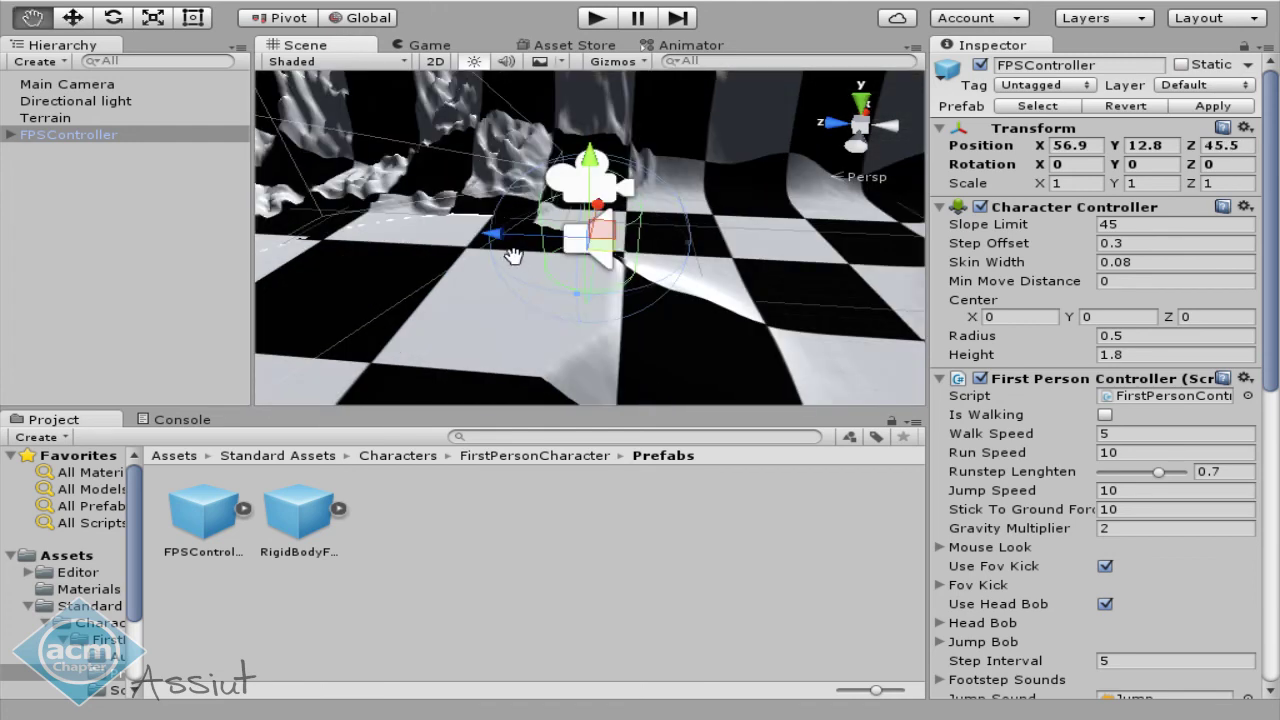
{"action": "left_click", "coordinate": [603, 17]}
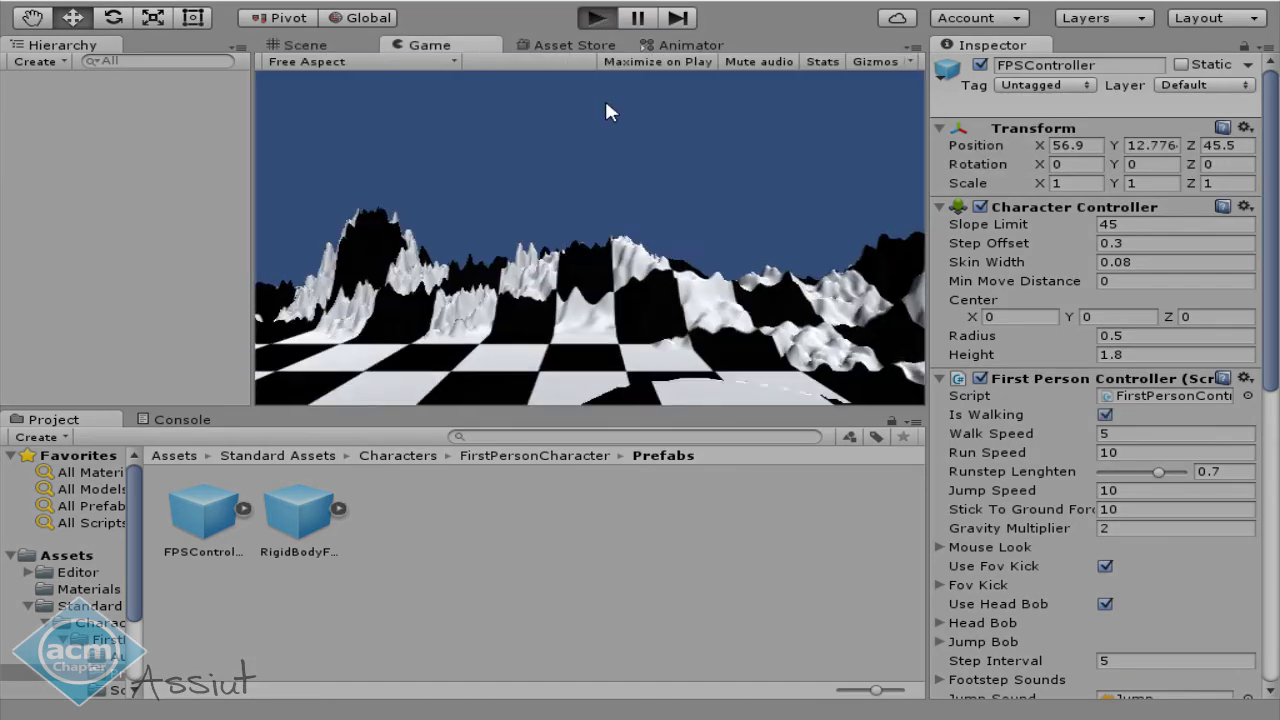
{"action": "key", "text": "w"}
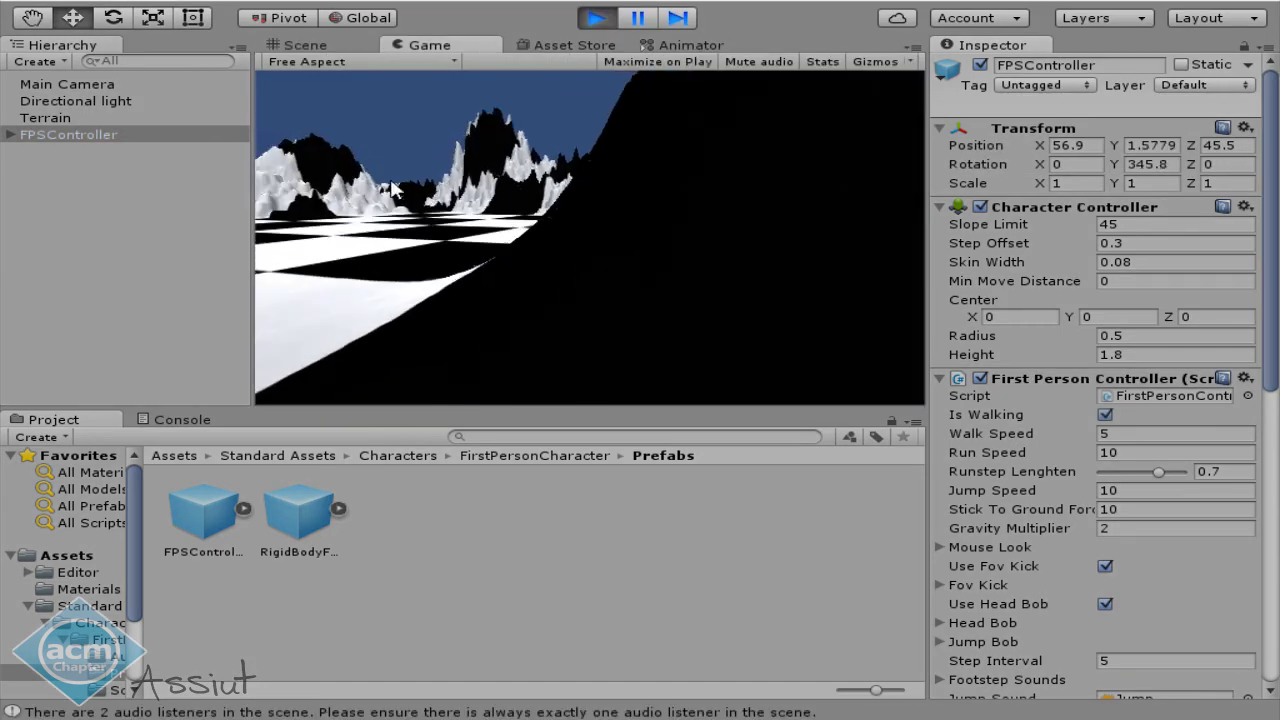
{"action": "key", "text": "w"}
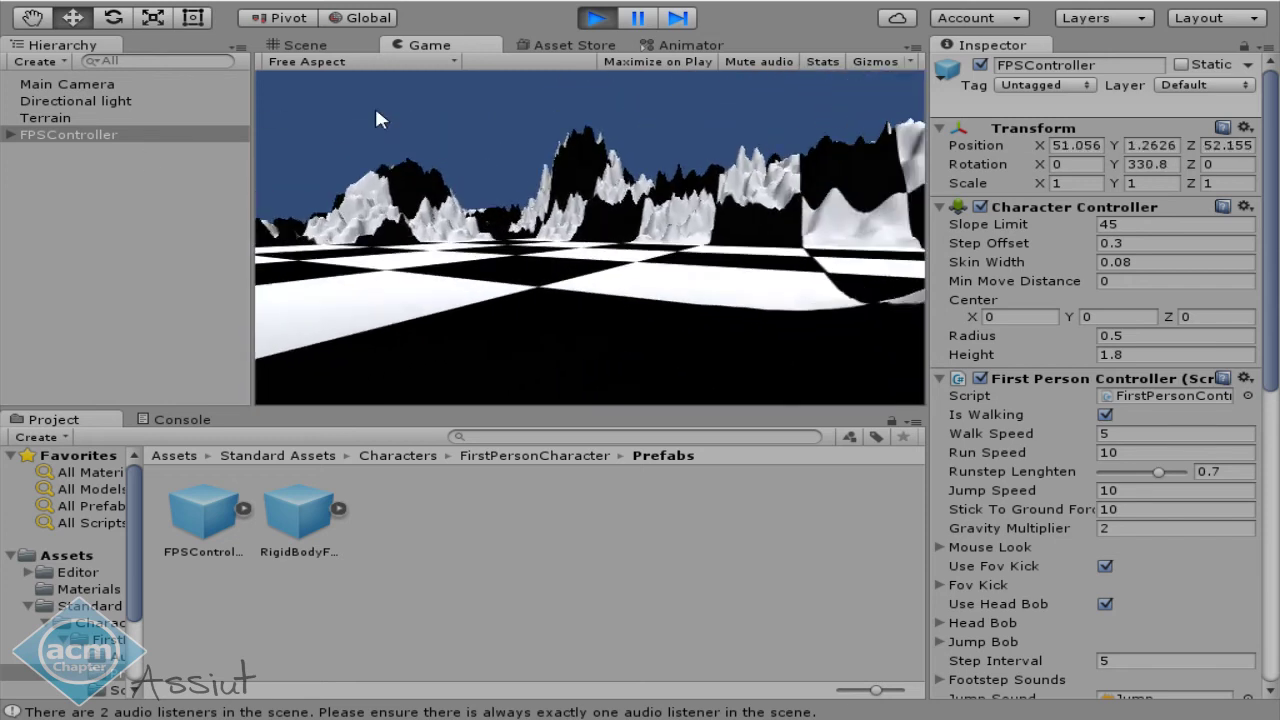
{"action": "key", "text": "w"}
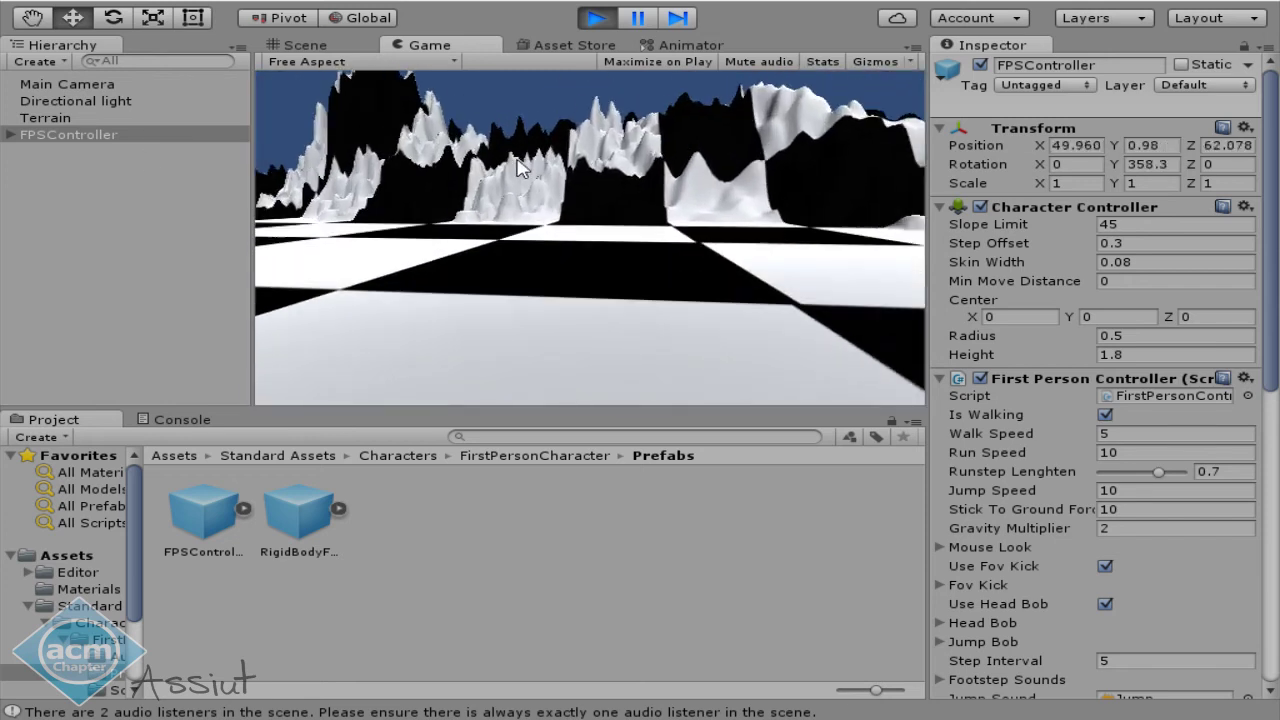
{"action": "key", "text": "w"}
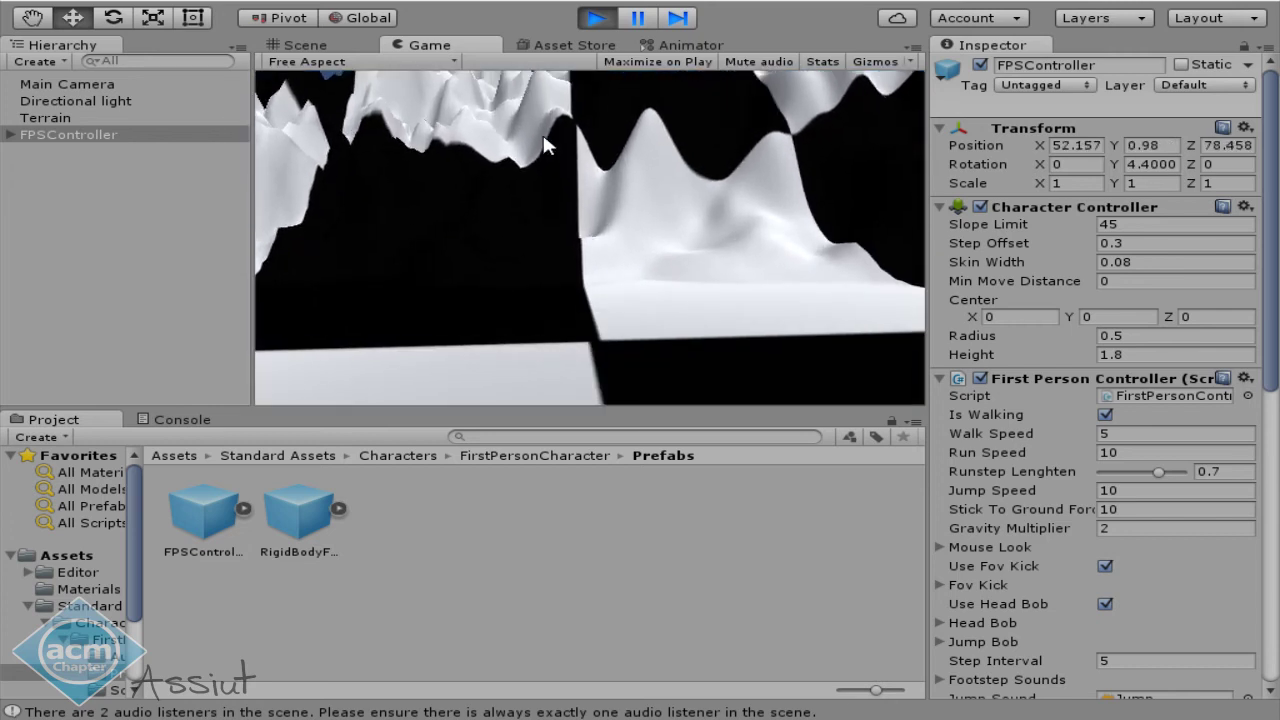
{"action": "key", "text": "XF86AudioRaiseVolume"}
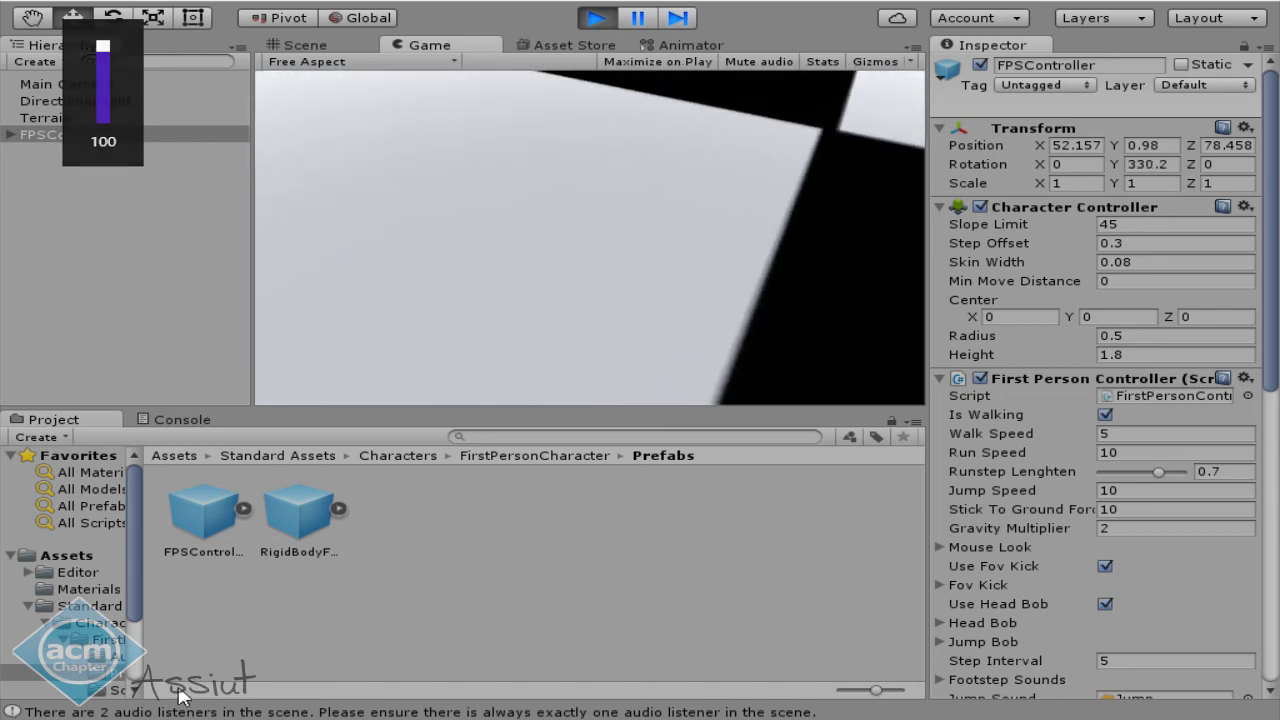
{"action": "key", "text": "ctrl+p"}
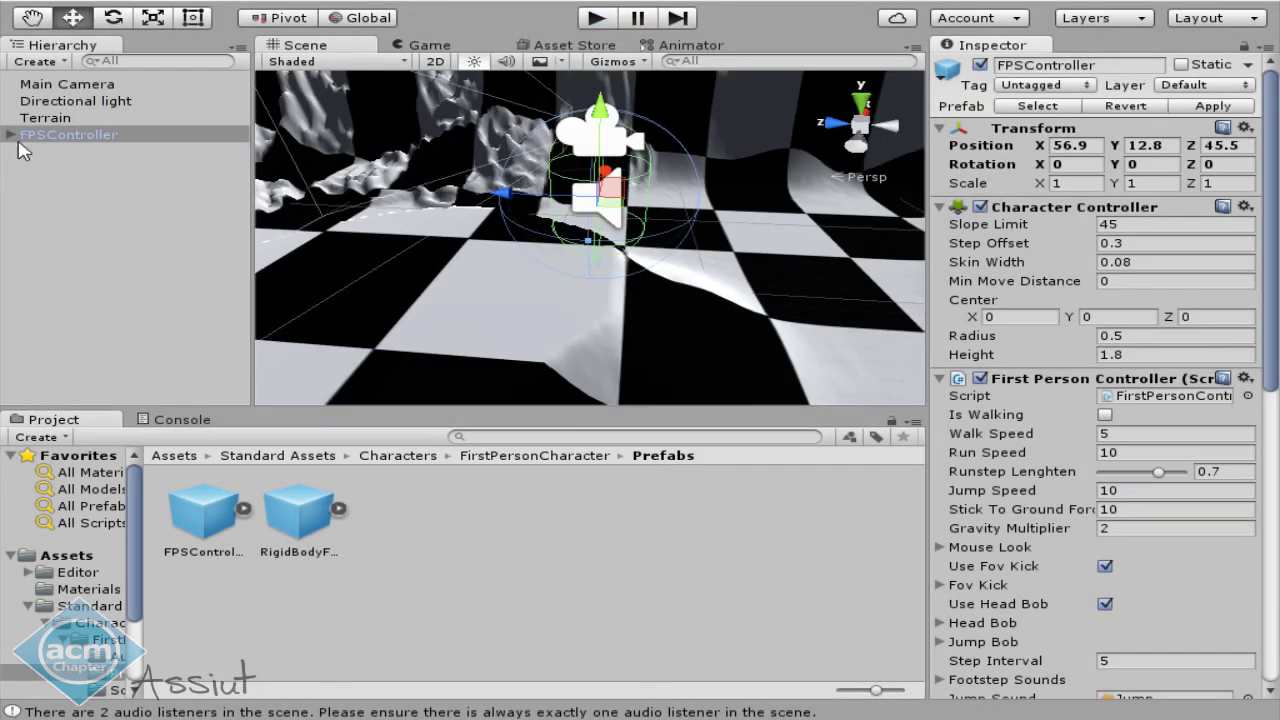
Read the two-audio-listeners warning in the Console and delete the Main Camera.
{"action": "left_click", "coordinate": [203, 712]}
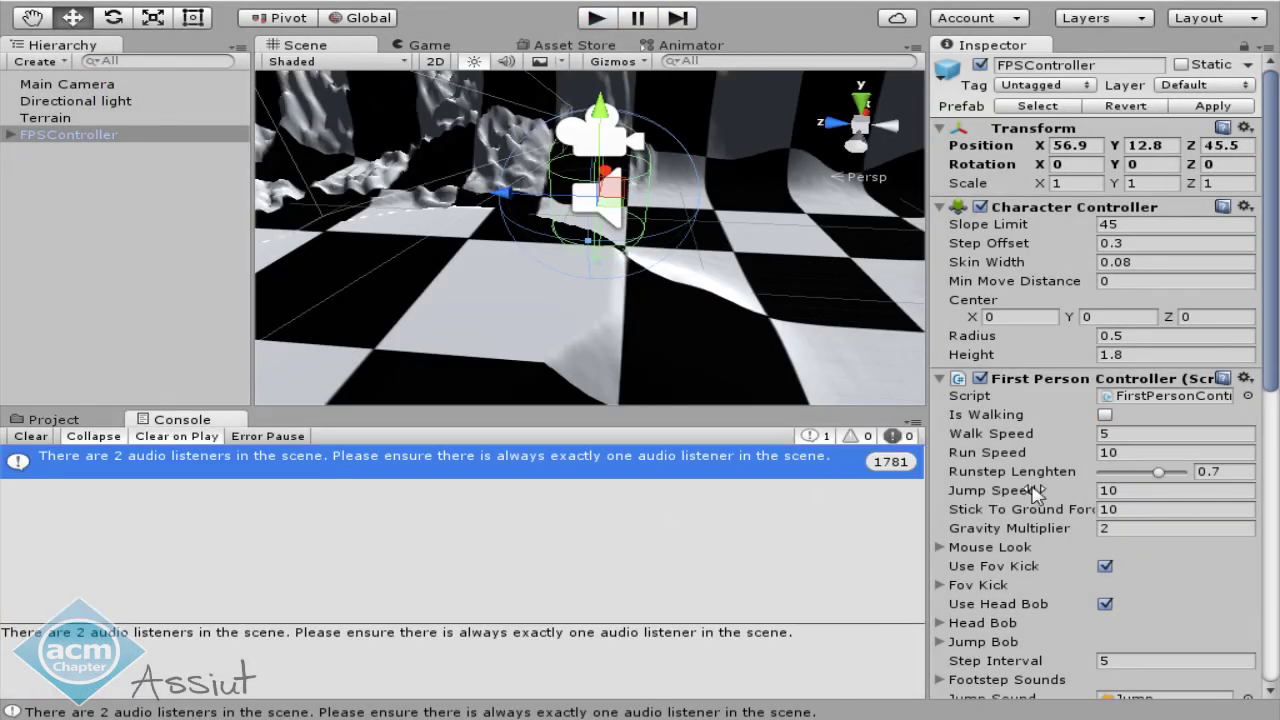
{"action": "scroll", "coordinate": [1035, 496], "scroll_direction": "down", "scroll_amount": 5}
{"action": "scroll", "coordinate": [1035, 496], "scroll_direction": "down", "scroll_amount": 3}
{"action": "scroll", "coordinate": [1035, 496], "scroll_direction": "down", "scroll_amount": 5}
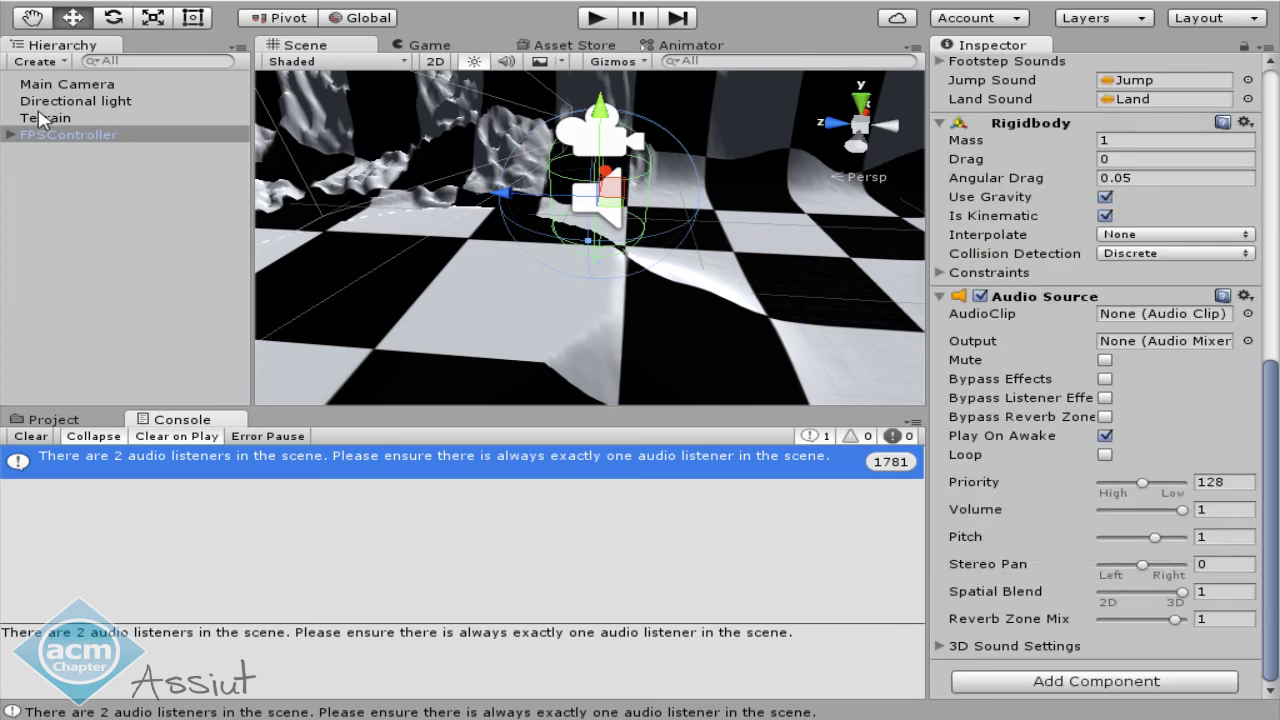
{"action": "left_click_drag", "start_coordinate": [40, 118], "coordinate": [45, 112]}
{"action": "left_click", "coordinate": [60, 85]}
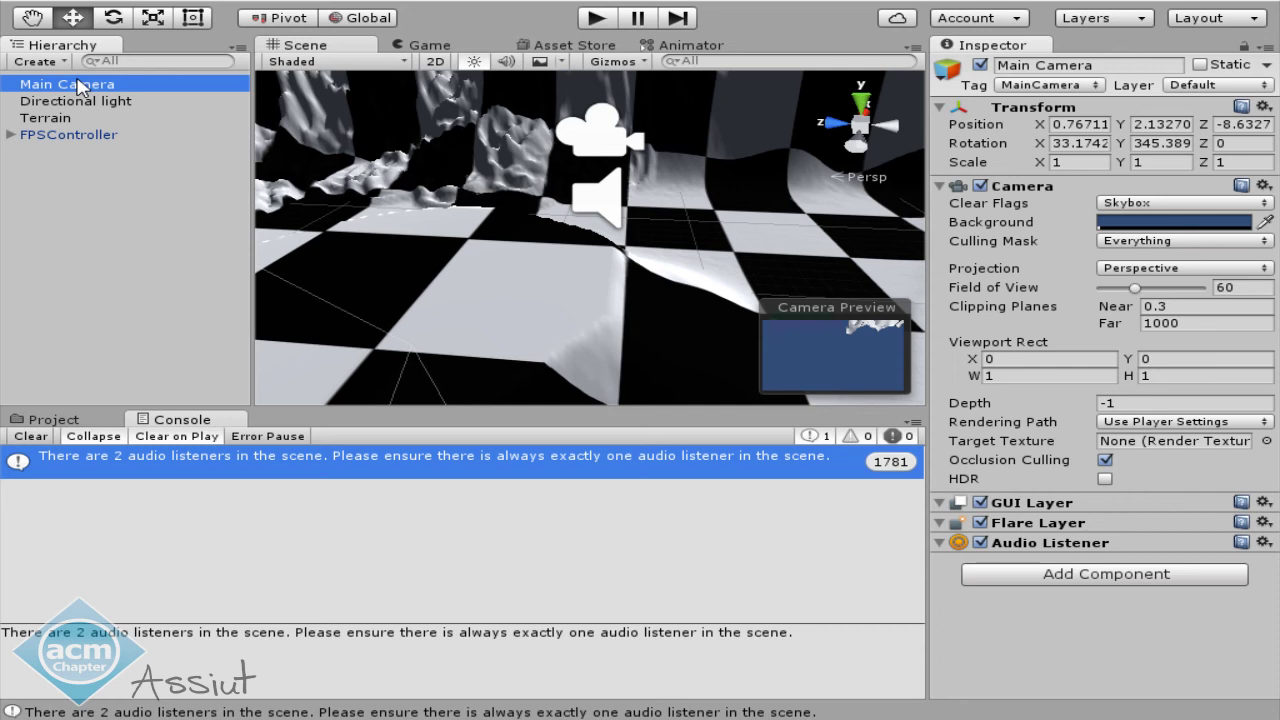
{"action": "key", "text": "Delete"}
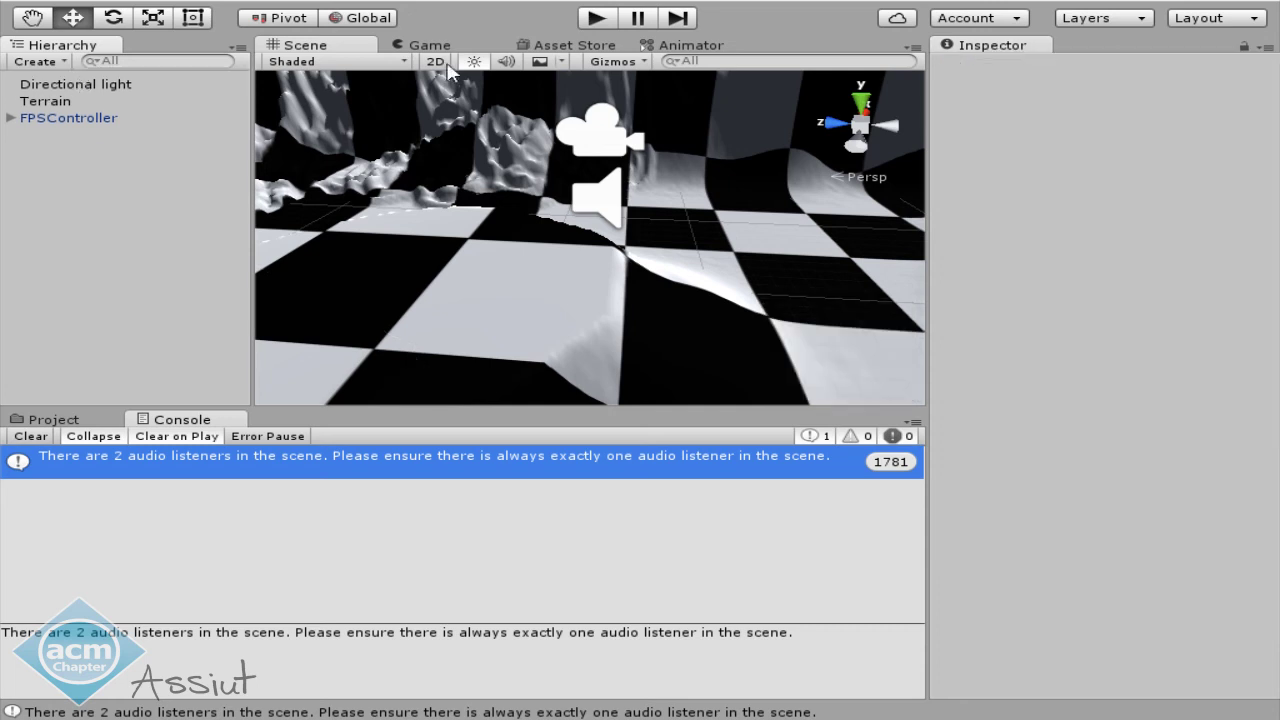
Play the scene, walk the character toward the mountains with W, then stop.
{"action": "left_click", "coordinate": [595, 19]}
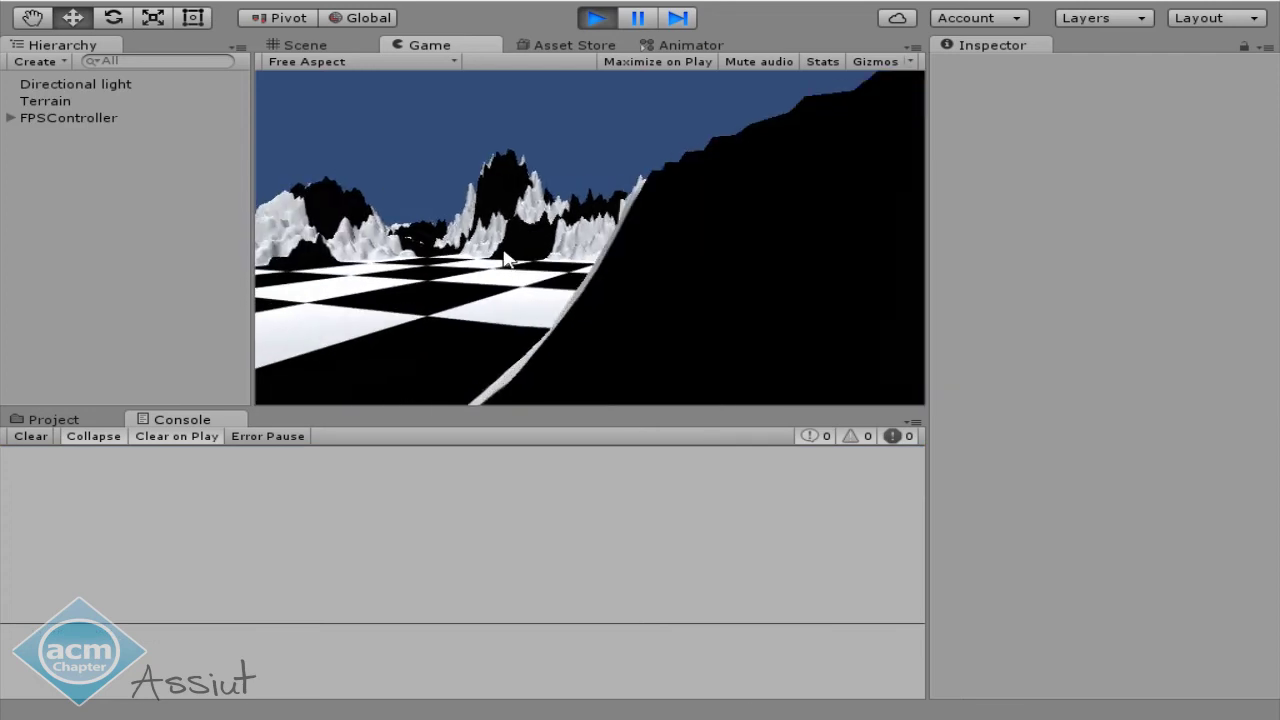
{"action": "mouse_move", "coordinate": [403, 265]}
{"action": "key", "text": "w"}
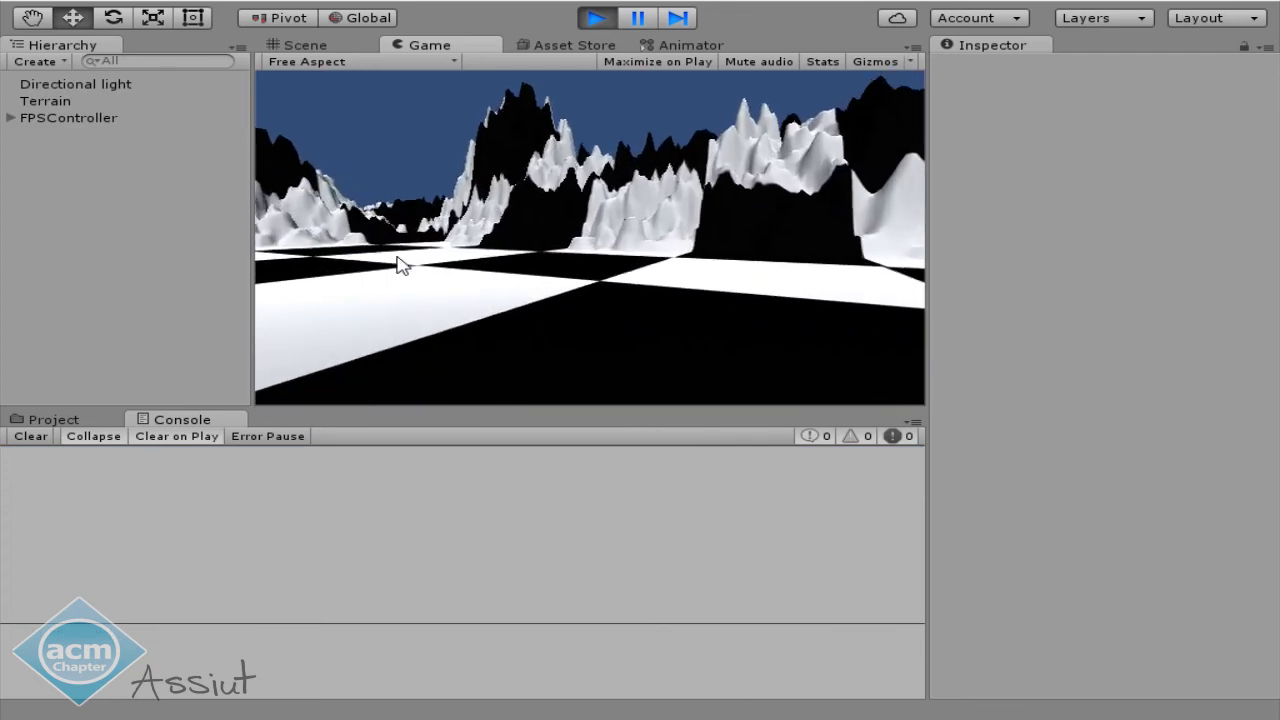
{"action": "left_click", "coordinate": [594, 18]}
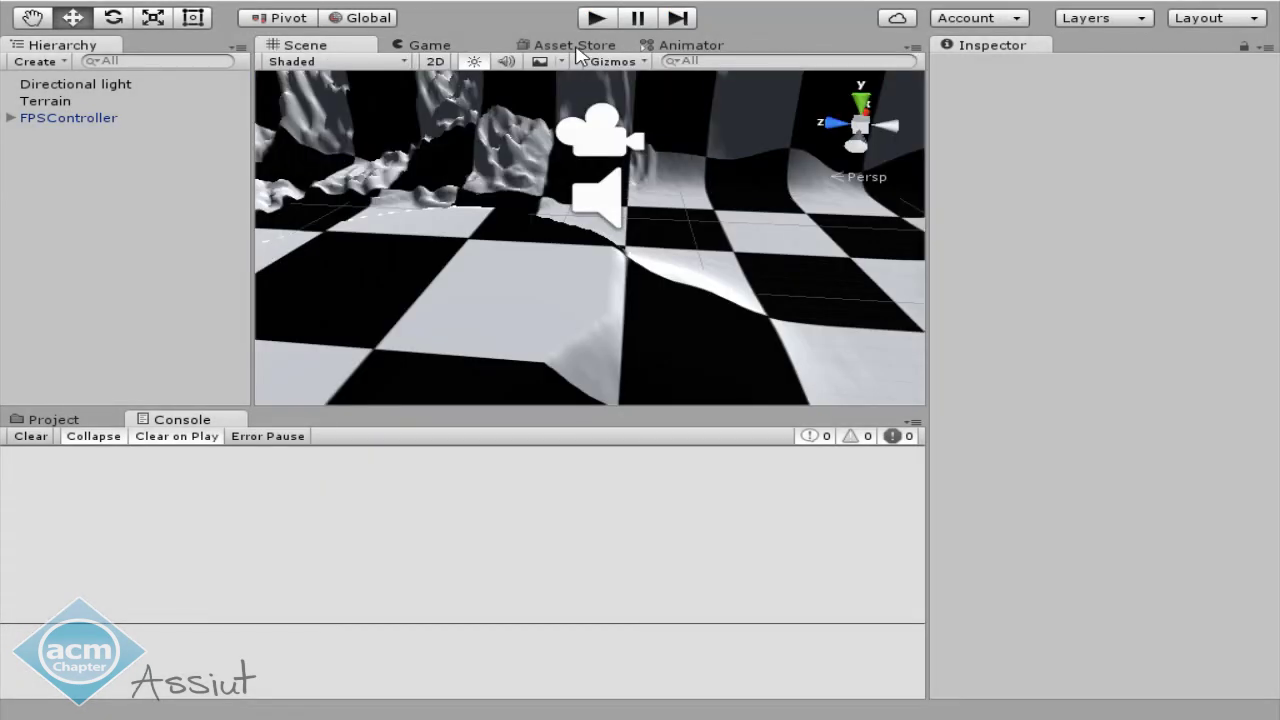
Inspect the FPSController's FirstPersonCharacter child, then delete the FPSController from the Hierarchy.
{"action": "left_click", "coordinate": [40, 120]}
{"action": "left_click", "coordinate": [10, 118]}
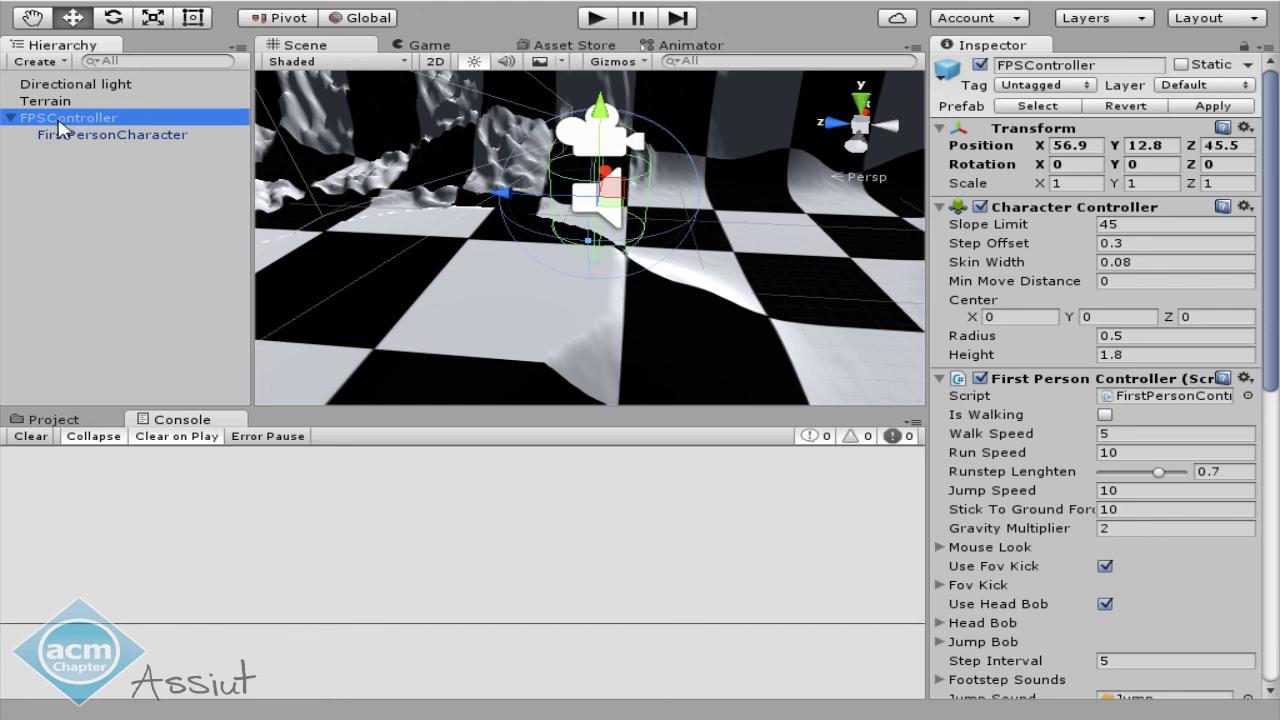
{"action": "left_click", "coordinate": [9, 118]}
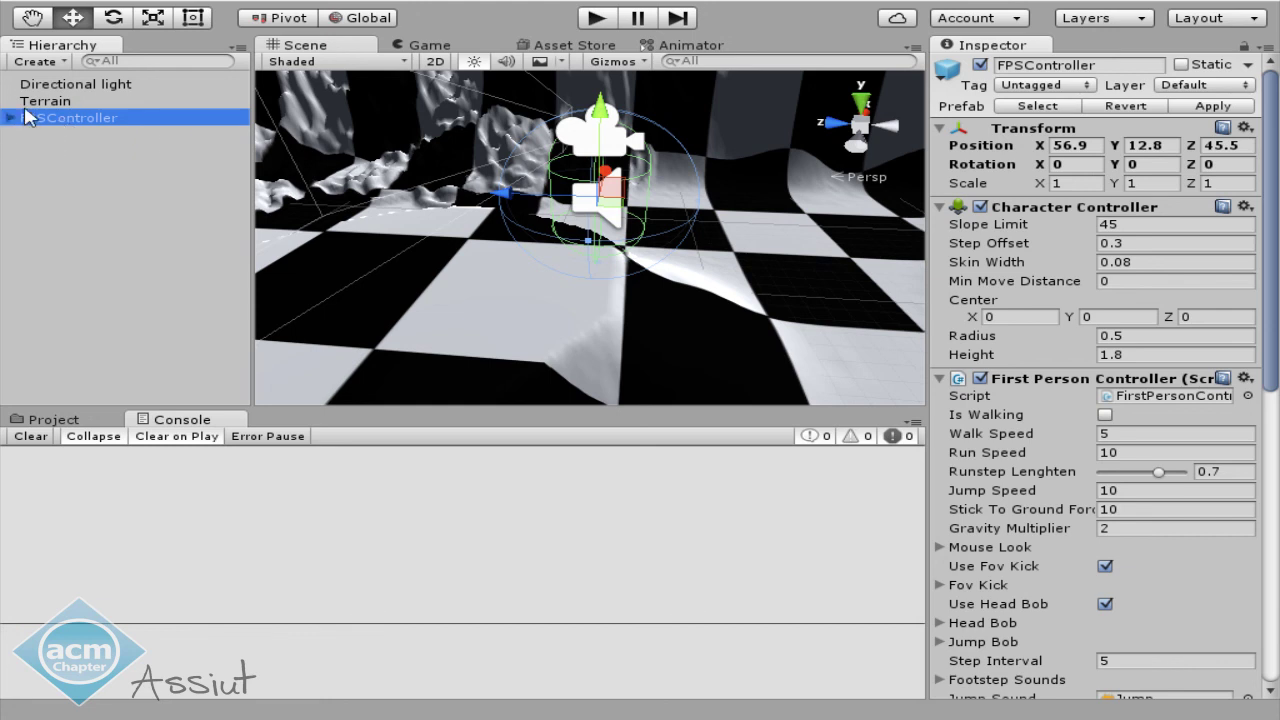
{"action": "key", "text": "Delete"}
{"action": "scroll", "coordinate": [445, 122], "scroll_direction": "up", "scroll_amount": 3}
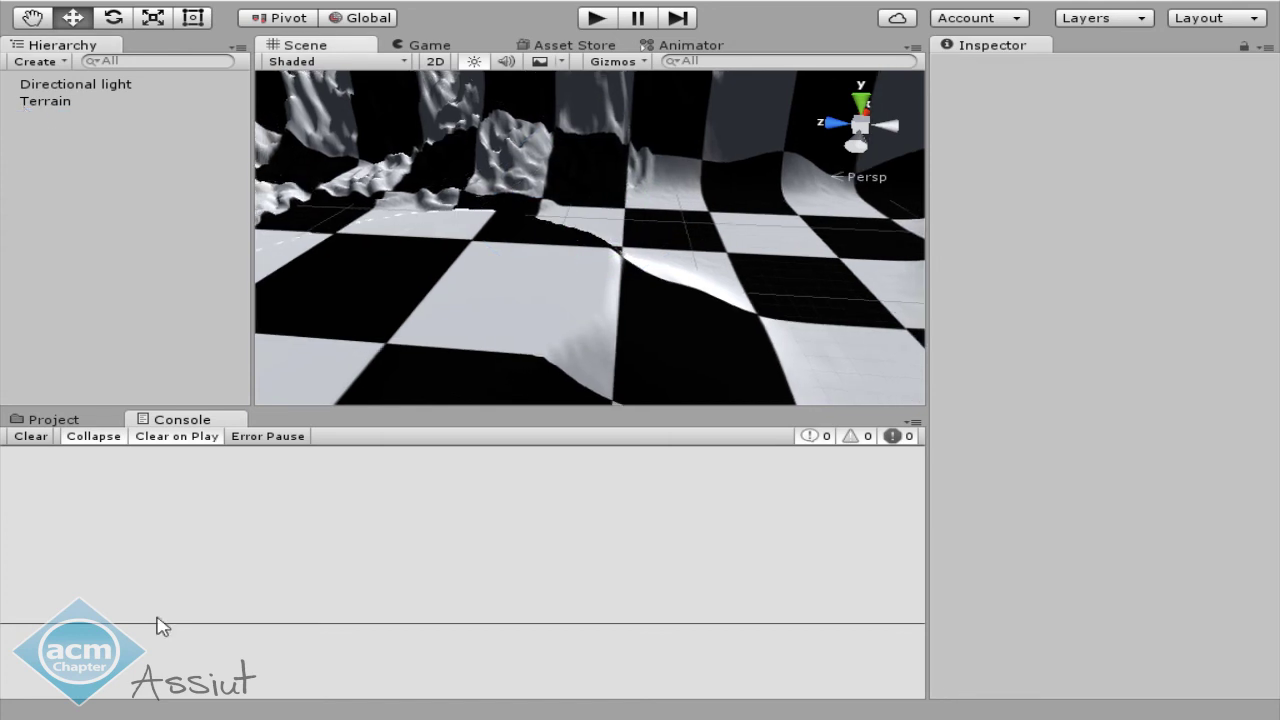
Go to Standard Assets > Characters > ThirdPersonCharacter > Prefabs and drag AIThirdPersonController into the scene.
{"action": "left_click", "coordinate": [58, 425]}
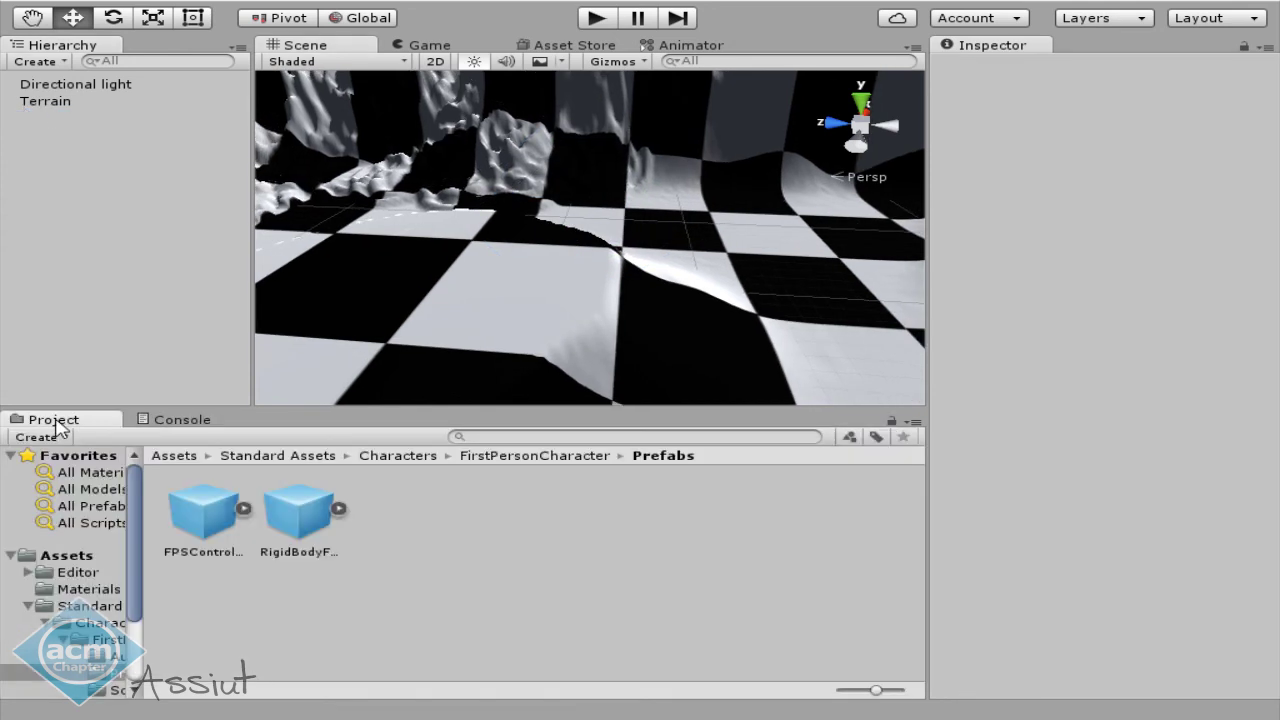
{"action": "left_click", "coordinate": [288, 456]}
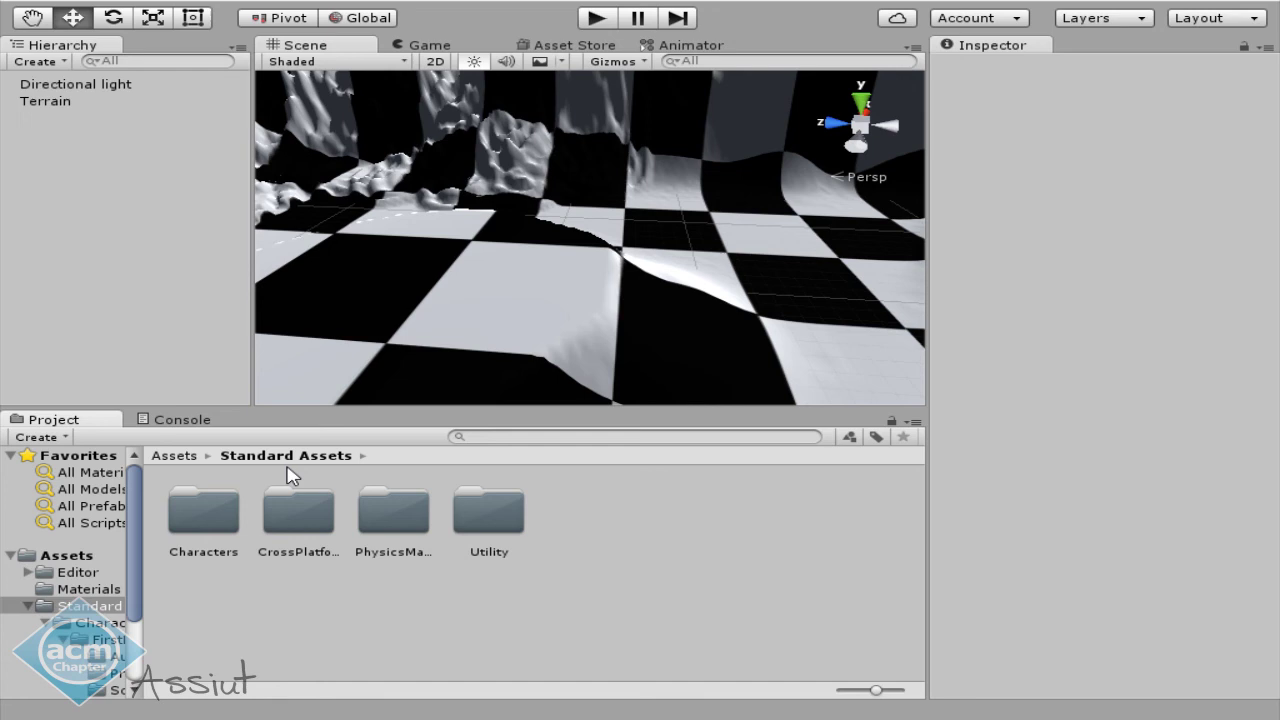
{"action": "double_click", "coordinate": [197, 523]}
{"action": "left_click", "coordinate": [180, 523]}
{"action": "double_click", "coordinate": [480, 531]}
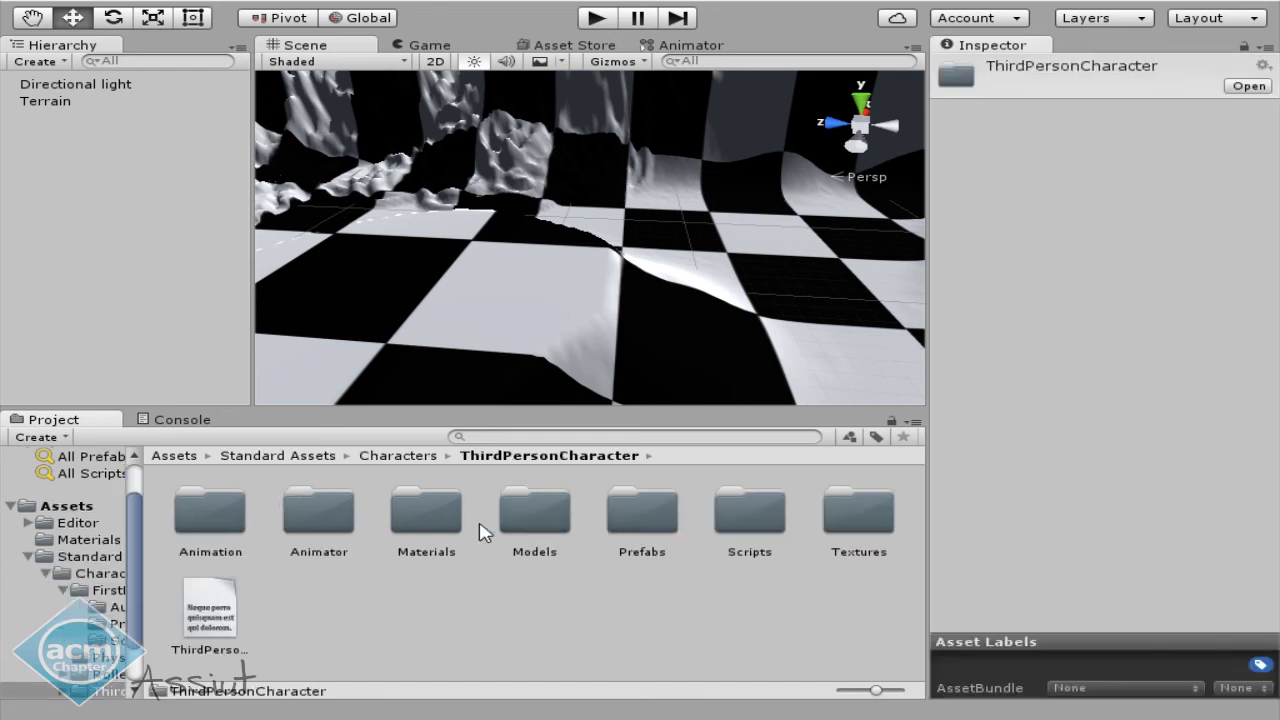
{"action": "double_click", "coordinate": [620, 520]}
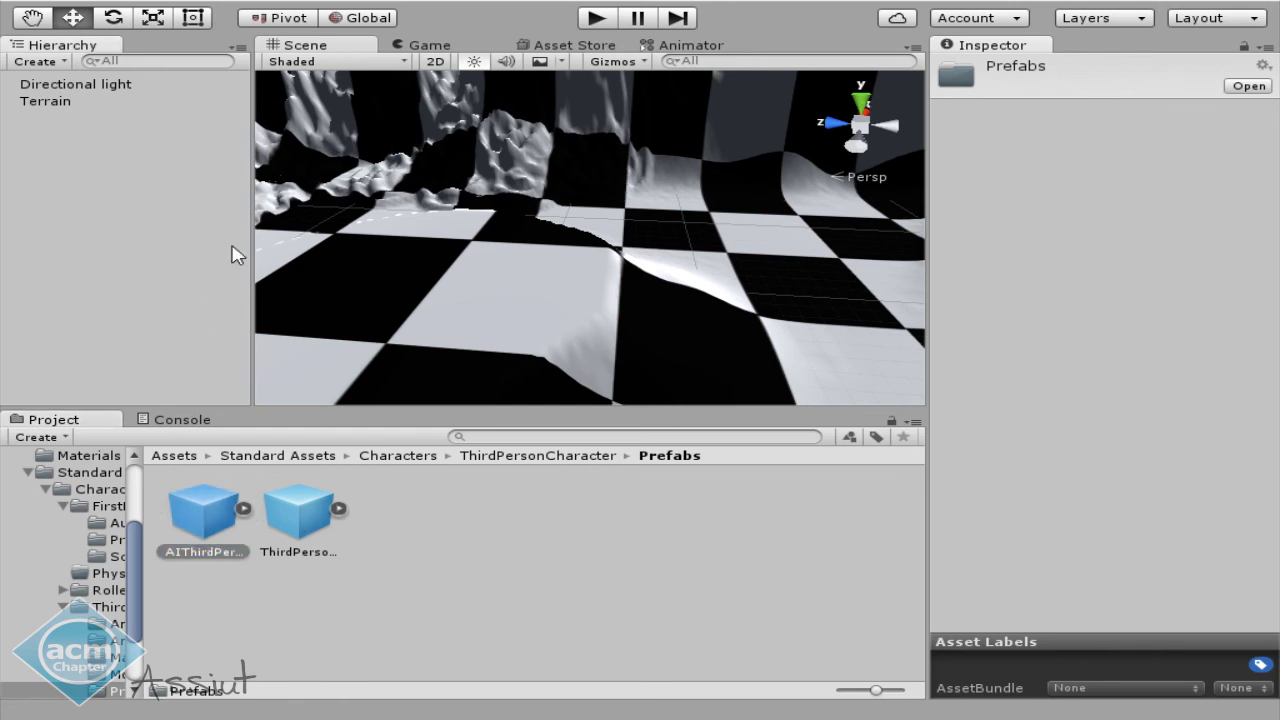
{"action": "left_click_drag", "start_coordinate": [170, 510], "coordinate": [239, 255]}
Frame and orbit around the AI character, then run and stop a test play.
{"action": "key", "text": "f"}
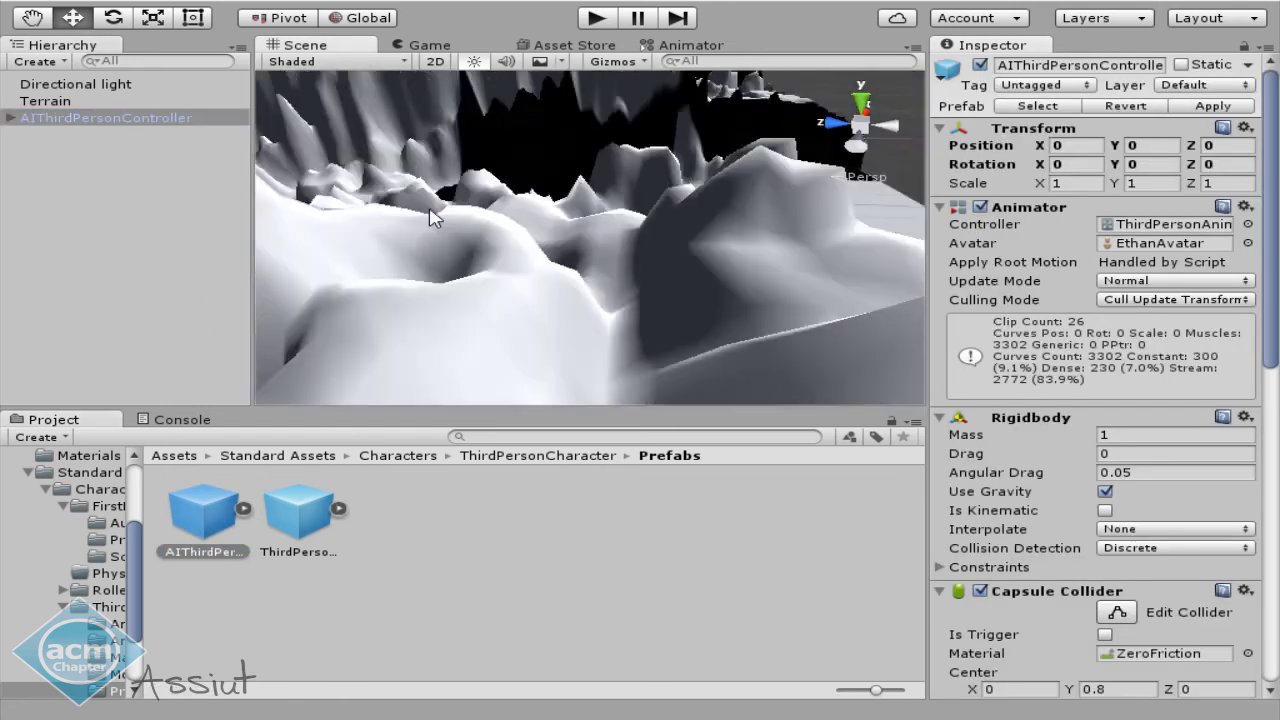
{"action": "left_click_drag", "start_coordinate": [534, 206], "coordinate": [829, 189], "text": "alt"}
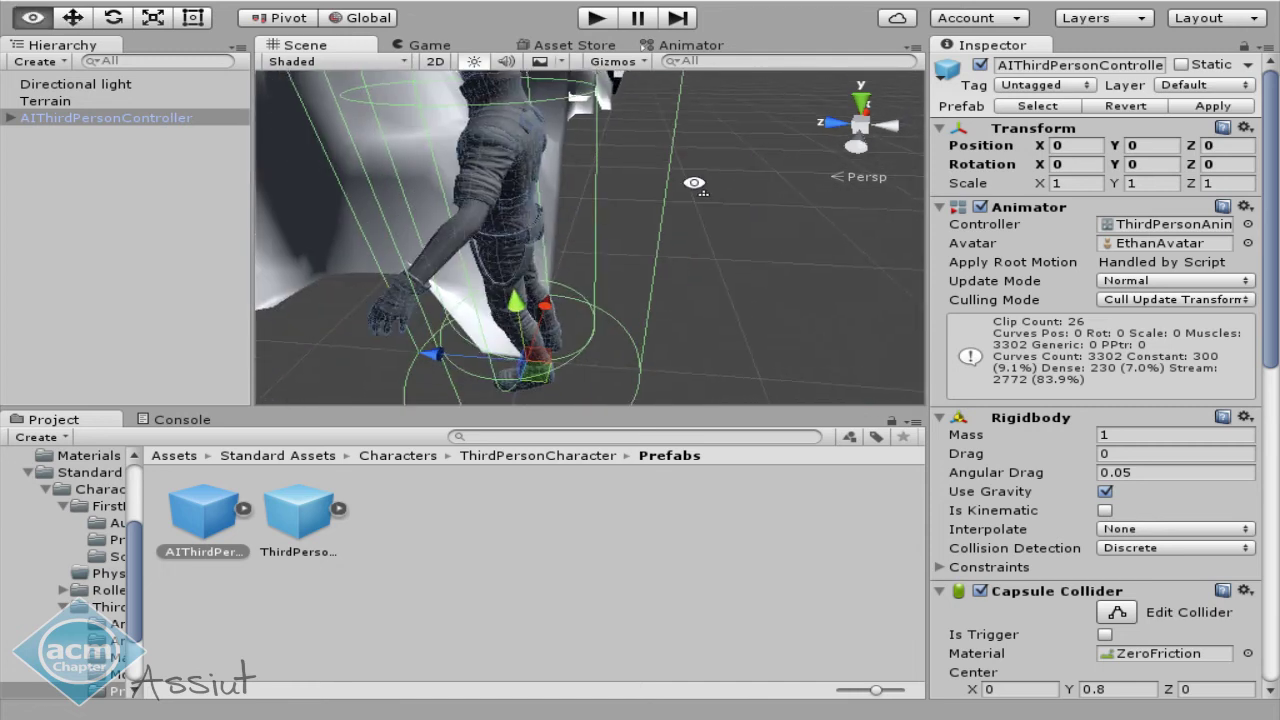
{"action": "scroll", "coordinate": [830, 196], "scroll_direction": "down", "scroll_amount": 3}
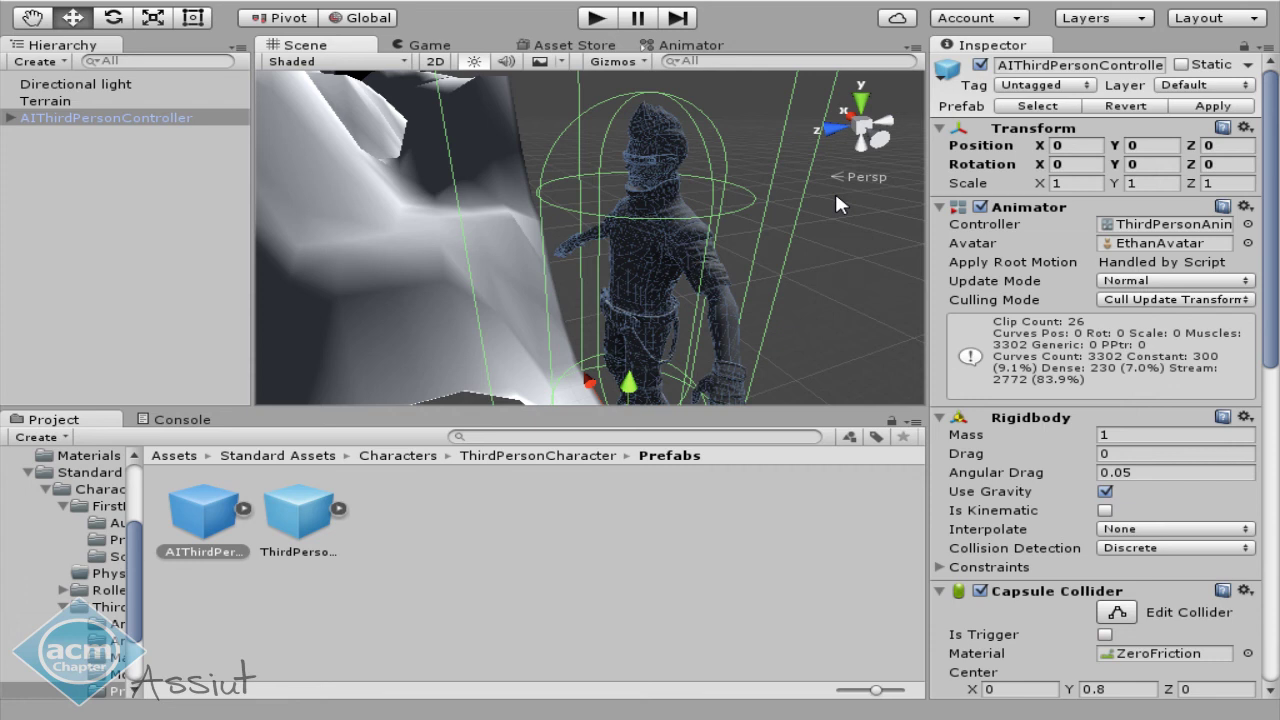
{"action": "mouse_move", "coordinate": [808, 252]}
{"action": "left_mouse_down", "text": "alt"}
{"action": "mouse_move", "coordinate": [769, 219]}
{"action": "mouse_move", "coordinate": [629, 209]}
{"action": "left_mouse_up", "text": "alt"}
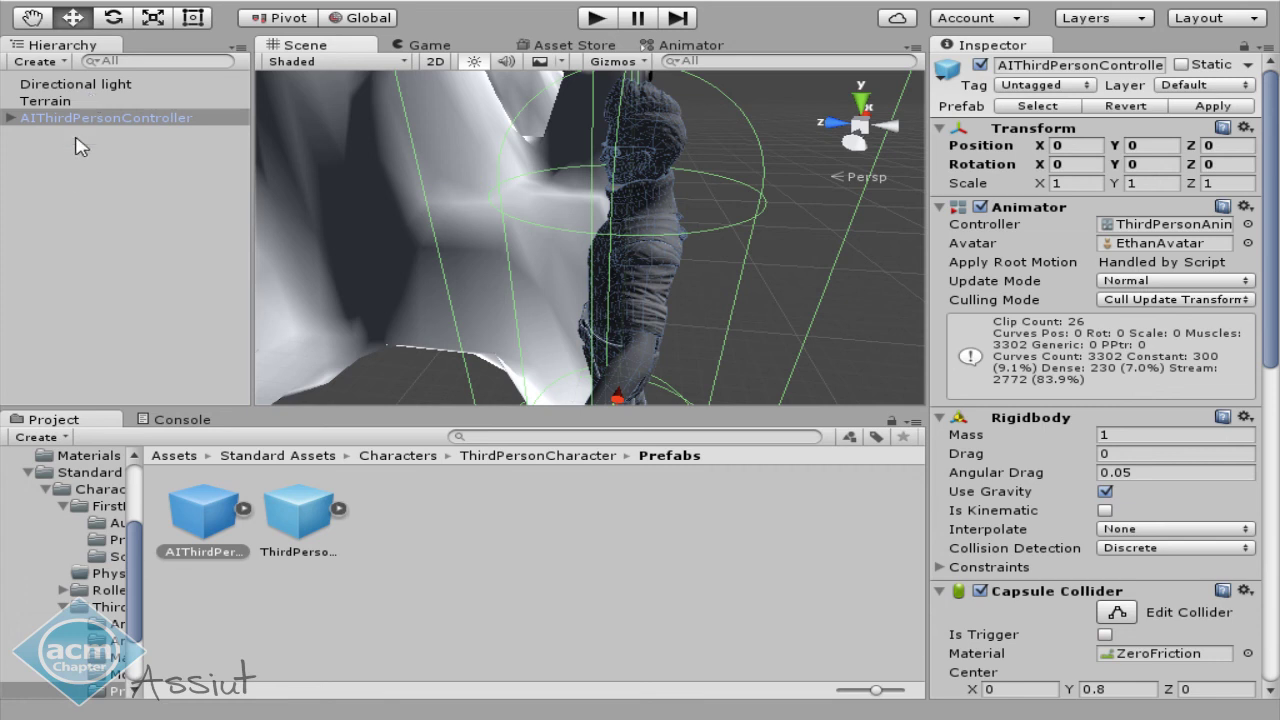
{"action": "left_click", "coordinate": [597, 17]}
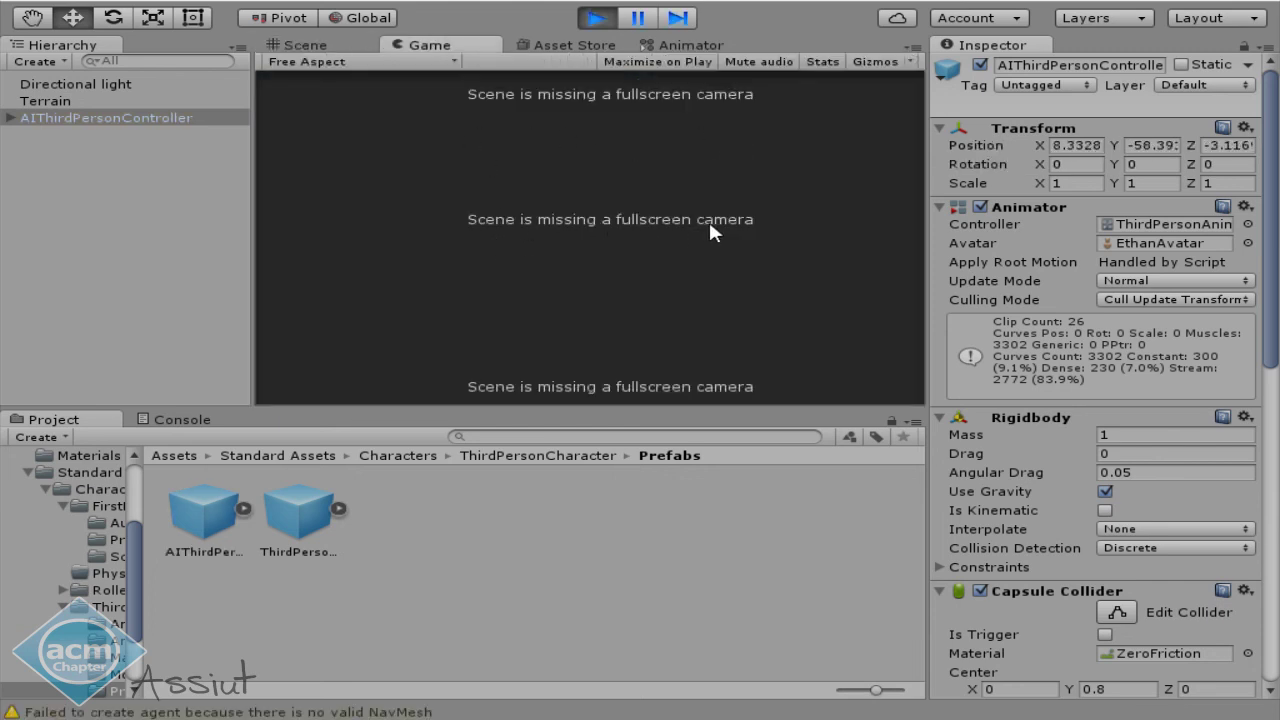
{"action": "left_click", "coordinate": [597, 18]}
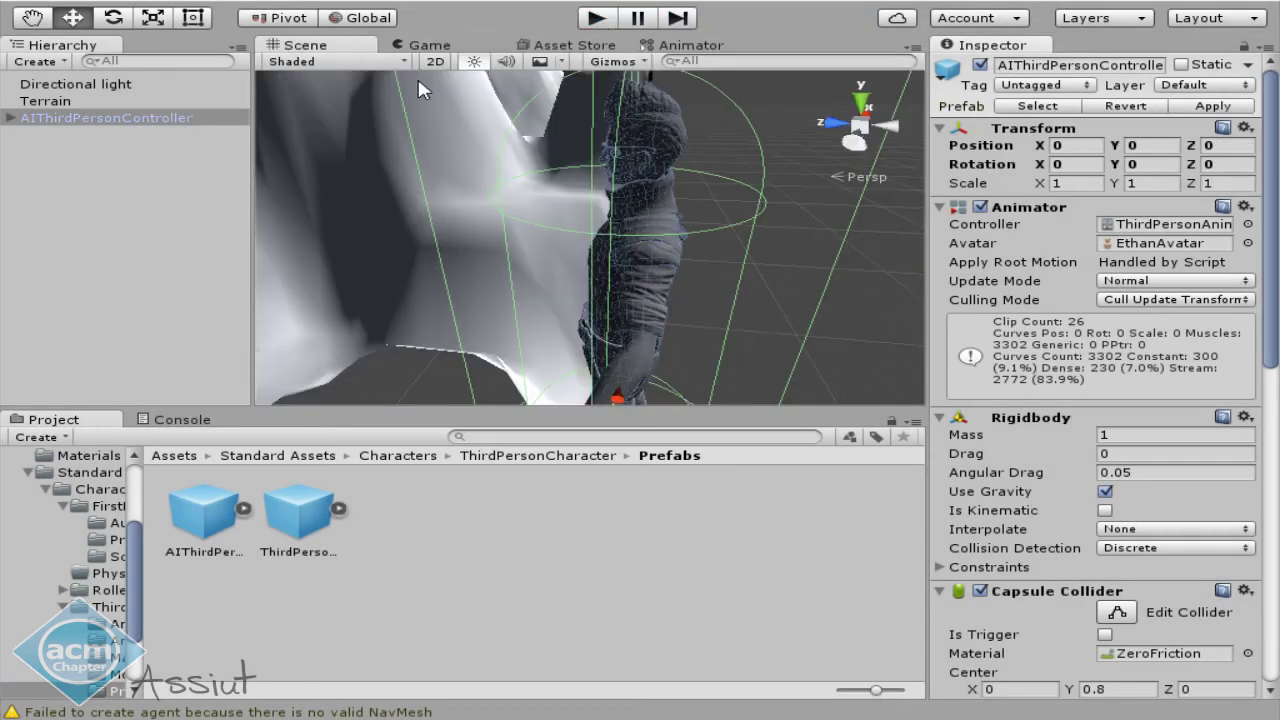
Add a new Camera, move and tilt it toward the character, then Align With View.
{"action": "right_click", "coordinate": [128, 213]}
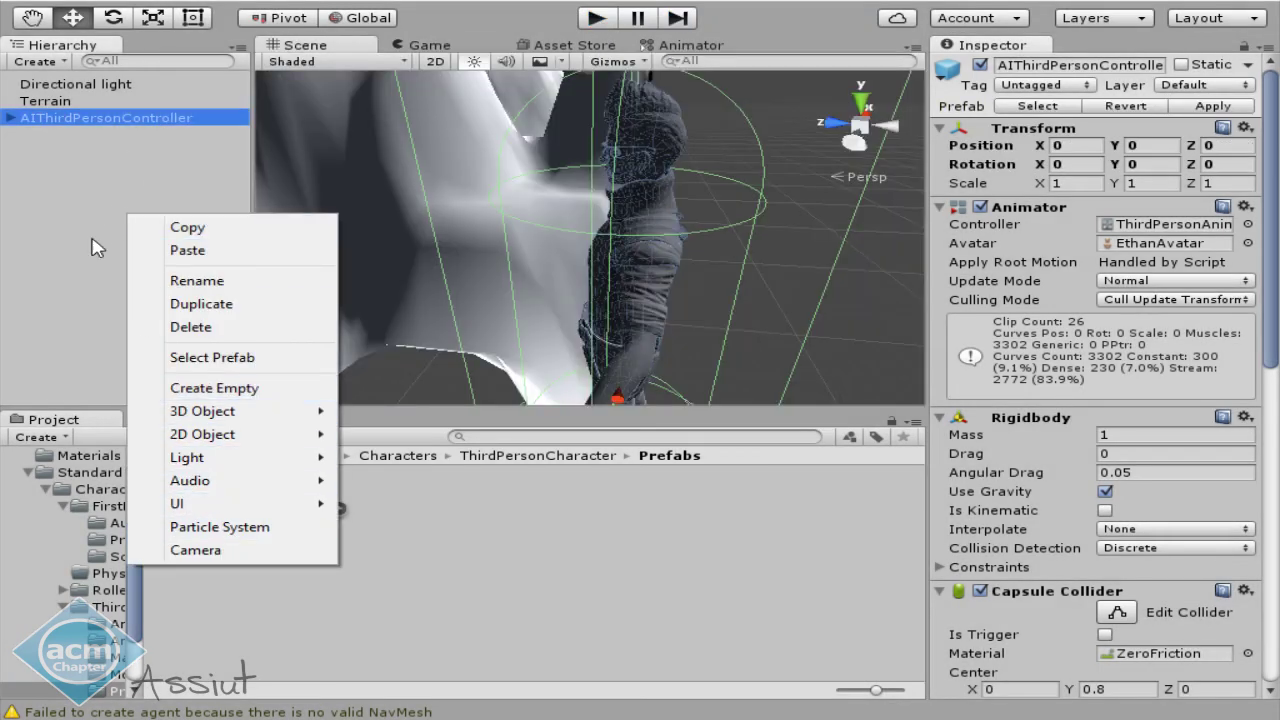
{"action": "left_click", "coordinate": [210, 3]}
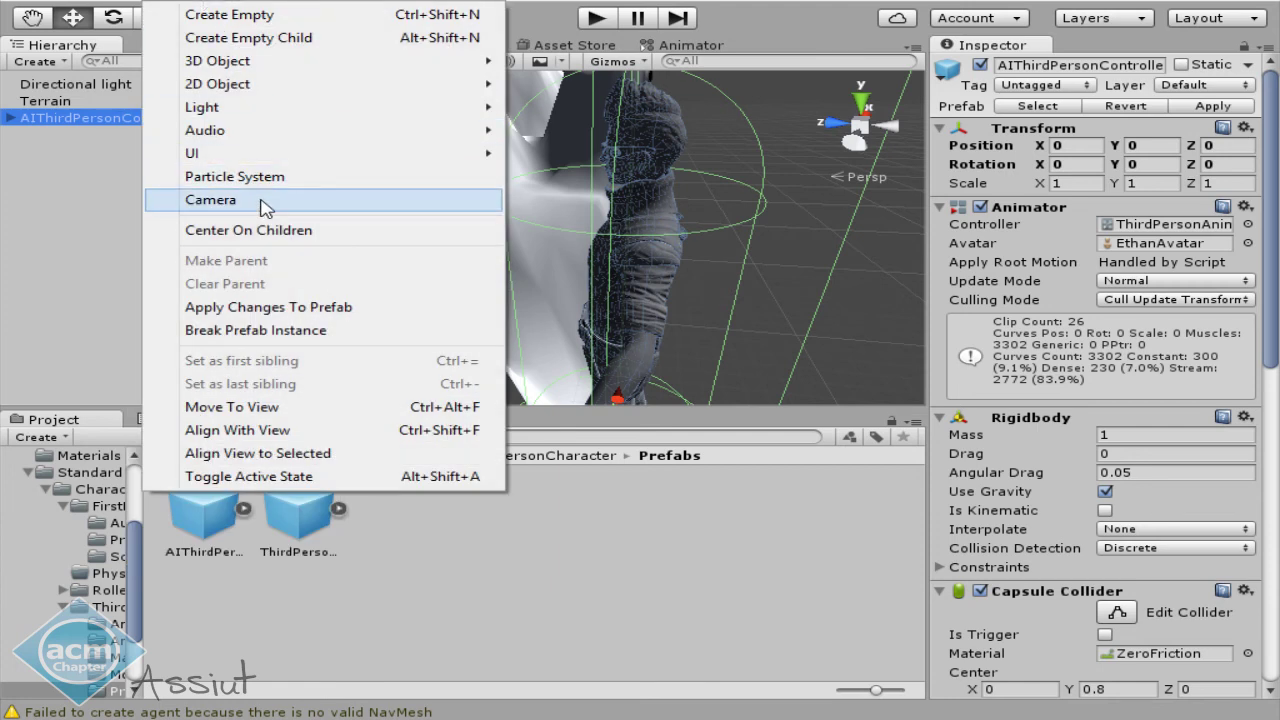
{"action": "left_click", "coordinate": [263, 203]}
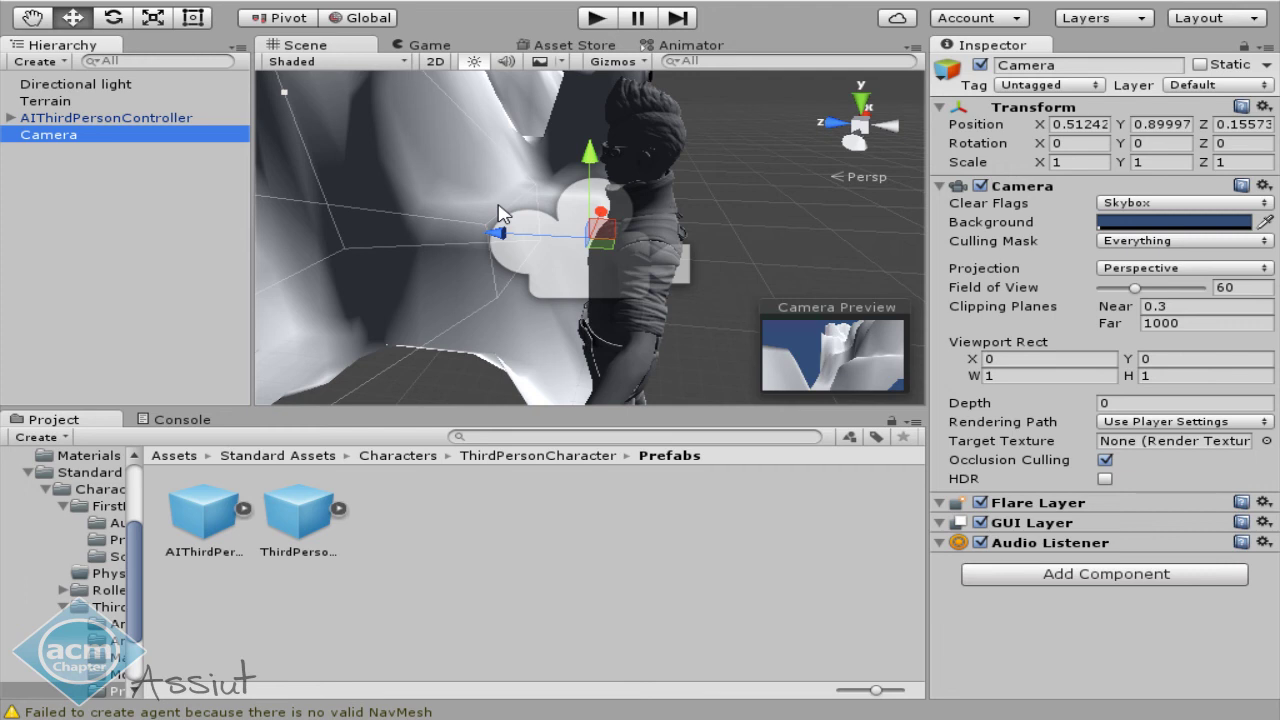
{"action": "mouse_move", "coordinate": [555, 240]}
{"action": "left_mouse_down"}
{"action": "mouse_move", "coordinate": [655, 233]}
{"action": "mouse_move", "coordinate": [610, 236]}
{"action": "mouse_move", "coordinate": [697, 181]}
{"action": "mouse_move", "coordinate": [694, 122]}
{"action": "left_mouse_up"}
{"action": "key", "text": "e"}
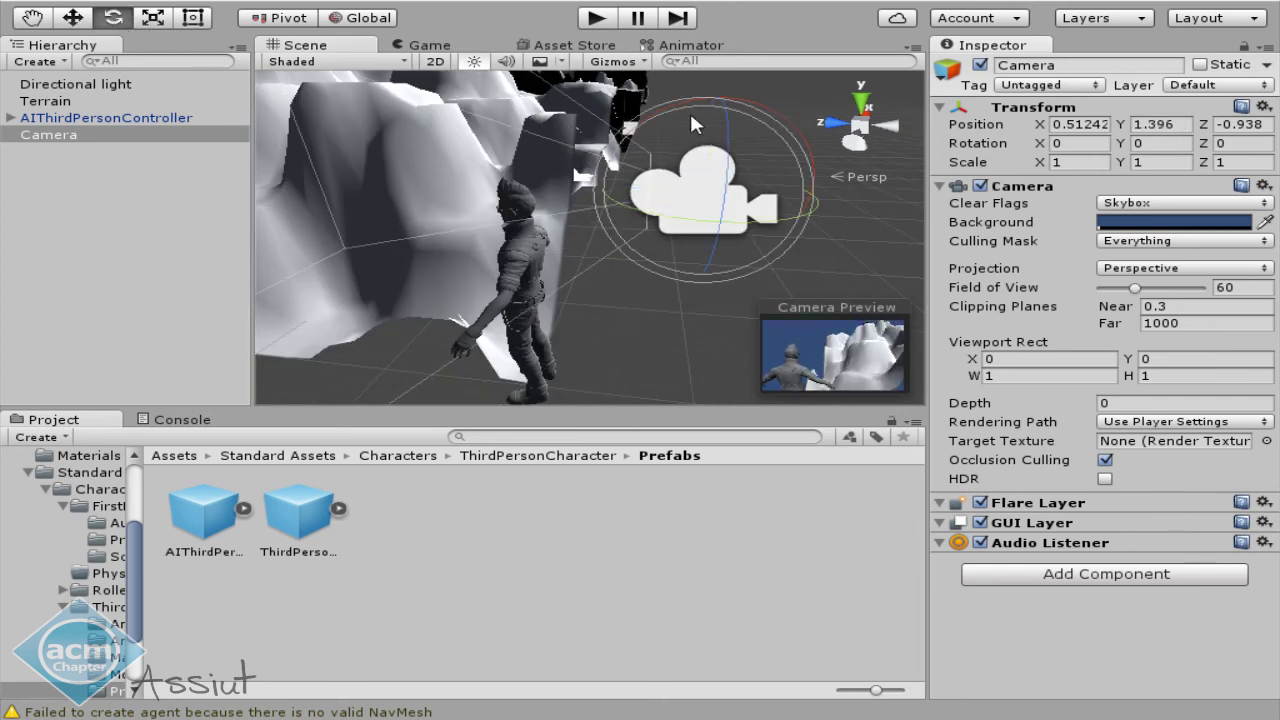
{"action": "mouse_move", "coordinate": [674, 96]}
{"action": "left_mouse_down"}
{"action": "mouse_move", "coordinate": [700, 210]}
{"action": "mouse_move", "coordinate": [567, 270]}
{"action": "mouse_move", "coordinate": [648, 168]}
{"action": "mouse_move", "coordinate": [682, 157]}
{"action": "left_mouse_up"}
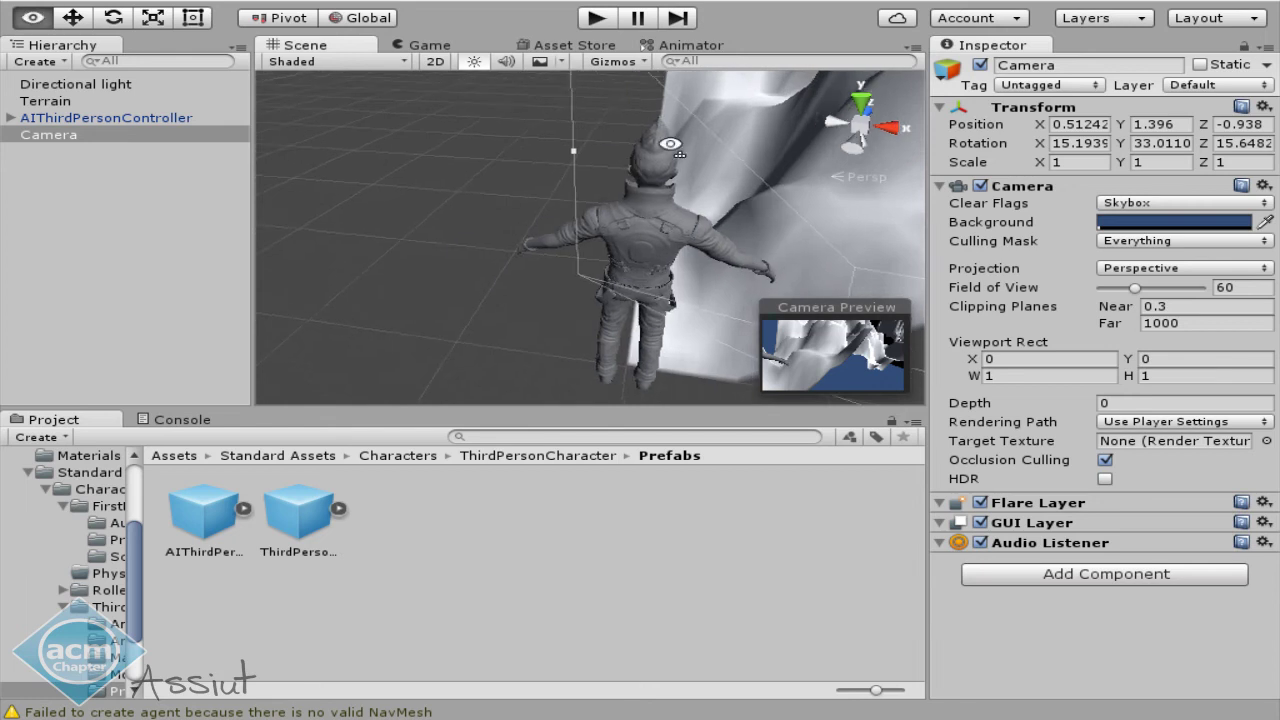
{"action": "left_click", "coordinate": [184, 3]}
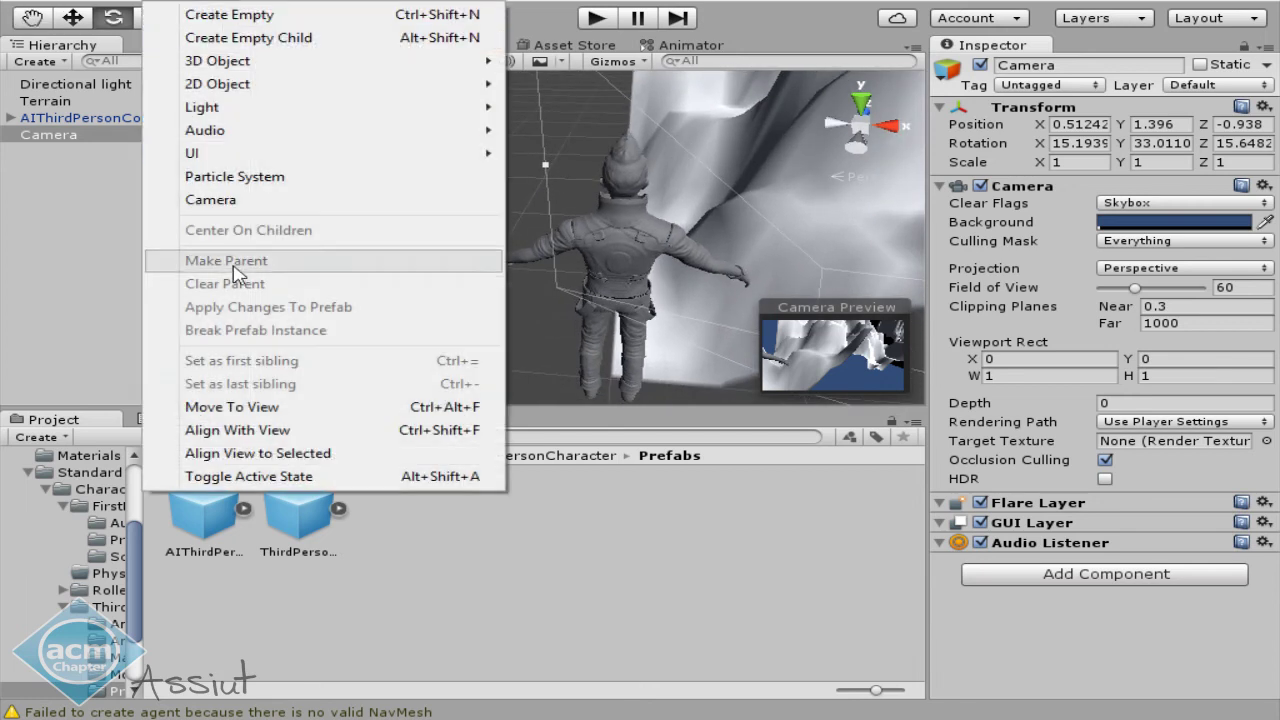
{"action": "left_click", "coordinate": [258, 437]}
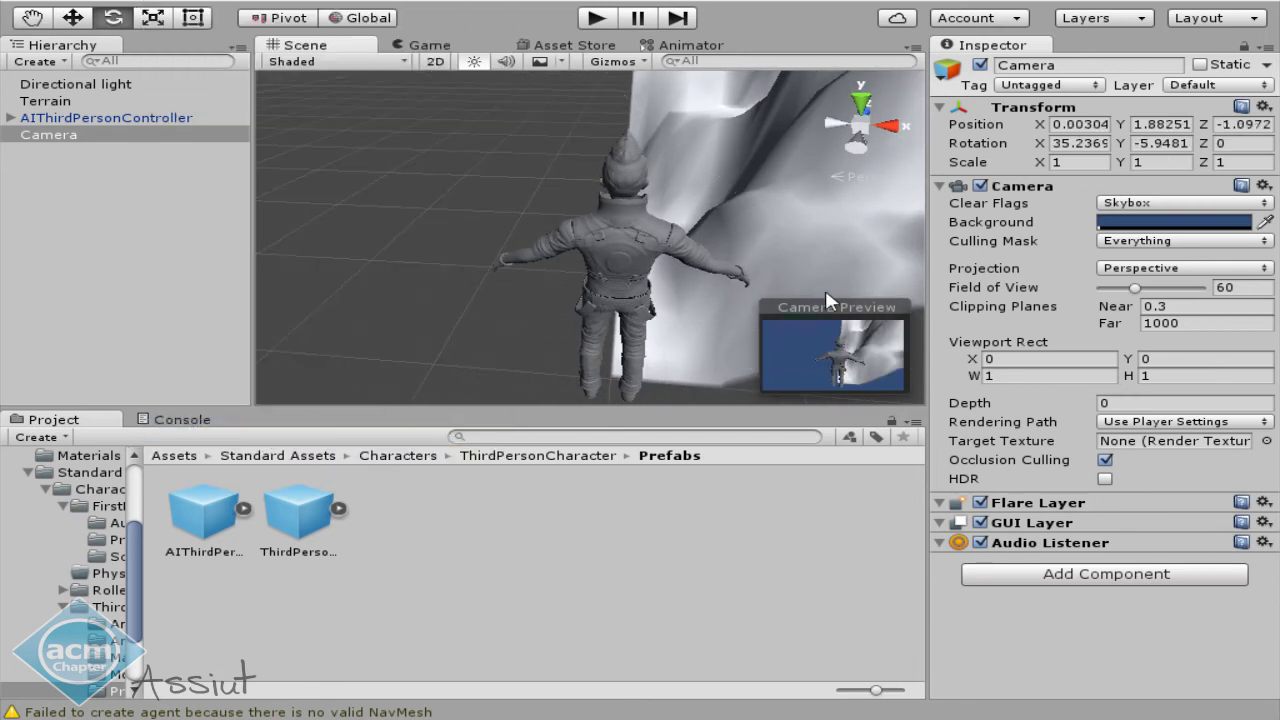
Parent the Camera under AIThirdPersonController and collapse its children in the Hierarchy.
{"action": "left_click_drag", "start_coordinate": [55, 146], "coordinate": [104, 126]}
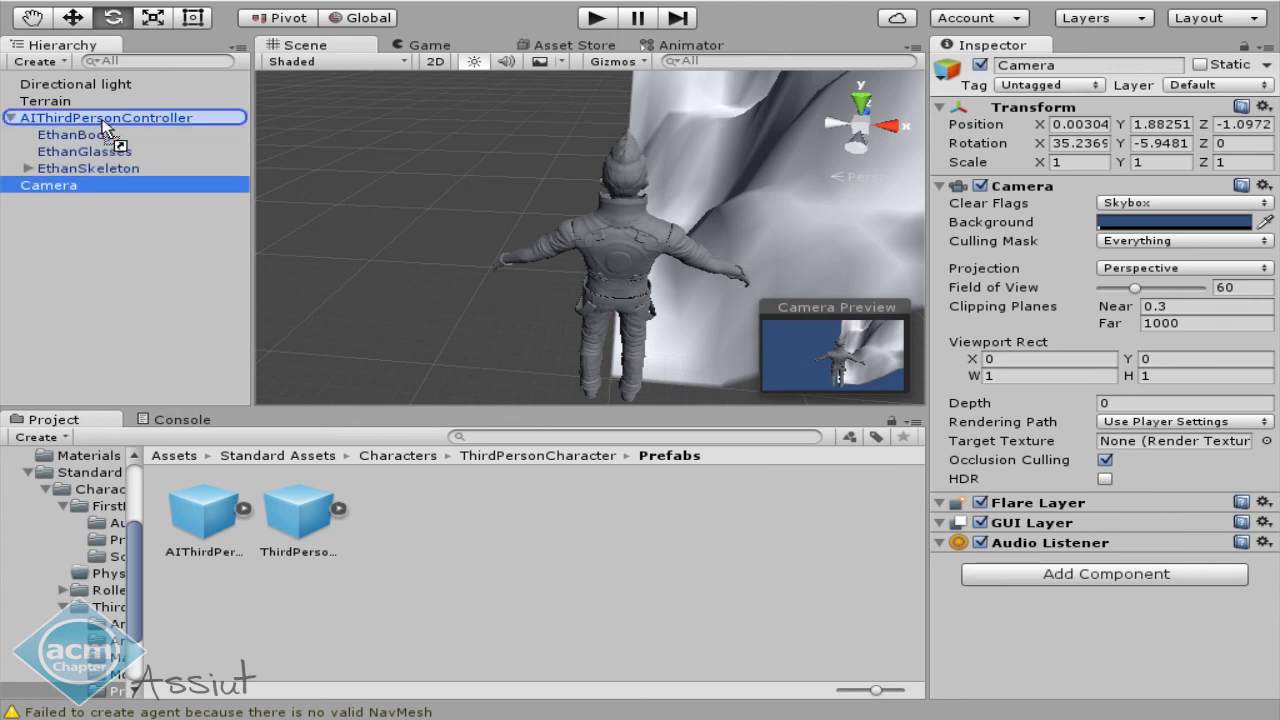
{"action": "left_click_drag", "start_coordinate": [103, 125], "coordinate": [100, 125]}
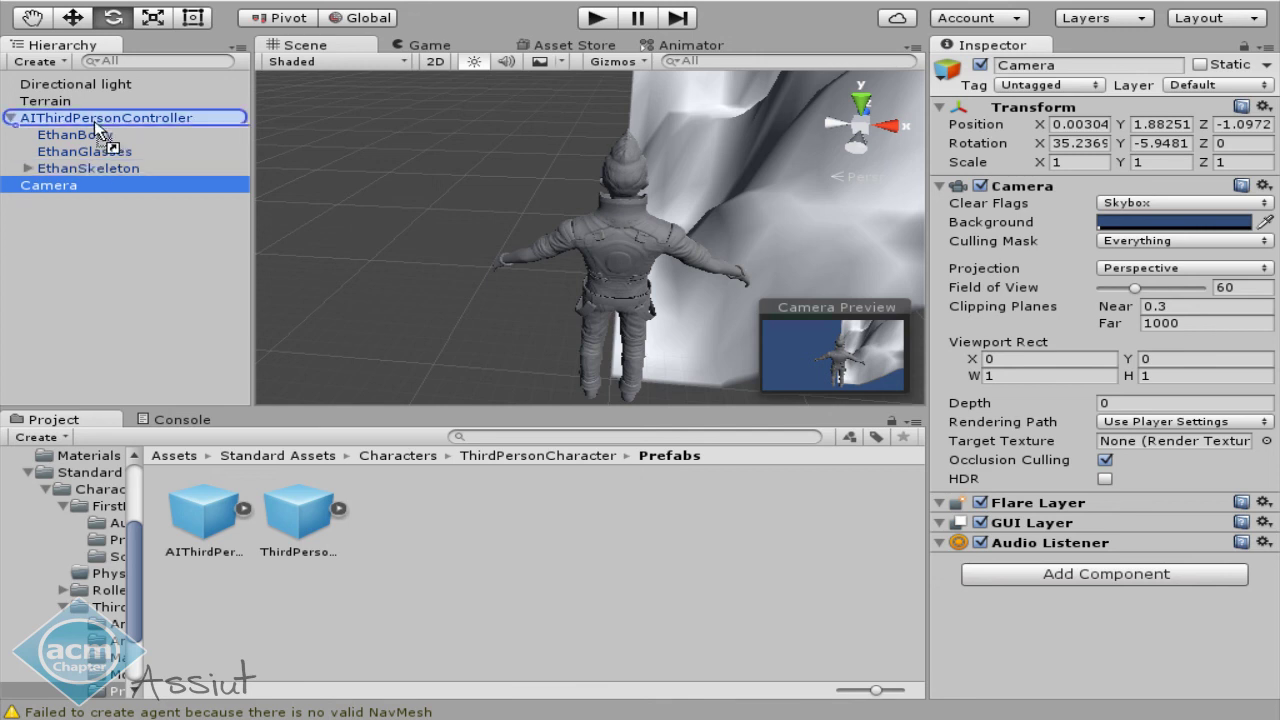
{"action": "left_click", "coordinate": [10, 118]}
{"action": "left_click", "coordinate": [10, 118]}
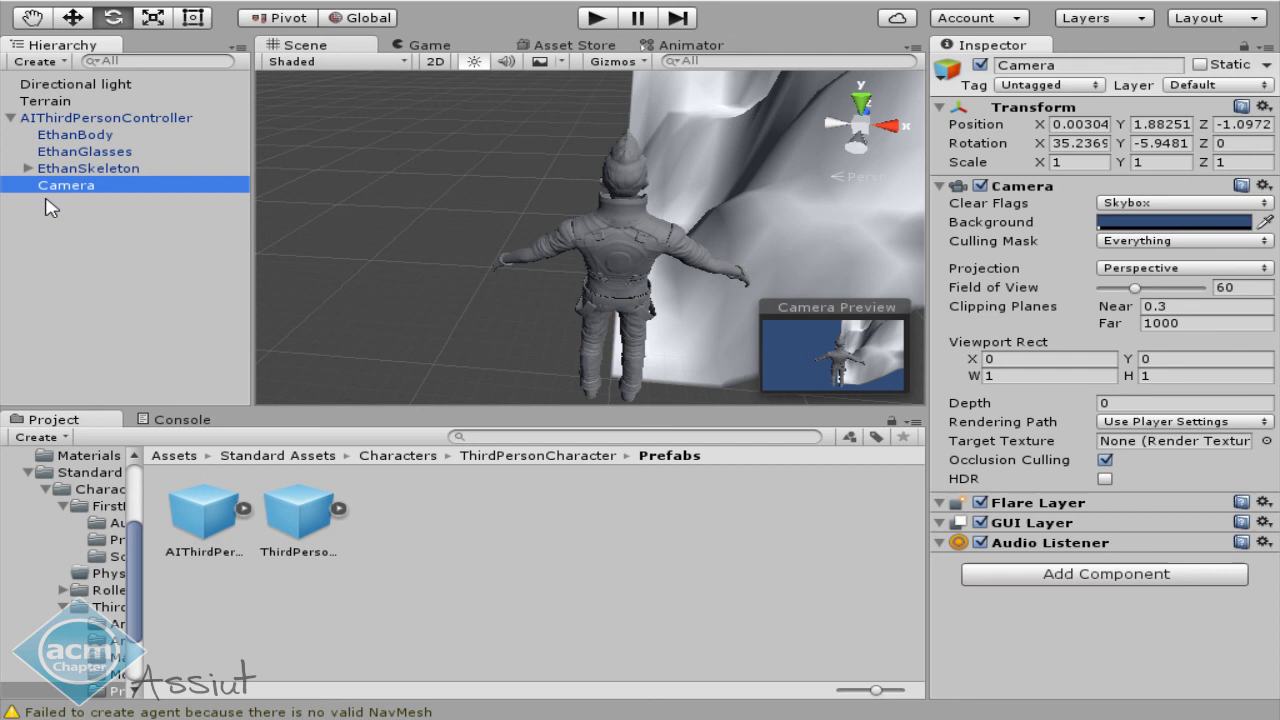
{"action": "left_click", "coordinate": [10, 118]}
{"action": "left_click", "coordinate": [10, 118]}
{"action": "left_click", "coordinate": [10, 118]}
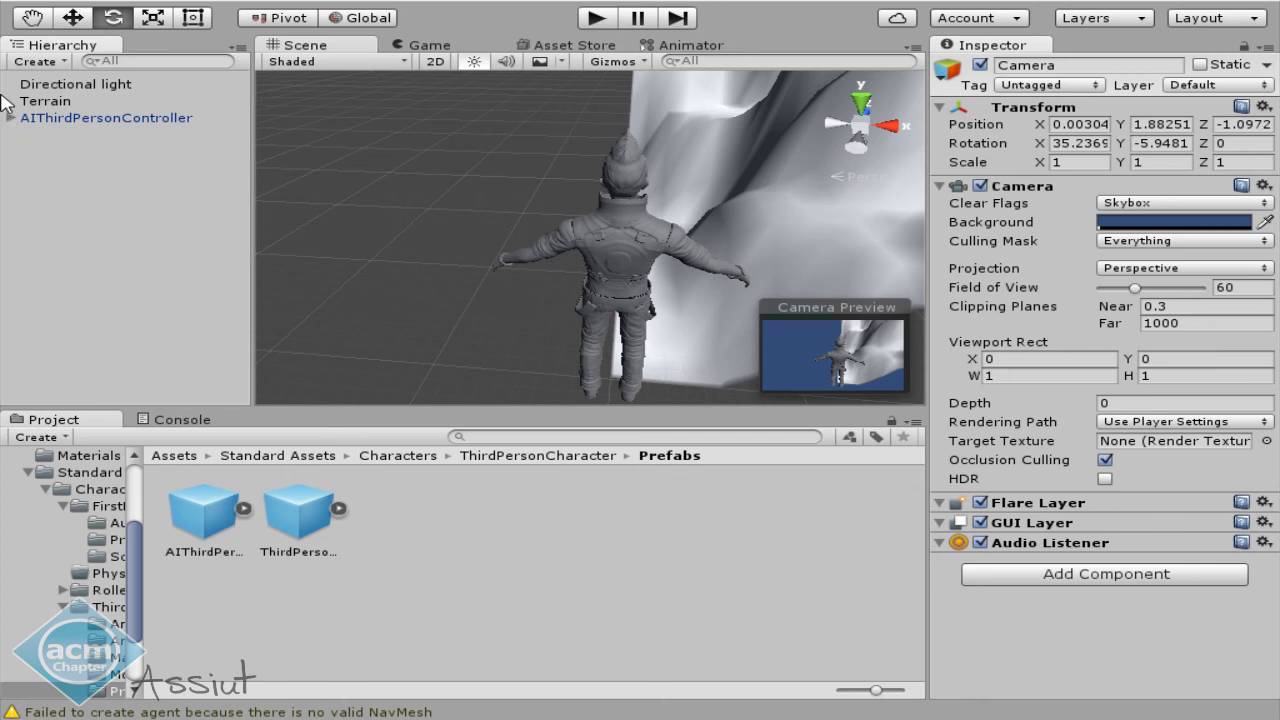
Move the AIThirdPersonController onto the checkered terrain and frame it in the view.
{"action": "left_click_drag", "start_coordinate": [437, 289], "coordinate": [400, 286], "text": "alt"}
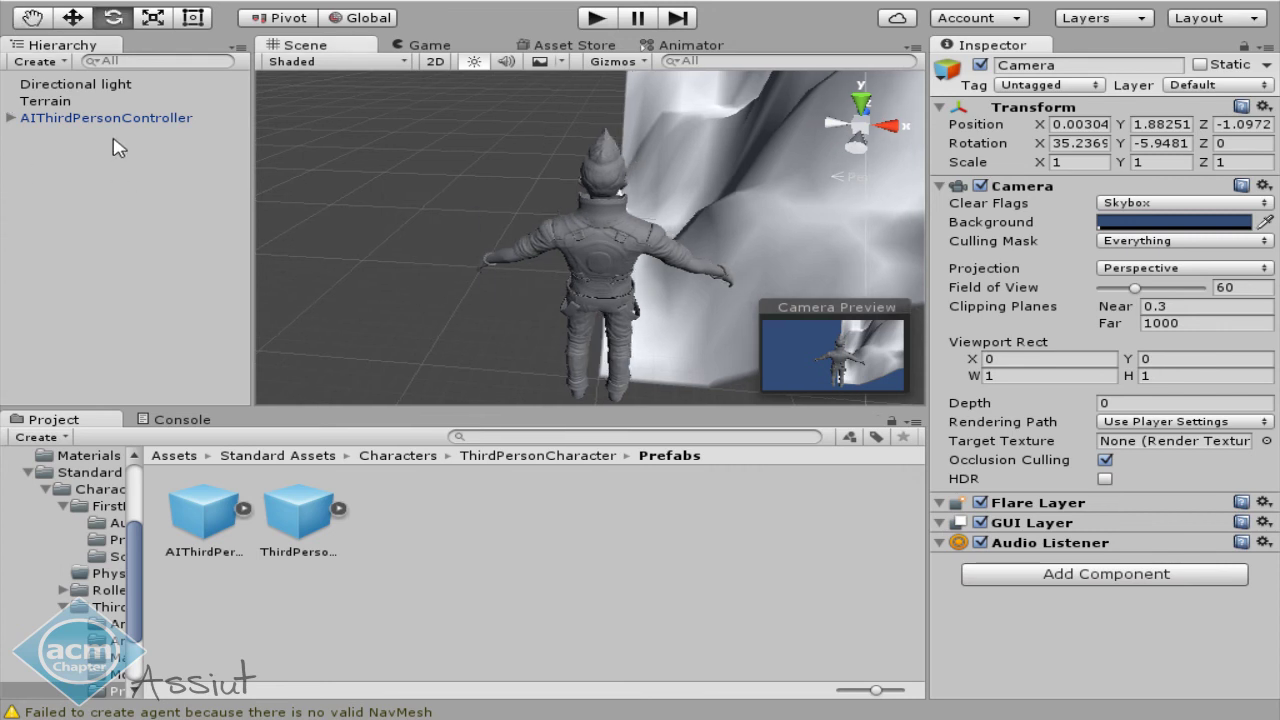
{"action": "left_click", "coordinate": [112, 147]}
{"action": "left_click", "coordinate": [136, 118]}
{"action": "mouse_move", "coordinate": [560, 280]}
{"action": "middle_mouse_down"}
{"action": "mouse_move", "coordinate": [718, 240]}
{"action": "mouse_move", "coordinate": [555, 338]}
{"action": "middle_mouse_up"}
{"action": "left_click_drag", "start_coordinate": [497, 357], "coordinate": [738, 148]}
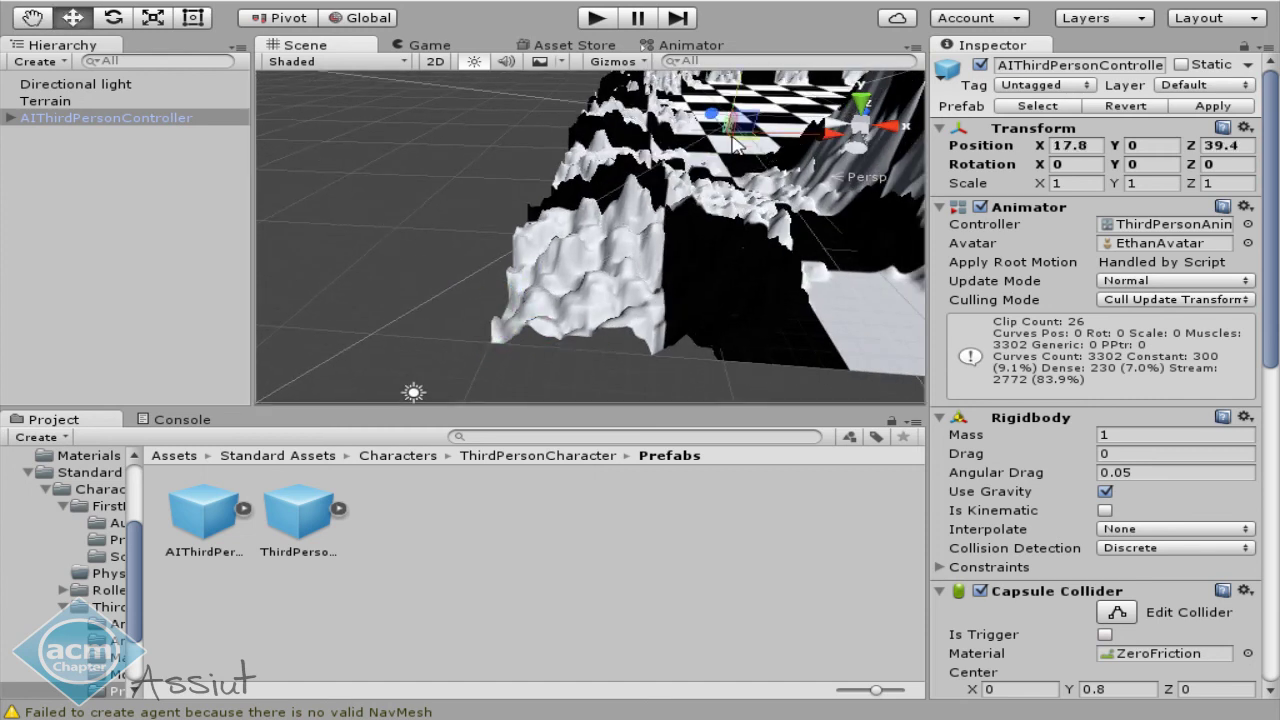
{"action": "key", "text": "f"}
{"action": "left_click_drag", "start_coordinate": [615, 208], "coordinate": [608, 78]}
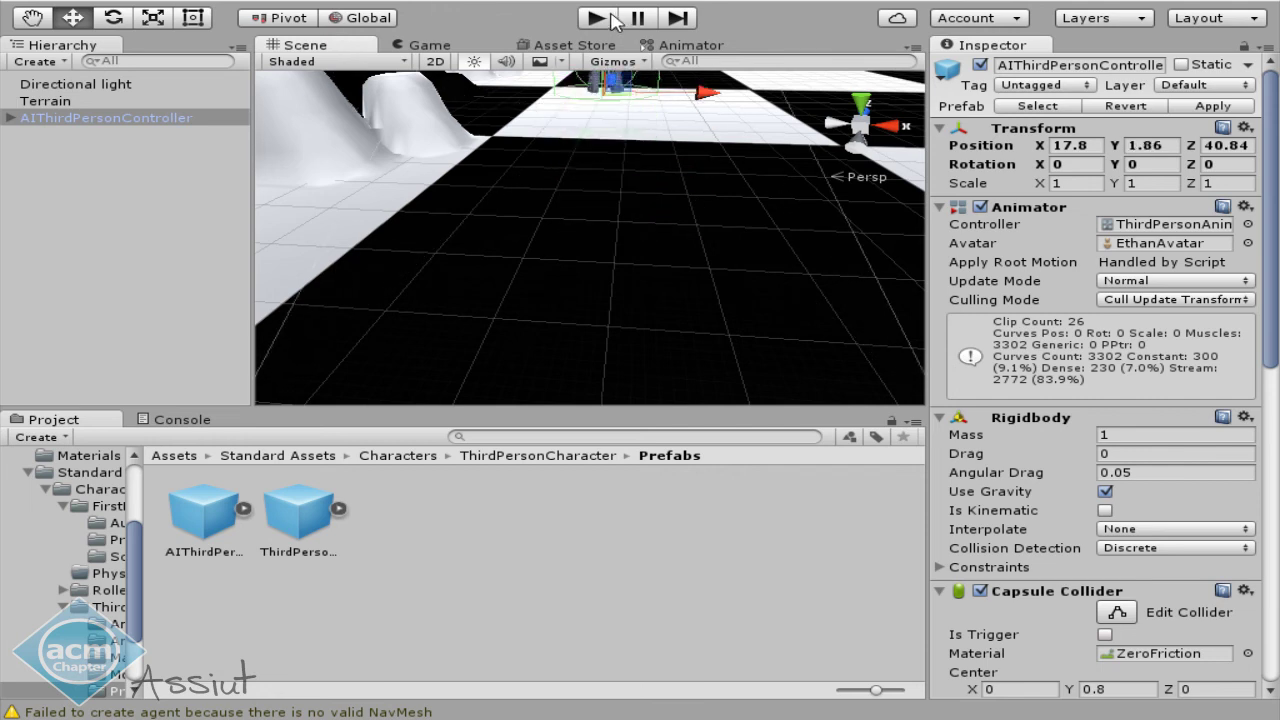
Test the AI character in Play mode, then stop and delete it from the scene.
{"action": "left_click", "coordinate": [600, 18]}
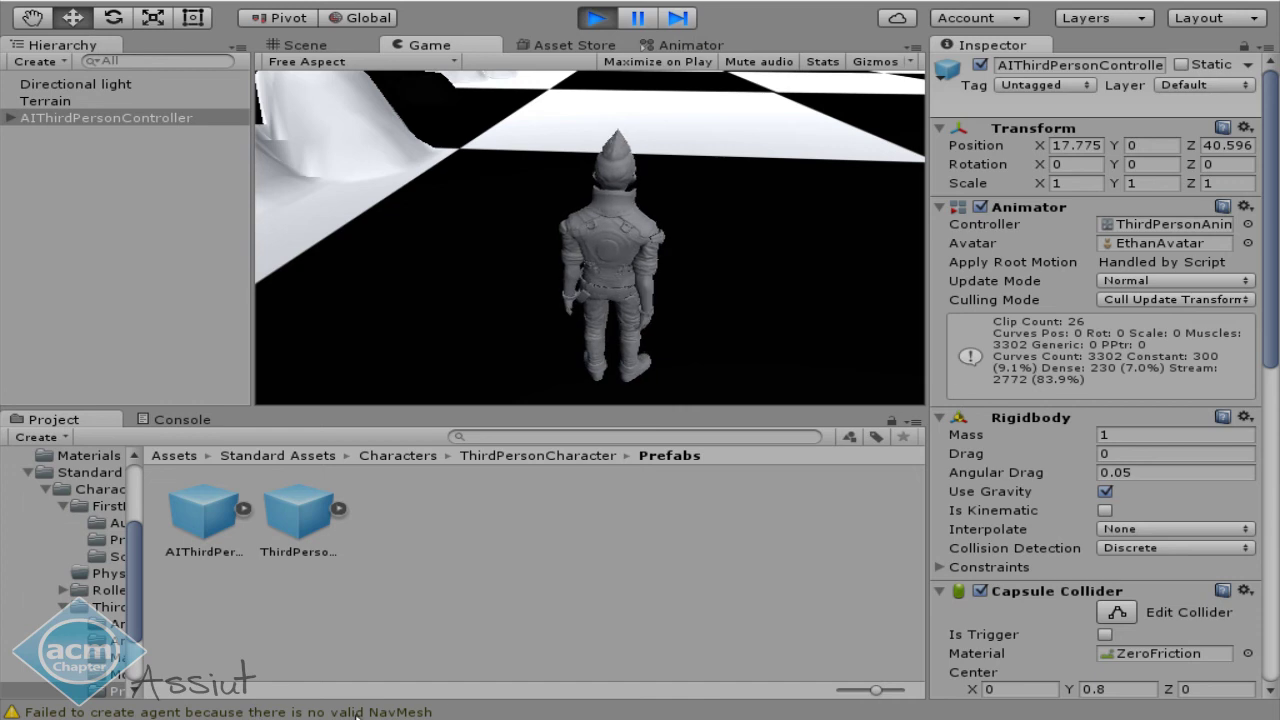
{"action": "key", "text": "ctrl+p"}
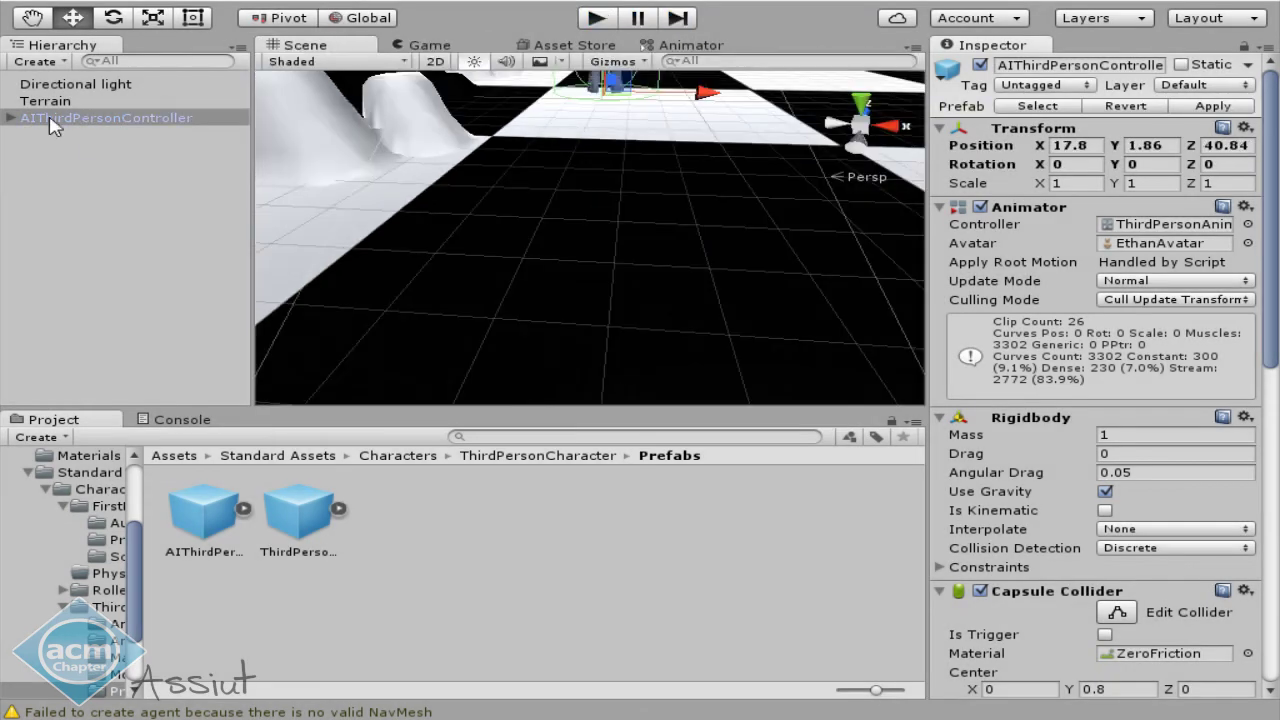
{"action": "left_click", "coordinate": [52, 120]}
{"action": "key", "text": "Delete"}
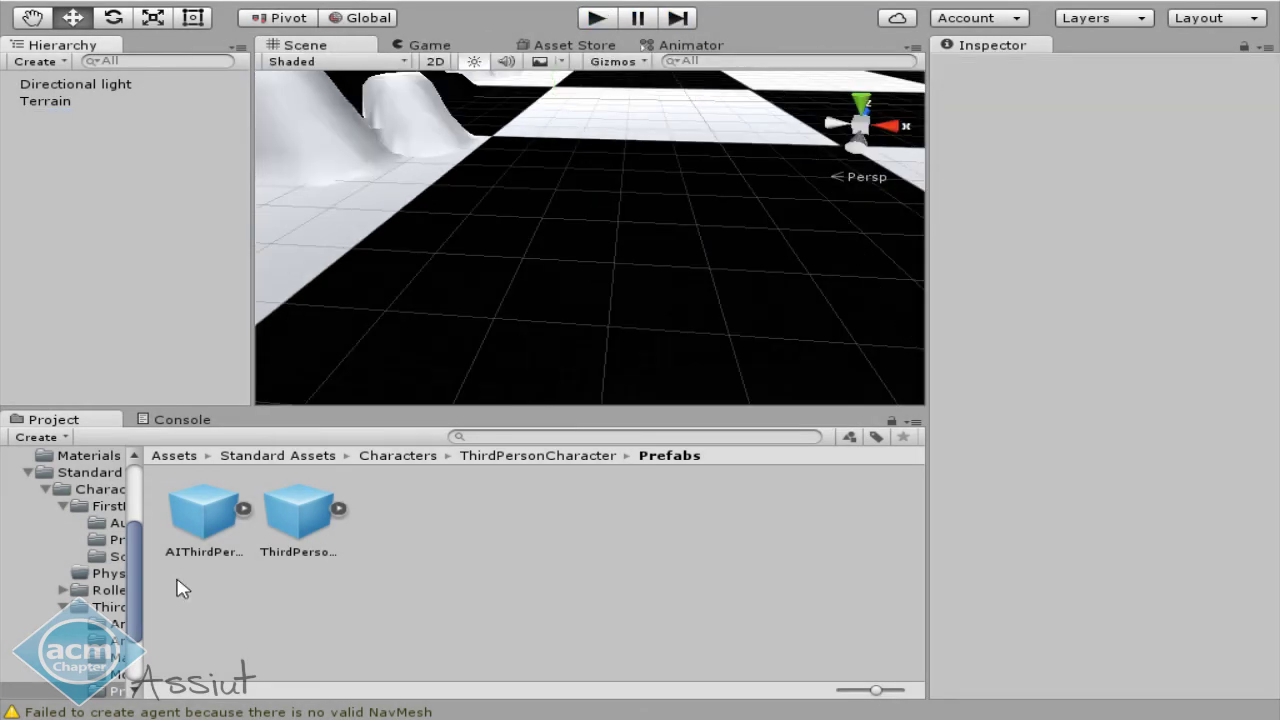
Place the ThirdPersonController prefab in the scene and create a Camera under it.
{"action": "left_click", "coordinate": [305, 518]}
{"action": "left_click_drag", "start_coordinate": [288, 476], "coordinate": [114, 200]}
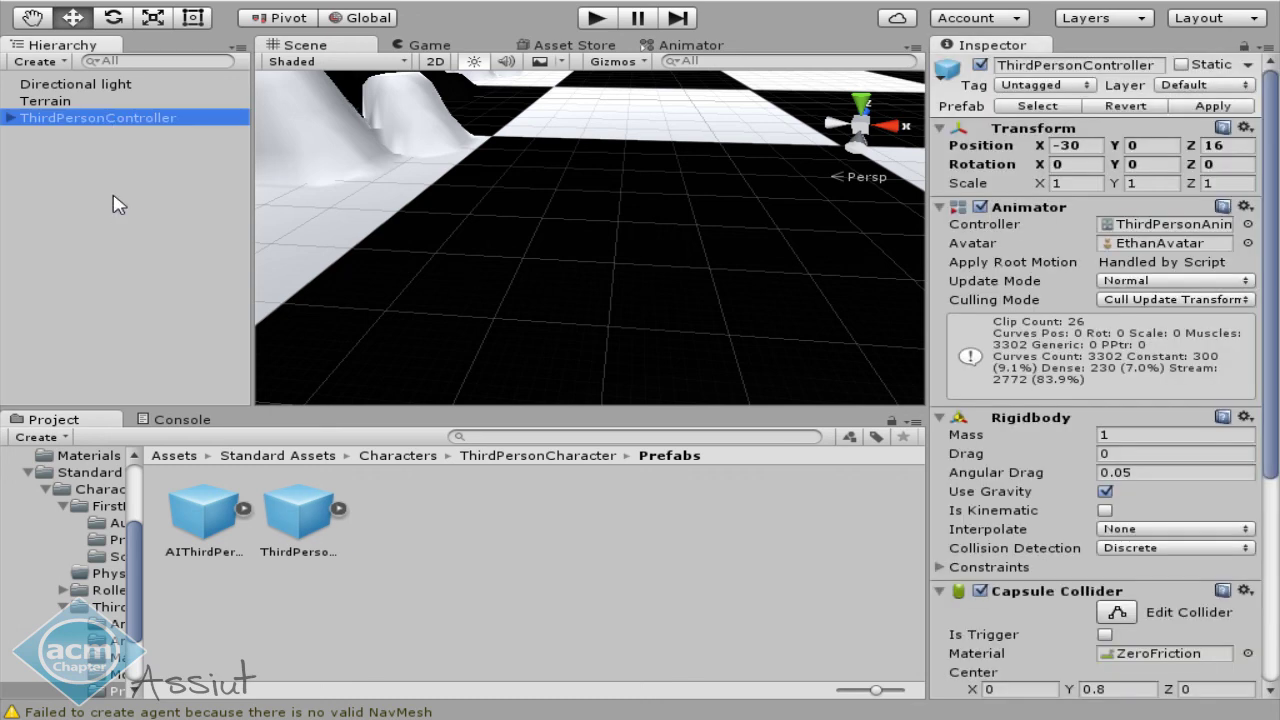
{"action": "scroll", "coordinate": [968, 325], "scroll_direction": "down", "scroll_amount": 5}
{"action": "scroll", "coordinate": [968, 325], "scroll_direction": "down", "scroll_amount": 3}
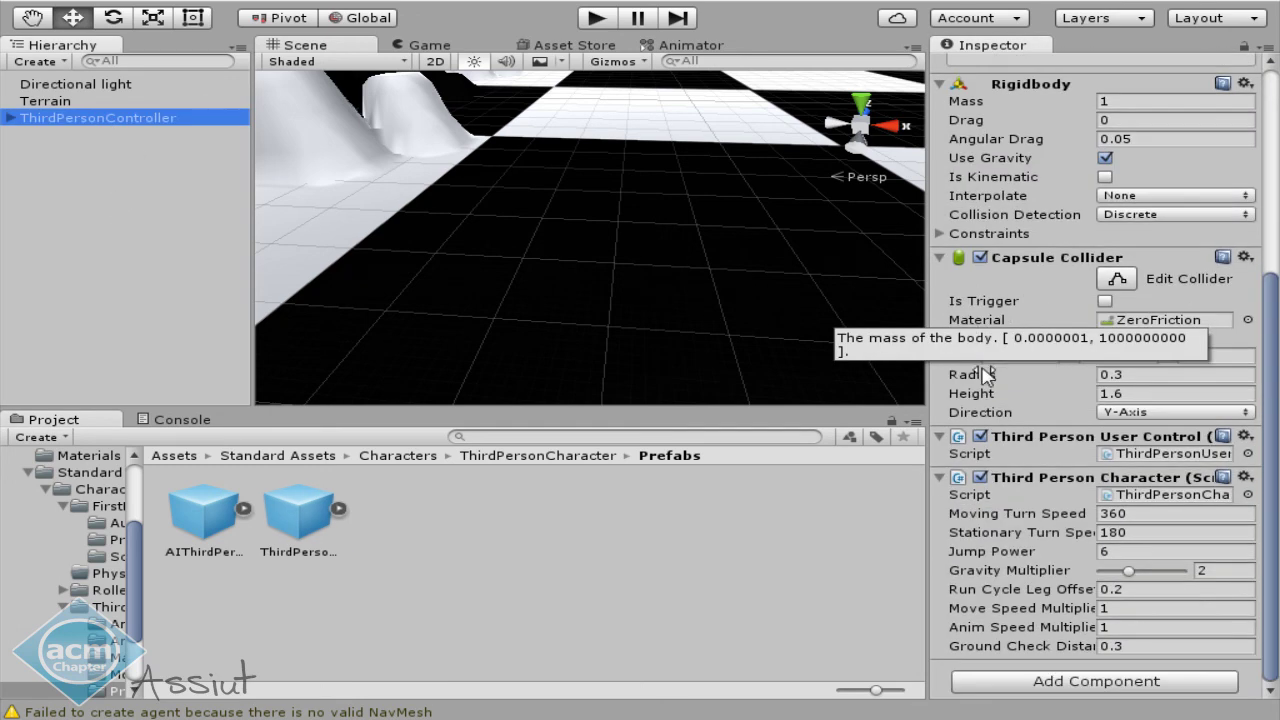
{"action": "right_click", "coordinate": [94, 148]}
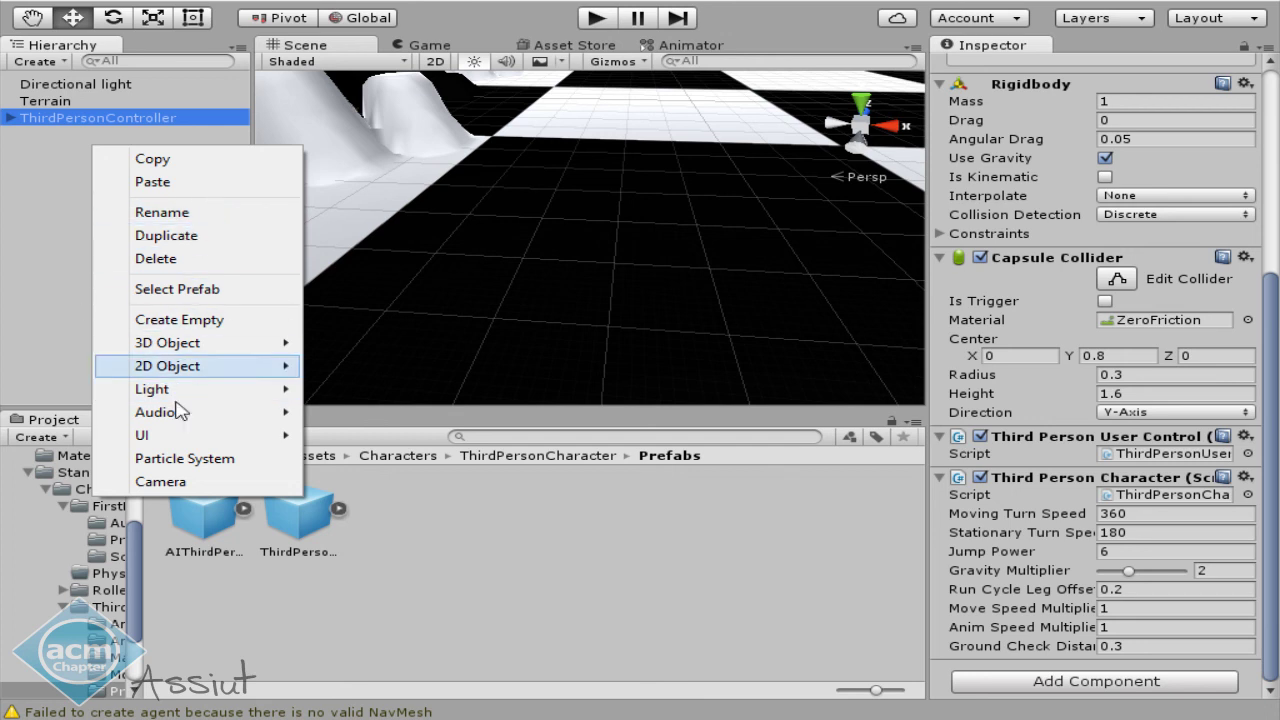
{"action": "left_click", "coordinate": [176, 496]}
Align the Camera with the view behind the character and parent it under ThirdPersonController.
{"action": "left_click", "coordinate": [98, 118]}
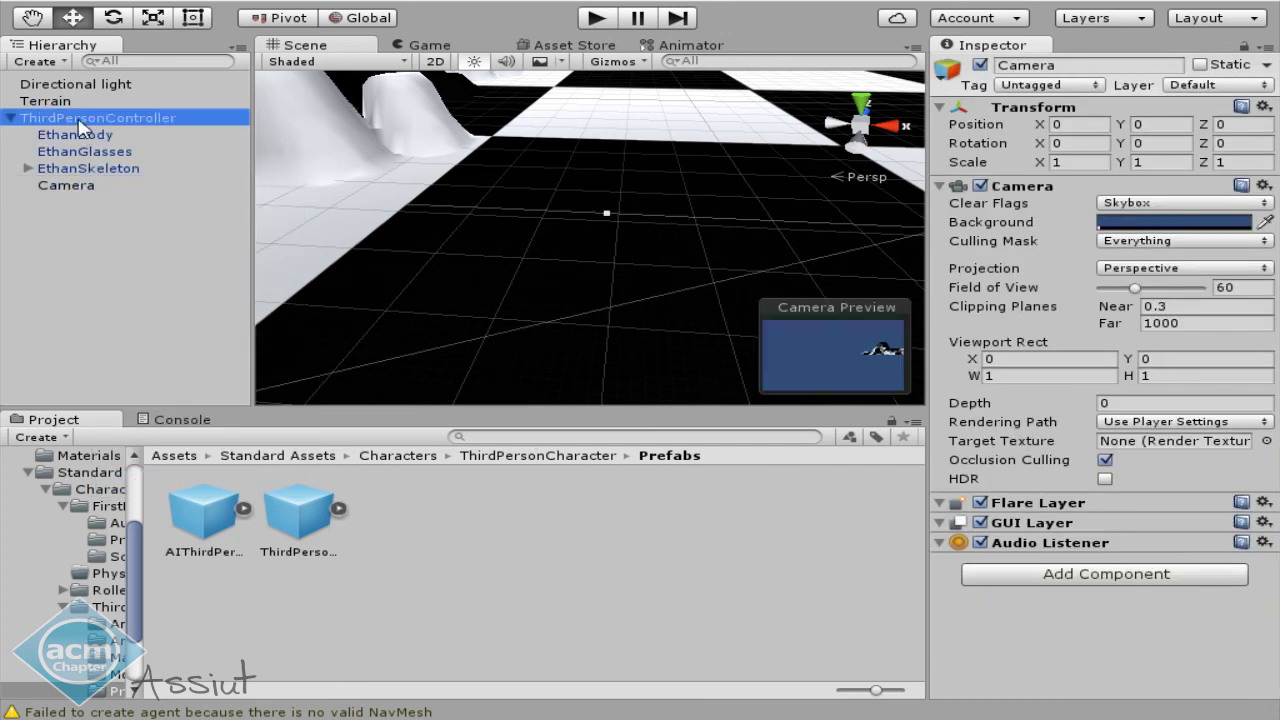
{"action": "key", "text": "f"}
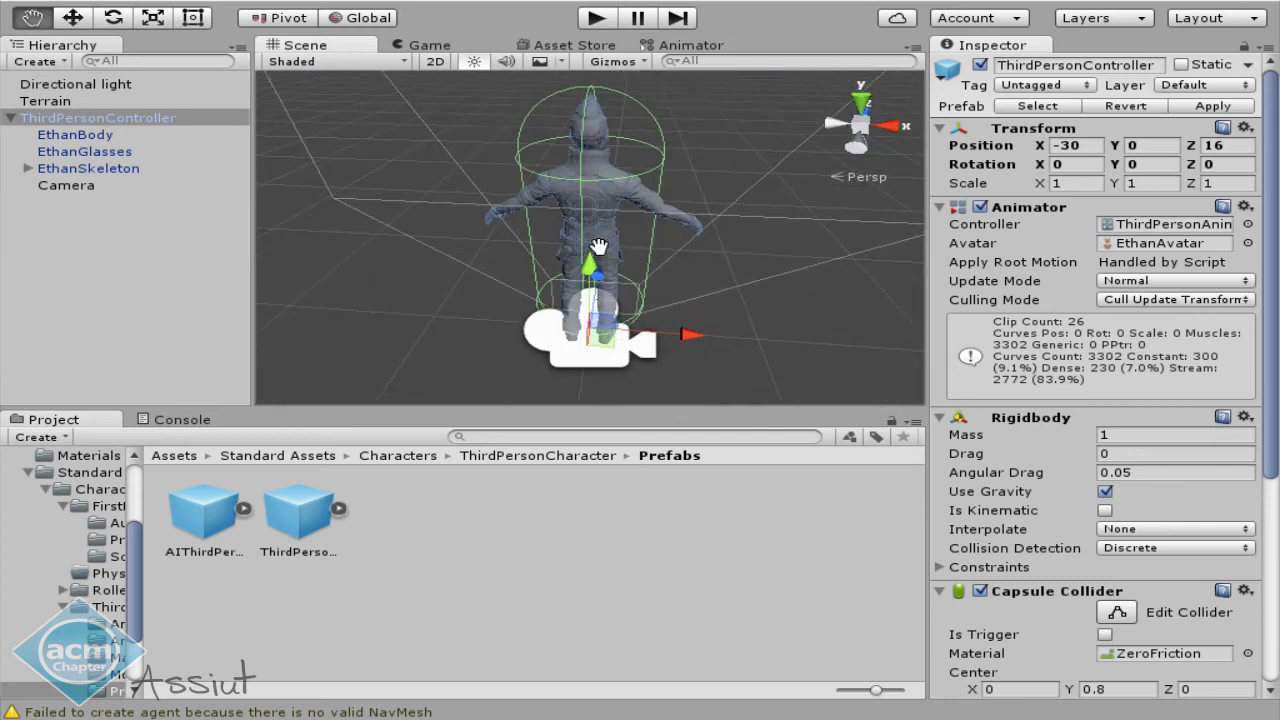
{"action": "left_click", "coordinate": [62, 185]}
{"action": "left_click", "coordinate": [287, 6]}
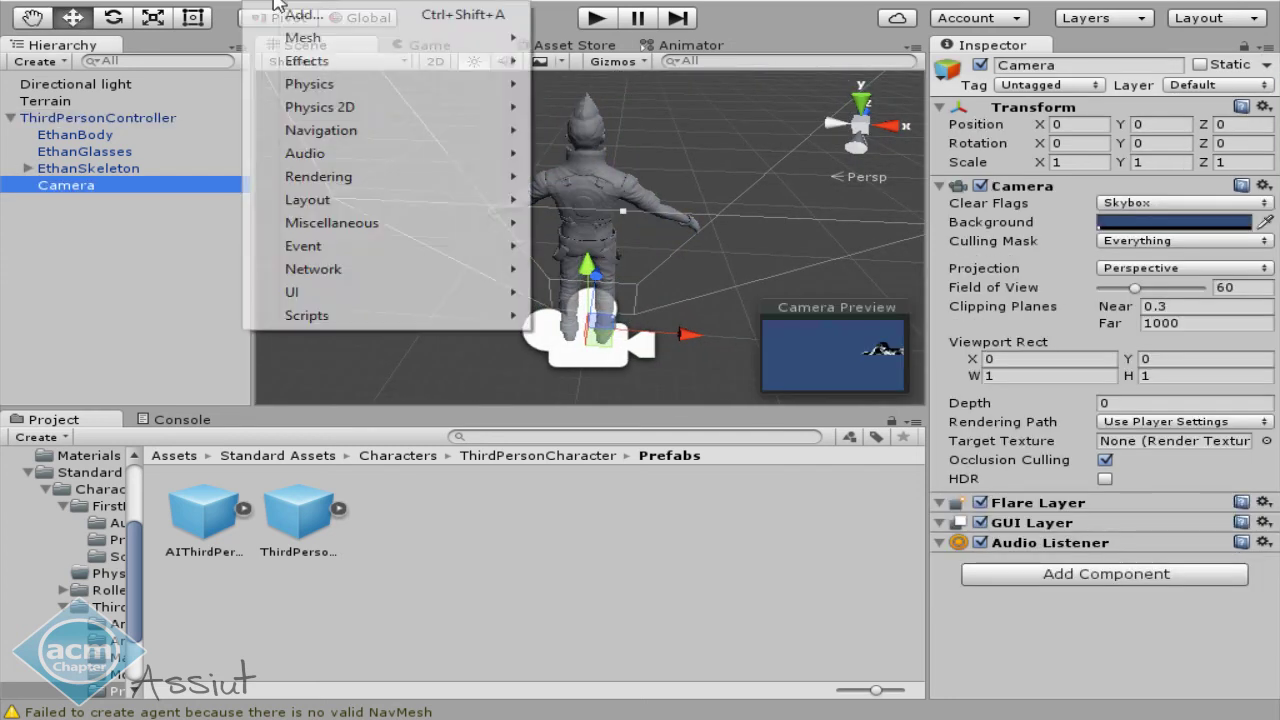
{"action": "left_click", "coordinate": [250, 430]}
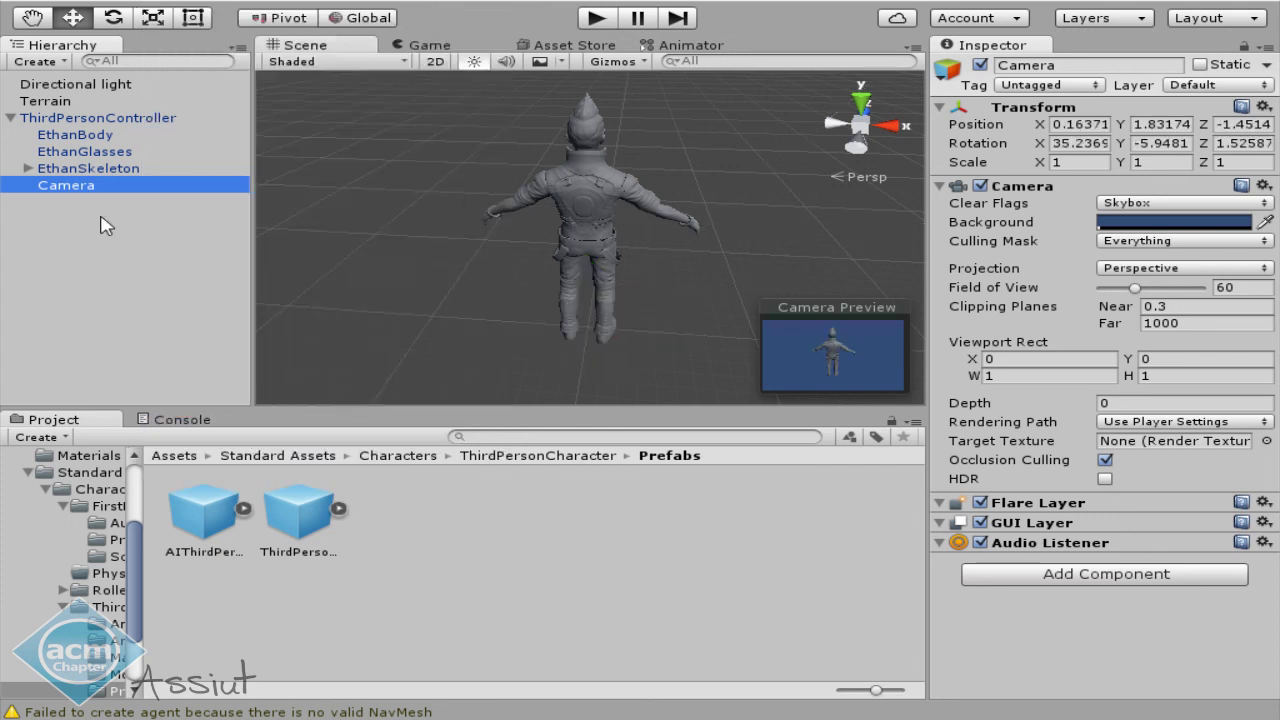
{"action": "left_click_drag", "start_coordinate": [75, 187], "coordinate": [88, 120]}
{"action": "left_click", "coordinate": [8, 118]}
{"action": "double_click", "coordinate": [90, 118]}
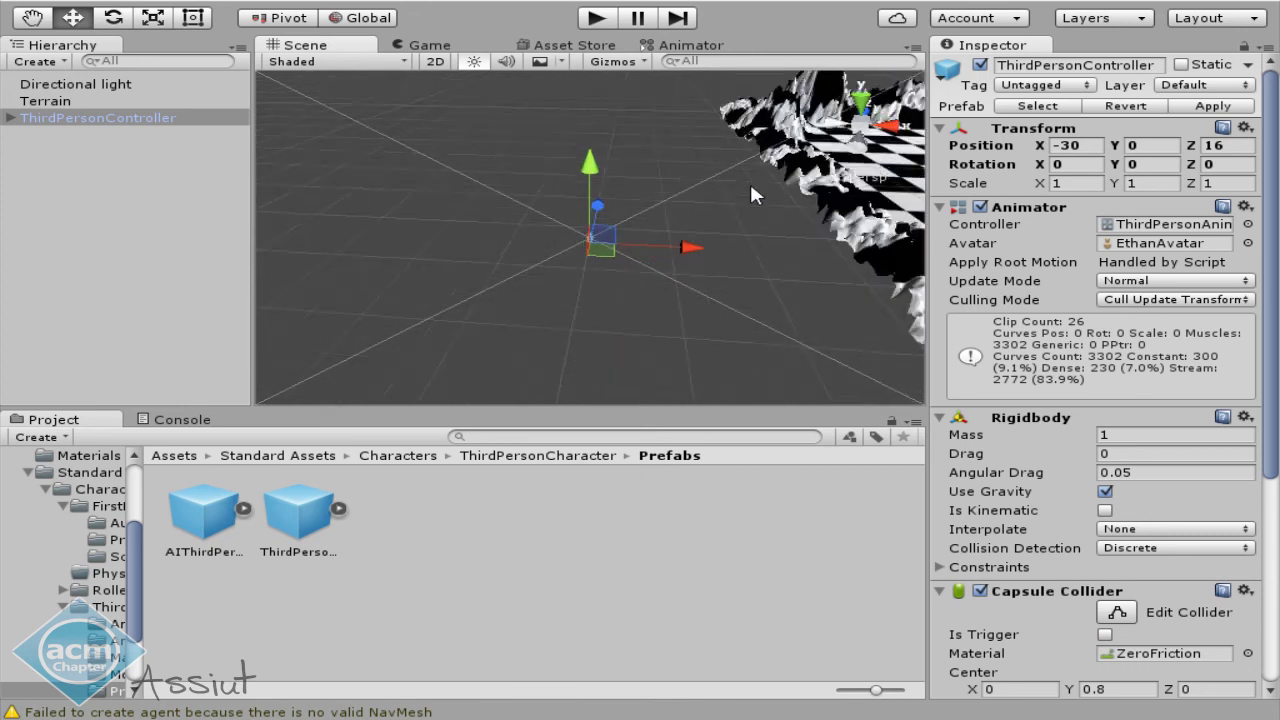
Move the ThirdPersonController onto the checkered terrain, slightly above the ground.
{"action": "mouse_move", "coordinate": [611, 251]}
{"action": "left_mouse_down"}
{"action": "mouse_move", "coordinate": [887, 188]}
{"action": "mouse_move", "coordinate": [860, 130]}
{"action": "left_mouse_up"}
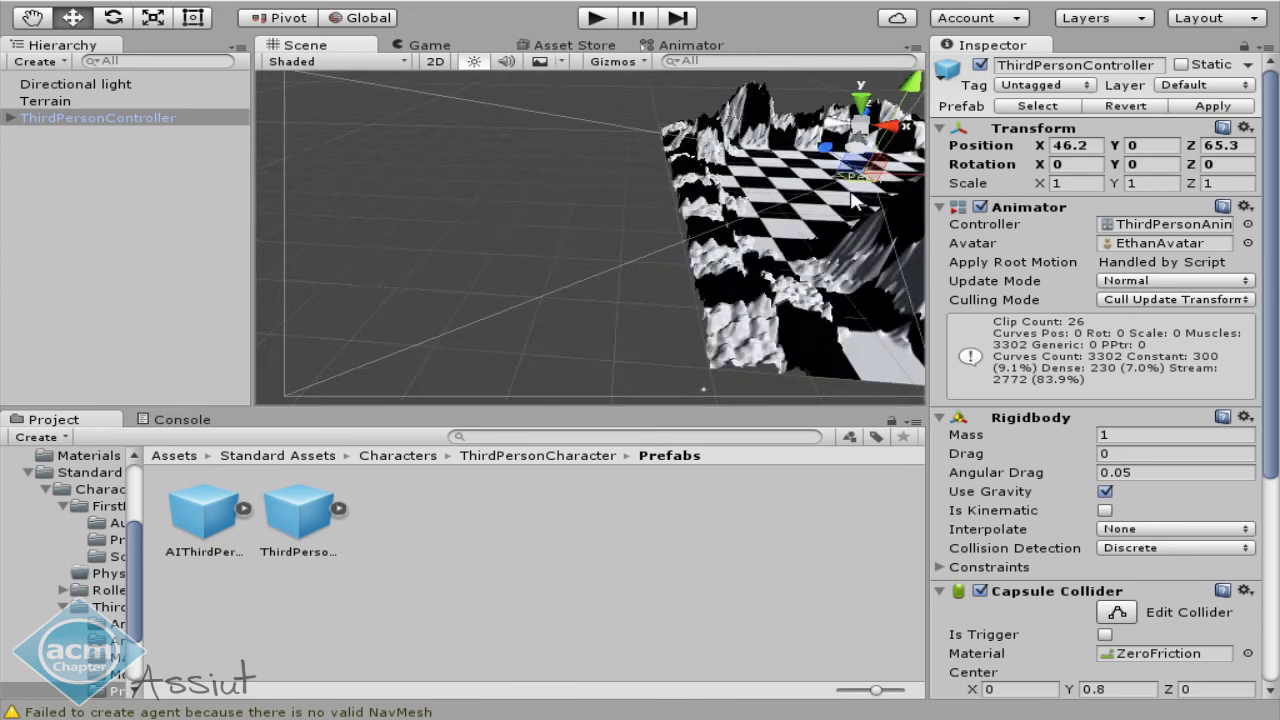
{"action": "key", "text": "f"}
{"action": "mouse_move", "coordinate": [691, 191]}
{"action": "left_mouse_down", "text": "alt"}
{"action": "mouse_move", "coordinate": [745, 82]}
{"action": "mouse_move", "coordinate": [705, 163]}
{"action": "left_mouse_up", "text": "alt"}
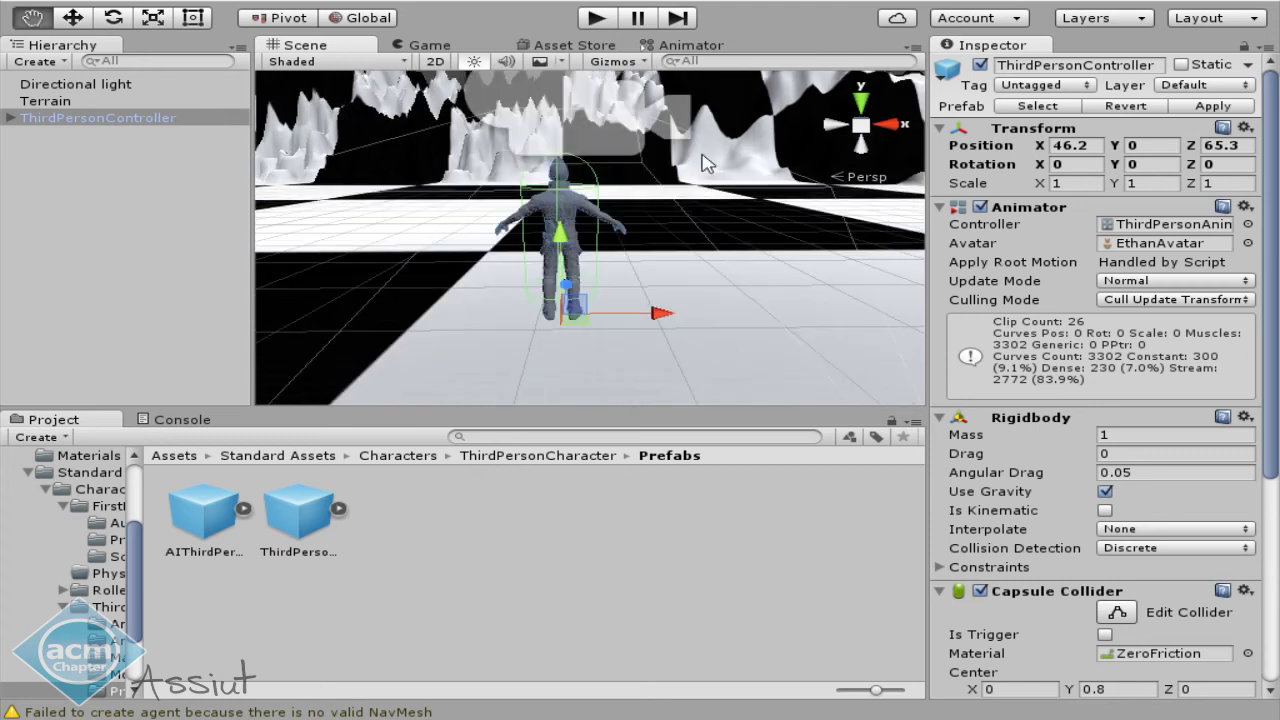
{"action": "left_click_drag", "start_coordinate": [567, 215], "coordinate": [567, 95]}
Test the character in Play mode: run forward with W, crouch with C, turn with D.
{"action": "left_click", "coordinate": [596, 20]}
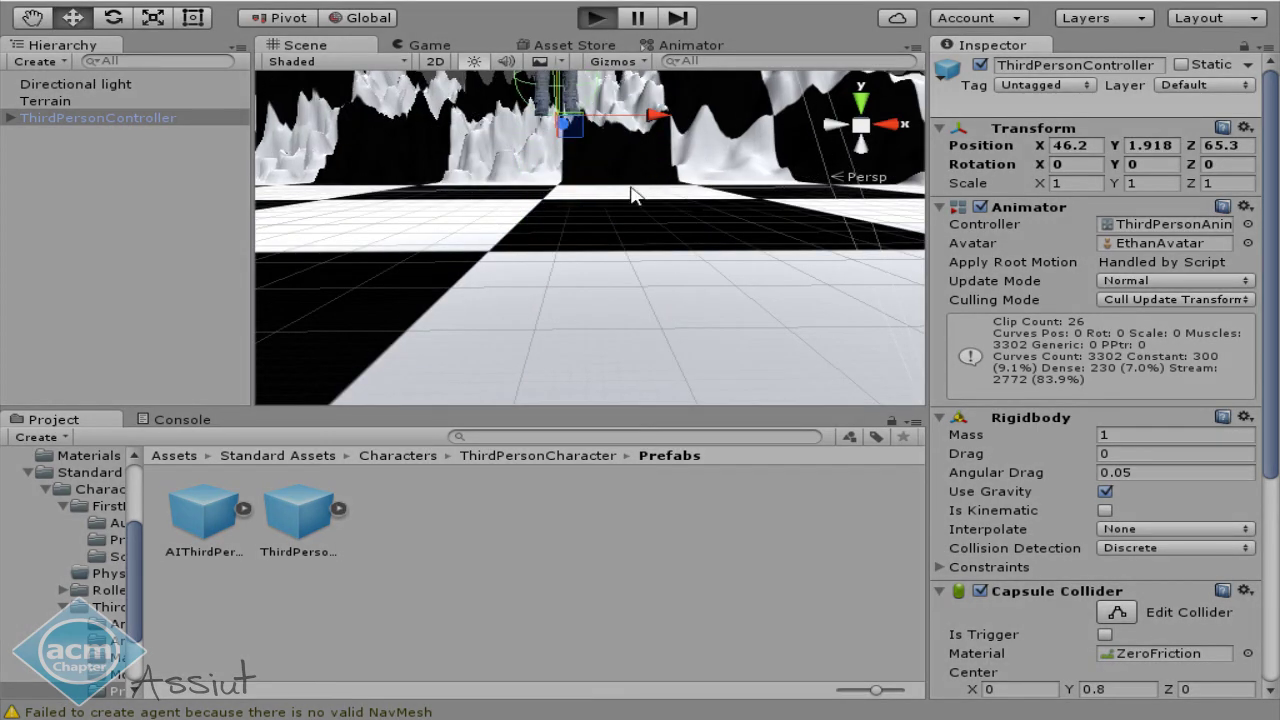
{"action": "key", "text": "w"}
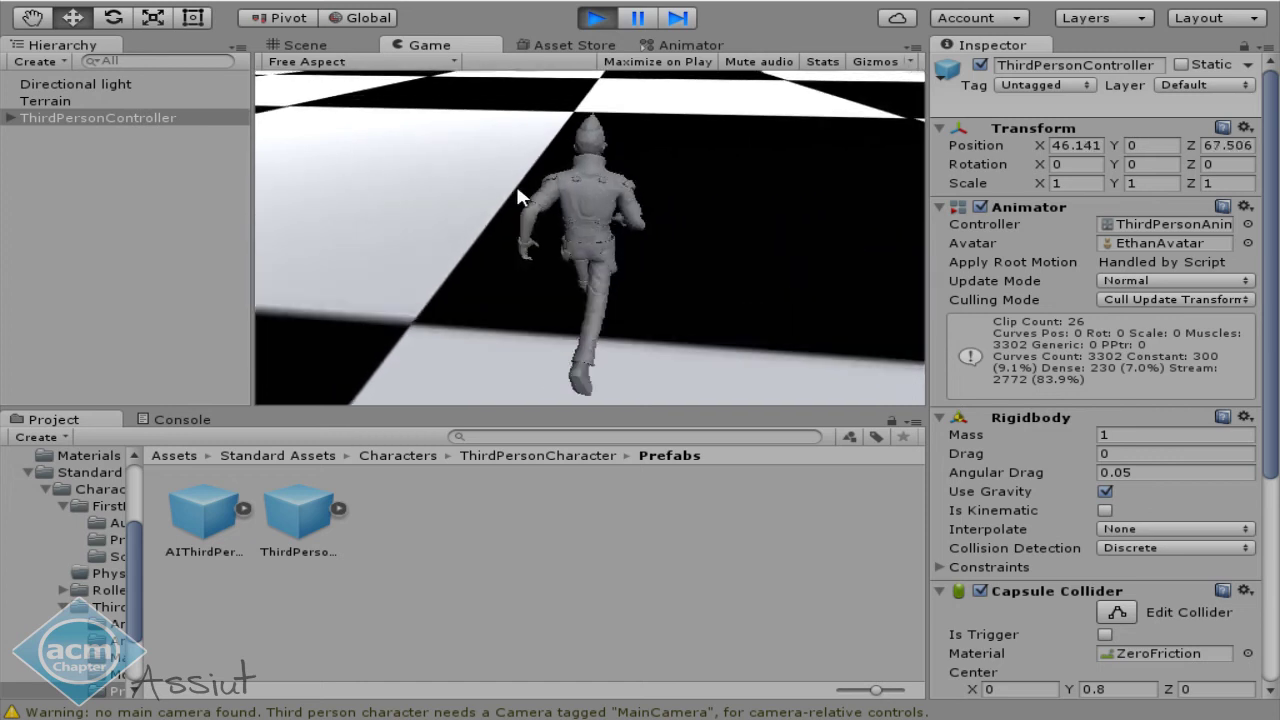
{"action": "key", "text": "c"}
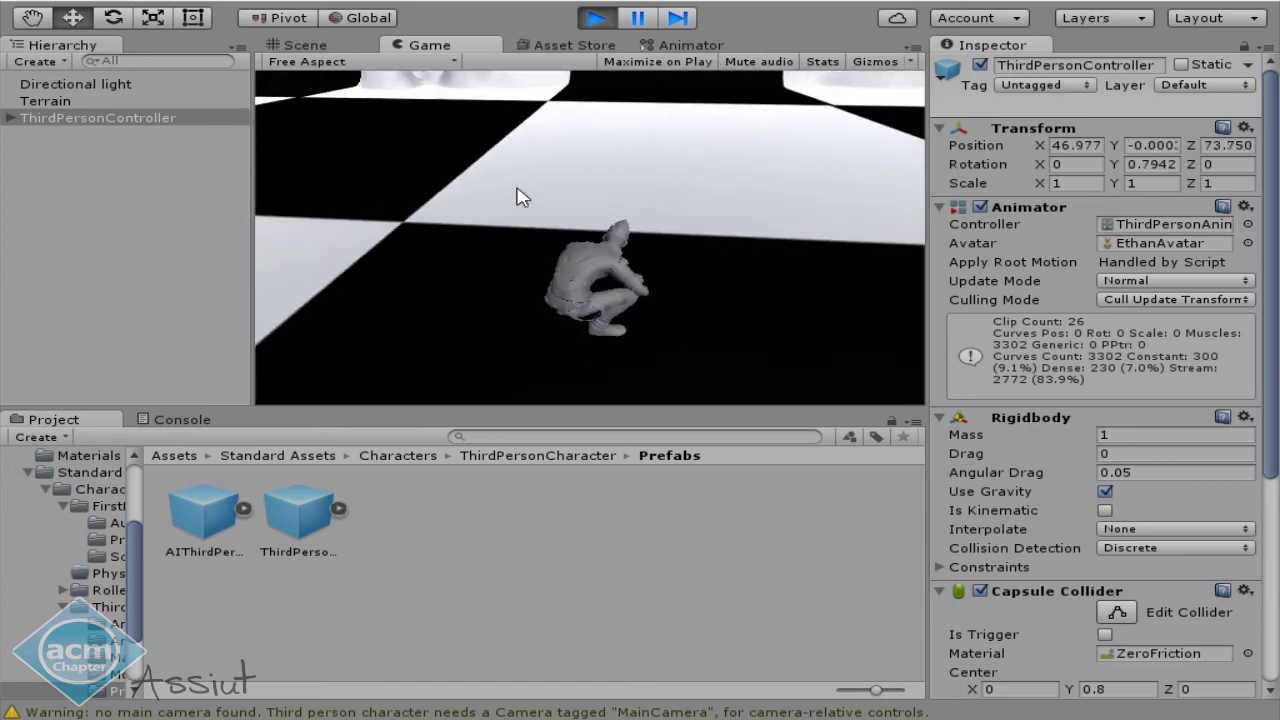
{"action": "key", "text": "d"}
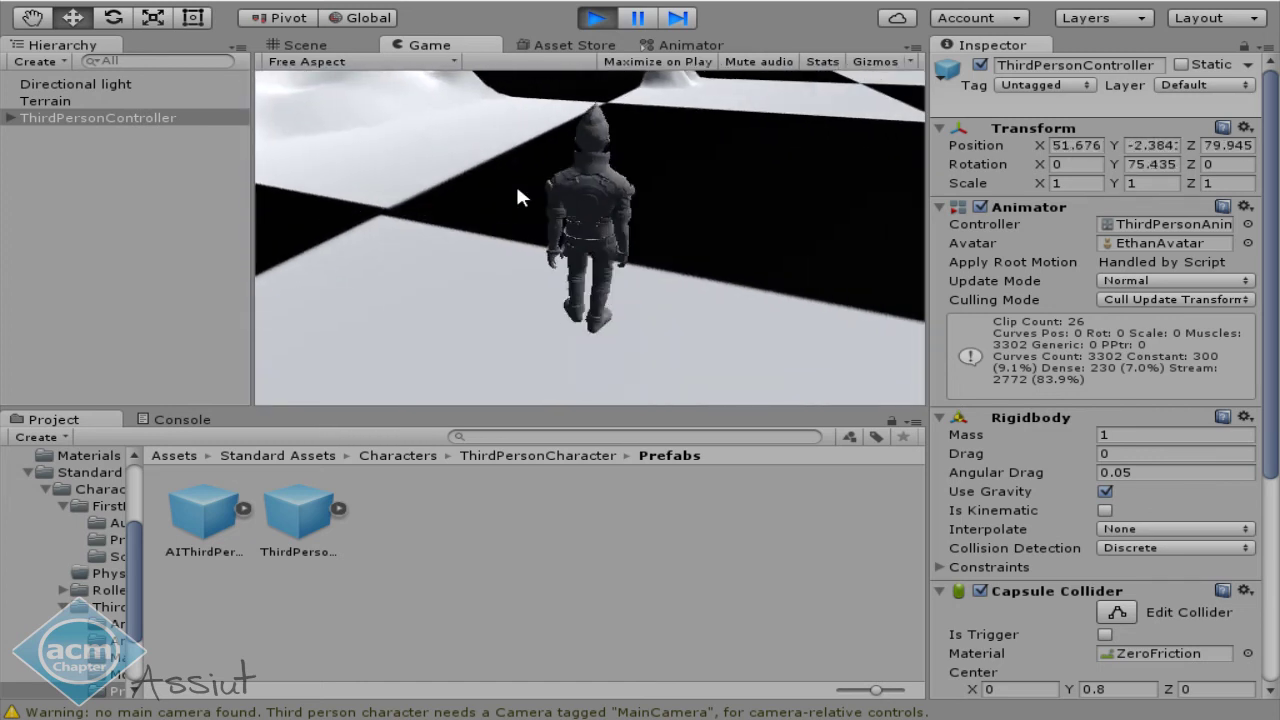
{"action": "left_click", "coordinate": [595, 18]}
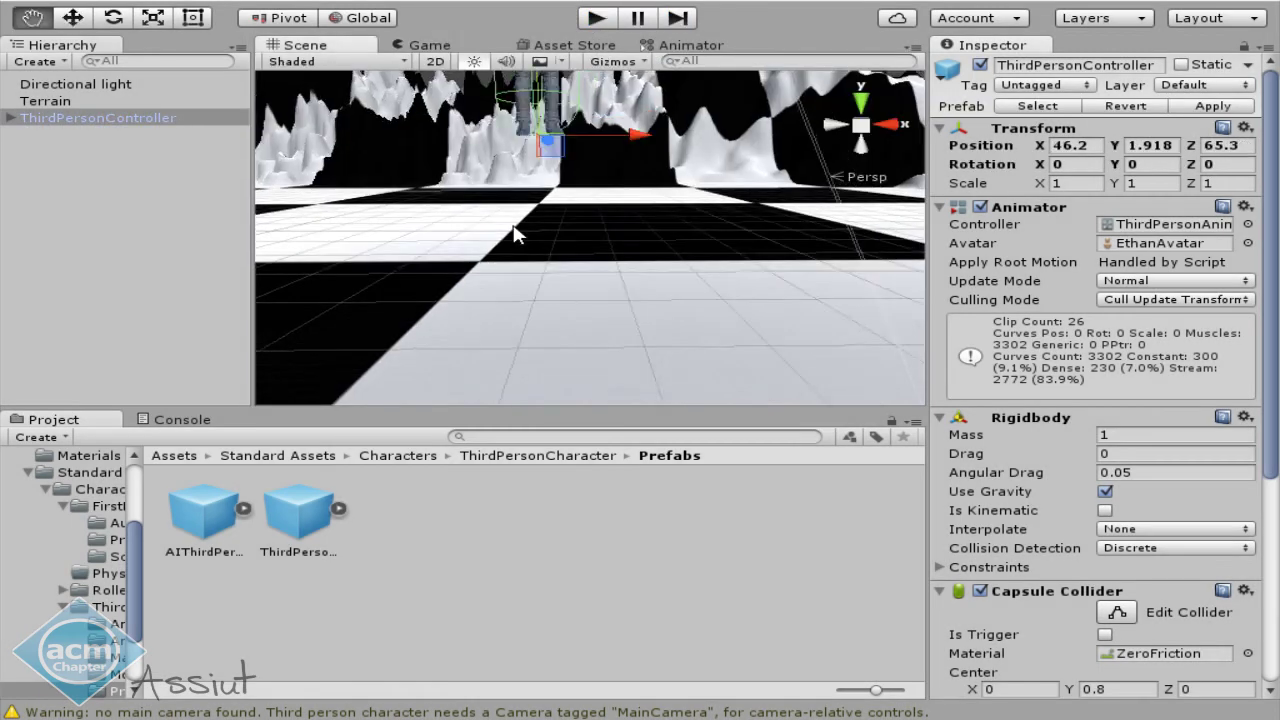
Delete the ThirdPersonController together with its camera.
{"action": "key", "text": "f"}
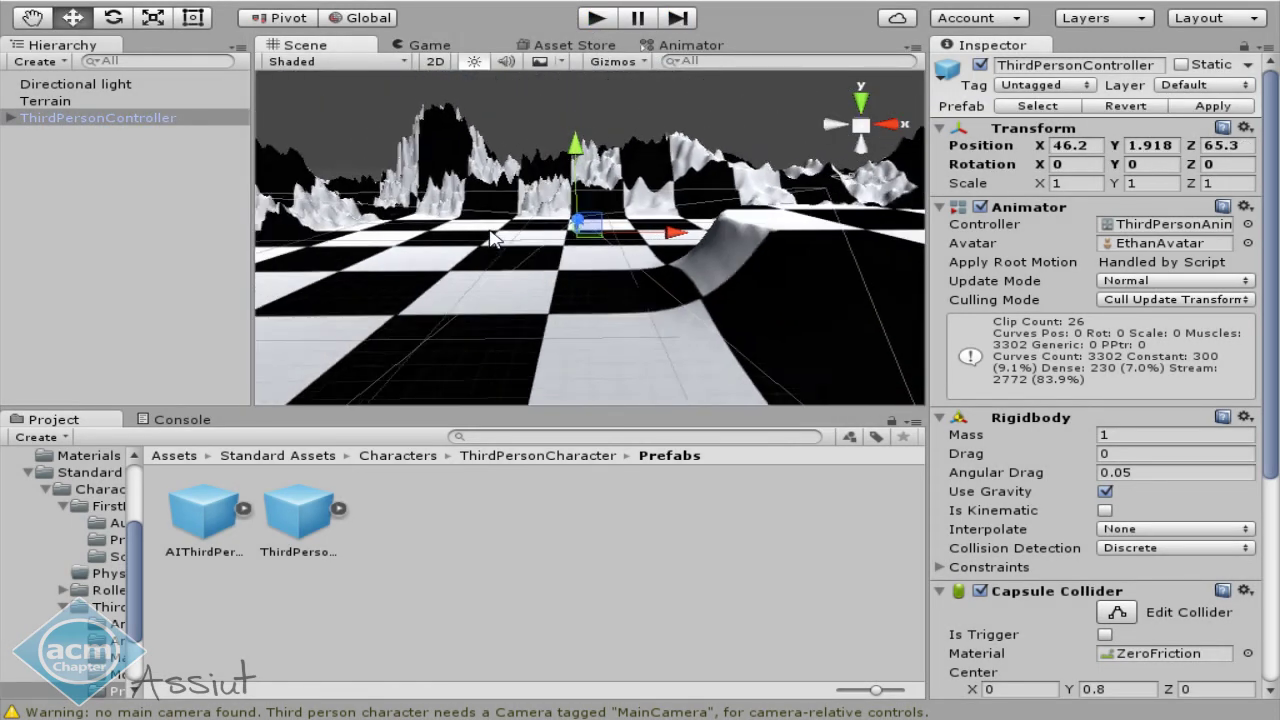
{"action": "scroll", "coordinate": [491, 238], "scroll_direction": "down", "scroll_amount": 5}
{"action": "left_click_drag", "start_coordinate": [322, 122], "coordinate": [853, 308]}
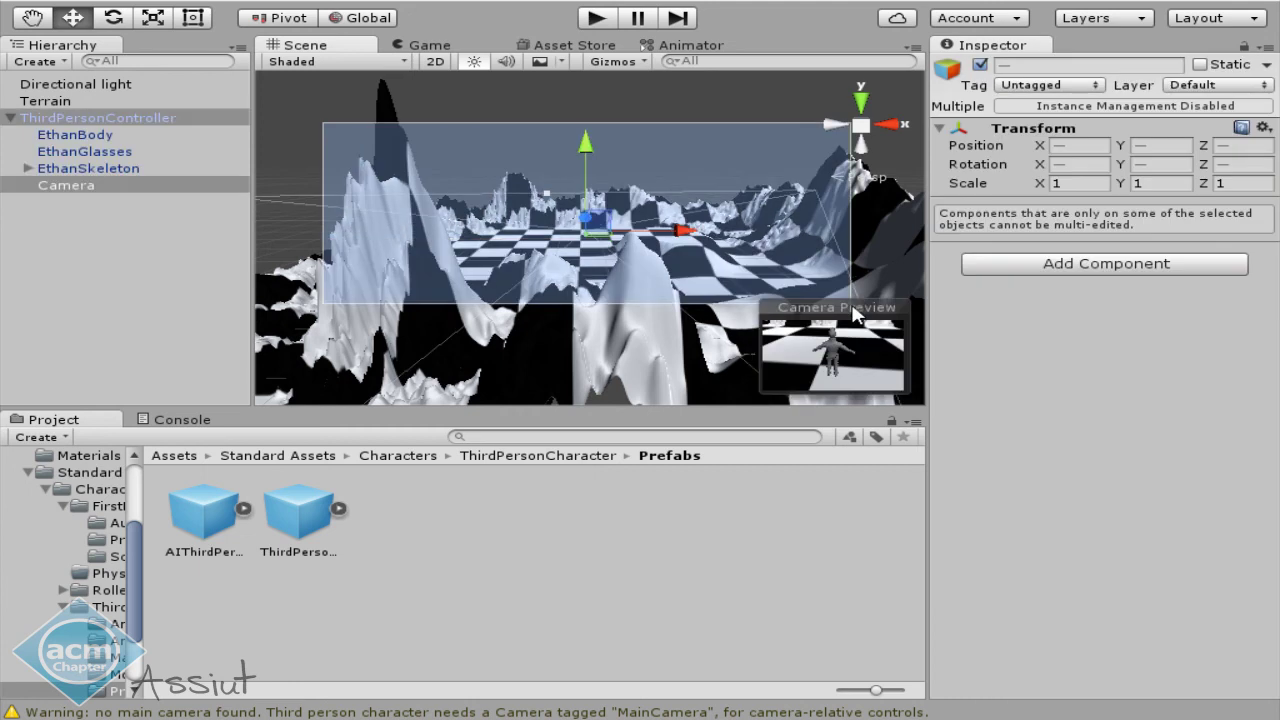
{"action": "key", "text": "Delete"}
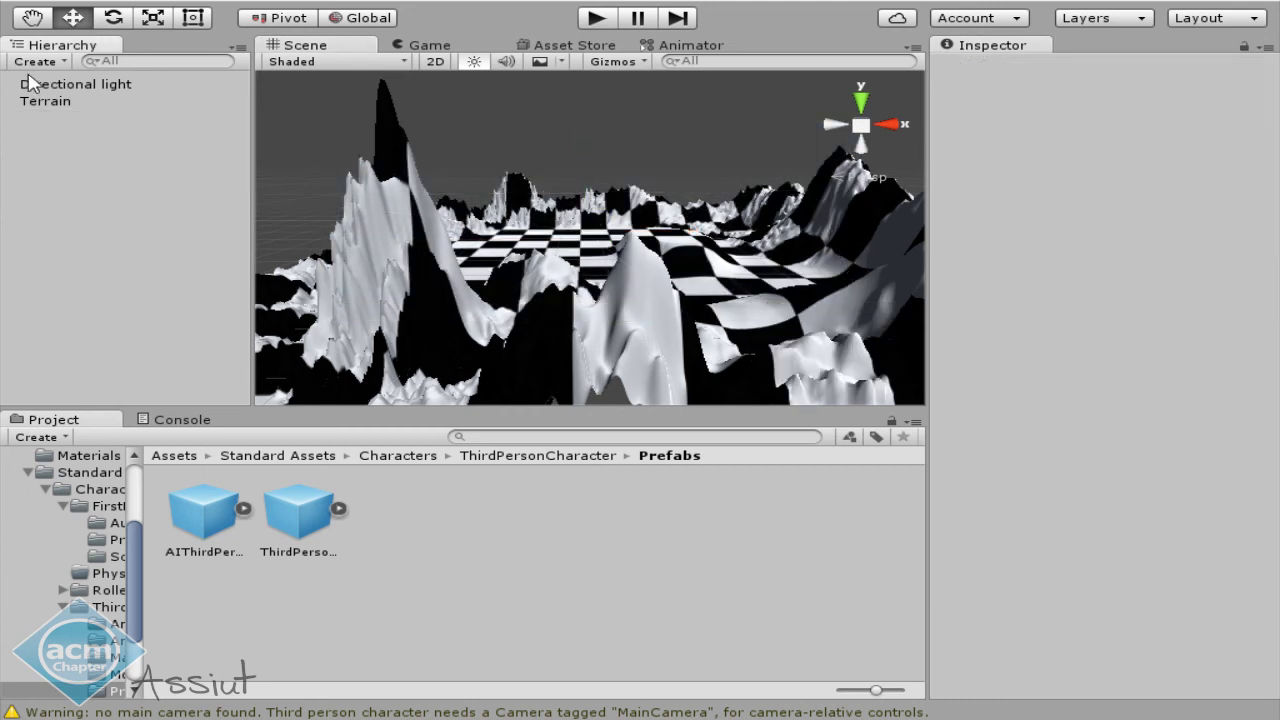
Delete the Directional light and the Terrain to empty the scene.
{"action": "left_click", "coordinate": [30, 84]}
{"action": "key", "text": "Delete"}
{"action": "left_click", "coordinate": [44, 86]}
{"action": "key", "text": "Delete"}
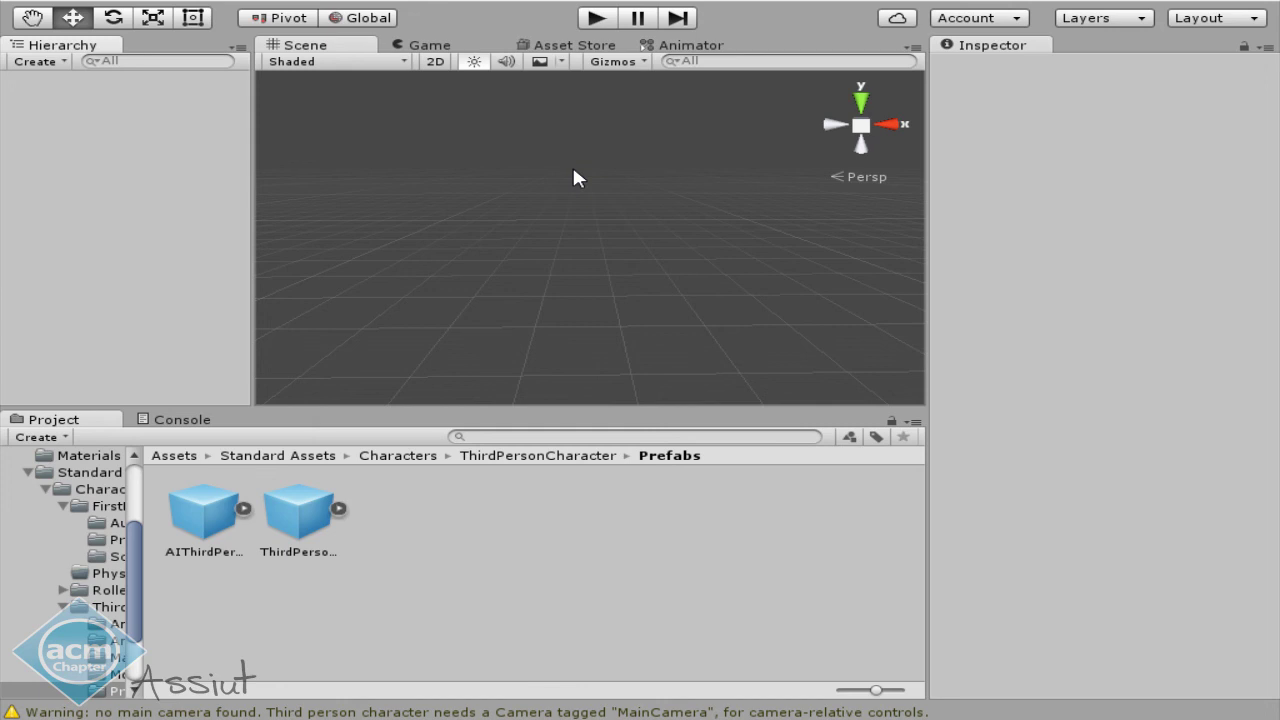
Switch the Scene view to 2D and add a Camera set to Orthographic projection.
{"action": "left_click", "coordinate": [440, 62]}
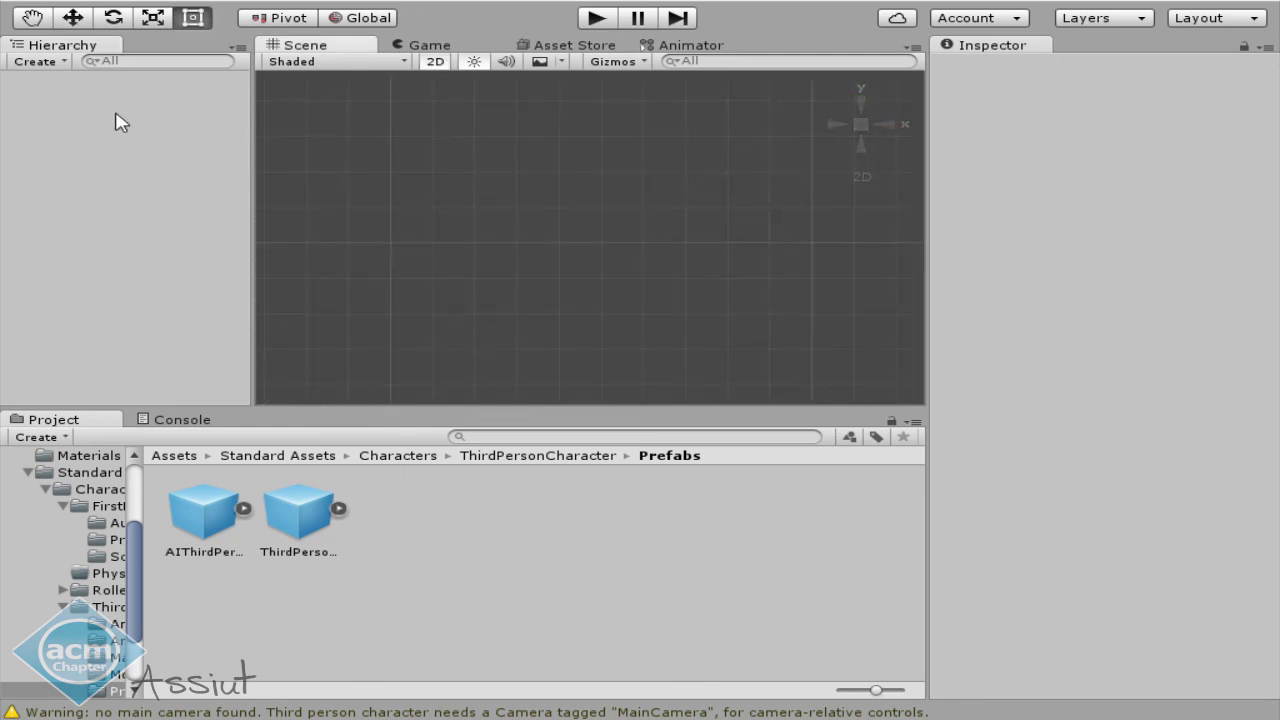
{"action": "right_click", "coordinate": [156, 93]}
{"action": "left_click", "coordinate": [190, 428]}
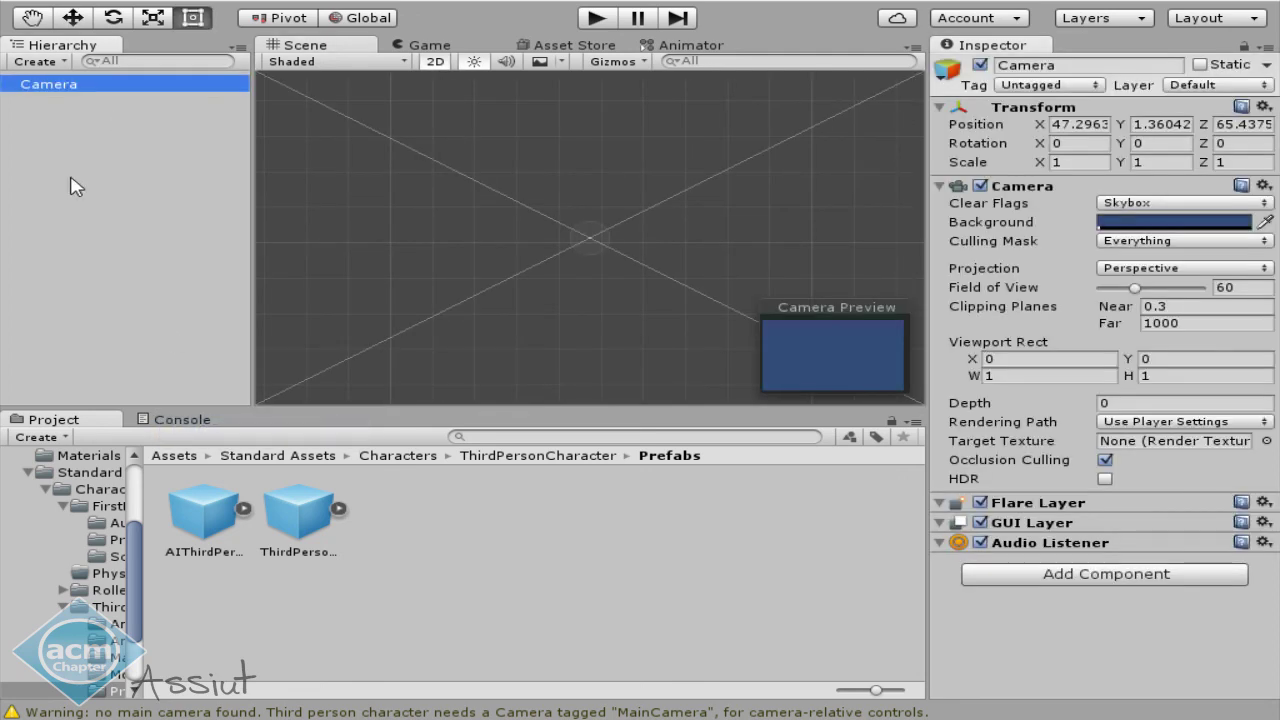
{"action": "left_click", "coordinate": [1150, 268]}
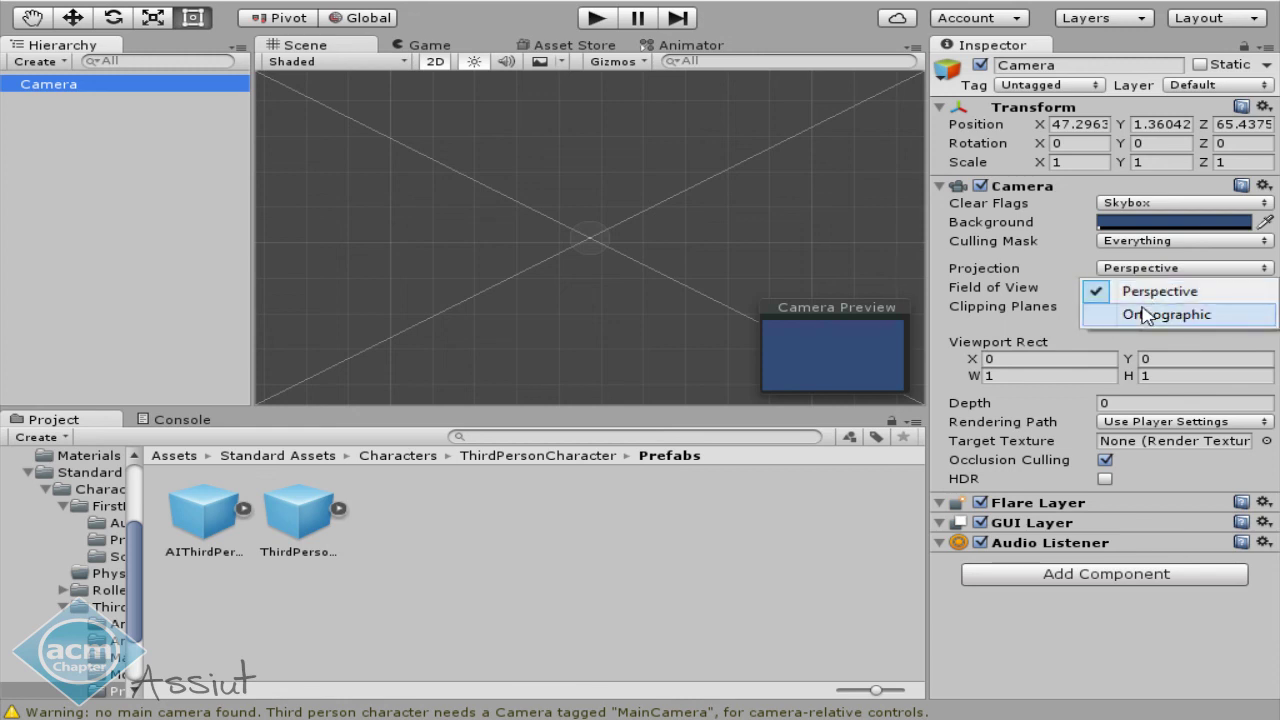
{"action": "left_click", "coordinate": [1160, 310]}
Preview the Game view, return to Scene, and browse the Project panel to the root Assets folder.
{"action": "scroll", "coordinate": [601, 214], "scroll_direction": "up", "scroll_amount": 3}
{"action": "left_click", "coordinate": [430, 45]}
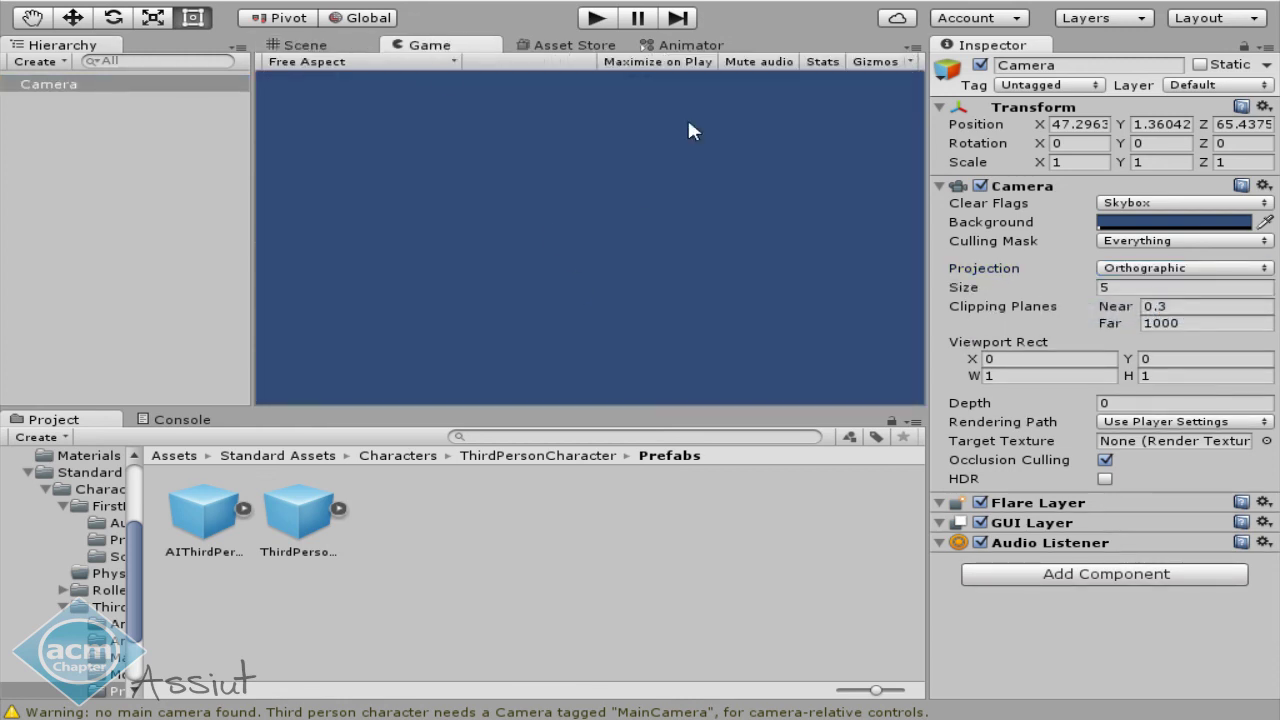
{"action": "left_click", "coordinate": [303, 47]}
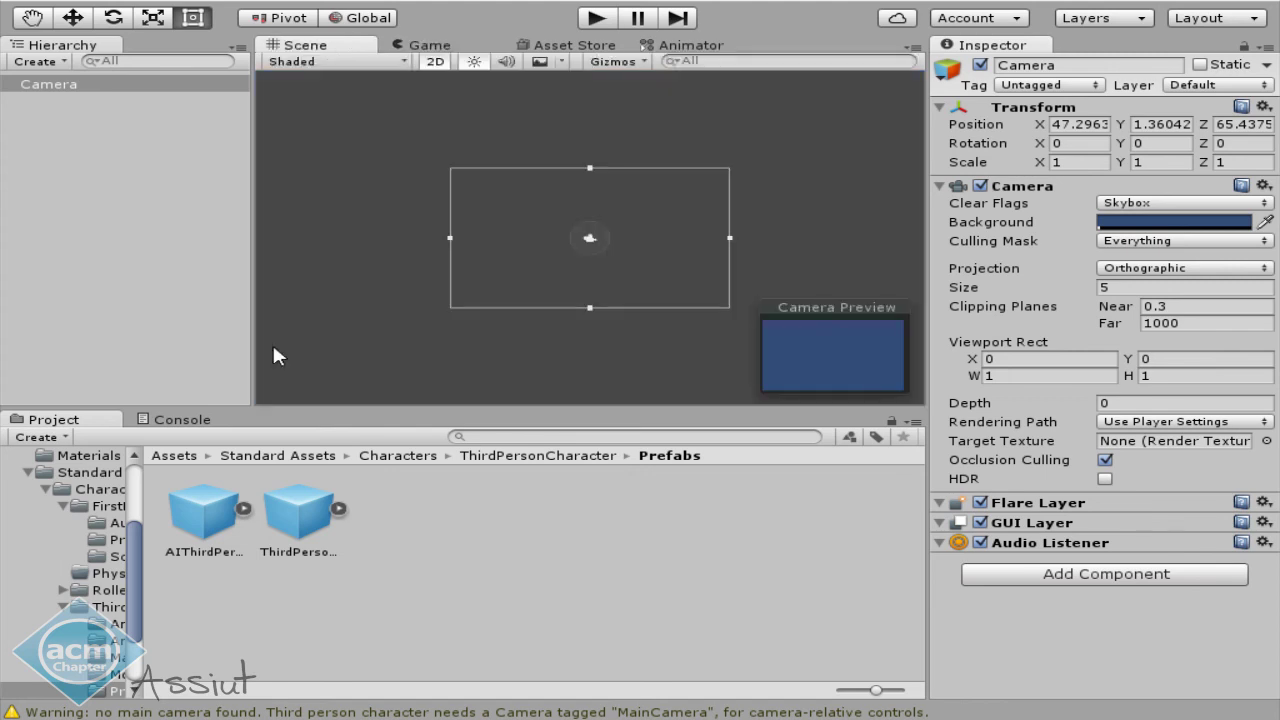
{"action": "left_click", "coordinate": [537, 458]}
{"action": "left_click", "coordinate": [174, 456]}
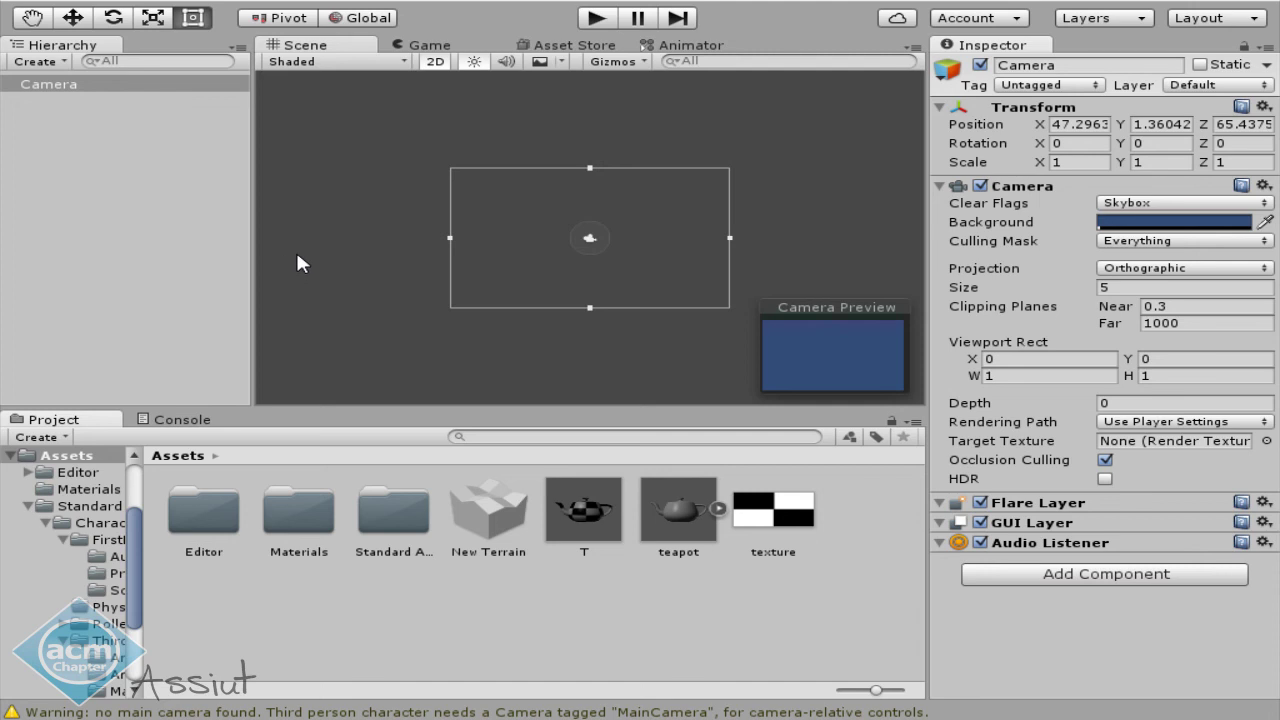
Create a New Sprite via GameObject > 2D Object > Sprite and select it.
{"action": "left_click", "coordinate": [165, 2]}
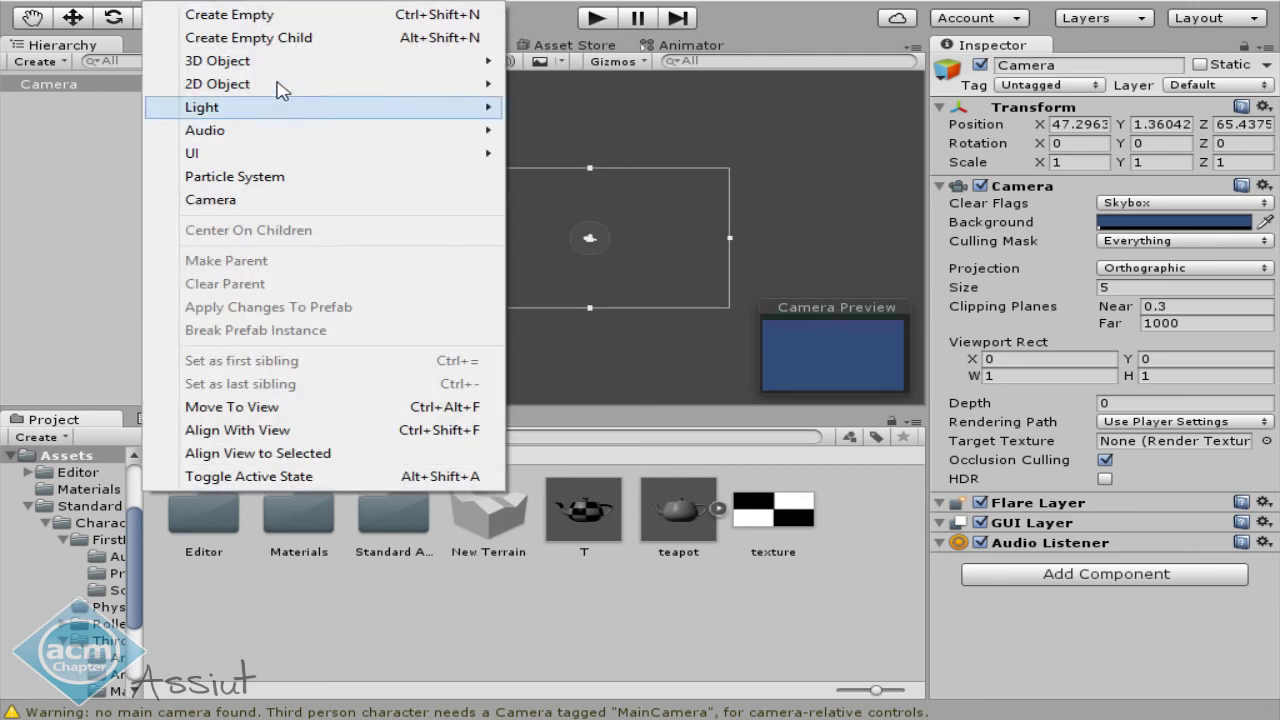
{"action": "mouse_move", "coordinate": [310, 95]}
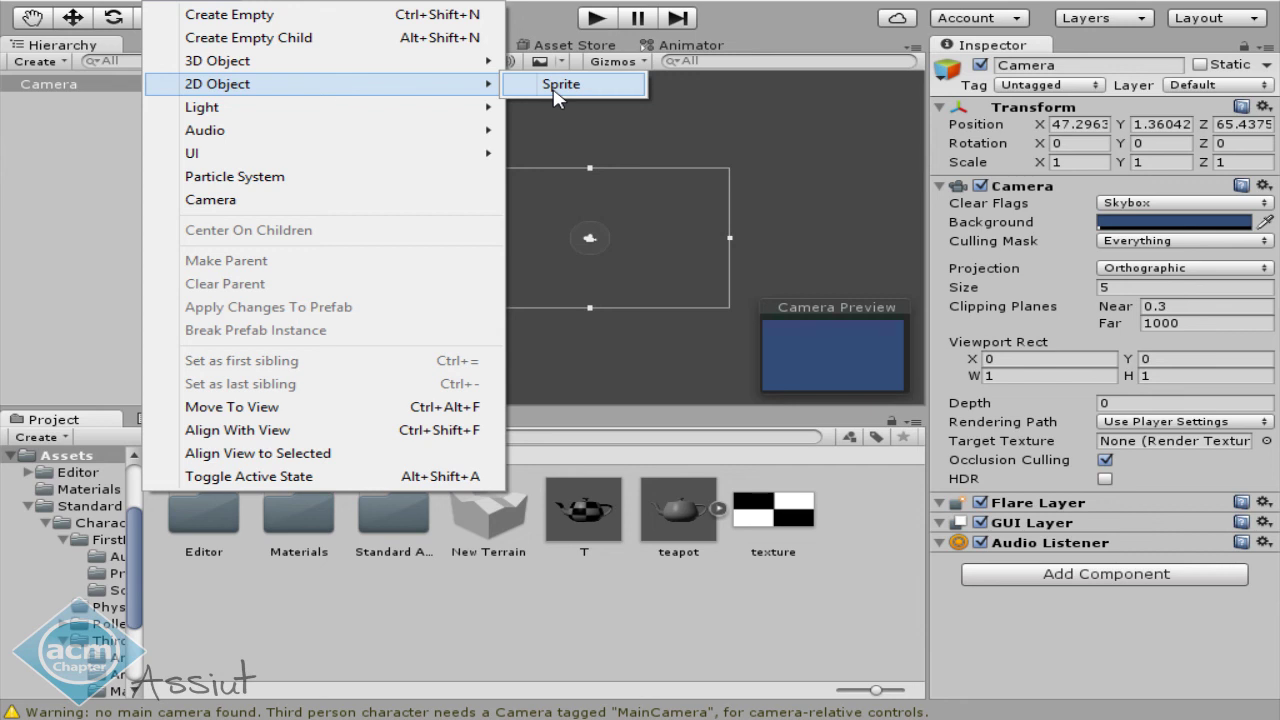
{"action": "left_click", "coordinate": [556, 88]}
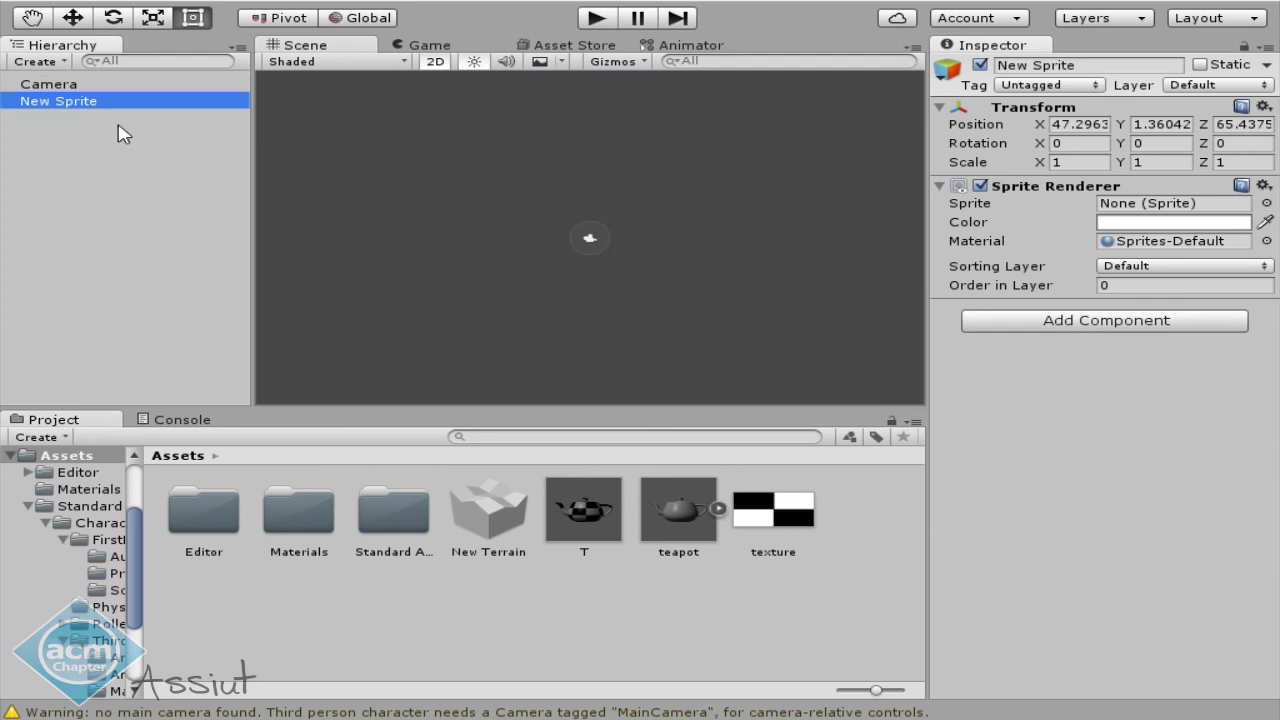
{"action": "left_click", "coordinate": [407, 170]}
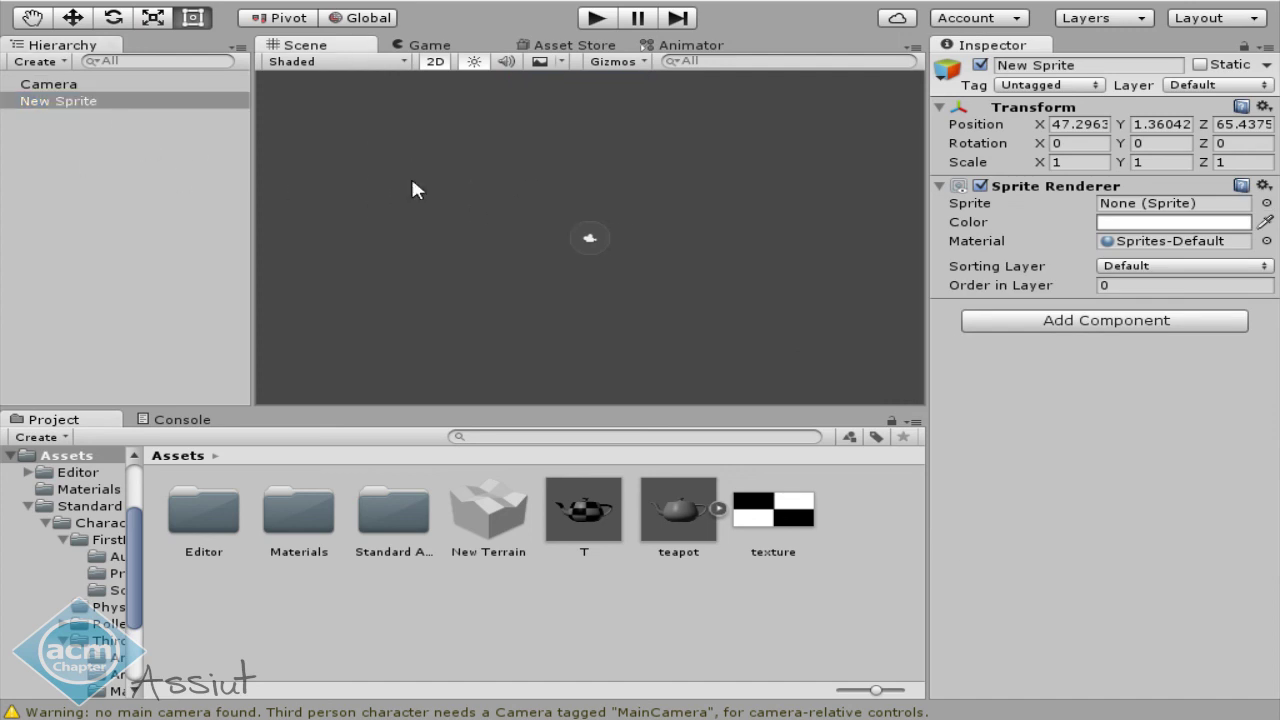
{"action": "left_click", "coordinate": [65, 100]}
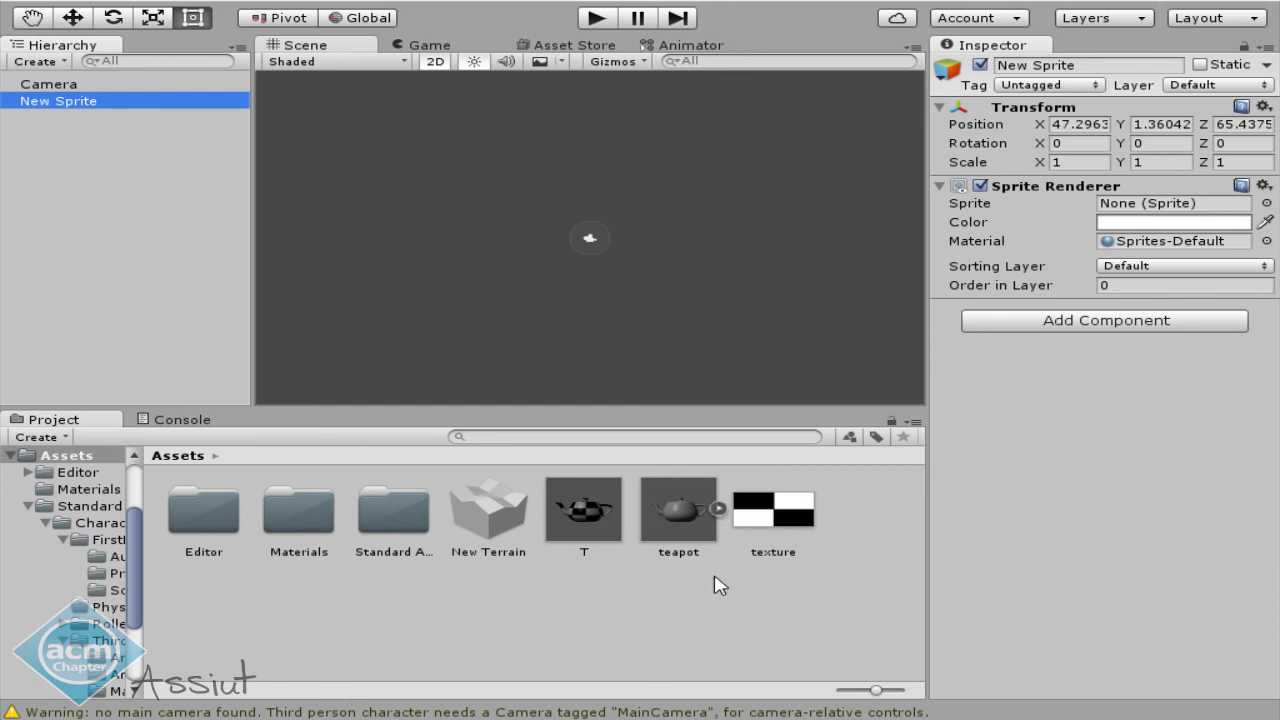
Set the checker texture's Texture Type to Sprite (2D and UI) and apply the change.
{"action": "left_click", "coordinate": [769, 537]}
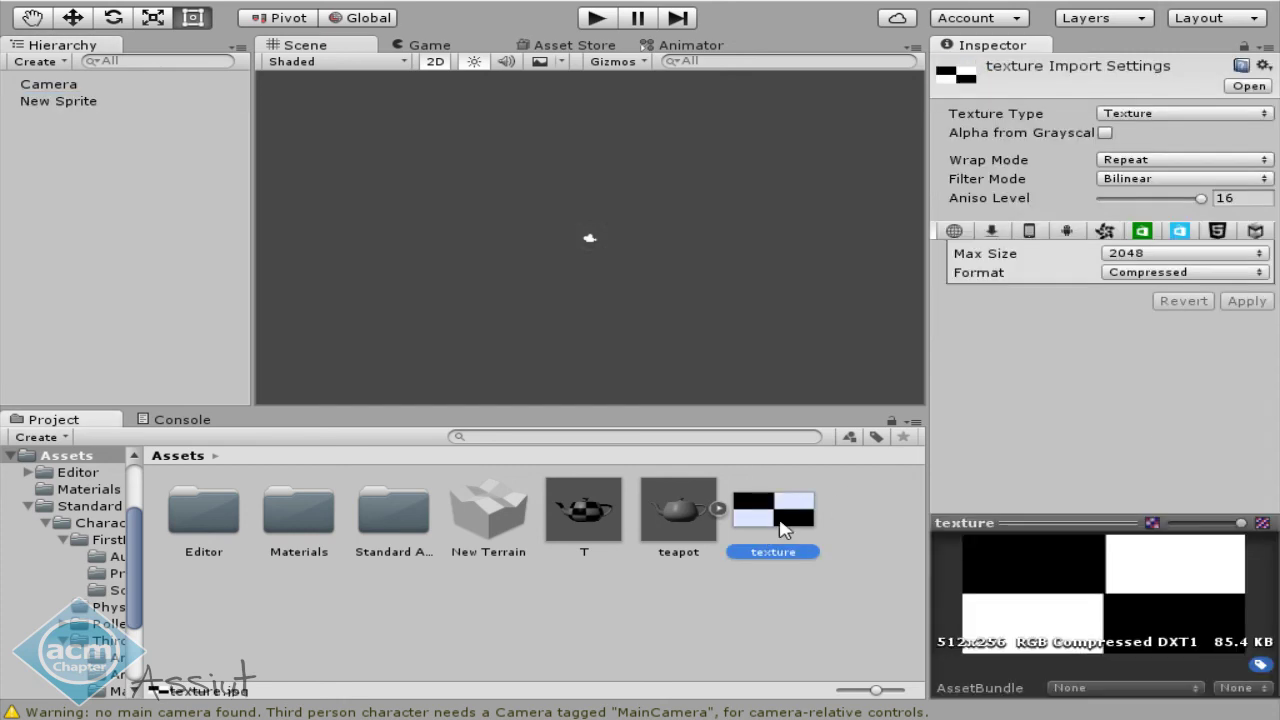
{"action": "left_click", "coordinate": [1202, 118]}
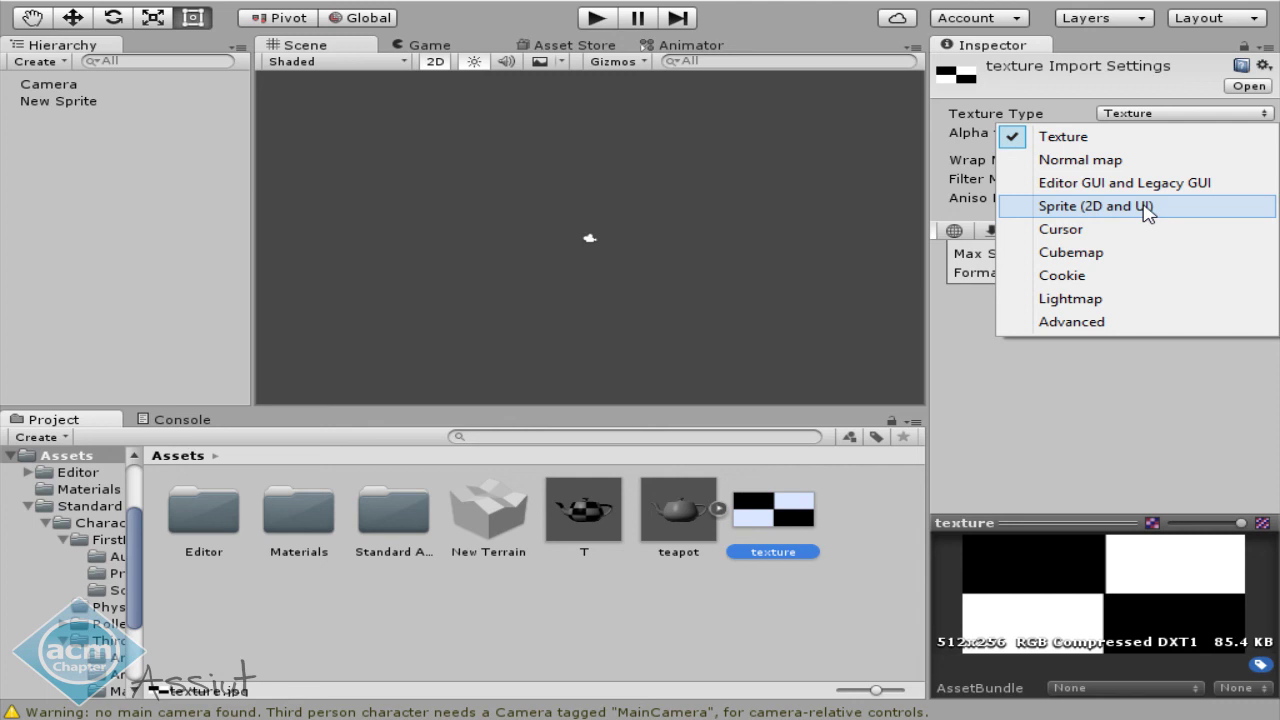
{"action": "left_click", "coordinate": [765, 523]}
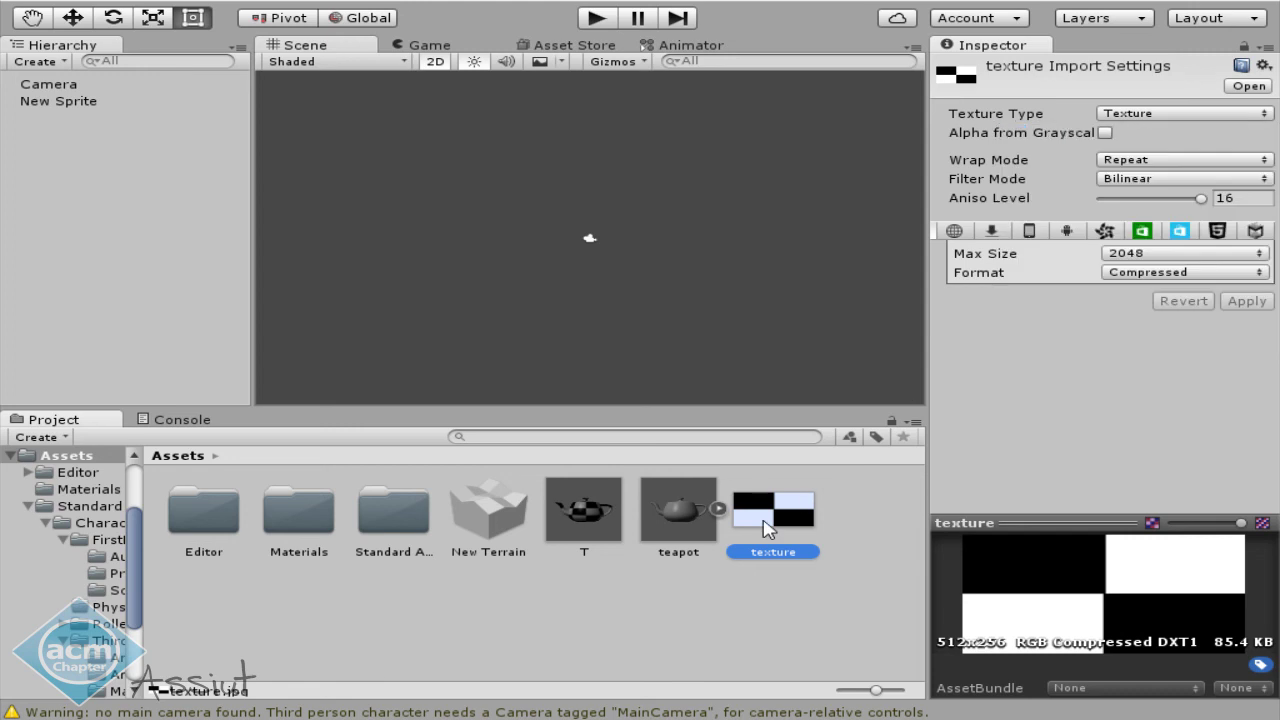
{"action": "left_click", "coordinate": [1170, 113]}
{"action": "left_click", "coordinate": [1130, 206]}
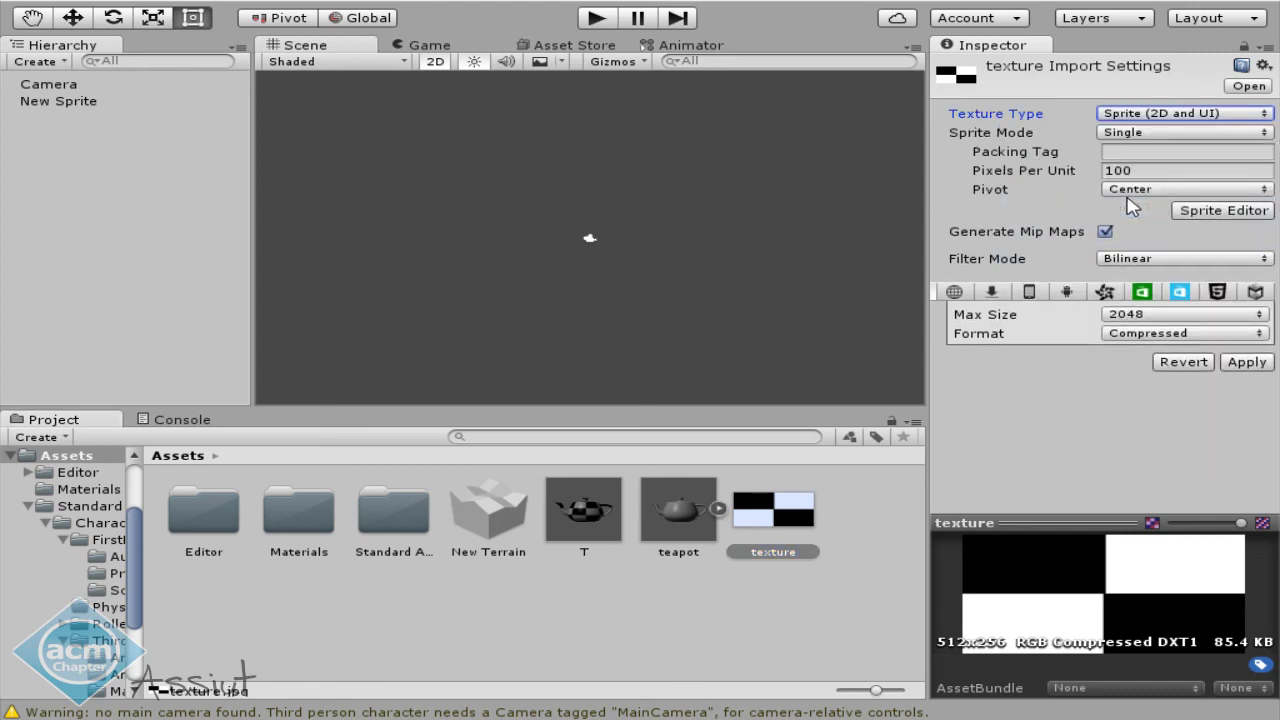
{"action": "left_click", "coordinate": [1245, 362]}
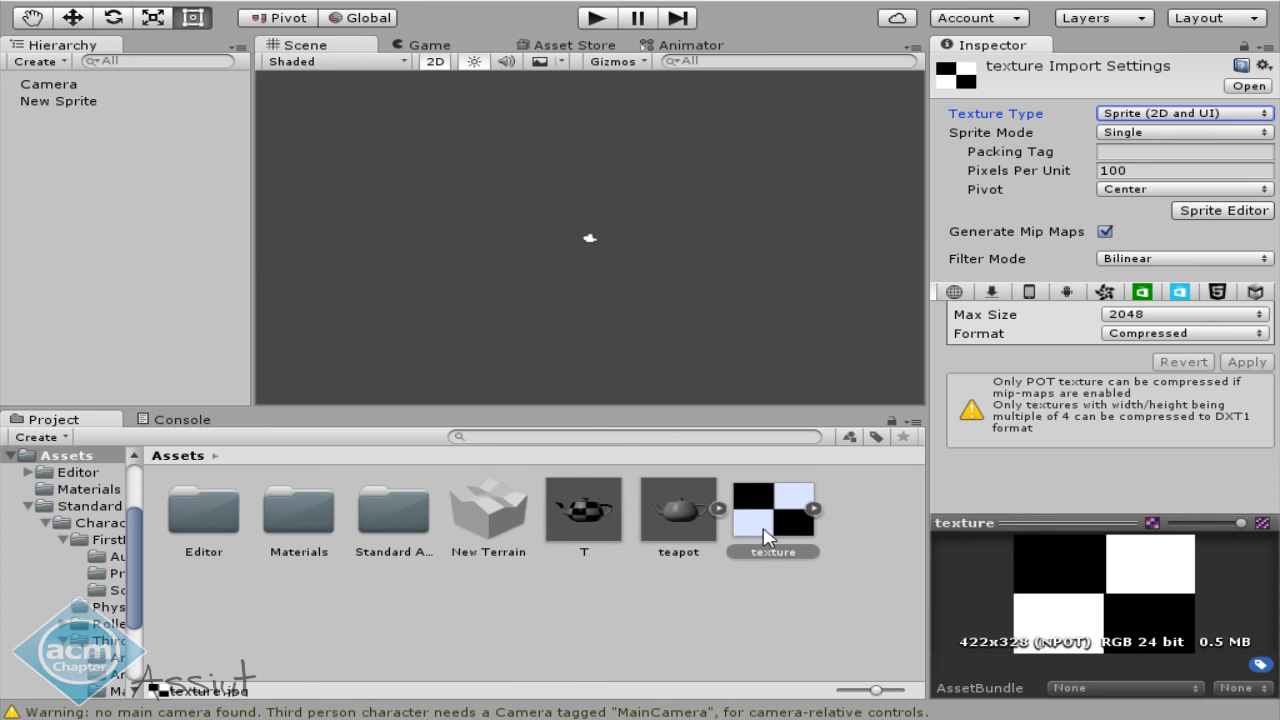
{"action": "mouse_move", "coordinate": [760, 517]}
{"action": "left_mouse_down"}
{"action": "mouse_move", "coordinate": [127, 217]}
{"action": "mouse_move", "coordinate": [788, 543]}
{"action": "left_mouse_up"}
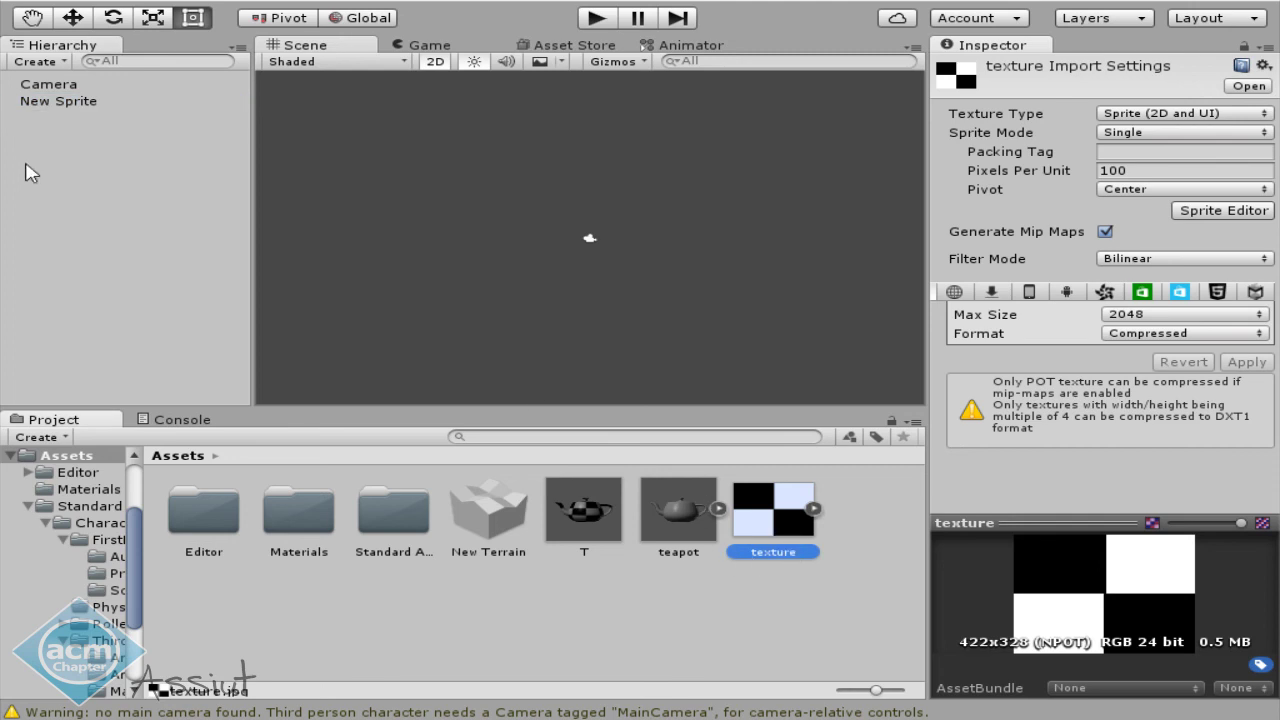
{"action": "left_click", "coordinate": [80, 123]}
Assign the checker texture to New Sprite's Sprite field.
{"action": "left_click", "coordinate": [77, 101]}
{"action": "left_click_drag", "start_coordinate": [787, 524], "coordinate": [1137, 215]}
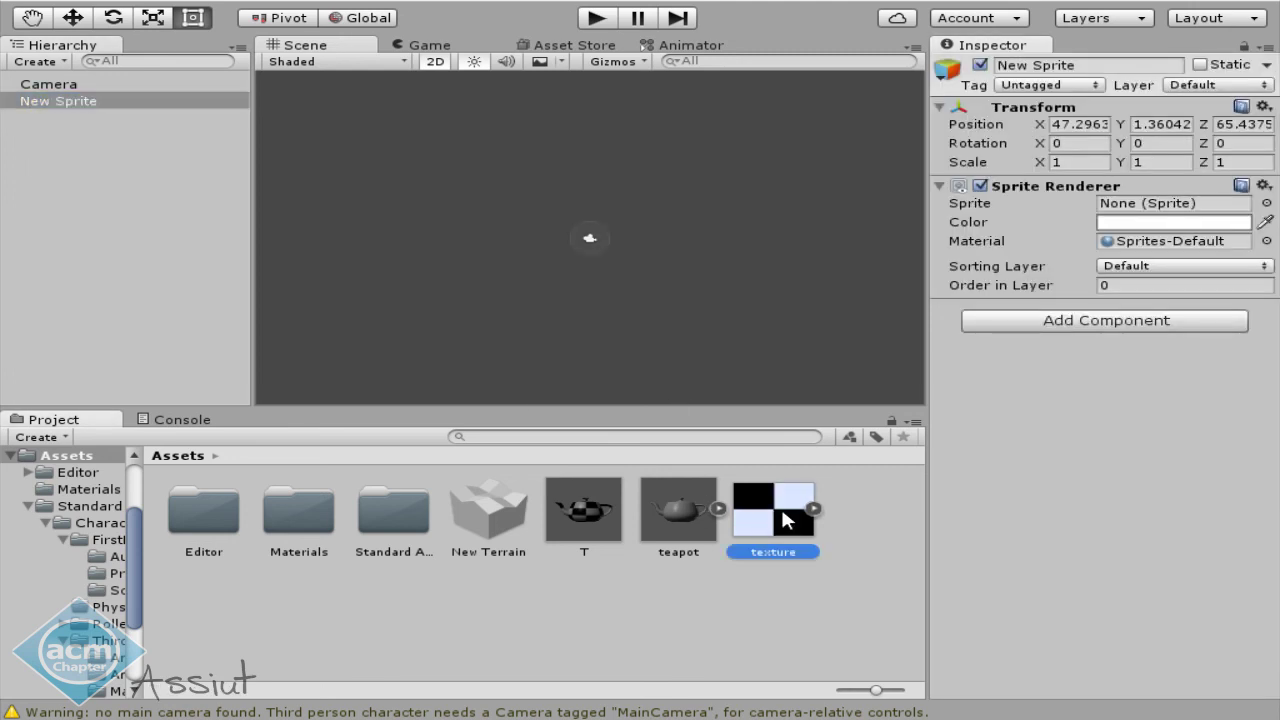
{"action": "scroll", "coordinate": [580, 263], "scroll_direction": "up", "scroll_amount": 2}
{"action": "scroll", "coordinate": [578, 266], "scroll_direction": "up", "scroll_amount": 2}
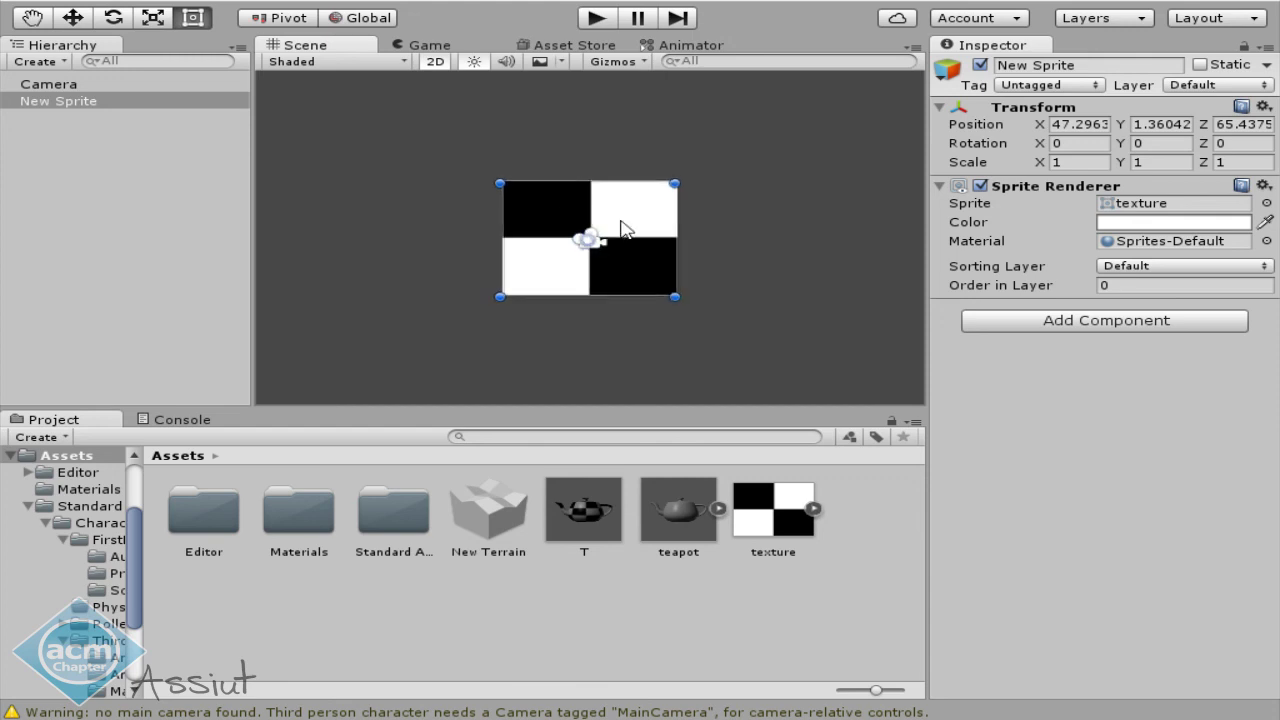
Drop two texture copies into the scene and shift New Sprite with the Move tool.
{"action": "left_click", "coordinate": [775, 545]}
{"action": "mouse_move", "coordinate": [775, 545]}
{"action": "left_mouse_down"}
{"action": "mouse_move", "coordinate": [752, 502]}
{"action": "mouse_move", "coordinate": [106, 250]}
{"action": "left_mouse_up"}
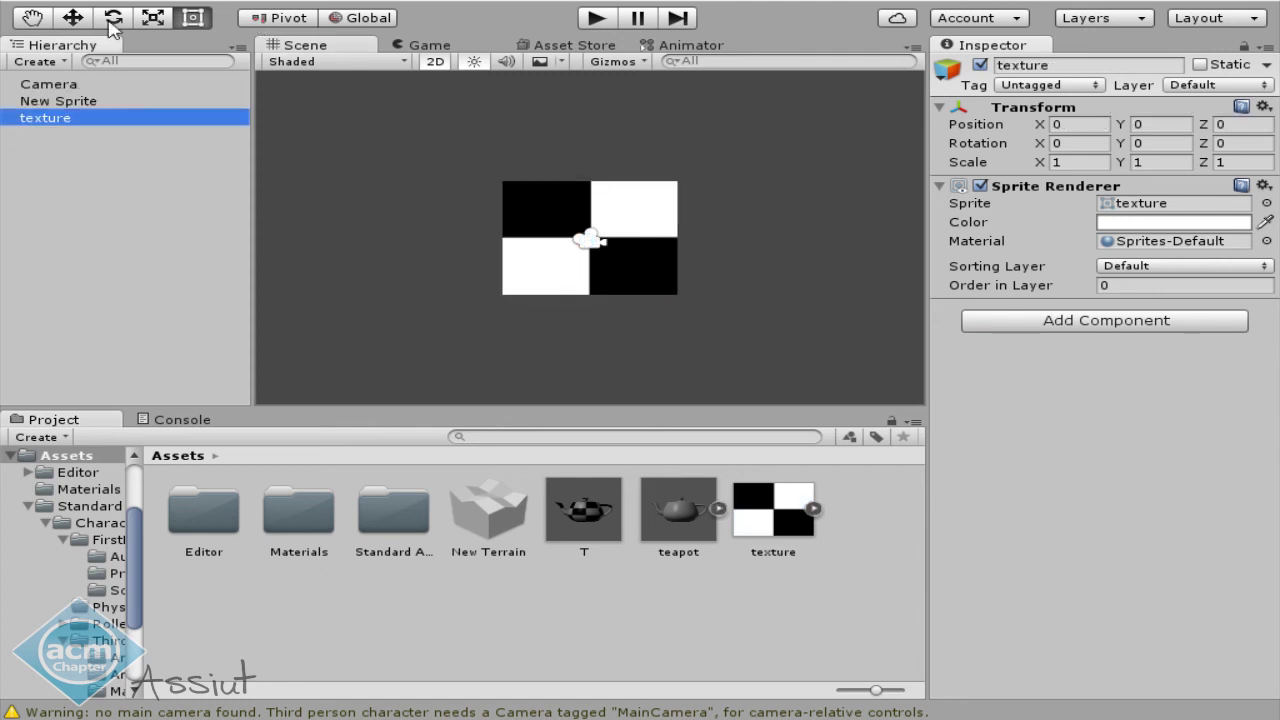
{"action": "left_click", "coordinate": [72, 17]}
{"action": "left_click", "coordinate": [666, 272]}
{"action": "left_click_drag", "start_coordinate": [666, 243], "coordinate": [661, 244]}
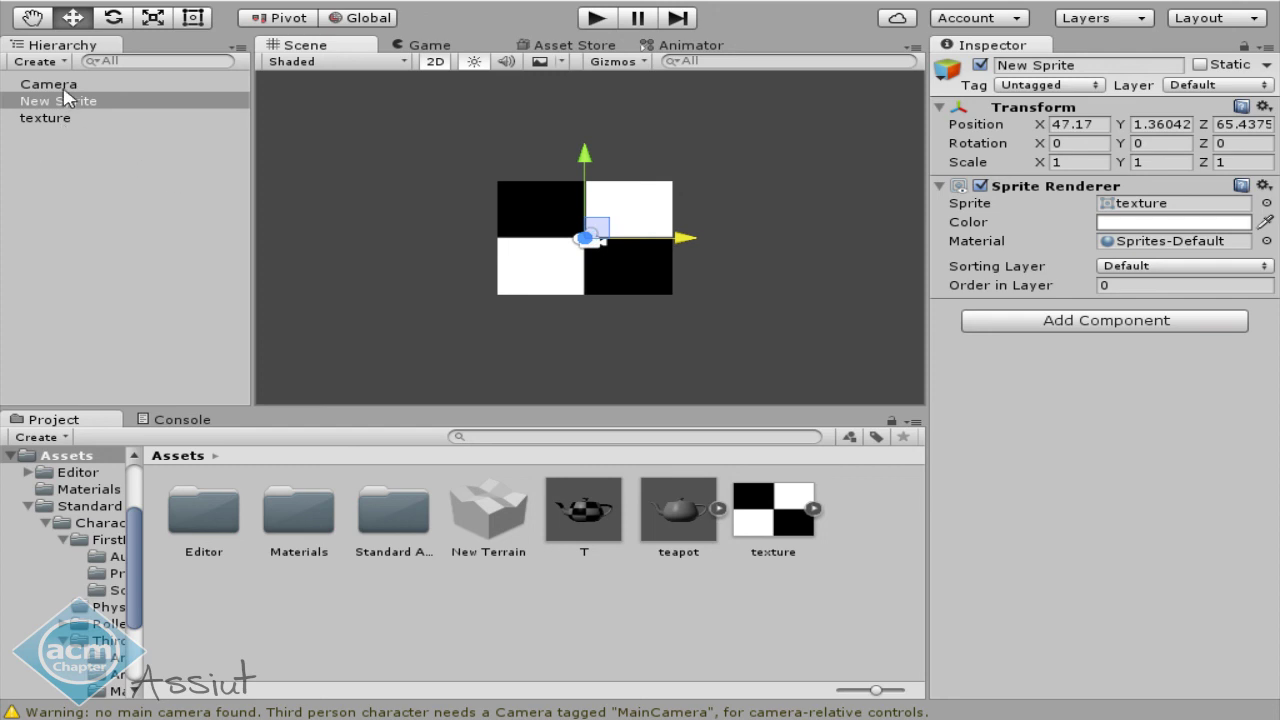
{"action": "left_click_drag", "start_coordinate": [777, 515], "coordinate": [160, 232]}
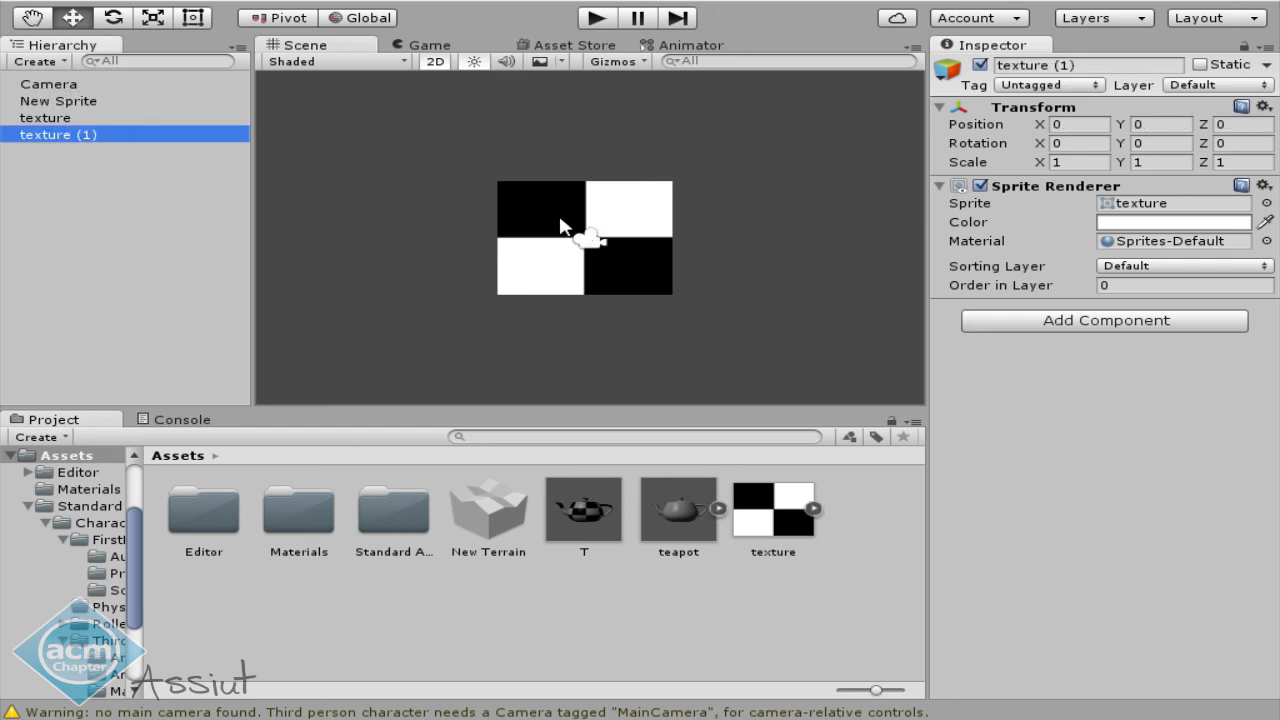
{"action": "left_click", "coordinate": [612, 238]}
{"action": "left_click_drag", "start_coordinate": [686, 238], "coordinate": [809, 238]}
{"action": "key", "text": "ctrl+z"}
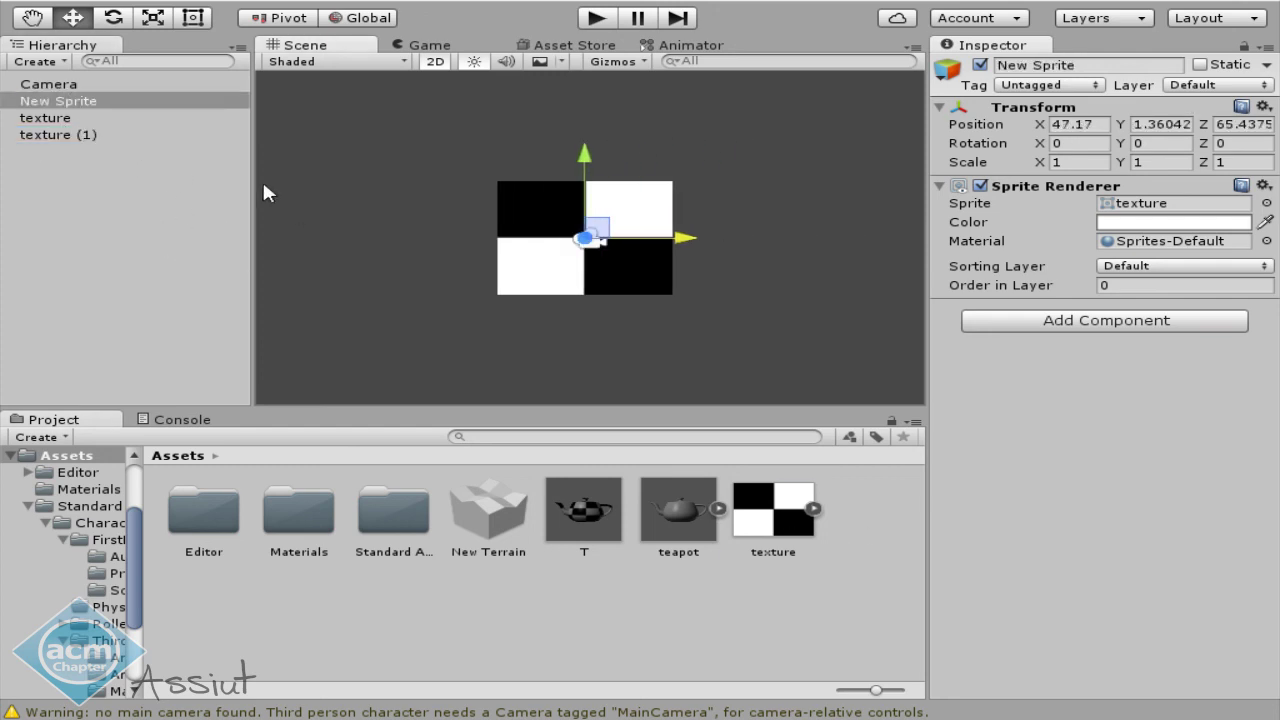
Reposition New Sprite left, then up and to the right beside the camera.
{"action": "left_click", "coordinate": [75, 136]}
{"action": "left_click", "coordinate": [640, 240]}
{"action": "left_click_drag", "start_coordinate": [651, 250], "coordinate": [509, 248]}
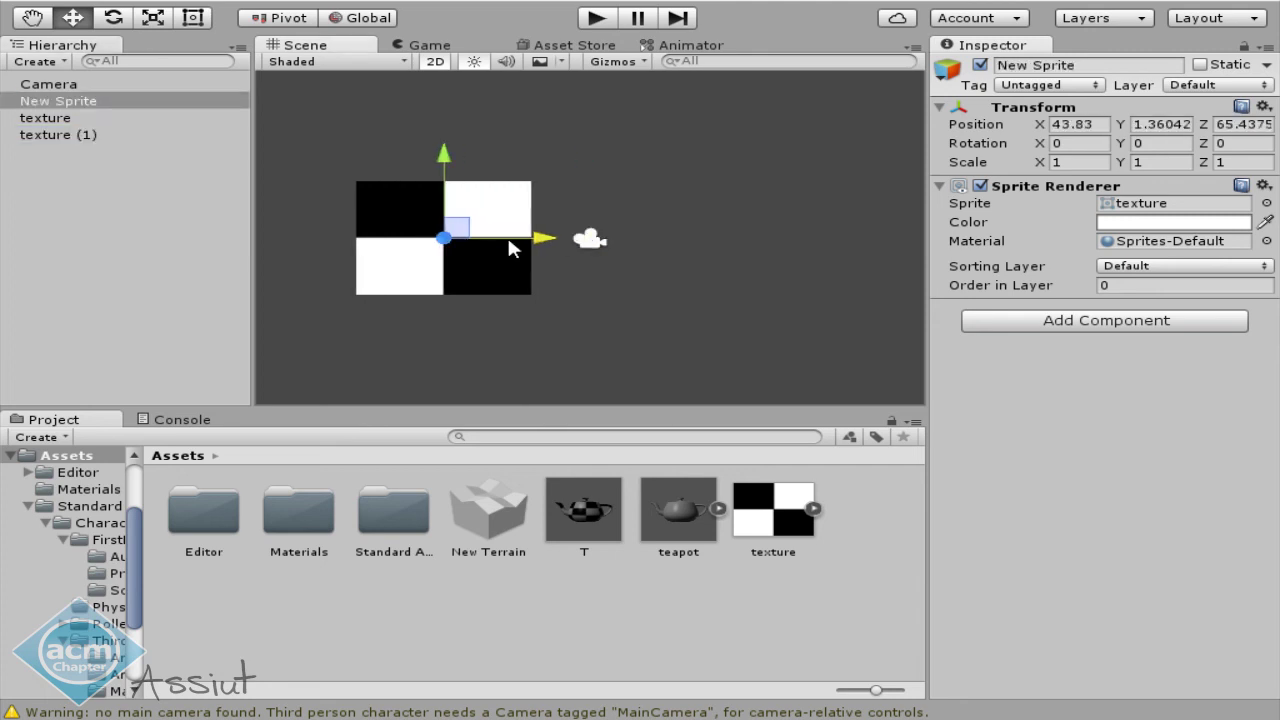
{"action": "left_click", "coordinate": [55, 134]}
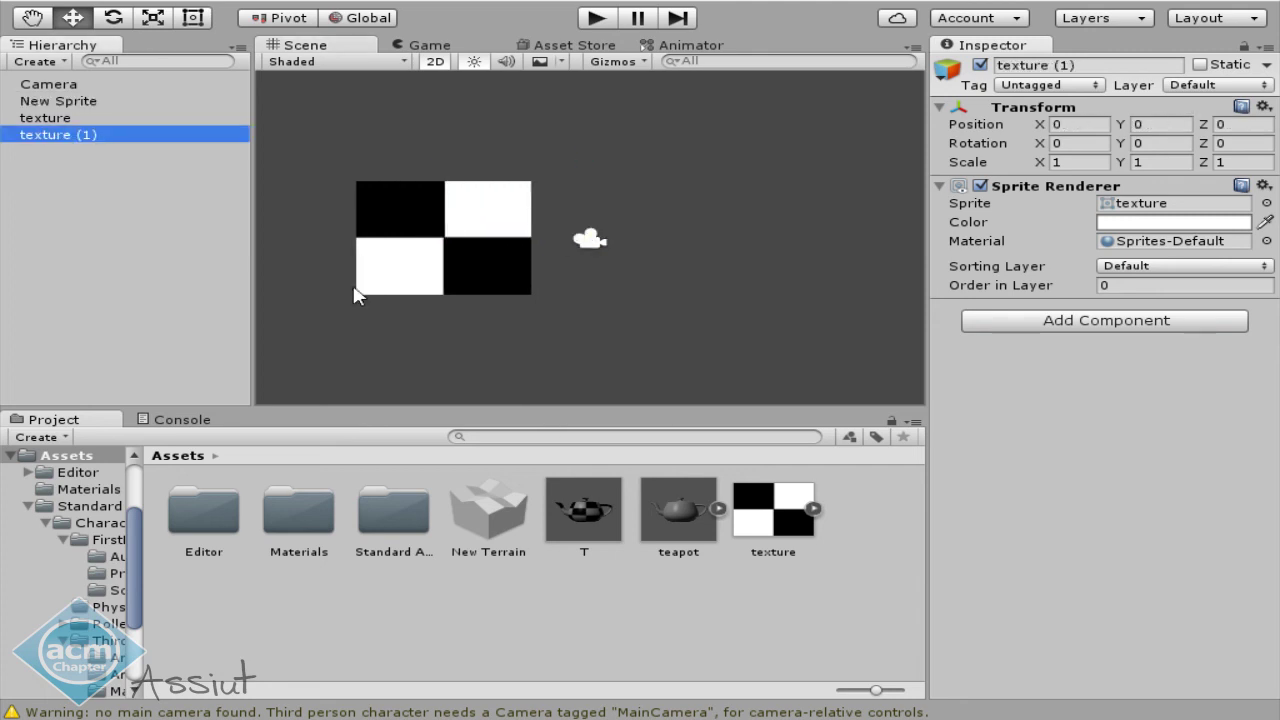
{"action": "left_click", "coordinate": [814, 509]}
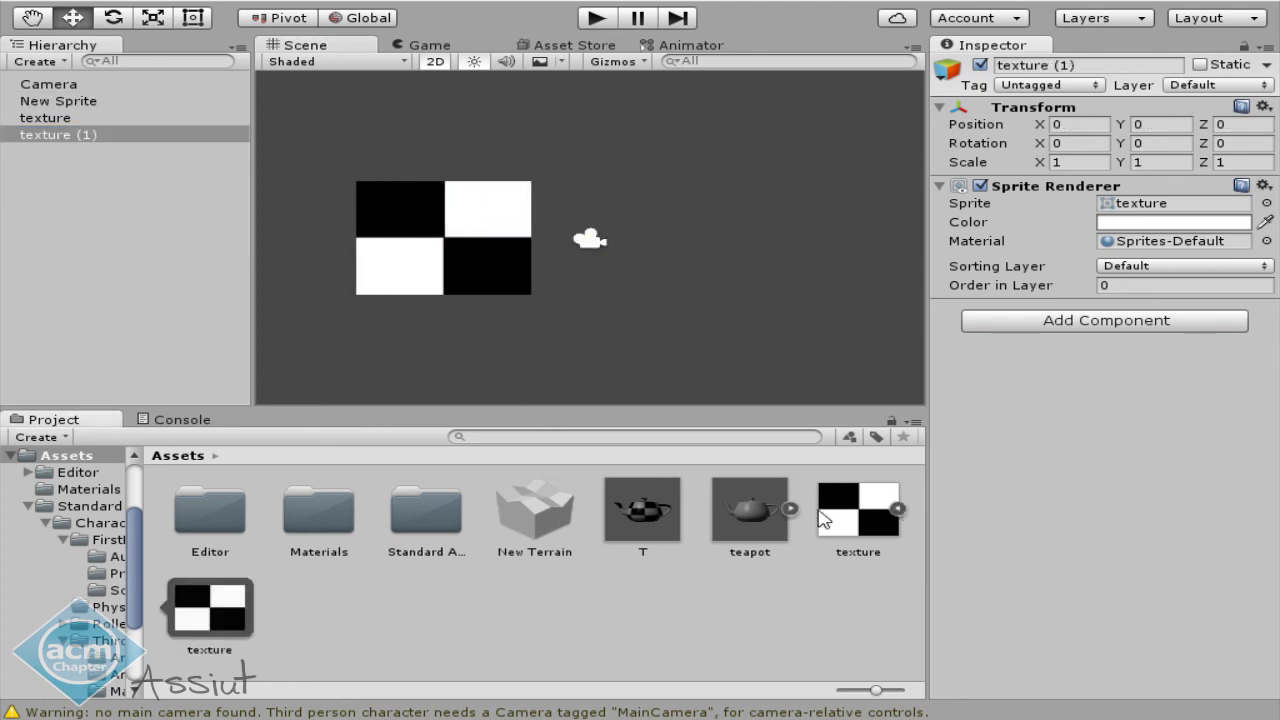
{"action": "left_click", "coordinate": [888, 510]}
{"action": "left_click", "coordinate": [80, 137]}
{"action": "left_click", "coordinate": [386, 223]}
{"action": "mouse_move", "coordinate": [471, 234]}
{"action": "left_mouse_down"}
{"action": "mouse_move", "coordinate": [531, 190]}
{"action": "mouse_move", "coordinate": [670, 245]}
{"action": "left_mouse_up"}
Delete the texture and texture (1) objects and nudge New Sprite to 47.93, 1.67, 65.44.
{"action": "left_click", "coordinate": [46, 119]}
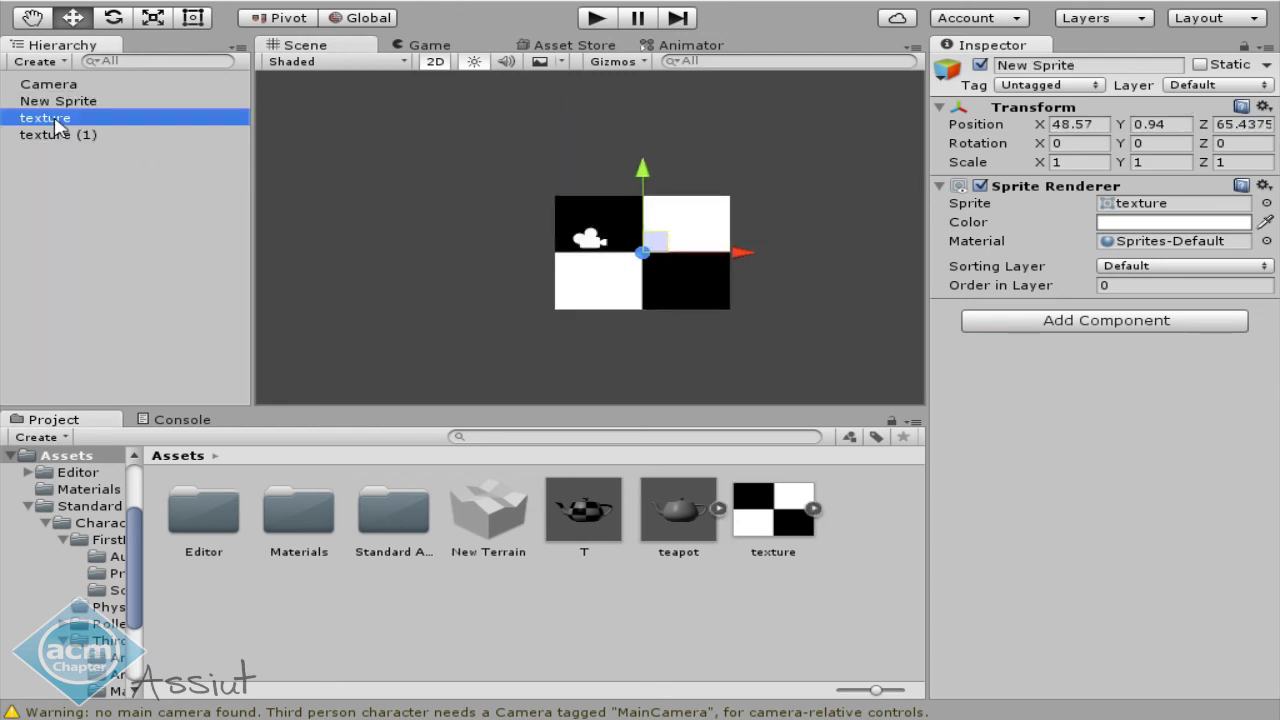
{"action": "key", "text": "Delete"}
{"action": "left_click", "coordinate": [50, 130]}
{"action": "key", "text": "Delete"}
{"action": "left_click", "coordinate": [68, 104]}
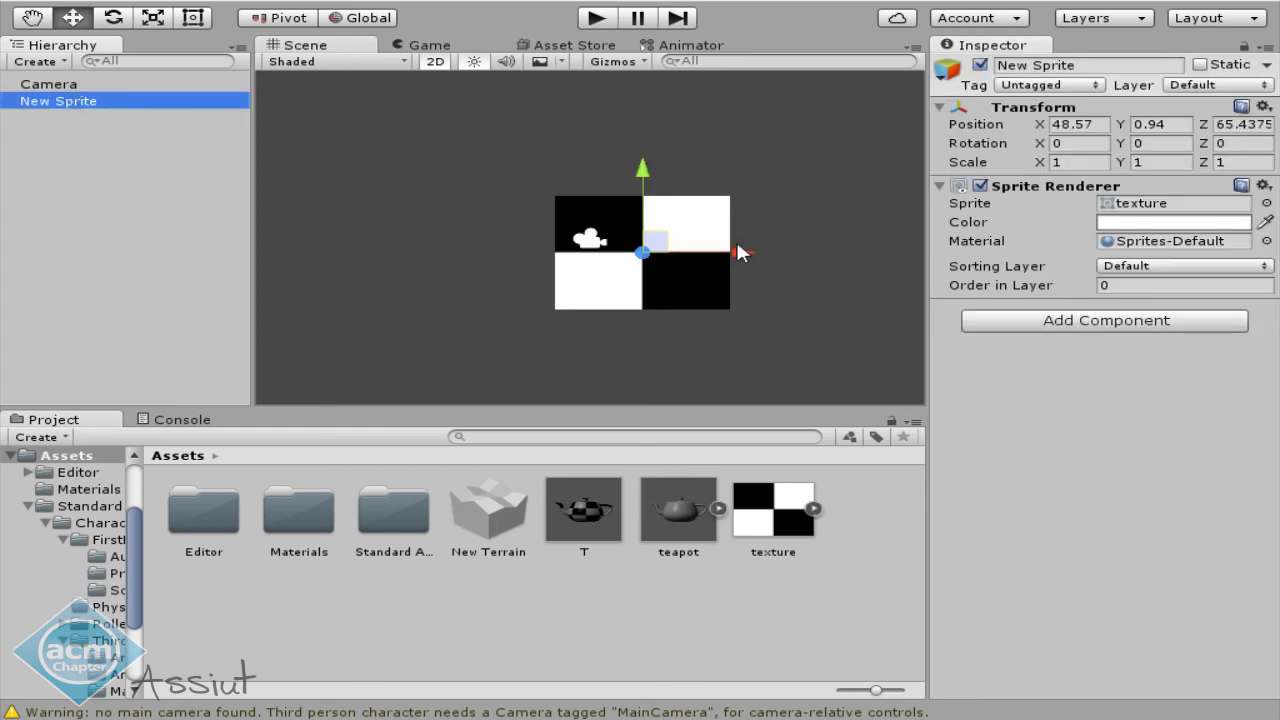
{"action": "mouse_move", "coordinate": [663, 238]}
{"action": "left_mouse_down"}
{"action": "mouse_move", "coordinate": [652, 228]}
{"action": "mouse_move", "coordinate": [676, 217]}
{"action": "mouse_move", "coordinate": [637, 214]}
{"action": "left_mouse_up"}
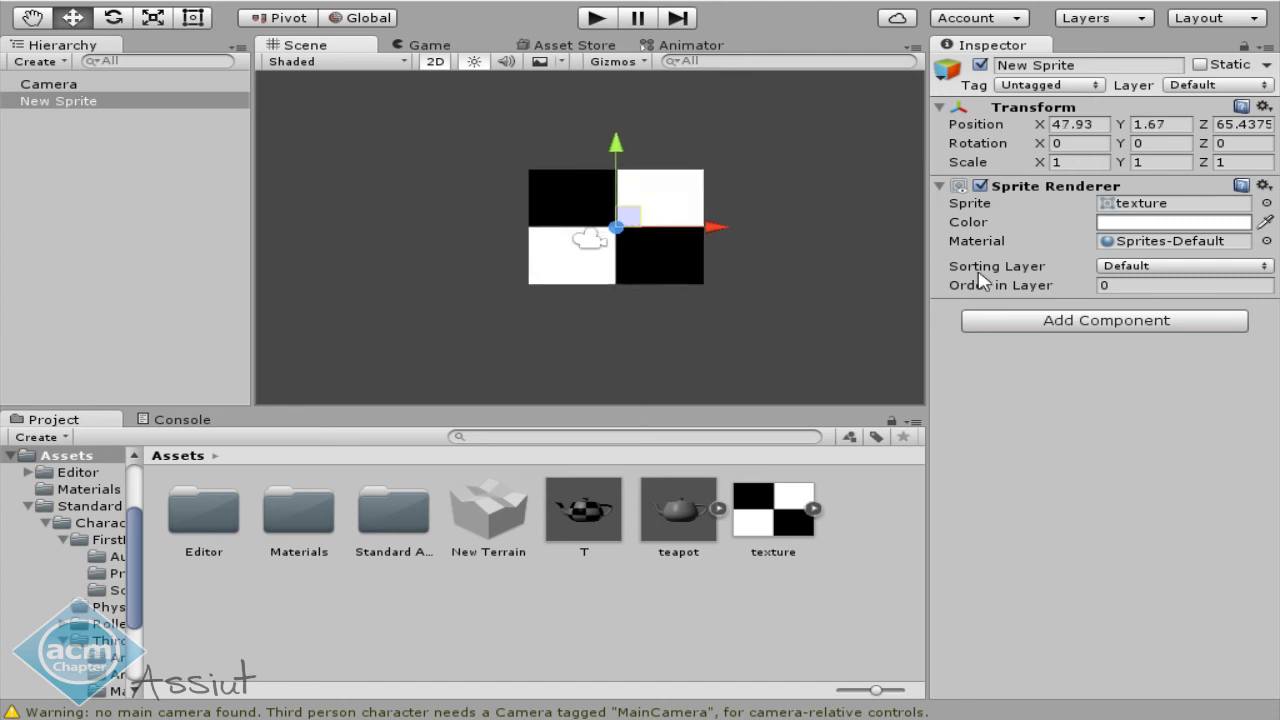
{"action": "left_click", "coordinate": [1058, 326]}
{"action": "left_click", "coordinate": [620, 293]}
Add a Plane, lower it to Y -1.28 and tilt it about -11.4° on X.
{"action": "left_click", "coordinate": [289, 4]}
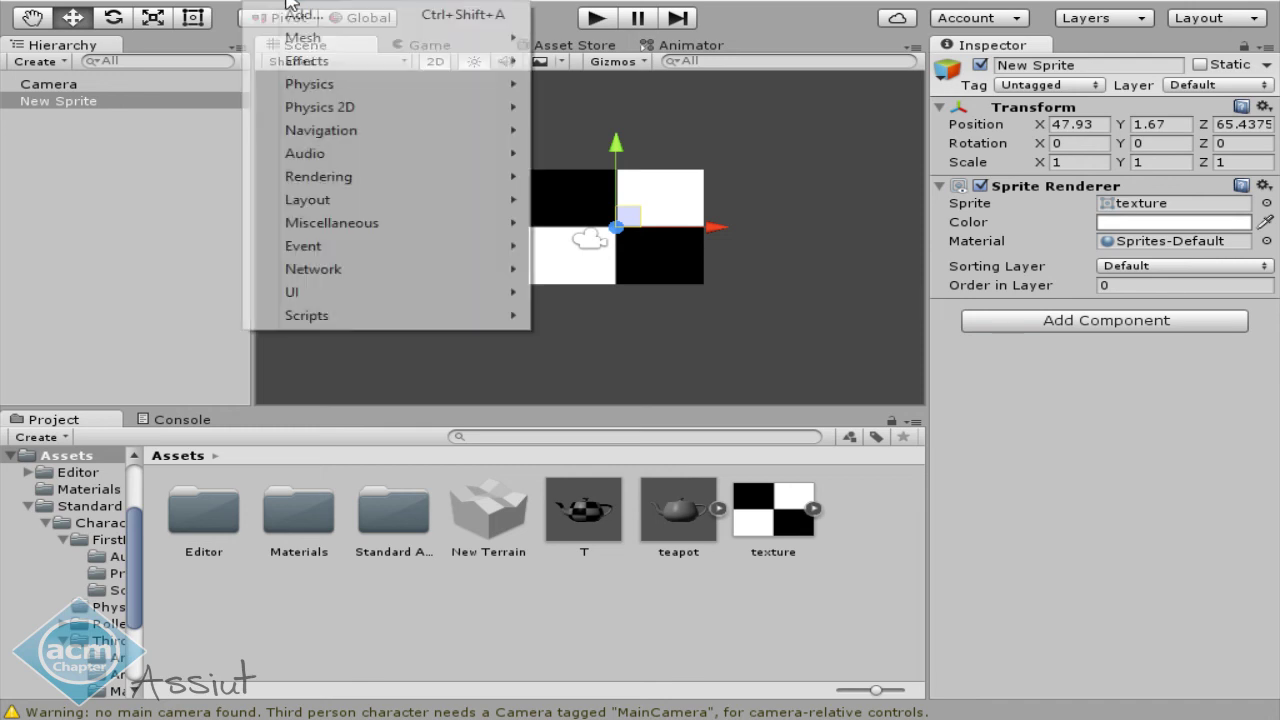
{"action": "mouse_move", "coordinate": [215, 3]}
{"action": "mouse_move", "coordinate": [230, 60]}
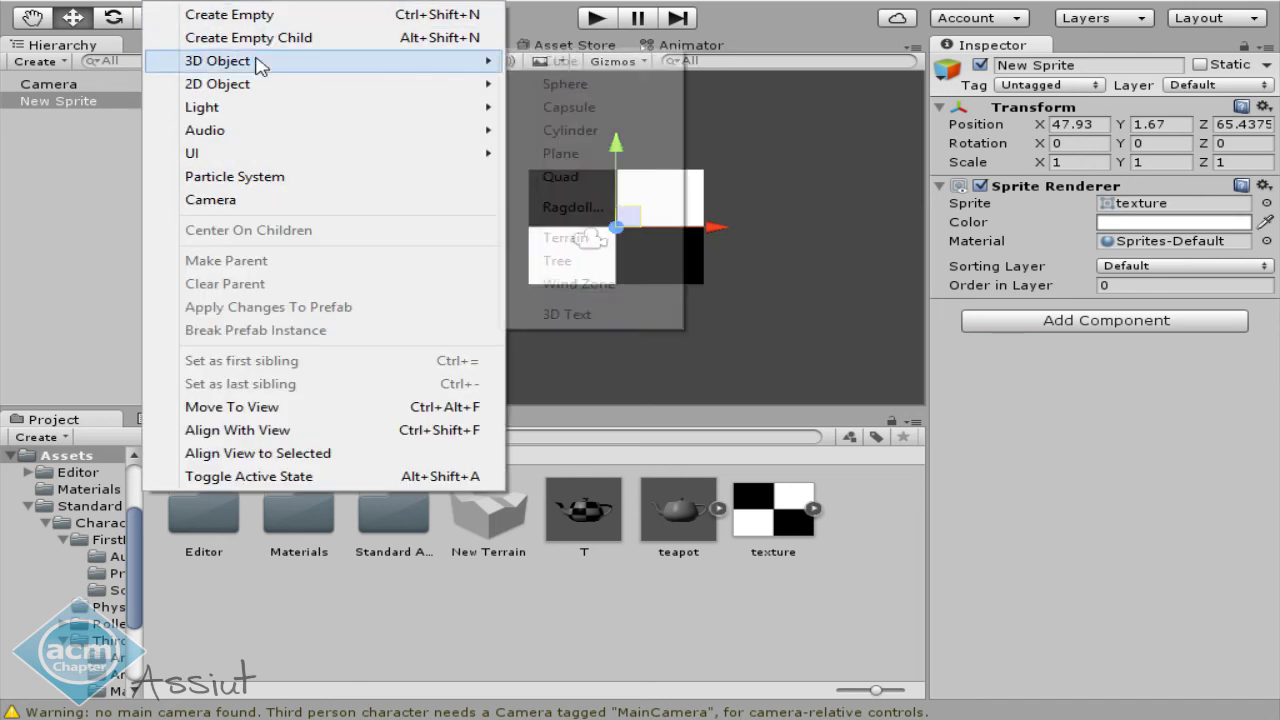
{"action": "left_click", "coordinate": [560, 161]}
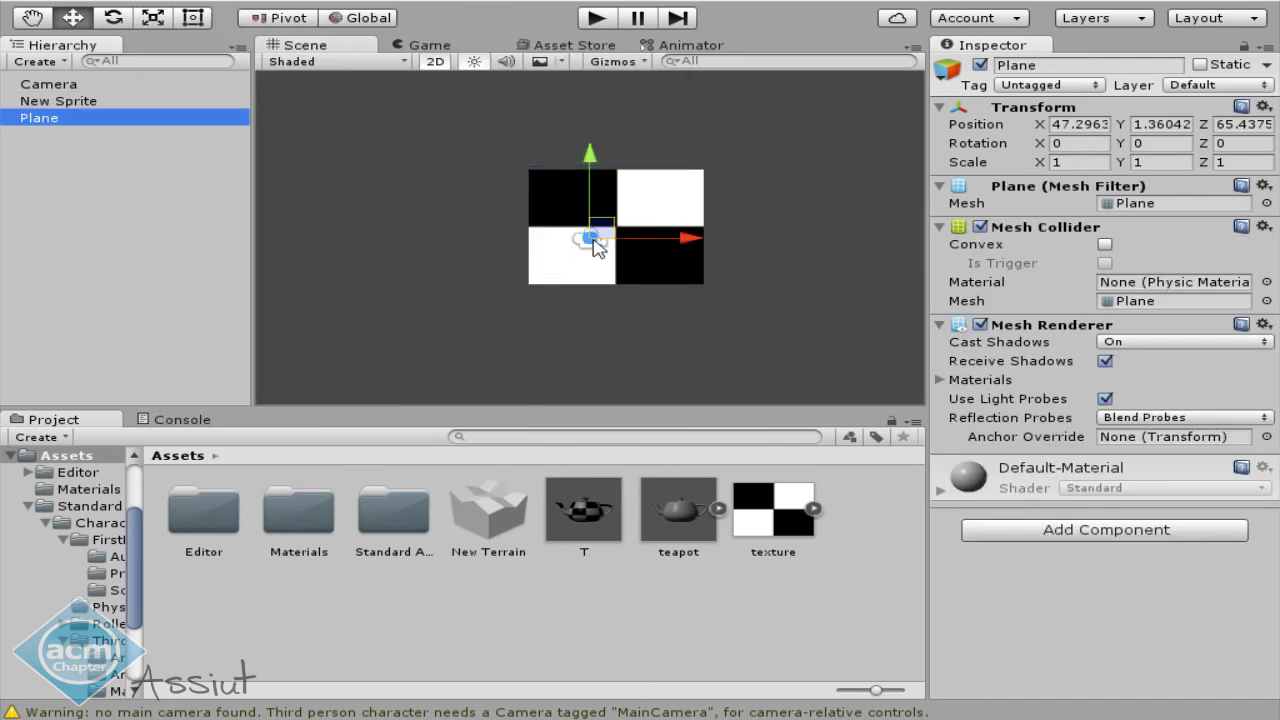
{"action": "left_click_drag", "start_coordinate": [592, 188], "coordinate": [592, 281]}
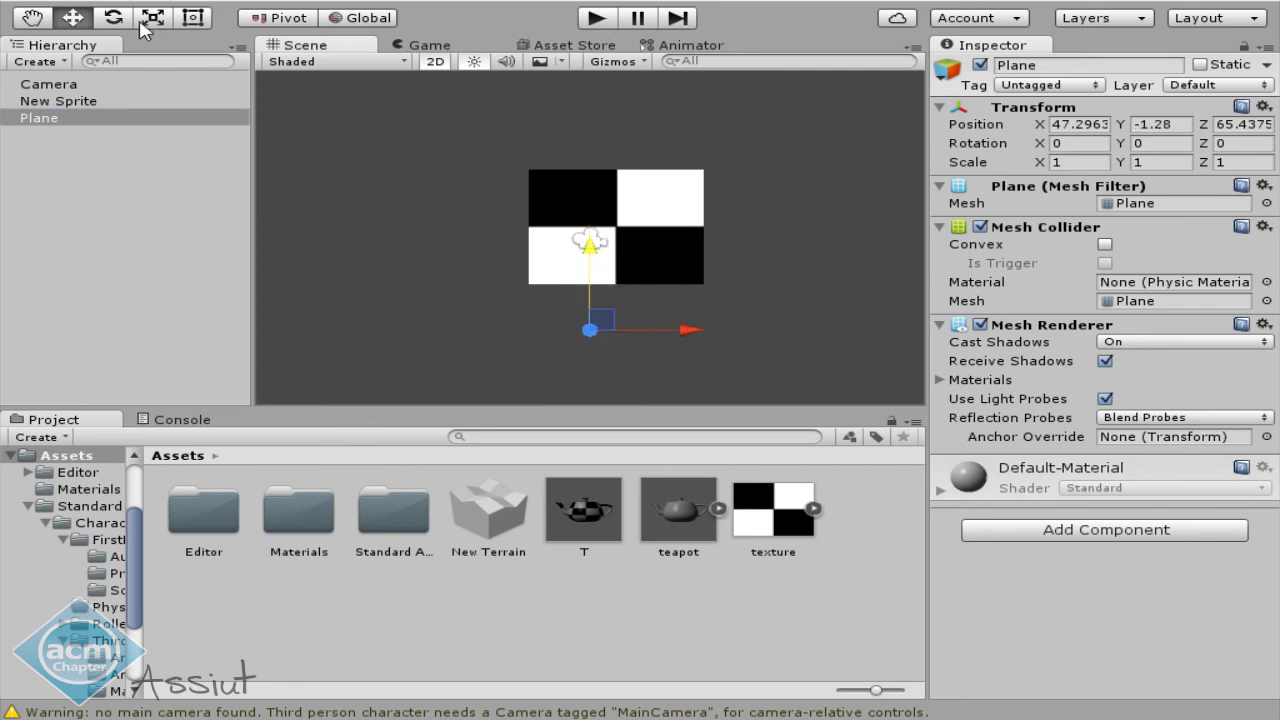
{"action": "key", "text": "e"}
{"action": "mouse_move", "coordinate": [586, 278]}
{"action": "left_mouse_down"}
{"action": "mouse_move", "coordinate": [590, 333]}
{"action": "mouse_move", "coordinate": [620, 257]}
{"action": "mouse_move", "coordinate": [626, 331]}
{"action": "mouse_move", "coordinate": [621, 313]}
{"action": "left_mouse_up"}
Check the plane in 3D perspective, recentre it, return to 2D and select the Camera.
{"action": "left_click", "coordinate": [435, 61]}
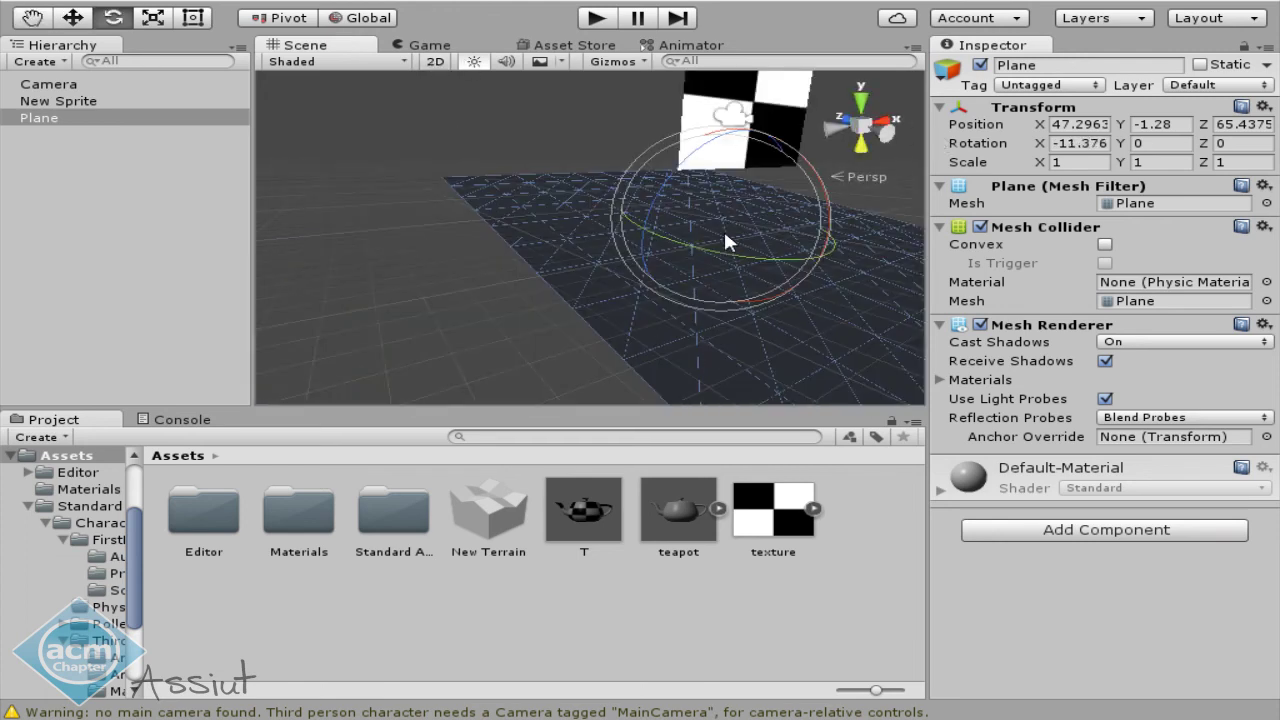
{"action": "middle_click_drag", "start_coordinate": [723, 228], "coordinate": [602, 300]}
{"action": "left_click", "coordinate": [435, 61]}
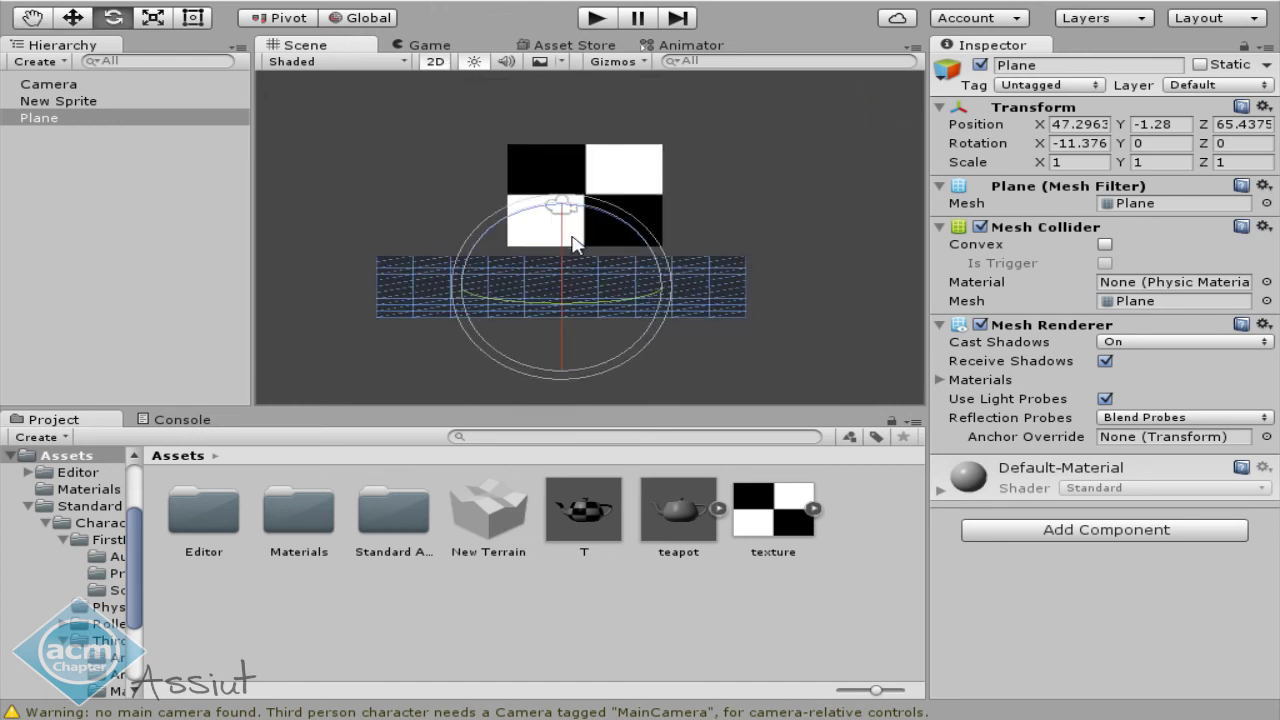
{"action": "left_click", "coordinate": [48, 86]}
Set the Camera to Perspective projection and check its render in the Game view.
{"action": "left_click", "coordinate": [1148, 270]}
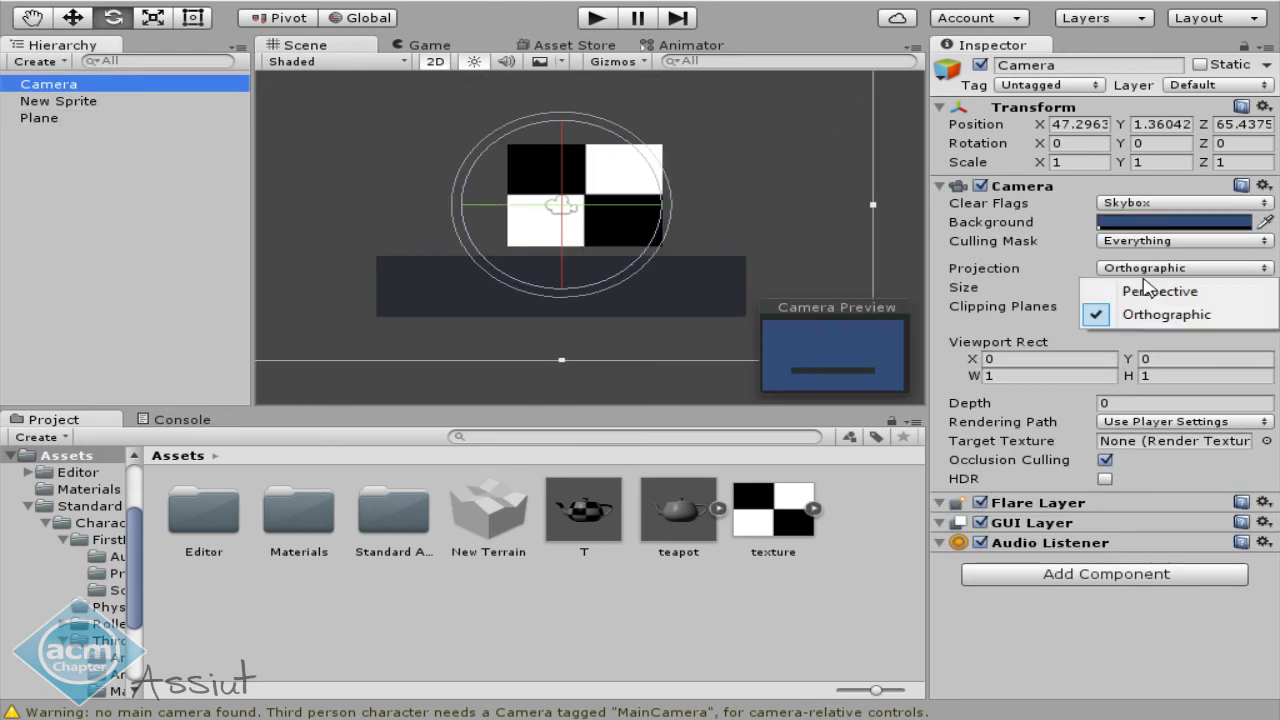
{"action": "left_click", "coordinate": [1148, 291]}
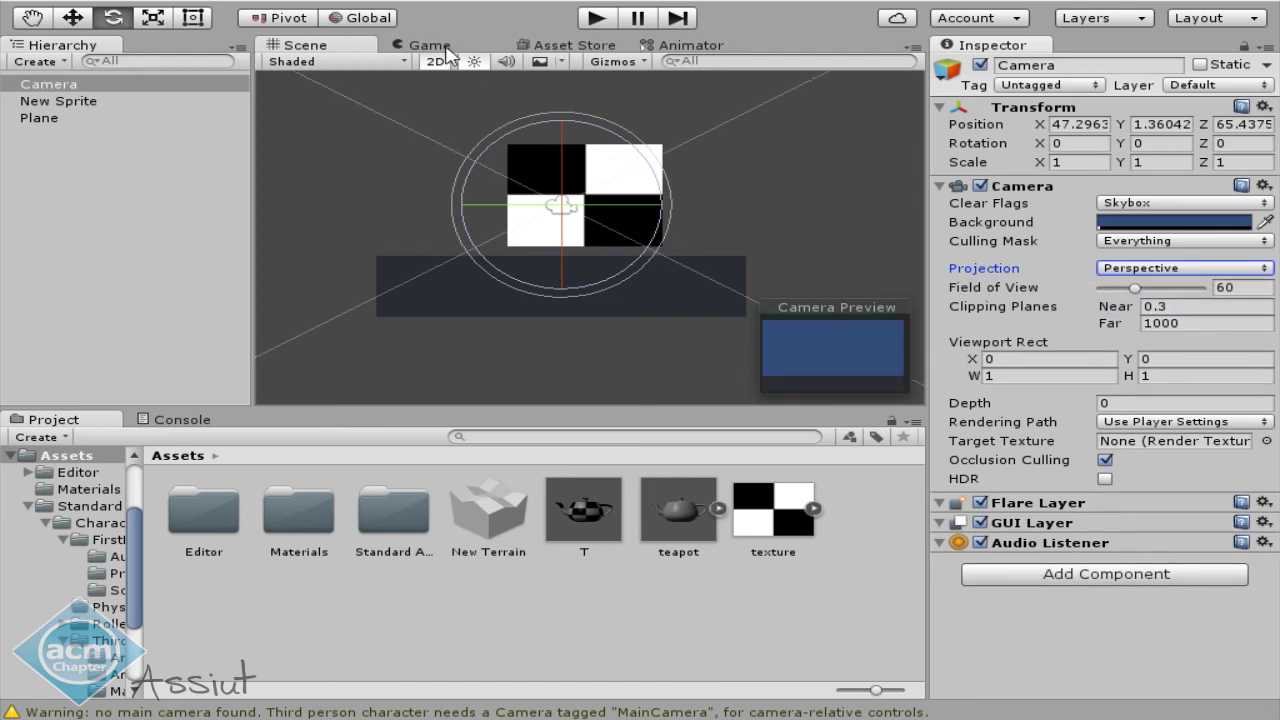
{"action": "left_click", "coordinate": [446, 47]}
{"action": "left_click", "coordinate": [305, 46]}
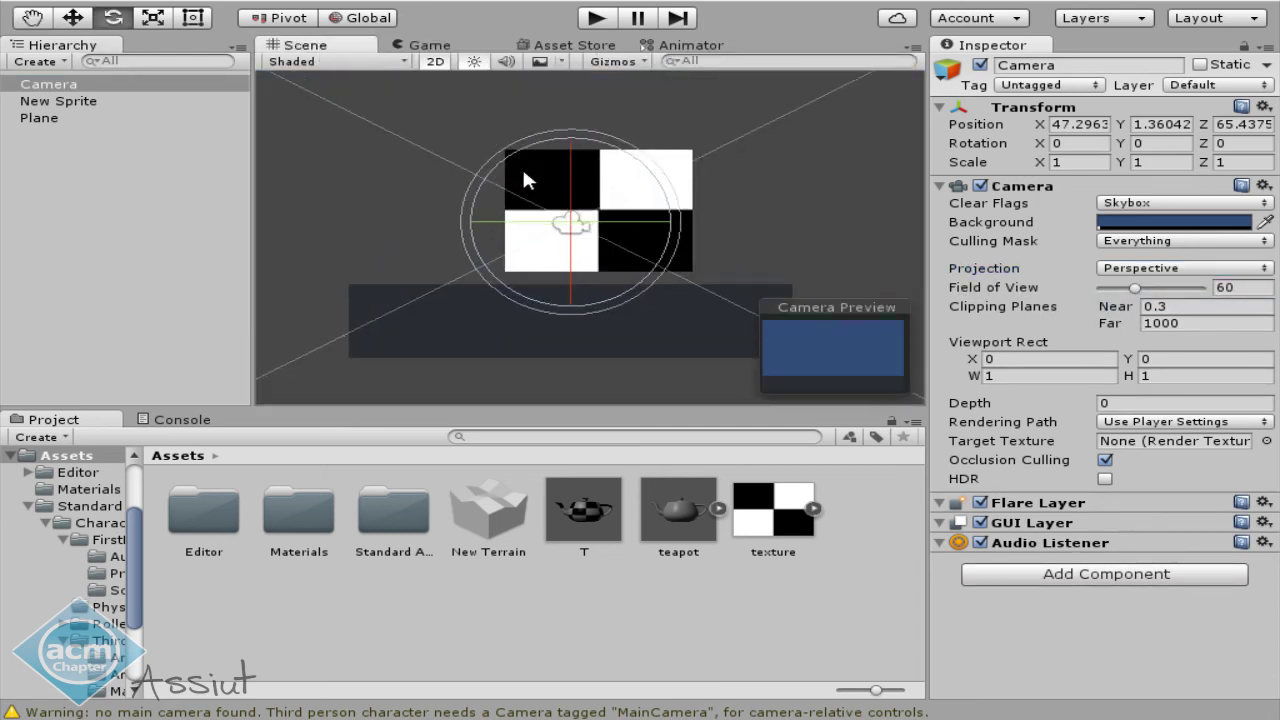
{"action": "scroll", "coordinate": [543, 206], "scroll_direction": "up", "scroll_amount": 3}
{"action": "scroll", "coordinate": [556, 222], "scroll_direction": "down", "scroll_amount": 1}
{"action": "middle_click_drag", "start_coordinate": [523, 224], "coordinate": [523, 249]}
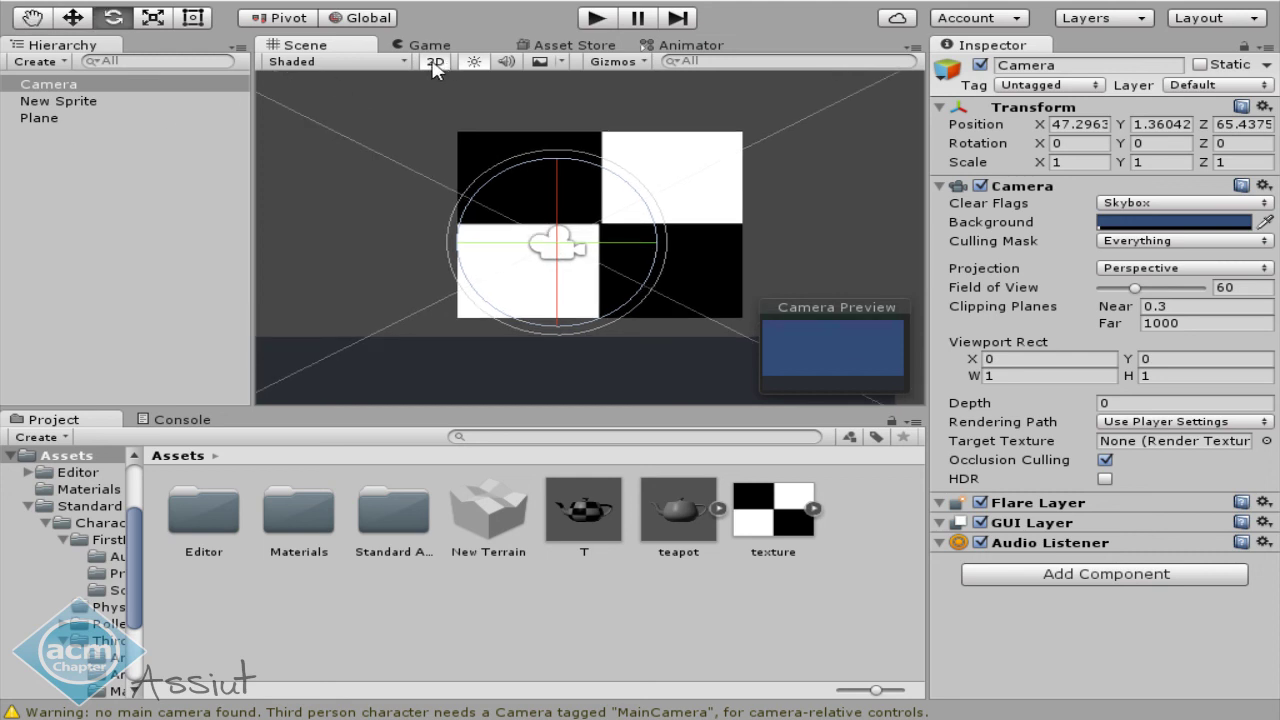
Move the Camera to the current view at 47.78, 1.44, 54.63, then set it back to Orthographic.
{"action": "left_click", "coordinate": [290, 2]}
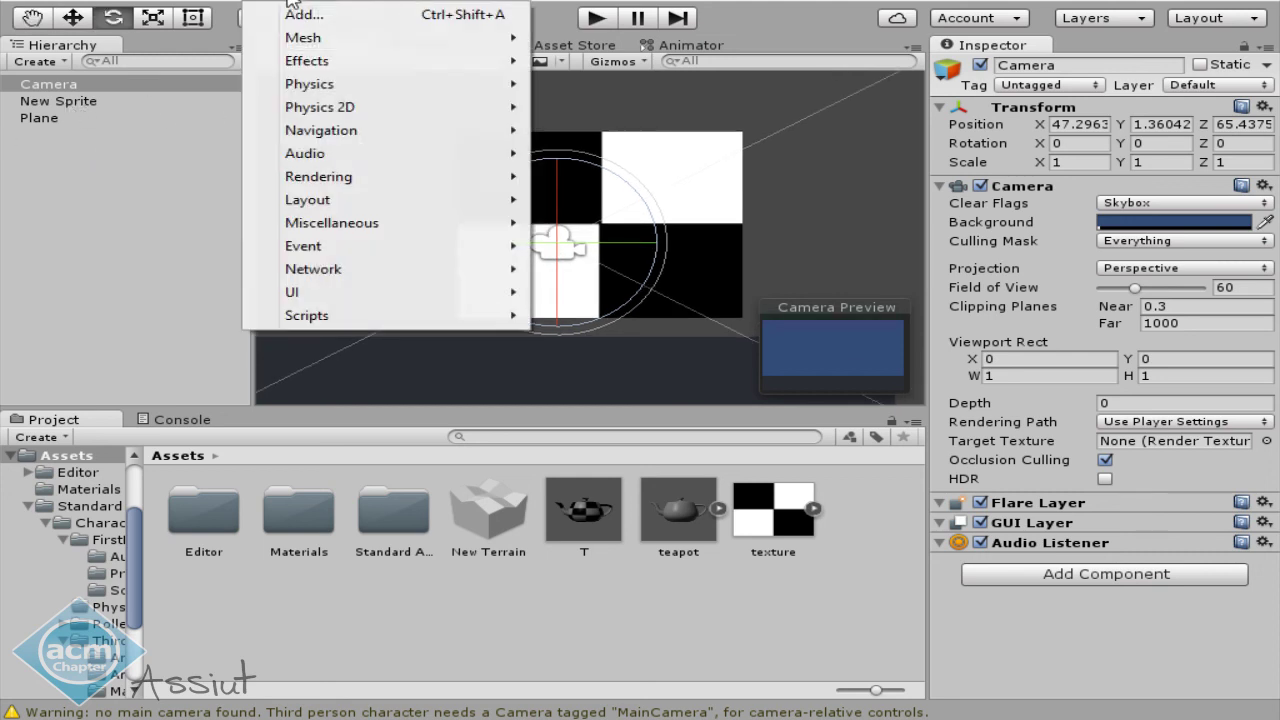
{"action": "mouse_move", "coordinate": [148, 6]}
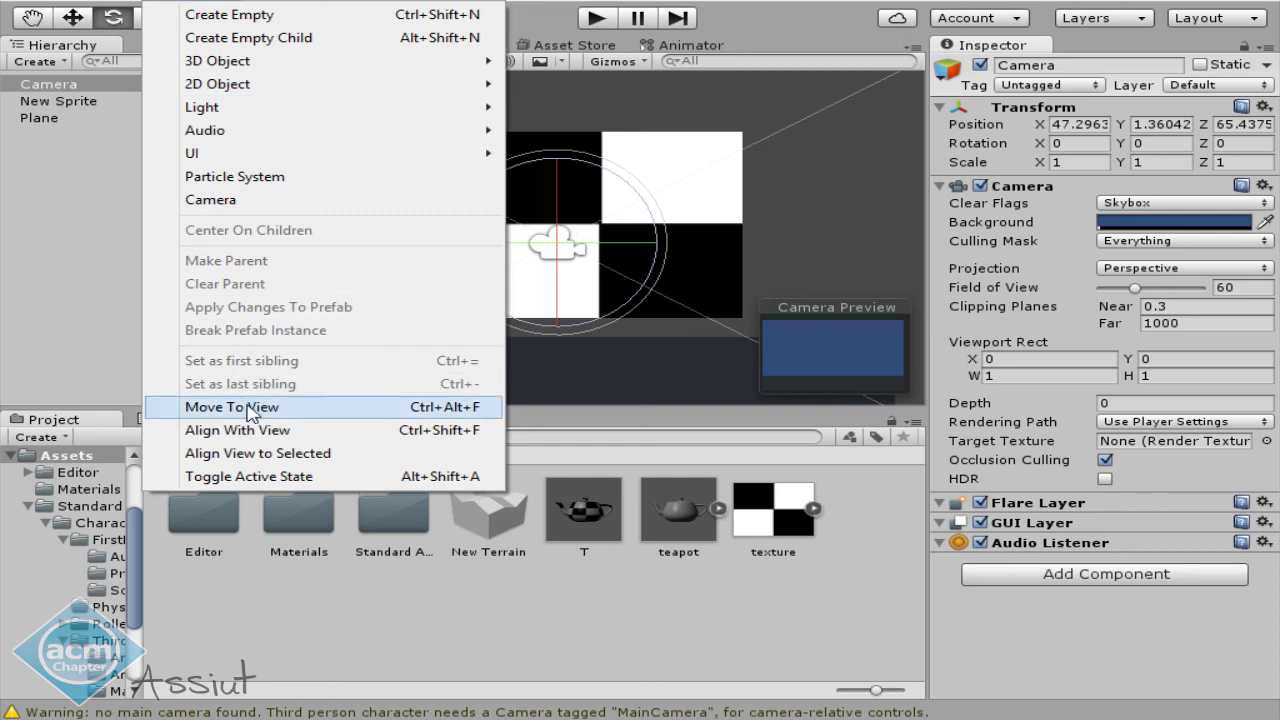
{"action": "left_click", "coordinate": [250, 409]}
{"action": "left_click", "coordinate": [430, 46]}
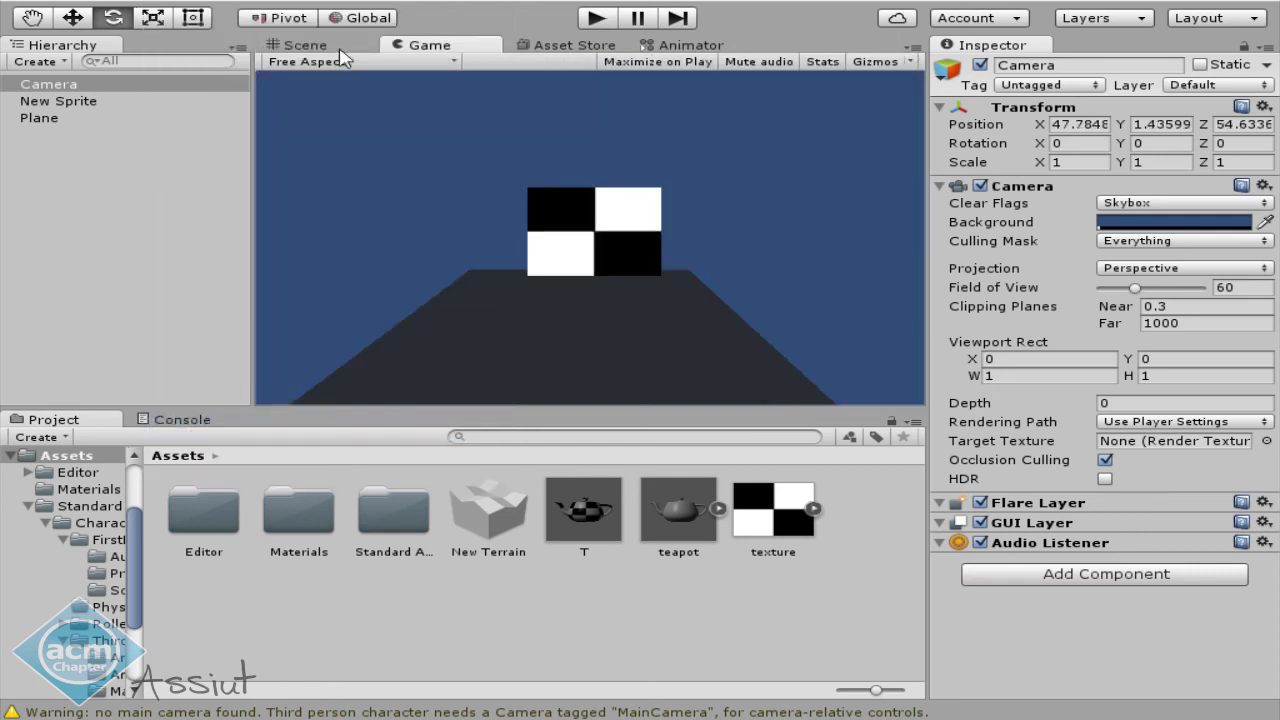
{"action": "left_click", "coordinate": [286, 46]}
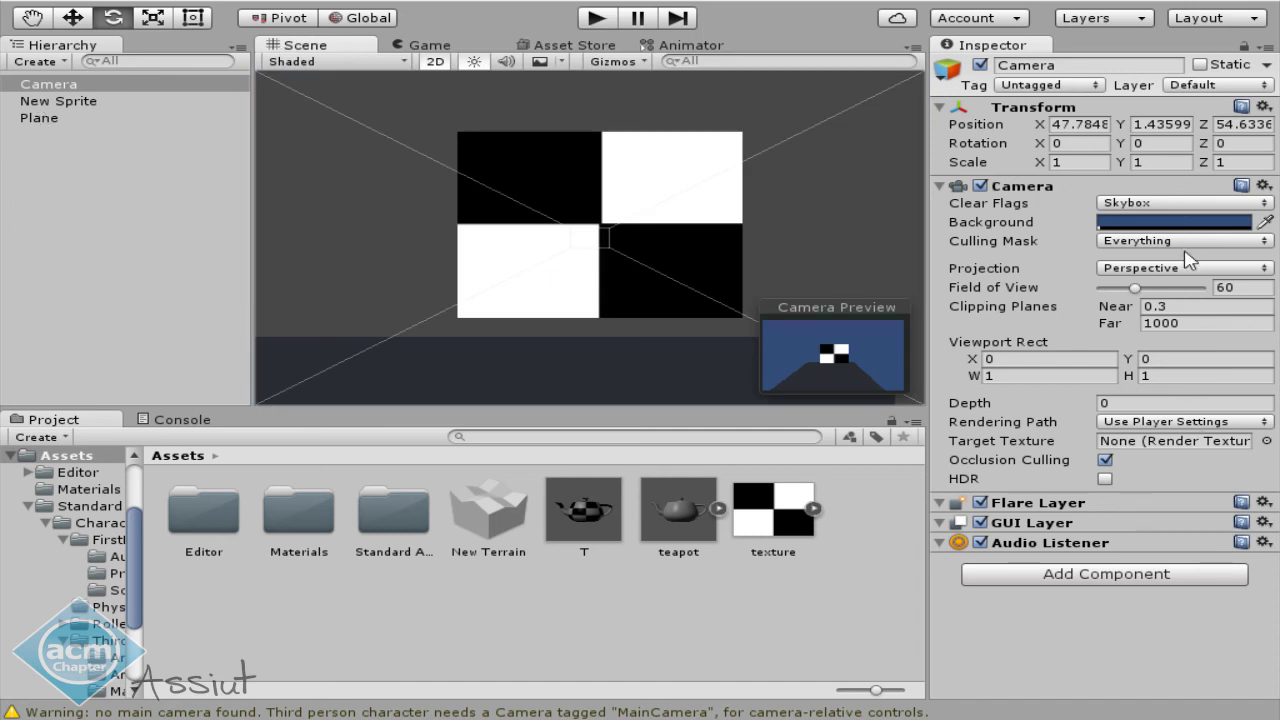
{"action": "left_click", "coordinate": [1180, 268]}
{"action": "left_click", "coordinate": [1166, 314]}
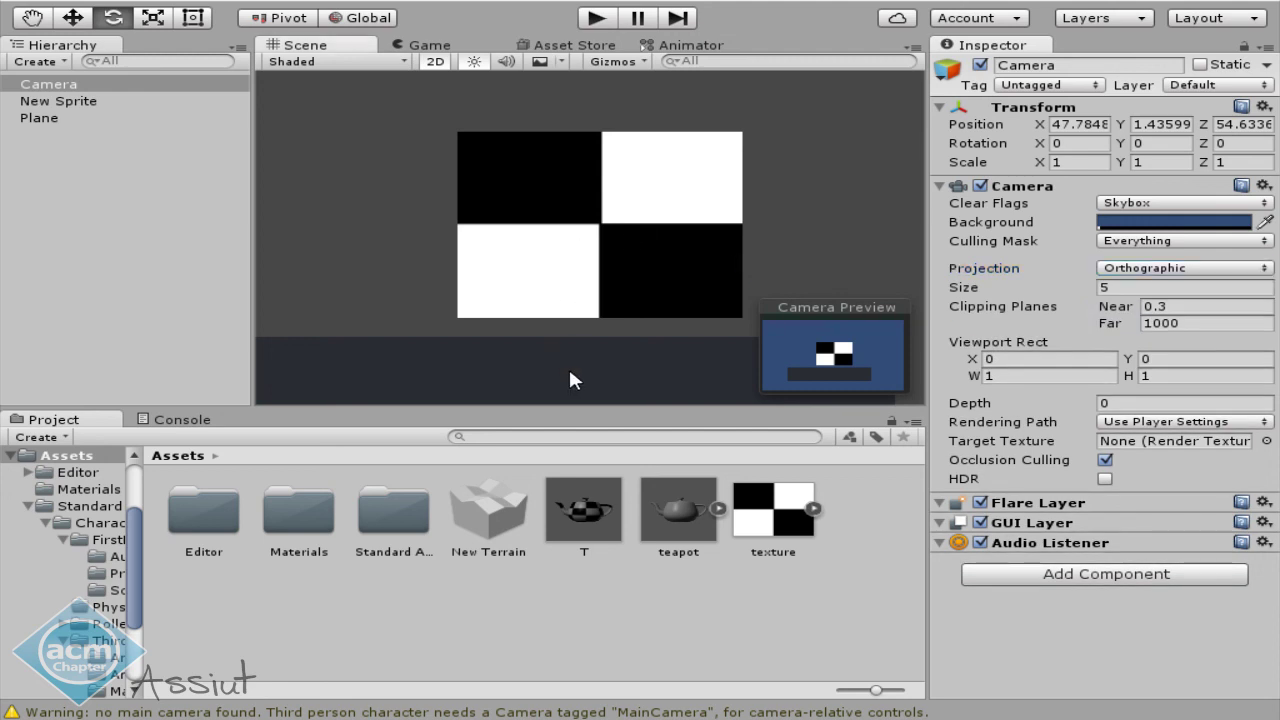
With the Game view showing, select the Plane in the Hierarchy and delete it.
{"action": "left_click", "coordinate": [449, 44]}
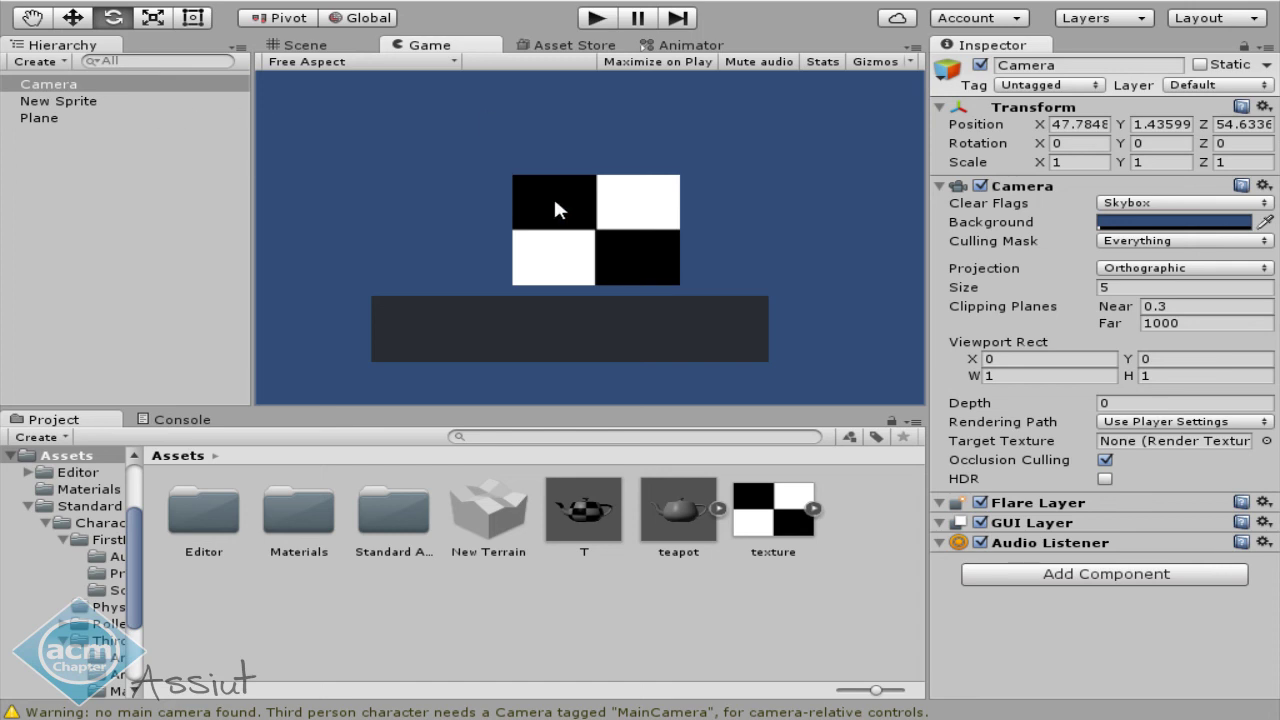
{"action": "left_click", "coordinate": [10, 118]}
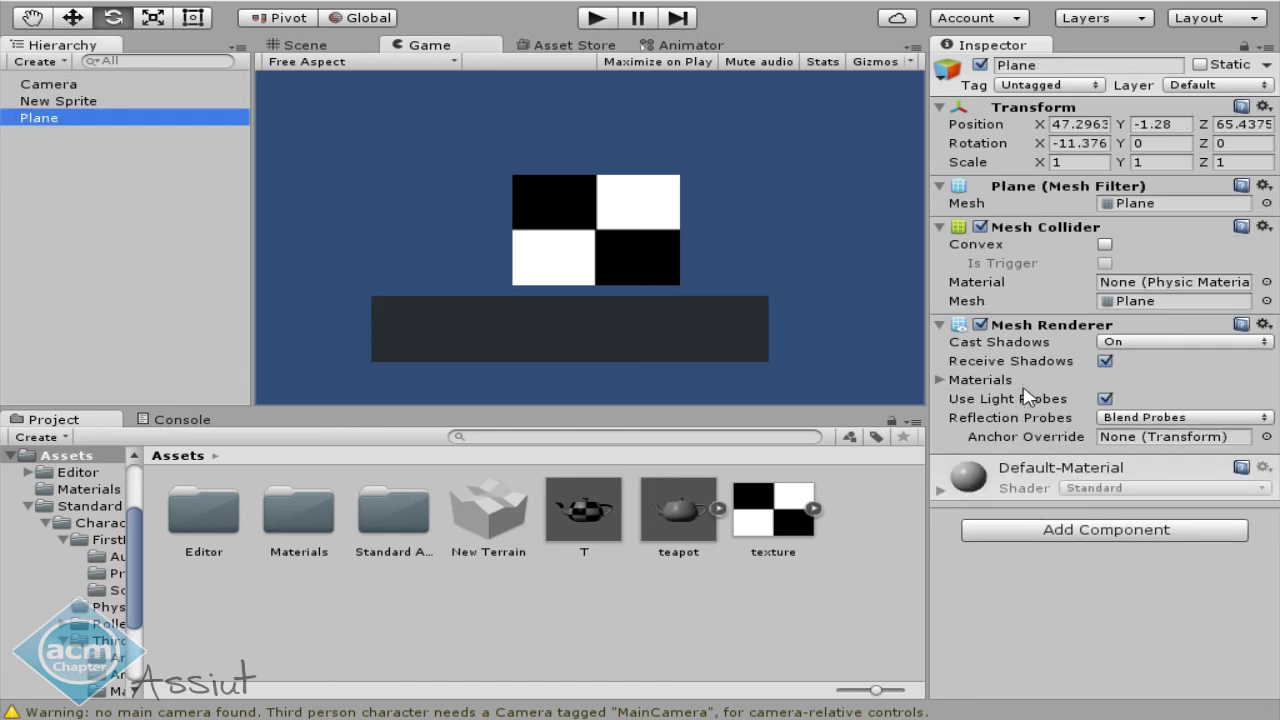
{"action": "left_click", "coordinate": [99, 103]}
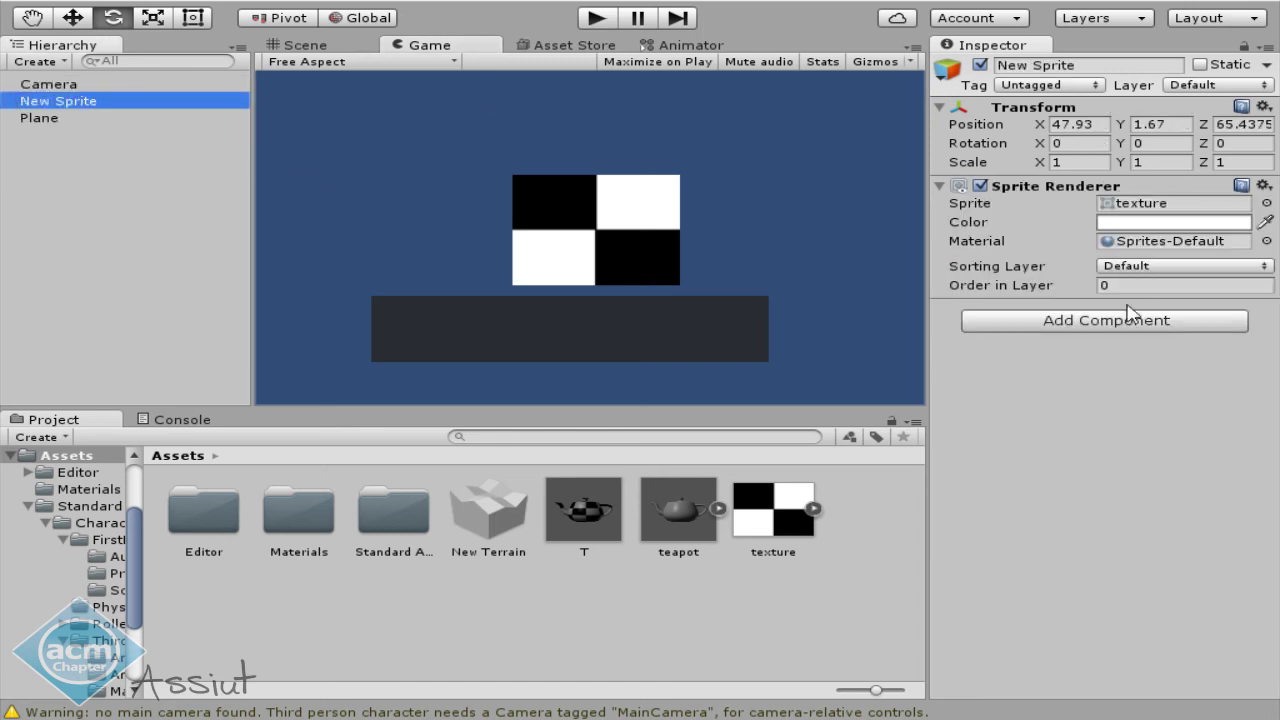
{"action": "left_click", "coordinate": [44, 122]}
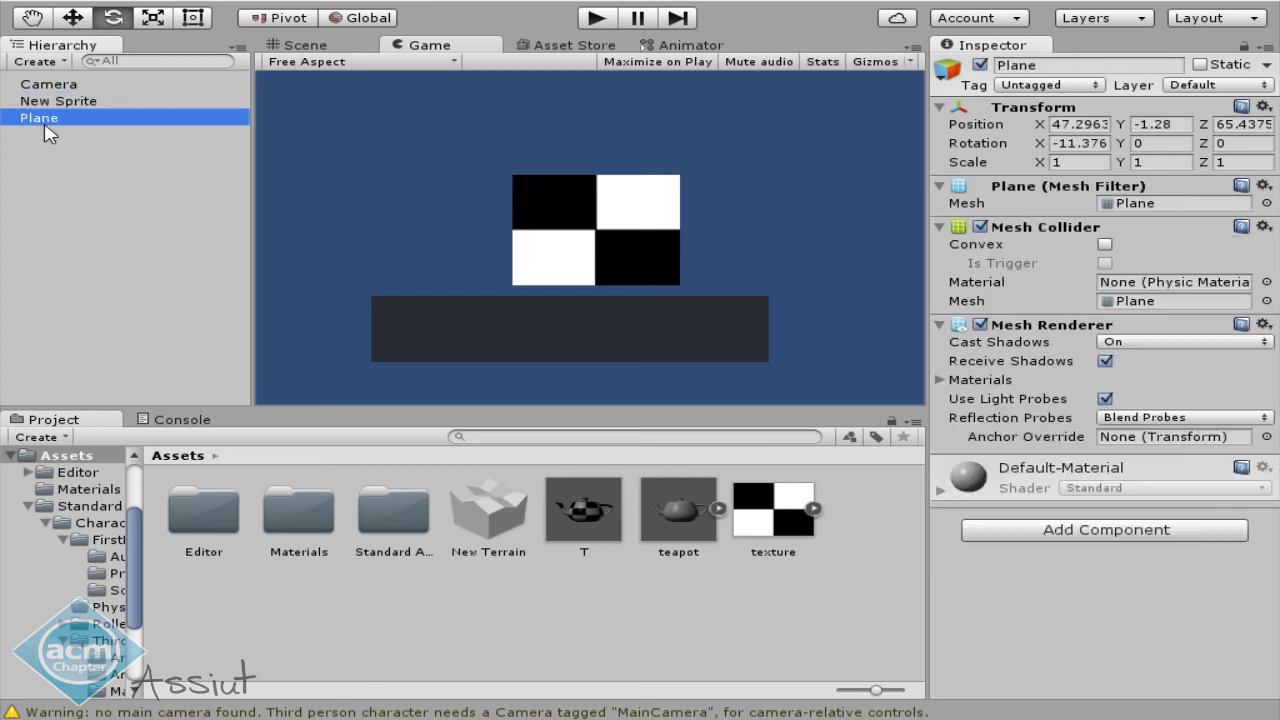
{"action": "key", "text": "Delete"}
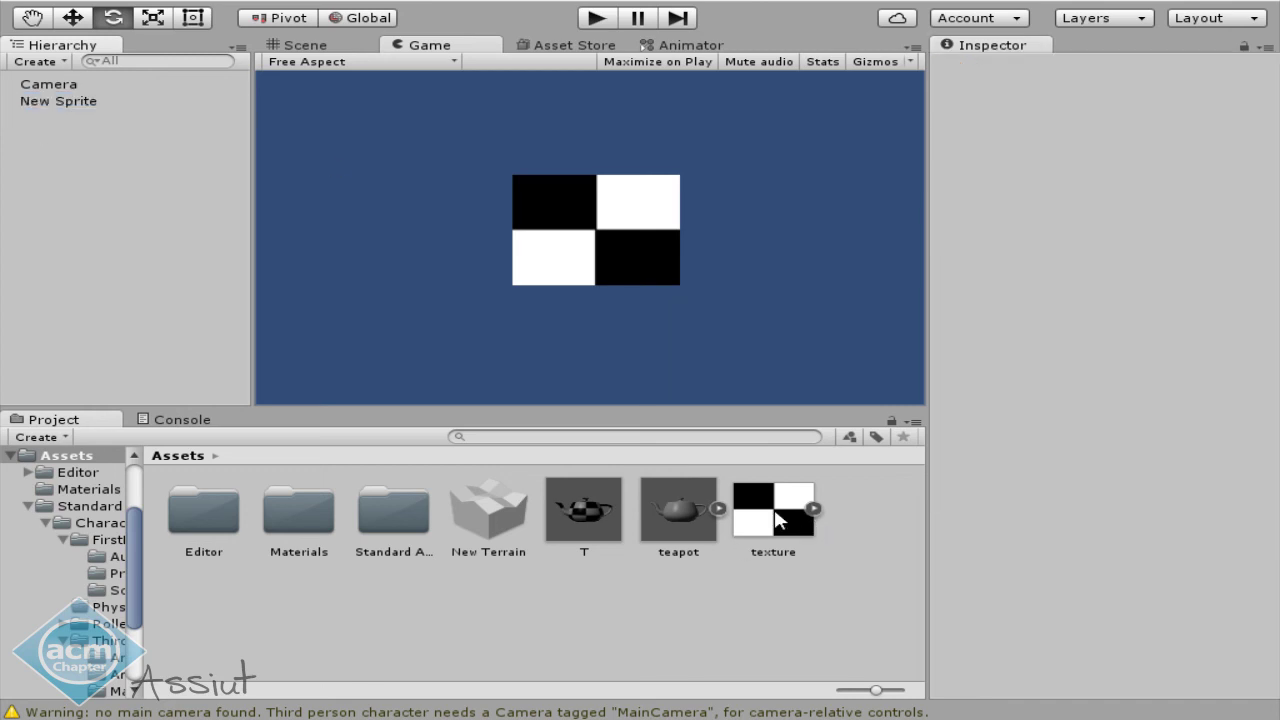
Import acmsmall.jpg from the Windows desktop into the Unity project's Assets folder.
{"action": "key", "text": "super+d"}
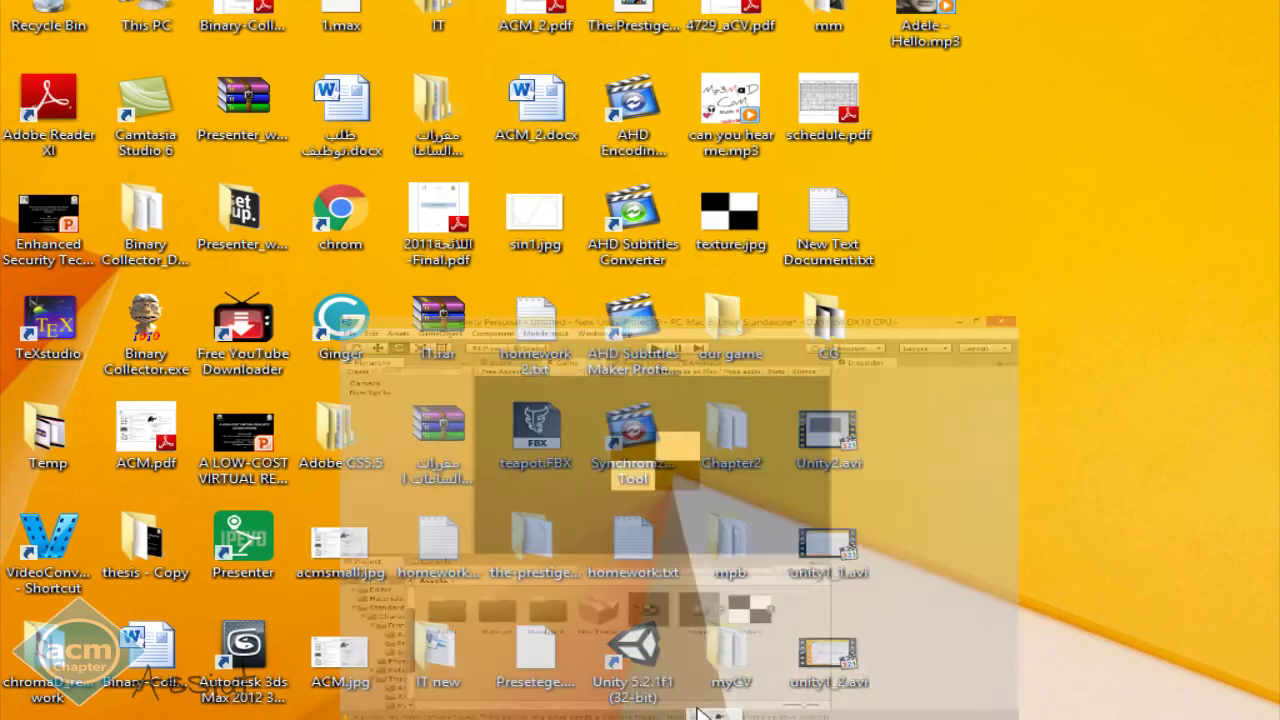
{"action": "left_click_drag", "start_coordinate": [570, 672], "coordinate": [666, 632]}
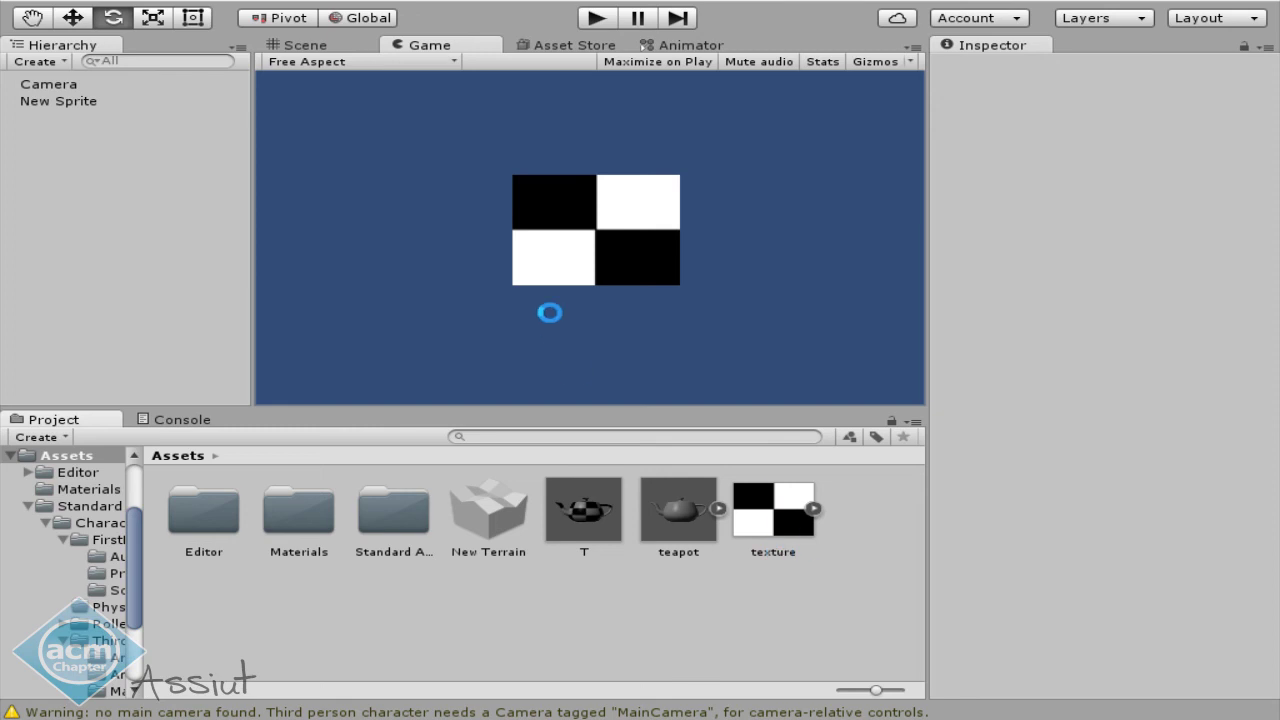
Add acmsmall to the scene as a sprite and tilt it to 81.4294 on X.
{"action": "left_click", "coordinate": [512, 497]}
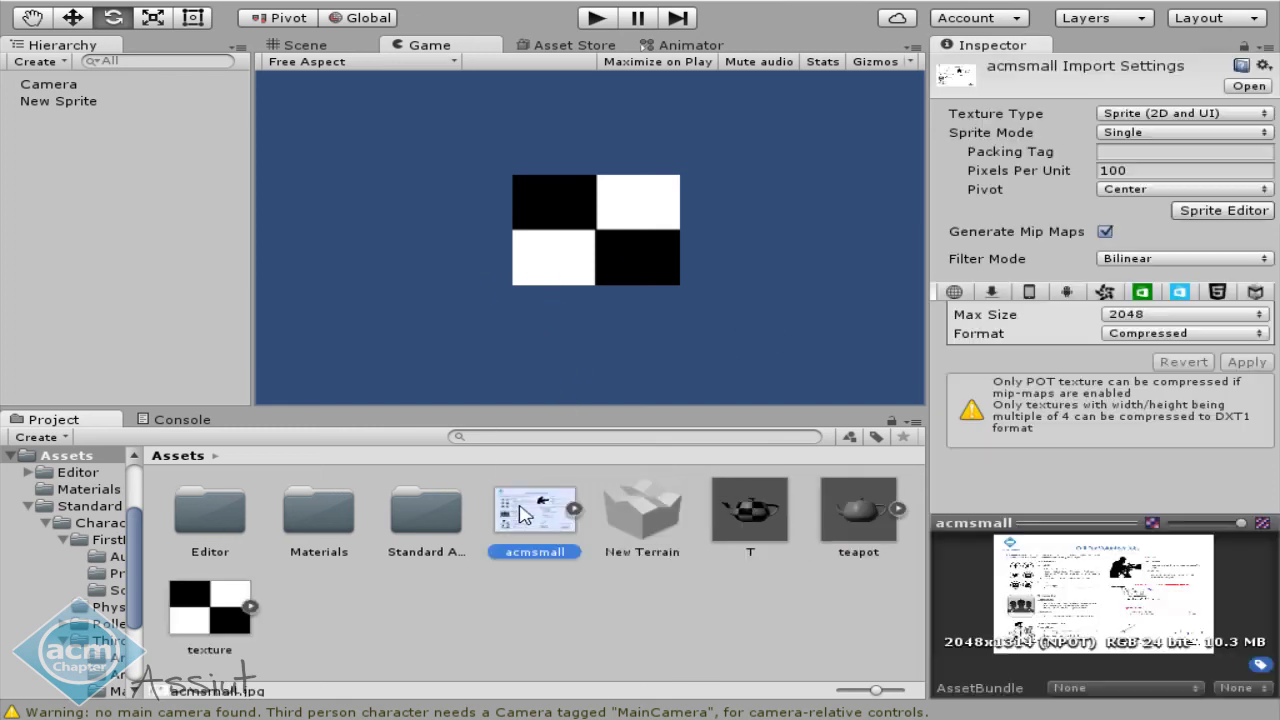
{"action": "left_click_drag", "start_coordinate": [535, 512], "coordinate": [120, 209]}
{"action": "left_click", "coordinate": [305, 47]}
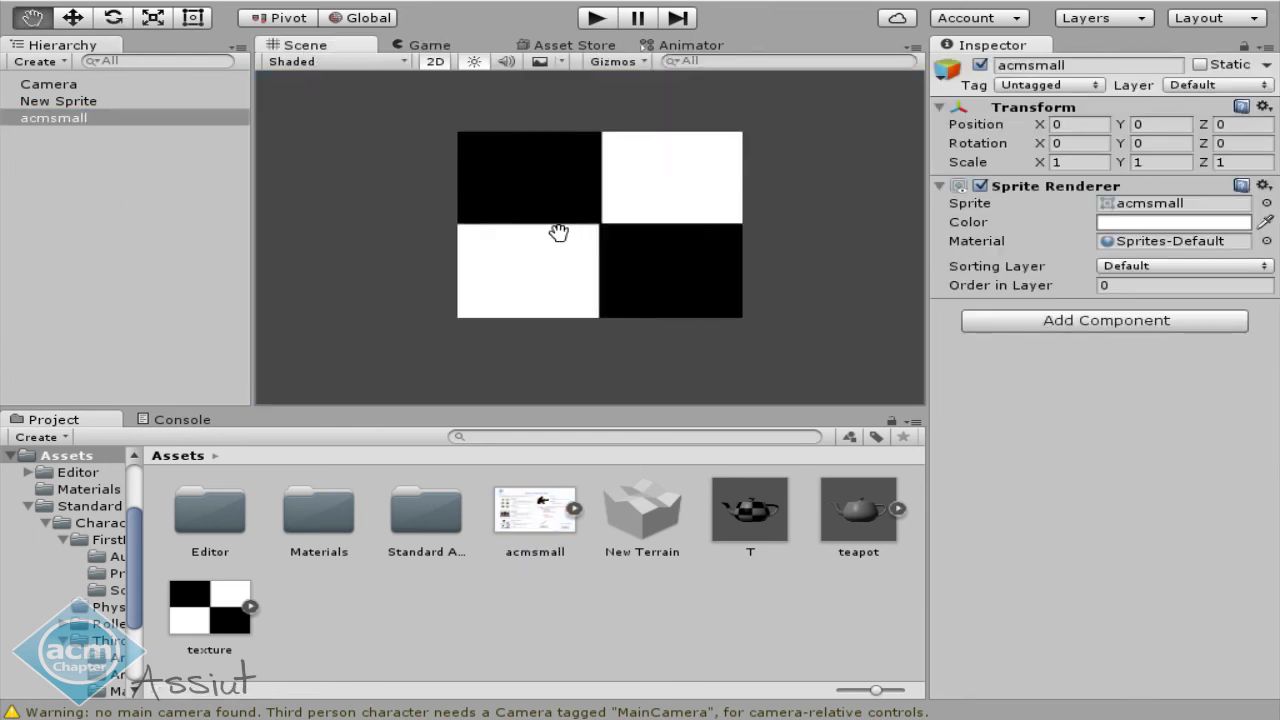
{"action": "scroll", "coordinate": [540, 240], "scroll_direction": "down", "scroll_amount": 1}
{"action": "scroll", "coordinate": [528, 249], "scroll_direction": "down", "scroll_amount": 5}
{"action": "middle_click_drag", "start_coordinate": [530, 250], "coordinate": [623, 177]}
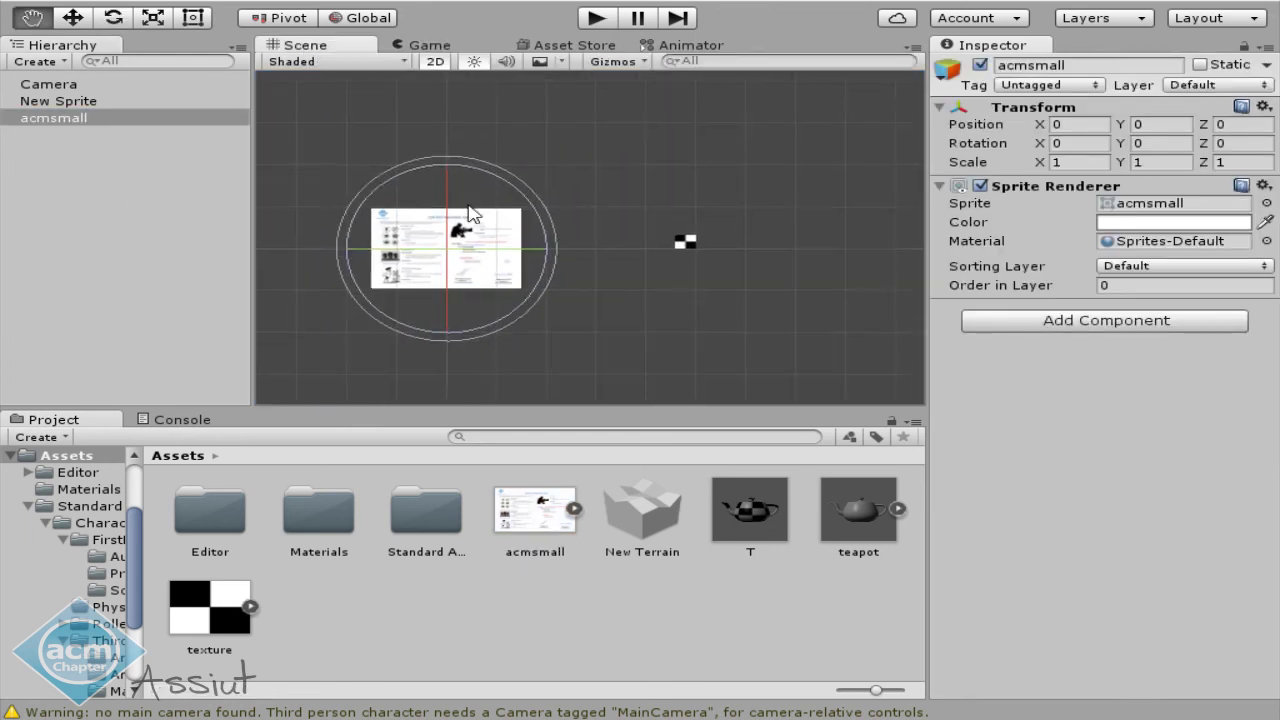
{"action": "scroll", "coordinate": [623, 177], "scroll_direction": "up", "scroll_amount": 2}
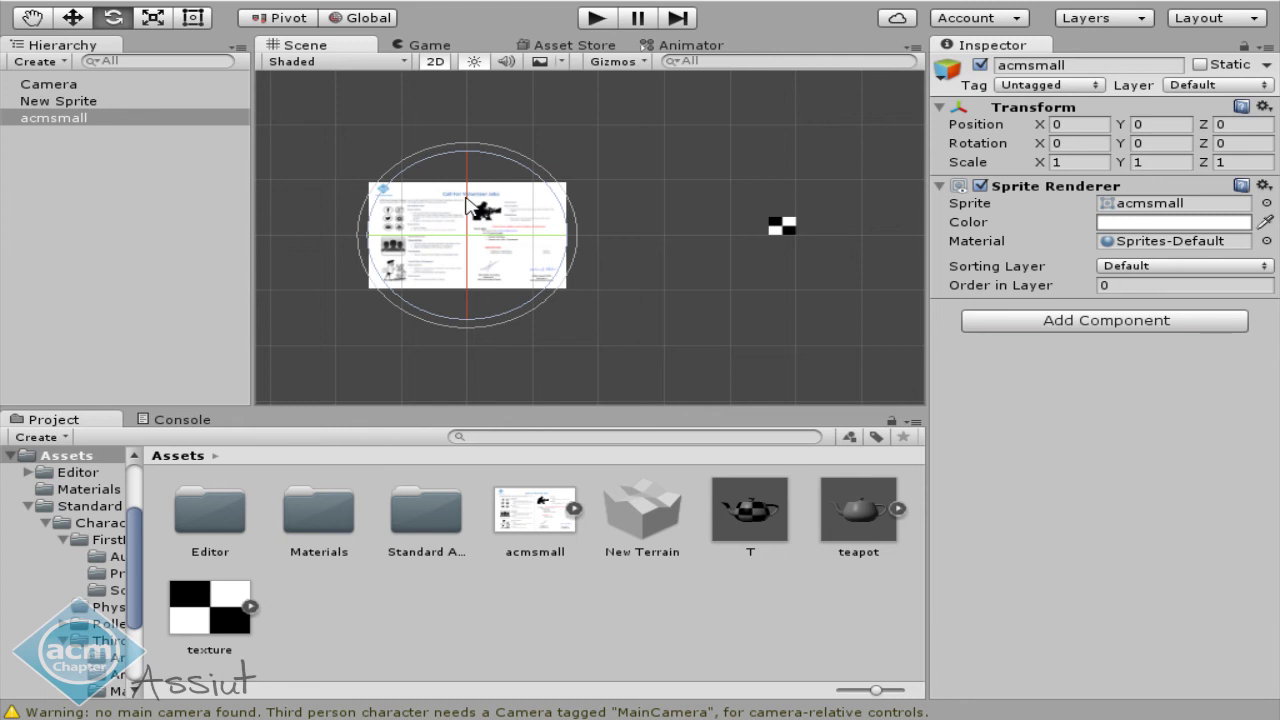
{"action": "left_click_drag", "start_coordinate": [467, 200], "coordinate": [478, 5]}
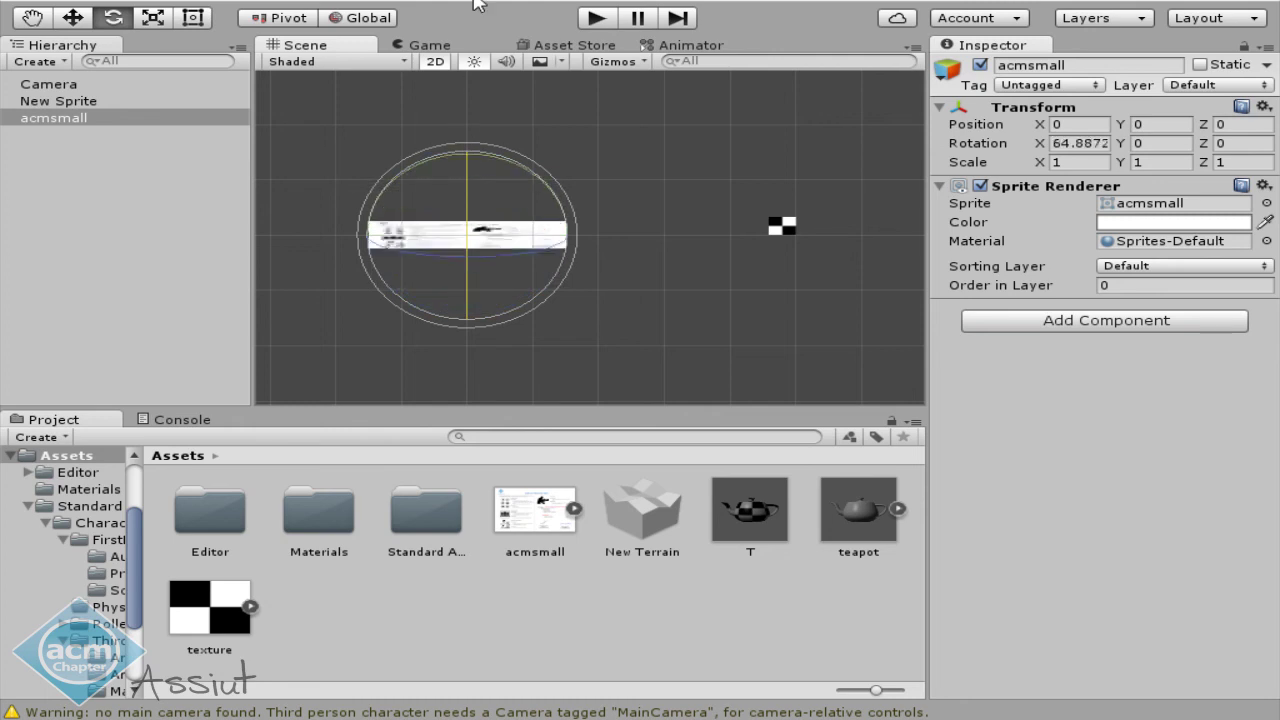
Move the acmsmall sprite to position 50, -8.1, 60 below the checkerboard in 3D view.
{"action": "left_click", "coordinate": [72, 17]}
{"action": "left_click_drag", "start_coordinate": [547, 250], "coordinate": [871, 257]}
{"action": "middle_click_drag", "start_coordinate": [871, 257], "coordinate": [659, 292]}
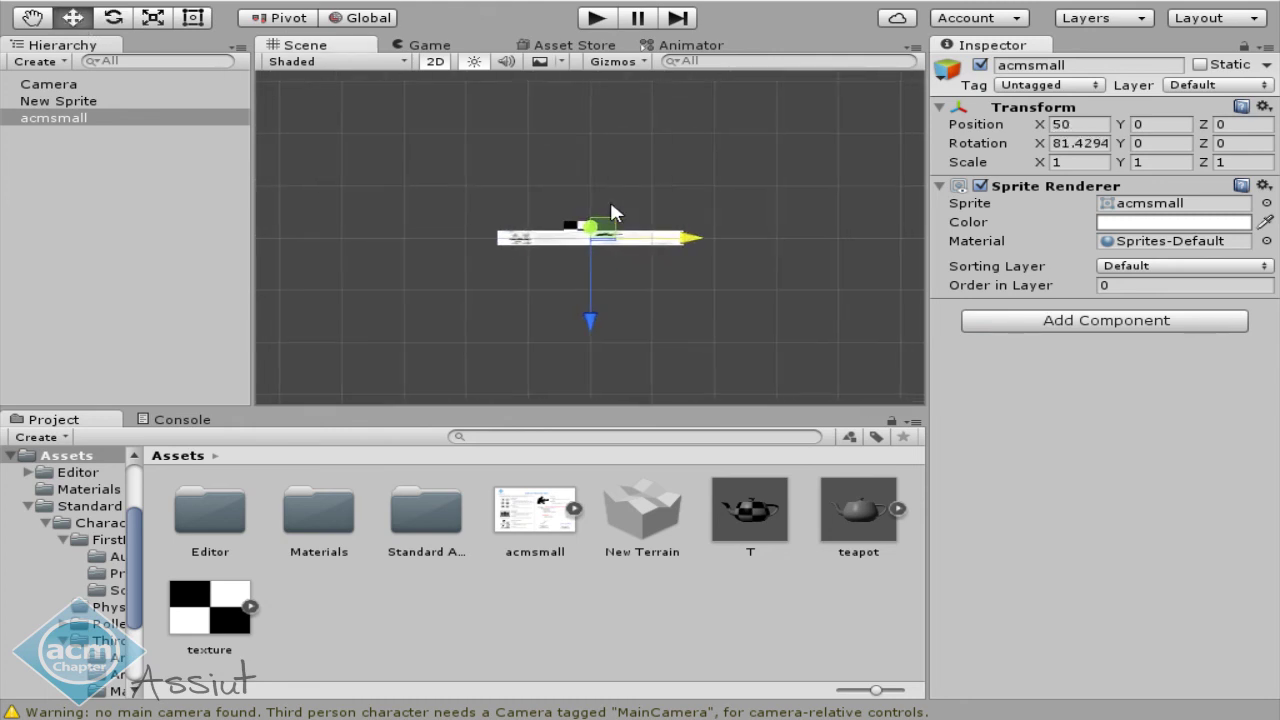
{"action": "left_click", "coordinate": [435, 63]}
{"action": "left_click_drag", "start_coordinate": [484, 166], "coordinate": [581, 268], "text": "alt"}
{"action": "mouse_move", "coordinate": [659, 319]}
{"action": "left_mouse_down"}
{"action": "mouse_move", "coordinate": [431, 200]}
{"action": "mouse_move", "coordinate": [621, 258]}
{"action": "mouse_move", "coordinate": [537, 244]}
{"action": "mouse_move", "coordinate": [585, 340]}
{"action": "mouse_move", "coordinate": [571, 309]}
{"action": "left_mouse_up"}
{"action": "scroll", "coordinate": [528, 234], "scroll_direction": "up", "scroll_amount": 5}
{"action": "middle_click_drag", "start_coordinate": [590, 140], "coordinate": [665, 178]}
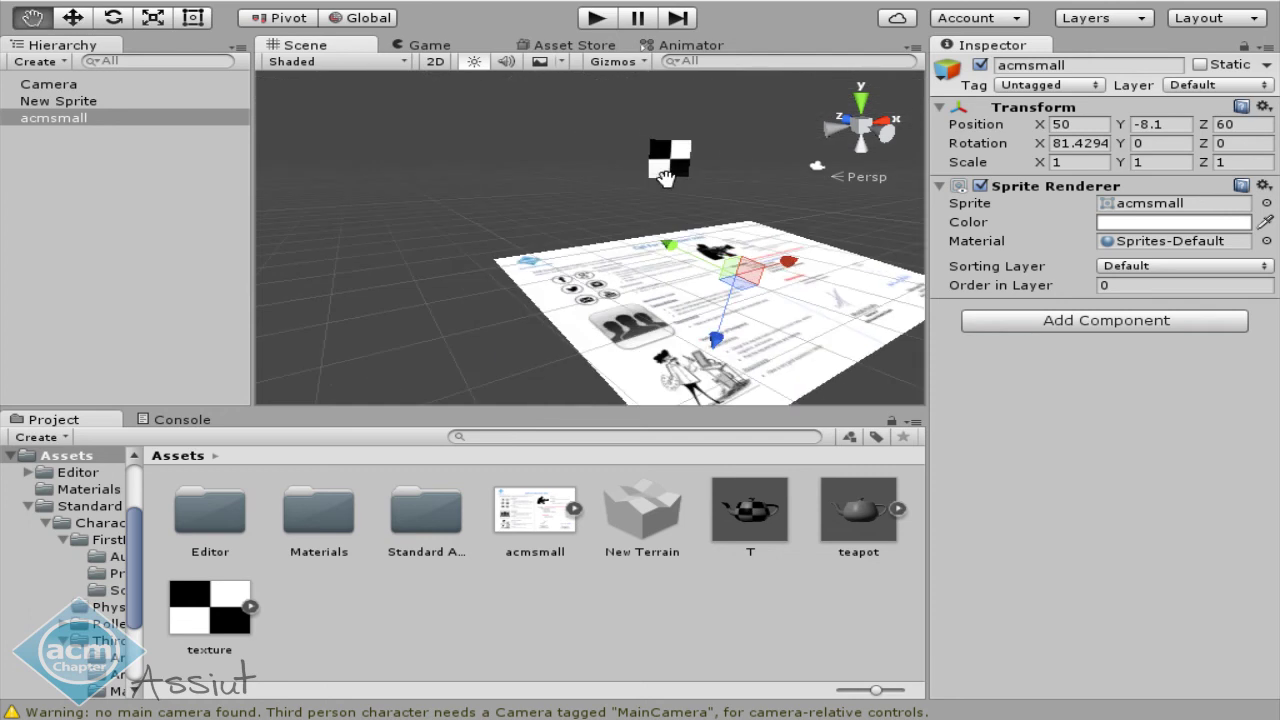
Check the checkerboard and acmsmall sprites, return the view to 2D, and run the scene.
{"action": "left_click", "coordinate": [665, 178]}
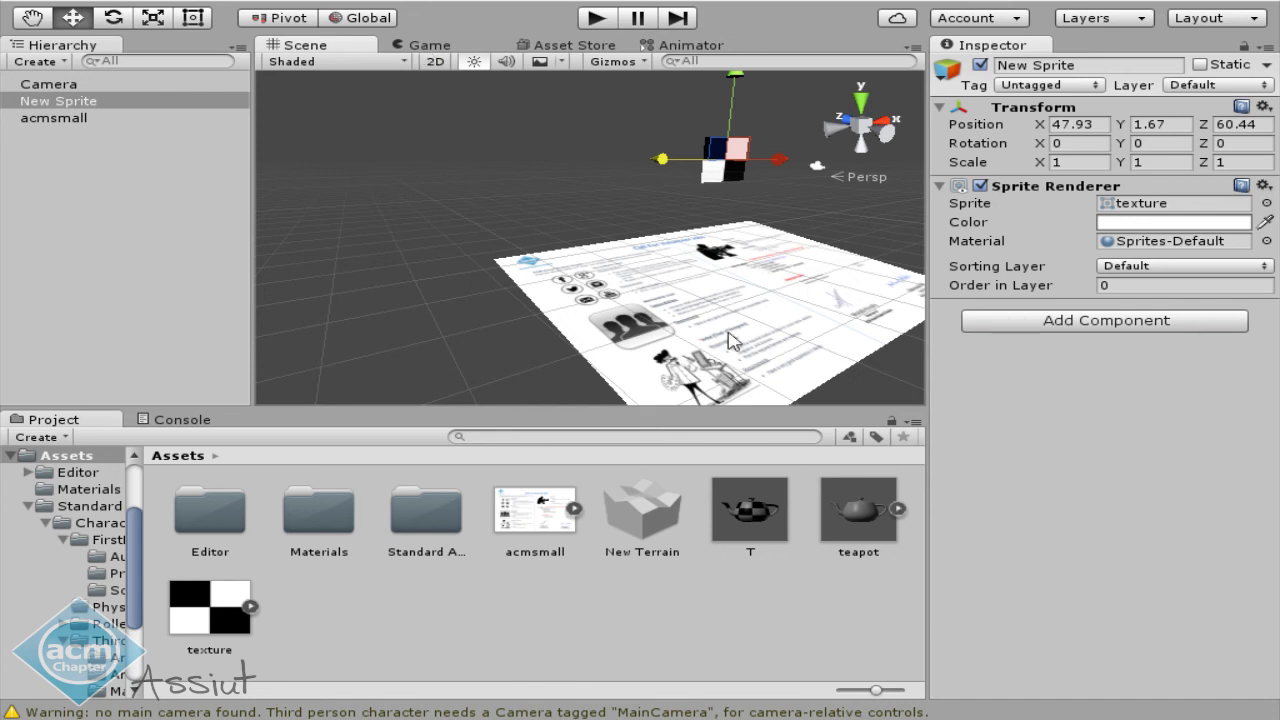
{"action": "left_click", "coordinate": [679, 256]}
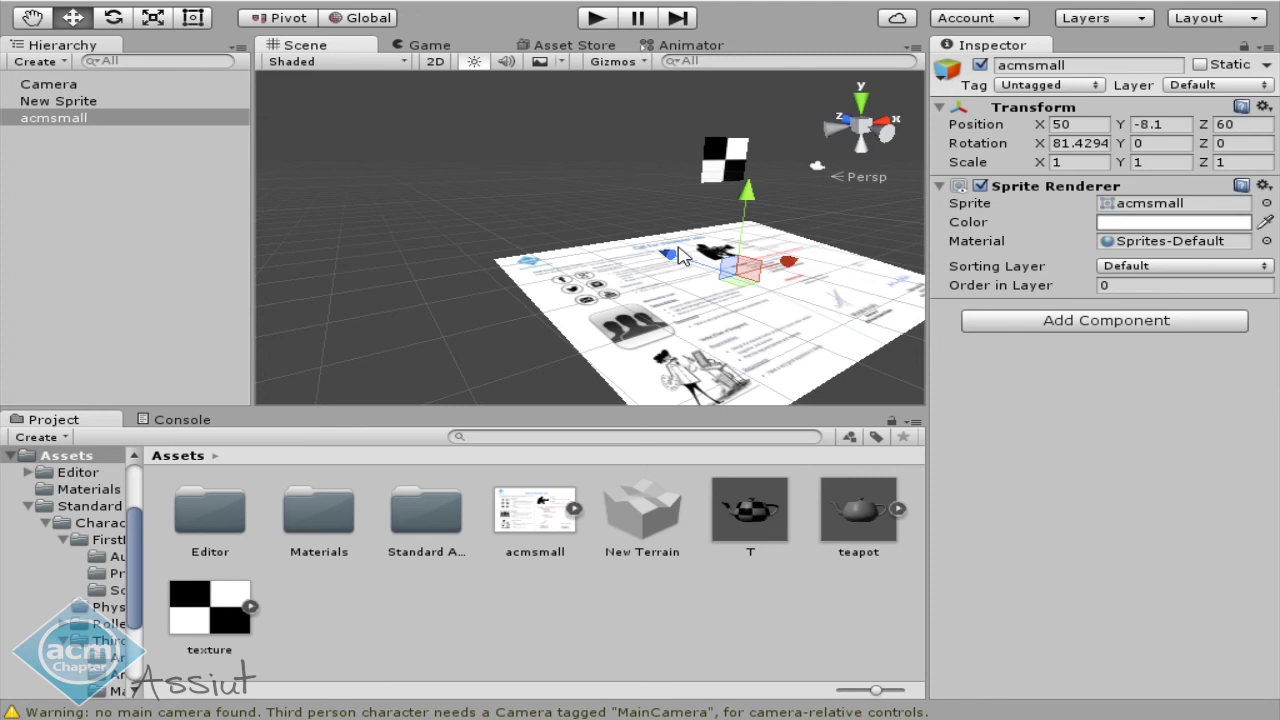
{"action": "left_click", "coordinate": [435, 62]}
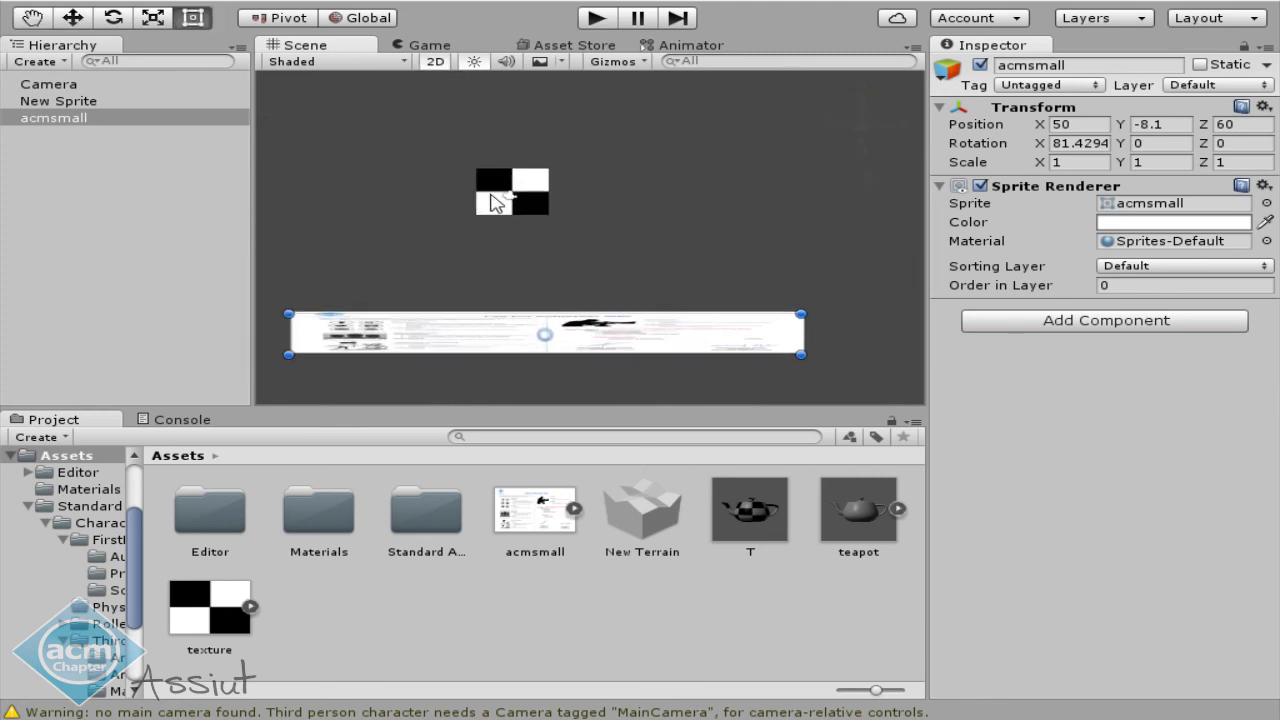
{"action": "left_click", "coordinate": [603, 22]}
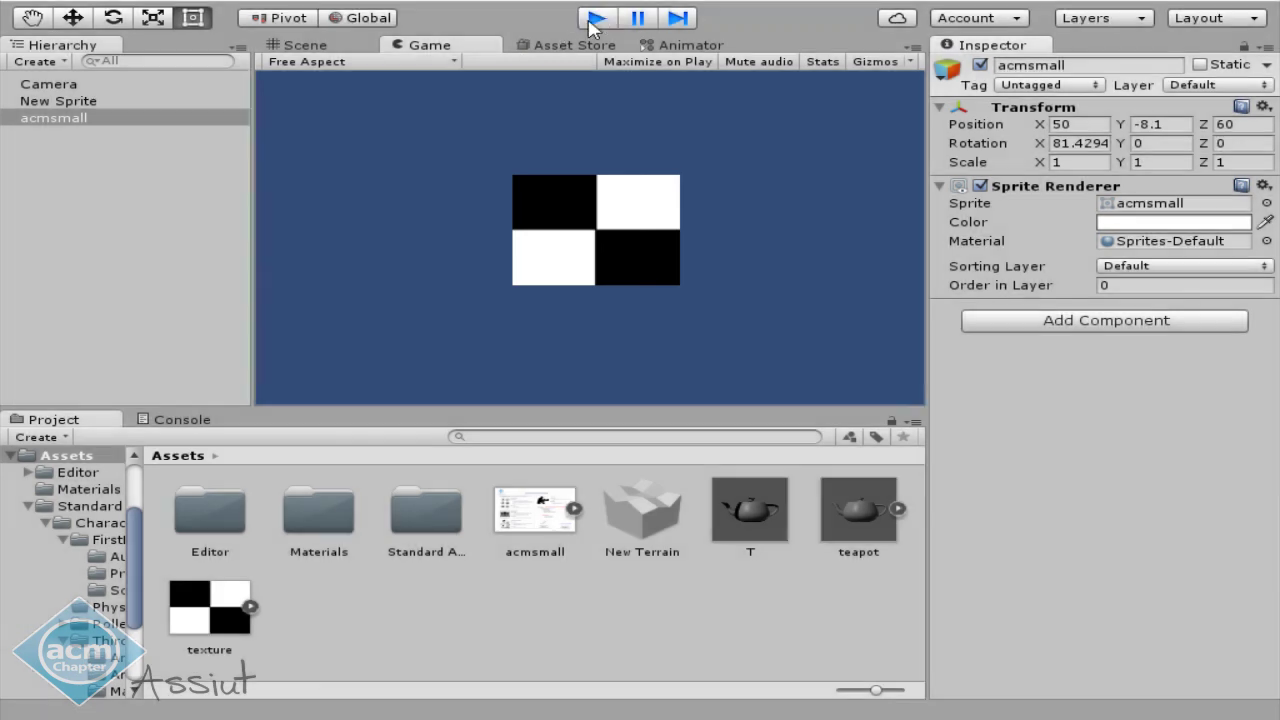
Stop the game and align the Camera with the current scene view.
{"action": "left_click", "coordinate": [593, 20]}
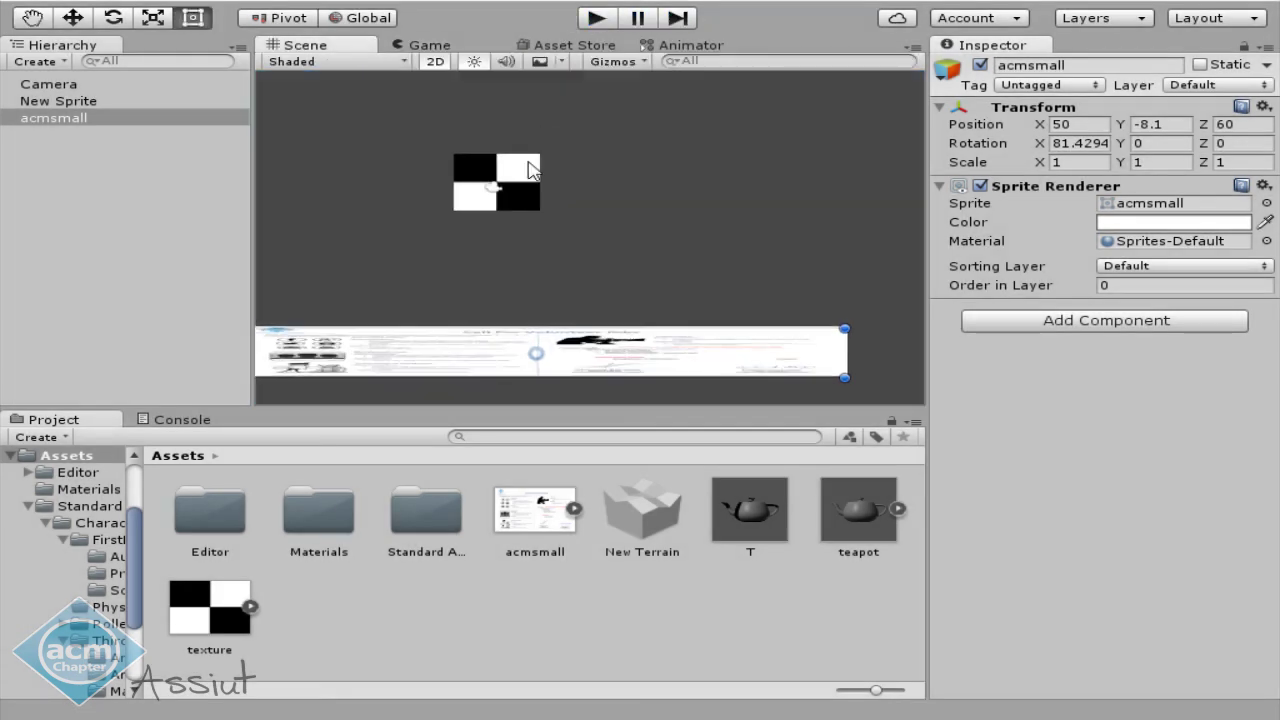
{"action": "scroll", "coordinate": [529, 166], "scroll_direction": "up", "scroll_amount": 3}
{"action": "left_click_drag", "start_coordinate": [600, 191], "coordinate": [567, 219]}
{"action": "left_click", "coordinate": [43, 84]}
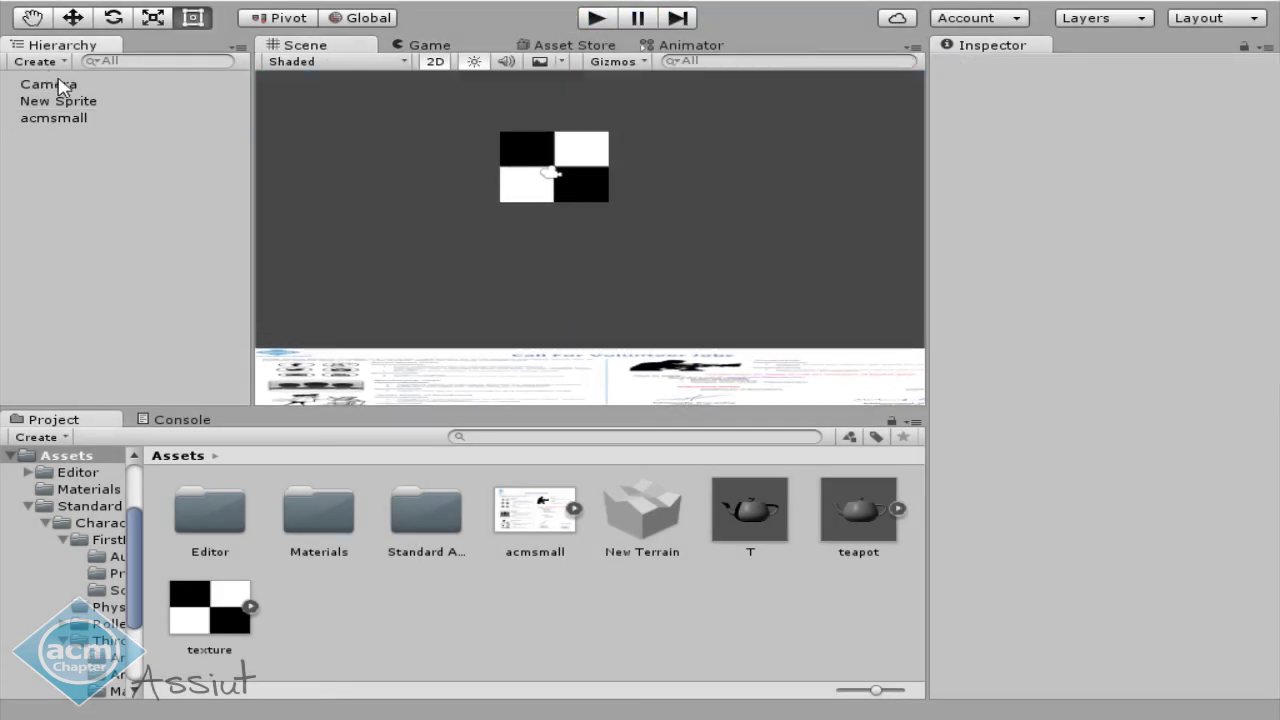
{"action": "right_click", "coordinate": [145, 84]}
{"action": "left_click", "coordinate": [240, 430]}
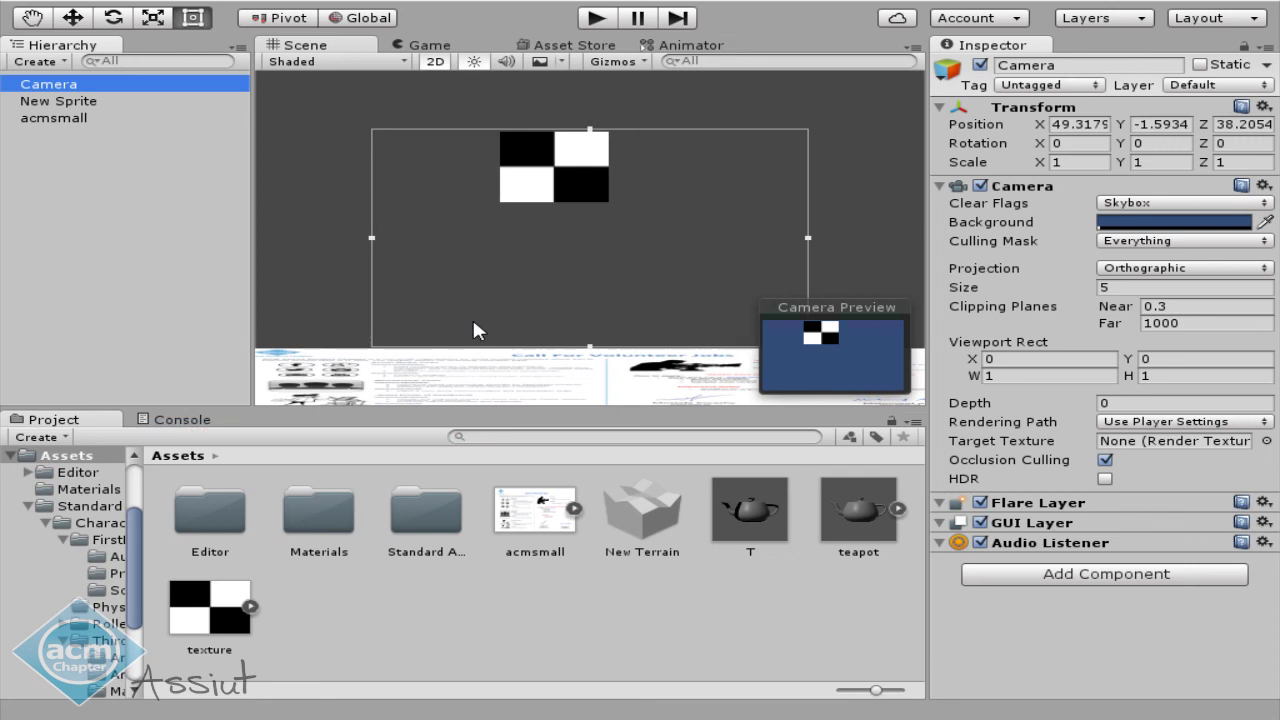
Tilt the Camera around its X axis with the Rotate tool, cancelling a scene save.
{"action": "scroll", "coordinate": [503, 268], "scroll_direction": "down", "scroll_amount": 1}
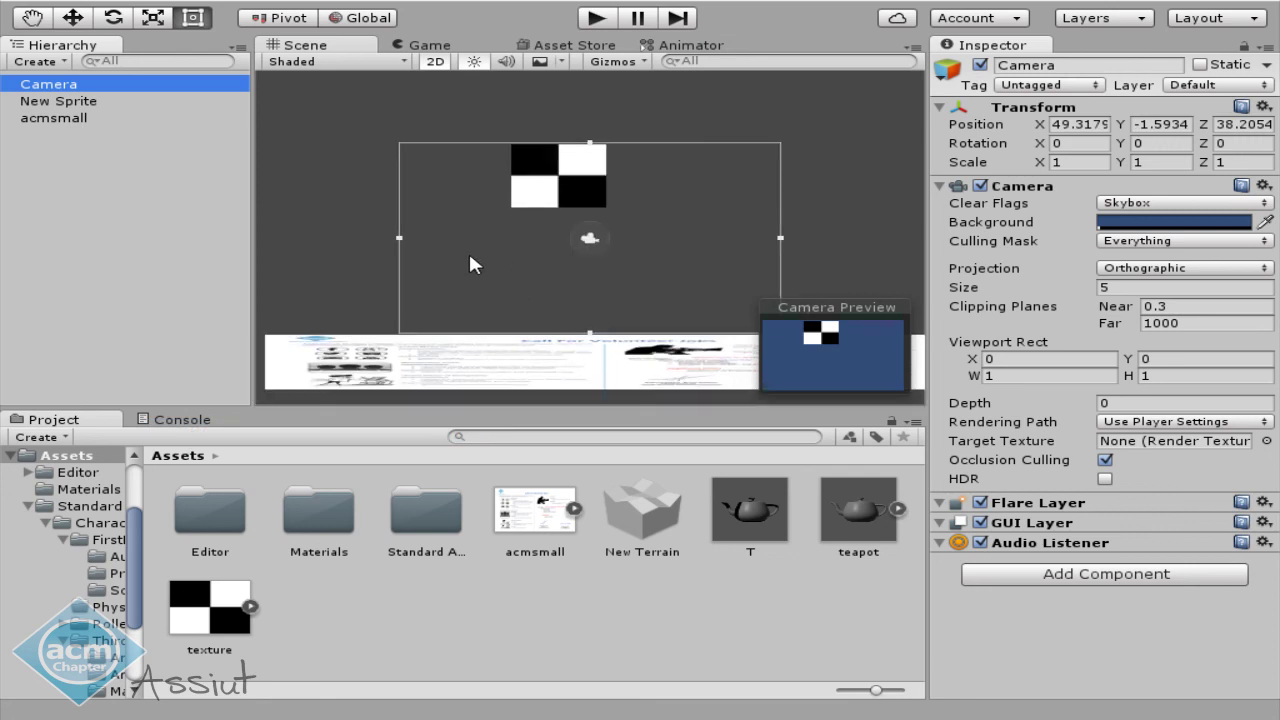
{"action": "middle_click_drag", "start_coordinate": [468, 240], "coordinate": [466, 265]}
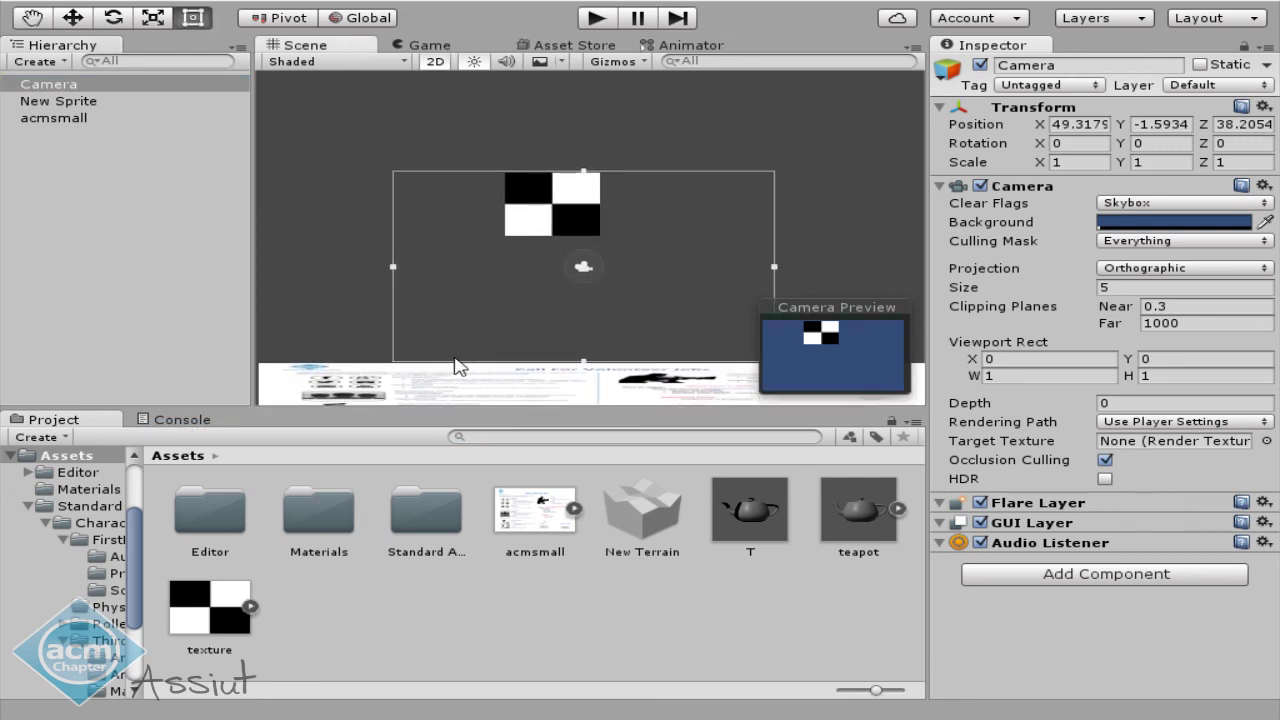
{"action": "left_click", "coordinate": [462, 396]}
{"action": "left_click", "coordinate": [68, 84]}
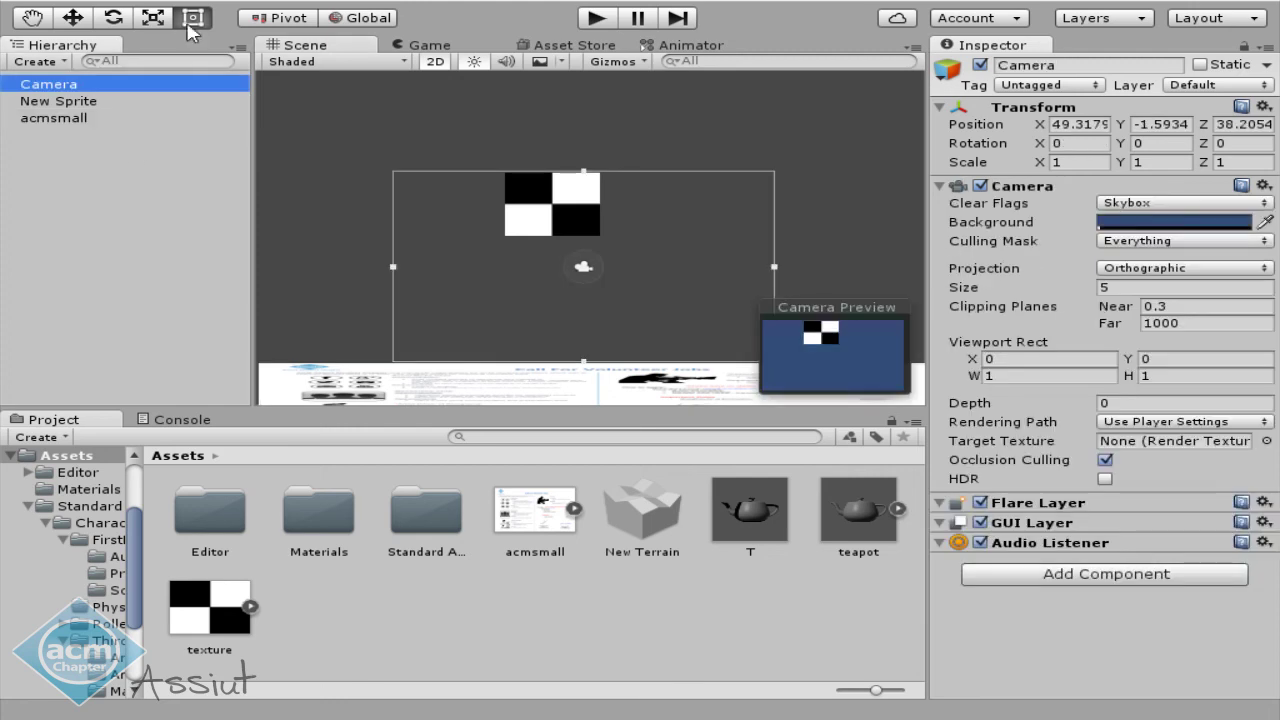
{"action": "left_click", "coordinate": [113, 17]}
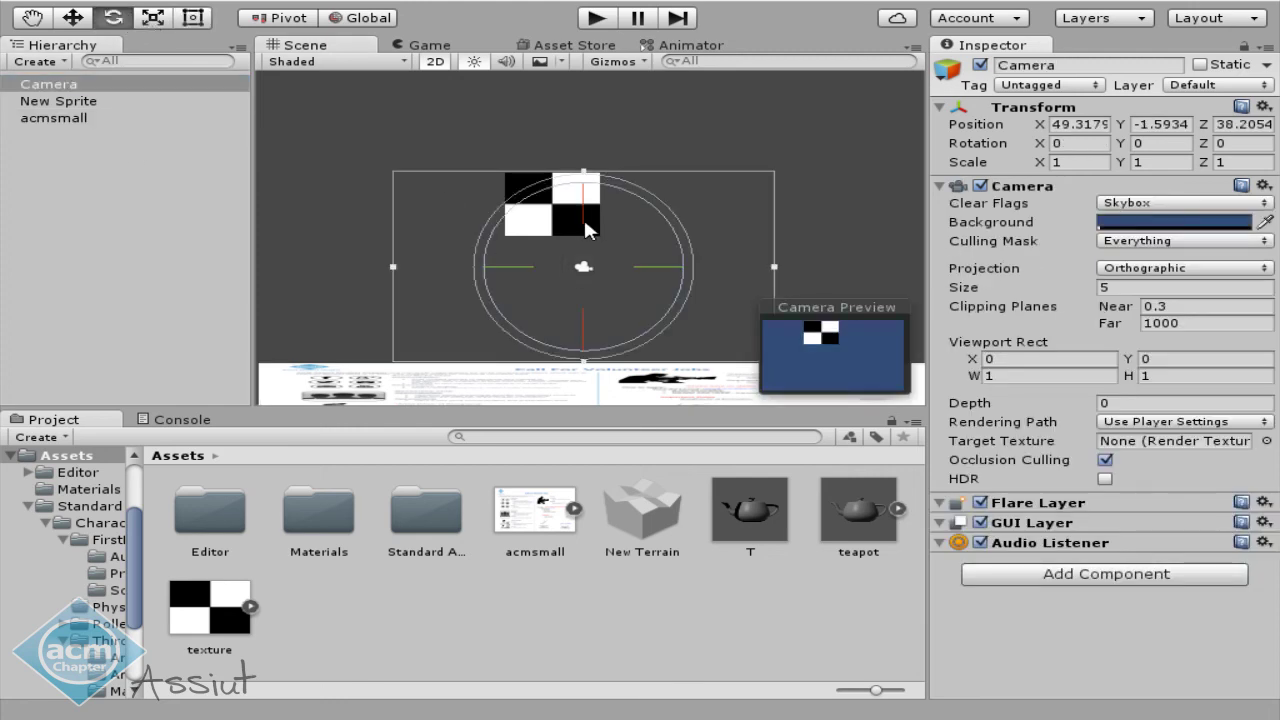
{"action": "left_click_drag", "start_coordinate": [585, 229], "coordinate": [588, 352]}
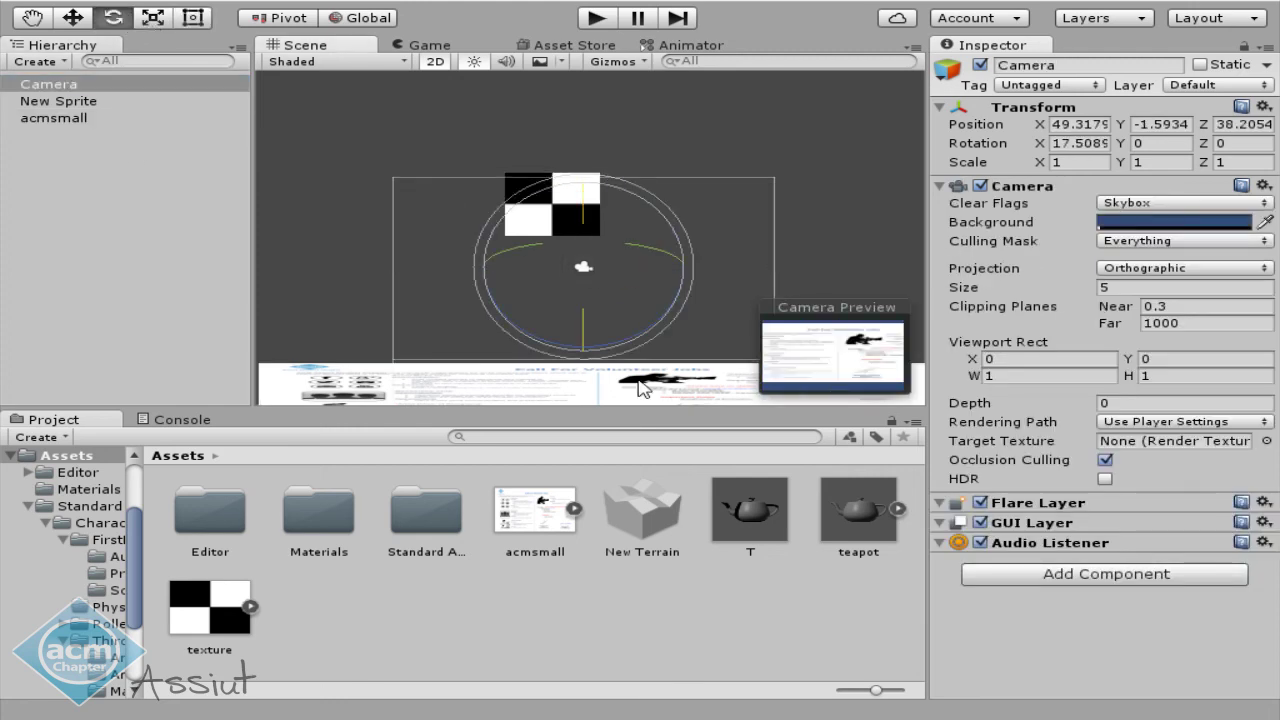
{"action": "key", "text": "ctrl+s"}
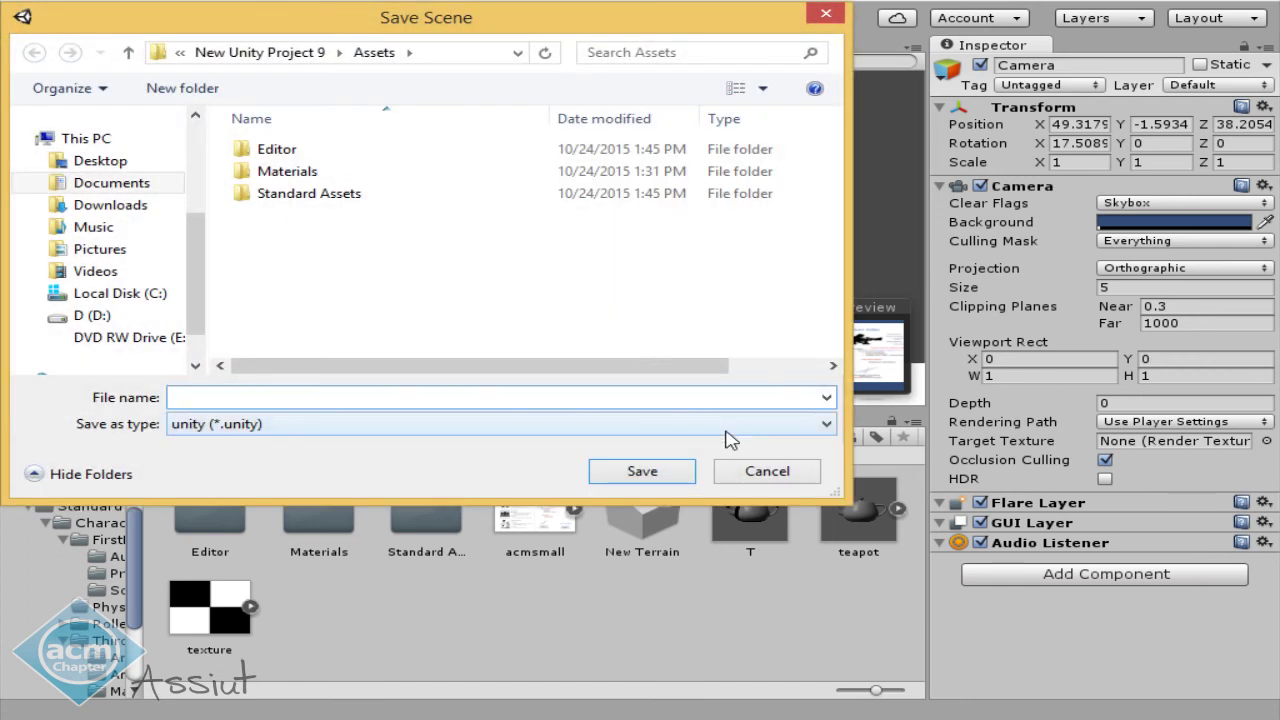
{"action": "left_click", "coordinate": [765, 471]}
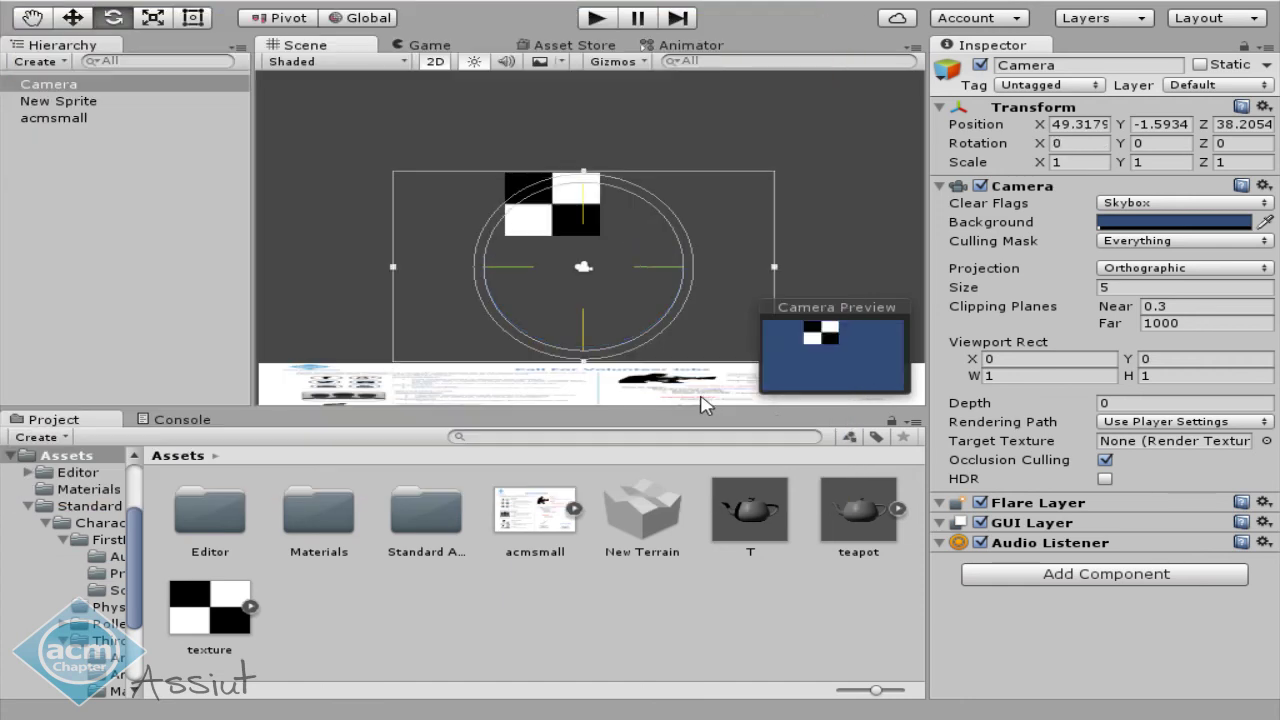
Tilt the acmsmall image to 63.27 on X and preview the game.
{"action": "left_click", "coordinate": [680, 392]}
{"action": "left_click_drag", "start_coordinate": [600, 340], "coordinate": [606, 380]}
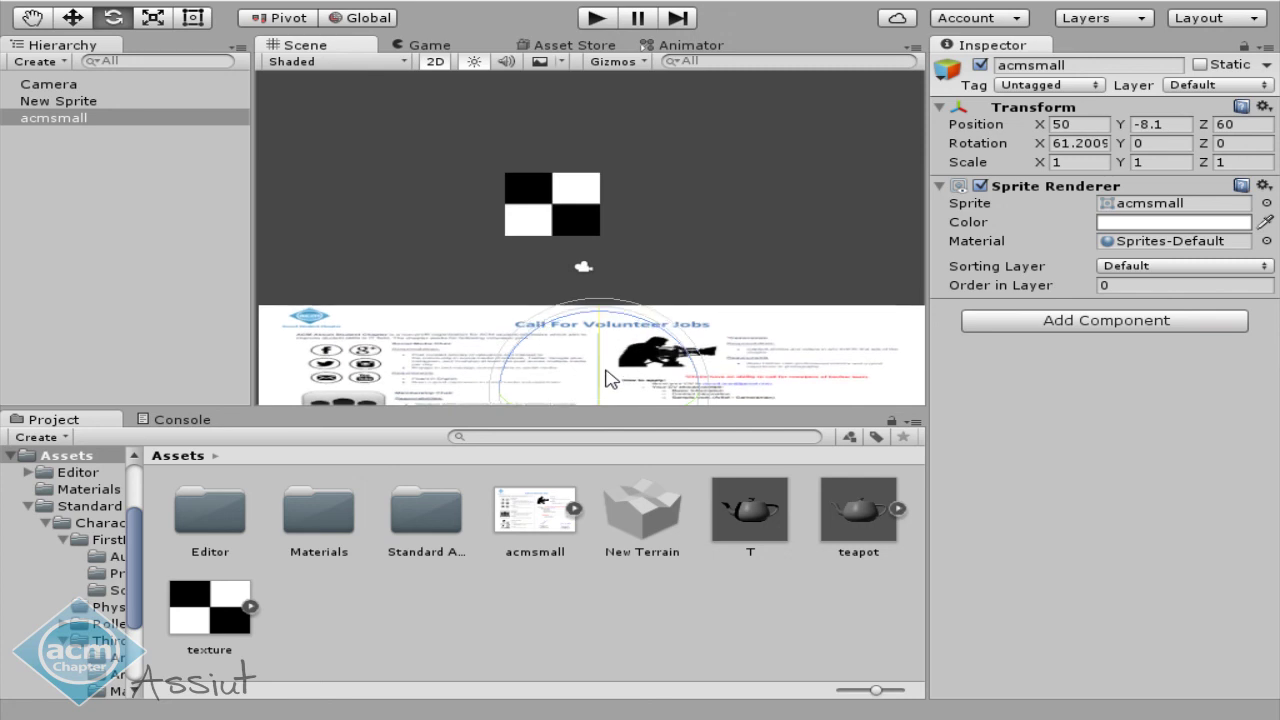
{"action": "left_click", "coordinate": [594, 19]}
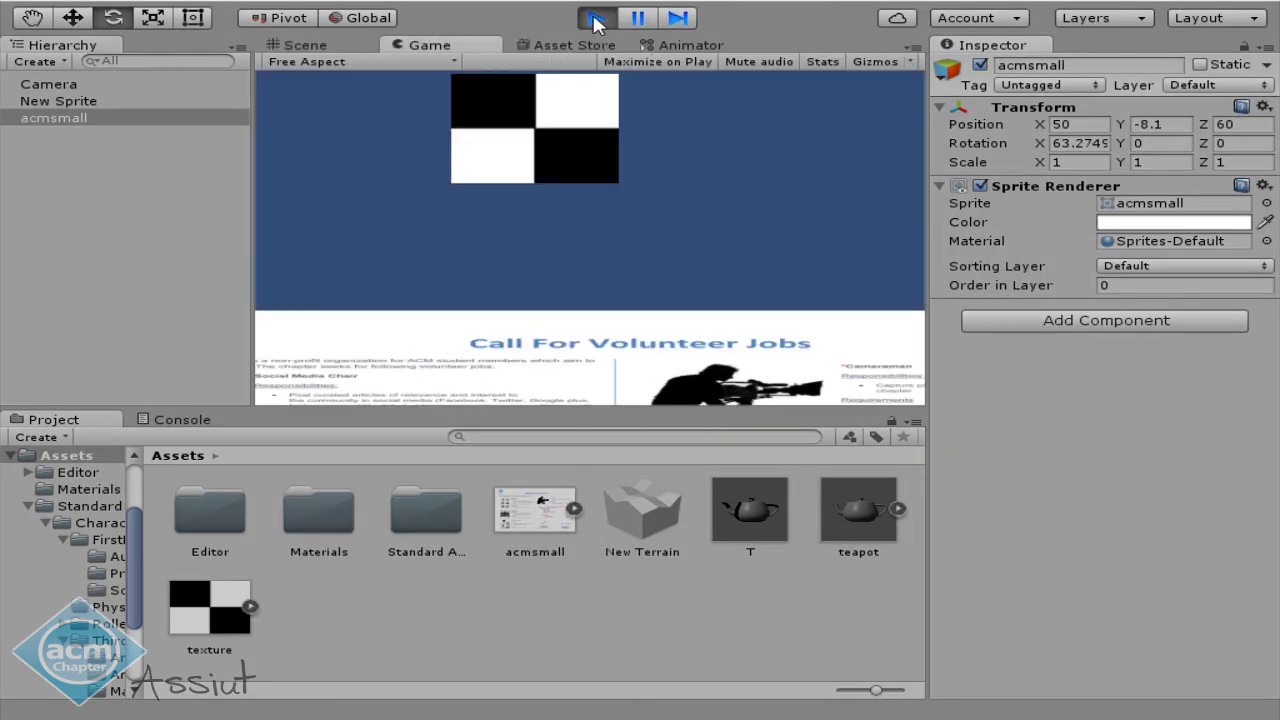
{"action": "left_click", "coordinate": [594, 19]}
{"action": "left_click", "coordinate": [540, 206]}
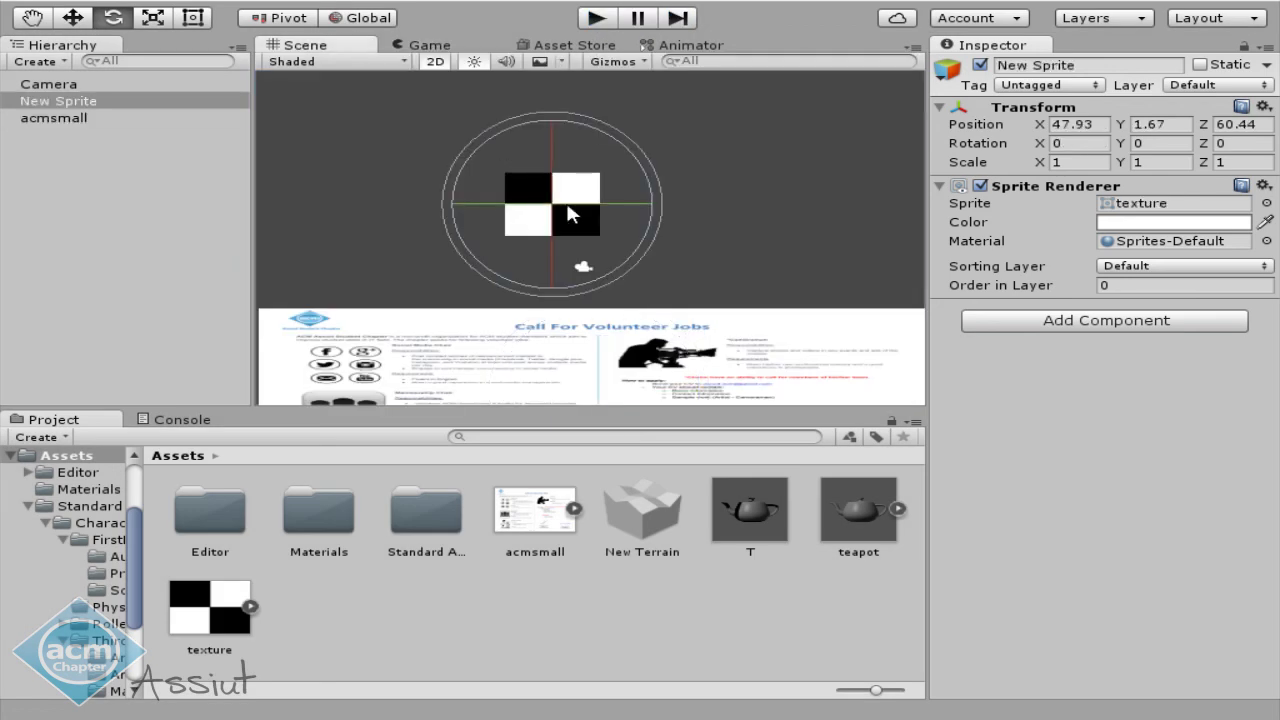
Give New Sprite a Rigidbody 2D with gravity scale 1 and a 4.22 × 3.28 Box Collider 2D.
{"action": "left_click", "coordinate": [1090, 321]}
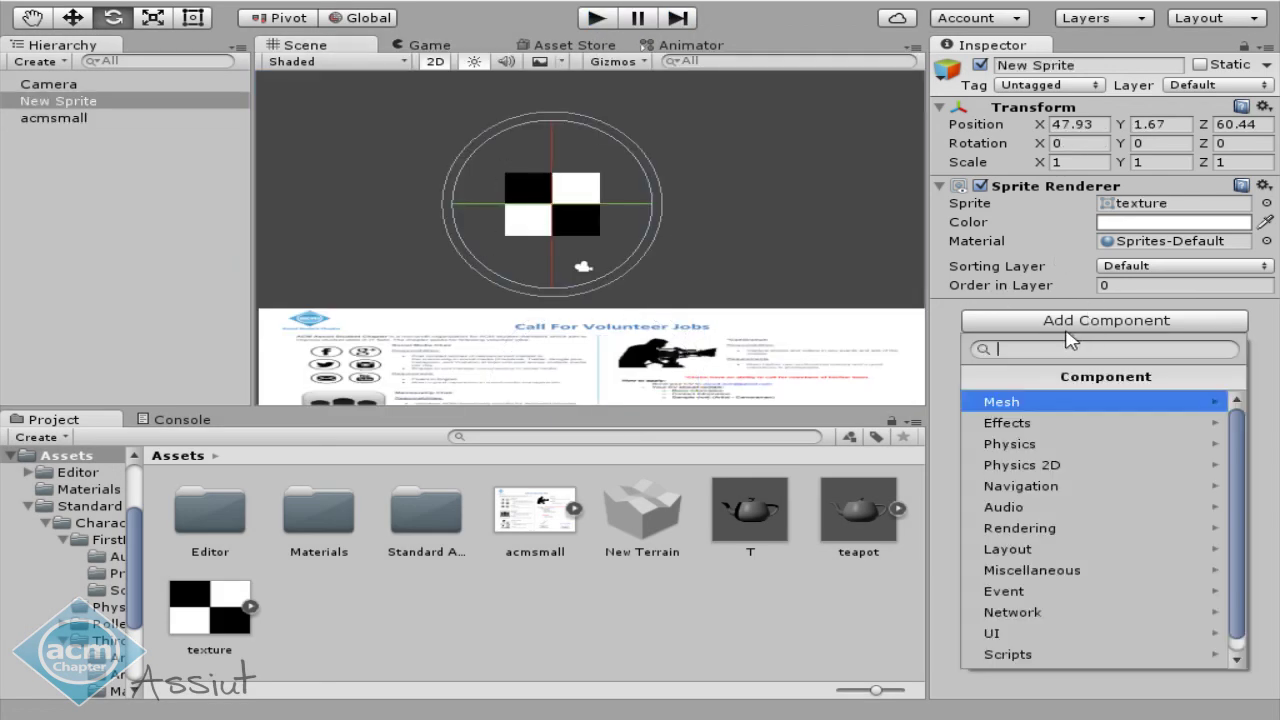
{"action": "left_click", "coordinate": [1052, 470]}
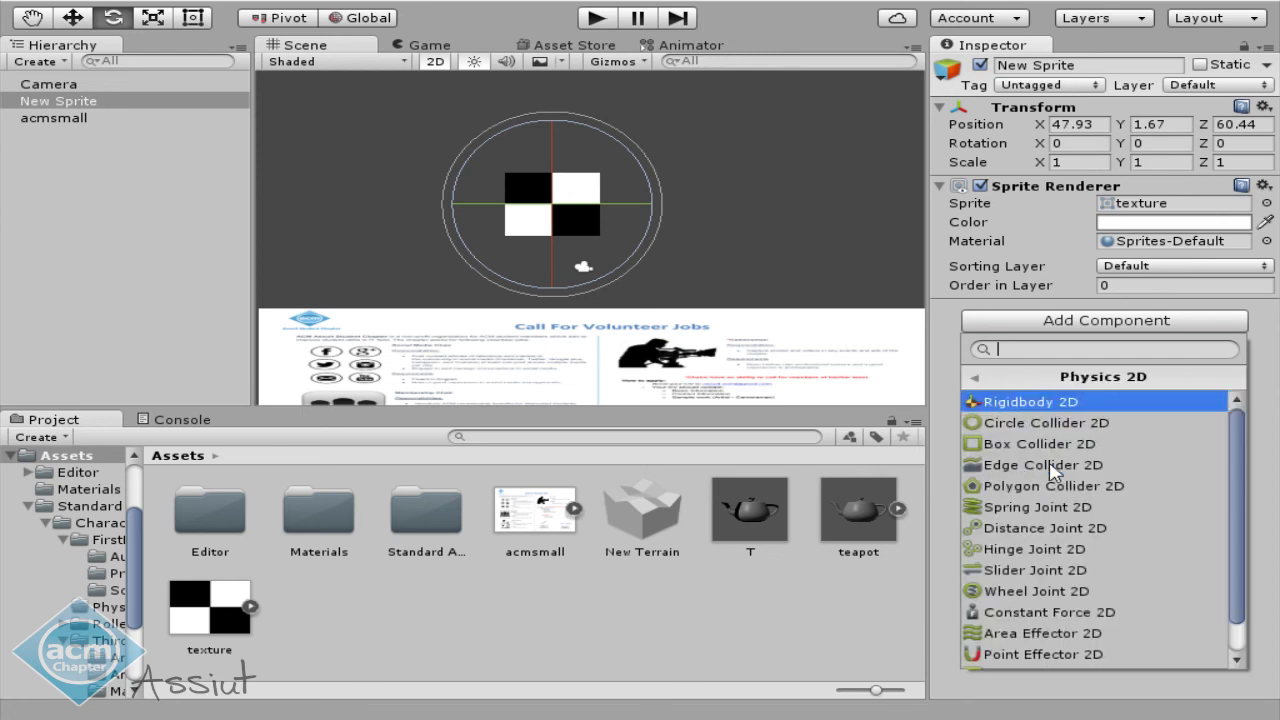
{"action": "left_click", "coordinate": [1060, 402]}
{"action": "left_click", "coordinate": [1057, 513]}
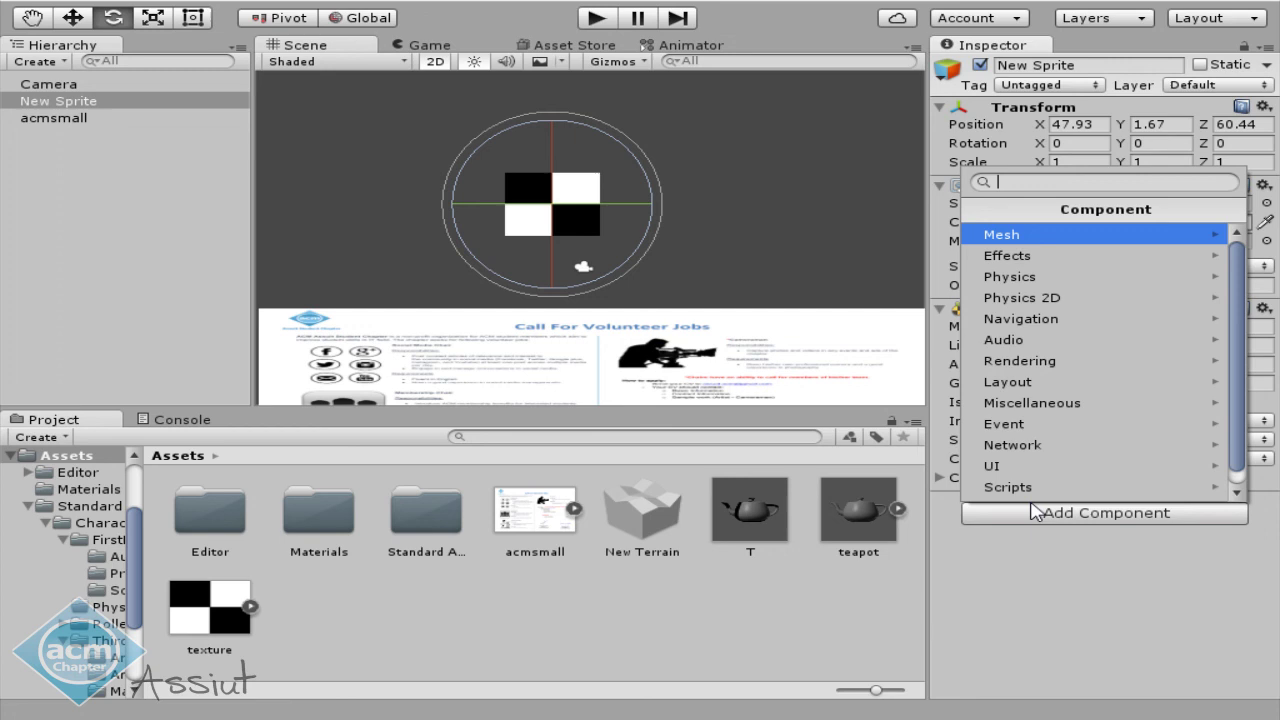
{"action": "left_click", "coordinate": [1086, 298]}
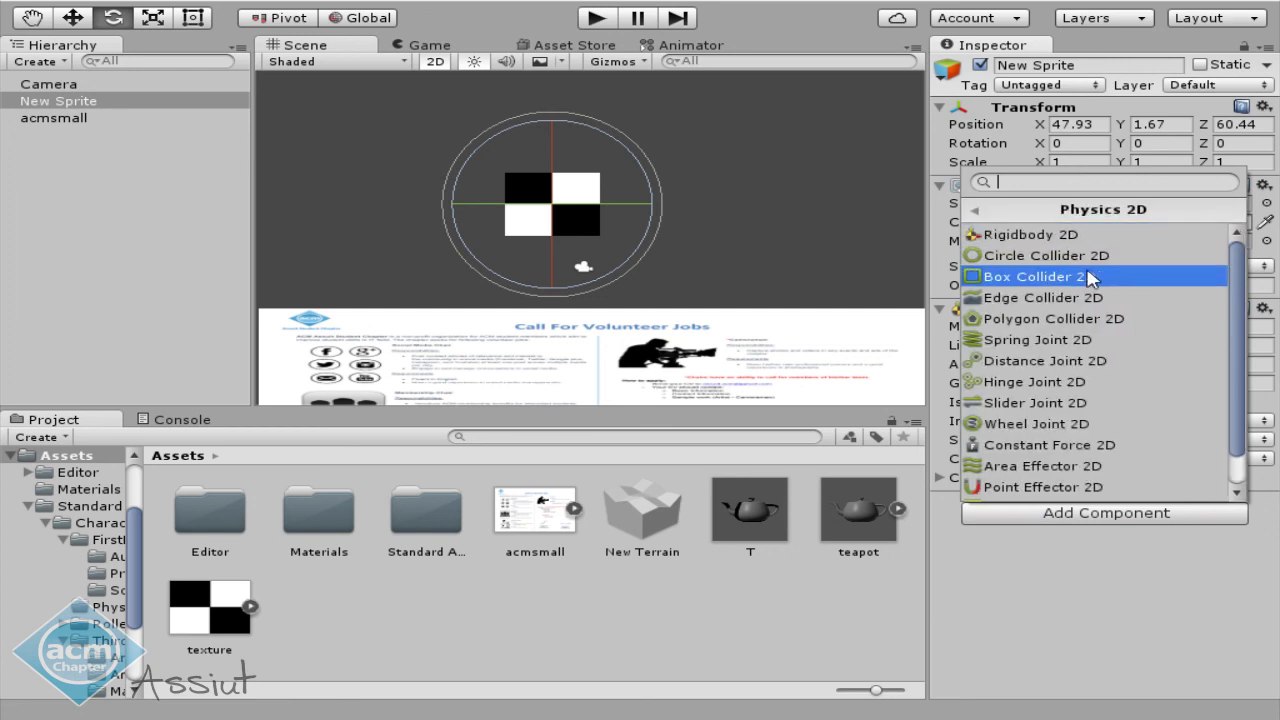
{"action": "left_click", "coordinate": [1080, 285]}
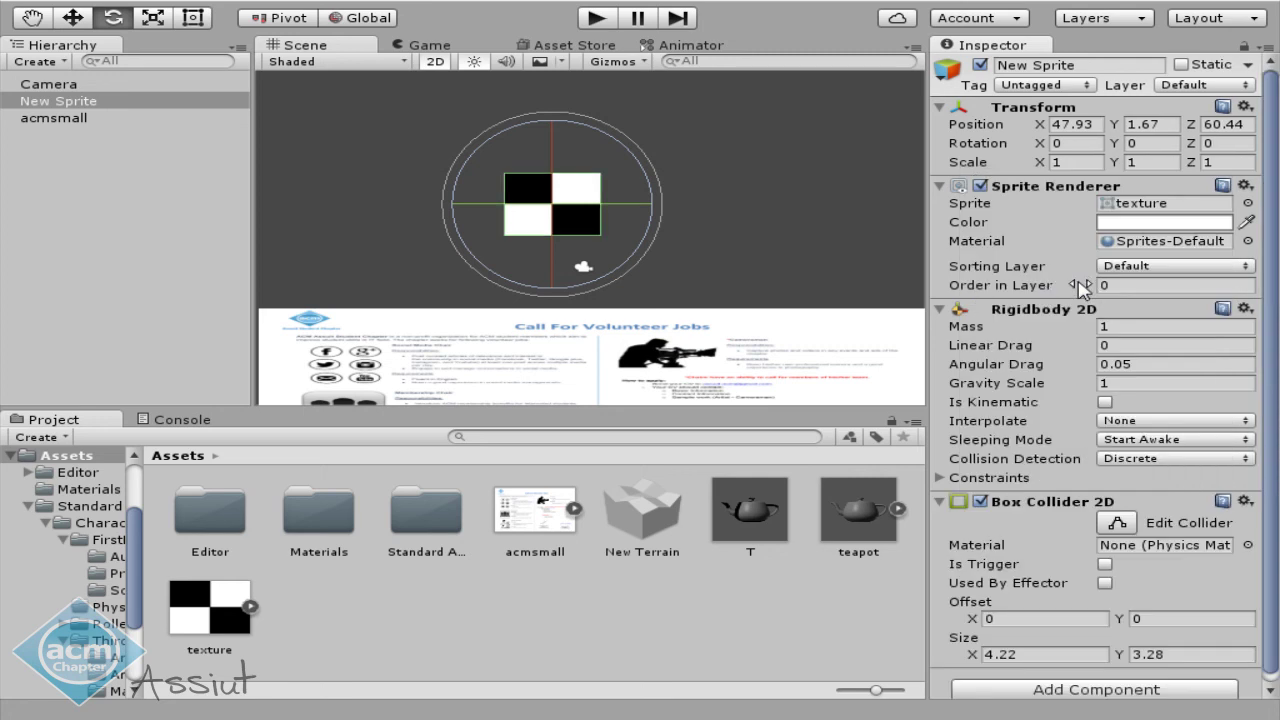
{"action": "left_click", "coordinate": [647, 375]}
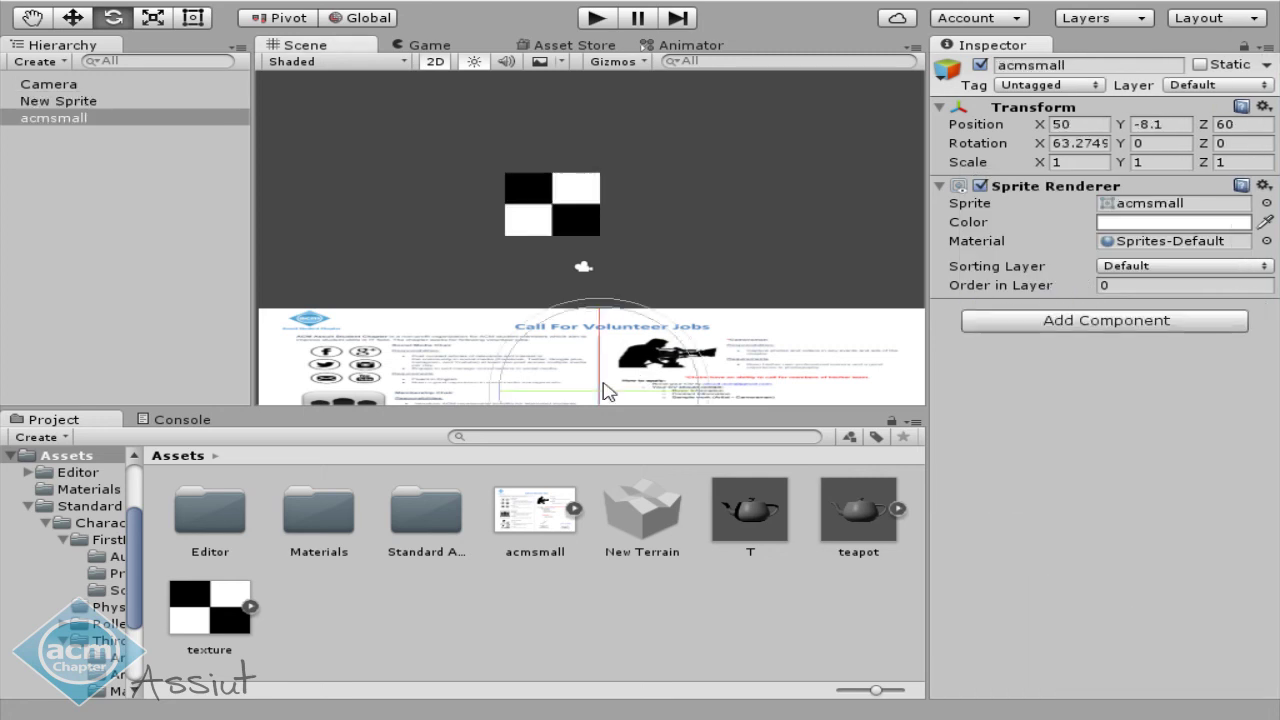
Add a 30 × 19.25 Box Collider 2D to acmsmall and play the game to watch the checkerboard land.
{"action": "left_click", "coordinate": [1010, 320]}
{"action": "left_click", "coordinate": [1016, 444]}
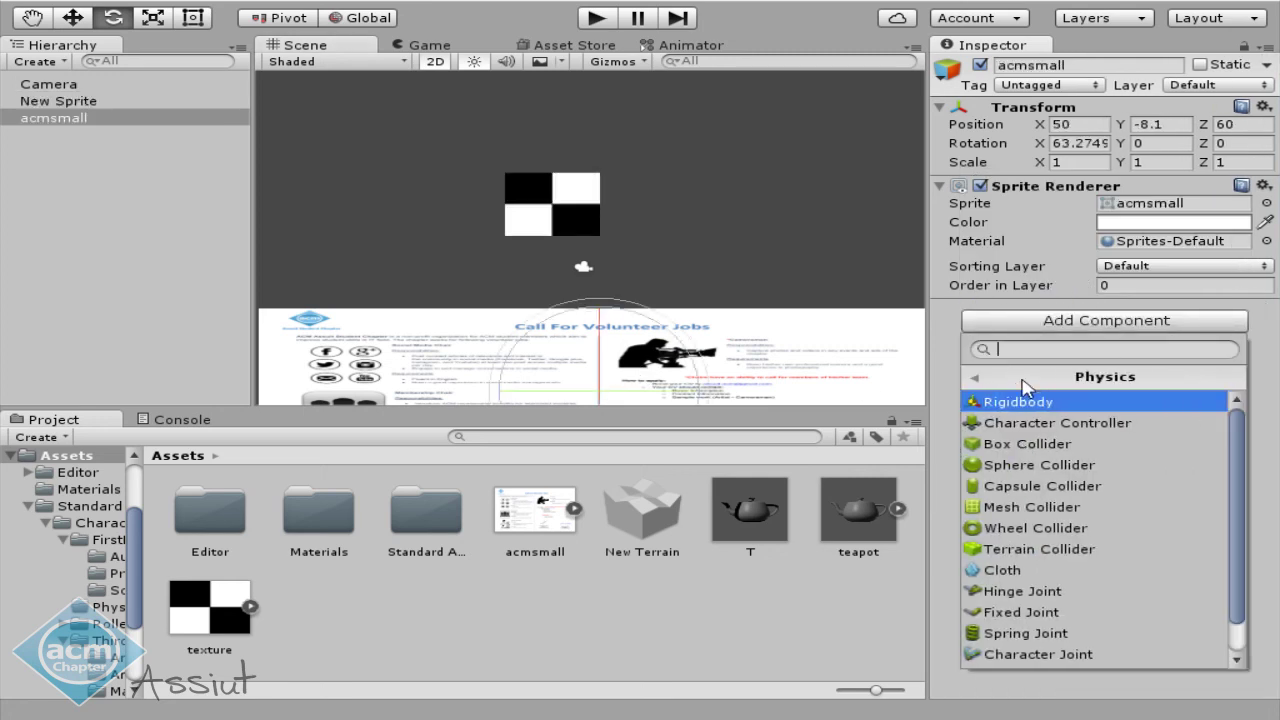
{"action": "left_click", "coordinate": [1022, 382]}
{"action": "left_click", "coordinate": [1016, 465]}
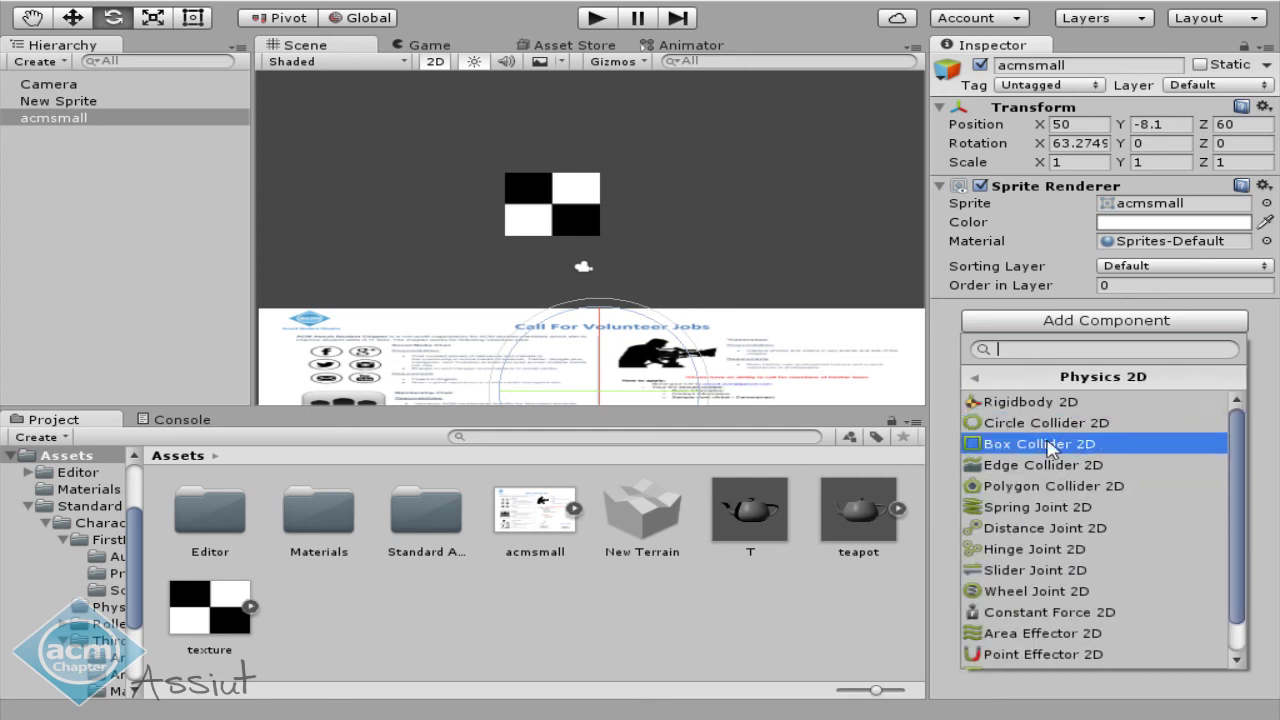
{"action": "left_click", "coordinate": [1056, 444]}
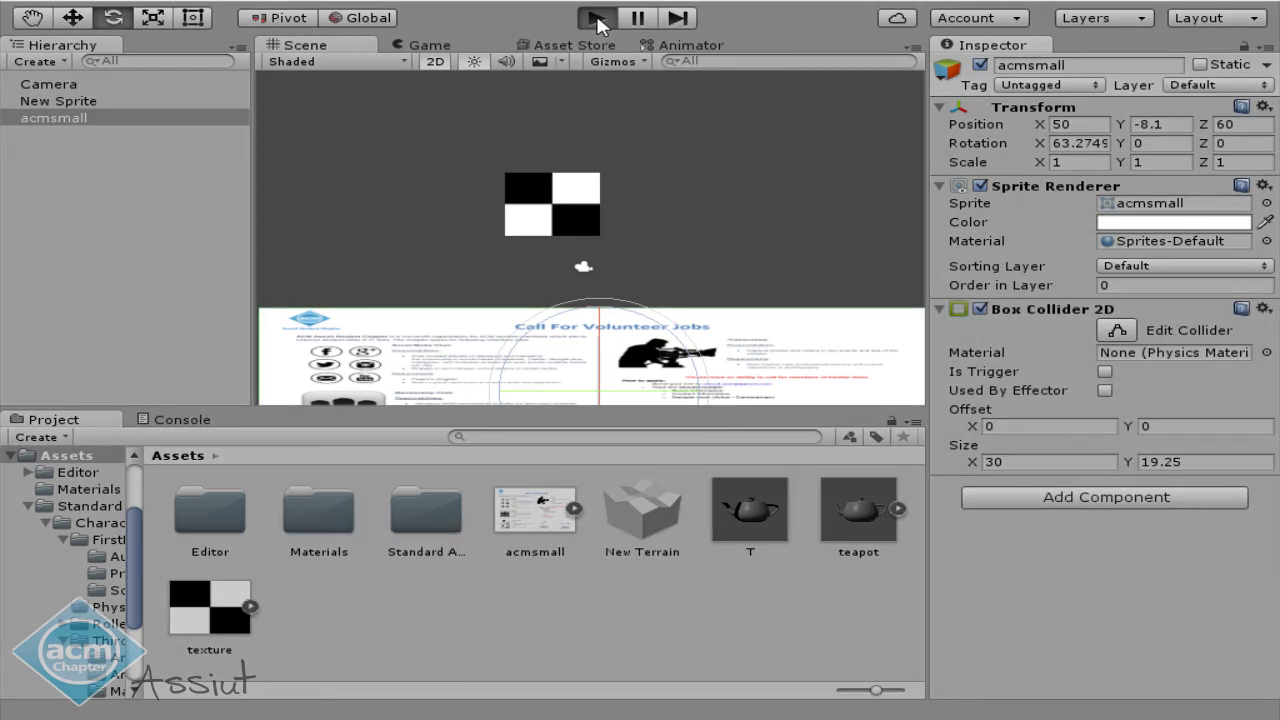
{"action": "left_click", "coordinate": [598, 20]}
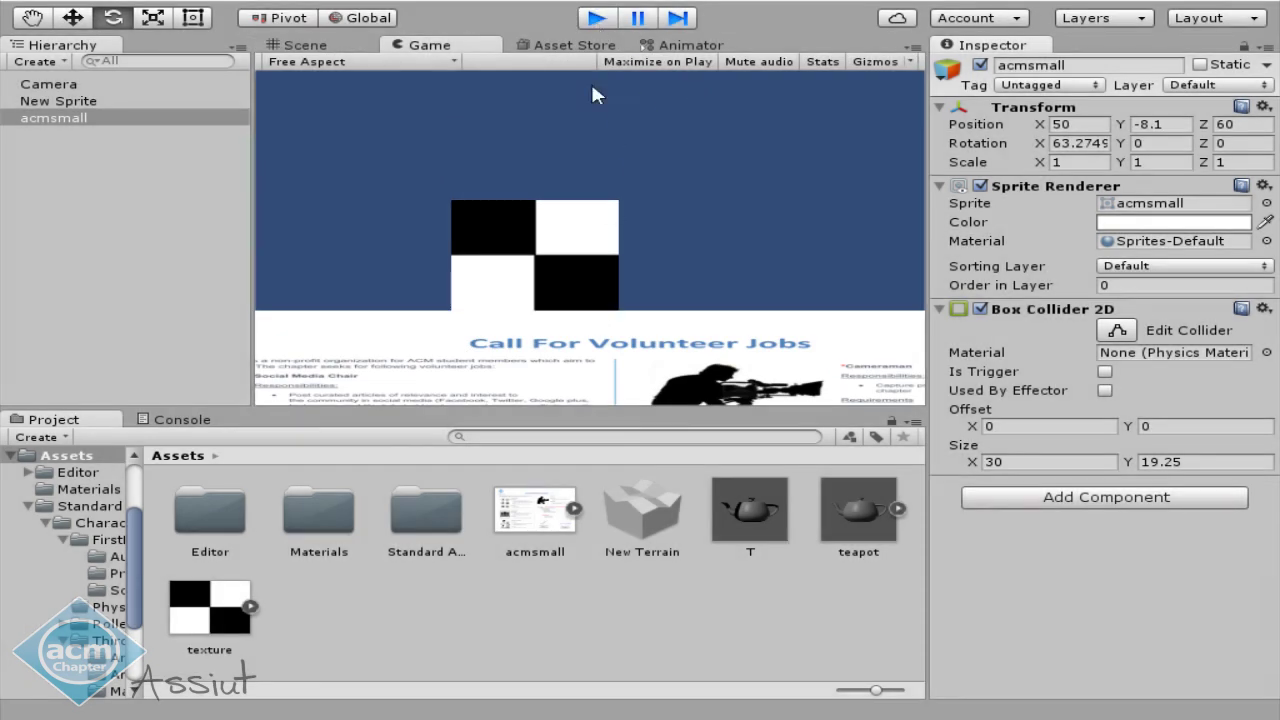
{"action": "left_click", "coordinate": [597, 18]}
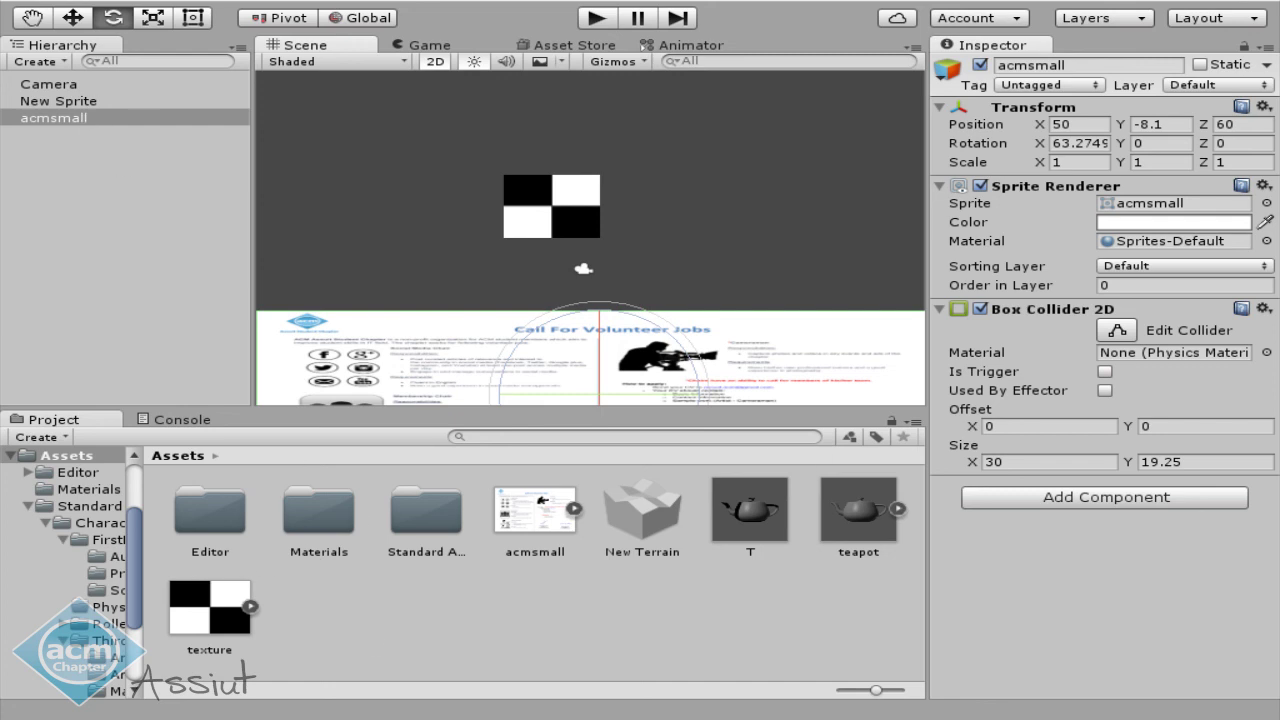
Save the scene as scene1 in the Assets folder and select the new scene1 asset.
{"action": "left_click", "coordinate": [15, 2]}
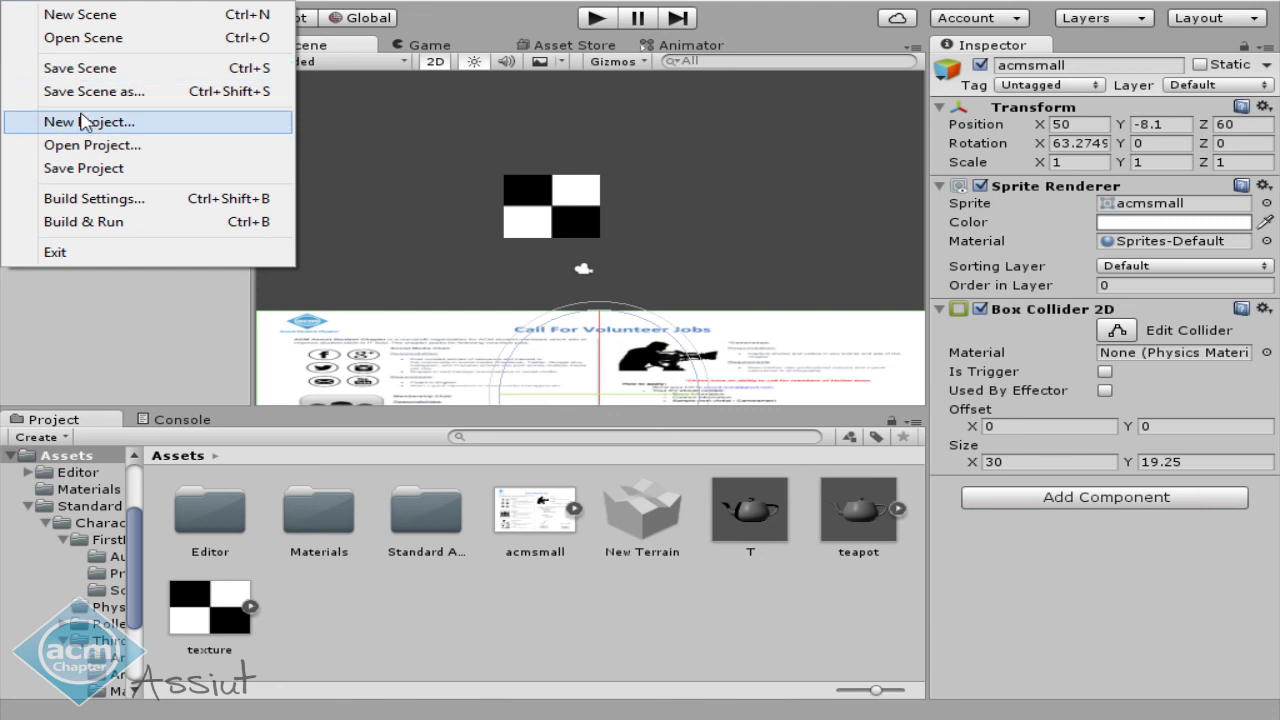
{"action": "left_click", "coordinate": [153, 76]}
{"action": "type", "text": "scene1"}
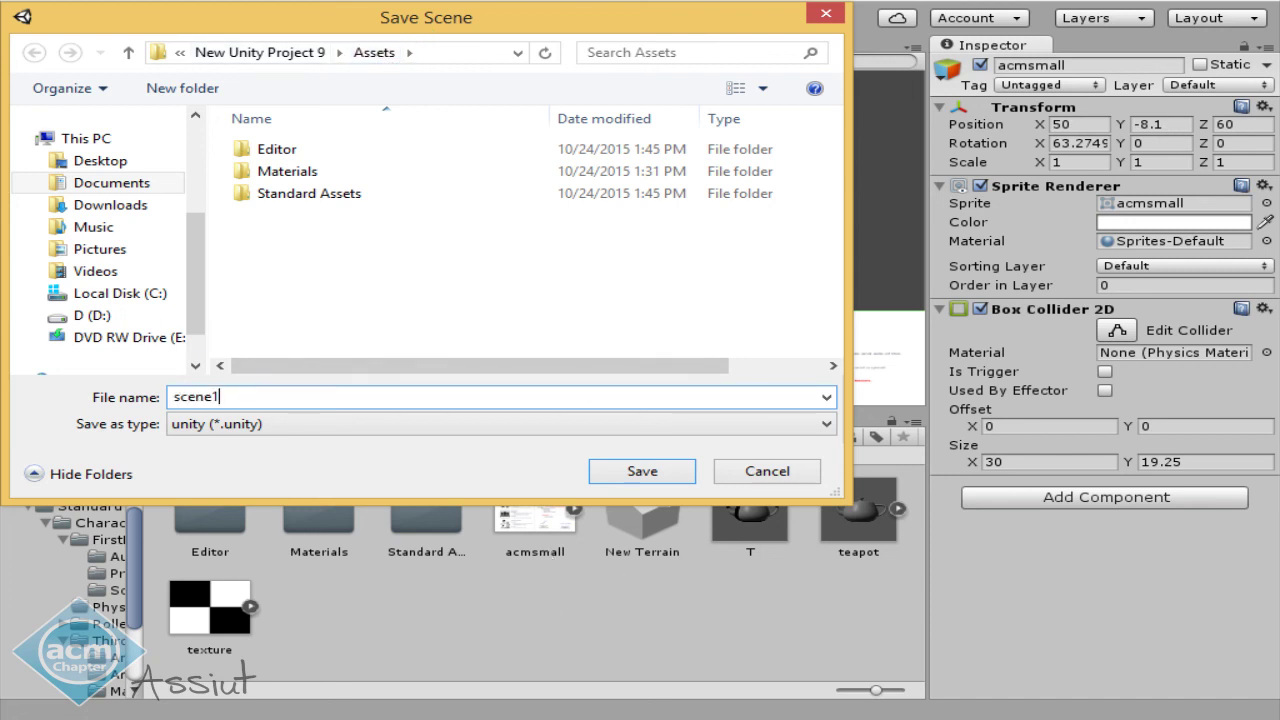
{"action": "left_click", "coordinate": [674, 480]}
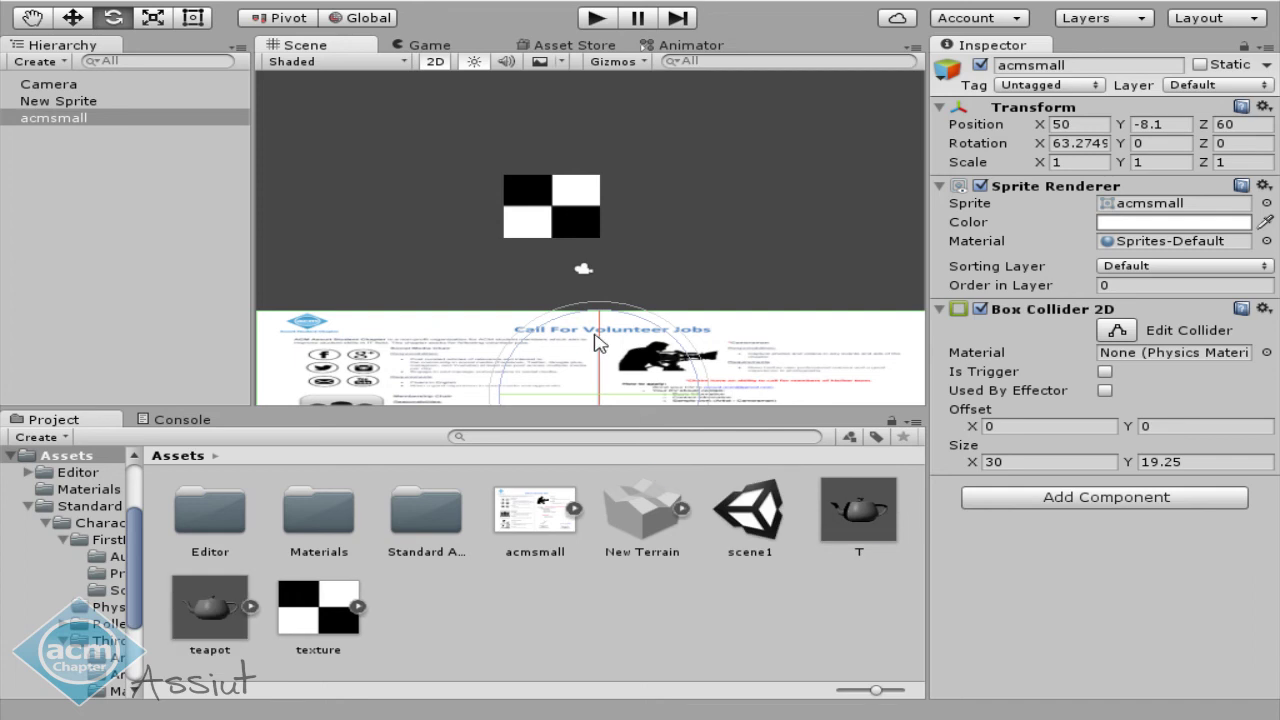
{"action": "left_click", "coordinate": [766, 505]}
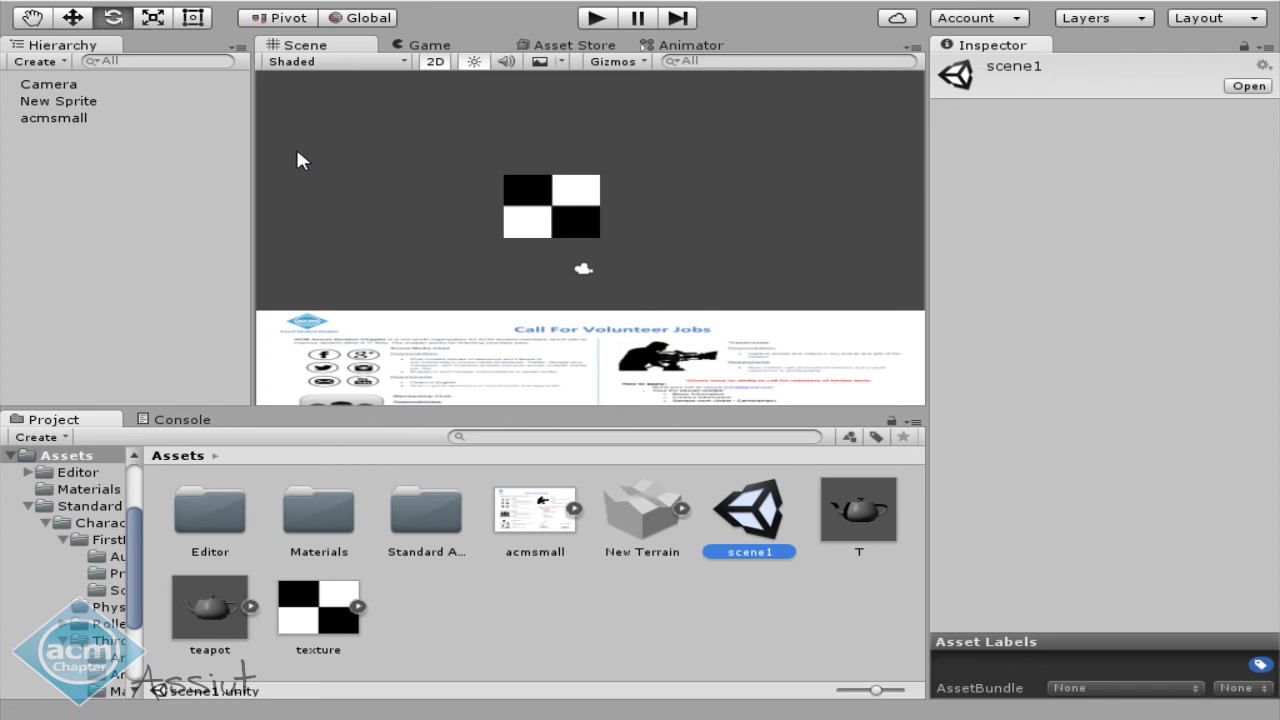
Open Build Settings, keep x86 for PC, Mac & Linux Standalone, and show Player Settings.
{"action": "left_click", "coordinate": [10, 3]}
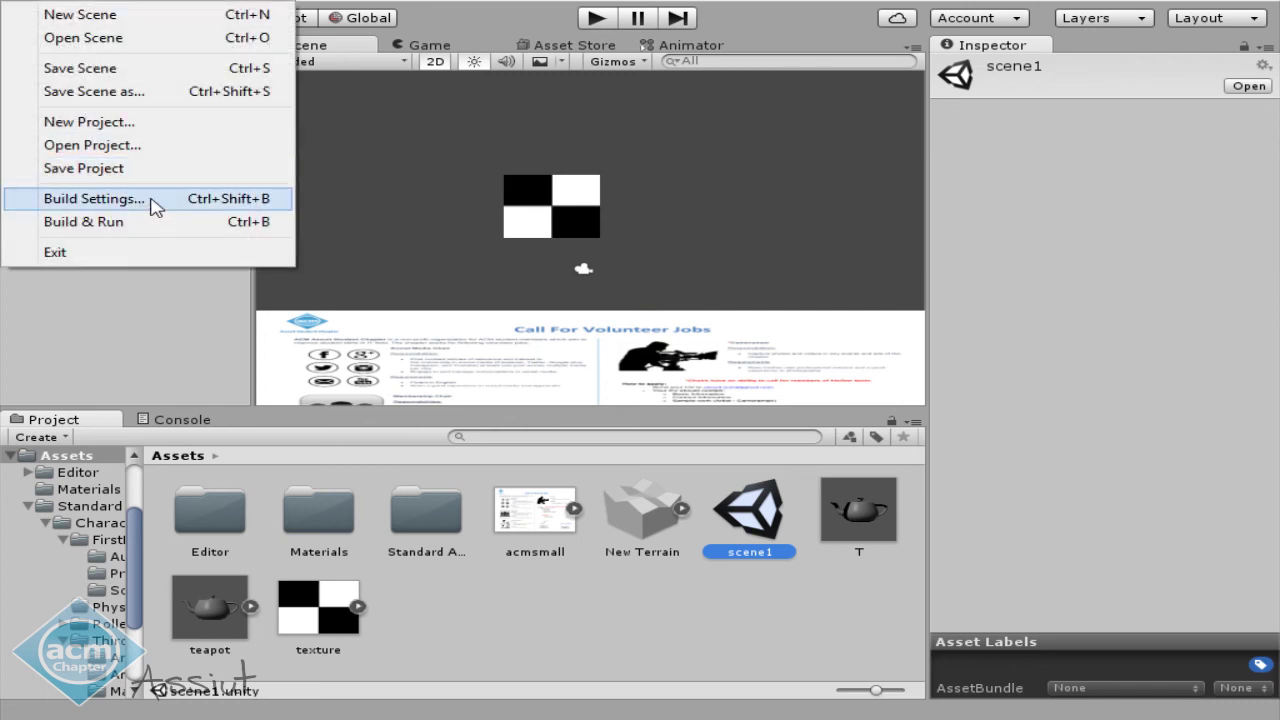
{"action": "left_click", "coordinate": [157, 199]}
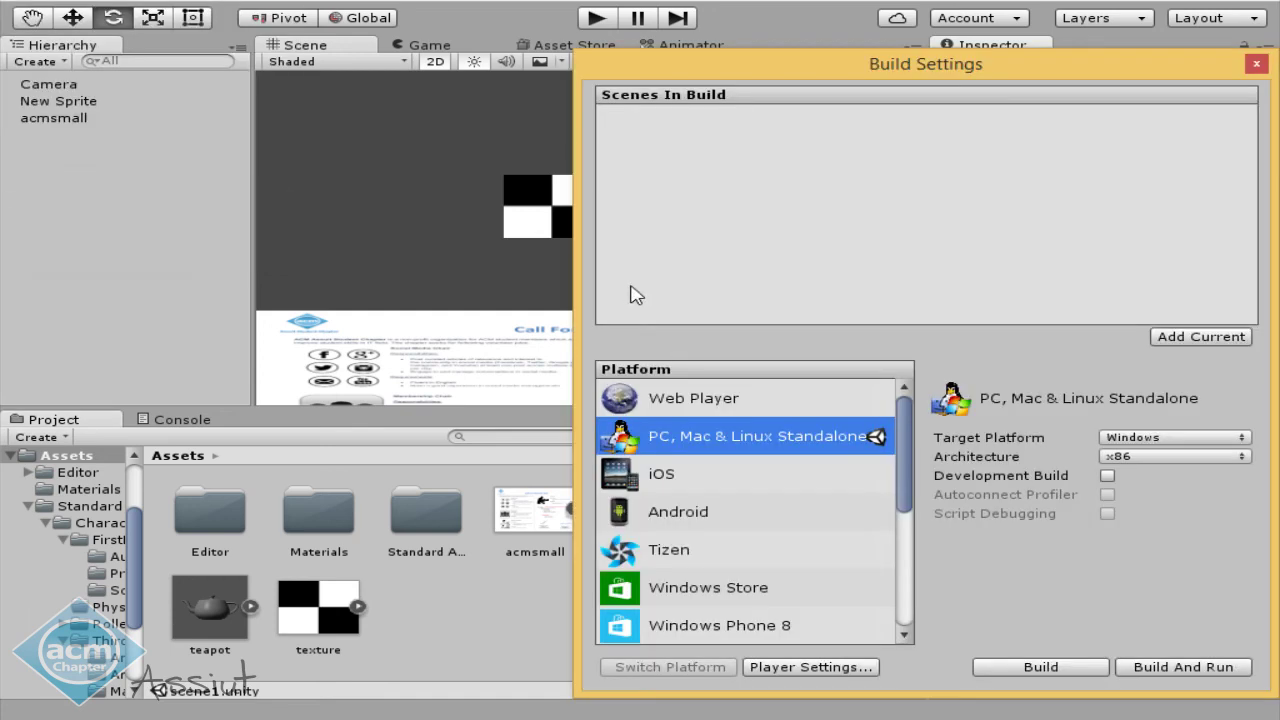
{"action": "left_click_drag", "start_coordinate": [779, 77], "coordinate": [505, 37]}
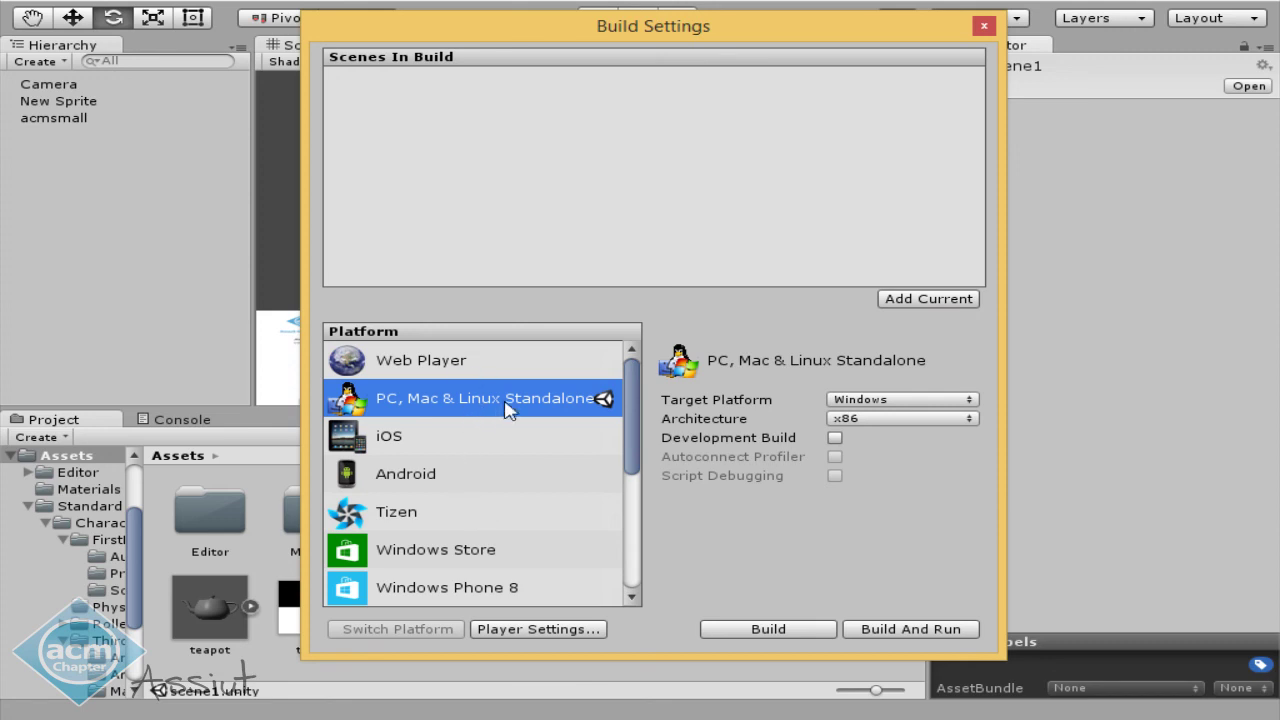
{"action": "left_click", "coordinate": [900, 420]}
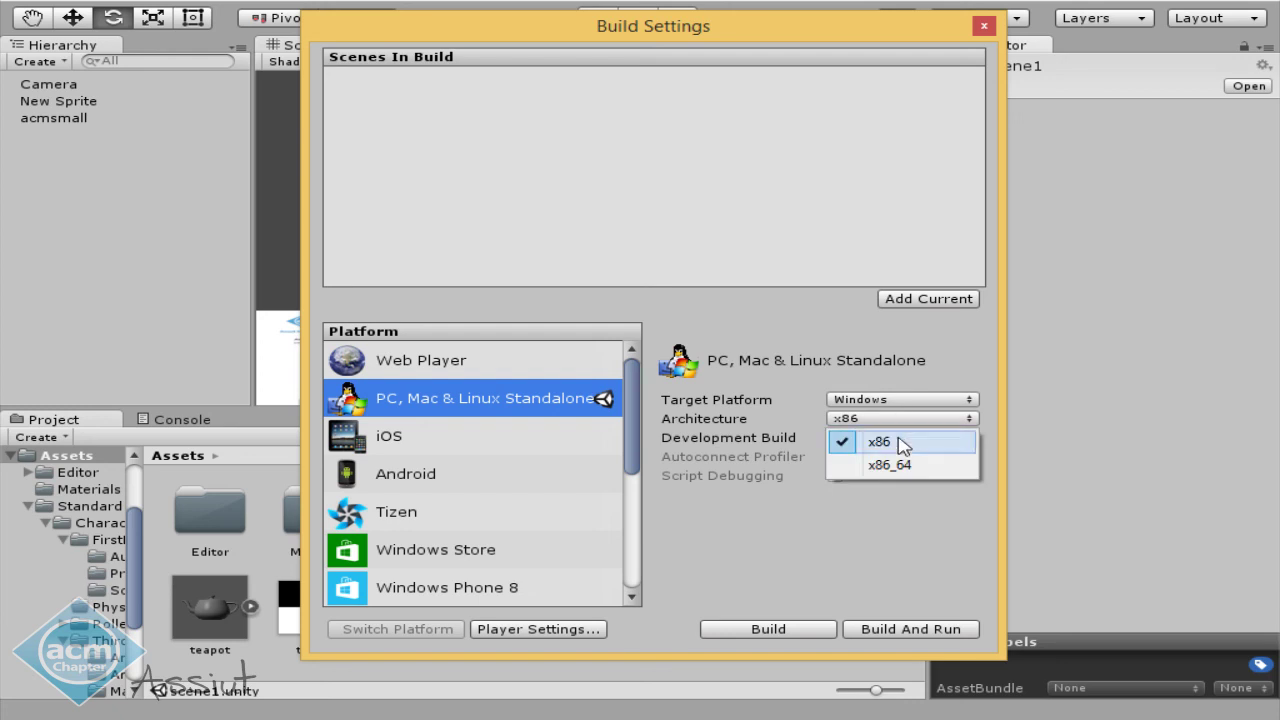
{"action": "left_click", "coordinate": [890, 527]}
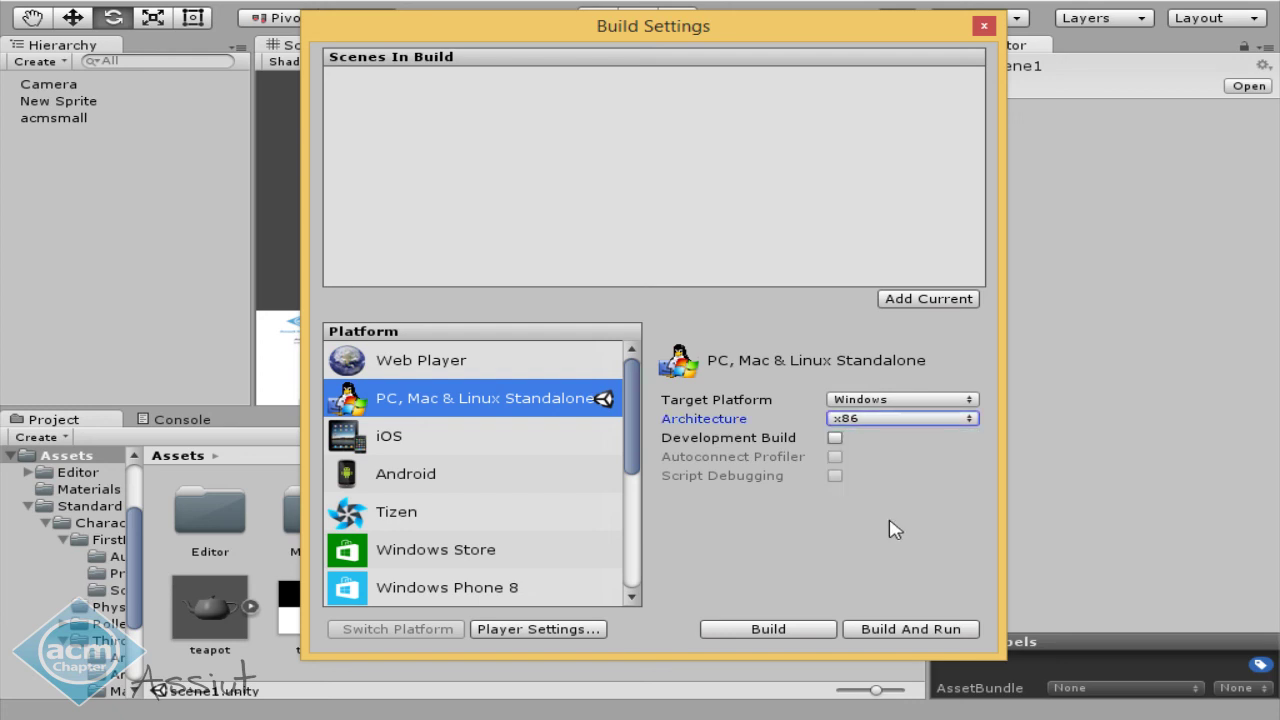
{"action": "left_click", "coordinate": [503, 630]}
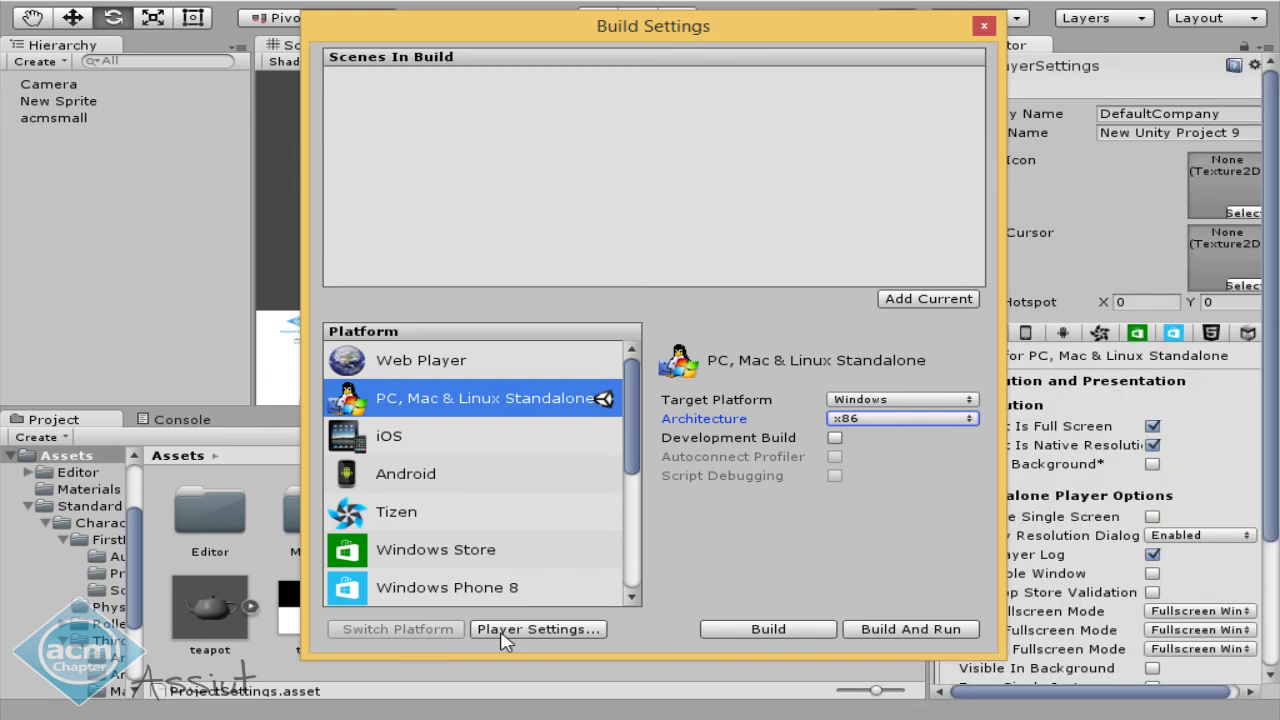
{"action": "left_click_drag", "start_coordinate": [825, 34], "coordinate": [636, 54]}
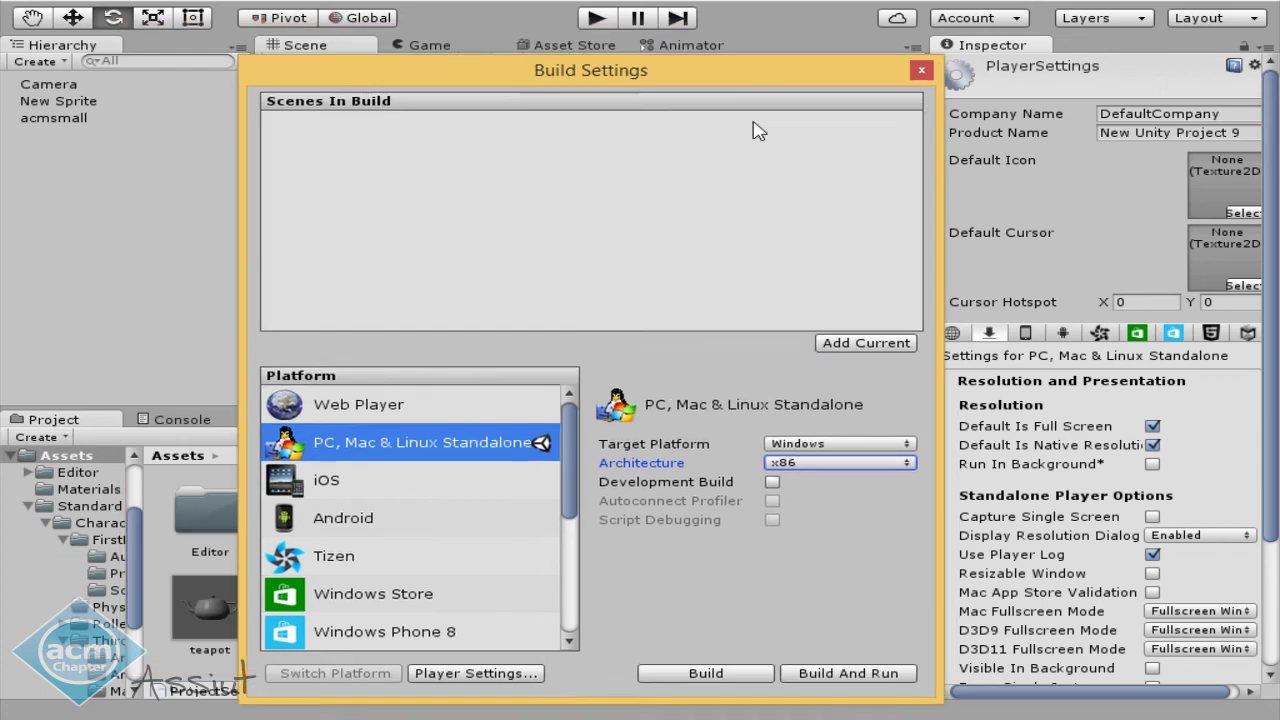
Add scene1.unity as build scene 0, start a build, and close Build Settings.
{"action": "left_click_drag", "start_coordinate": [522, 42], "coordinate": [926, 186]}
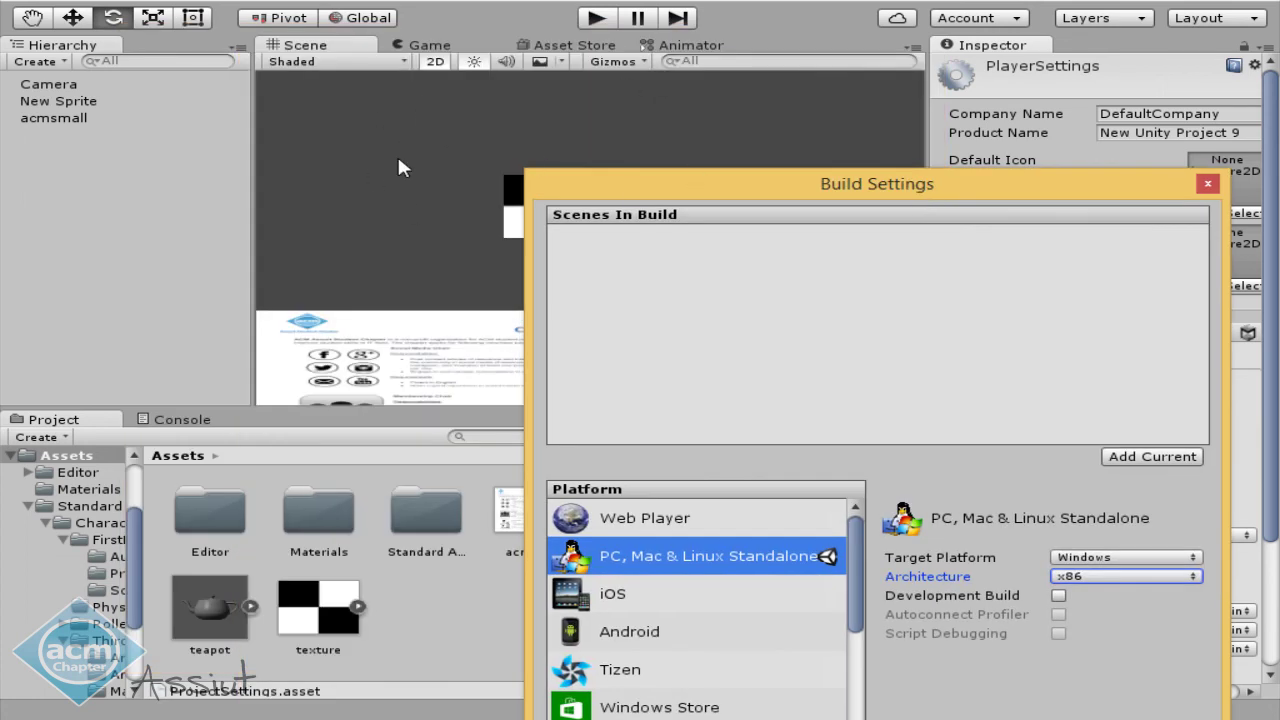
{"action": "left_click", "coordinate": [1178, 460]}
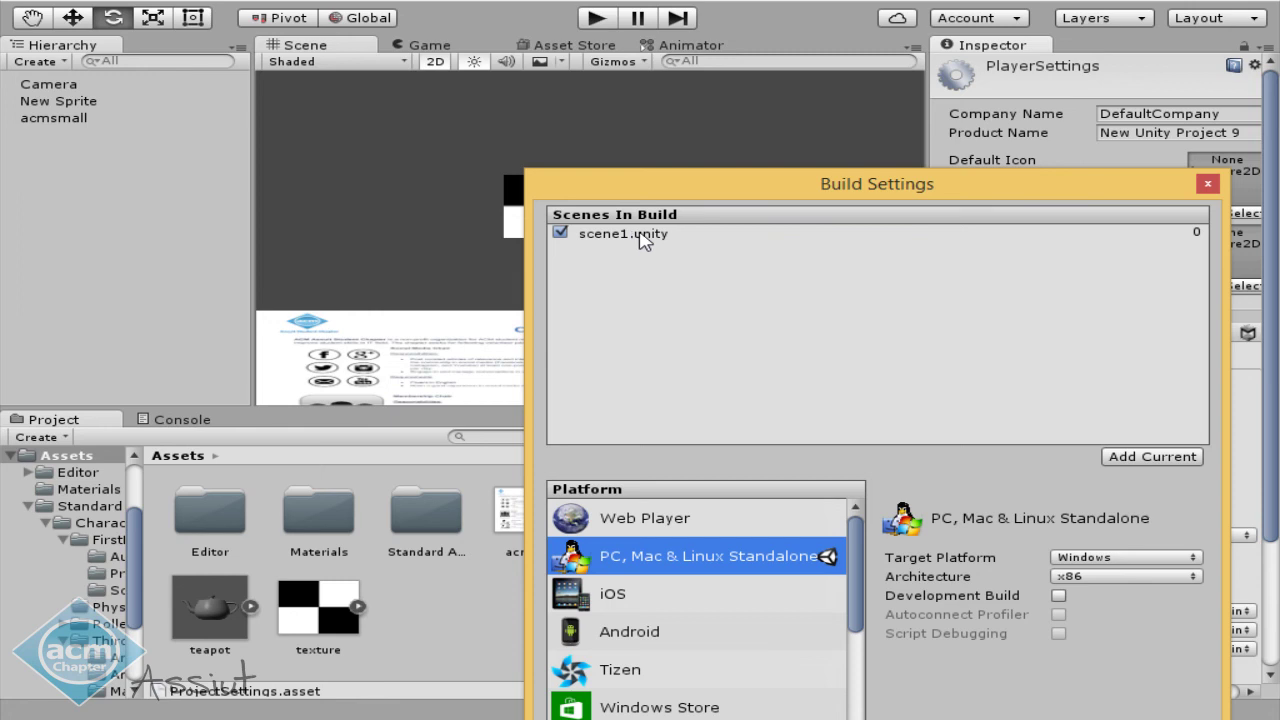
{"action": "left_click_drag", "start_coordinate": [709, 183], "coordinate": [439, 63]}
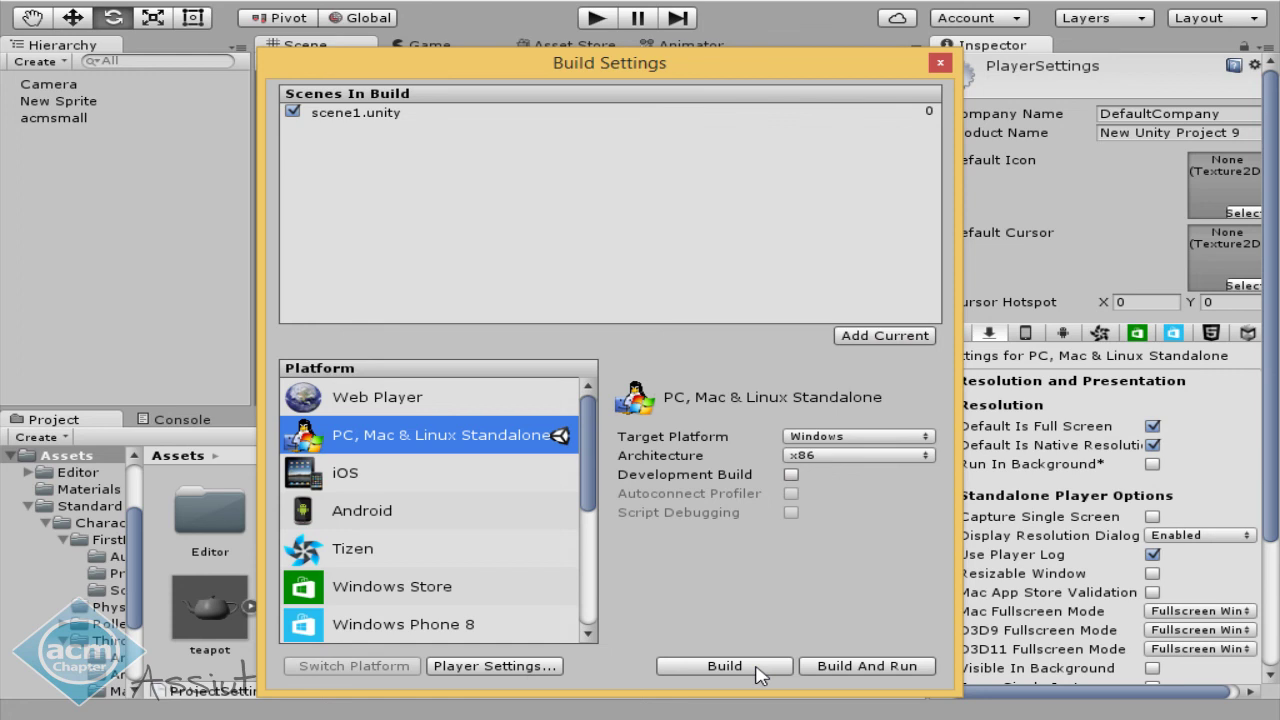
{"action": "left_click", "coordinate": [758, 675]}
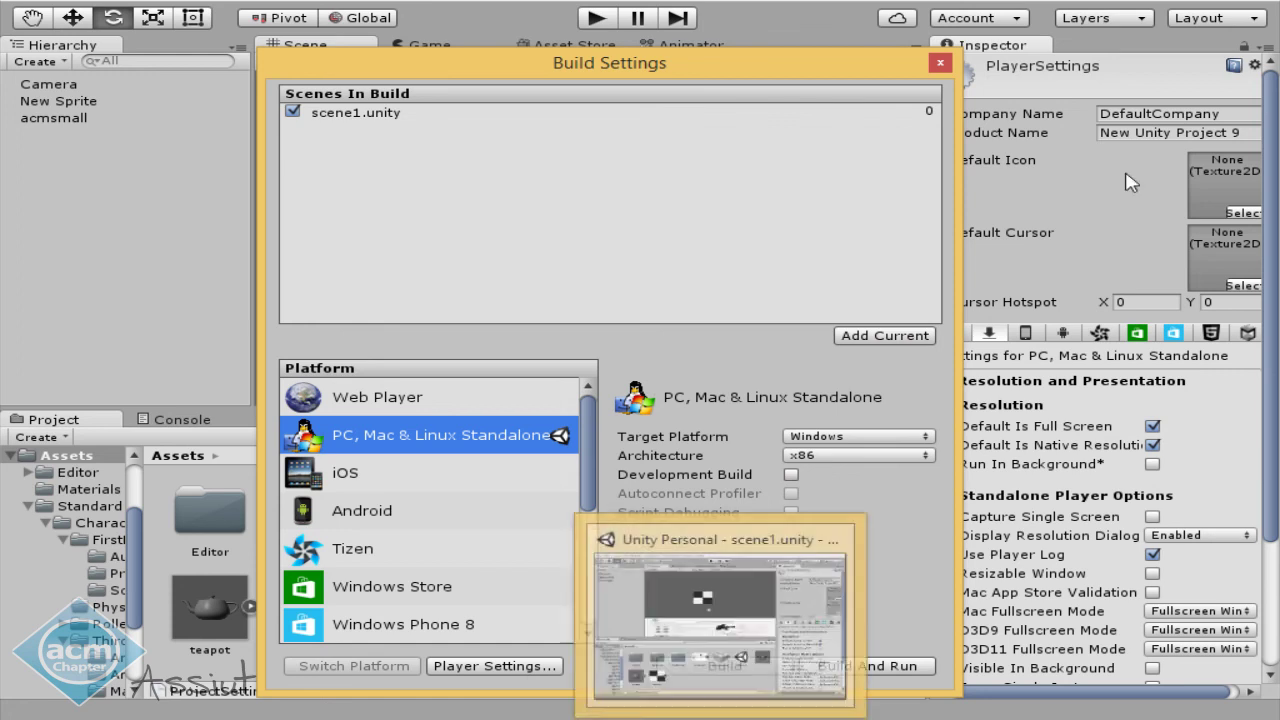
{"action": "left_click", "coordinate": [940, 62]}
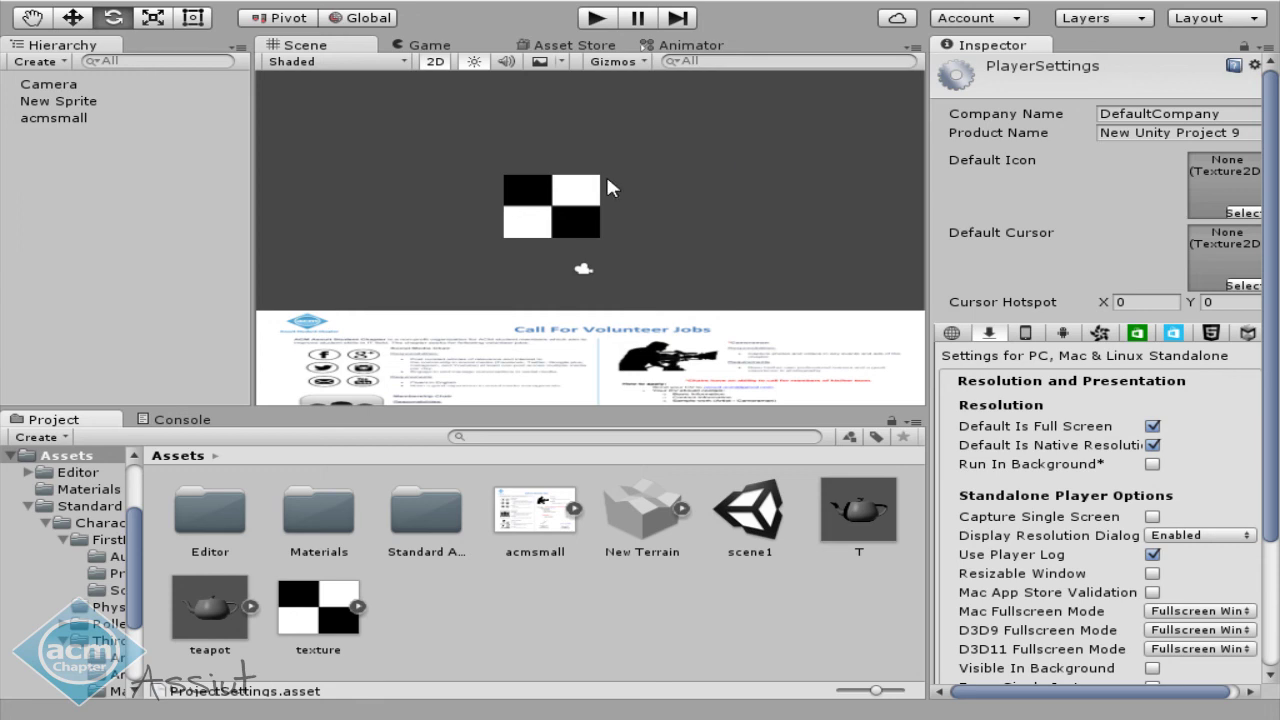
Delete the Camera, New Sprite and acmsmall objects, switching the scene view to 3D.
{"action": "left_click_drag", "start_coordinate": [442, 146], "coordinate": [765, 365]}
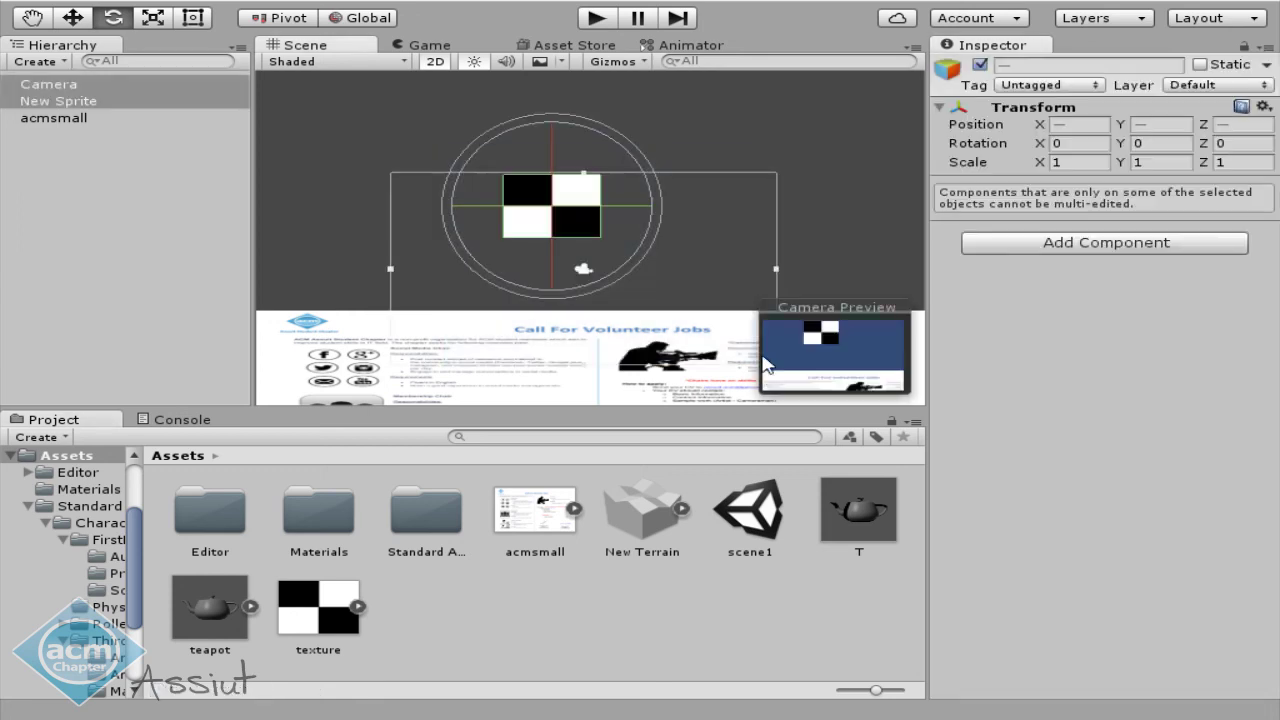
{"action": "key", "text": "Delete"}
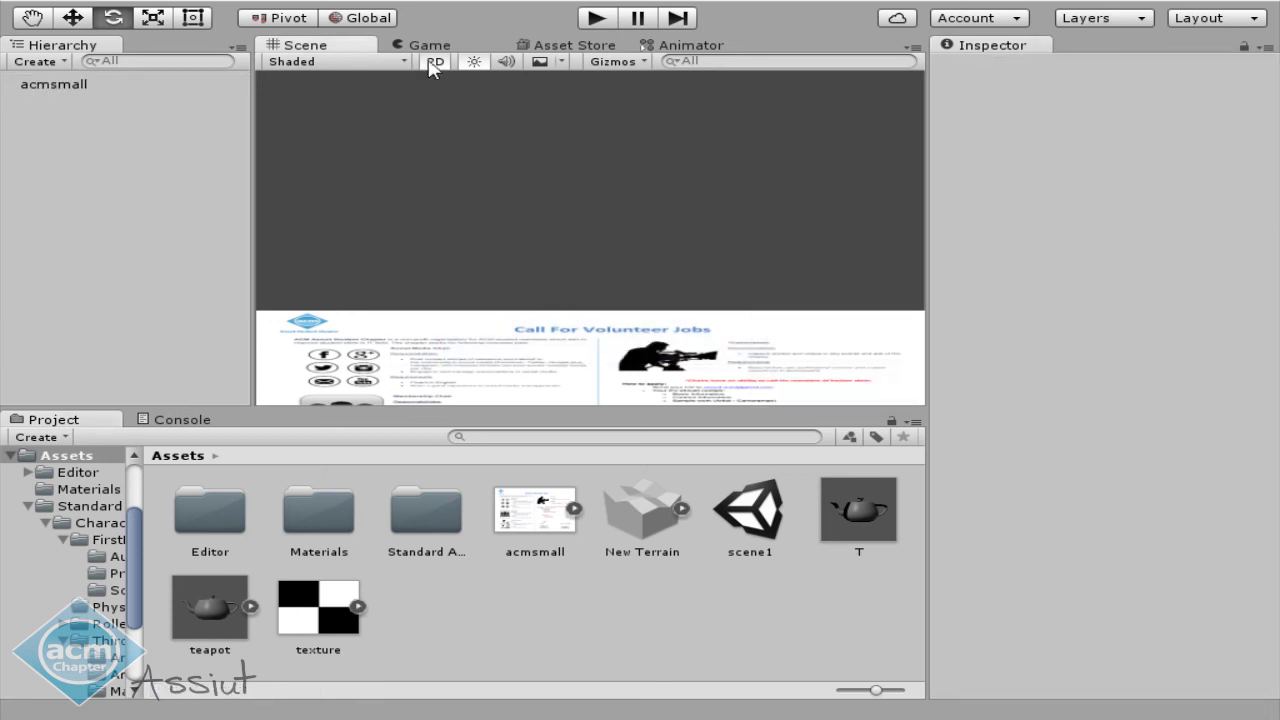
{"action": "left_click", "coordinate": [435, 62]}
{"action": "left_click", "coordinate": [590, 310]}
{"action": "key", "text": "Delete"}
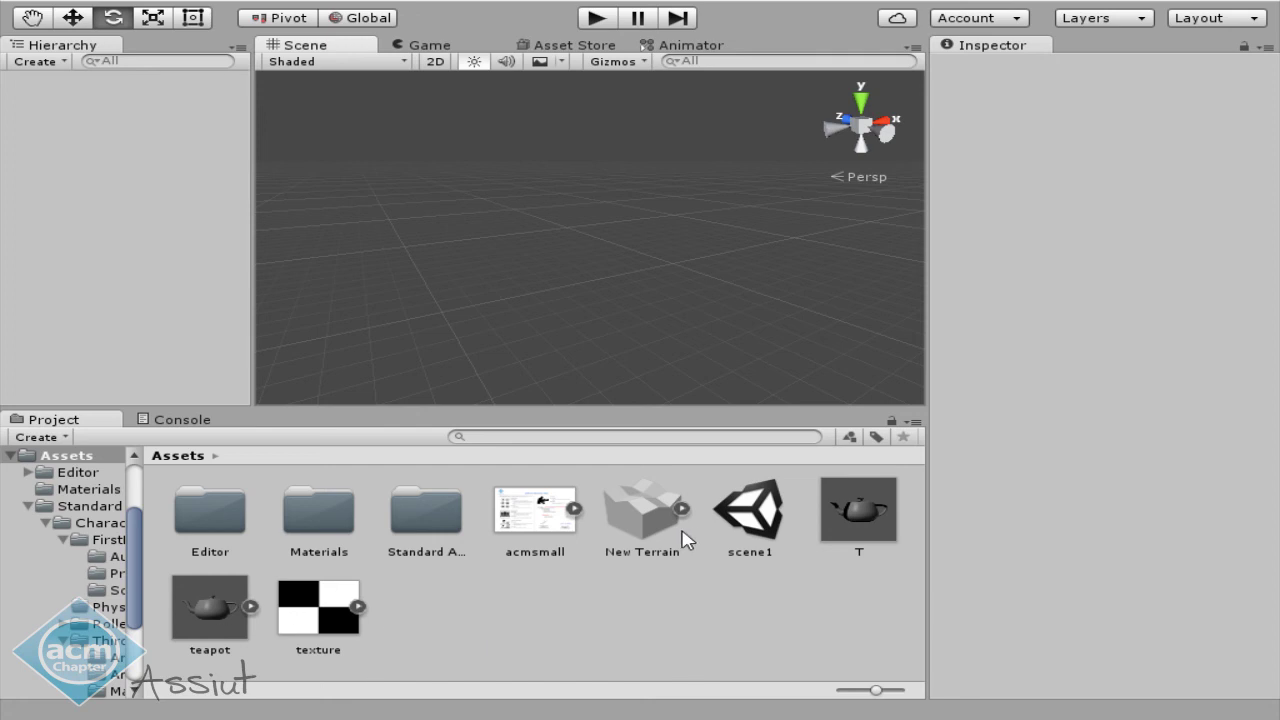
Place the T teapot prefab in the scene, undoing a plane accidentally parented to it.
{"action": "left_click", "coordinate": [868, 522]}
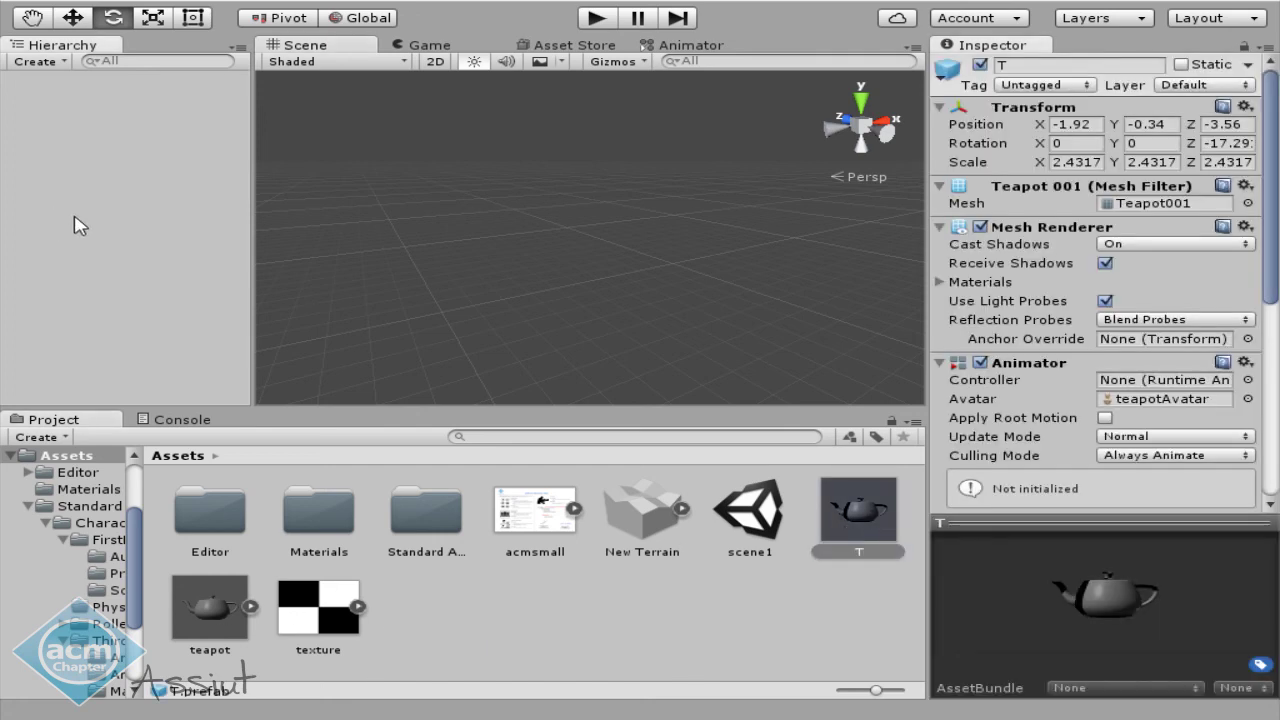
{"action": "left_click_drag", "start_coordinate": [868, 522], "coordinate": [80, 225]}
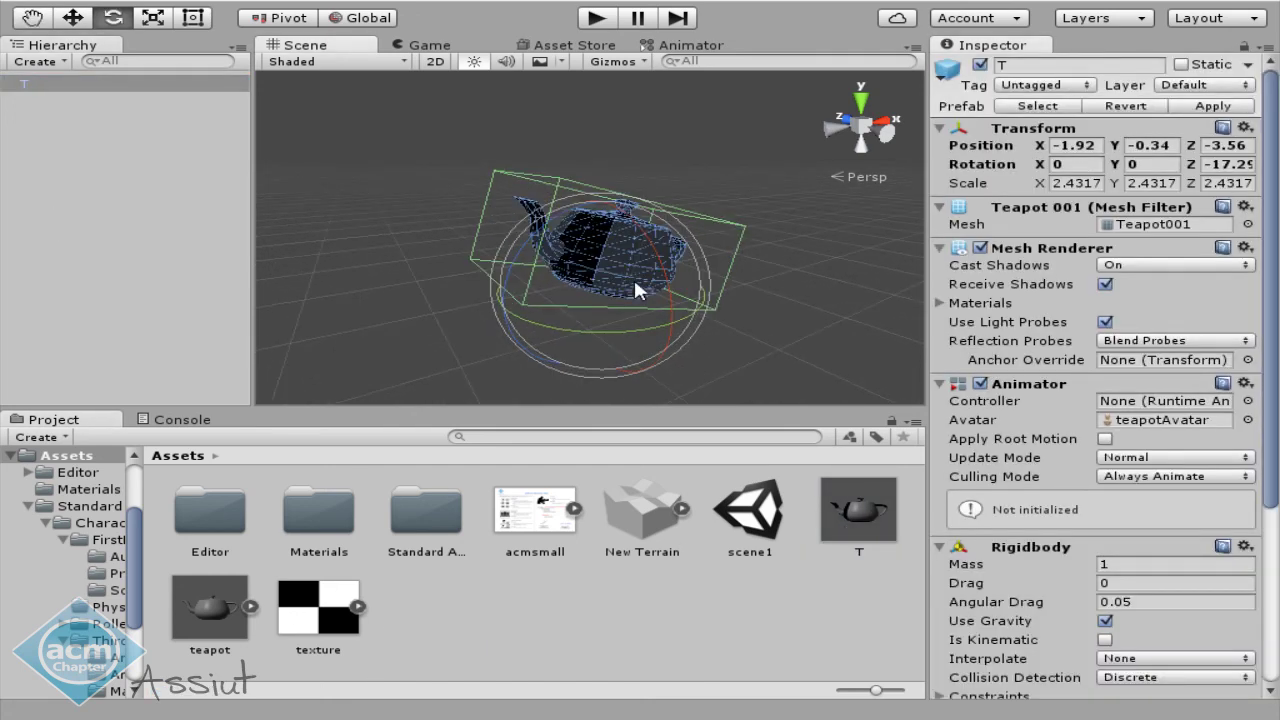
{"action": "right_click", "coordinate": [78, 168]}
{"action": "mouse_move", "coordinate": [189, 363]}
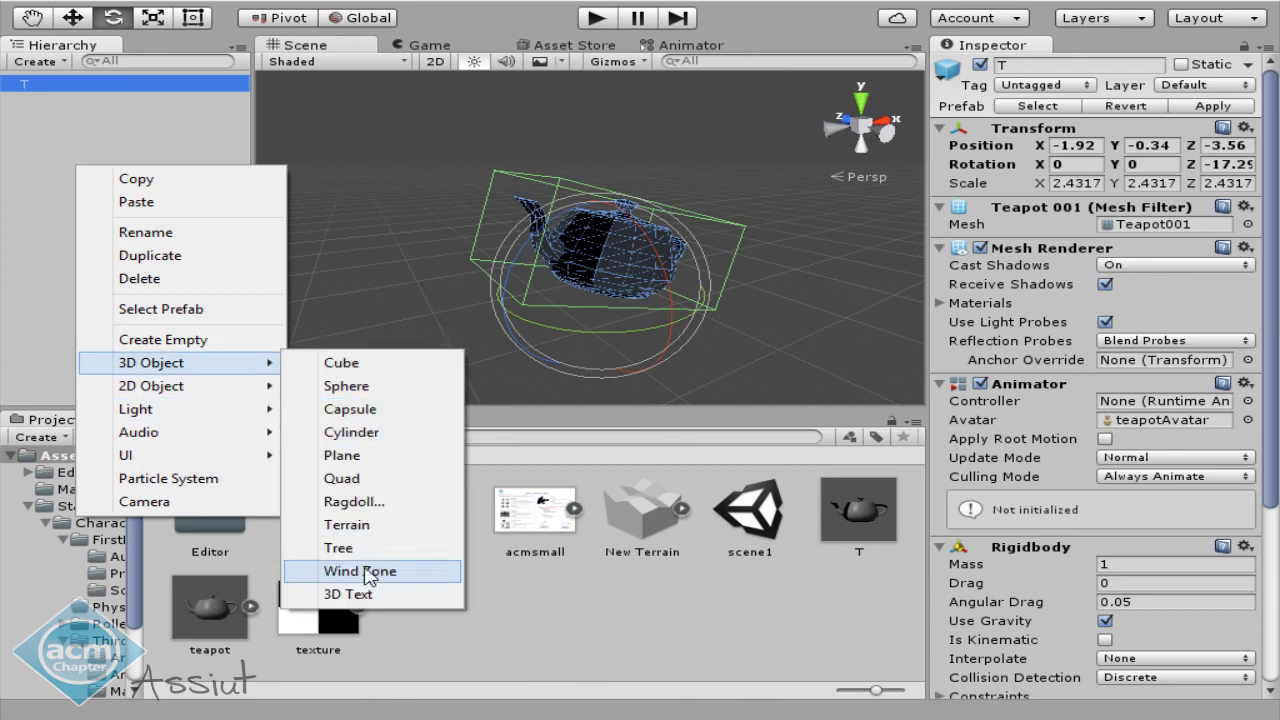
{"action": "left_click", "coordinate": [372, 456]}
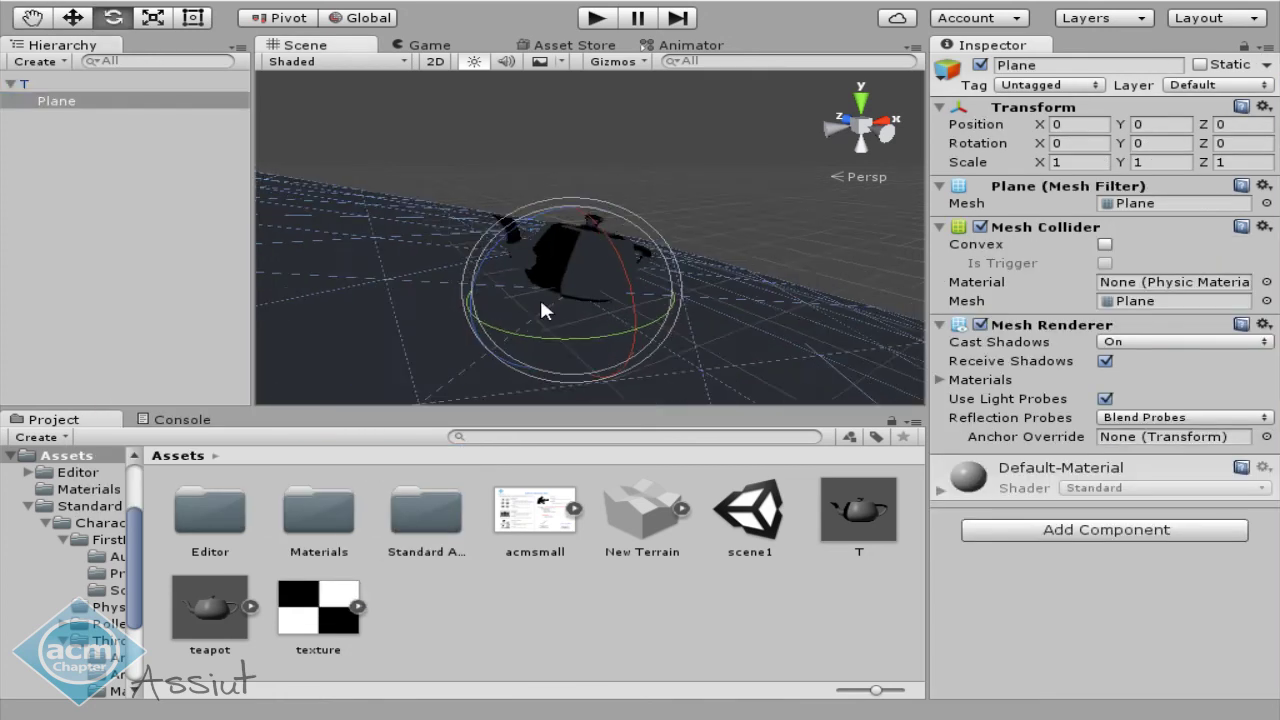
{"action": "key", "text": "ctrl+z"}
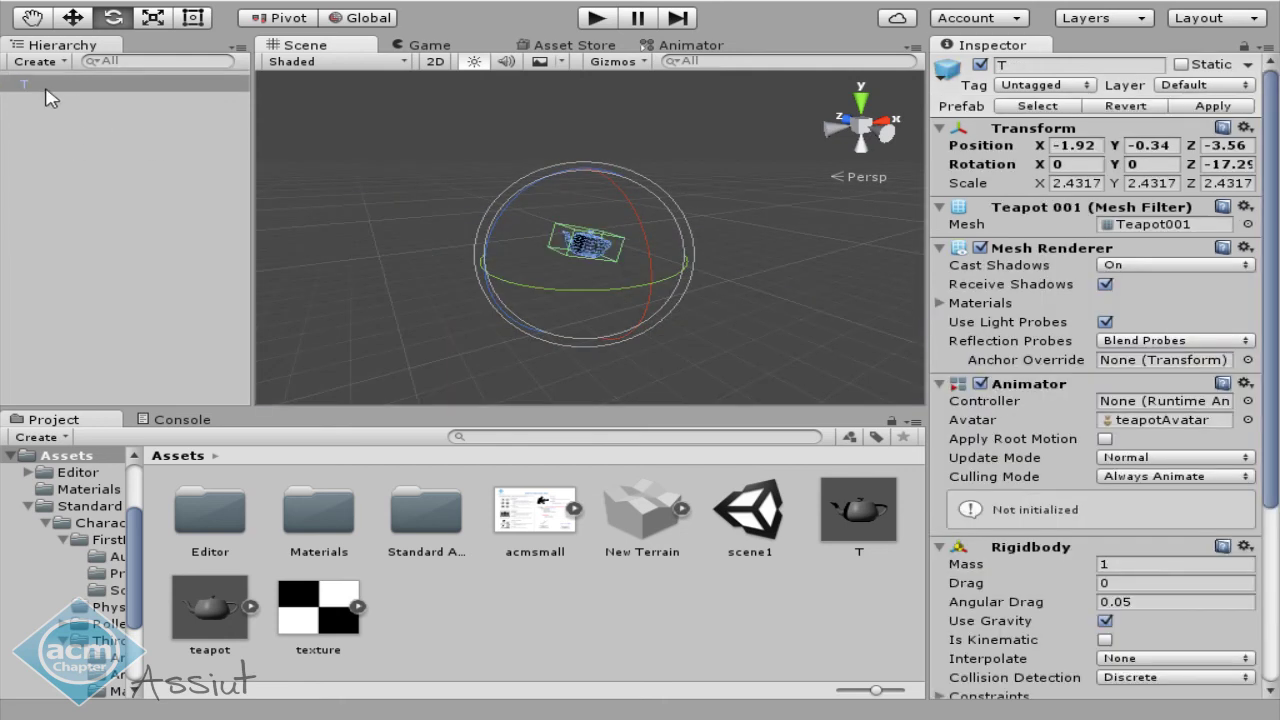
{"action": "left_click", "coordinate": [47, 100]}
Create a Plane at the scene root and lower it beneath the teapot to y -1.99.
{"action": "right_click", "coordinate": [72, 157]}
{"action": "mouse_move", "coordinate": [200, 355]}
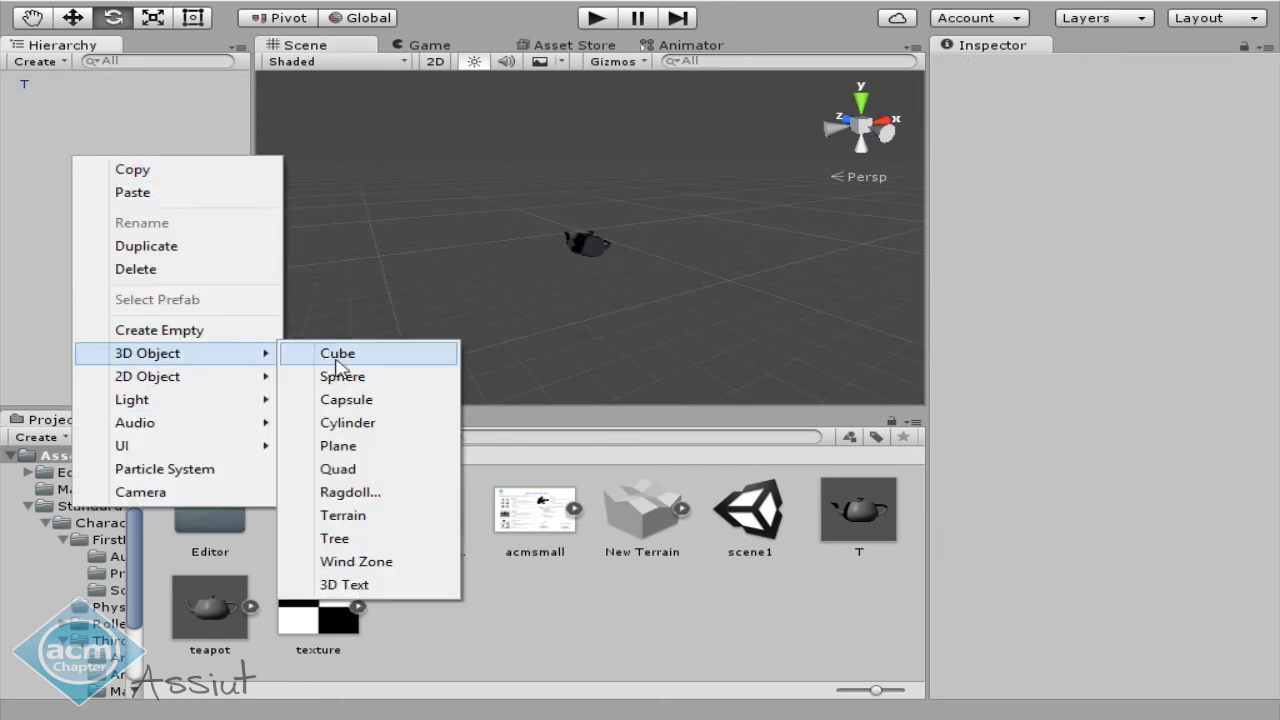
{"action": "left_click", "coordinate": [360, 447]}
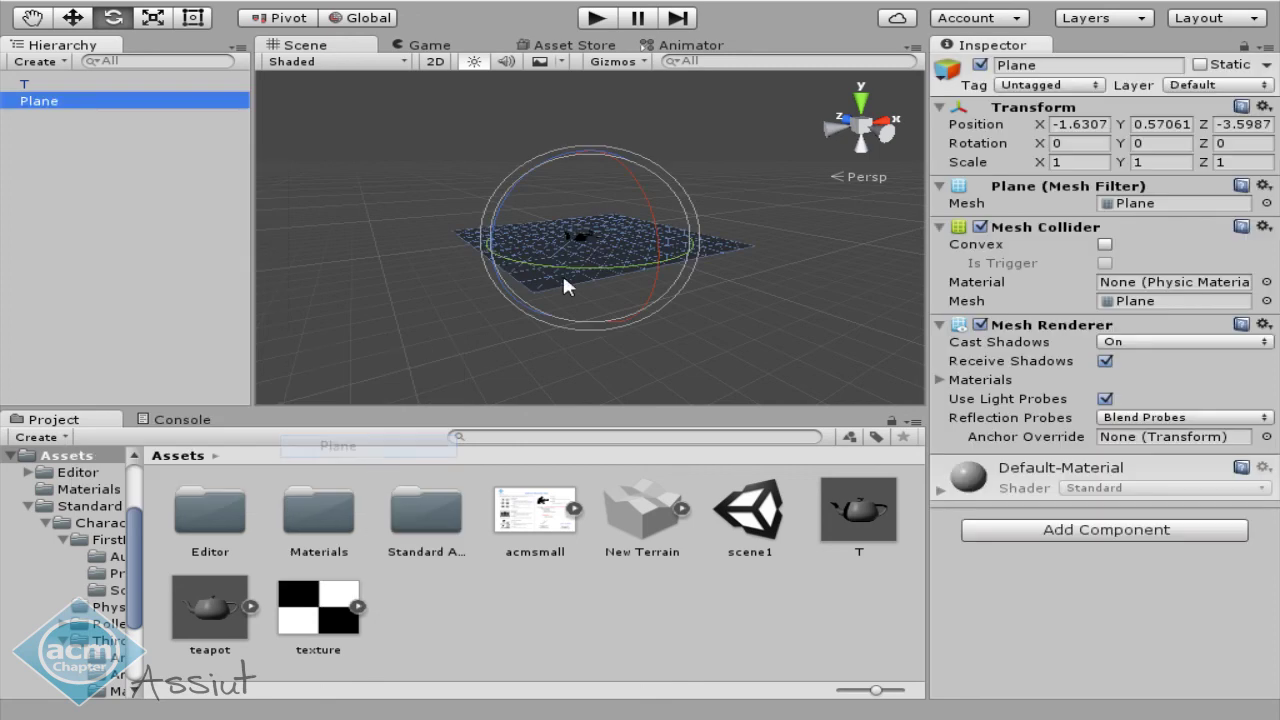
{"action": "scroll", "coordinate": [560, 250], "scroll_direction": "up", "scroll_amount": 2}
{"action": "scroll", "coordinate": [534, 236], "scroll_direction": "up", "scroll_amount": 3}
{"action": "scroll", "coordinate": [531, 192], "scroll_direction": "up", "scroll_amount": 3}
{"action": "left_click", "coordinate": [72, 17]}
{"action": "left_click_drag", "start_coordinate": [590, 176], "coordinate": [601, 254]}
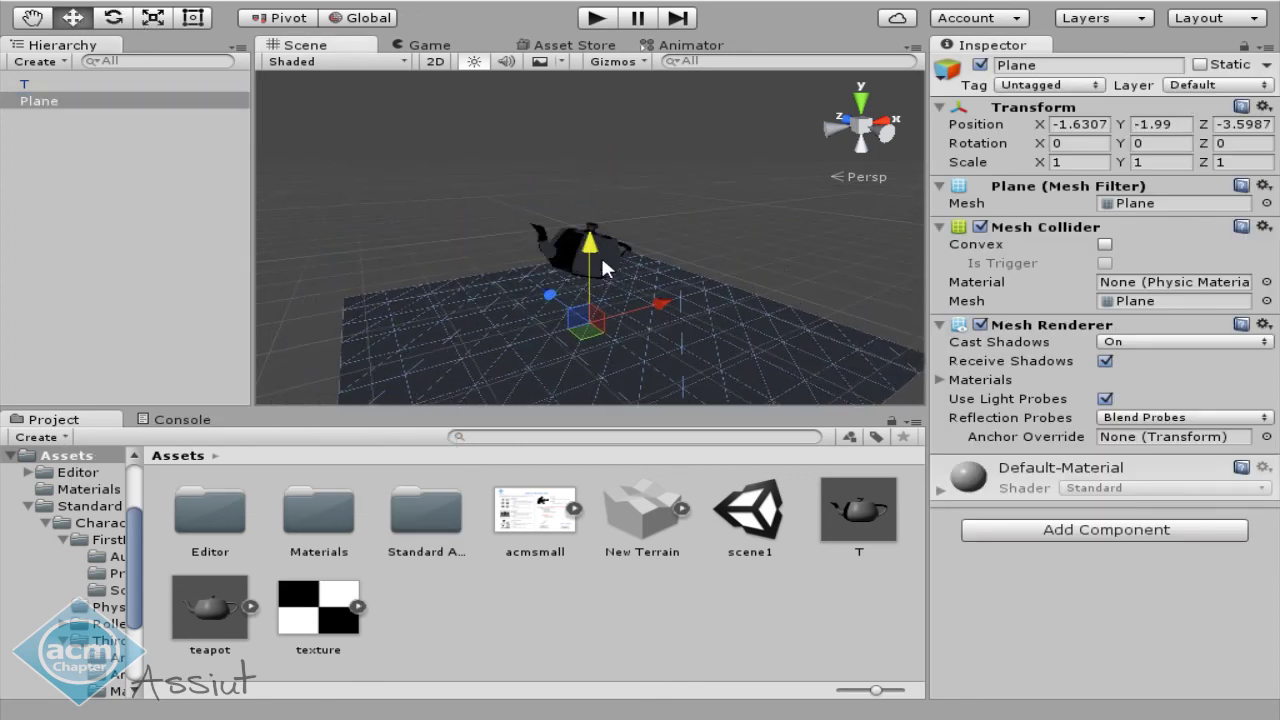
Remove the Rigidbody component from the T teapot.
{"action": "left_click", "coordinate": [64, 84]}
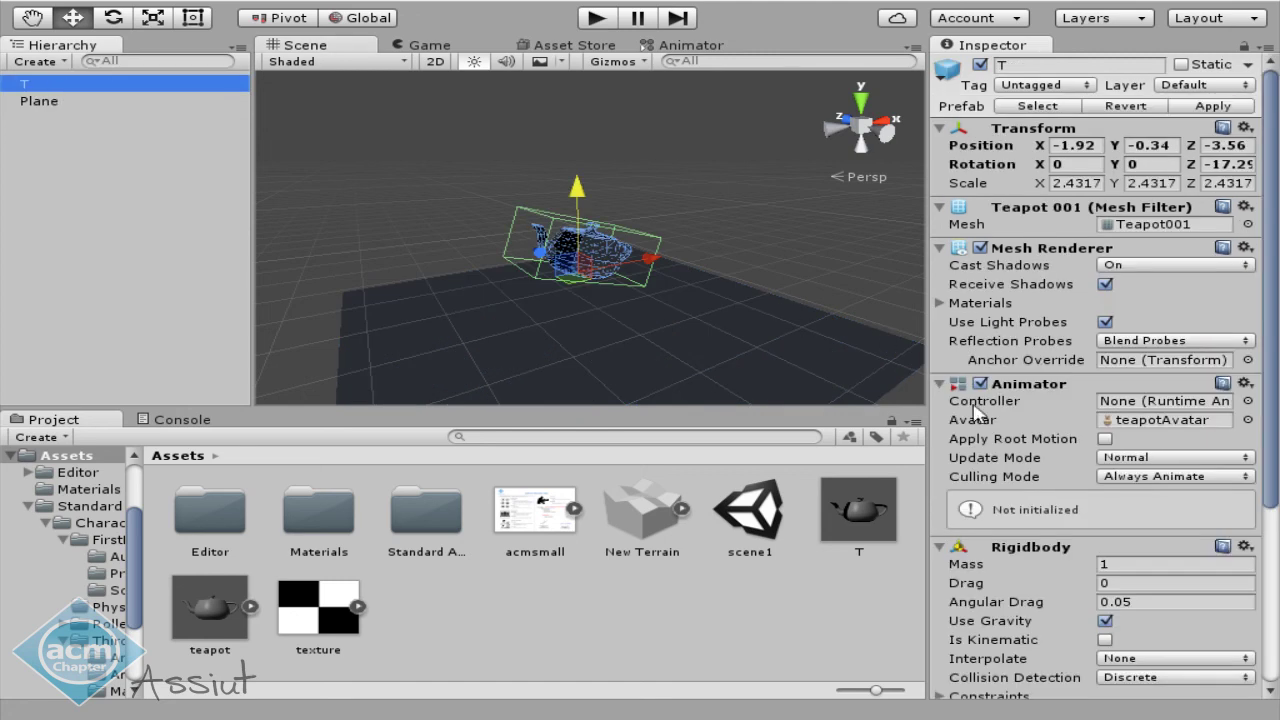
{"action": "scroll", "coordinate": [978, 413], "scroll_direction": "down", "scroll_amount": 5}
{"action": "right_click", "coordinate": [1020, 295]}
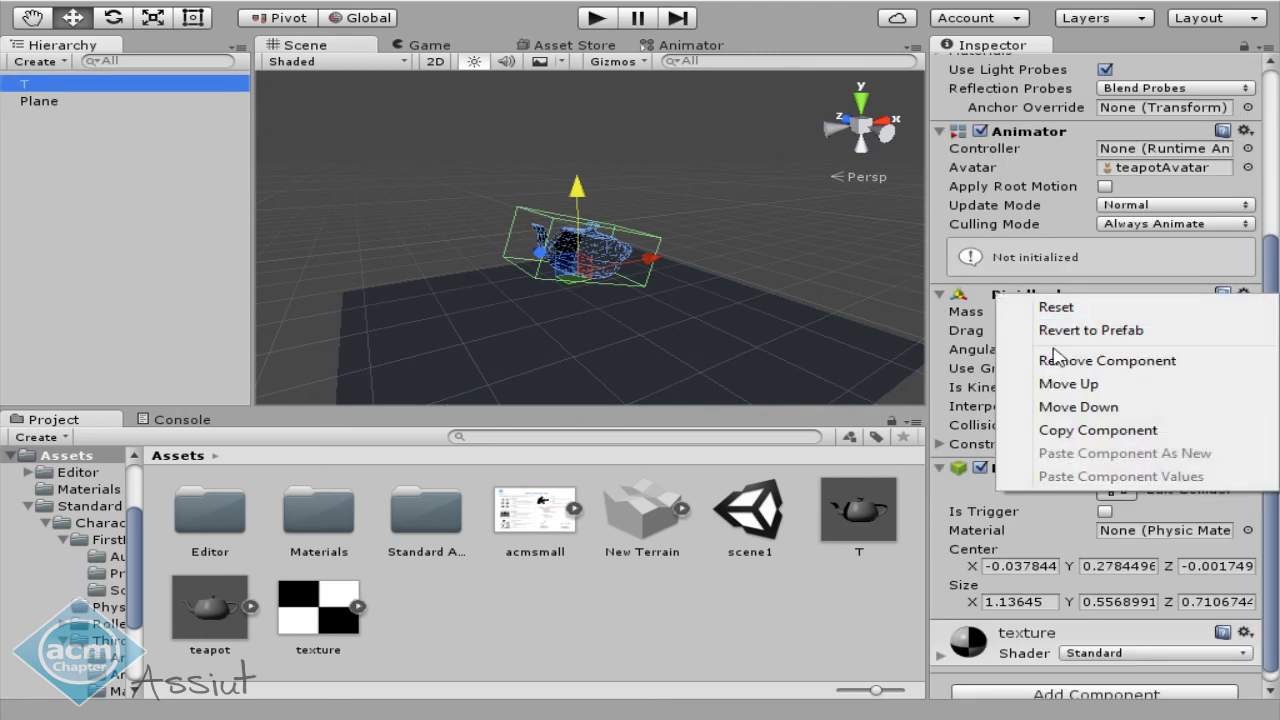
{"action": "left_click", "coordinate": [1060, 360]}
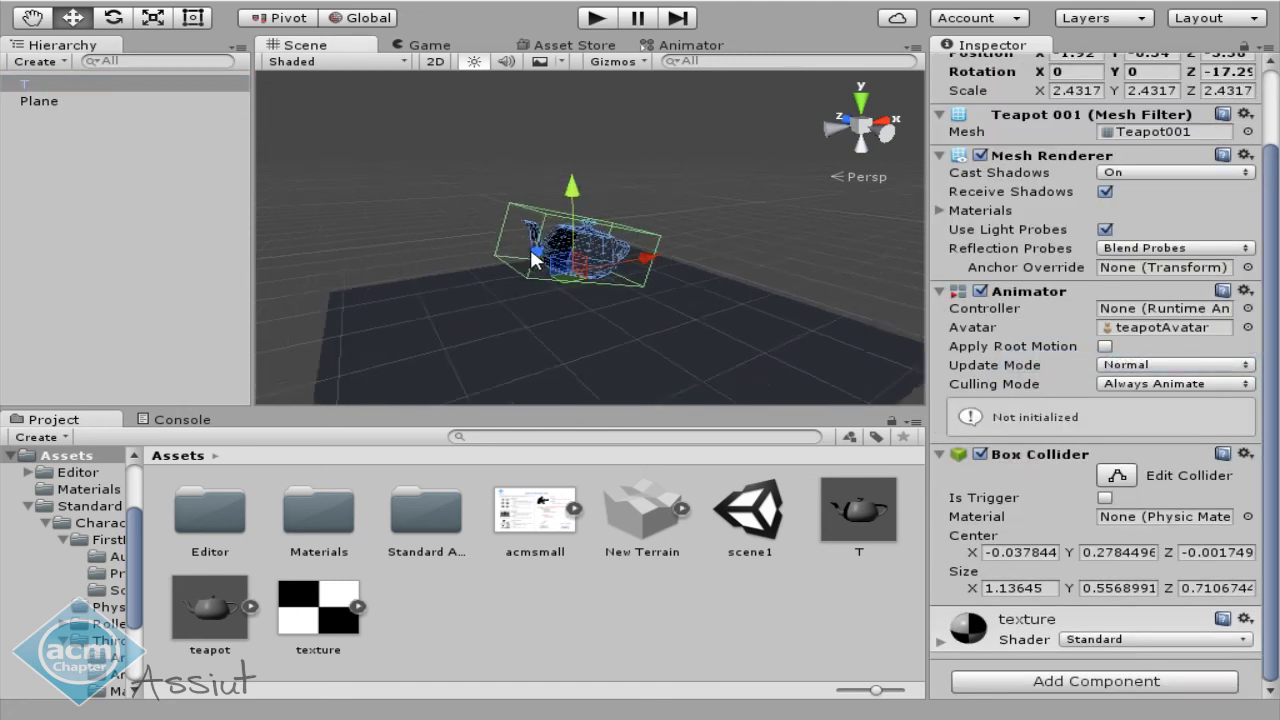
Add a Directional Light and move it out from under teapot T in the Hierarchy.
{"action": "right_click", "coordinate": [90, 126]}
{"action": "mouse_move", "coordinate": [224, 370]}
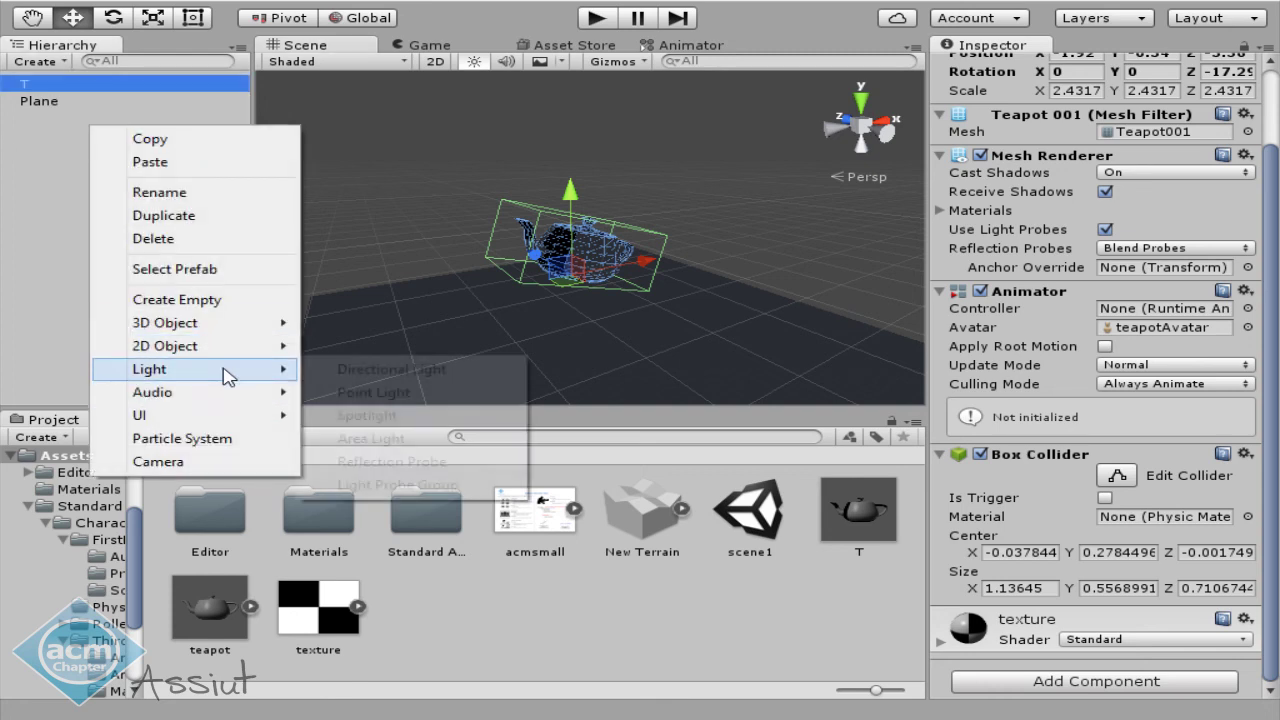
{"action": "left_click", "coordinate": [418, 371]}
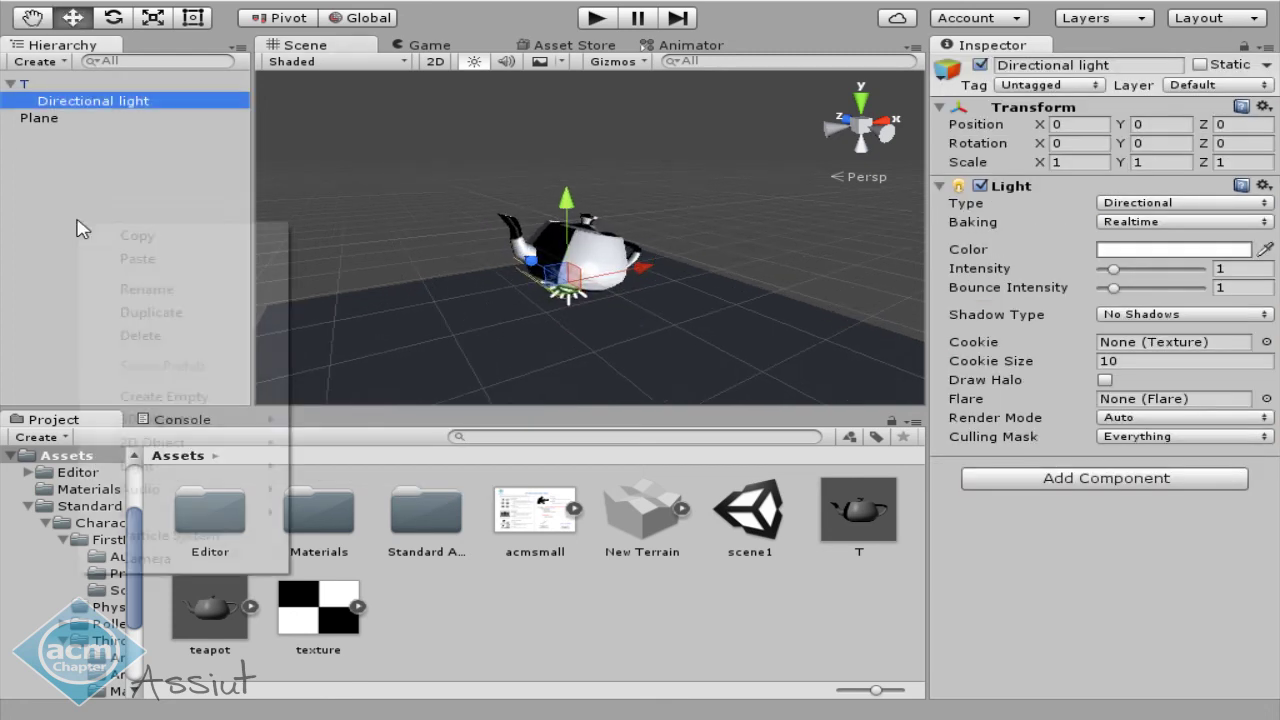
{"action": "left_click", "coordinate": [62, 150]}
{"action": "left_click_drag", "start_coordinate": [66, 102], "coordinate": [48, 84]}
Create a Camera and align it with the scene view framing the teapot.
{"action": "right_click", "coordinate": [55, 172]}
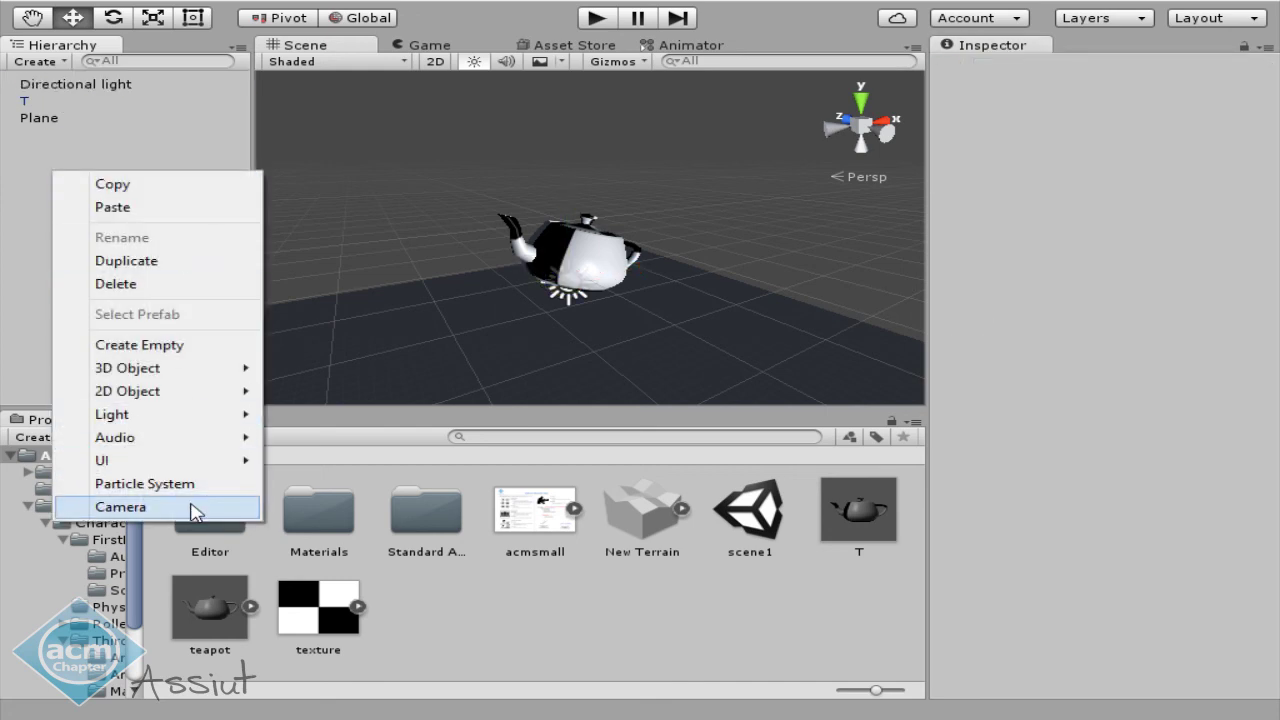
{"action": "left_click", "coordinate": [195, 512]}
{"action": "mouse_move", "coordinate": [646, 292]}
{"action": "middle_mouse_down"}
{"action": "mouse_move", "coordinate": [530, 222]}
{"action": "mouse_move", "coordinate": [620, 232]}
{"action": "middle_mouse_up"}
{"action": "scroll", "coordinate": [620, 232], "scroll_direction": "up", "scroll_amount": 2}
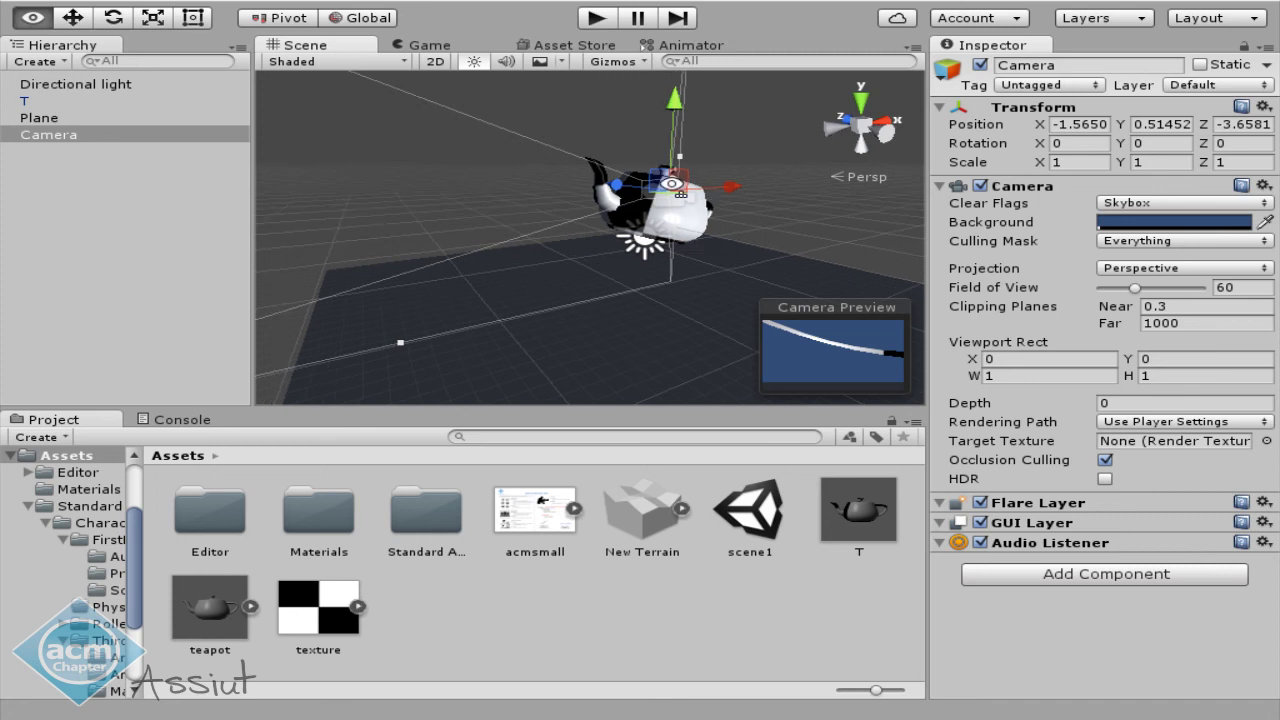
{"action": "left_click", "coordinate": [220, 2]}
{"action": "left_click", "coordinate": [265, 449]}
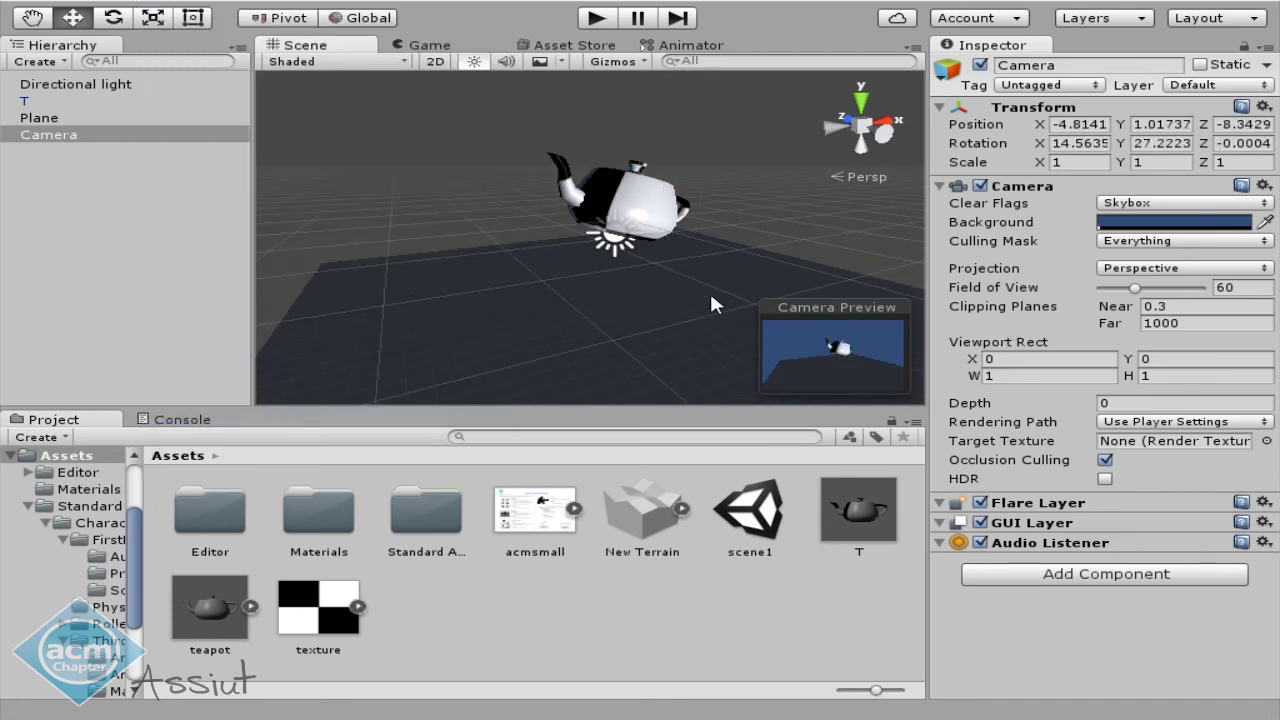
Remove the Animator component from teapot T.
{"action": "left_click", "coordinate": [50, 118]}
{"action": "left_click", "coordinate": [58, 102]}
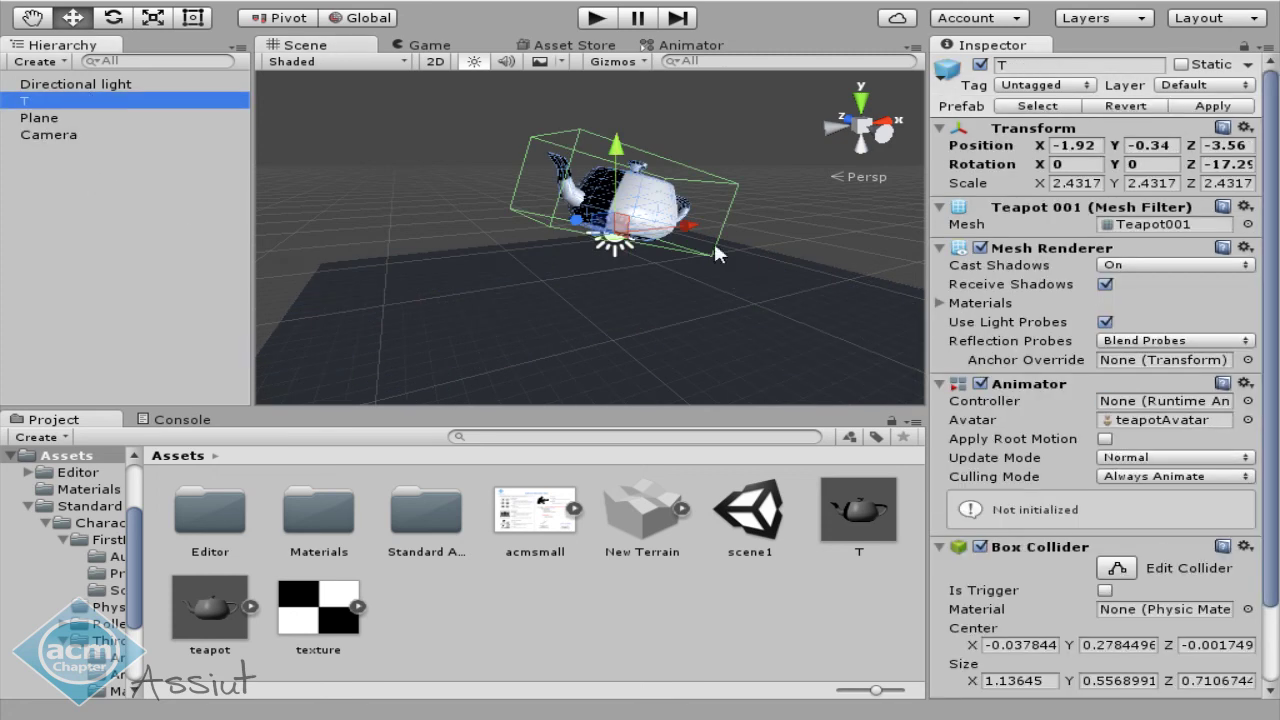
{"action": "scroll", "coordinate": [1213, 325], "scroll_direction": "down", "scroll_amount": 3}
{"action": "right_click", "coordinate": [1053, 291]}
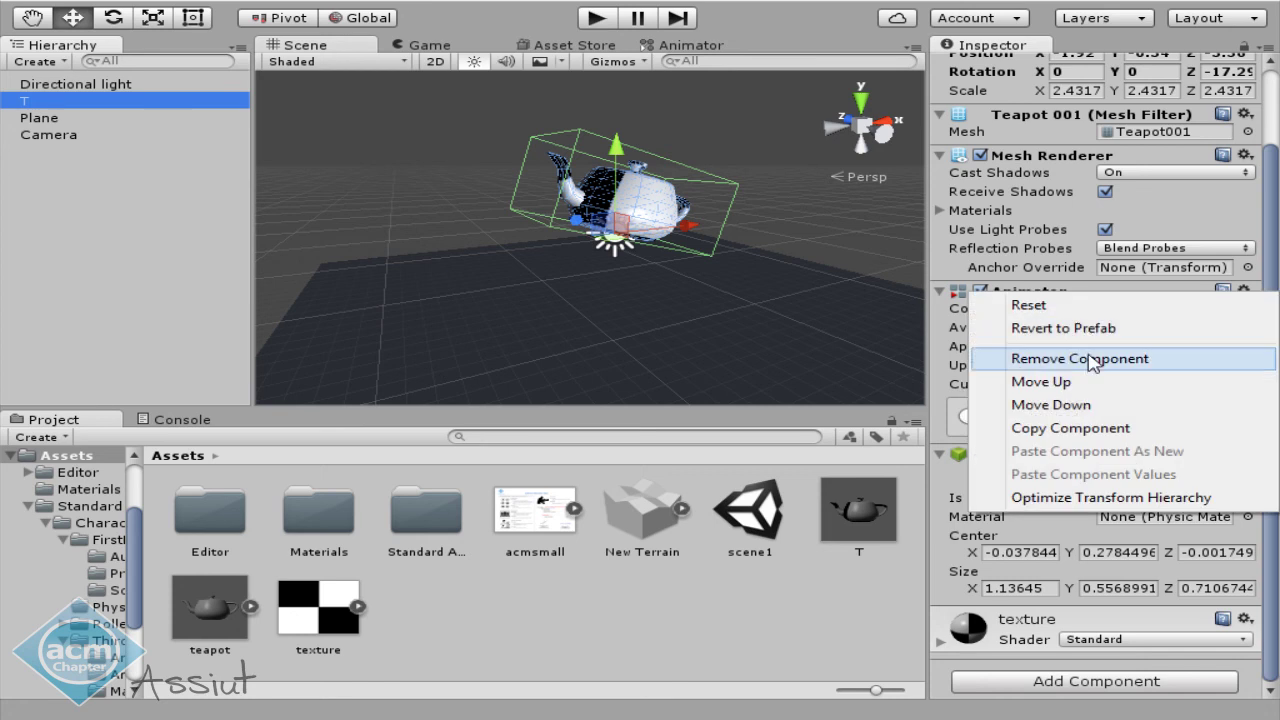
{"action": "left_click", "coordinate": [1088, 356]}
{"action": "middle_click_drag", "start_coordinate": [690, 240], "coordinate": [643, 235]}
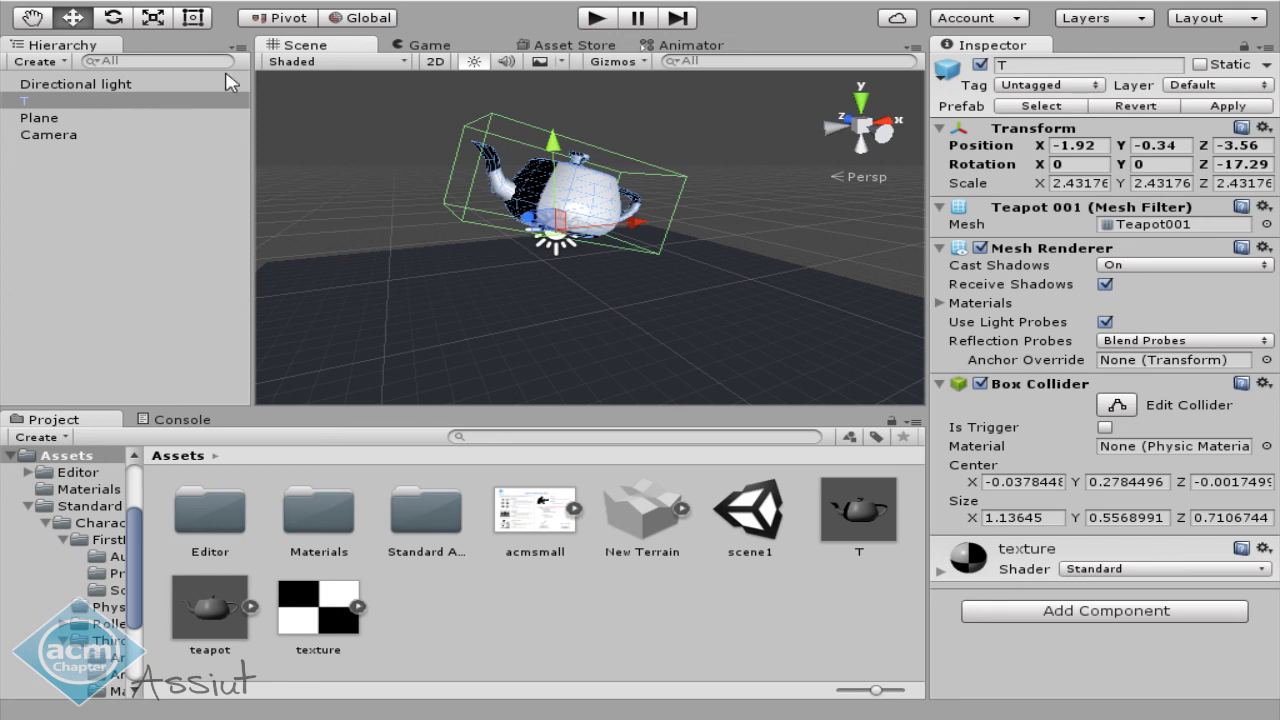
From the Animation window, create an Animator and a clip for T, saving the clip as anim.
{"action": "left_click", "coordinate": [440, 5]}
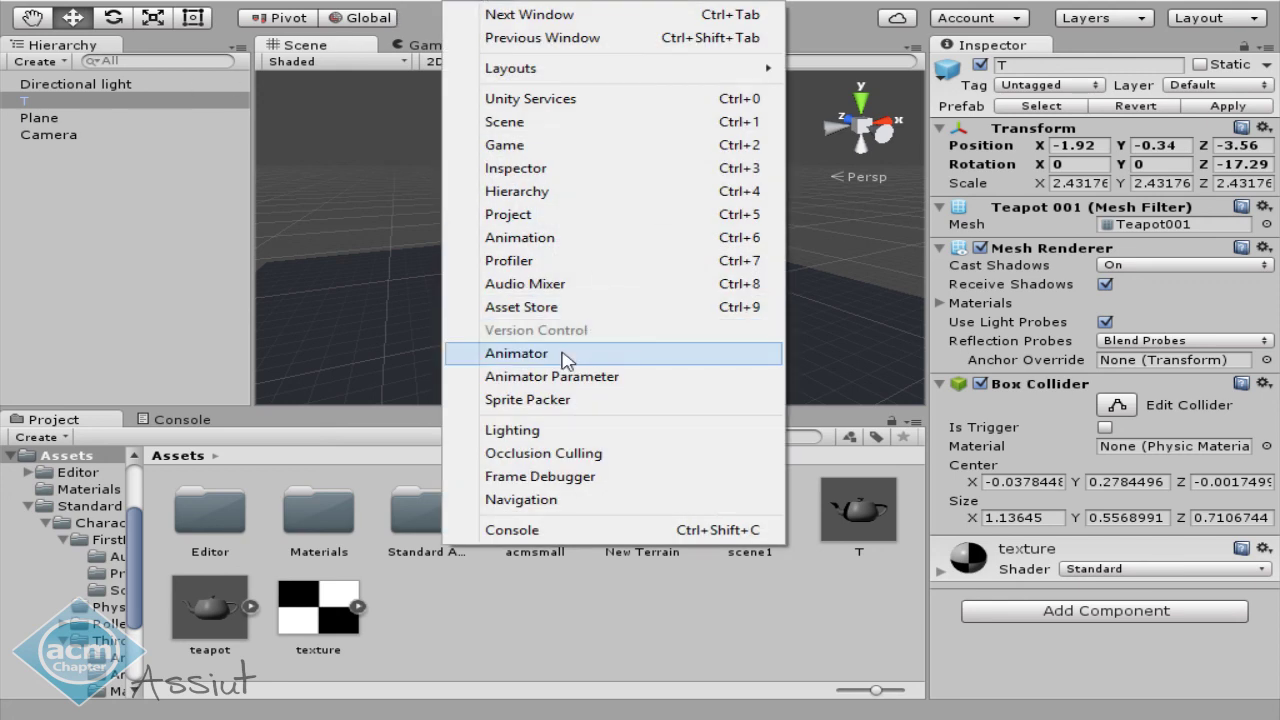
{"action": "left_click", "coordinate": [565, 240]}
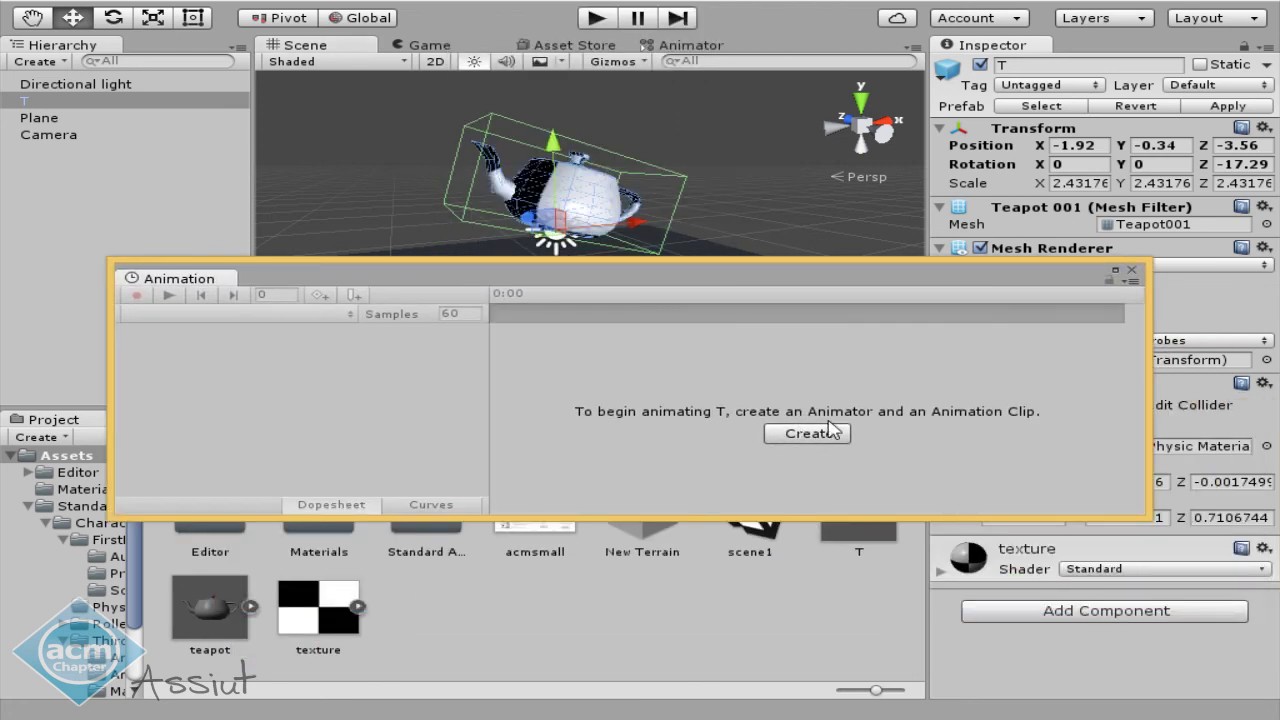
{"action": "left_click", "coordinate": [806, 437]}
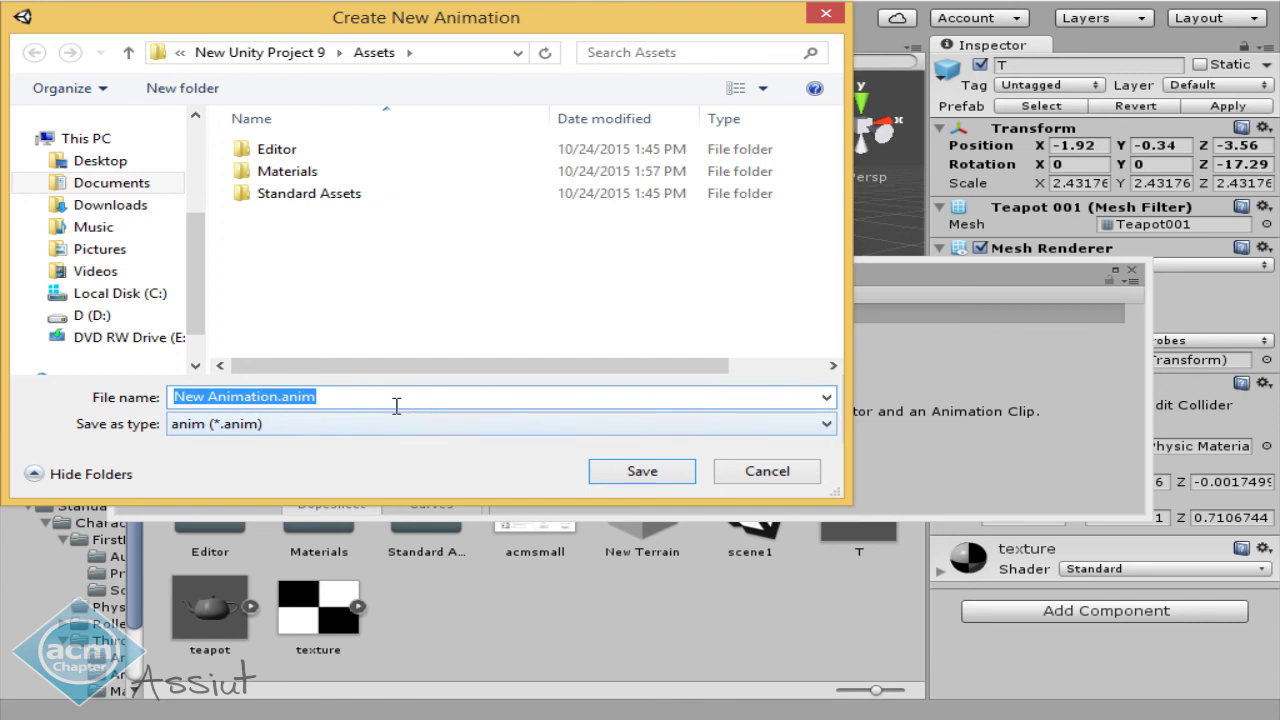
{"action": "type", "text": "anim"}
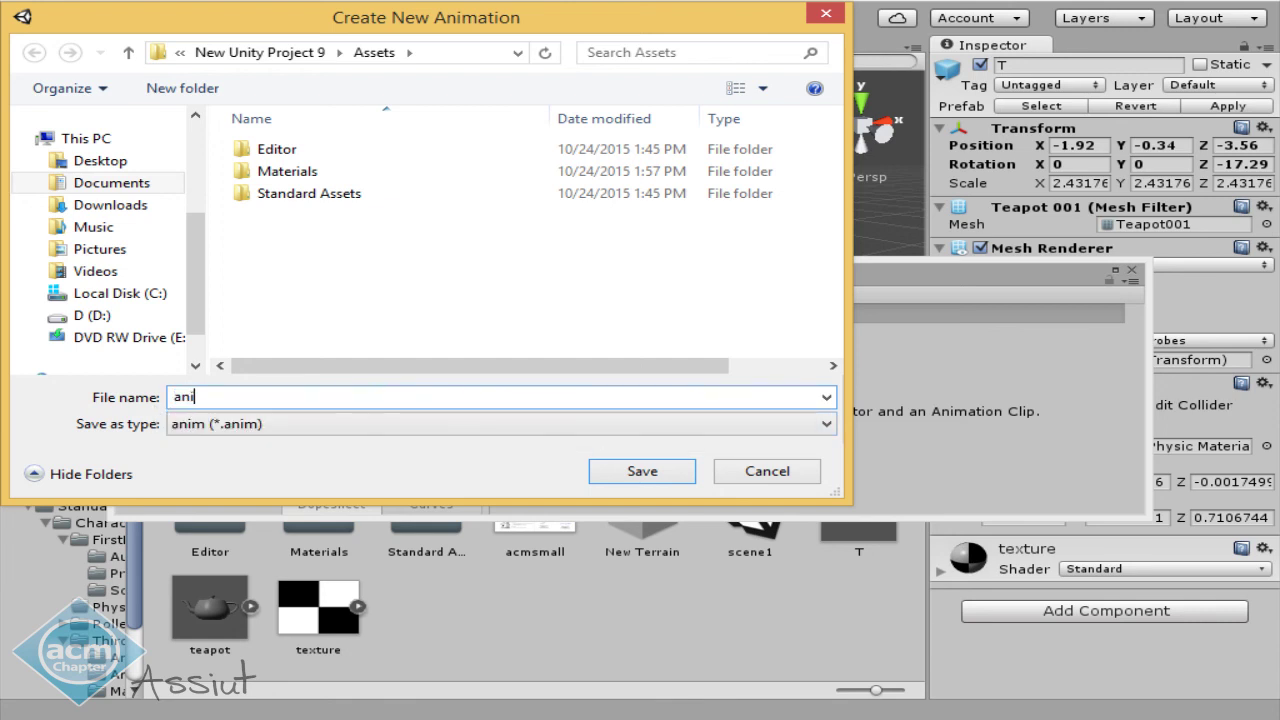
{"action": "key", "text": "Return"}
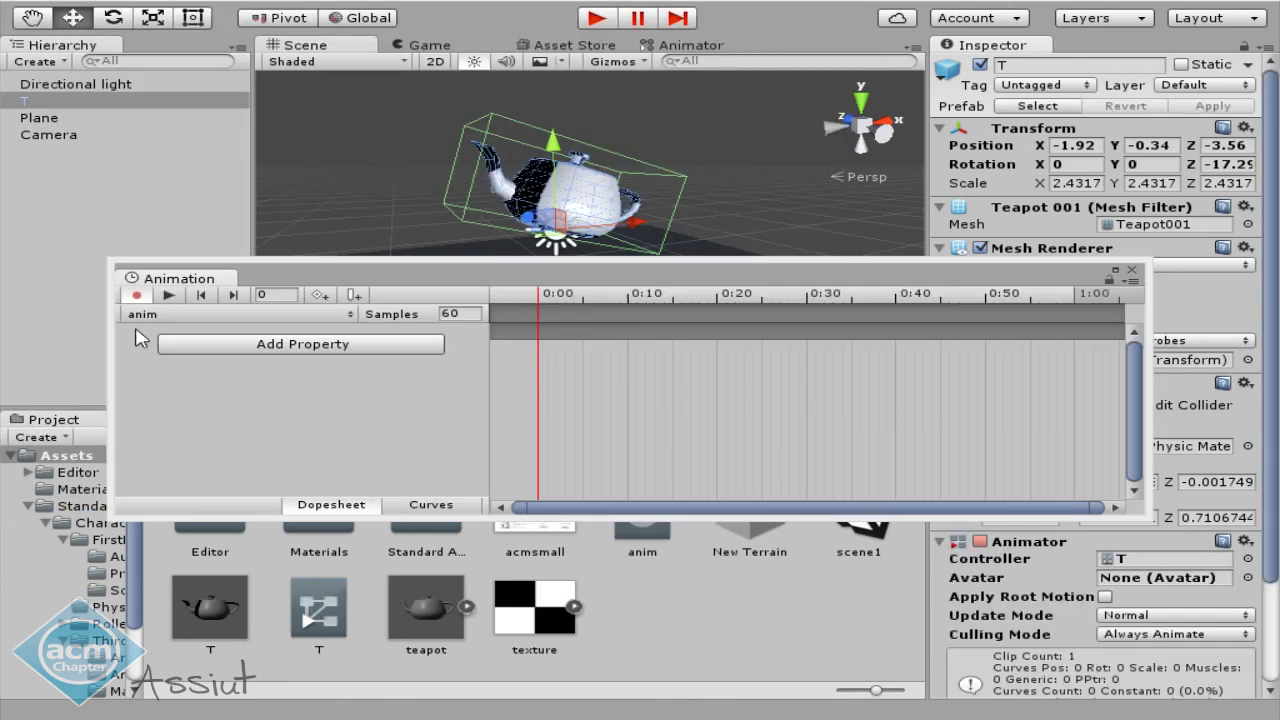
Rotate the teapot at 0:10 and again at frame 35 to key its tumbling rotation.
{"action": "left_click", "coordinate": [136, 294]}
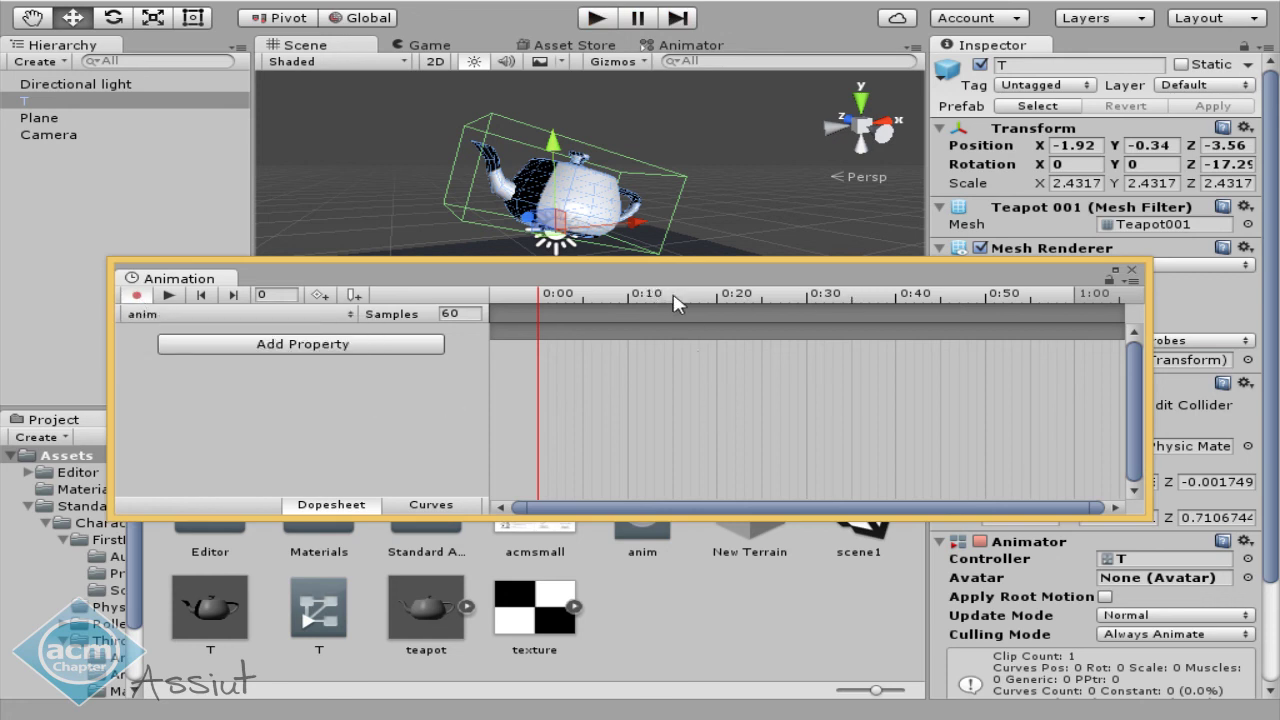
{"action": "left_click_drag", "start_coordinate": [637, 302], "coordinate": [646, 302]}
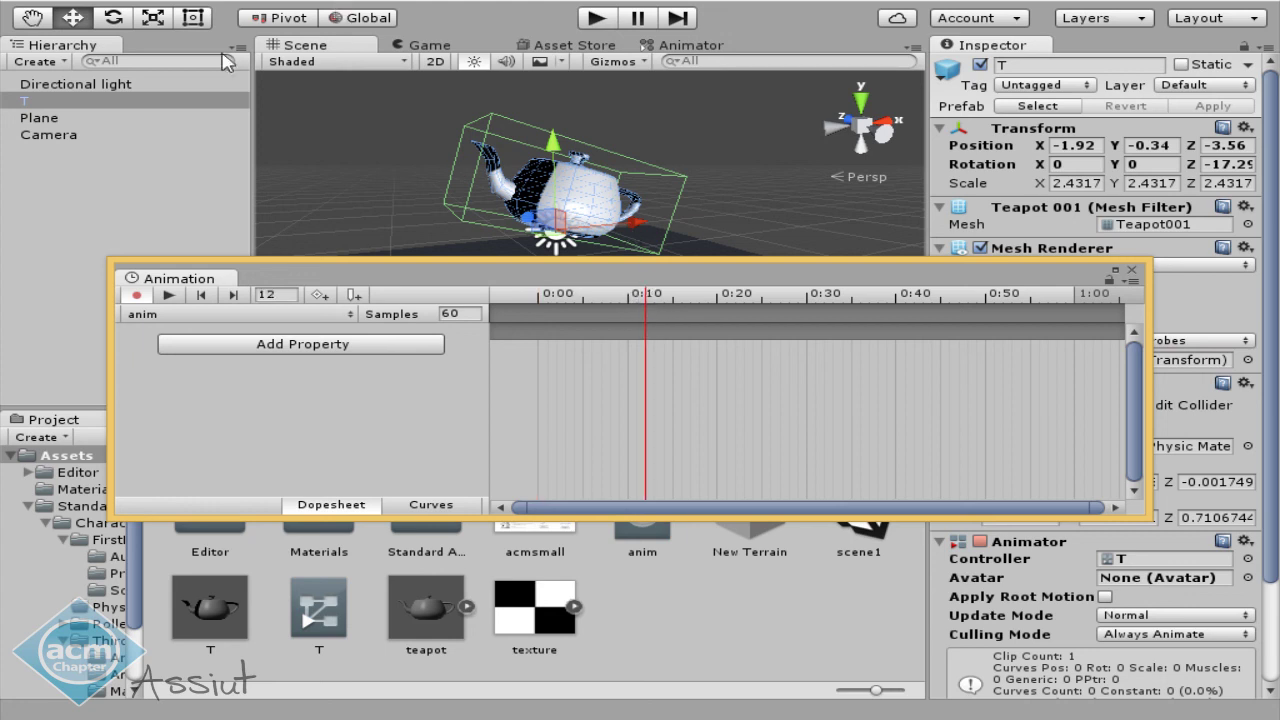
{"action": "left_click", "coordinate": [112, 17]}
{"action": "mouse_move", "coordinate": [474, 196]}
{"action": "left_mouse_down"}
{"action": "mouse_move", "coordinate": [537, 145]}
{"action": "mouse_move", "coordinate": [662, 120]}
{"action": "left_mouse_up"}
{"action": "left_click", "coordinate": [850, 305]}
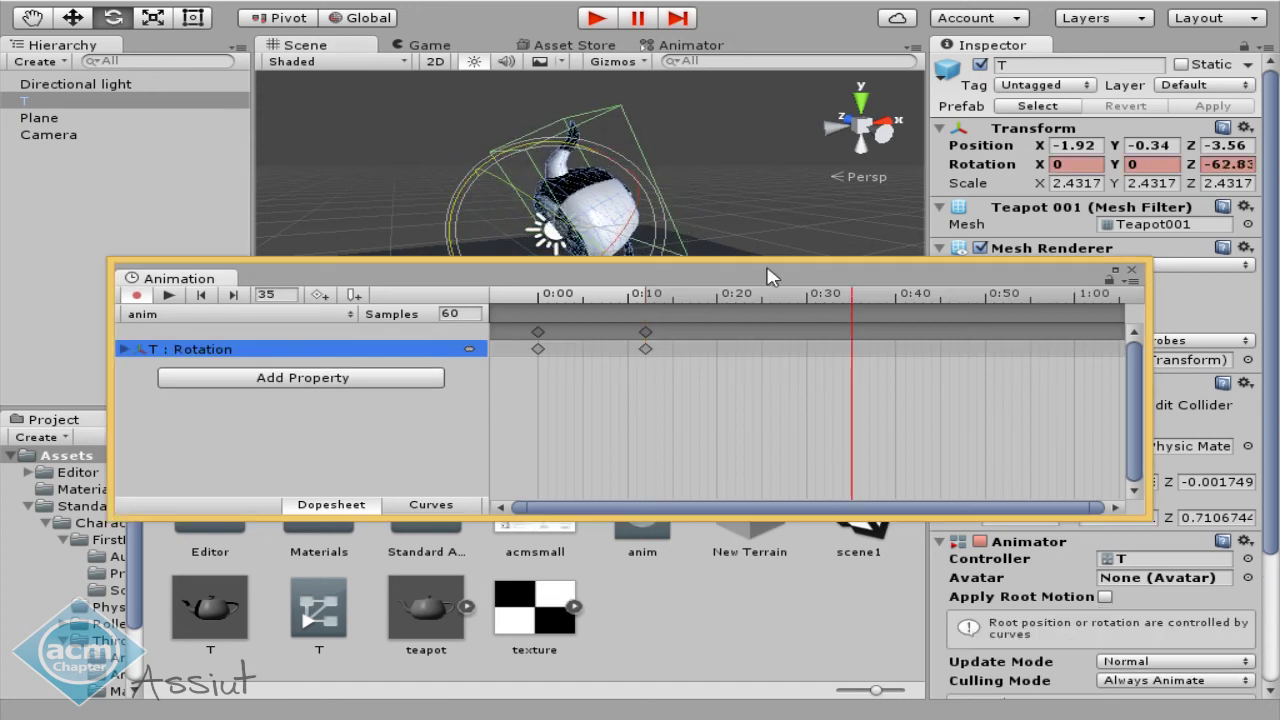
{"action": "left_click_drag", "start_coordinate": [608, 238], "coordinate": [765, 263]}
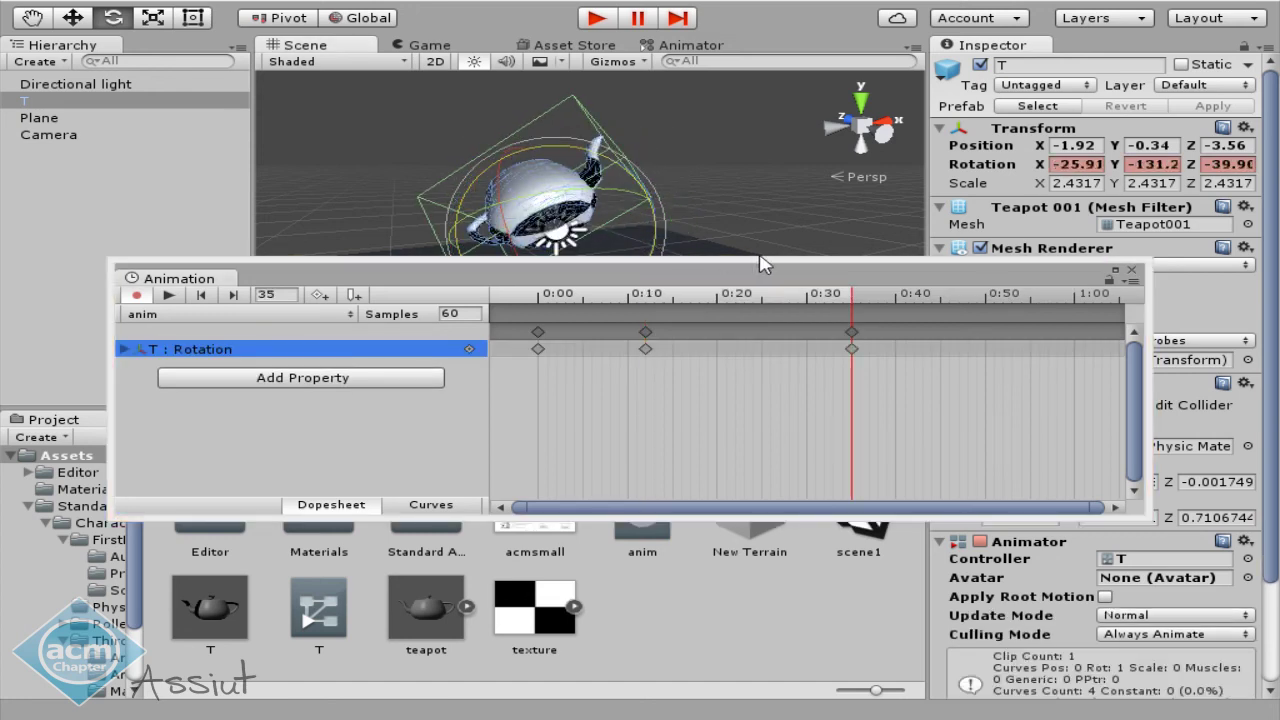
{"action": "left_click", "coordinate": [72, 17]}
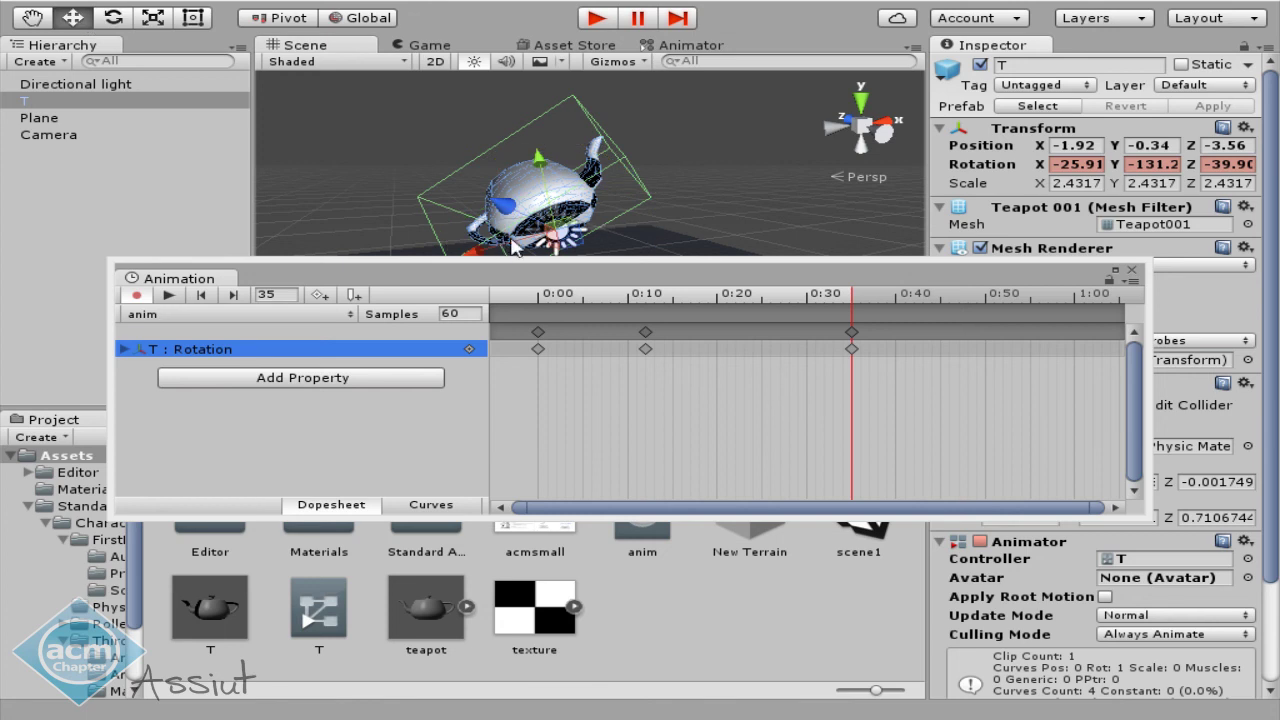
{"action": "mouse_move", "coordinate": [647, 218]}
{"action": "middle_mouse_down"}
{"action": "mouse_move", "coordinate": [672, 163]}
{"action": "mouse_move", "coordinate": [680, 184]}
{"action": "middle_mouse_up"}
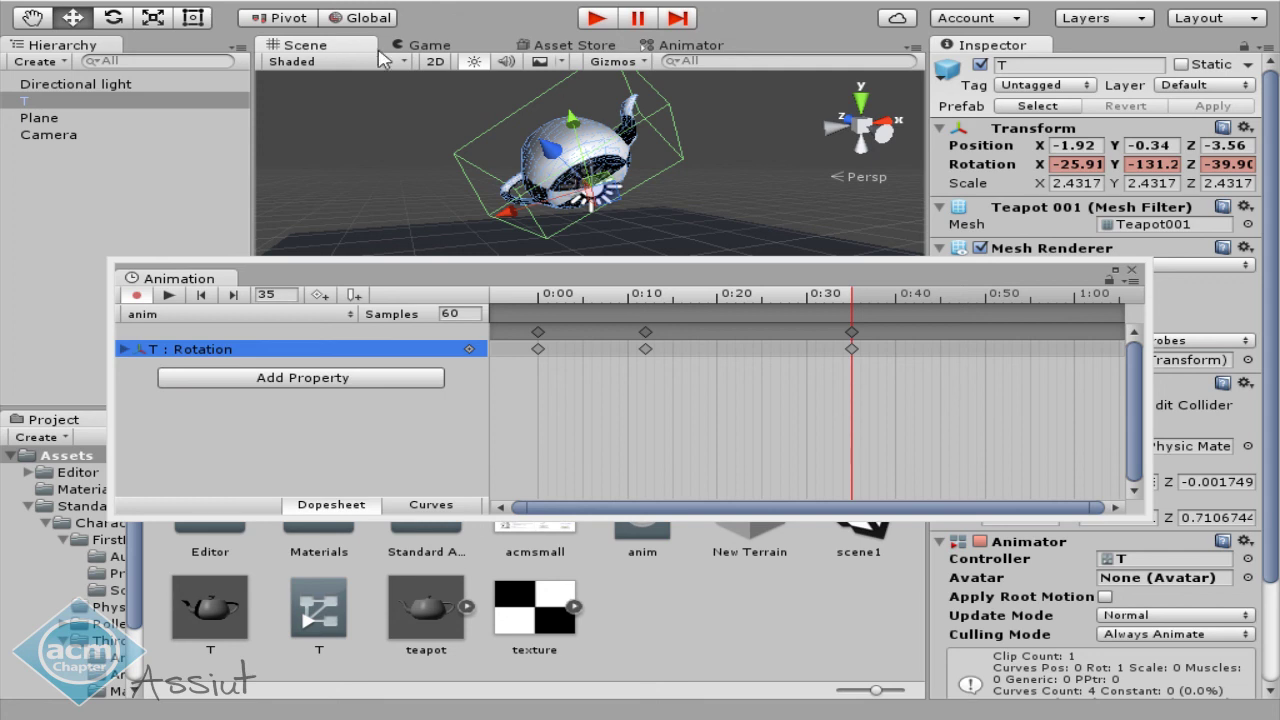
Slide the teapot along X to add a Position key to the anim clip.
{"action": "left_click", "coordinate": [362, 18]}
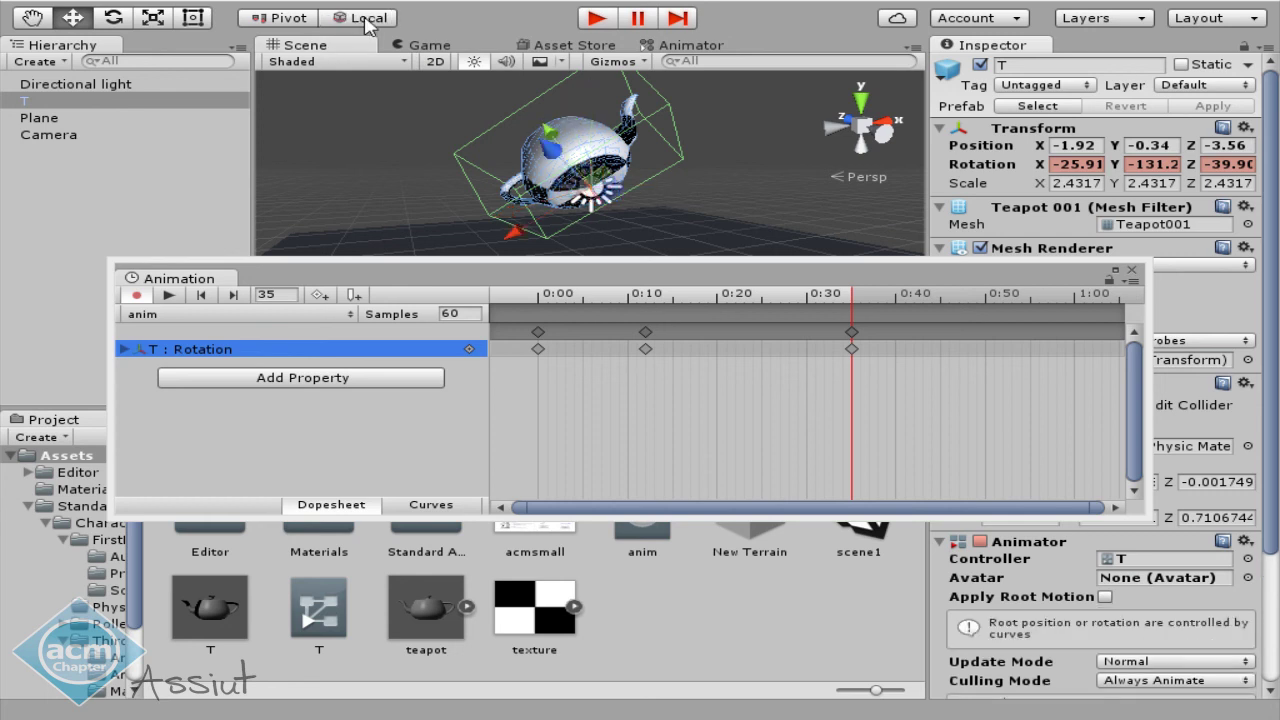
{"action": "left_click", "coordinate": [362, 18]}
{"action": "left_click_drag", "start_coordinate": [640, 187], "coordinate": [793, 161]}
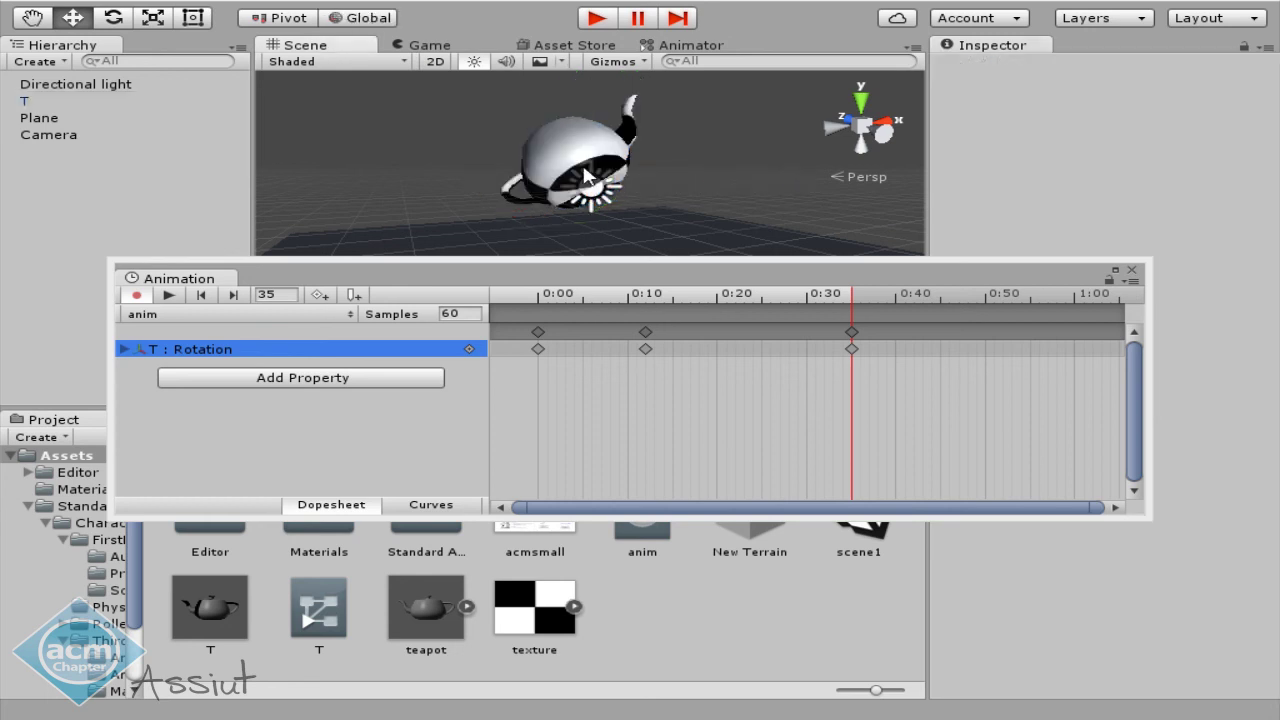
{"action": "left_click", "coordinate": [651, 181]}
{"action": "left_click_drag", "start_coordinate": [651, 181], "coordinate": [813, 170]}
Copy the 0:00 keyframes and paste them at frame 50 so the teapot returns to its start.
{"action": "left_click", "coordinate": [986, 298]}
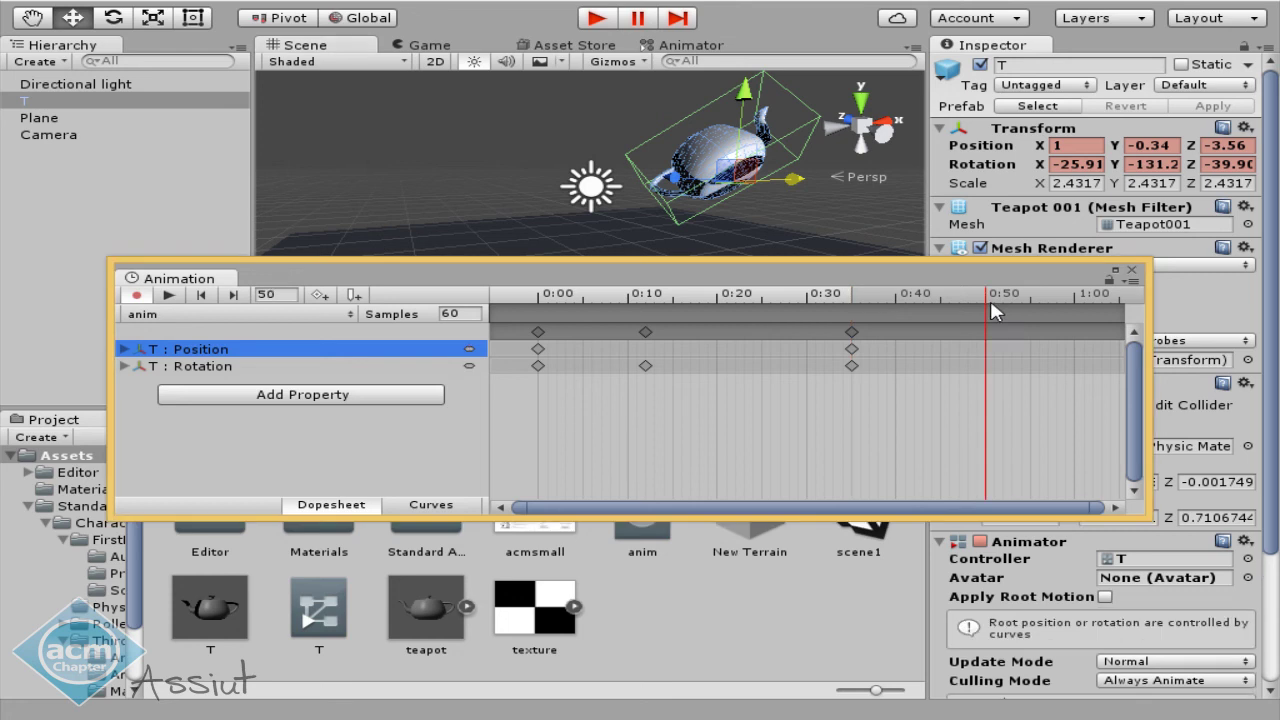
{"action": "left_click_drag", "start_coordinate": [563, 407], "coordinate": [548, 334]}
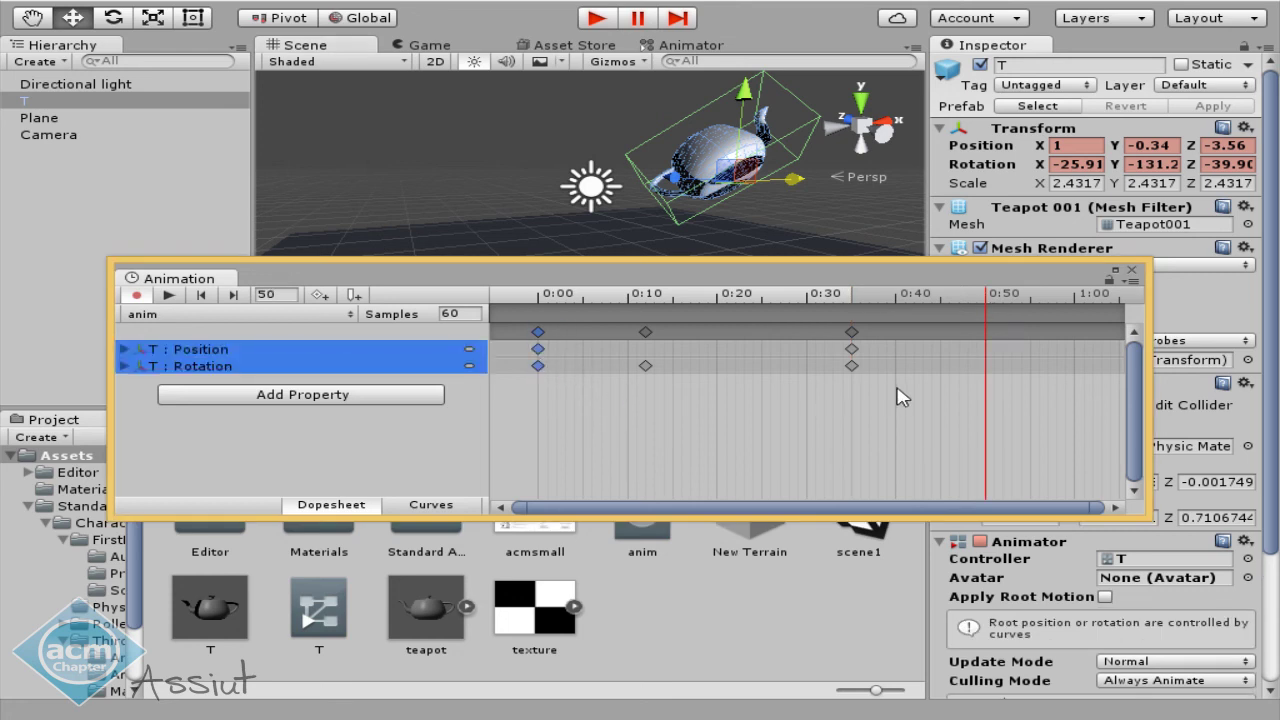
{"action": "key", "text": "ctrl+c"}
{"action": "key", "text": "ctrl+v"}
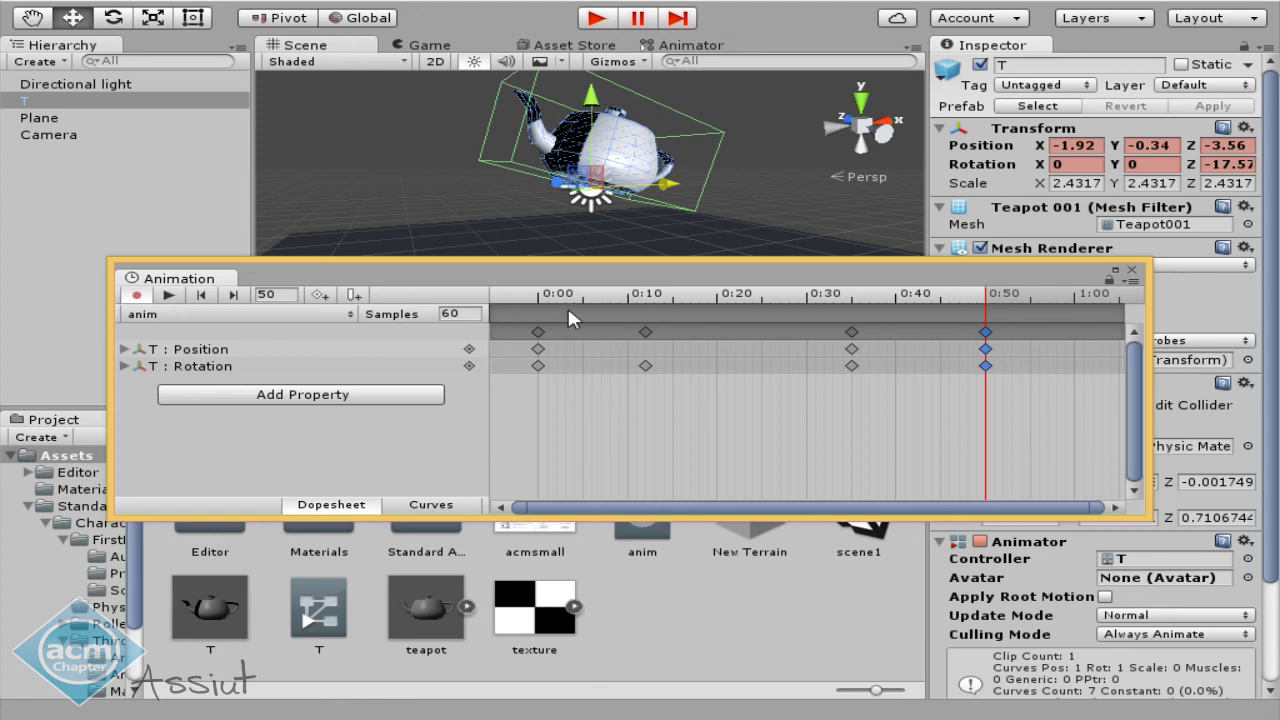
Preview the anim clip playback, then close the Animation window.
{"action": "left_click", "coordinate": [170, 296]}
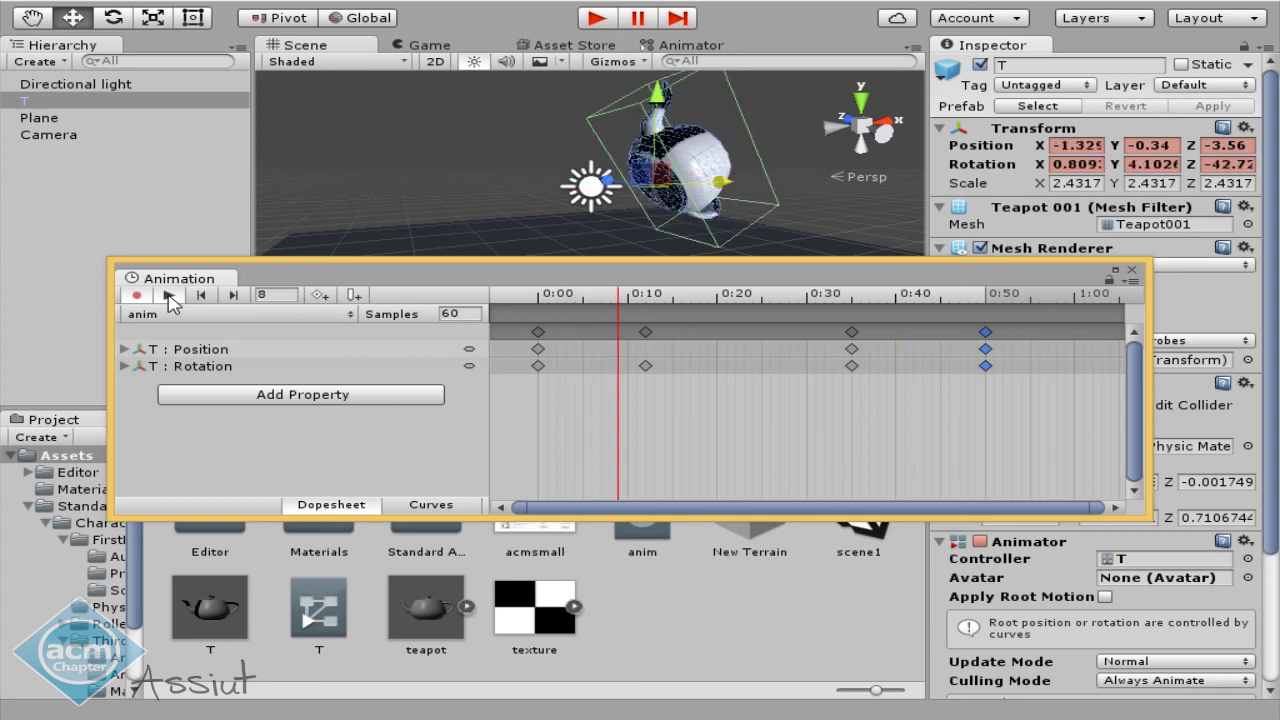
{"action": "left_click", "coordinate": [170, 296]}
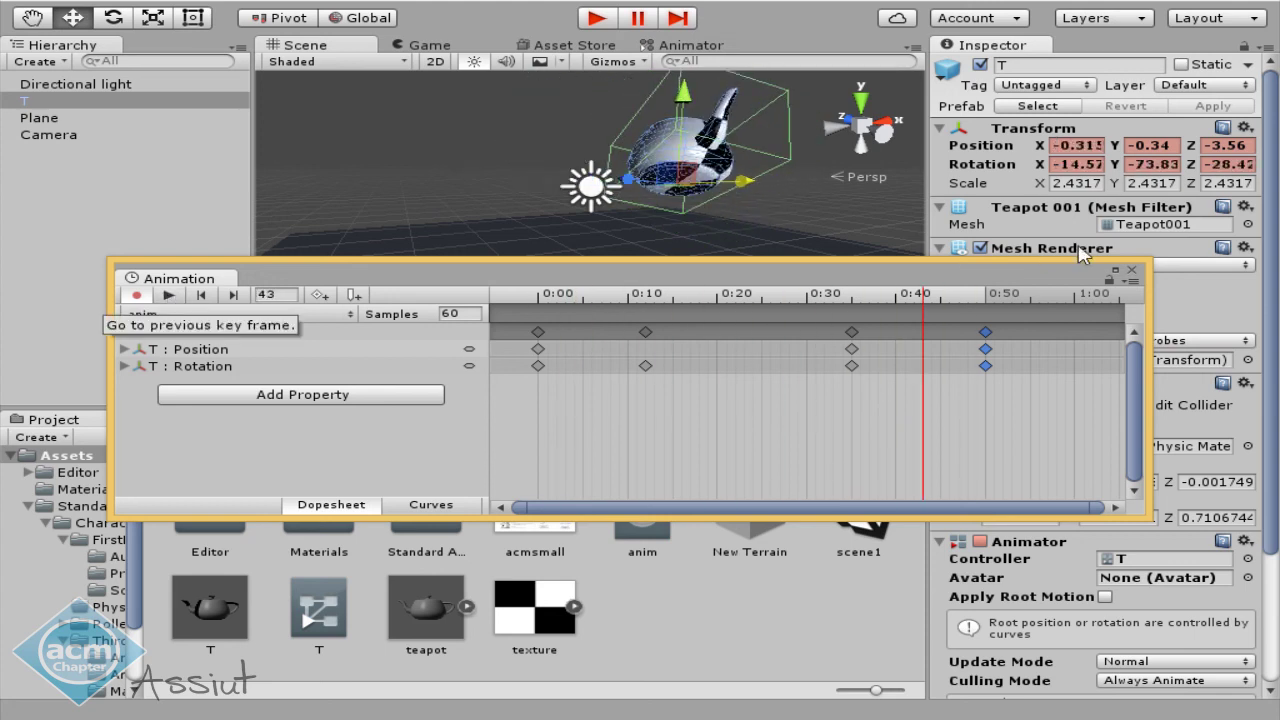
{"action": "left_click", "coordinate": [1128, 266]}
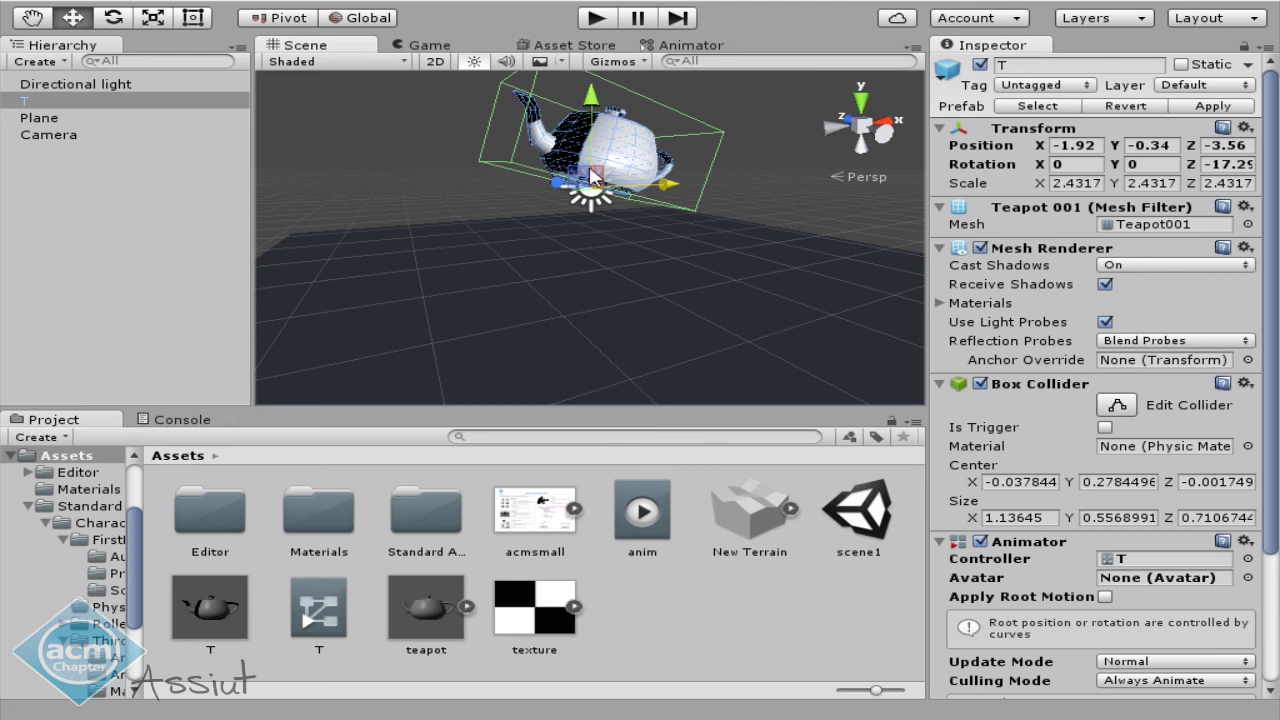
Scroll the Project panel to the T.controller asset, select it and request its deletion.
{"action": "scroll", "coordinate": [997, 407], "scroll_direction": "down", "scroll_amount": 3}
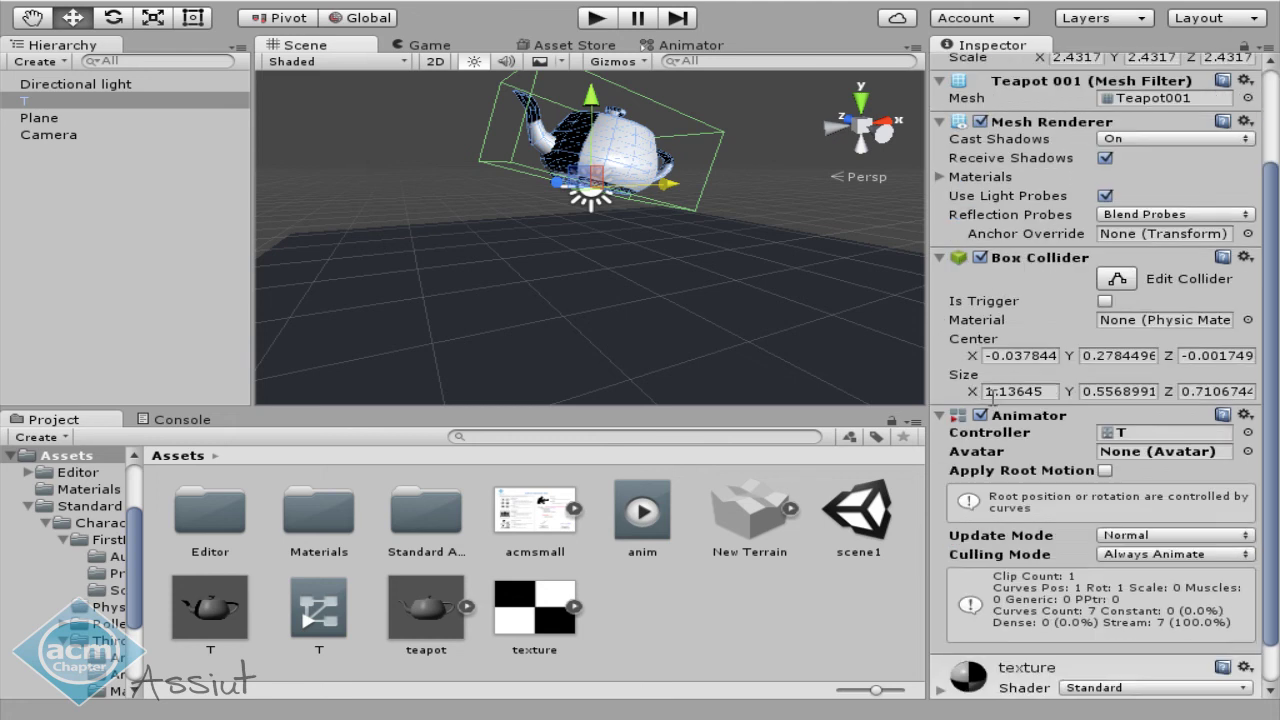
{"action": "scroll", "coordinate": [1017, 445], "scroll_direction": "down", "scroll_amount": 1}
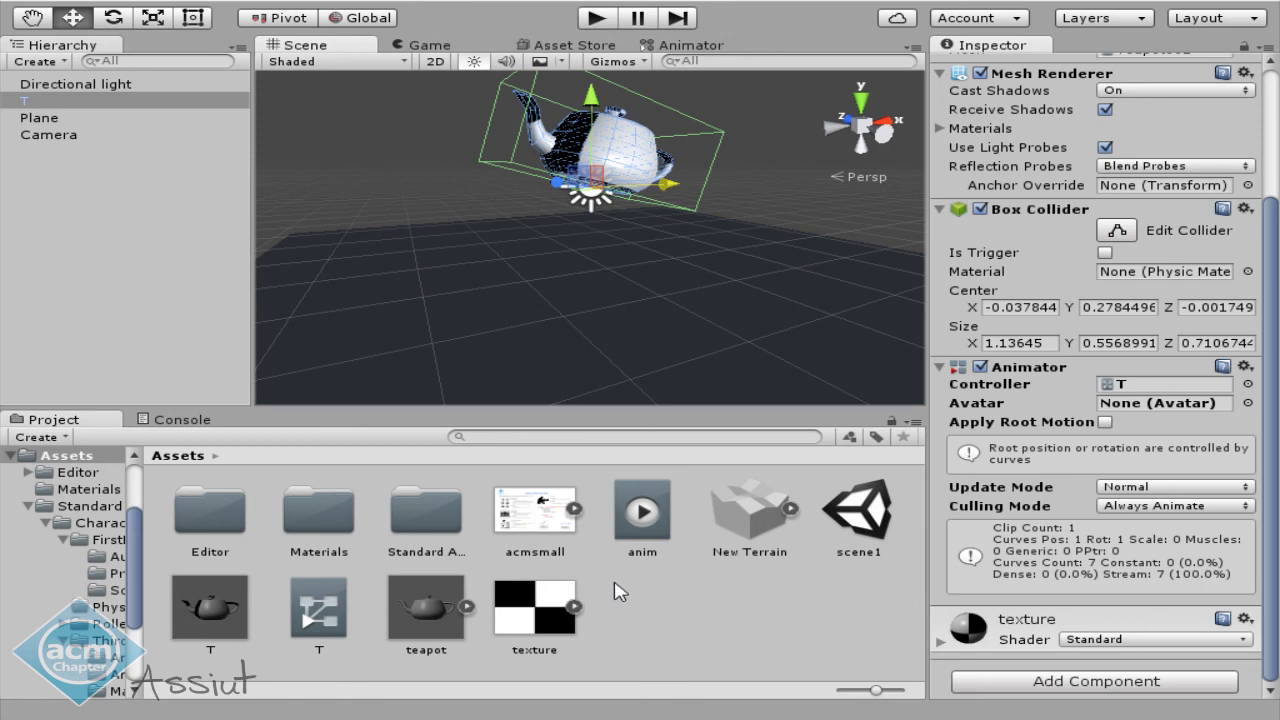
{"action": "left_click", "coordinate": [646, 512]}
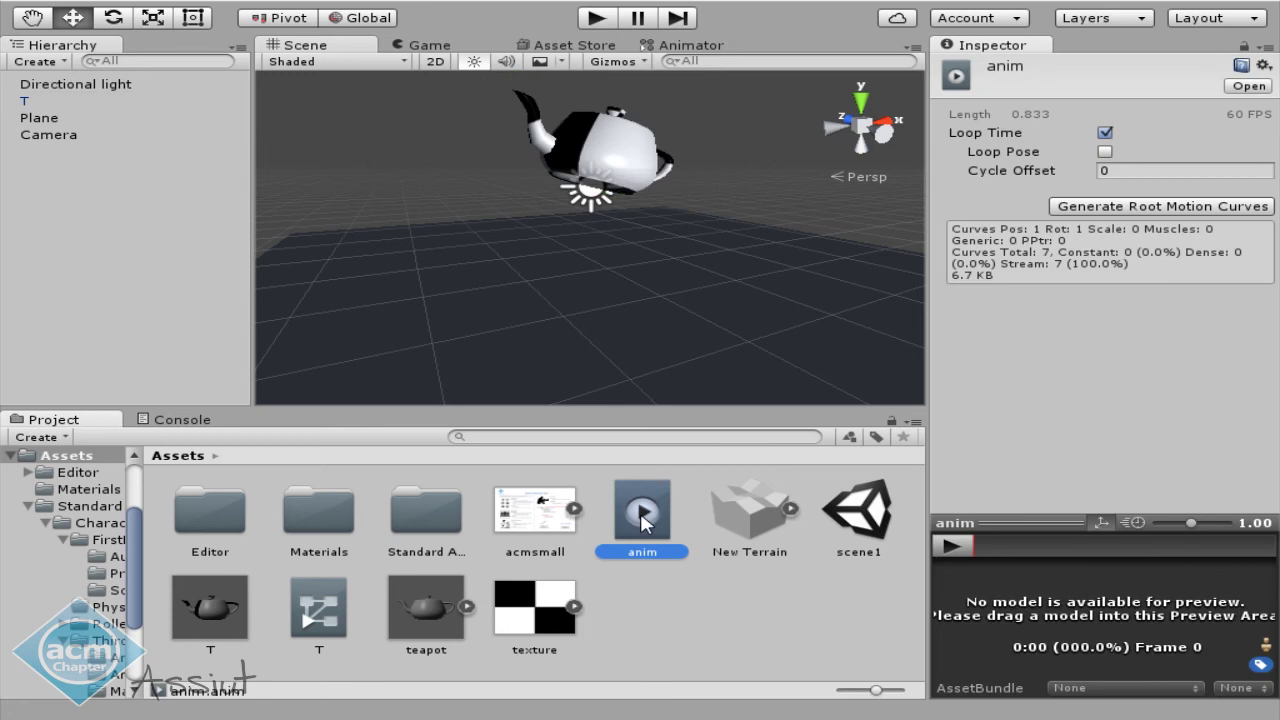
{"action": "left_click", "coordinate": [330, 605]}
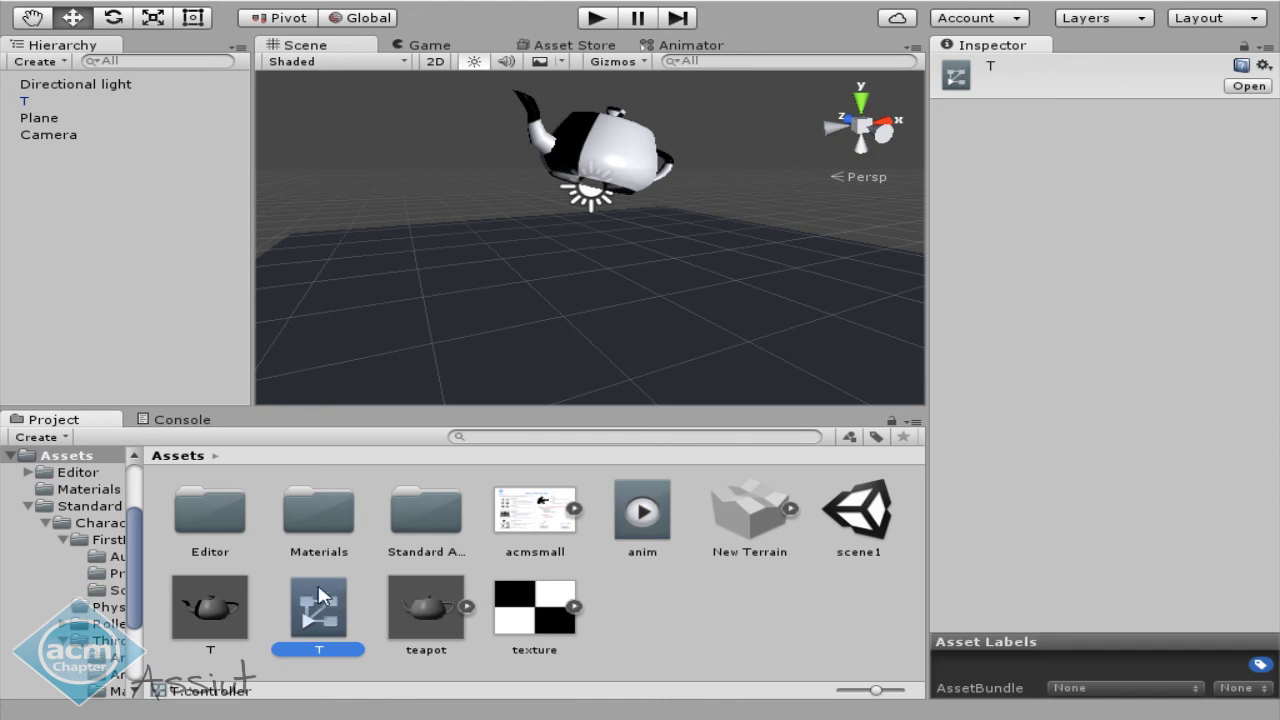
{"action": "key", "text": "Delete"}
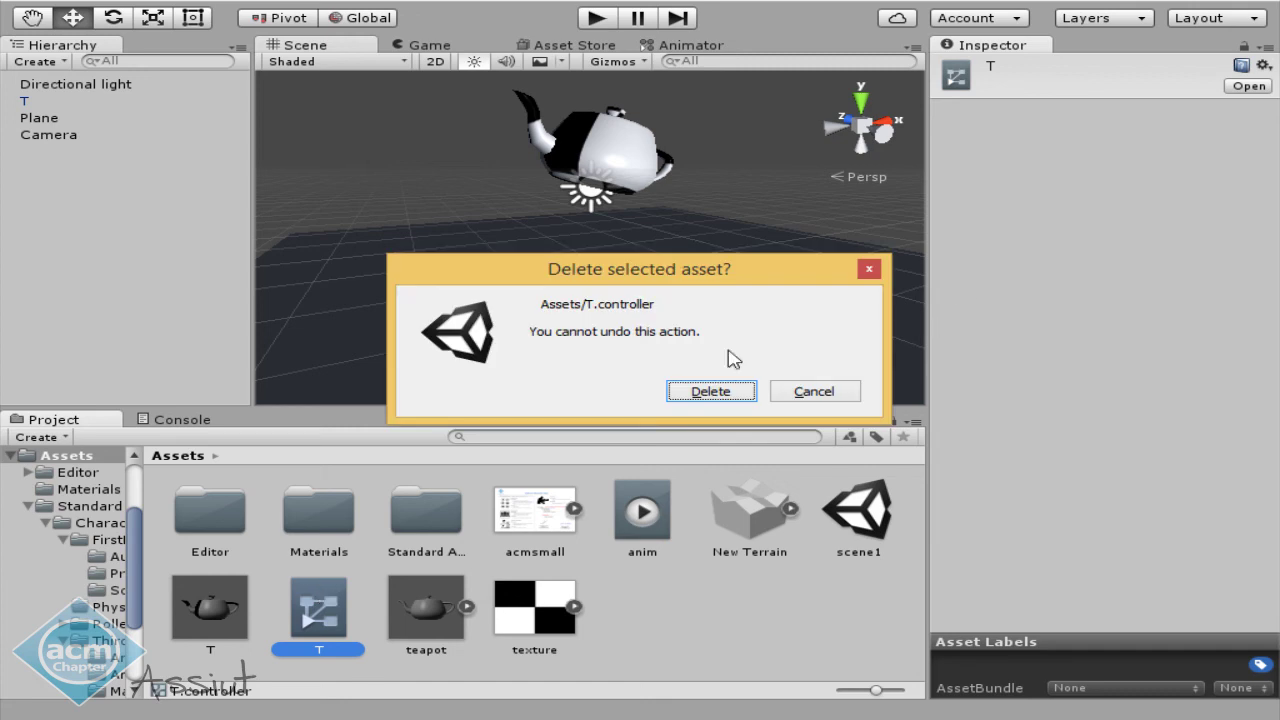
Confirm deleting T.controller, then create a New Animator Controller in Assets and open its graph.
{"action": "left_click", "coordinate": [694, 391]}
{"action": "right_click", "coordinate": [676, 604]}
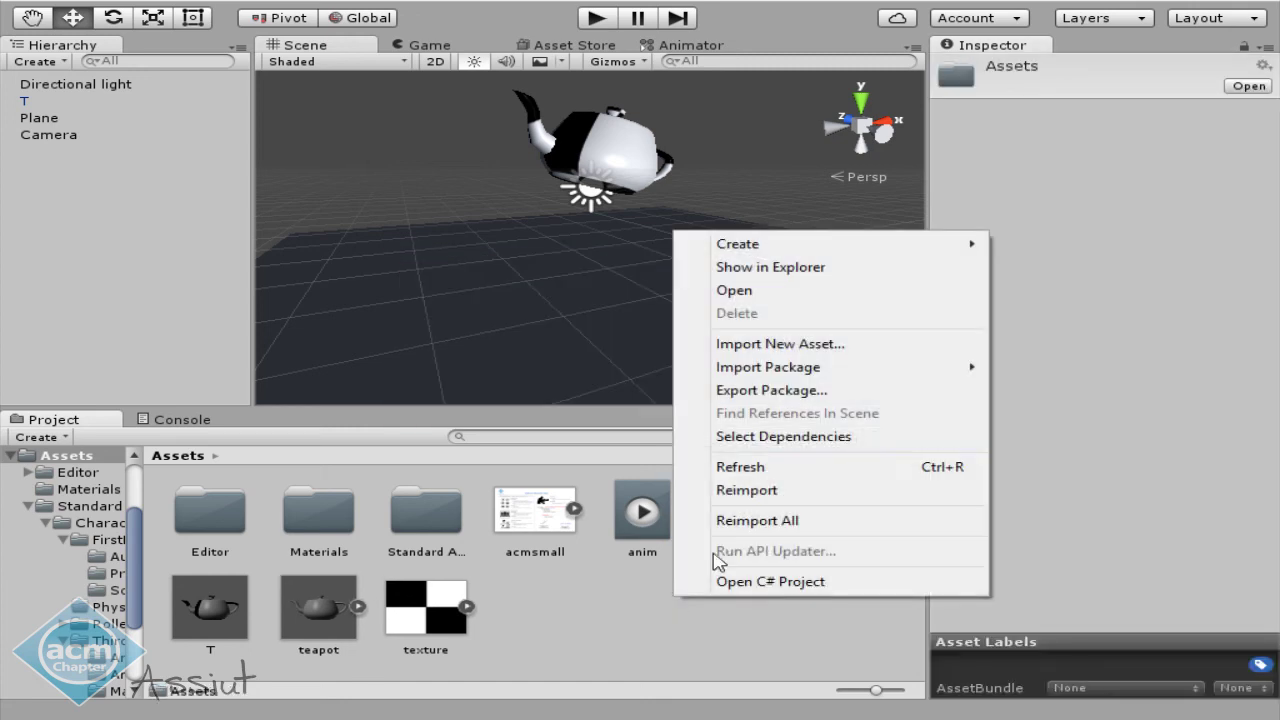
{"action": "mouse_move", "coordinate": [848, 247]}
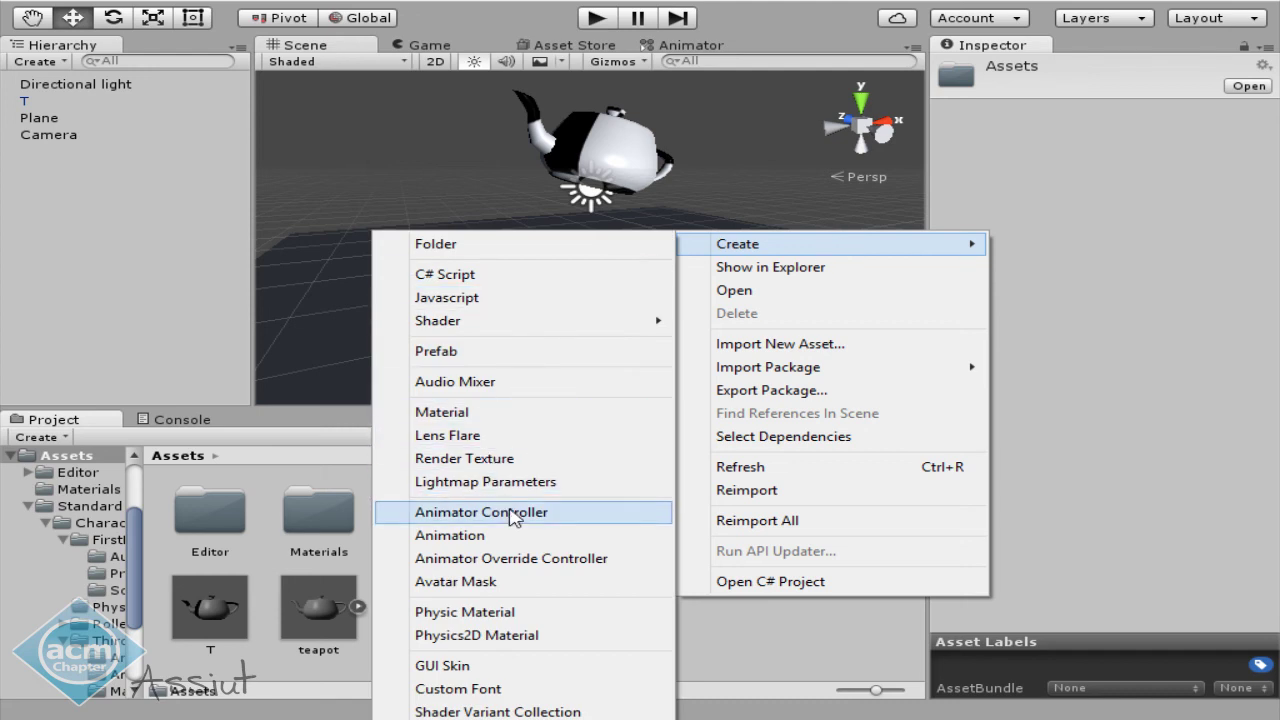
{"action": "left_click", "coordinate": [513, 513]}
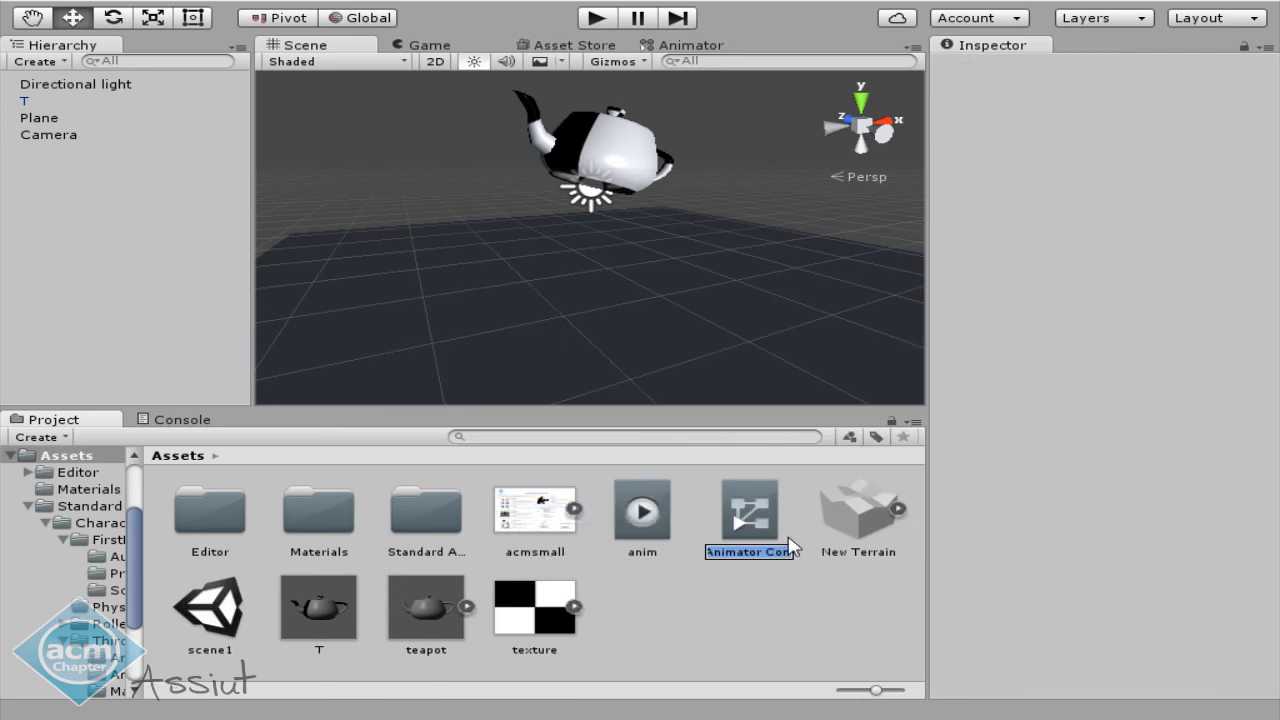
{"action": "double_click", "coordinate": [760, 503]}
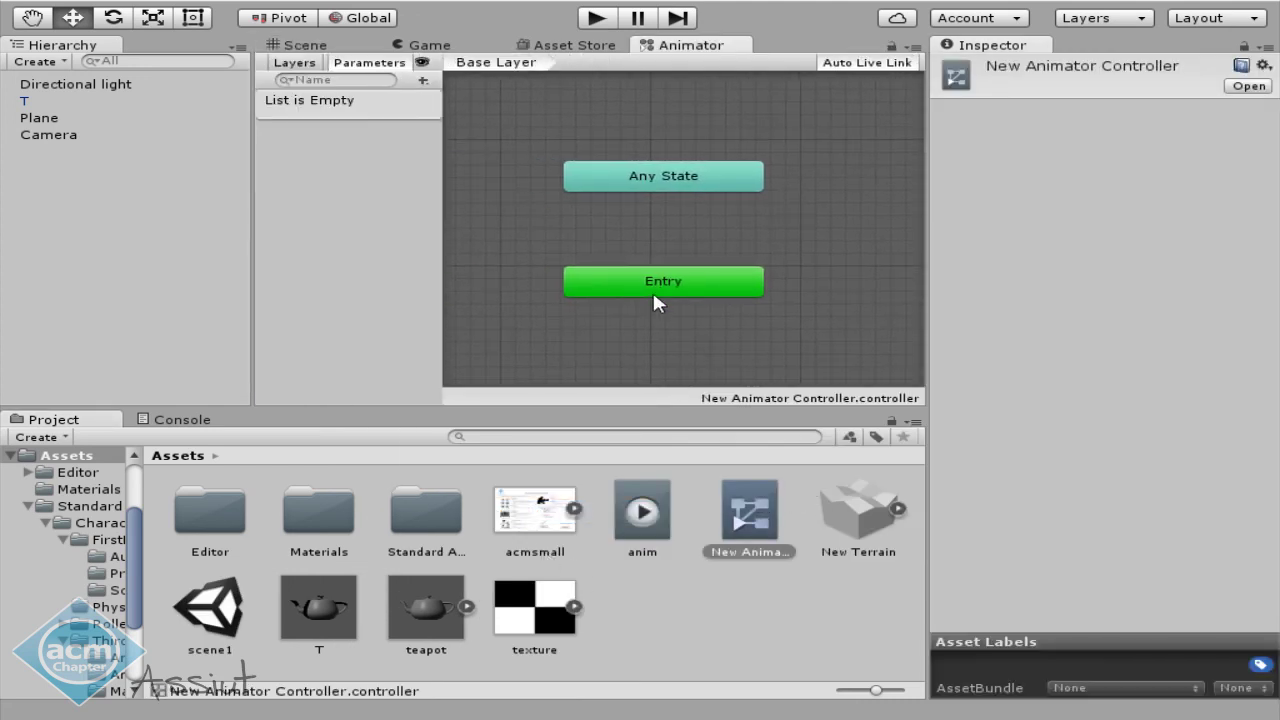
Move the Entry node lower and add a first empty state, typing idle as its name.
{"action": "left_click", "coordinate": [655, 296]}
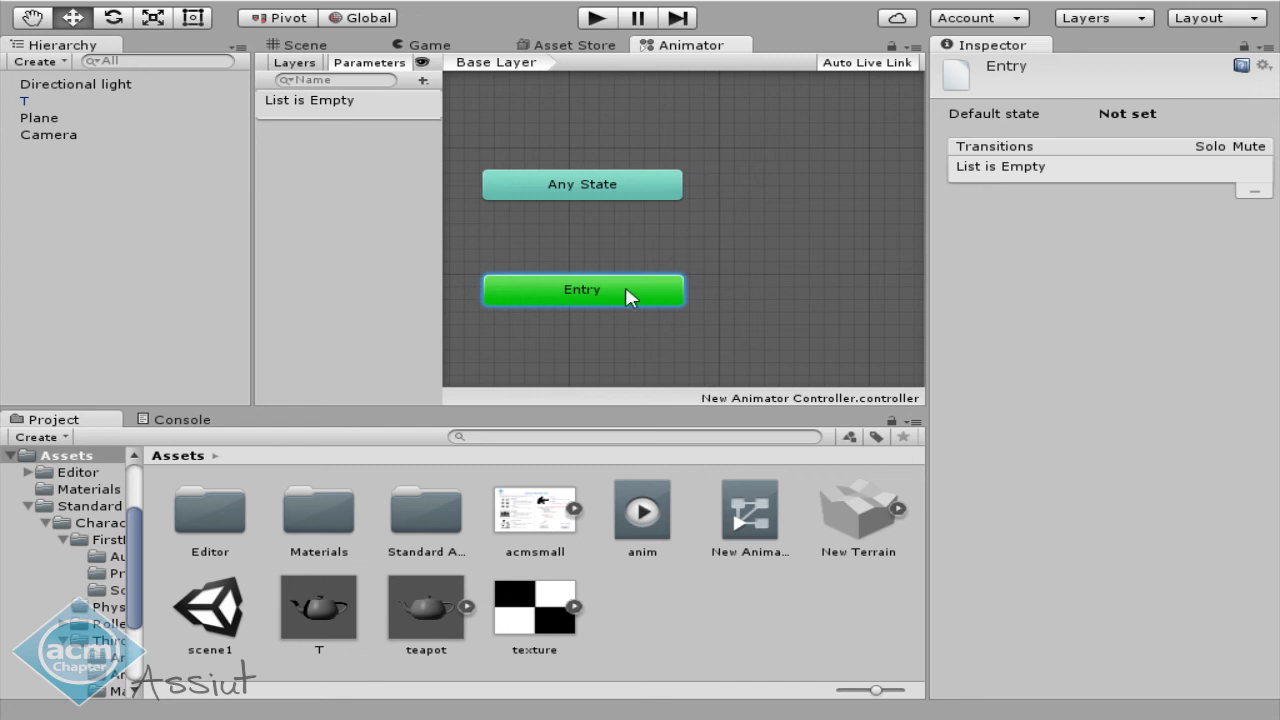
{"action": "left_click_drag", "start_coordinate": [625, 296], "coordinate": [621, 334]}
{"action": "right_click", "coordinate": [672, 256]}
{"action": "mouse_move", "coordinate": [763, 274]}
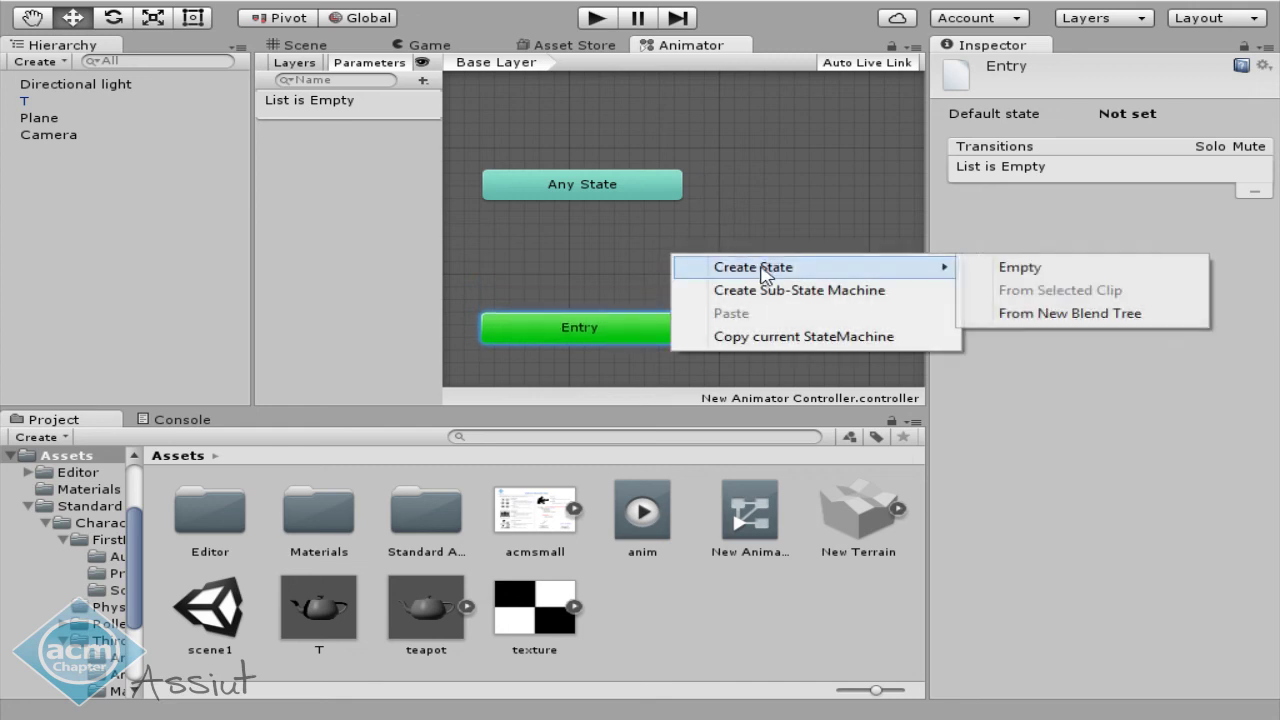
{"action": "left_click", "coordinate": [1010, 268]}
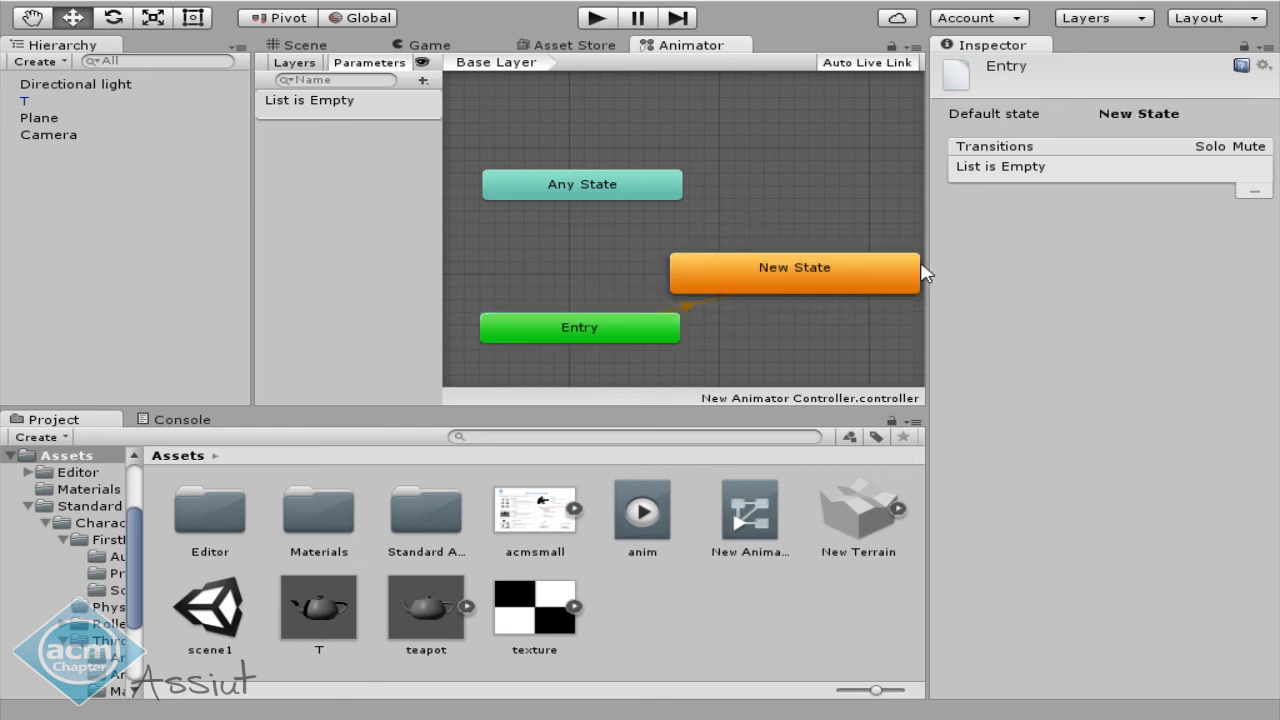
{"action": "left_click_drag", "start_coordinate": [846, 278], "coordinate": [700, 275]}
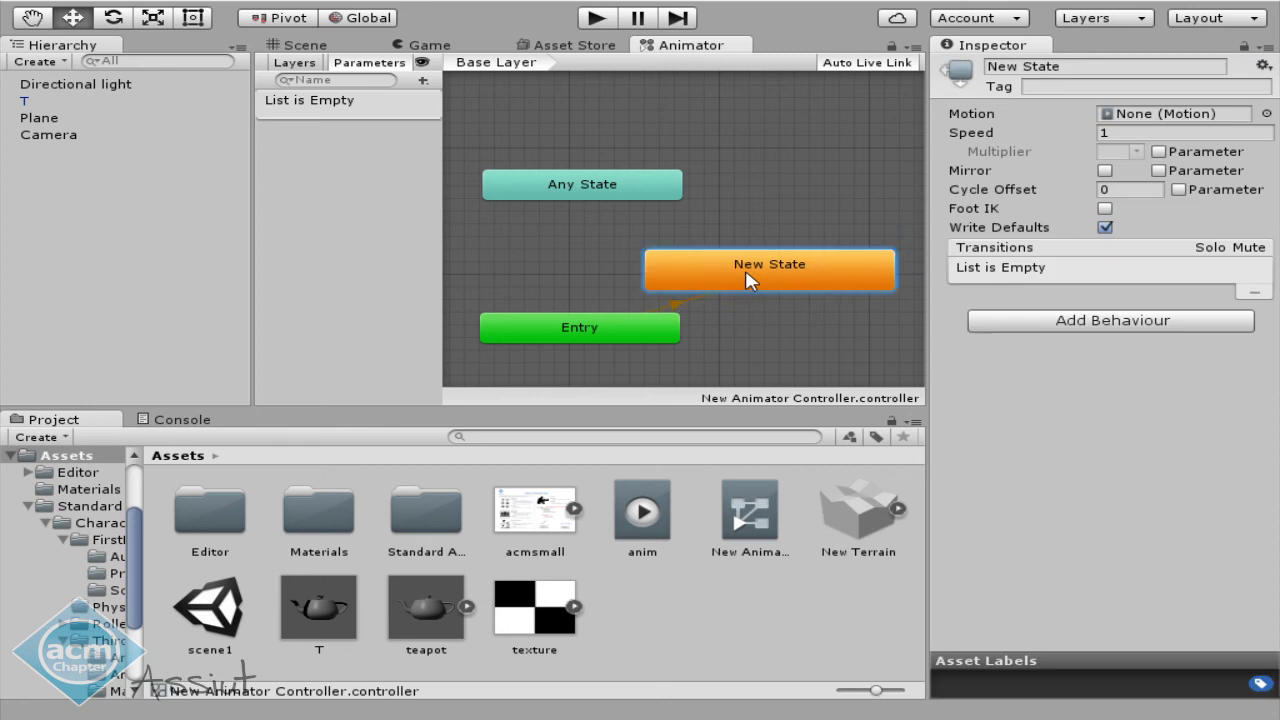
{"action": "left_click", "coordinate": [1093, 68]}
{"action": "type", "text": "idle"}
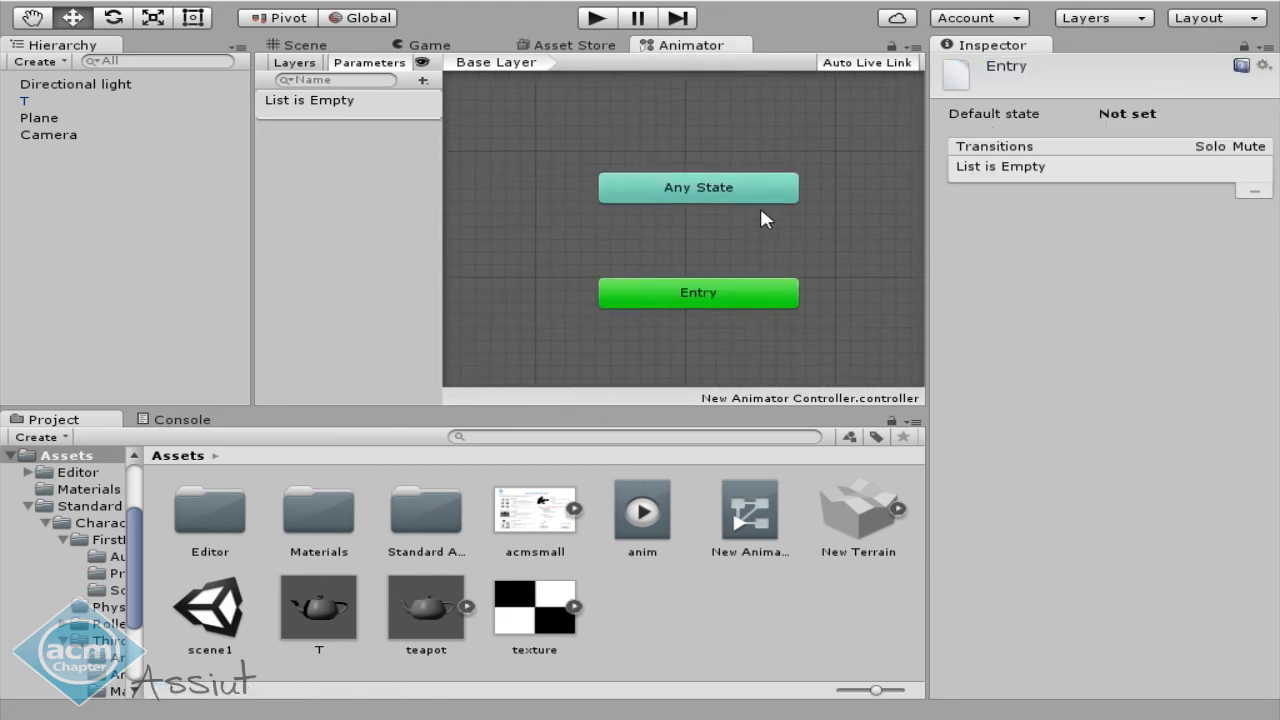
Add another empty state named idle, with Any State at the top and idle in the centre.
{"action": "right_click", "coordinate": [739, 211]}
{"action": "mouse_move", "coordinate": [995, 232]}
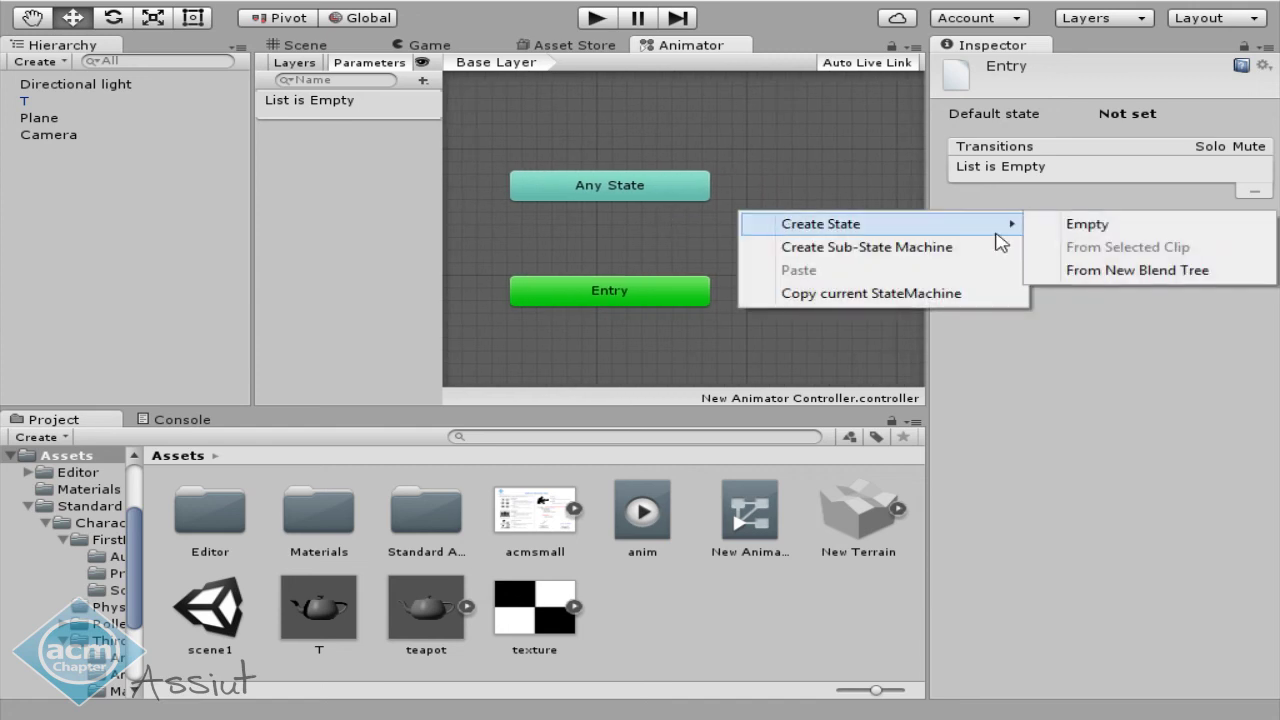
{"action": "left_click", "coordinate": [1052, 224]}
{"action": "left_click", "coordinate": [858, 230]}
{"action": "left_click", "coordinate": [1110, 66]}
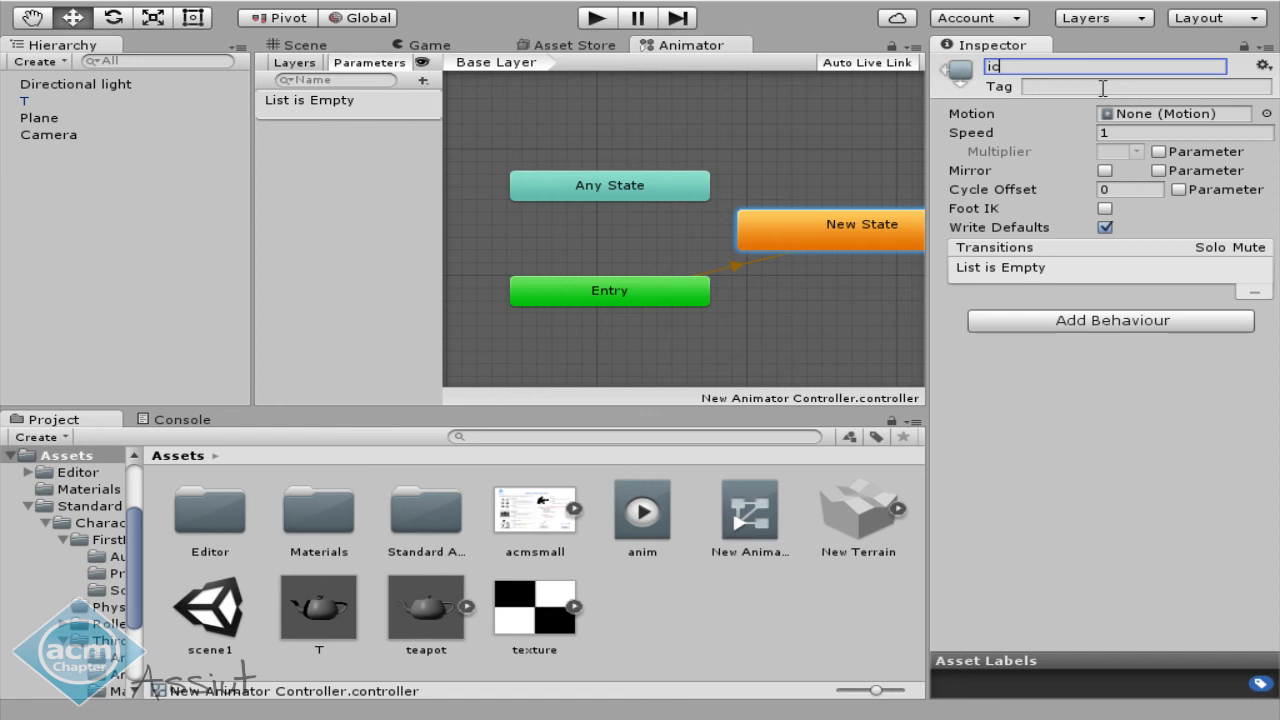
{"action": "type", "text": "idle"}
{"action": "key", "text": "Return"}
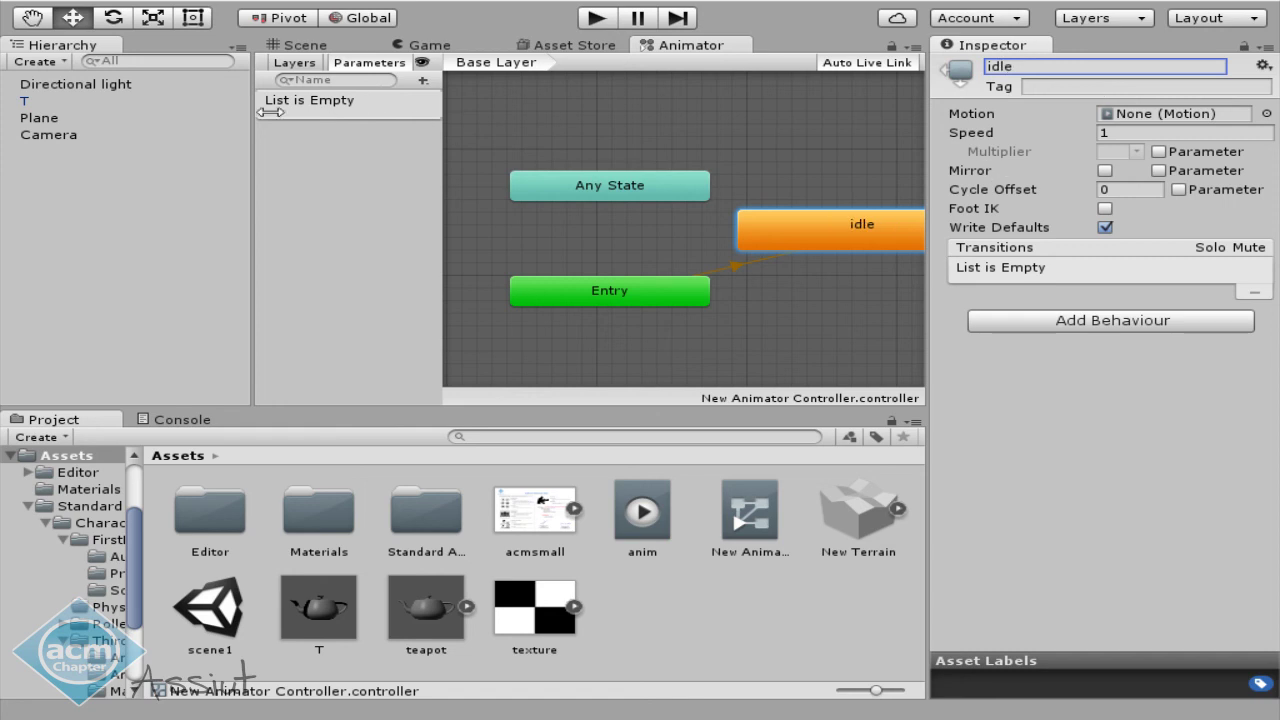
{"action": "left_click_drag", "start_coordinate": [550, 177], "coordinate": [562, 80]}
{"action": "left_click_drag", "start_coordinate": [838, 224], "coordinate": [593, 214]}
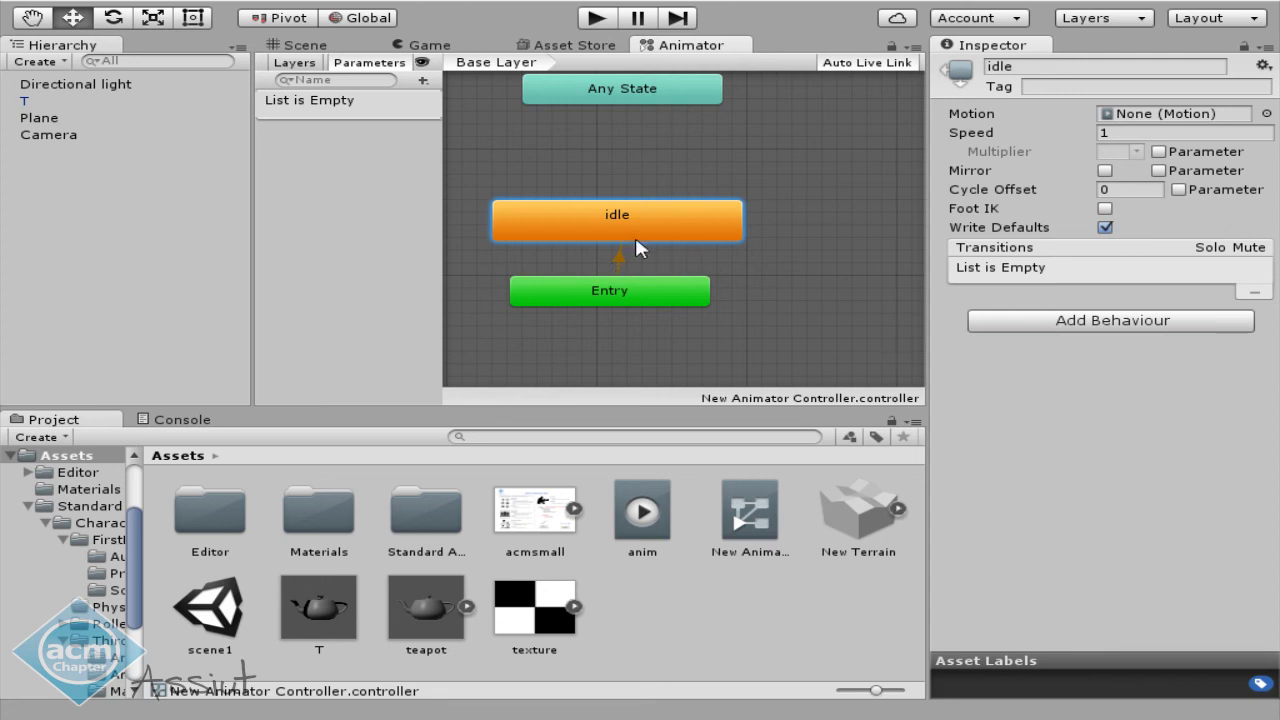
Drag the anim clip into the graph to create an anim state.
{"action": "mouse_move", "coordinate": [640, 530]}
{"action": "left_mouse_down"}
{"action": "mouse_move", "coordinate": [657, 146]}
{"action": "mouse_move", "coordinate": [559, 130]}
{"action": "left_mouse_up"}
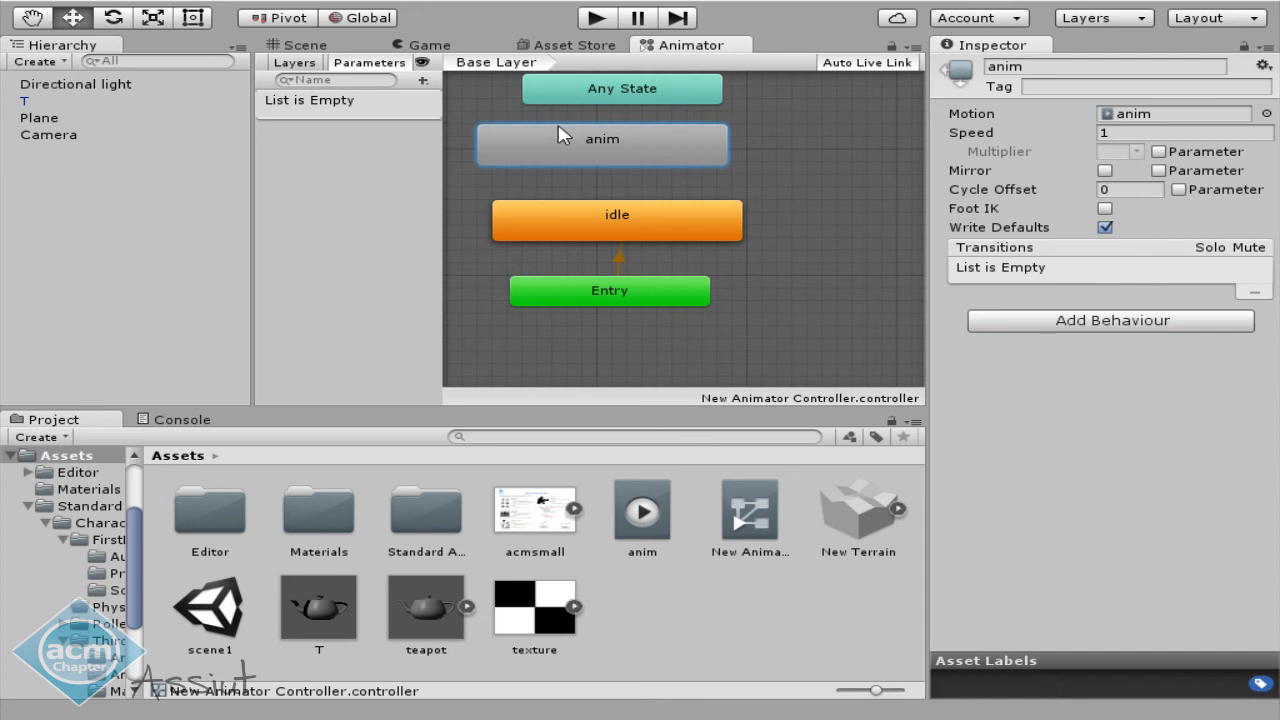
{"action": "left_click", "coordinate": [612, 224]}
{"action": "left_click", "coordinate": [622, 158]}
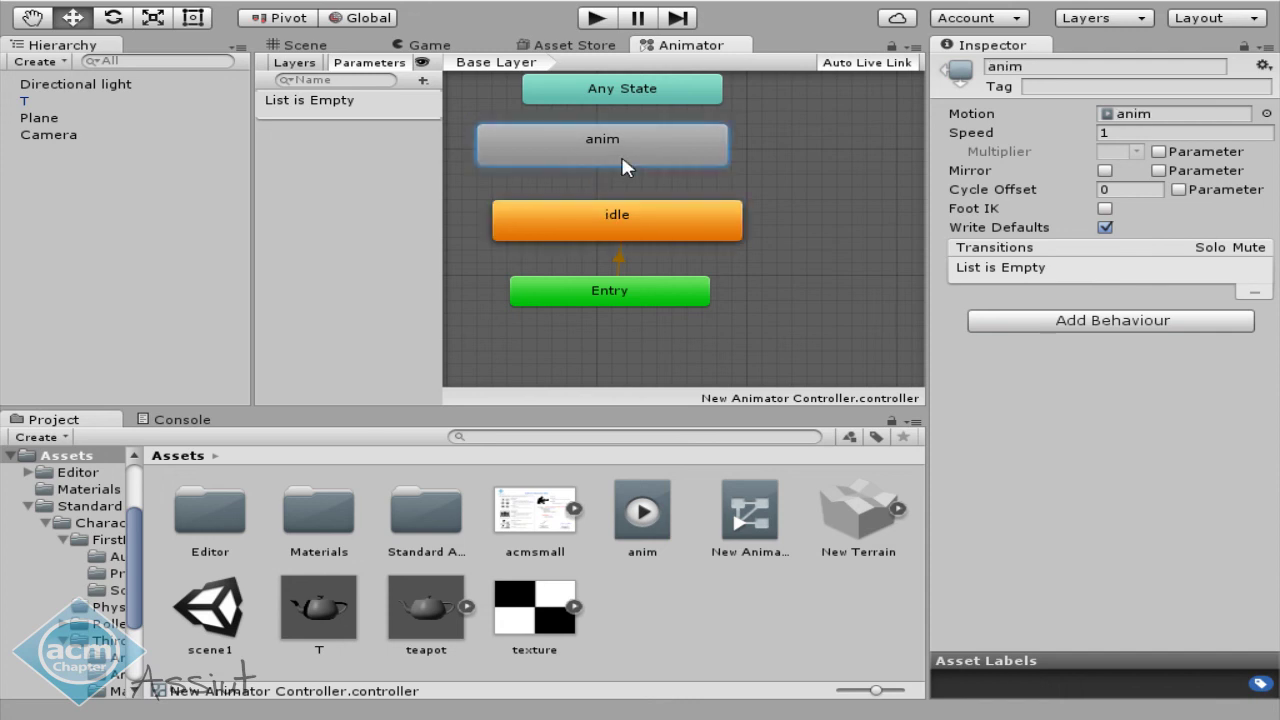
Make a transition from the idle state to the anim state.
{"action": "right_click", "coordinate": [632, 213]}
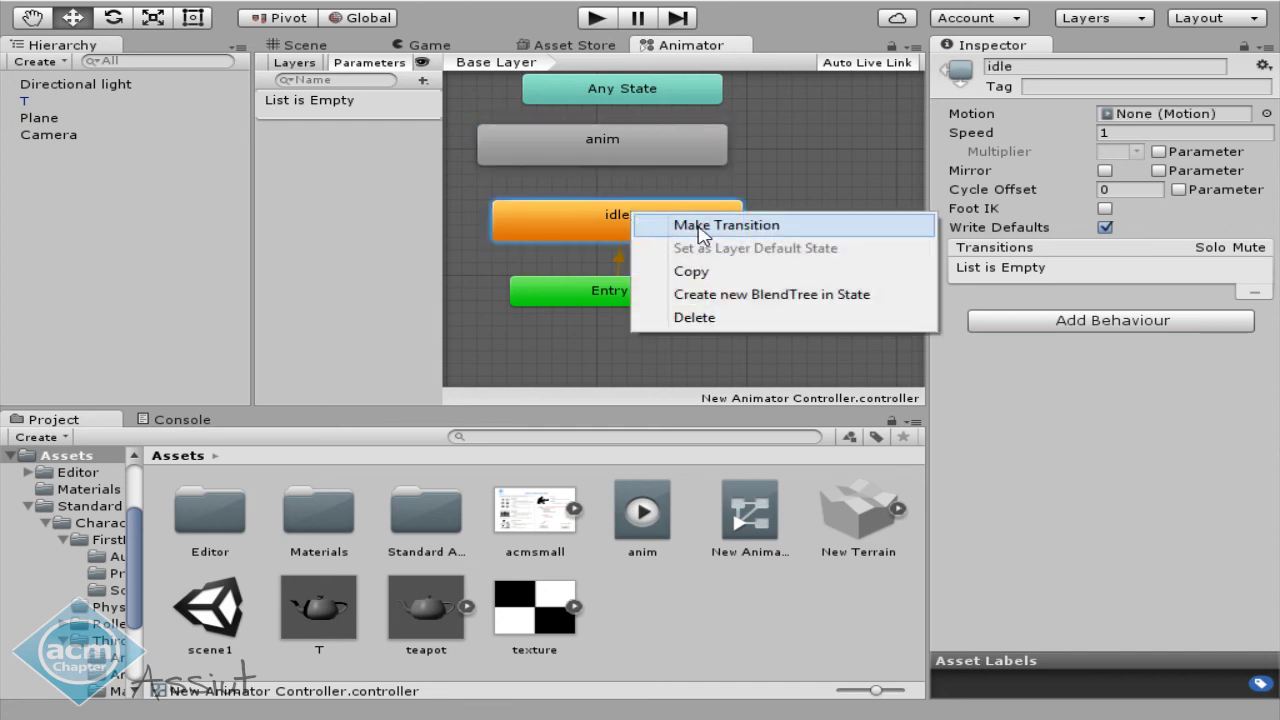
{"action": "left_click", "coordinate": [699, 230]}
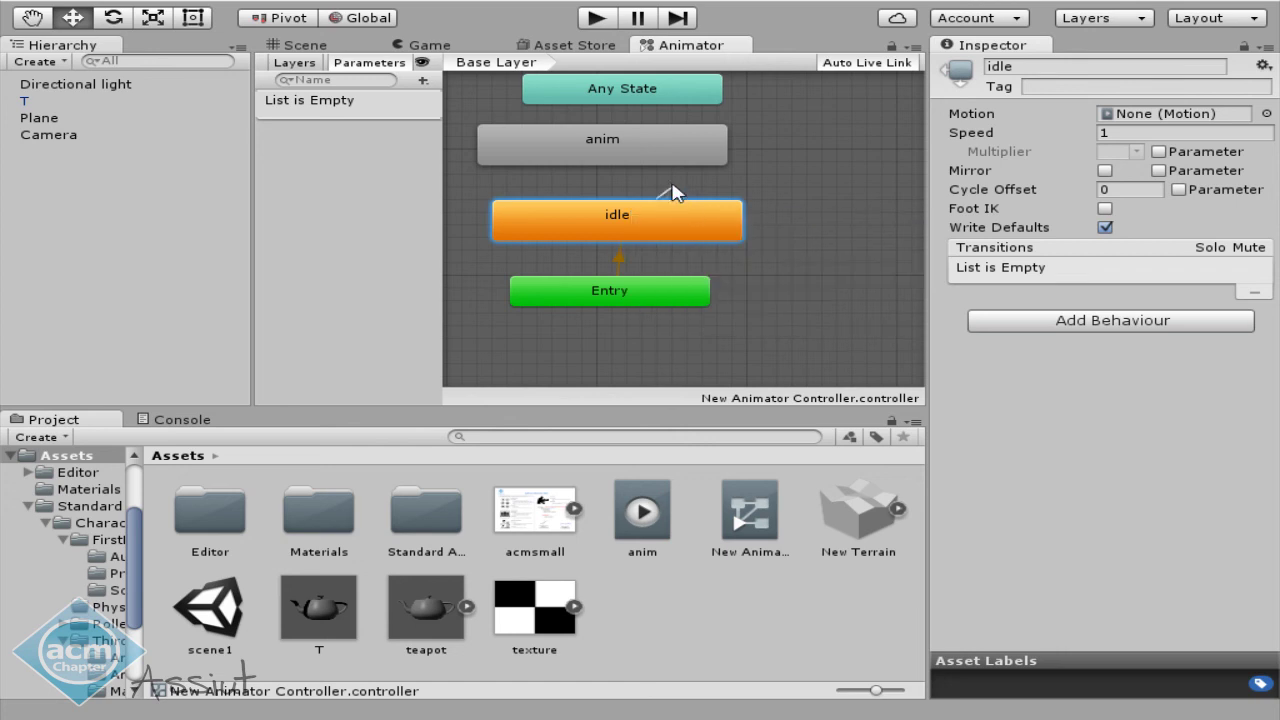
{"action": "left_click", "coordinate": [629, 148]}
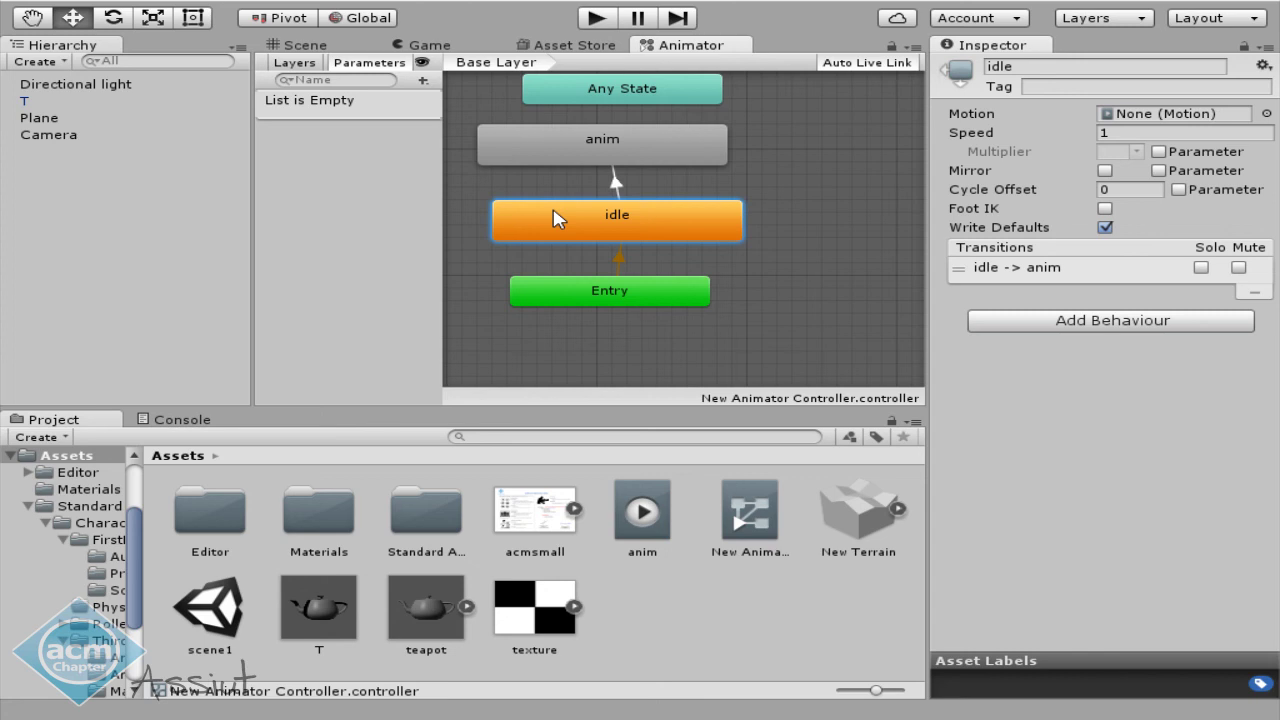
Make a transition from anim back to idle and nudge the anim state into place.
{"action": "right_click", "coordinate": [601, 152]}
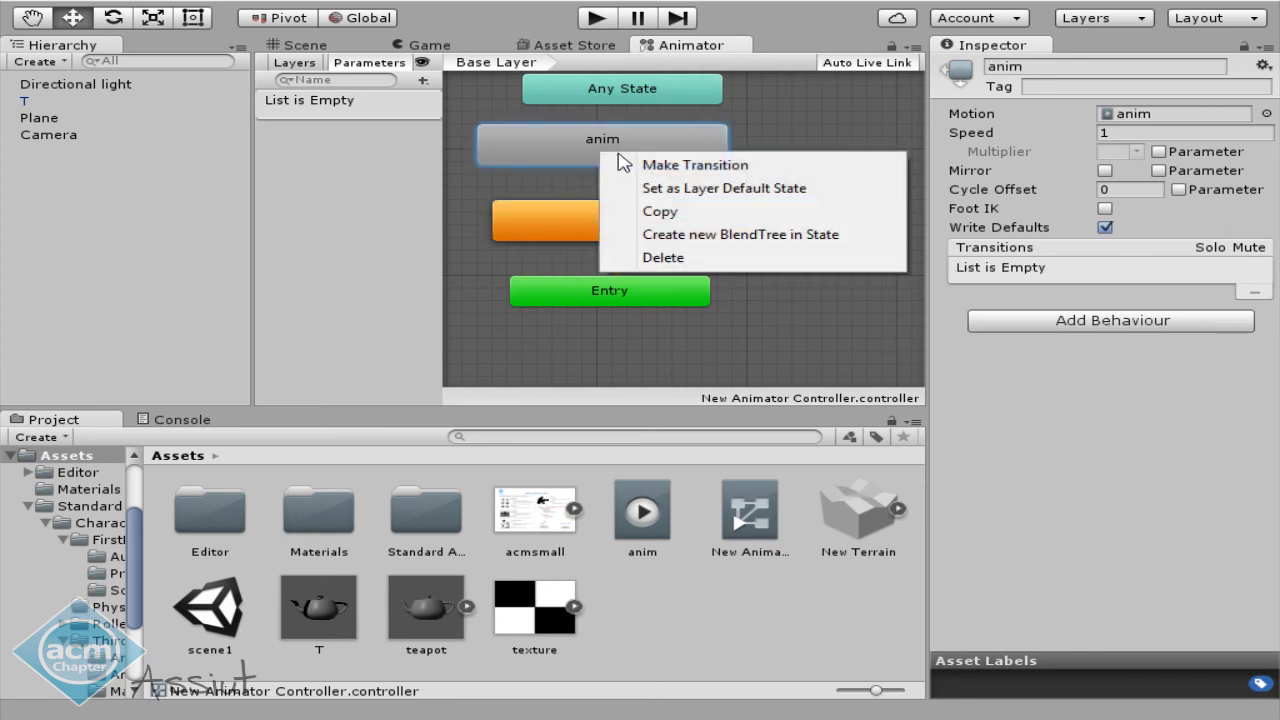
{"action": "left_click", "coordinate": [625, 165]}
{"action": "left_click", "coordinate": [590, 220]}
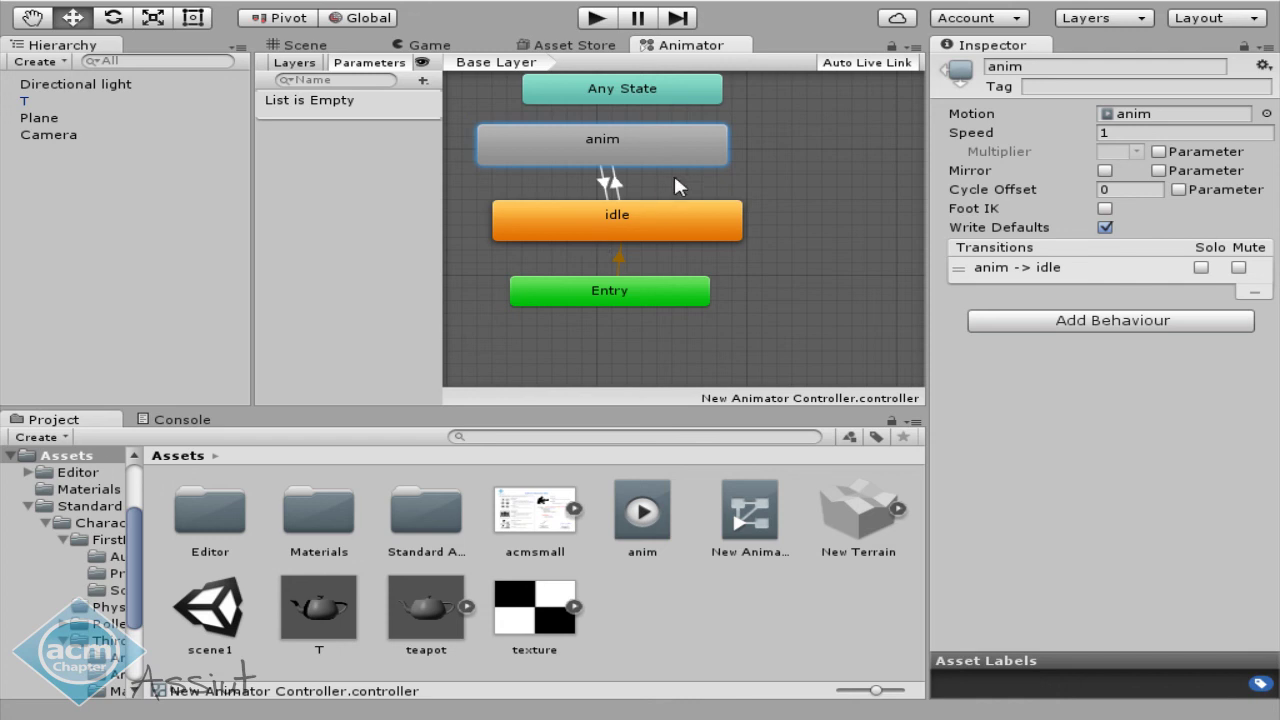
{"action": "left_click_drag", "start_coordinate": [672, 166], "coordinate": [687, 153]}
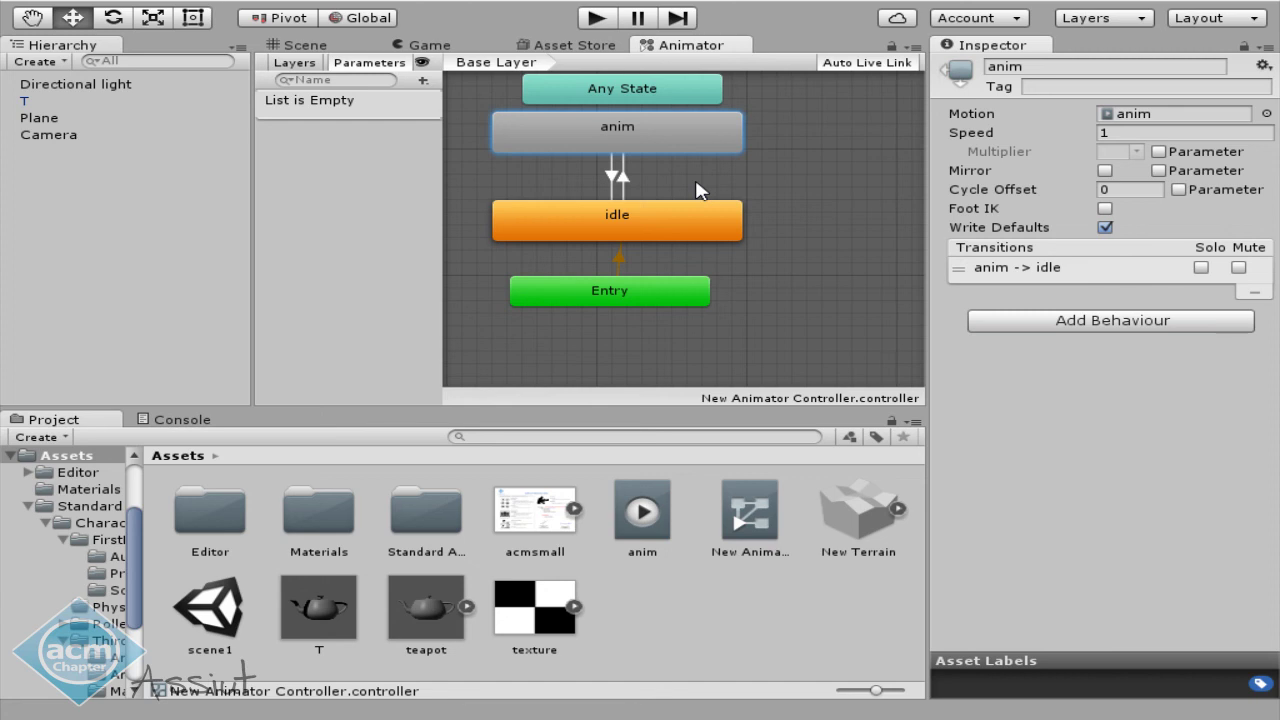
{"action": "left_click", "coordinate": [378, 66]}
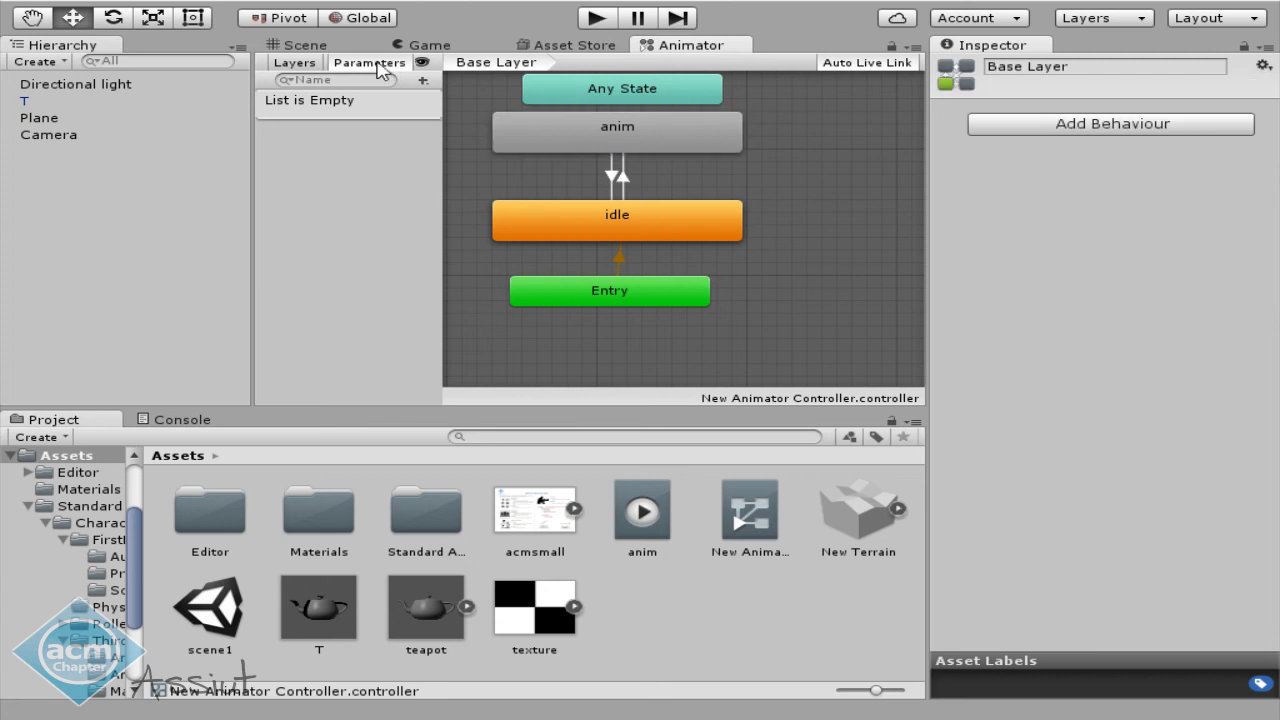
In the Parameters list, add a new Bool and name it play.
{"action": "left_click", "coordinate": [423, 80]}
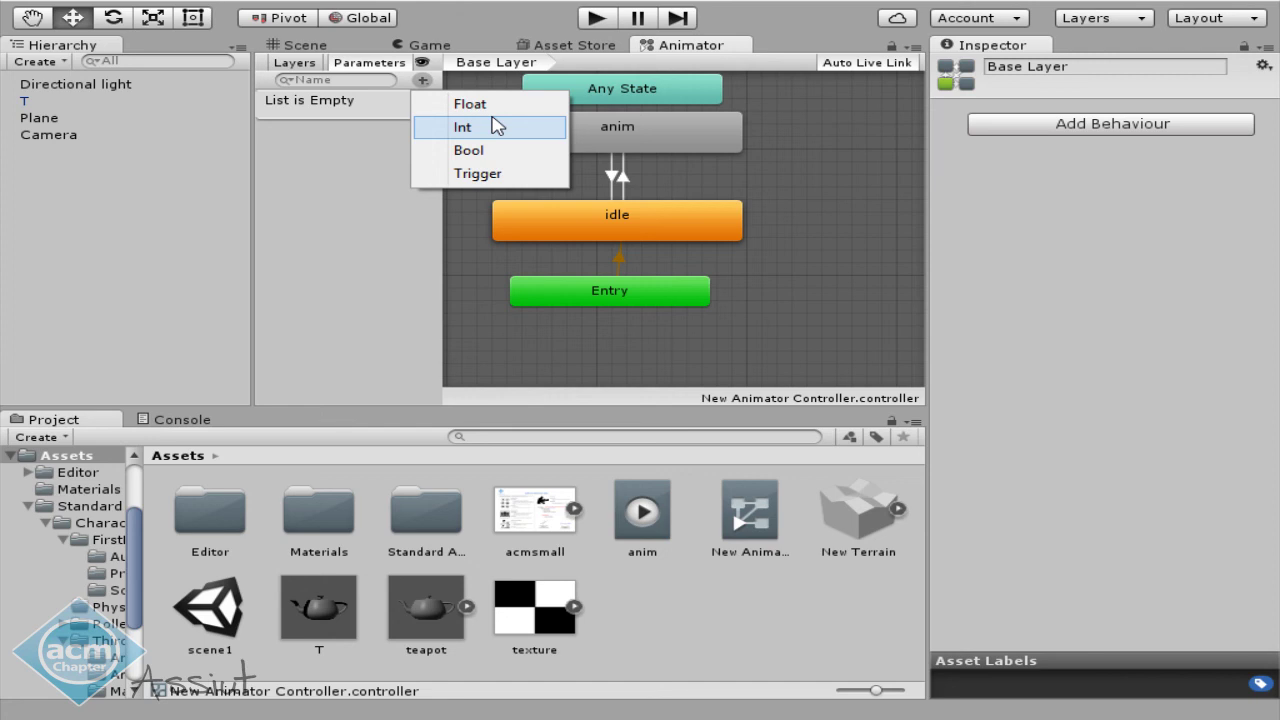
{"action": "left_click", "coordinate": [484, 150]}
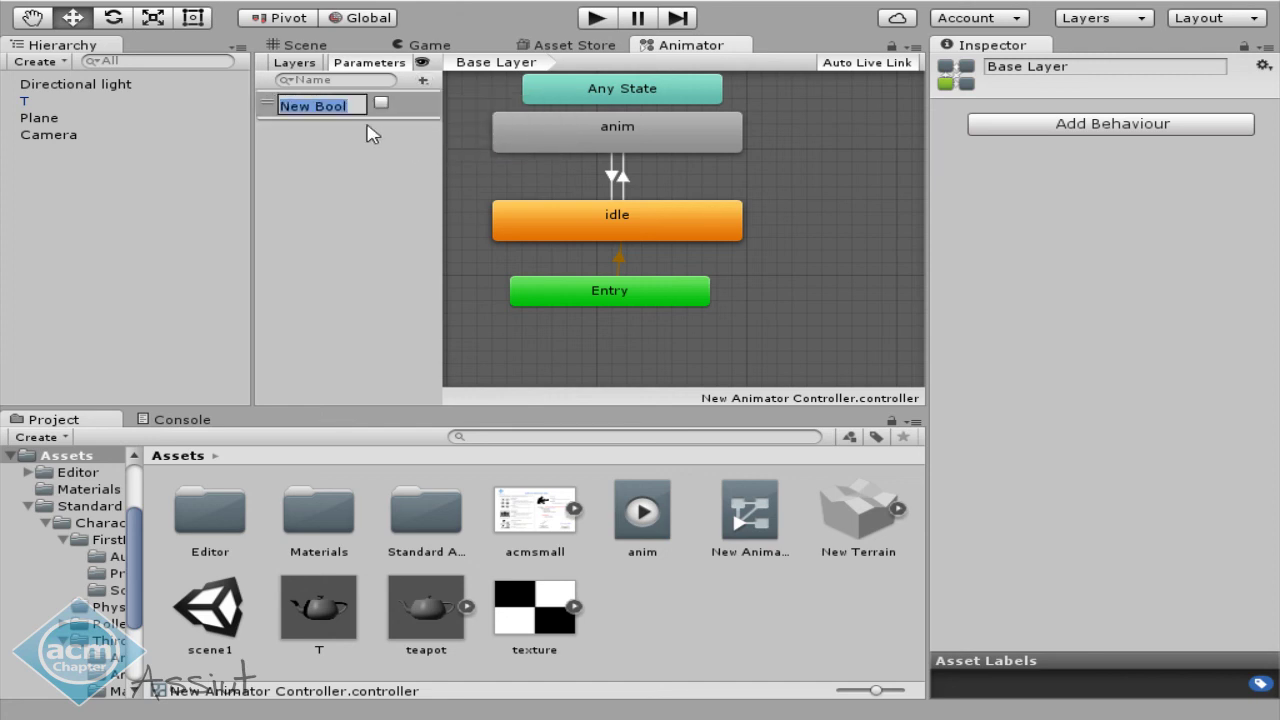
{"action": "type", "text": "play"}
{"action": "key", "text": "Return"}
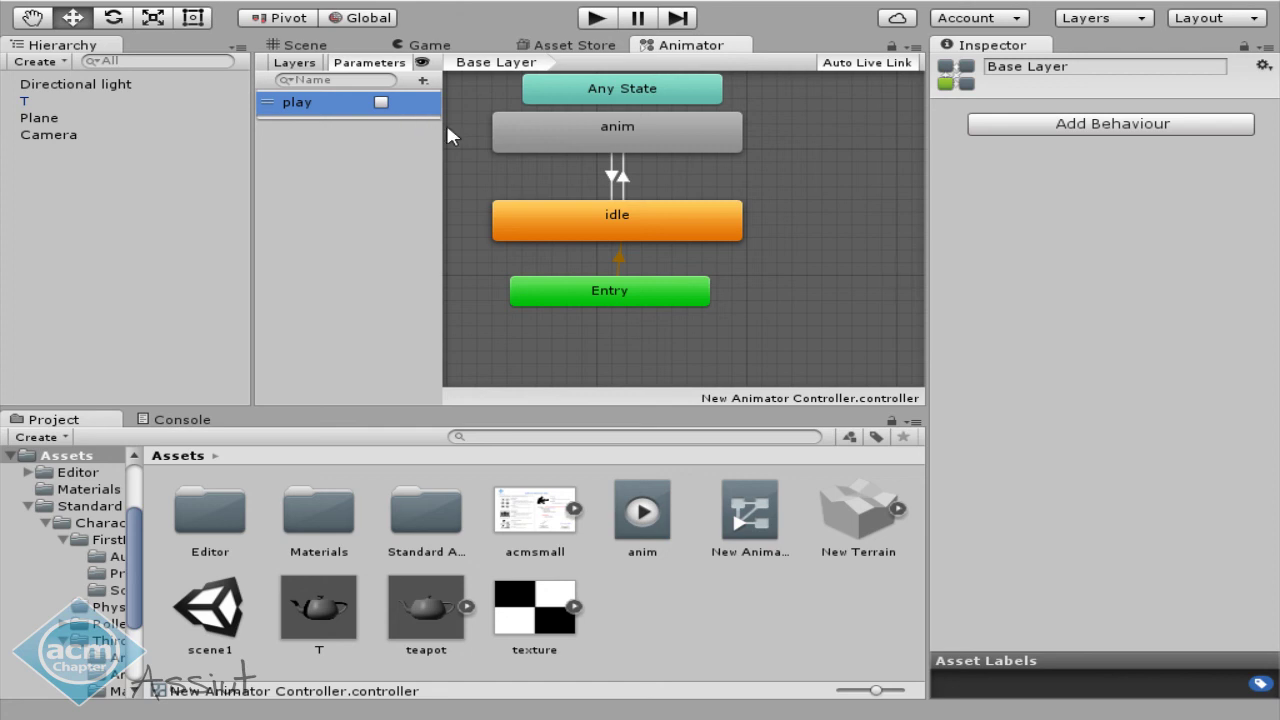
Add a play true condition on idle→anim and a play false condition on anim→idle.
{"action": "left_click", "coordinate": [622, 180]}
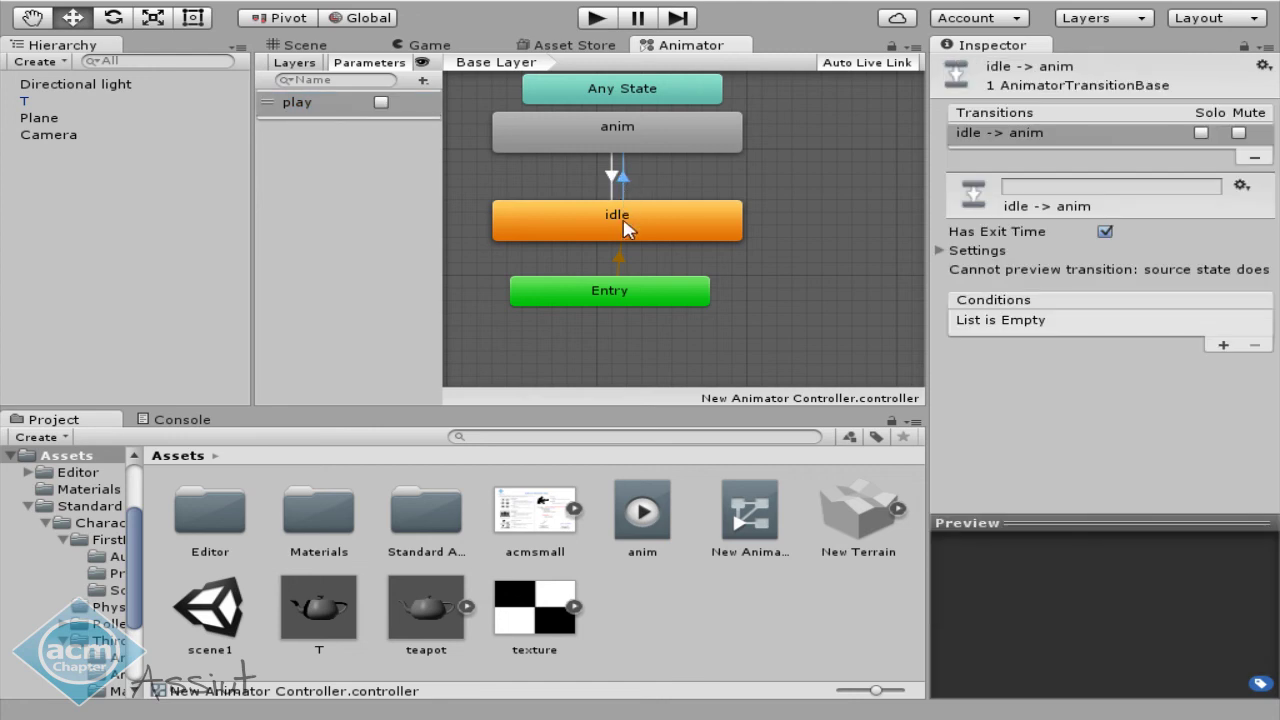
{"action": "left_click", "coordinate": [1222, 344]}
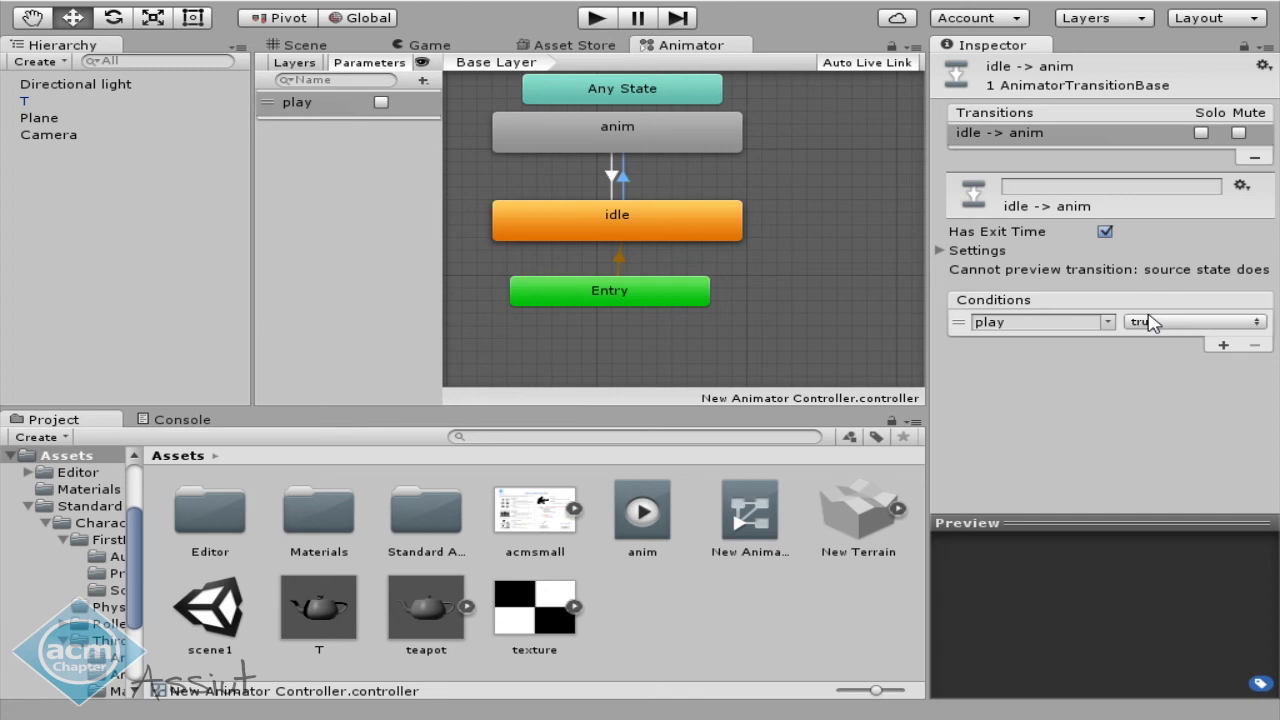
{"action": "left_click", "coordinate": [611, 177]}
{"action": "left_click", "coordinate": [1222, 486]}
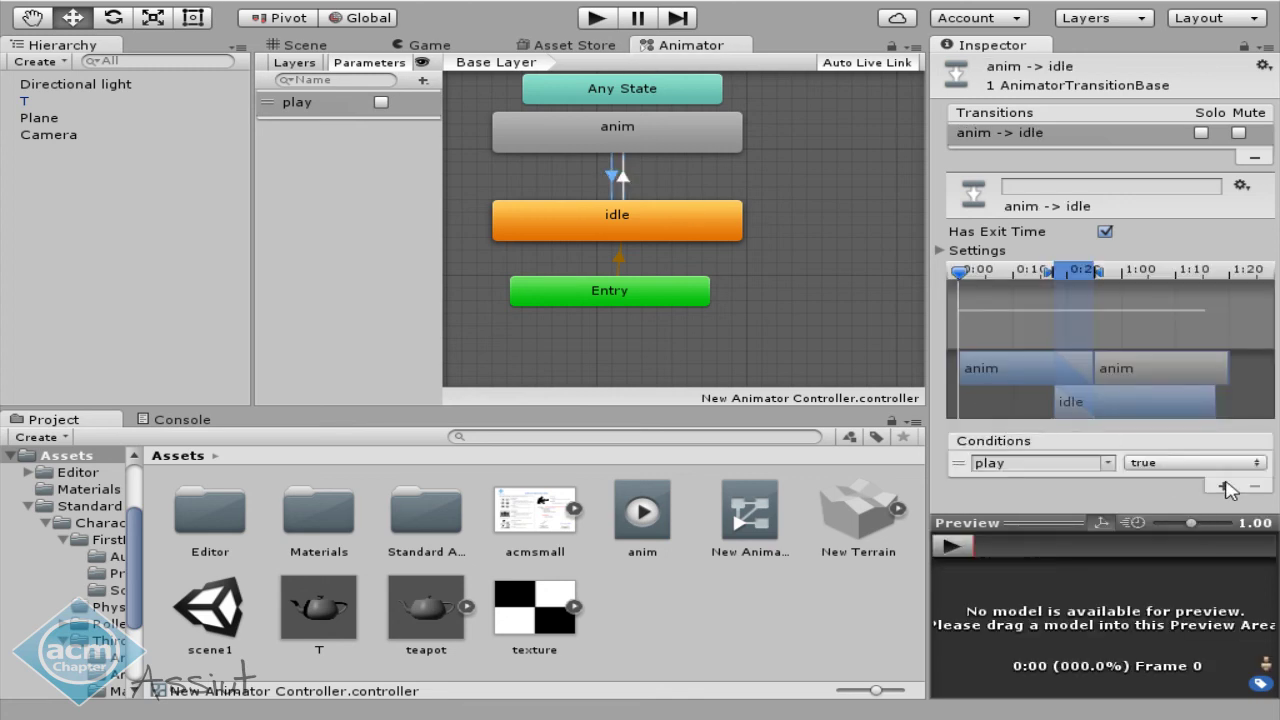
{"action": "left_click", "coordinate": [1190, 462]}
{"action": "left_click", "coordinate": [1160, 506]}
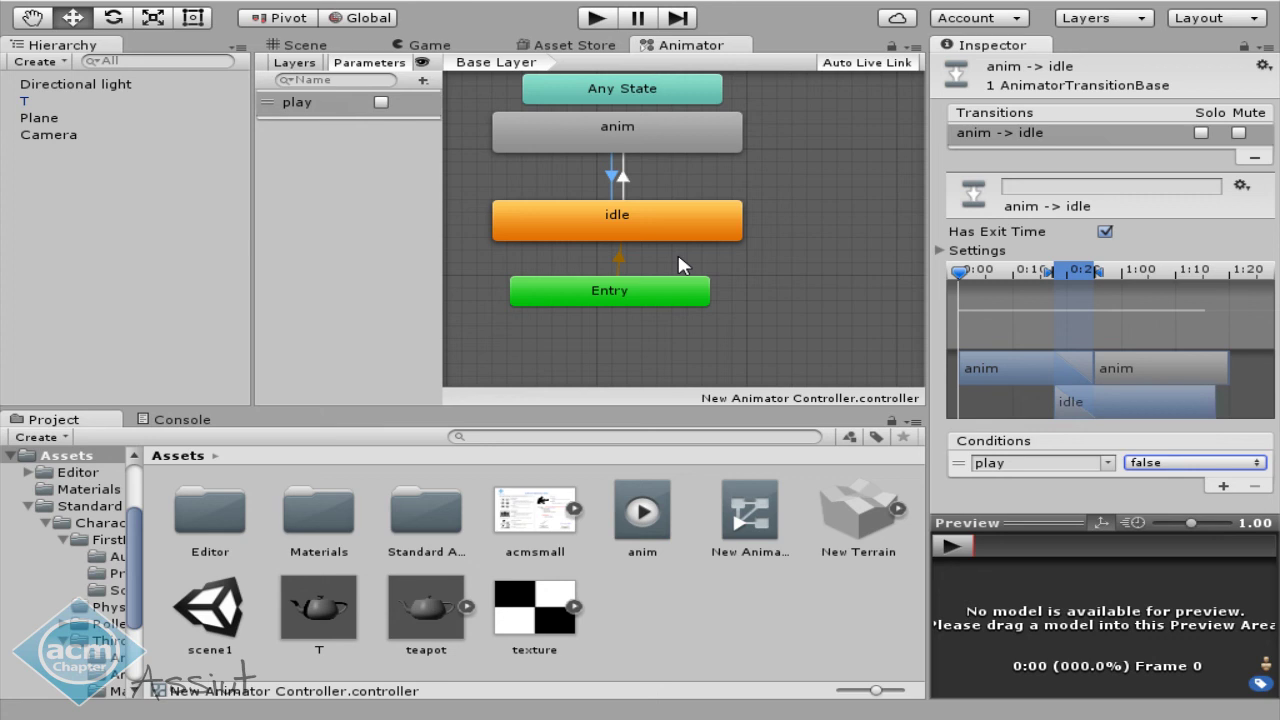
{"action": "middle_click_drag", "start_coordinate": [654, 114], "coordinate": [672, 128]}
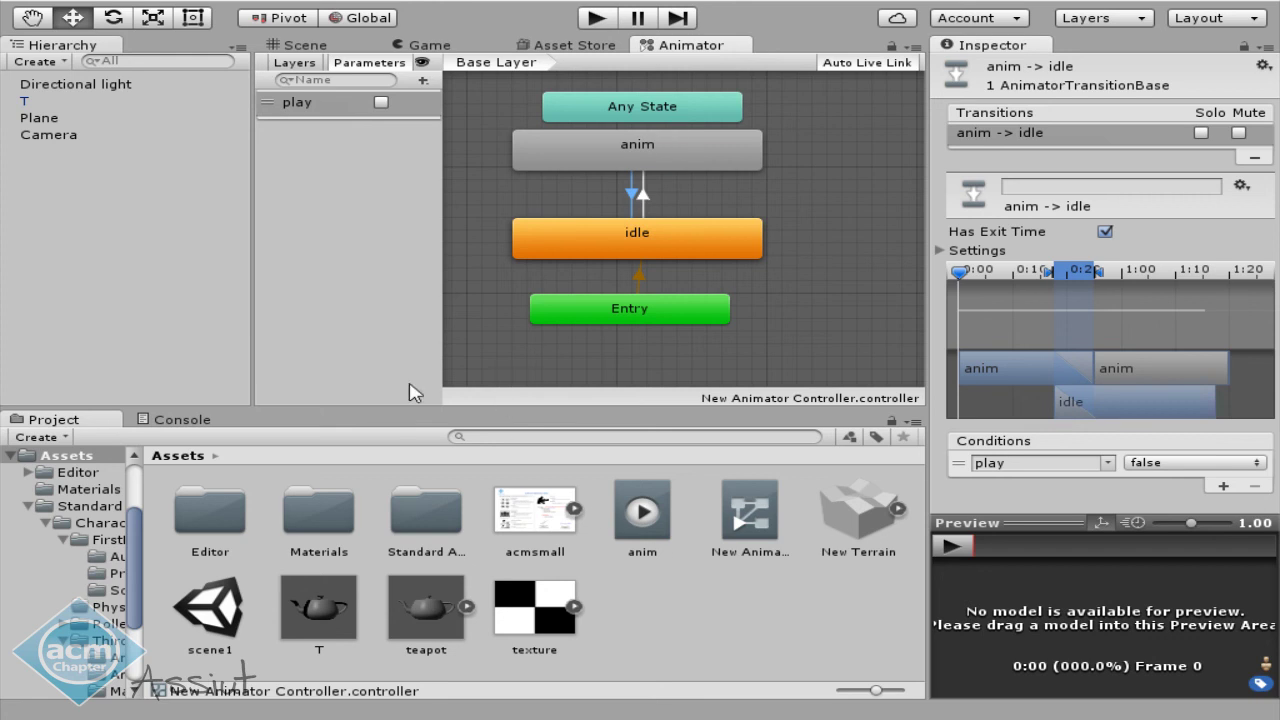
Drag New Animator Controller into T's Animator Controller field and enter Play mode.
{"action": "left_click", "coordinate": [55, 105]}
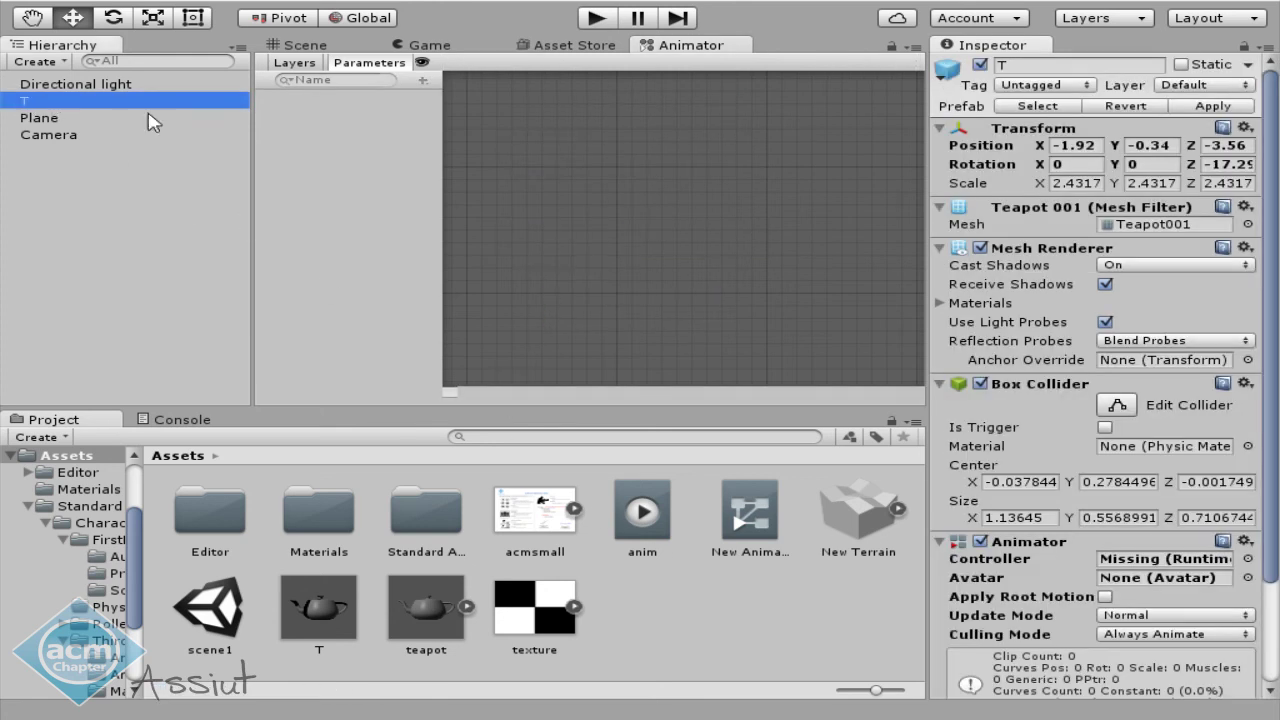
{"action": "left_click", "coordinate": [302, 45]}
{"action": "left_click_drag", "start_coordinate": [574, 172], "coordinate": [564, 178], "text": "alt"}
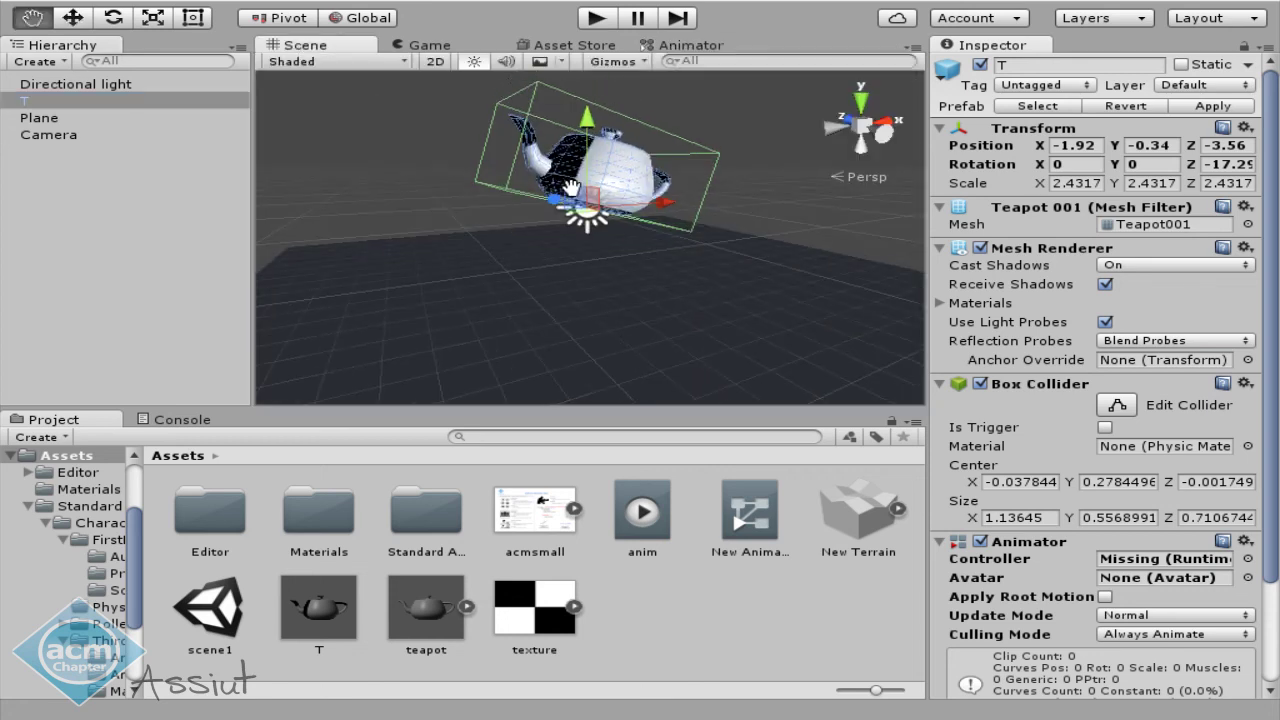
{"action": "scroll", "coordinate": [1030, 446], "scroll_direction": "down", "scroll_amount": 5}
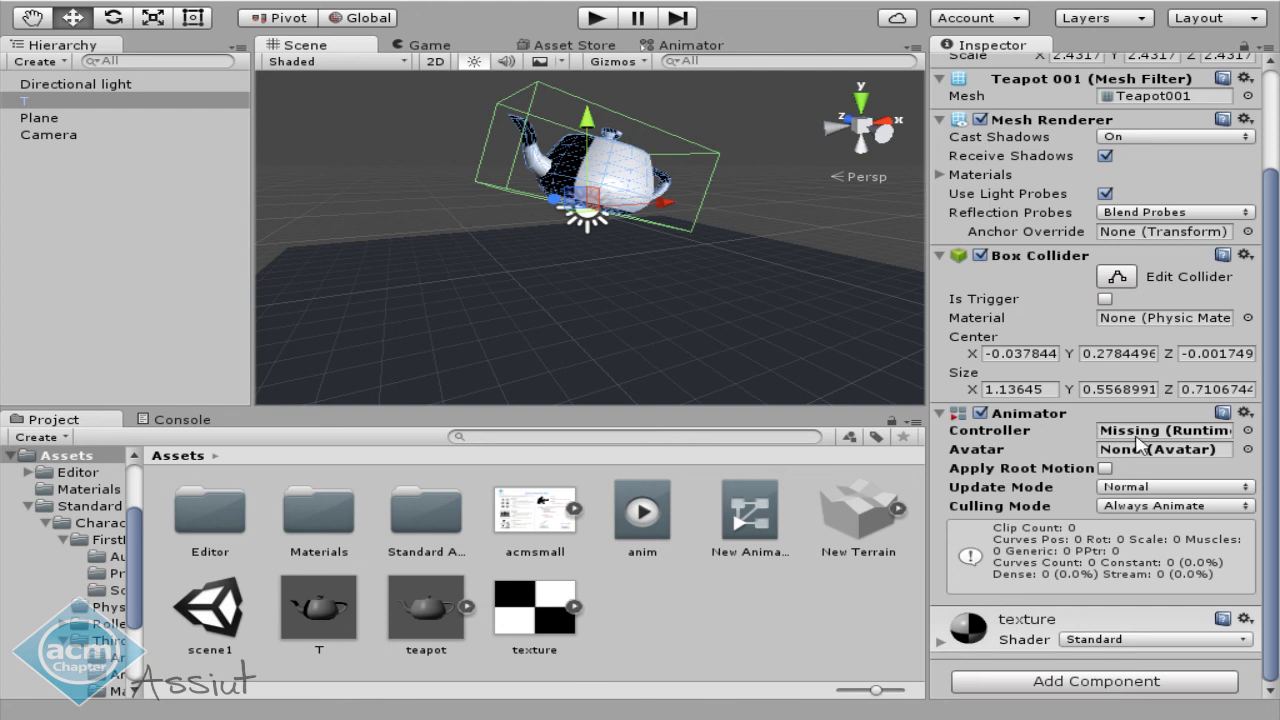
{"action": "left_click", "coordinate": [758, 511]}
{"action": "left_click_drag", "start_coordinate": [758, 511], "coordinate": [1163, 433]}
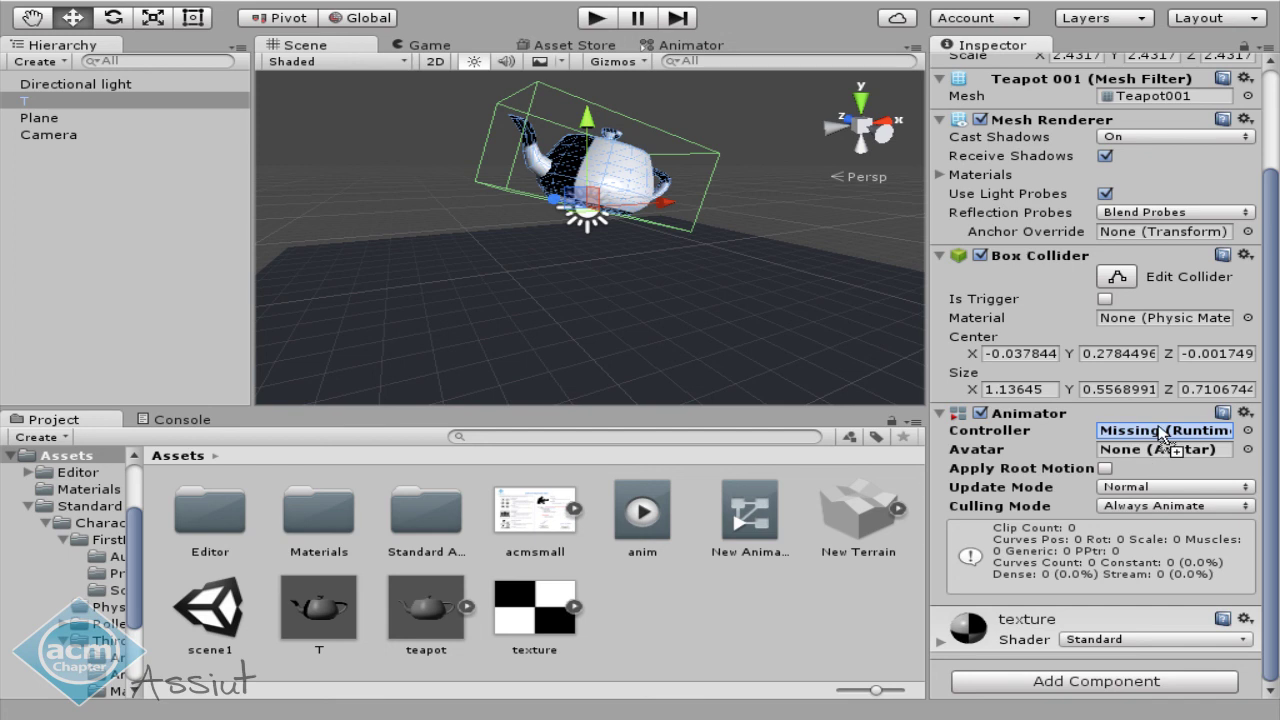
{"action": "left_click_drag", "start_coordinate": [1162, 432], "coordinate": [1163, 433]}
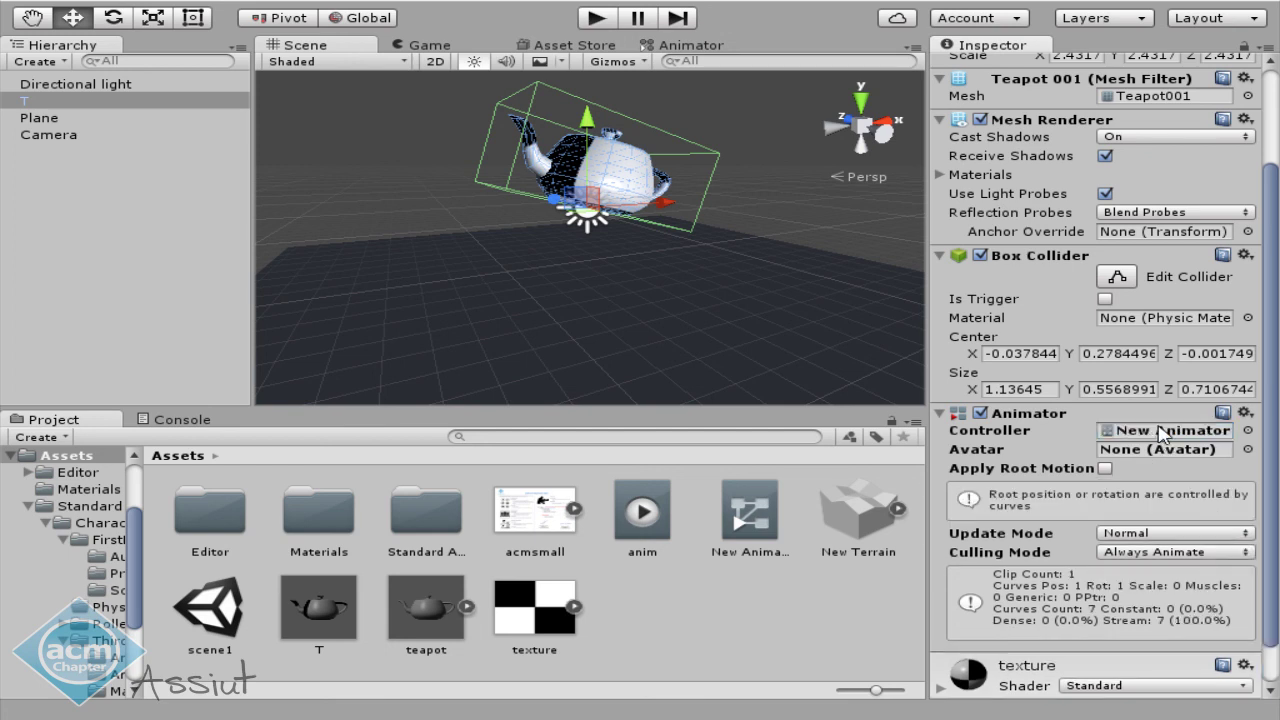
{"action": "left_click", "coordinate": [597, 20]}
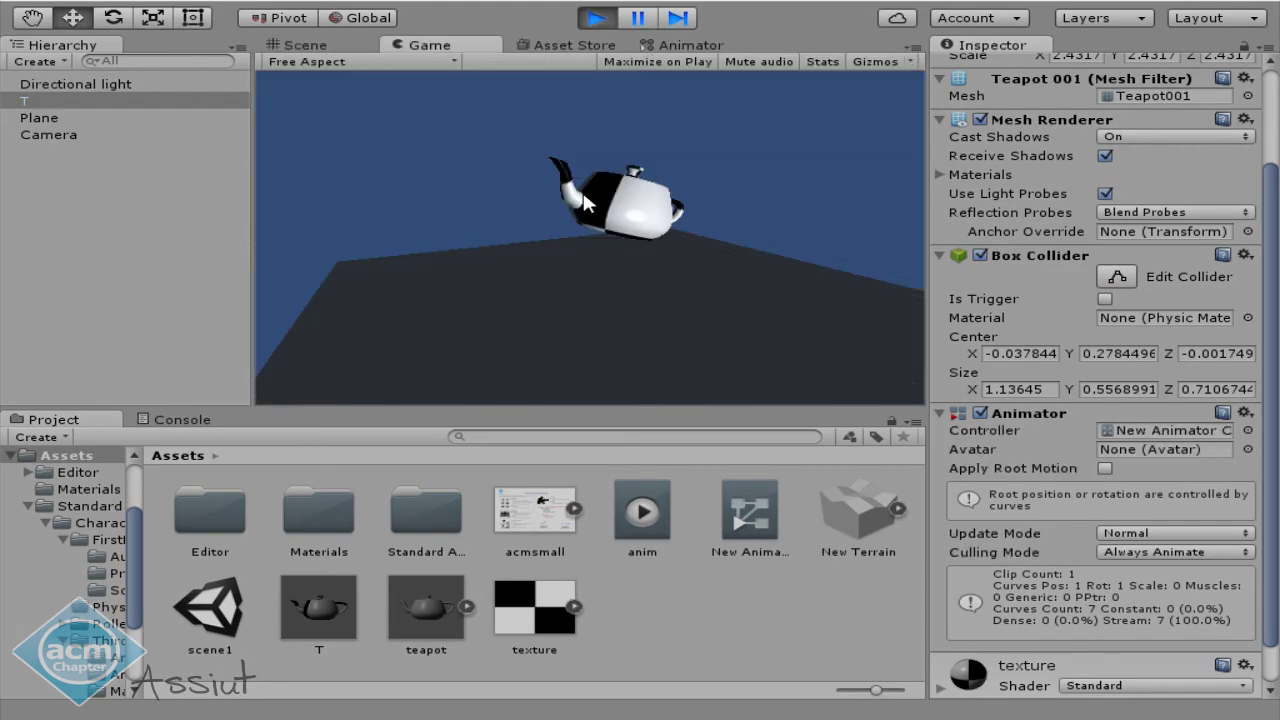
Set the Animator's play parameter to true and watch the teapot run its anim clip.
{"action": "left_click", "coordinate": [676, 50]}
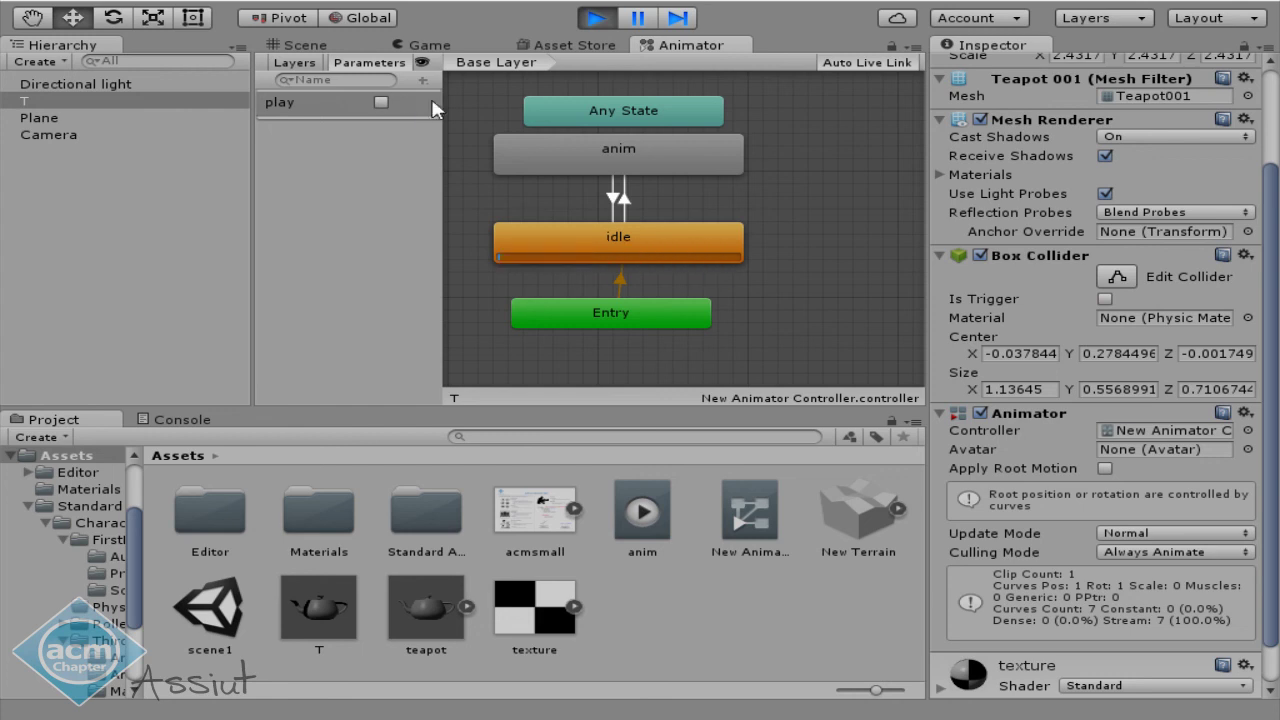
{"action": "left_click", "coordinate": [381, 102]}
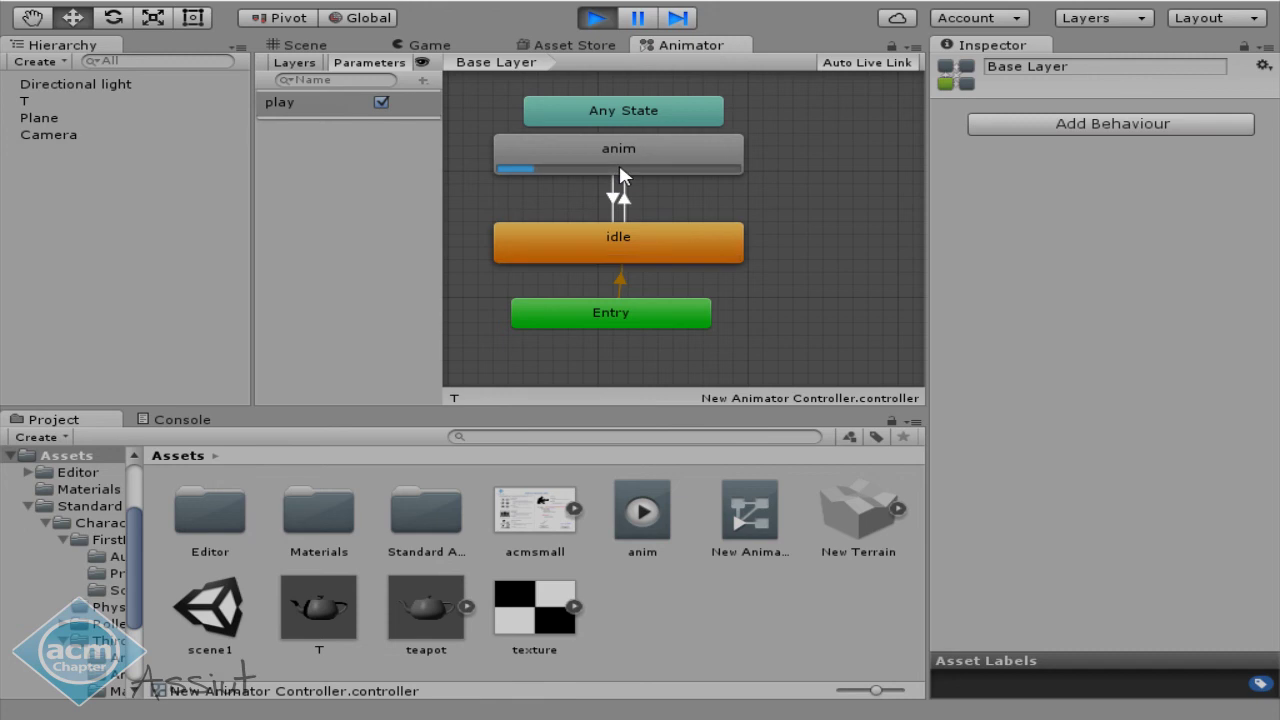
{"action": "left_click", "coordinate": [430, 47]}
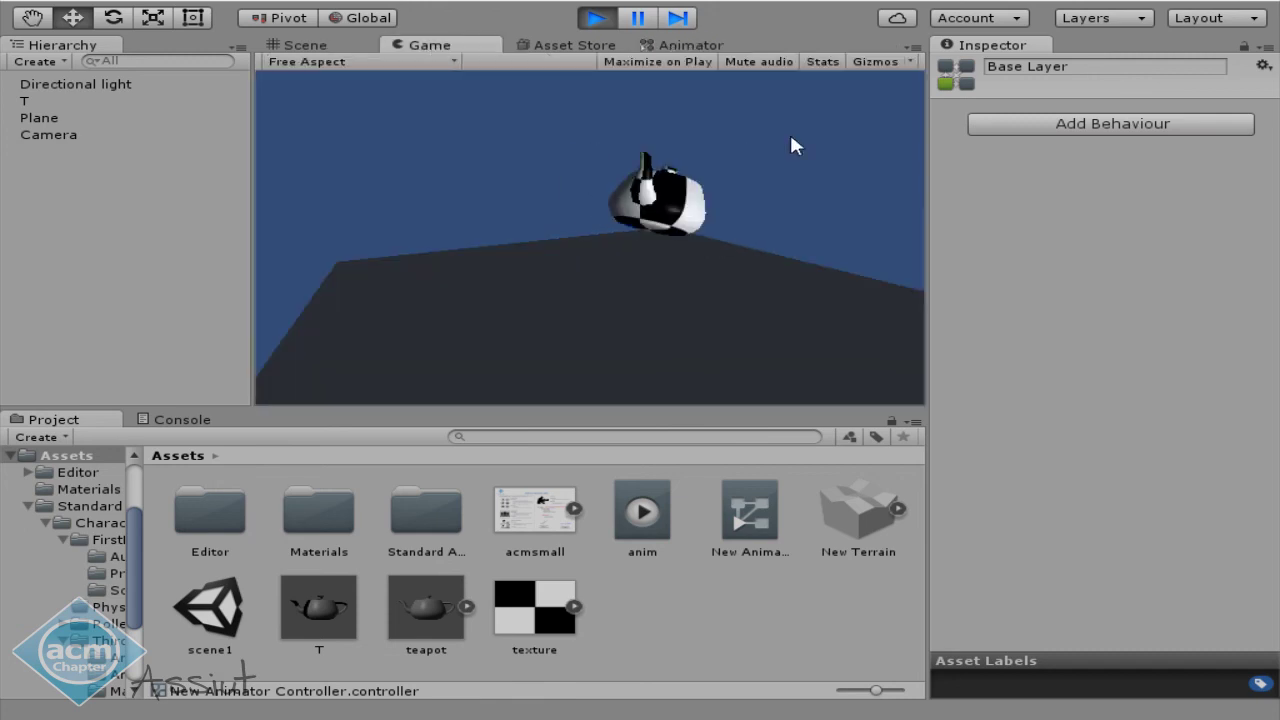
Set play back to false so the teapot returns to idle in the Game view.
{"action": "left_click", "coordinate": [690, 45]}
{"action": "left_click", "coordinate": [383, 102]}
{"action": "left_click", "coordinate": [425, 47]}
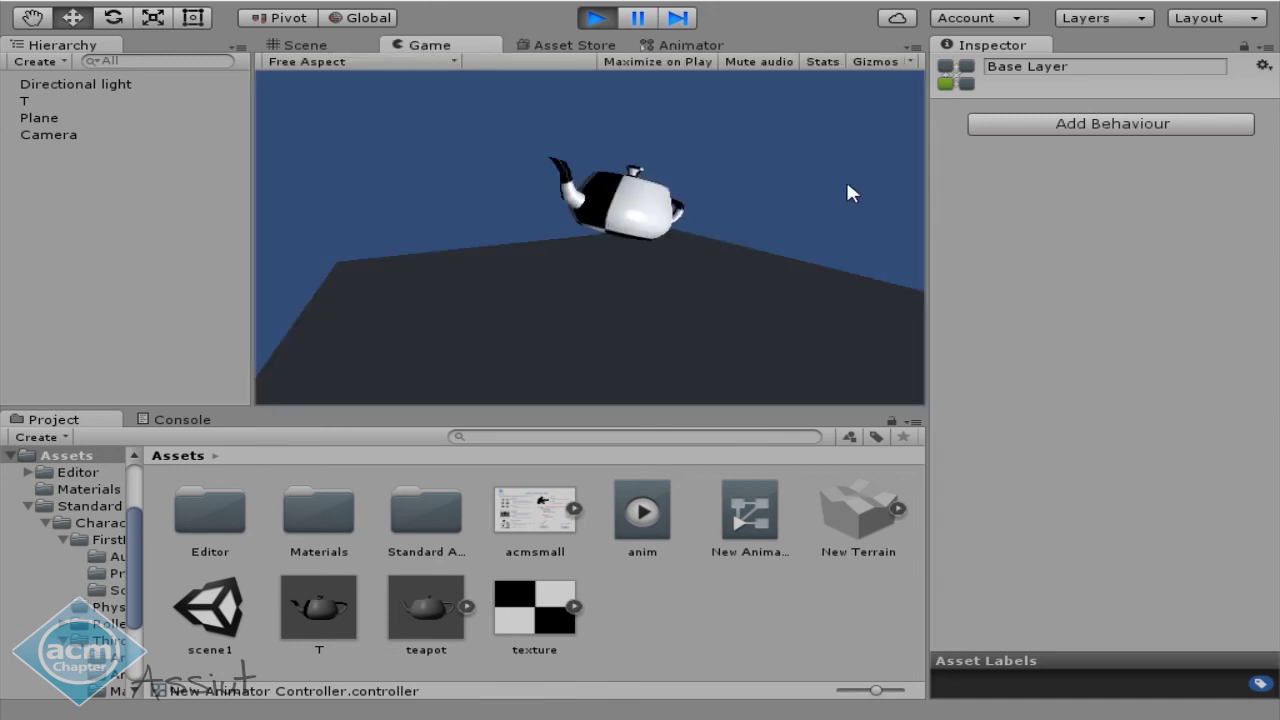
Leave Loop Time on for the anim clip, then show T's Animator with New Animator Controller.
{"action": "left_click", "coordinate": [640, 505]}
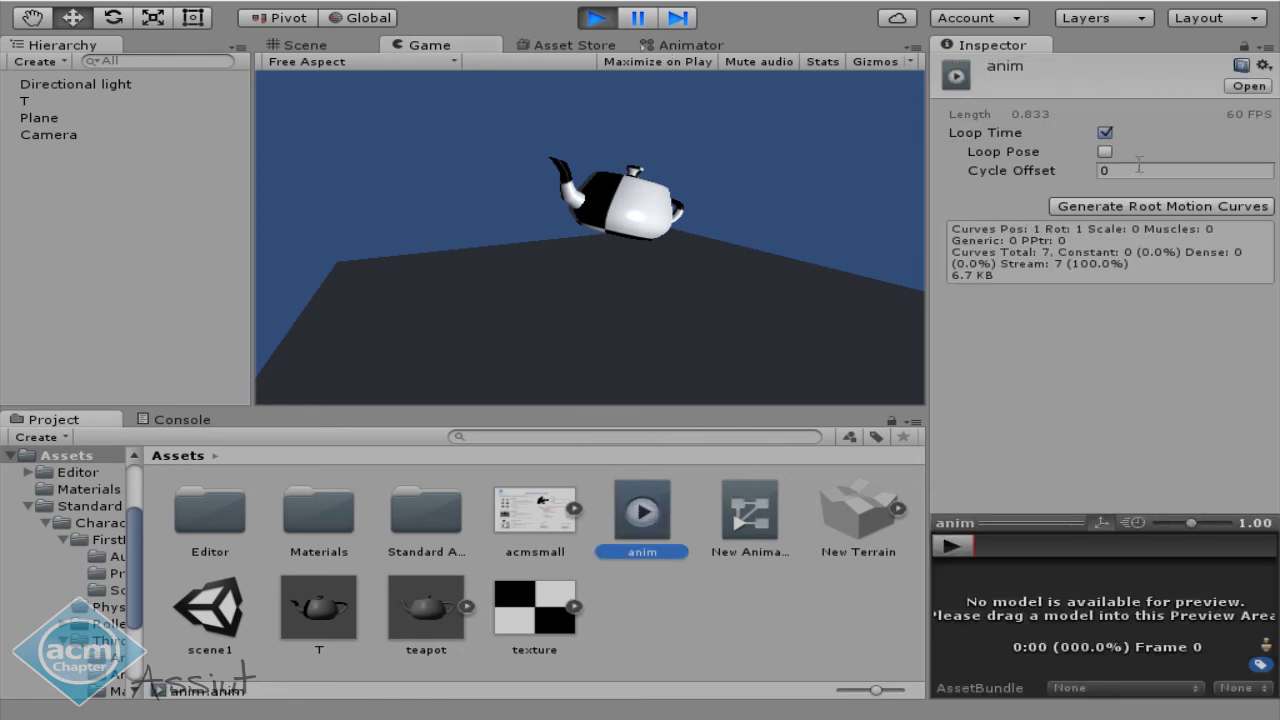
{"action": "left_click", "coordinate": [1105, 133]}
{"action": "left_click", "coordinate": [1106, 134]}
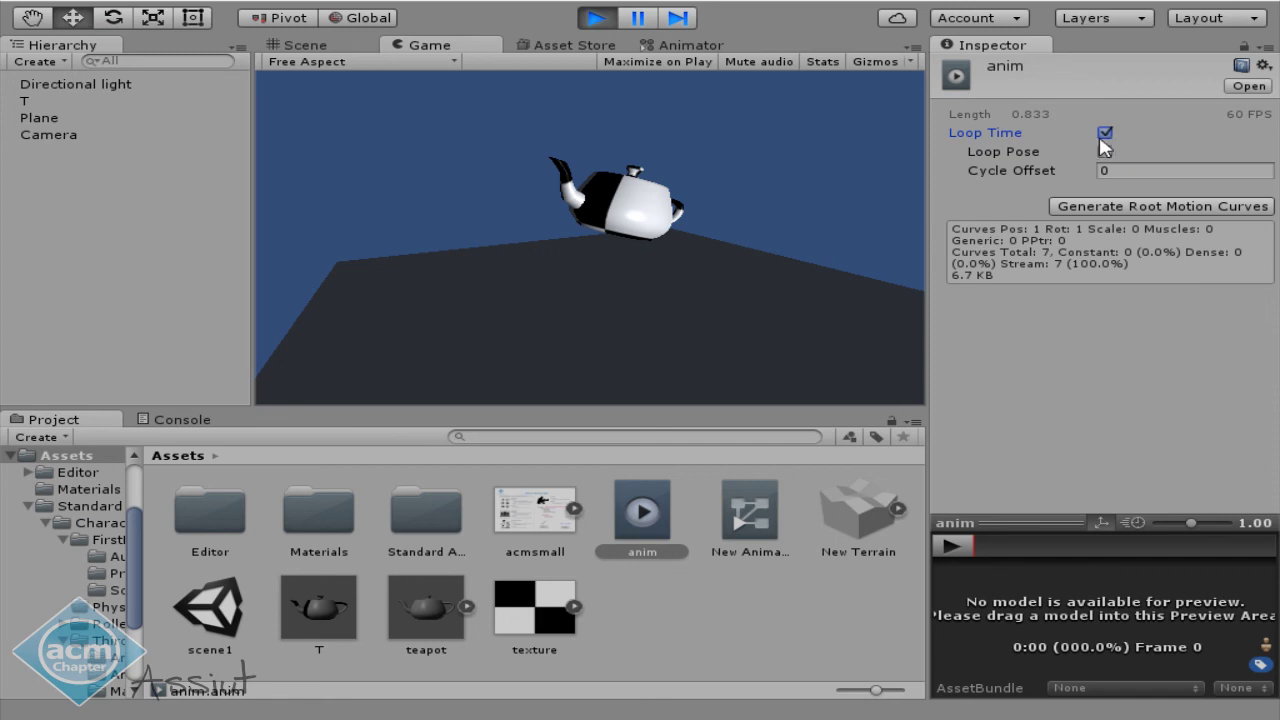
{"action": "left_click", "coordinate": [36, 106]}
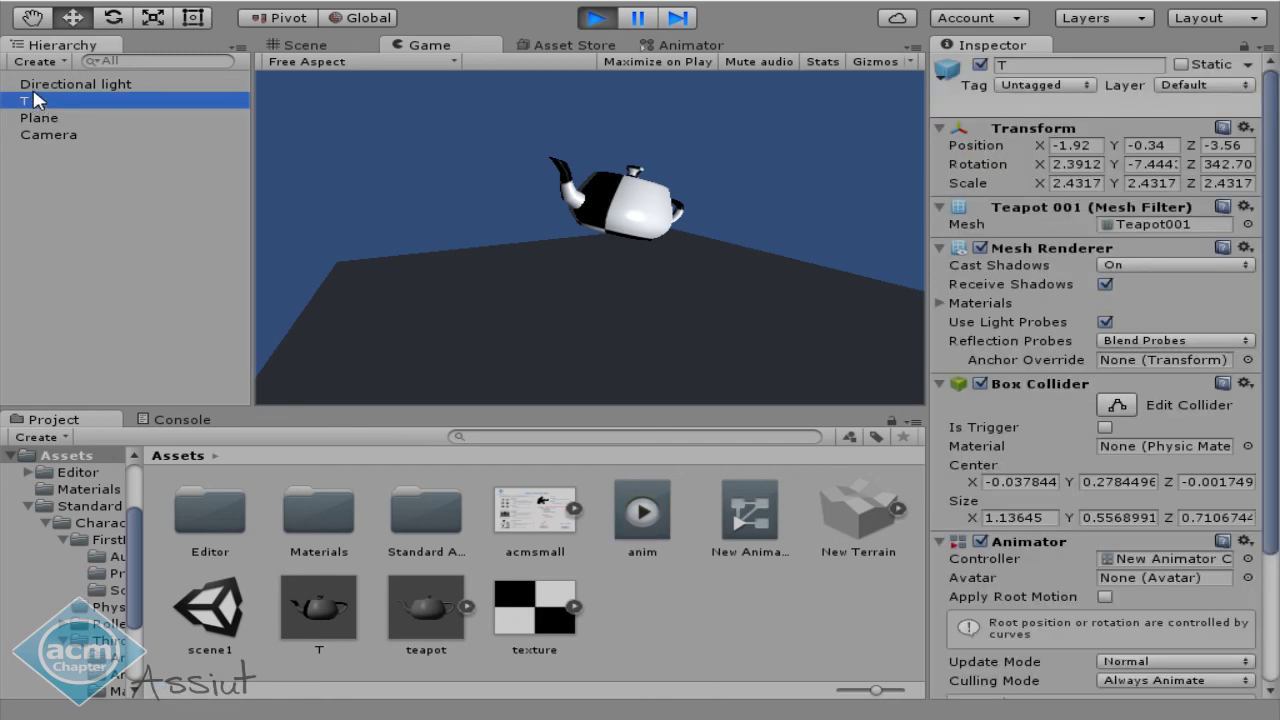
{"action": "scroll", "coordinate": [1100, 460], "scroll_direction": "down", "scroll_amount": 3}
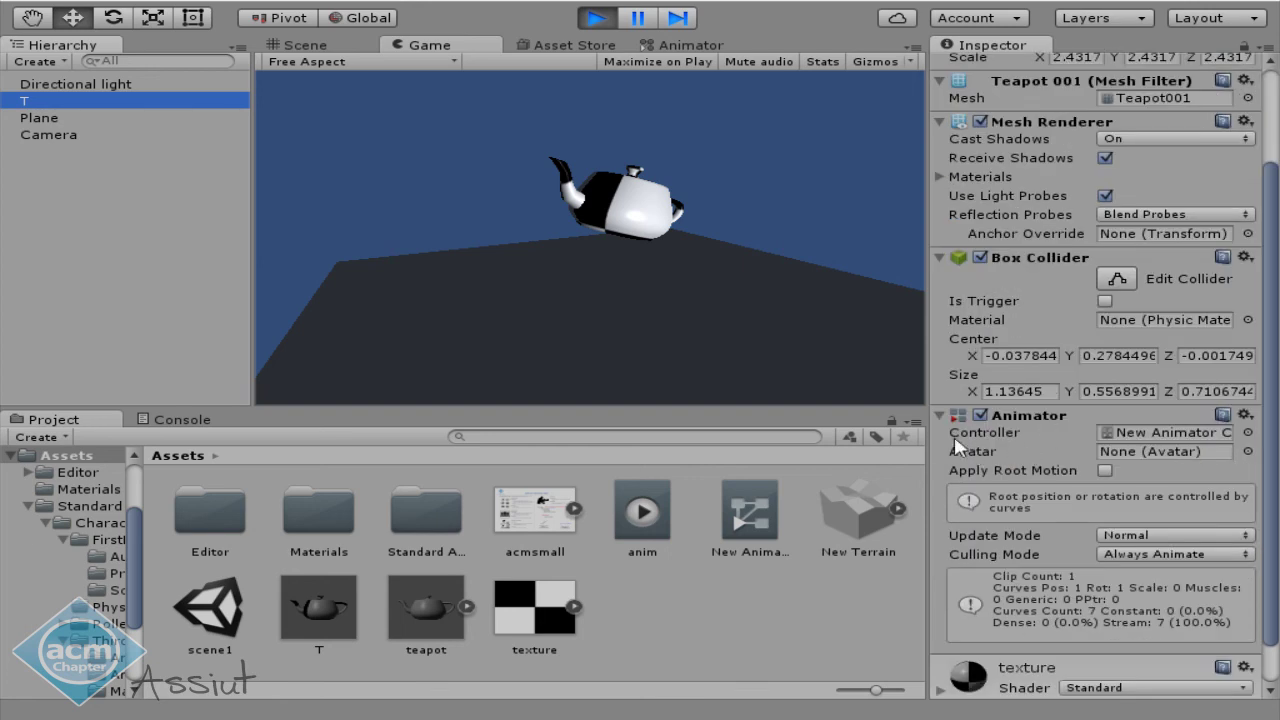